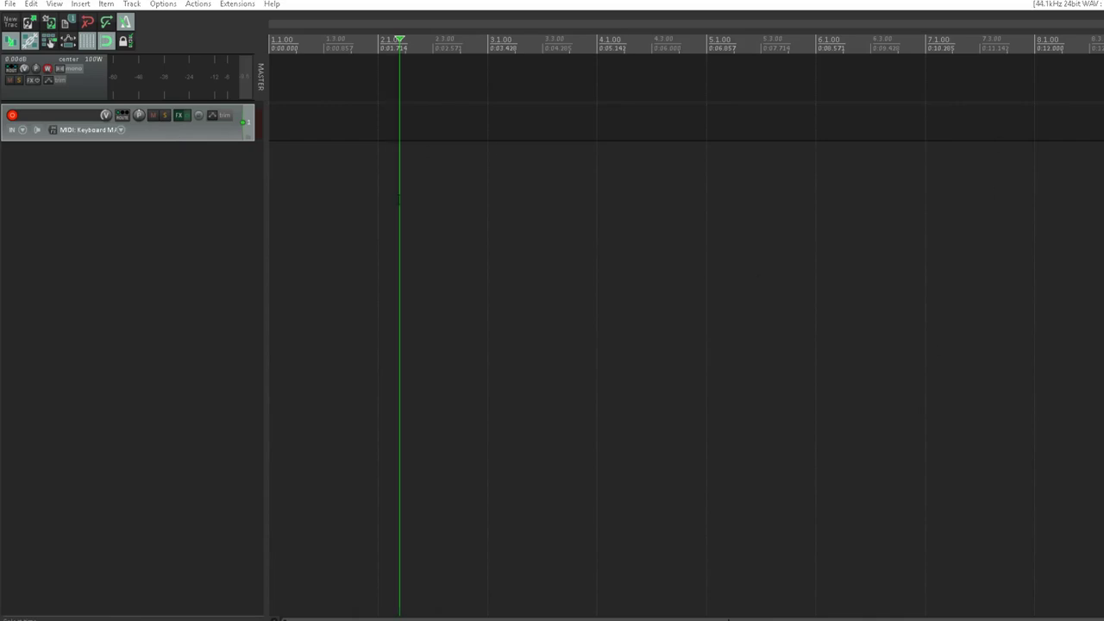
# Step: Open the Media Explorer and browse the E:\Sample Library location
pyautogui.hotkey('ctrl', 'alt', 'x')
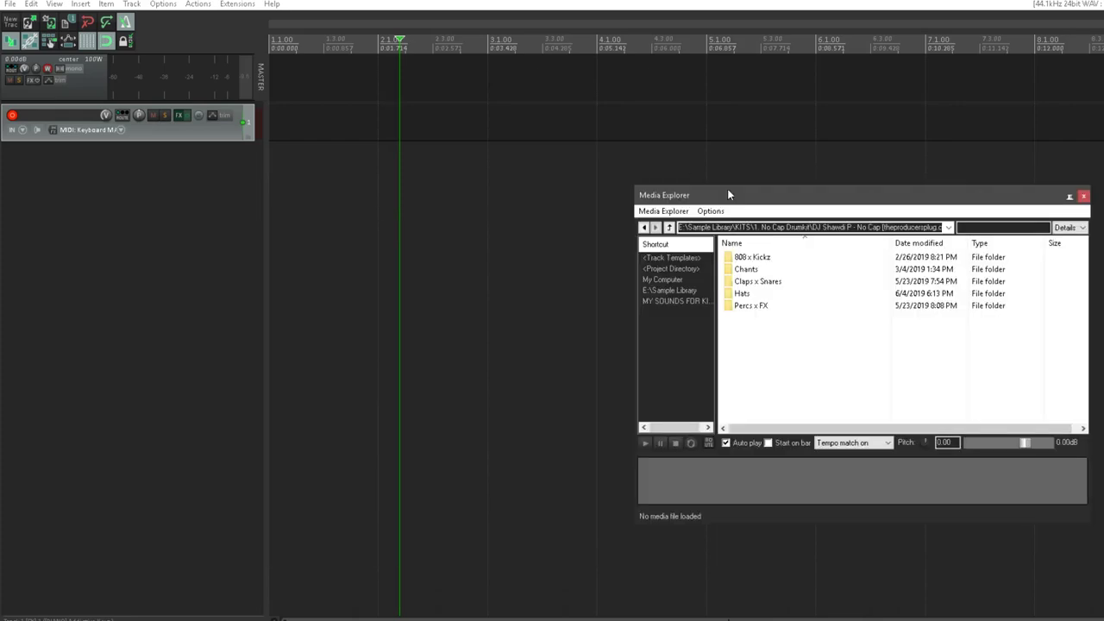
pyautogui.moveTo(895, 193); pyautogui.dragTo(925, 218)
pyautogui.click(700, 314)
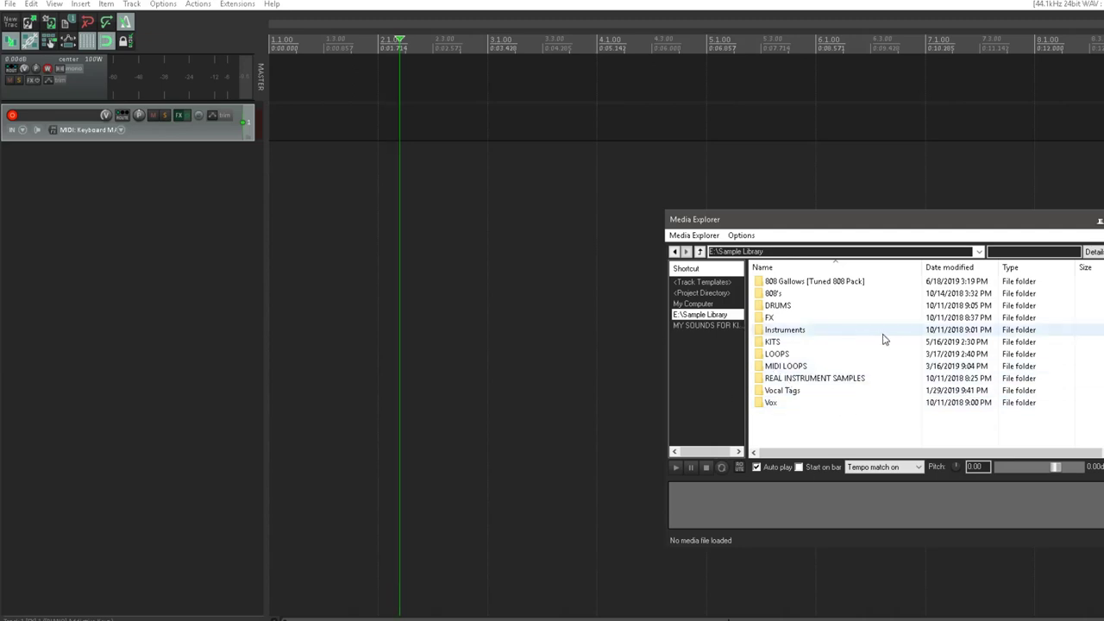
pyautogui.click(801, 366)
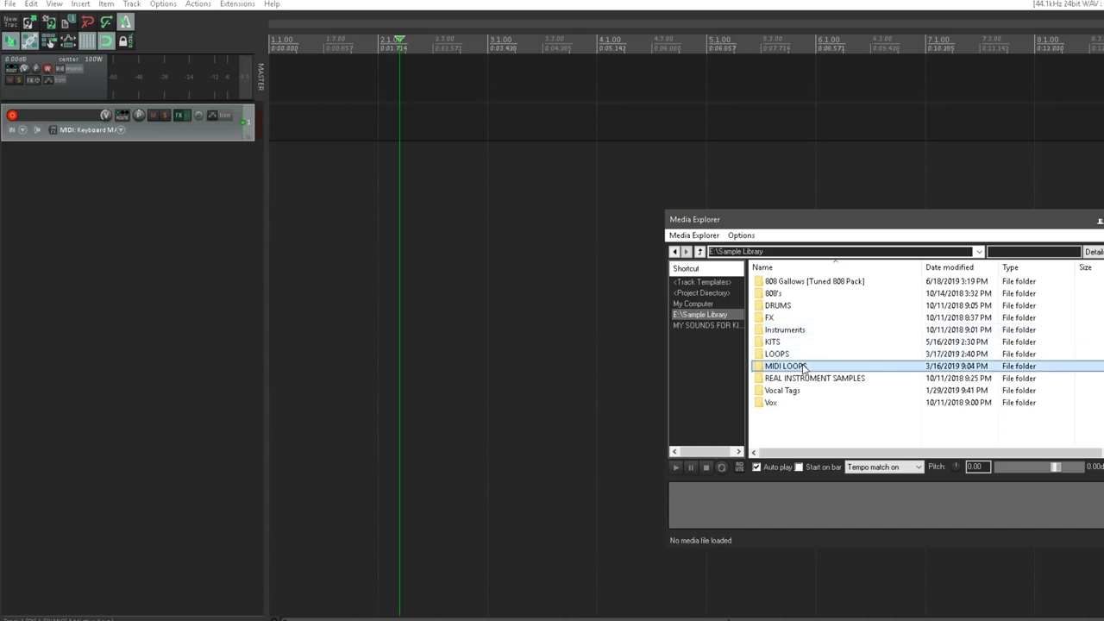
pyautogui.press('Up')
pyautogui.press('Up')
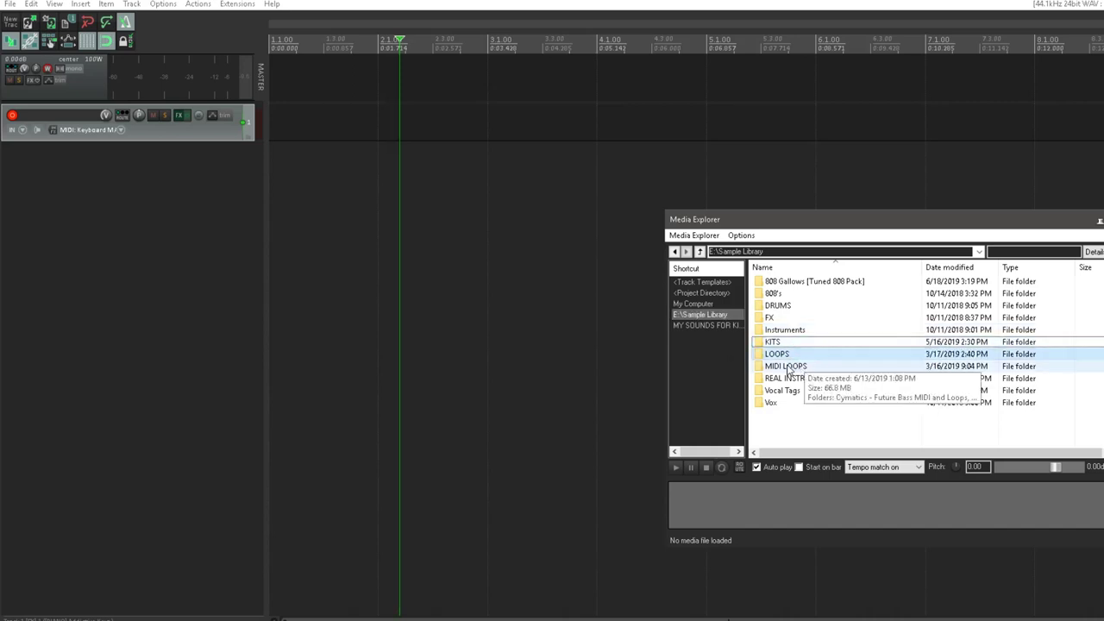
# Step: Open the Unison MIDI Chord Pack folder inside the sample library's MIDI LOOPS folder
pyautogui.doubleClick(789, 367)
pyautogui.click(699, 251)
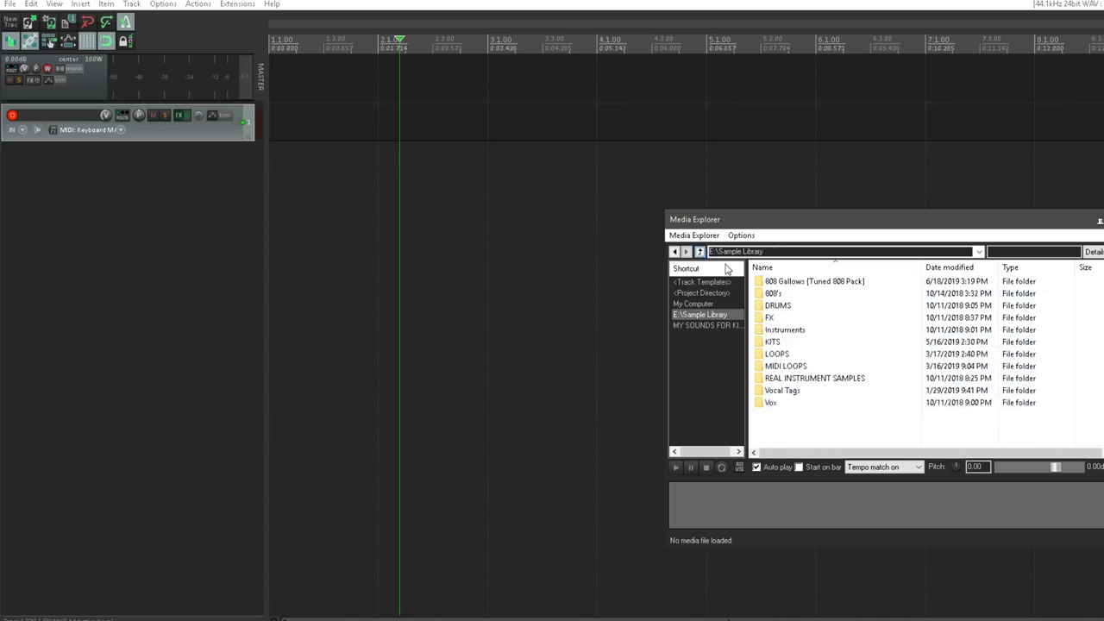
pyautogui.doubleClick(776, 353)
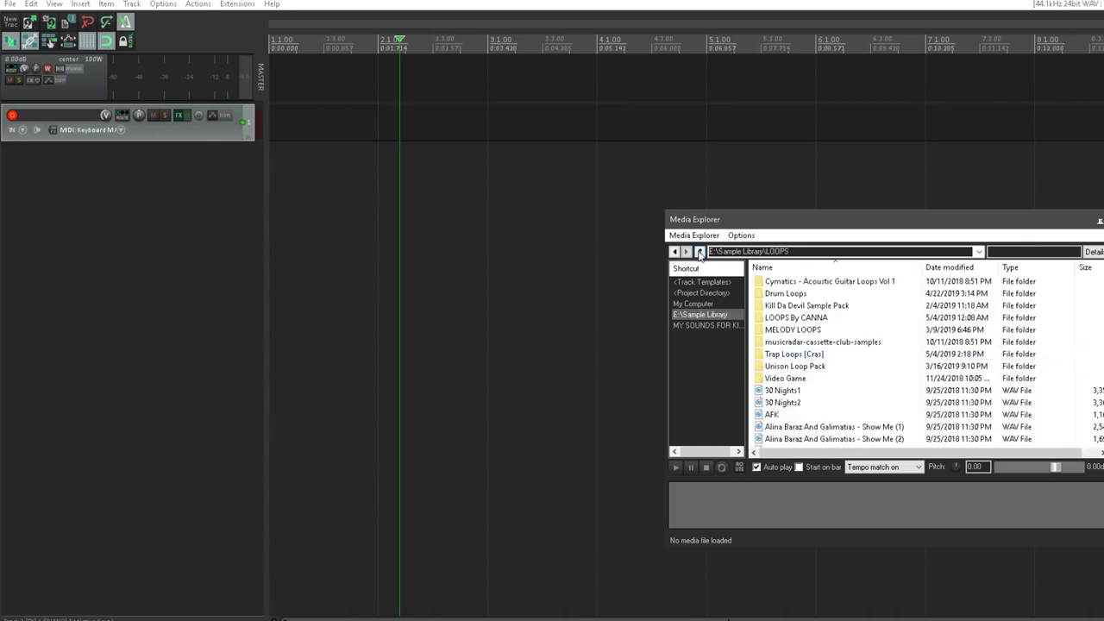
pyautogui.click(700, 251)
pyautogui.doubleClick(789, 366)
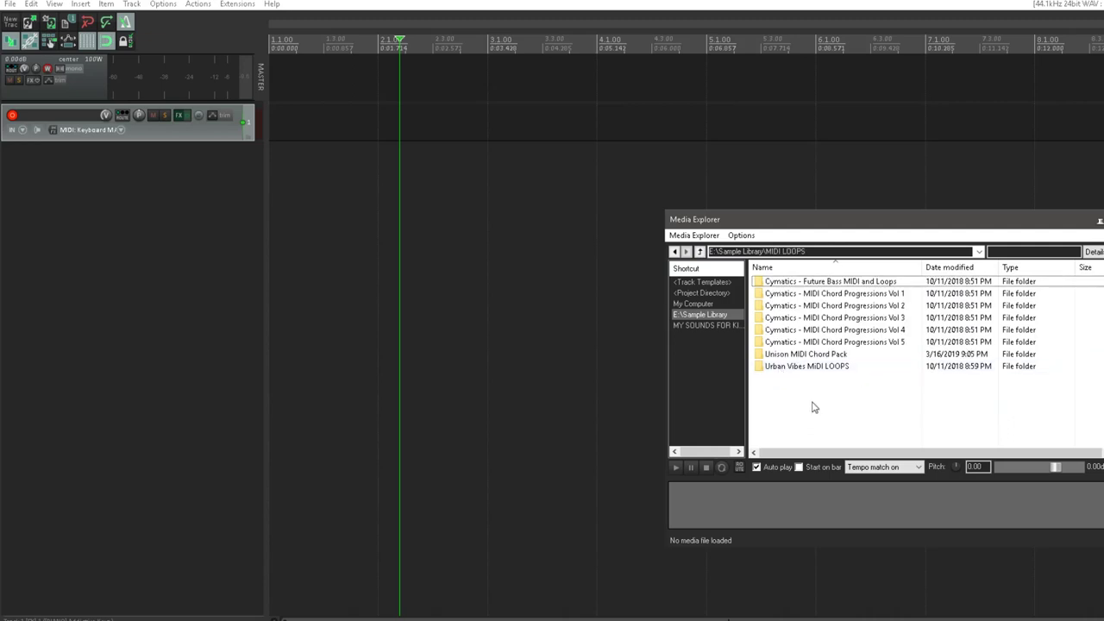
pyautogui.doubleClick(806, 354)
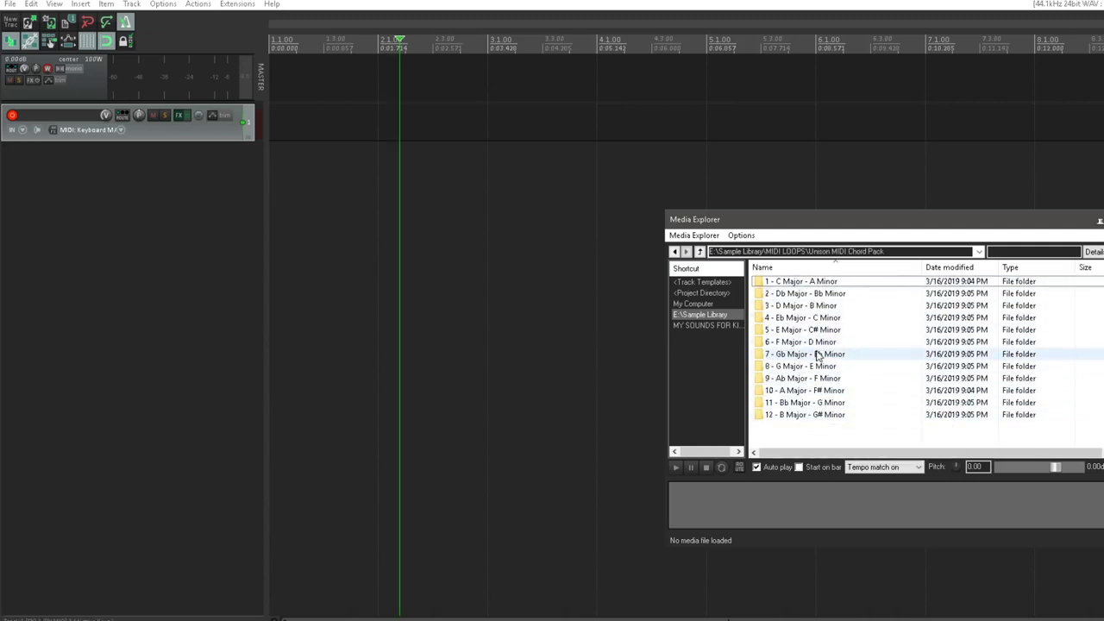
# Step: Open the folder of minor chord progressions within 3 - D Major - B Minor in the chord pack
pyautogui.click(812, 297)
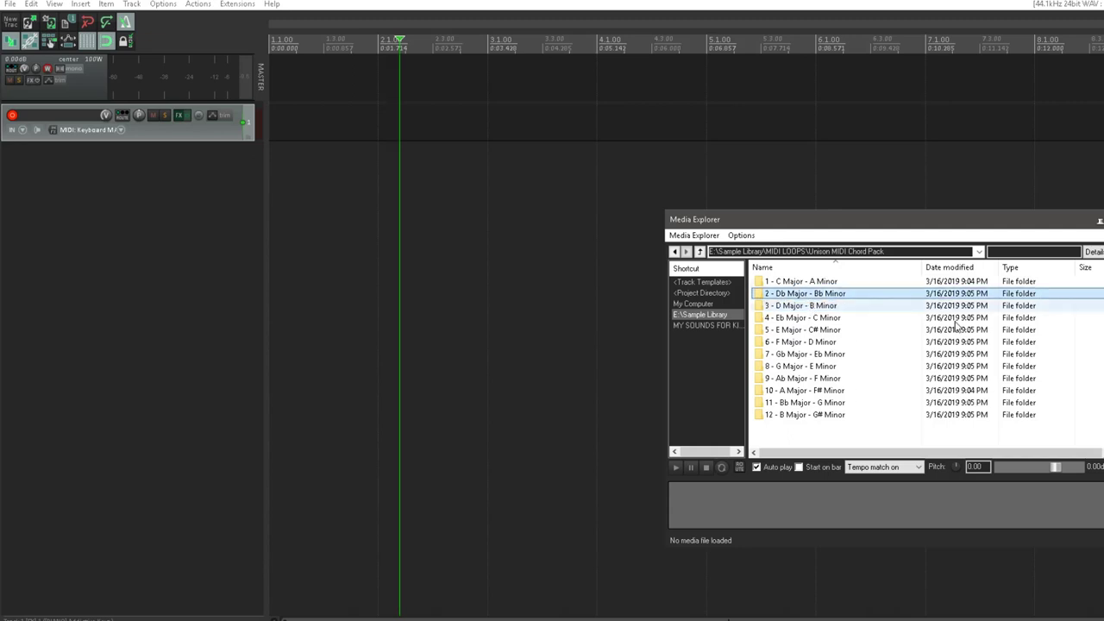
pyautogui.click(818, 306)
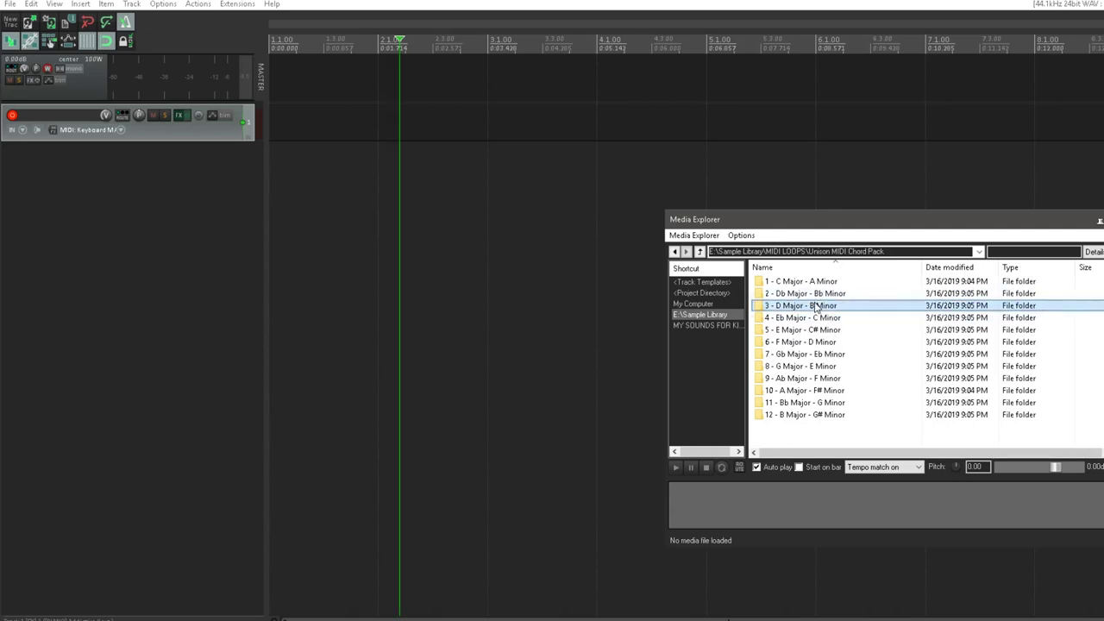
pyautogui.doubleClick(817, 306)
pyautogui.doubleClick(802, 316)
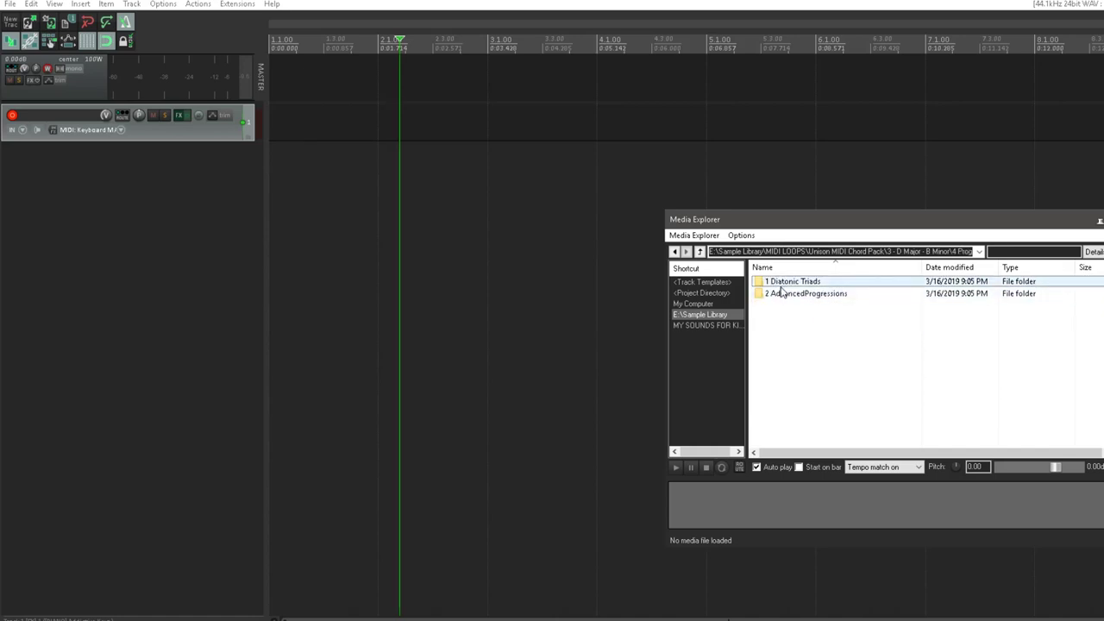
pyautogui.doubleClick(781, 294)
pyautogui.doubleClick(780, 293)
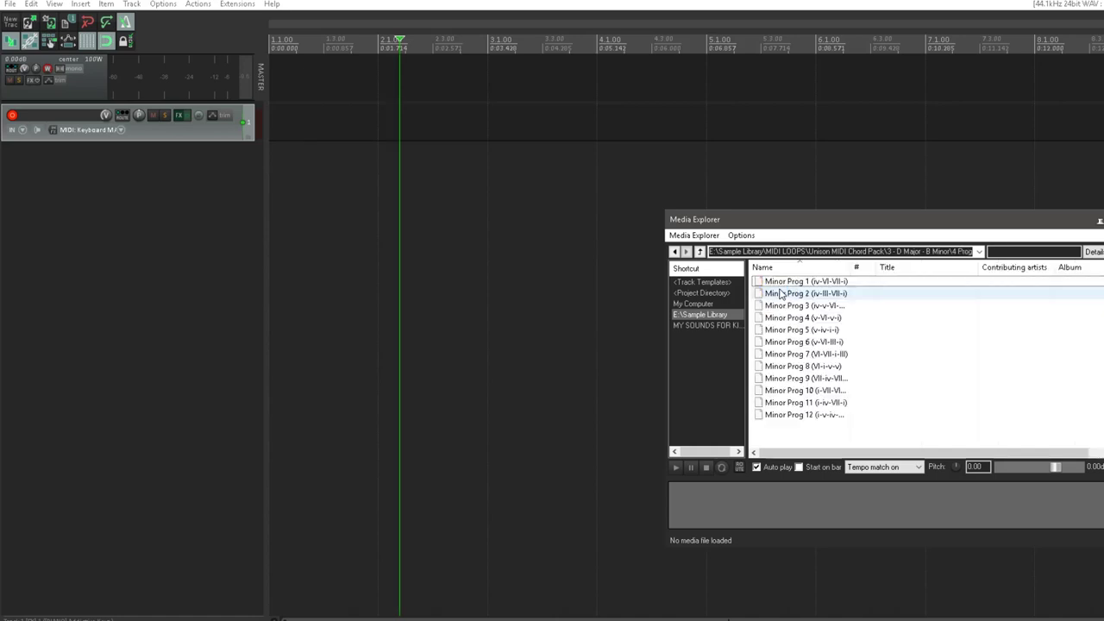
# Step: Preview the Minor Prog 2 through Minor Prog 5 MIDI files and widen the Name column to show full file names
pyautogui.click(781, 293)
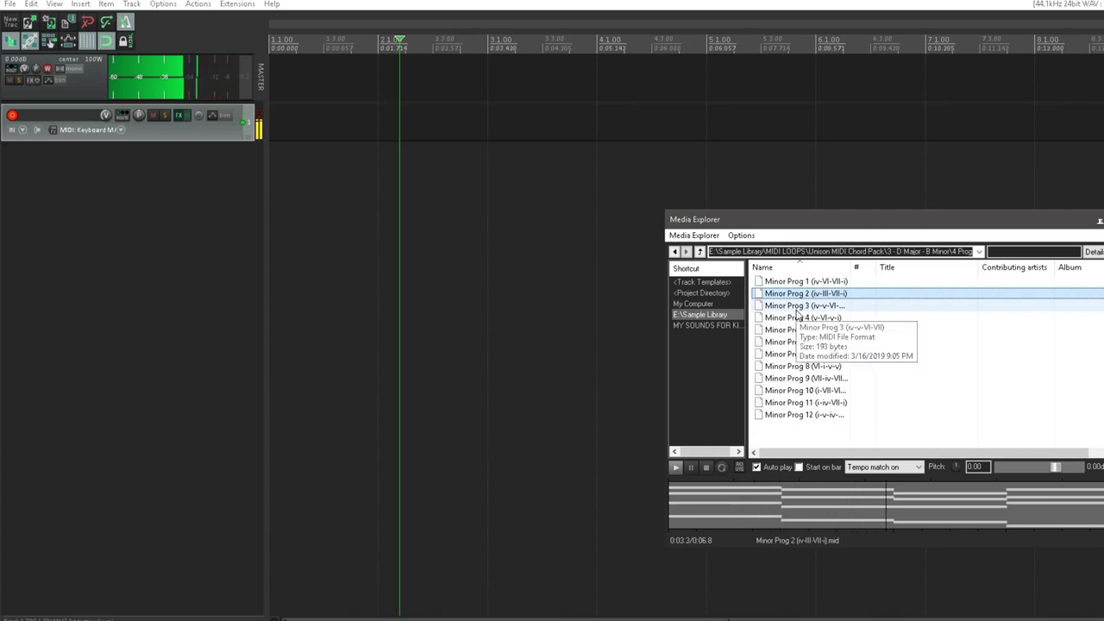
pyautogui.click(798, 308)
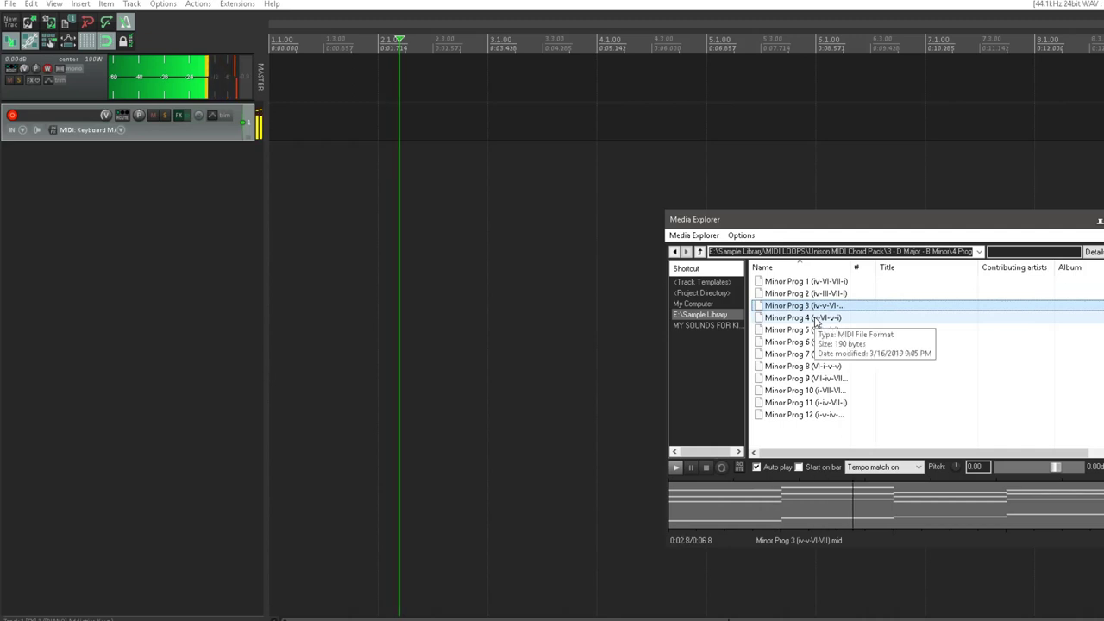
pyautogui.click(820, 319)
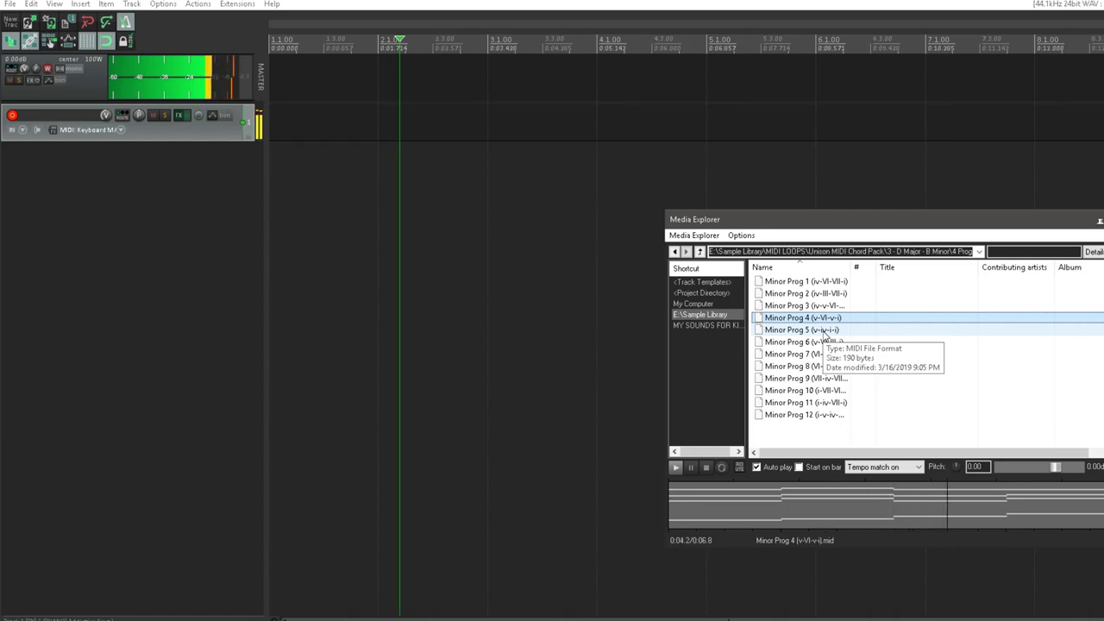
pyautogui.click(824, 331)
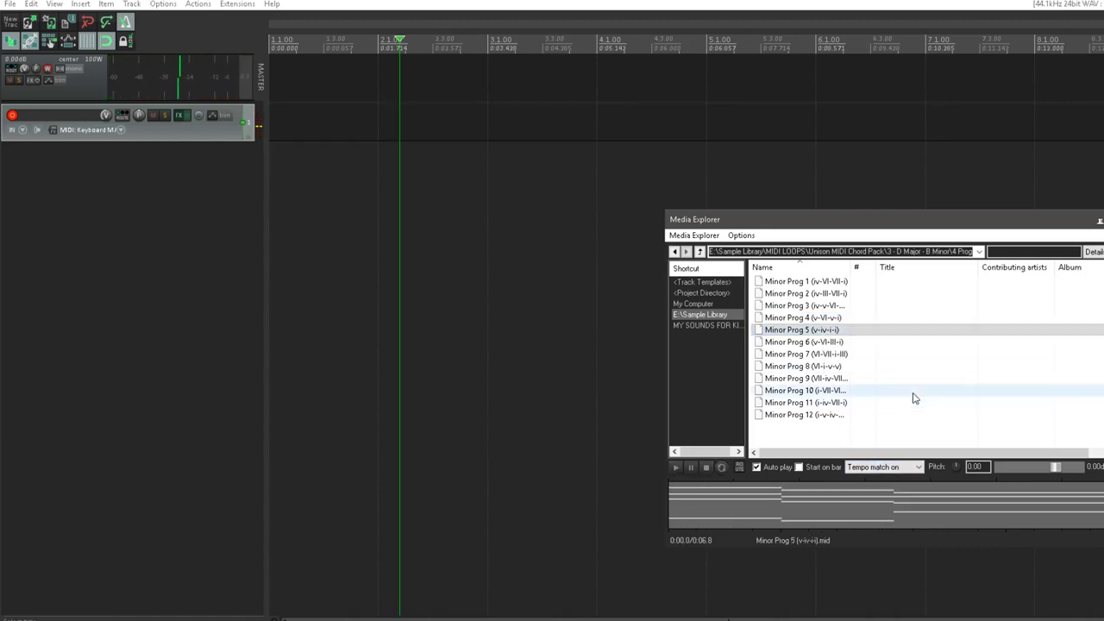
pyautogui.moveTo(838, 220); pyautogui.dragTo(714, 207)
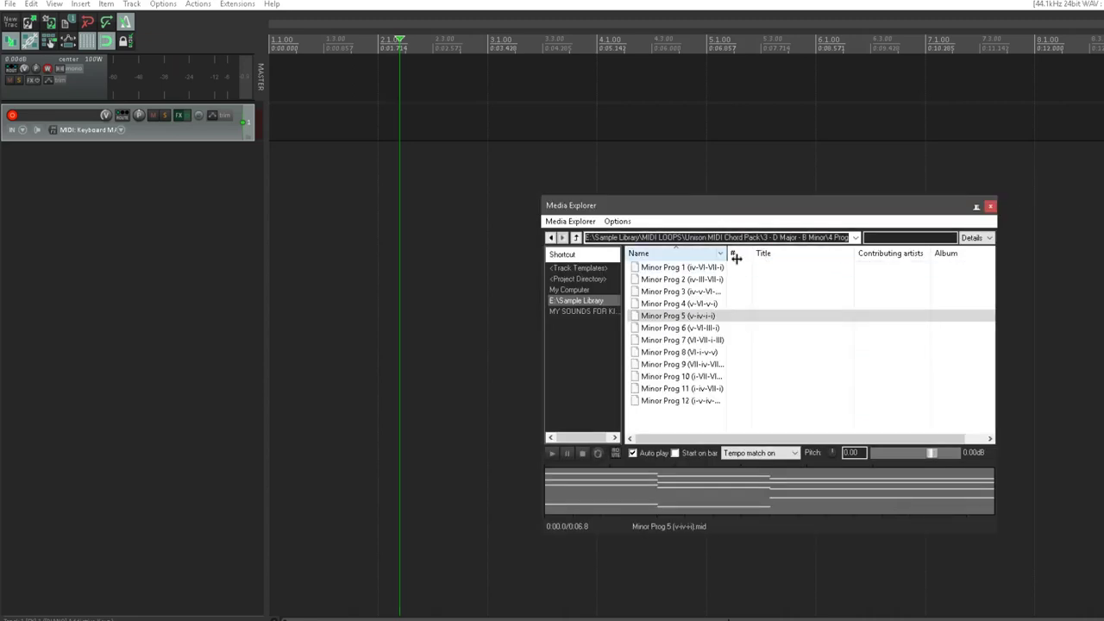
pyautogui.moveTo(736, 258); pyautogui.dragTo(780, 258)
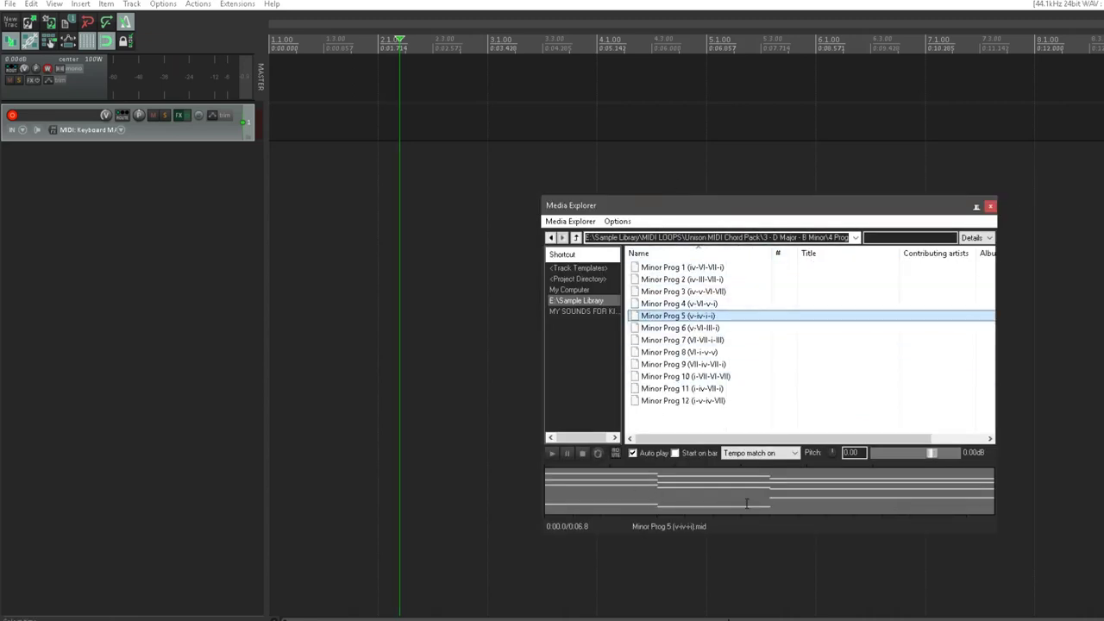
# Step: Insert Minor Prog 5 on a new track below the first, and delete both the item and that track
pyautogui.moveTo(635, 314); pyautogui.dragTo(421, 169)
pyautogui.press('Delete')
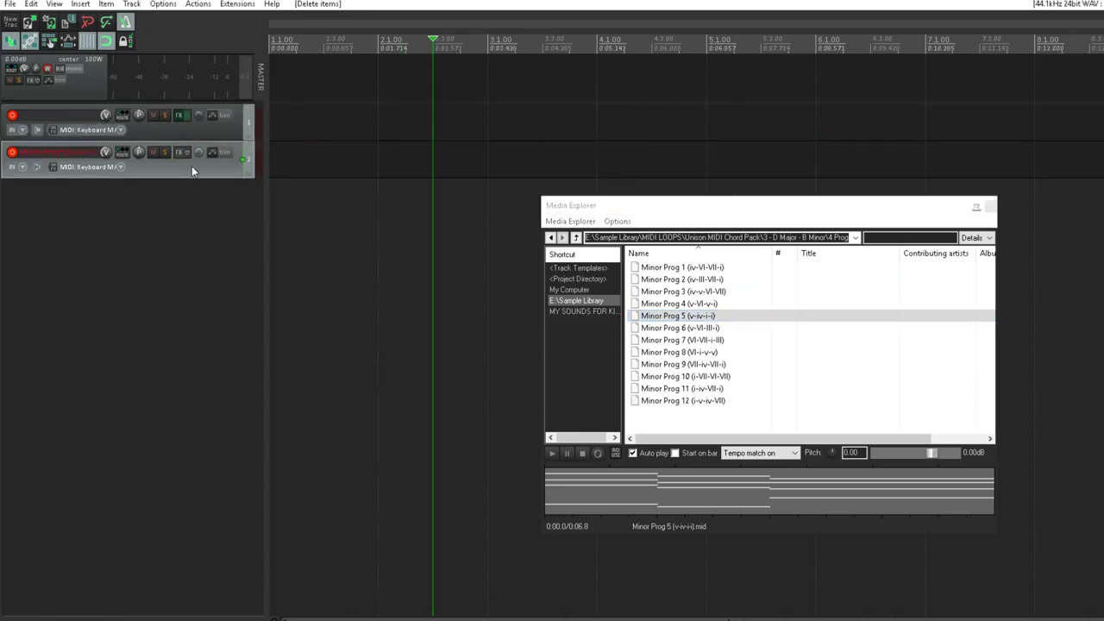
pyautogui.press('Delete')
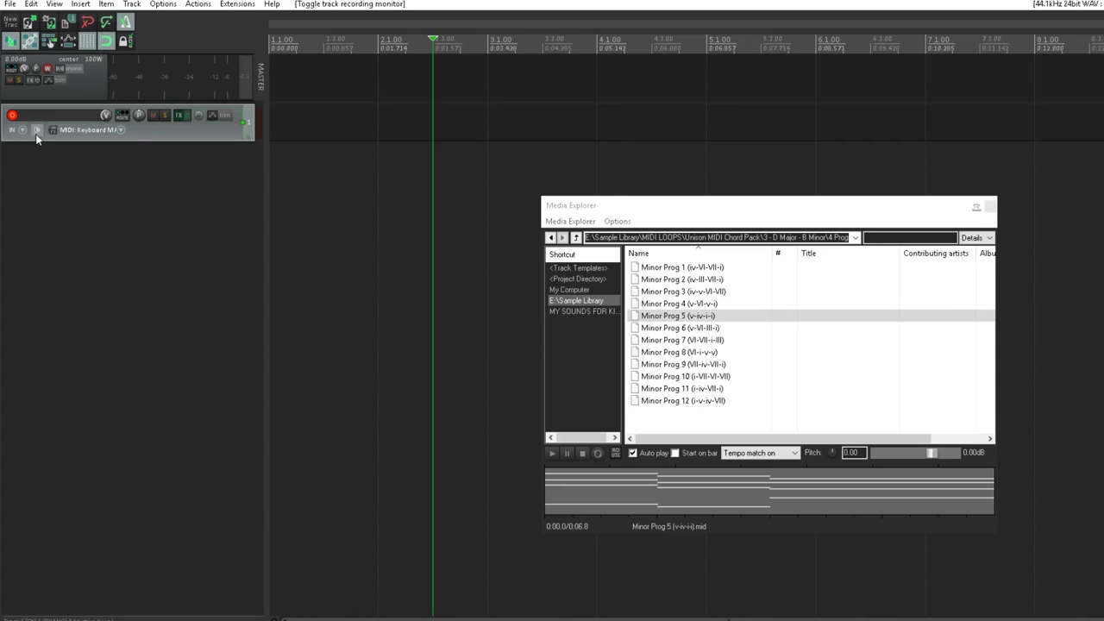
# Step: Examine the instrument plug-in loaded in Track 1's FX chain
pyautogui.click(178, 115)
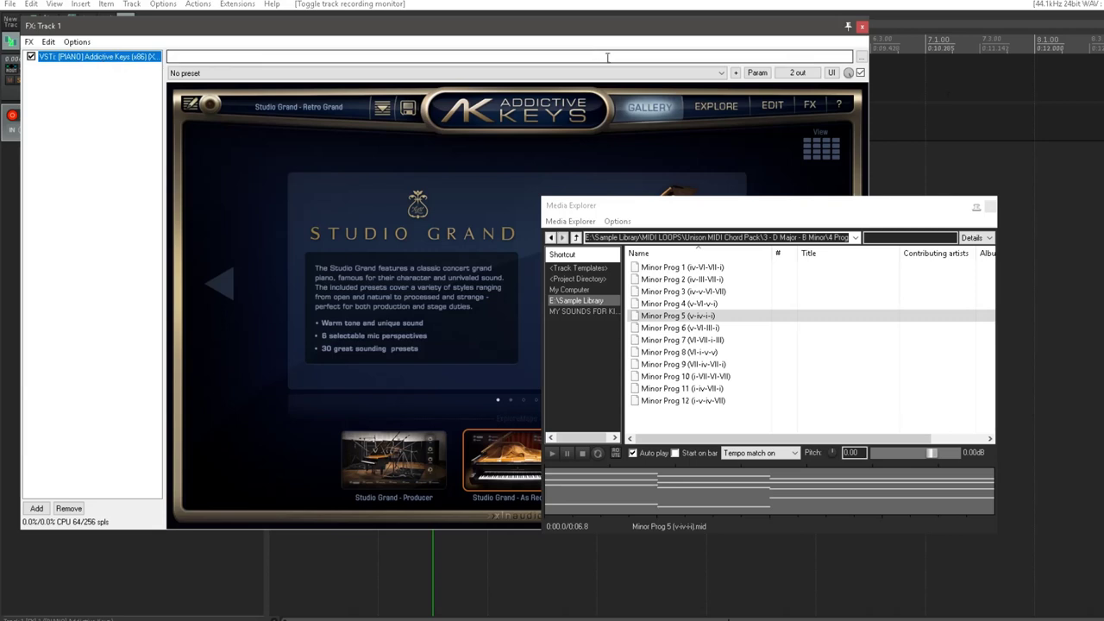
pyautogui.click(862, 28)
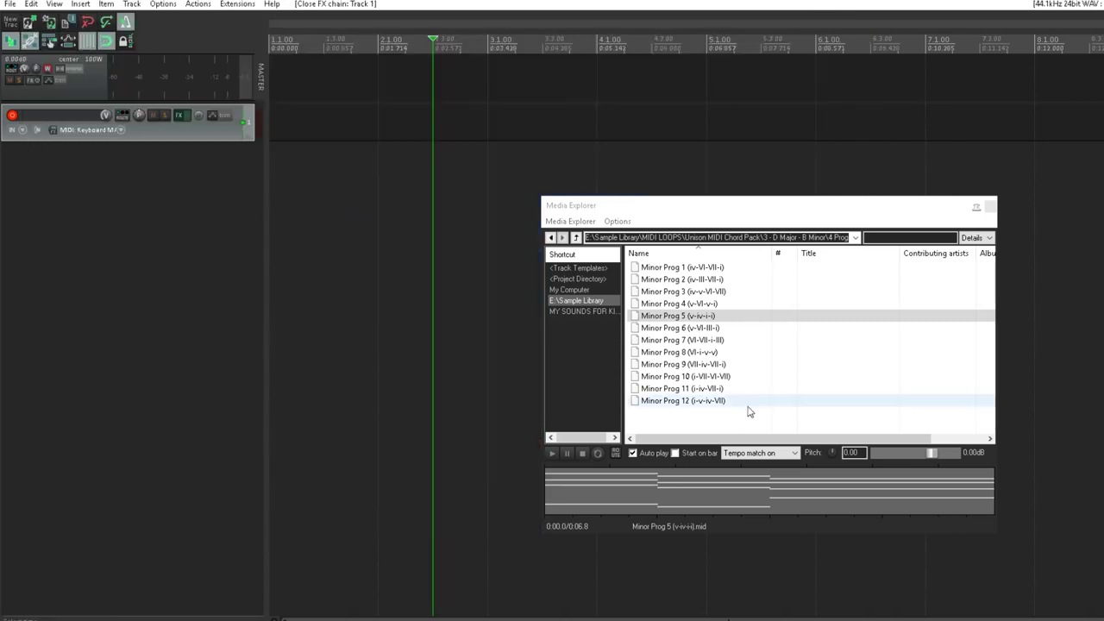
# Step: Toggle Auto play off and back on, and preview Minor Prog 12, 11, 6 and 8
pyautogui.click(634, 462)
pyautogui.click(631, 460)
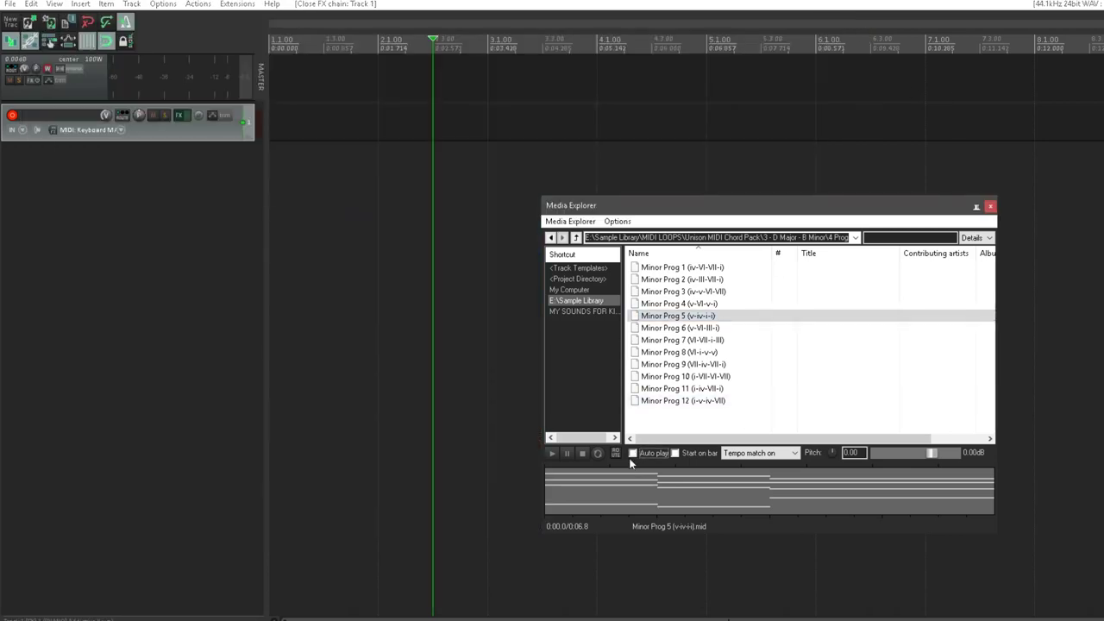
pyautogui.click(672, 401)
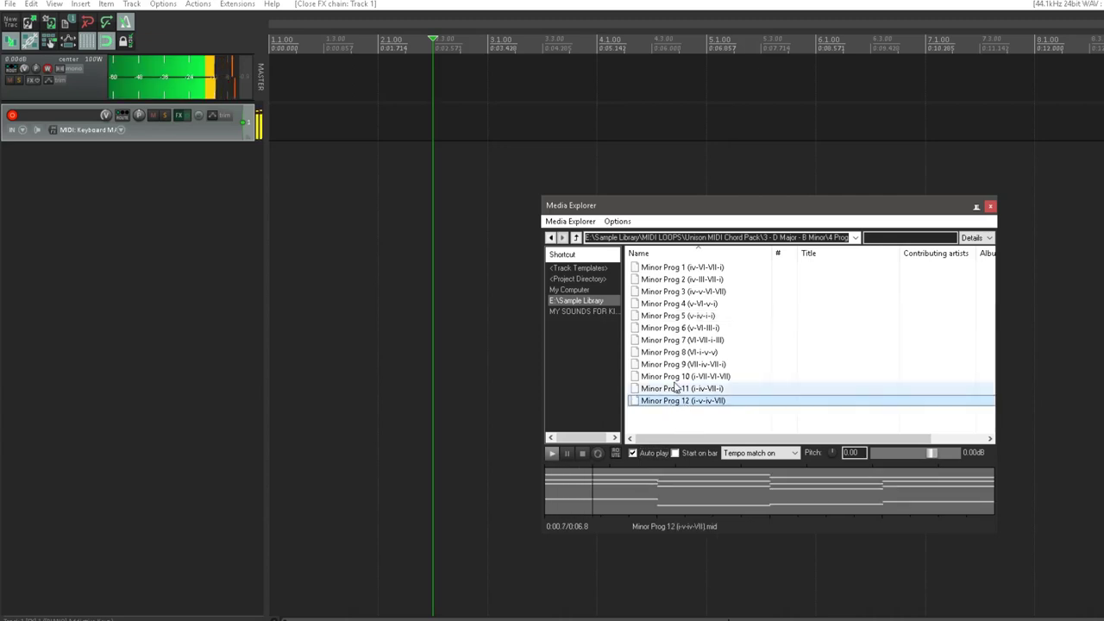
pyautogui.click(676, 389)
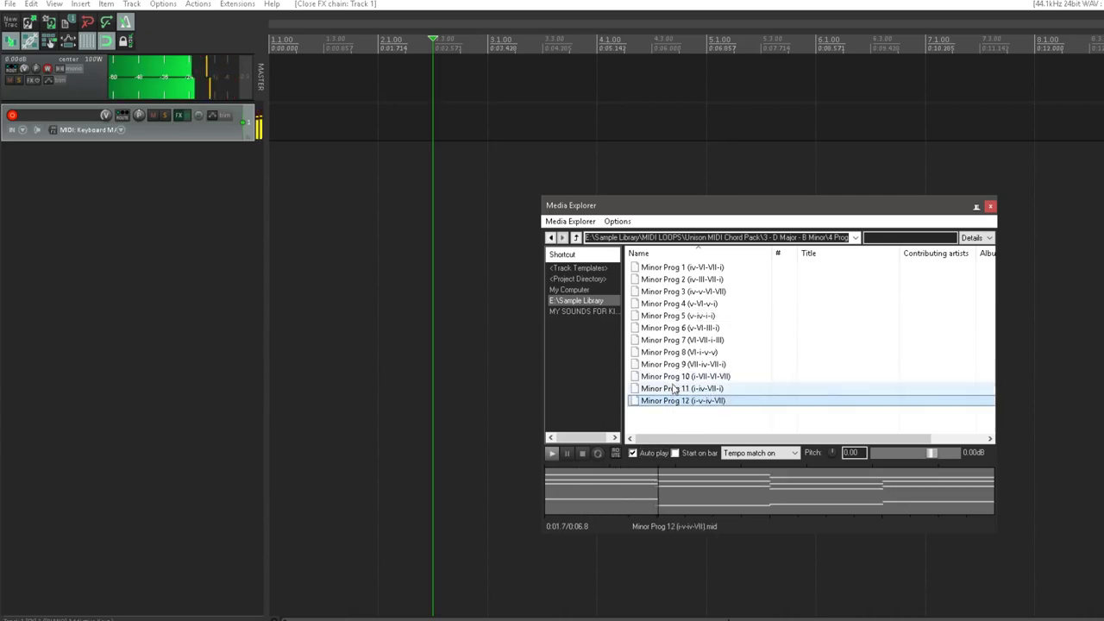
pyautogui.click(583, 454)
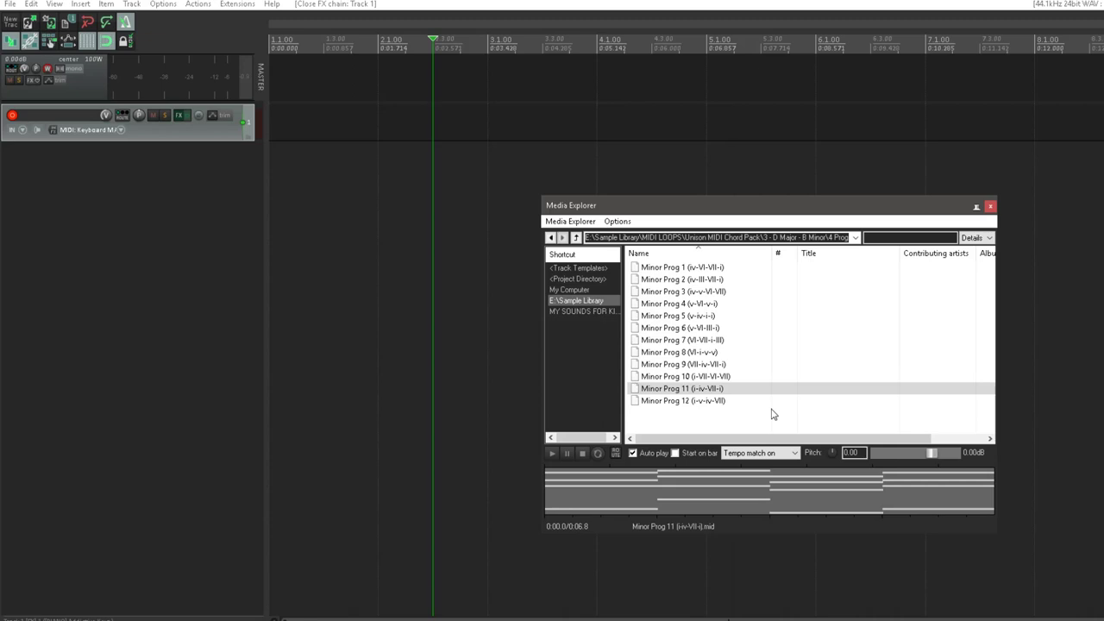
pyautogui.click(681, 340)
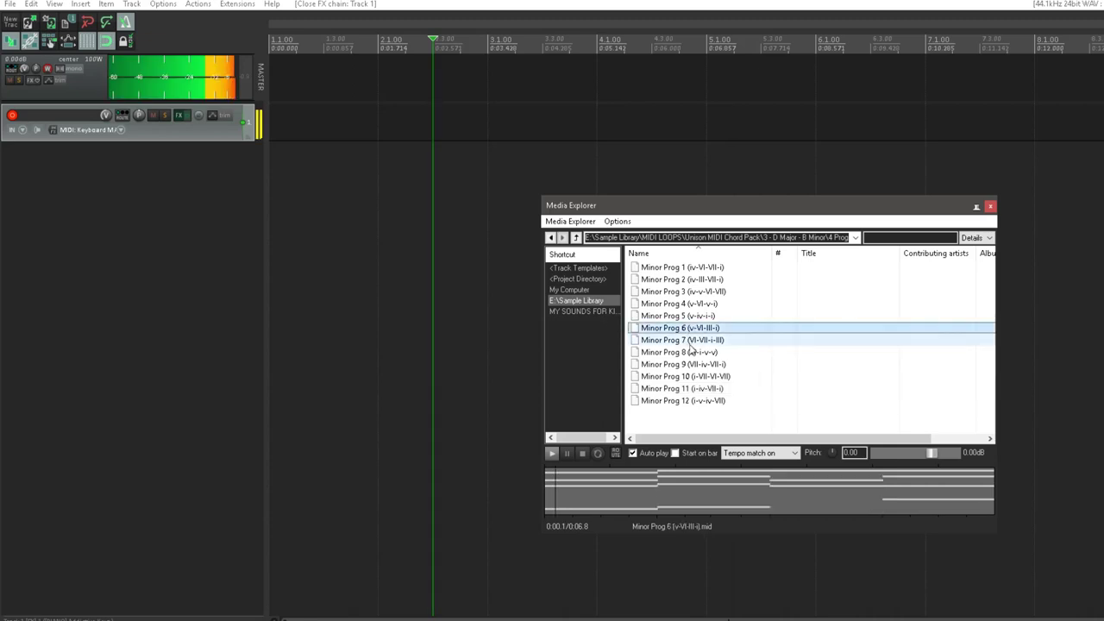
pyautogui.press('Down')
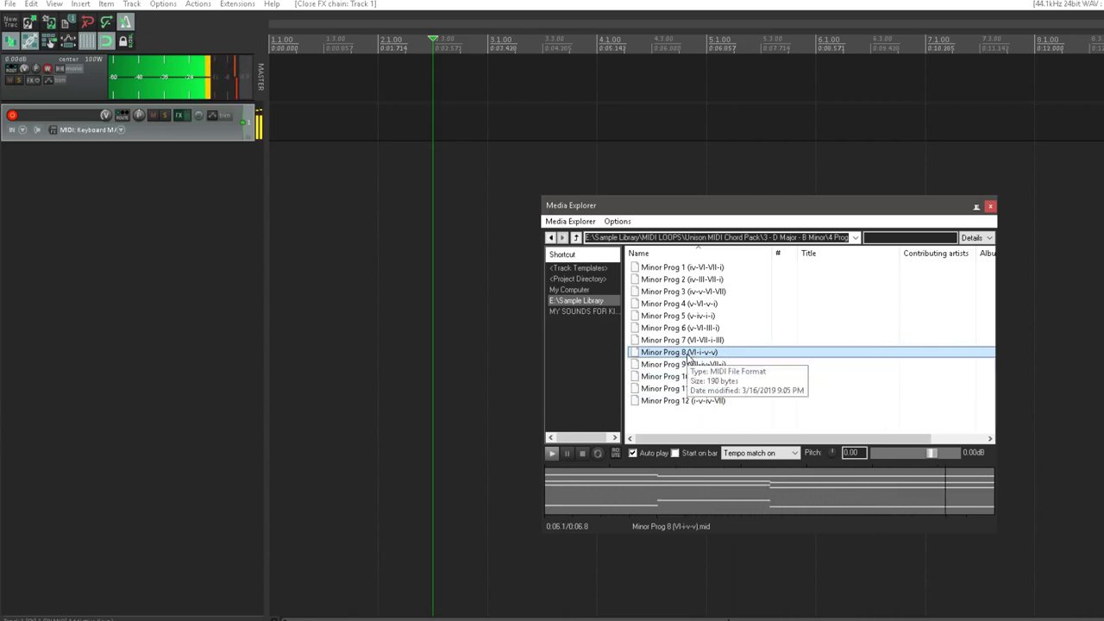
# Step: Insert Minor Prog 8 at the start of Track 1 and close the Media Explorer
pyautogui.moveTo(688, 355); pyautogui.dragTo(374, 117)
pyautogui.click(991, 208)
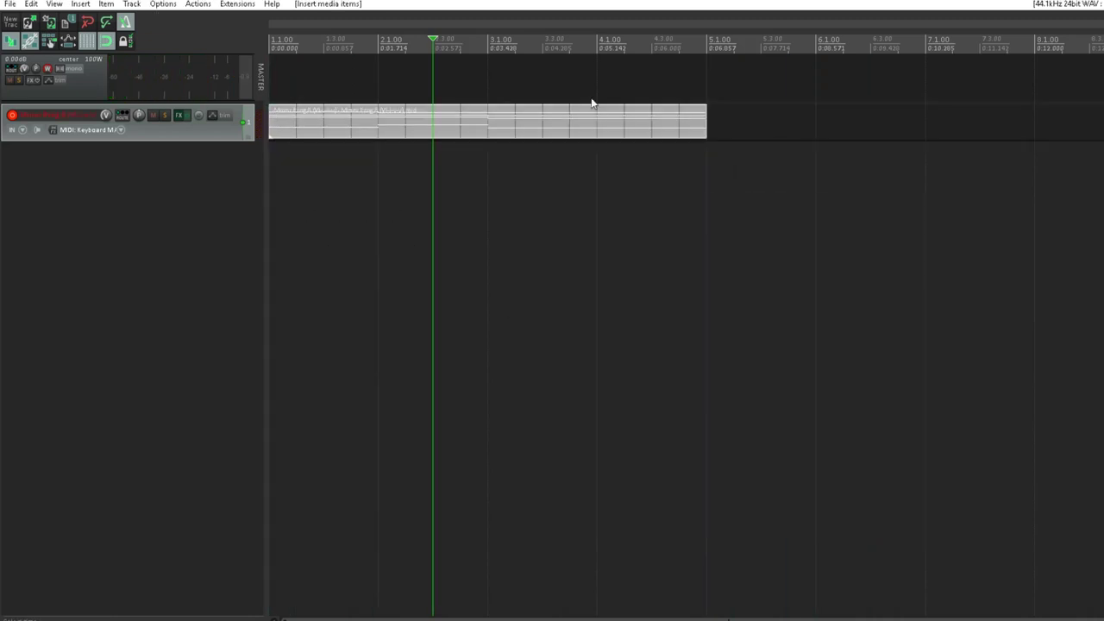
# Step: In the inserted item's MIDI editor, delete the chord in measure 4 and extend the measure 3 chord to the start of measure 5
pyautogui.doubleClick(588, 121)
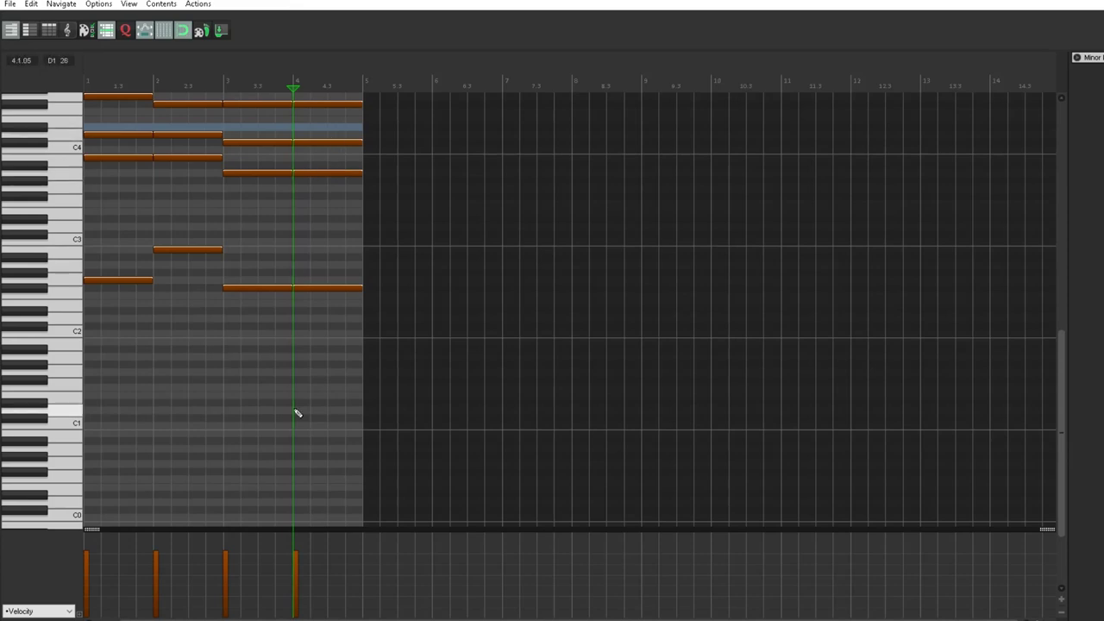
pyautogui.press('Delete')
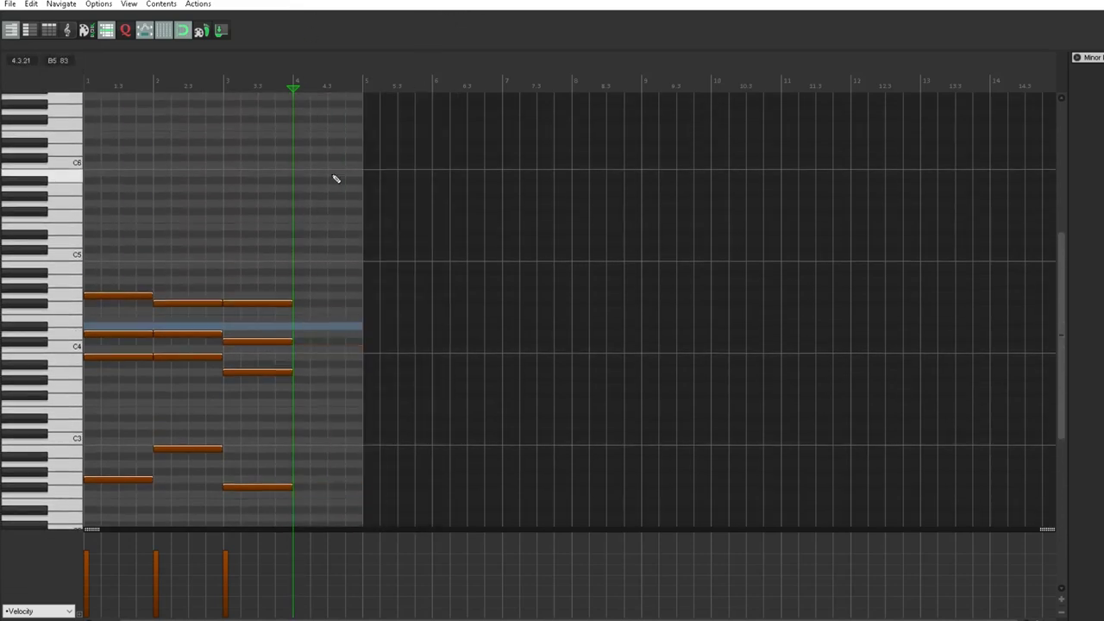
pyautogui.scroll(1, 338, 177)
pyautogui.moveTo(251, 599); pyautogui.dragTo(251, 599)
pyautogui.moveTo(295, 242); pyautogui.dragTo(363, 276)
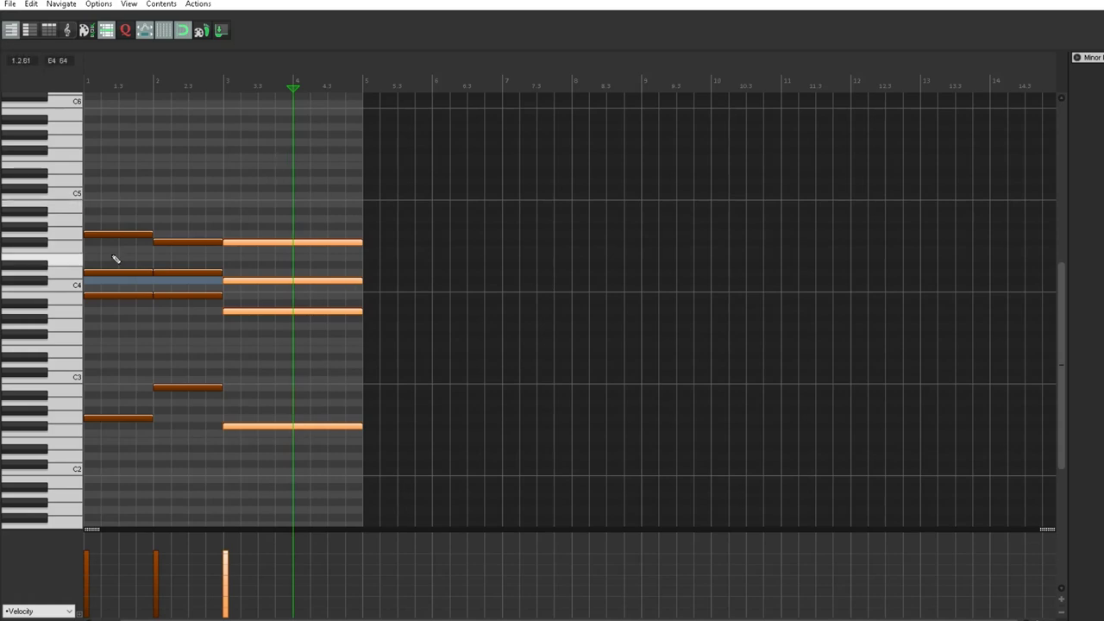
pyautogui.scroll(-3, 276, 345)
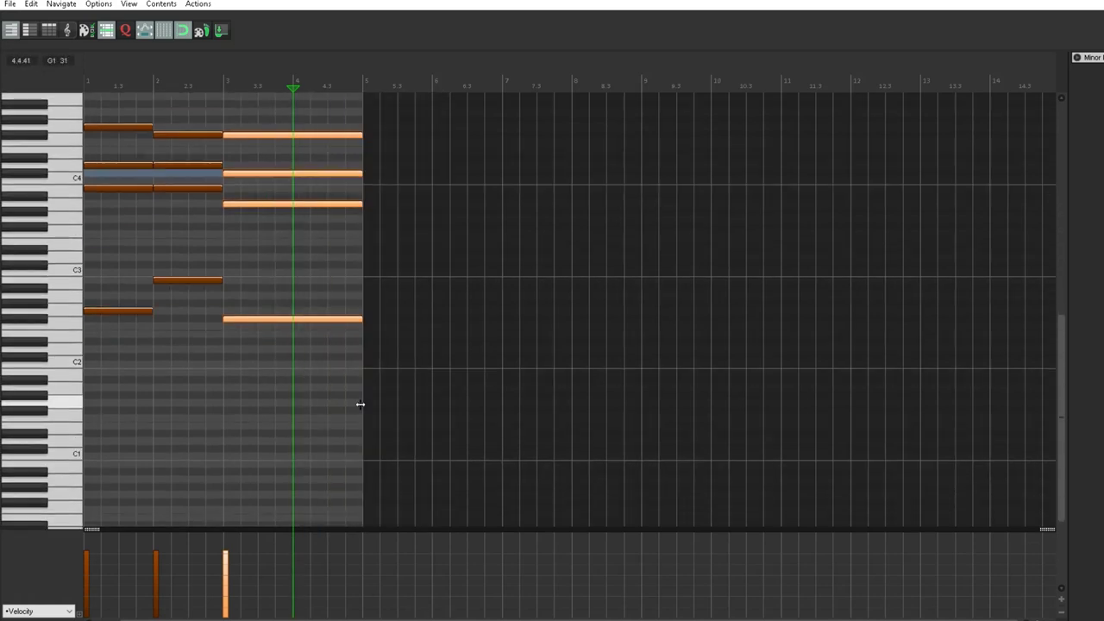
pyautogui.scroll(5, 160, 324)
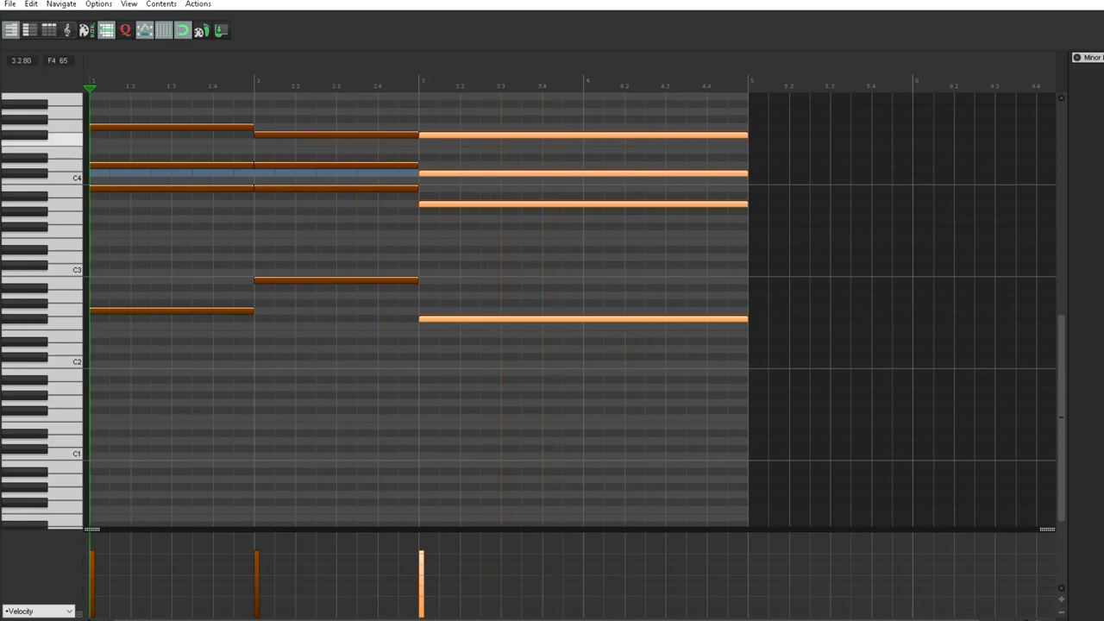
pyautogui.press('Escape')
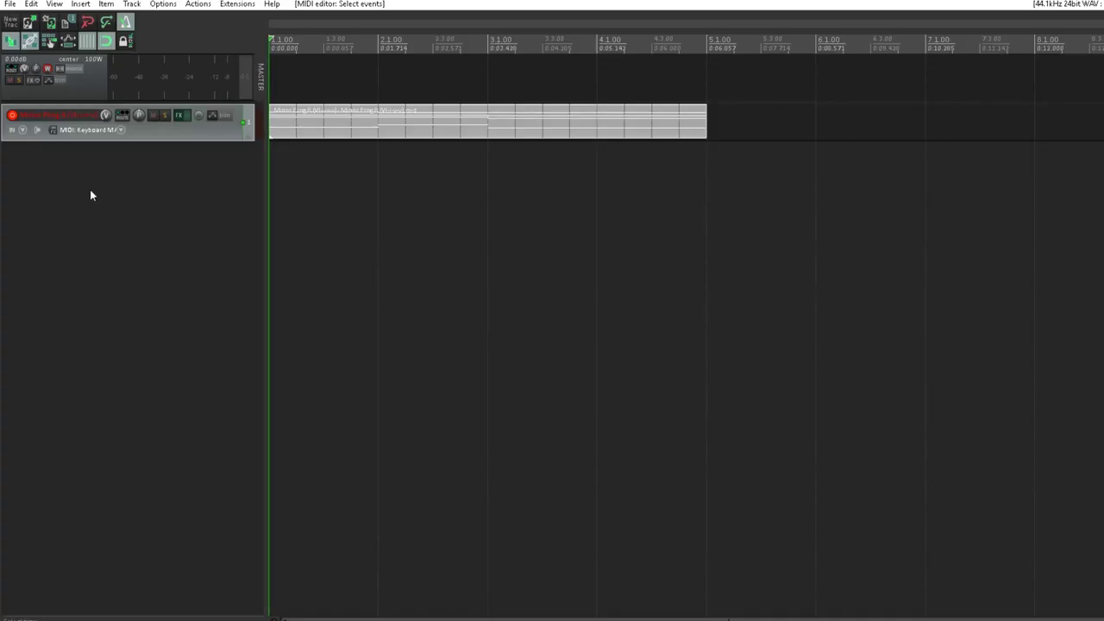
# Step: Rename the first track "Chords (Piano)" and disarm it for recording
pyautogui.doubleClick(73, 114)
pyautogui.write('Chord')
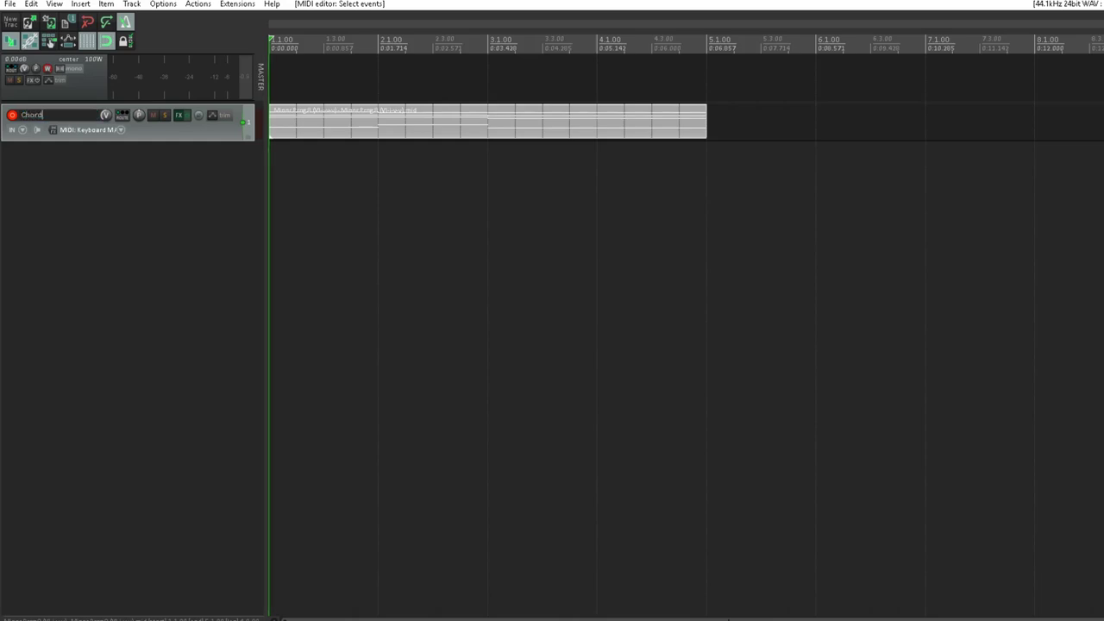
pyautogui.write('s (Piano)')
pyautogui.press('Return')
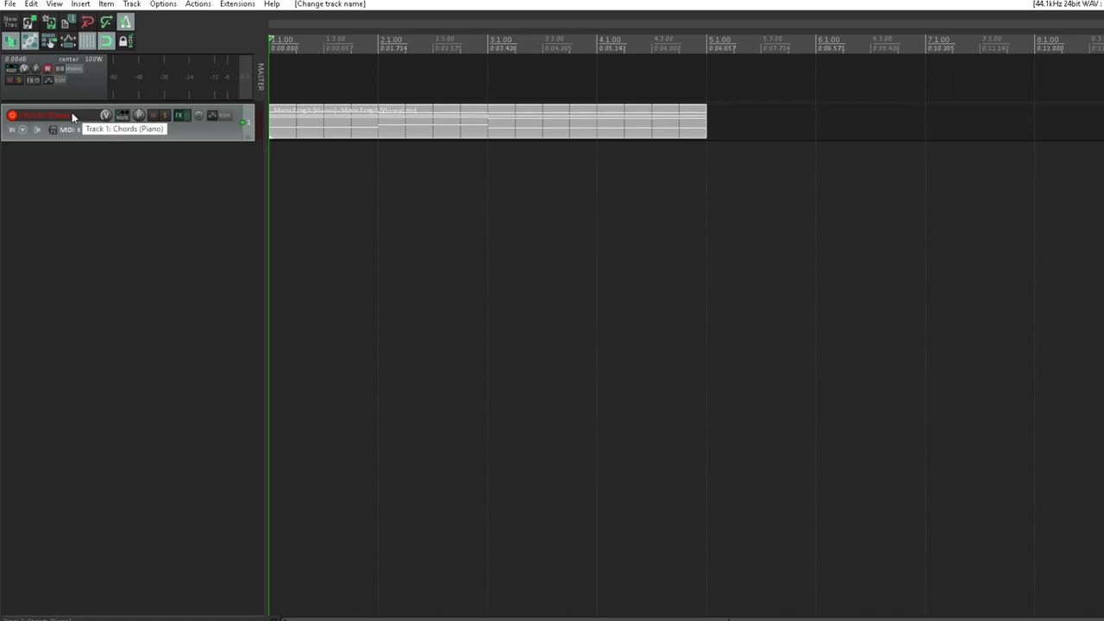
pyautogui.click(12, 114)
# Step: Add a second track named "Guitar" and load the Ample Guitar M II Lite instrument on it
pyautogui.doubleClick(108, 172)
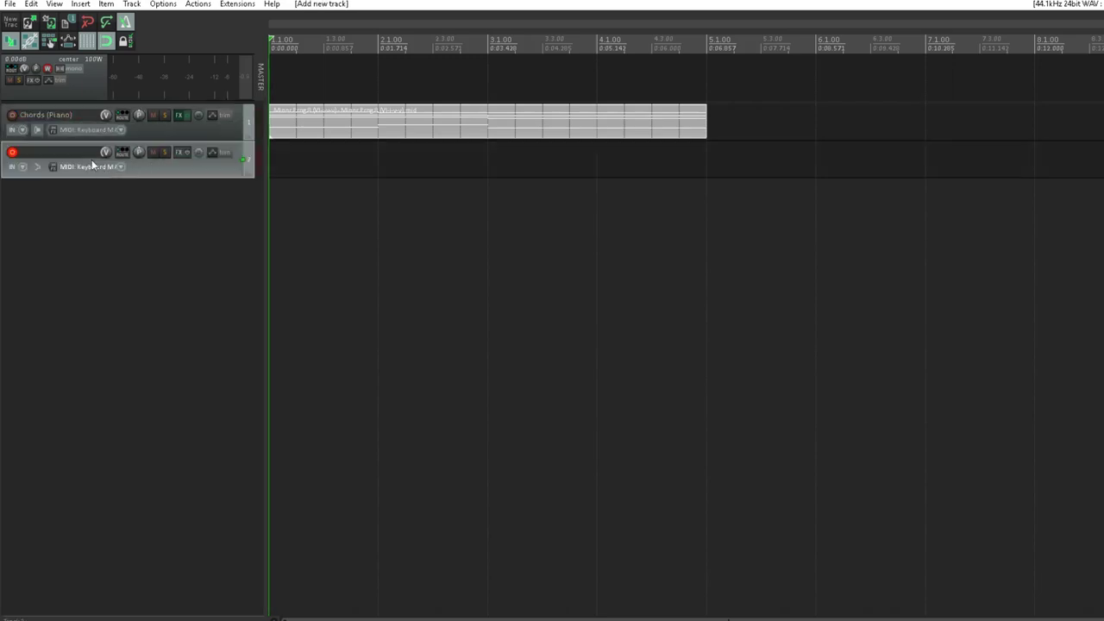
pyautogui.doubleClick(92, 152)
pyautogui.press('Return')
pyautogui.click(181, 153)
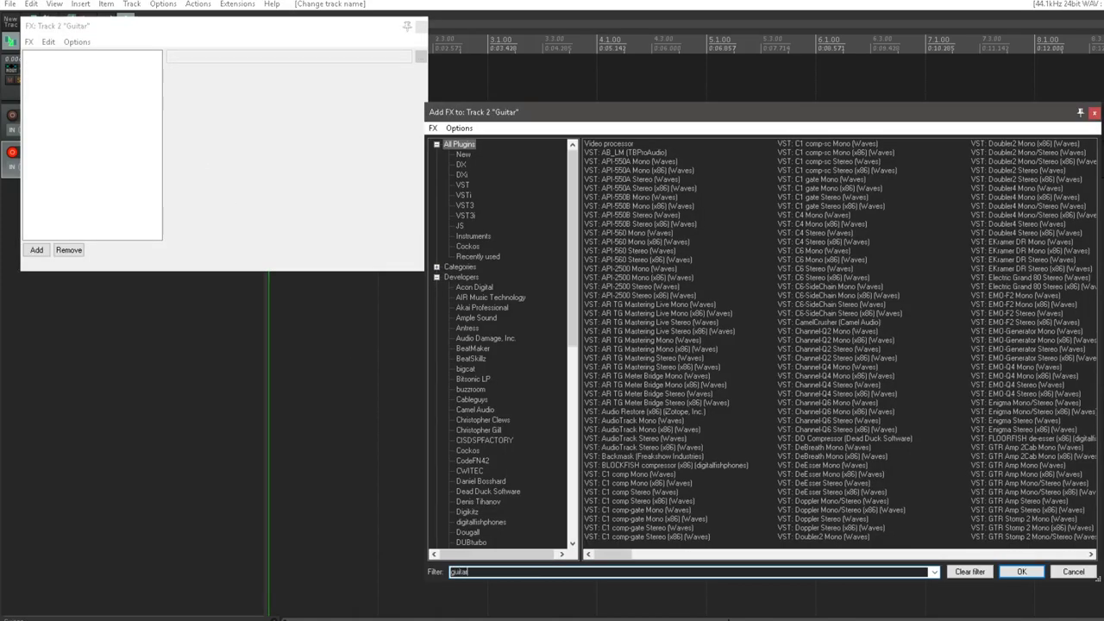
pyautogui.click(643, 144)
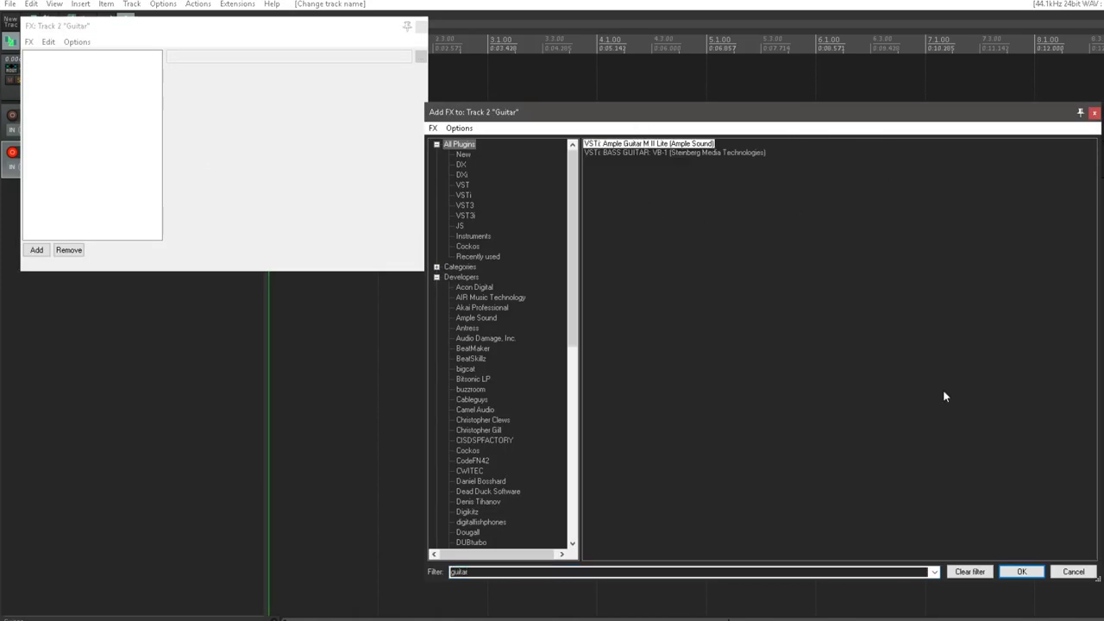
pyautogui.click(1035, 577)
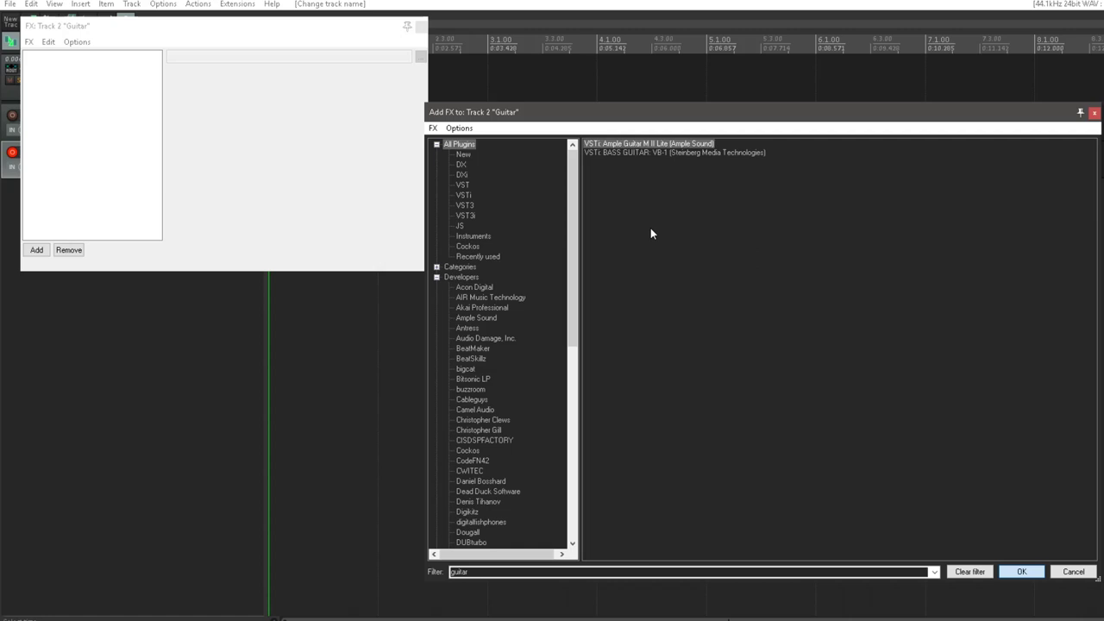
pyautogui.press('Return')
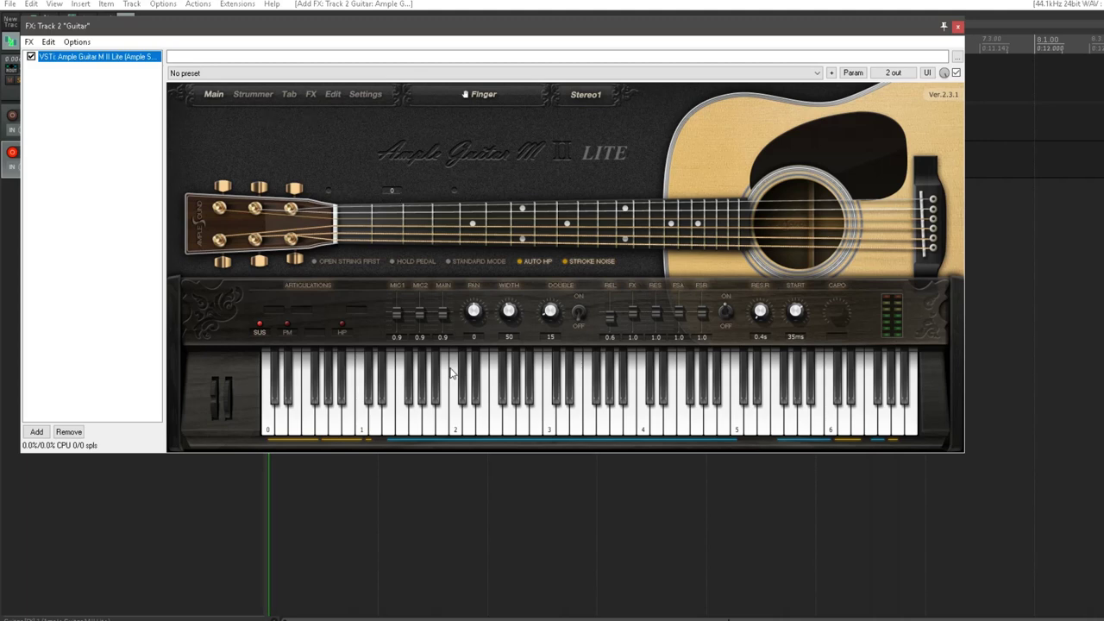
pyautogui.click(957, 30)
pyautogui.rightClick(957, 30)
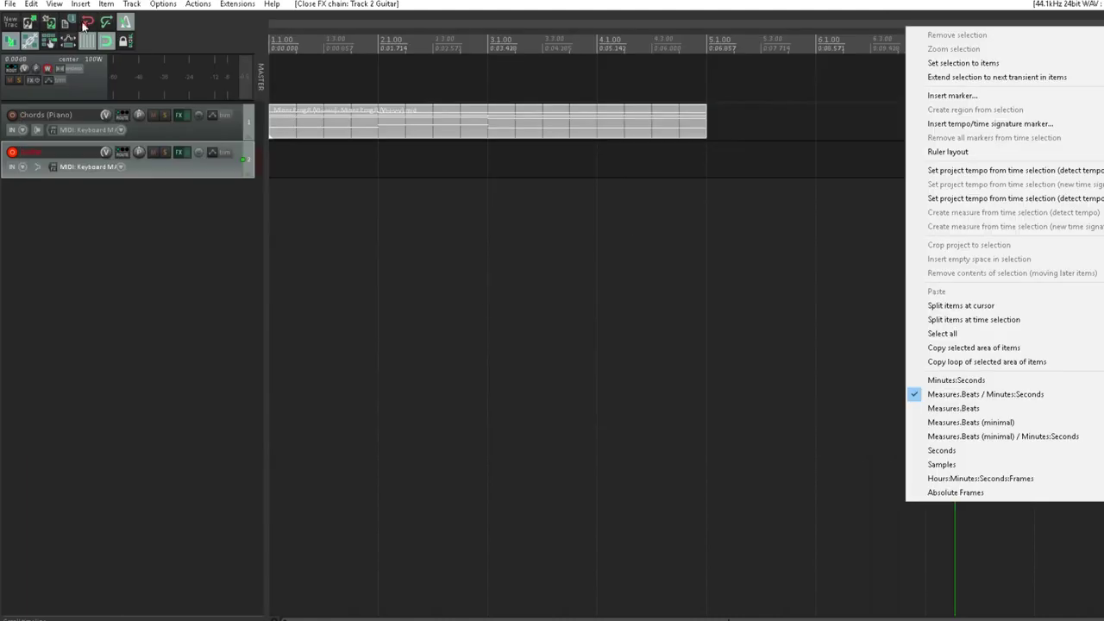
# Step: Toggle record monitoring on the Guitar track, copy the piano chord item onto it at measure 1, and play from the start
pyautogui.click(156, 165)
pyautogui.click(37, 167)
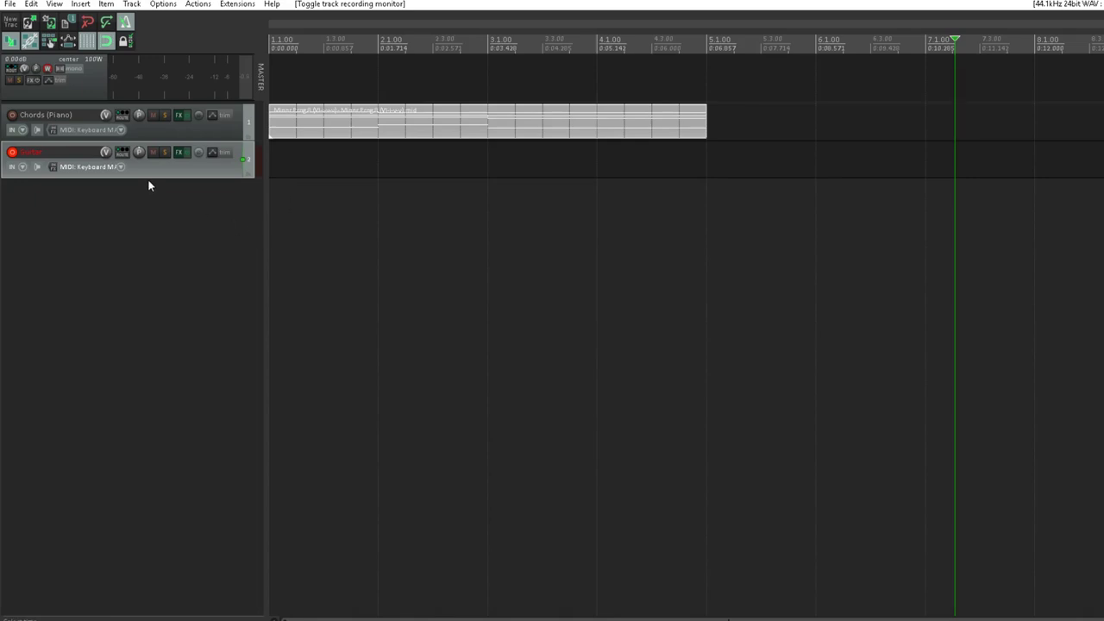
pyautogui.moveTo(393, 126); pyautogui.dragTo(389, 163)
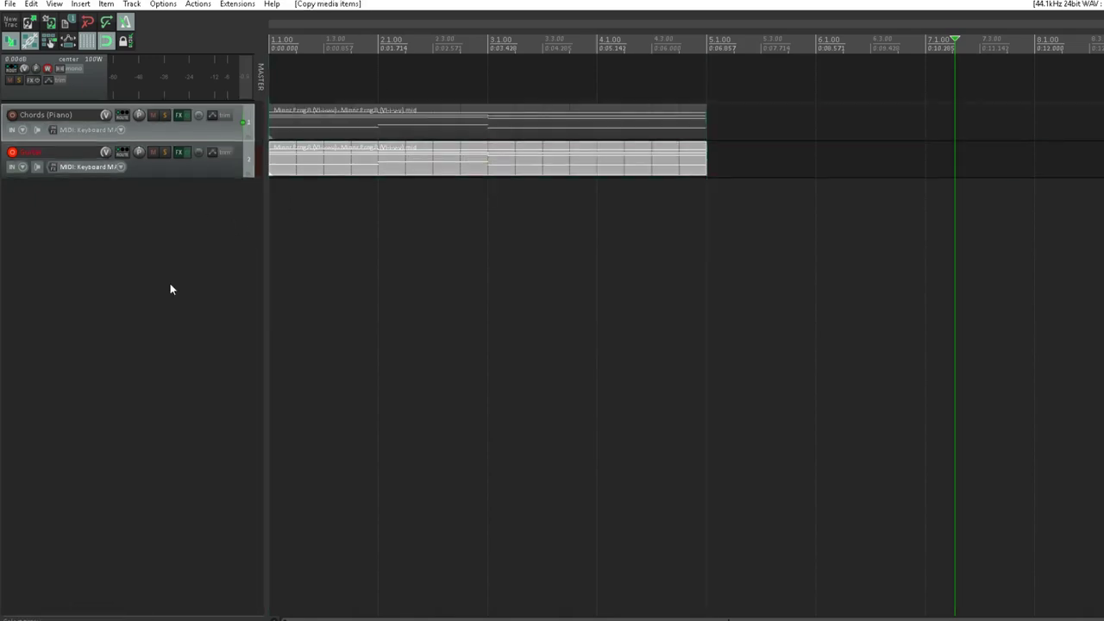
pyautogui.press('Home')
pyautogui.press('space')
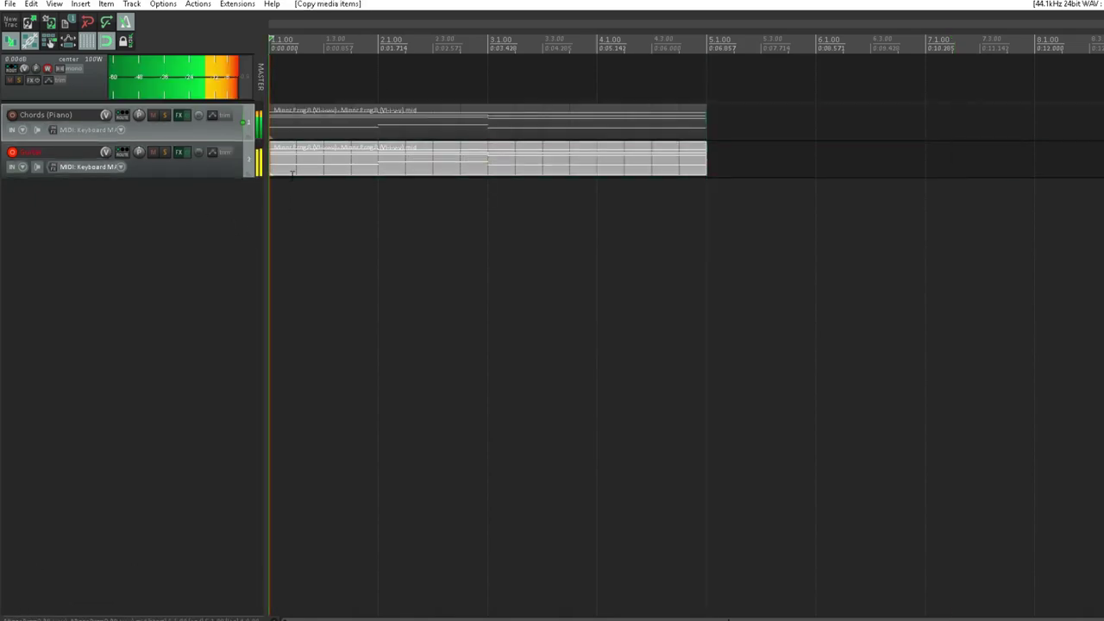
# Step: In the Guitar item, trim the top notes of measures 1 and 2 to beats 2.5–4, and start measure 3's top note at beat 2.5
pyautogui.doubleClick(332, 155)
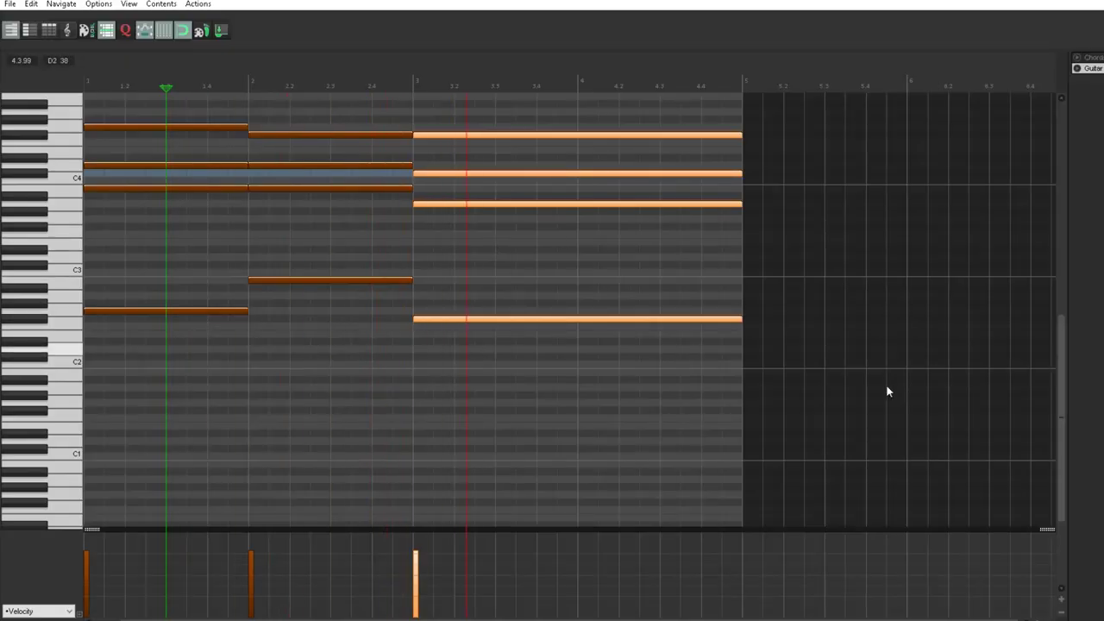
pyautogui.scroll(3, 1067, 387)
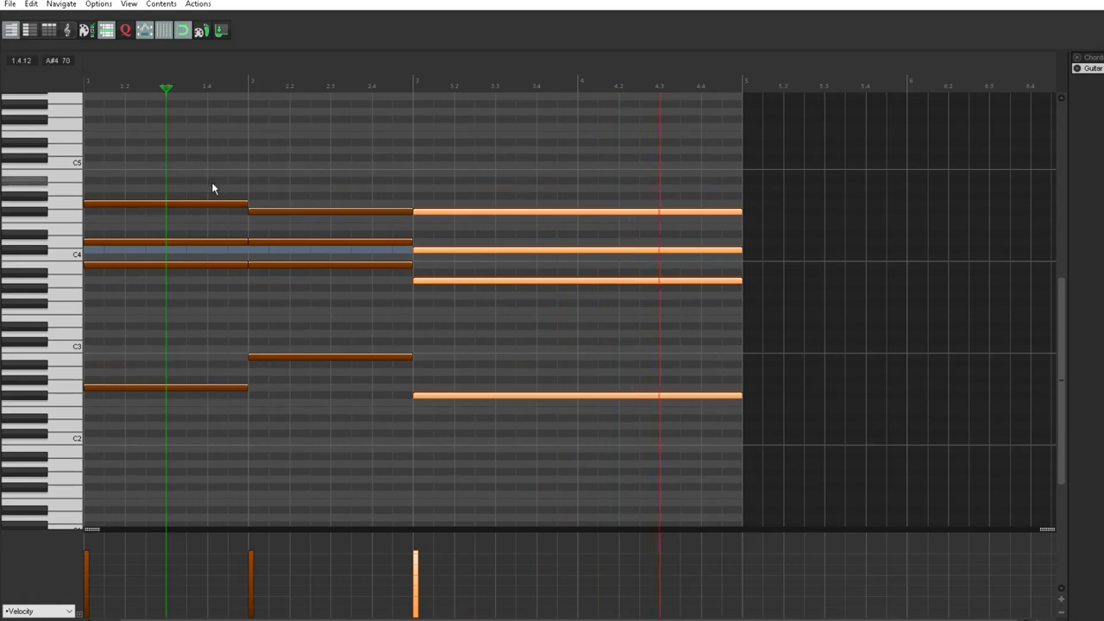
pyautogui.moveTo(214, 187); pyautogui.dragTo(505, 231)
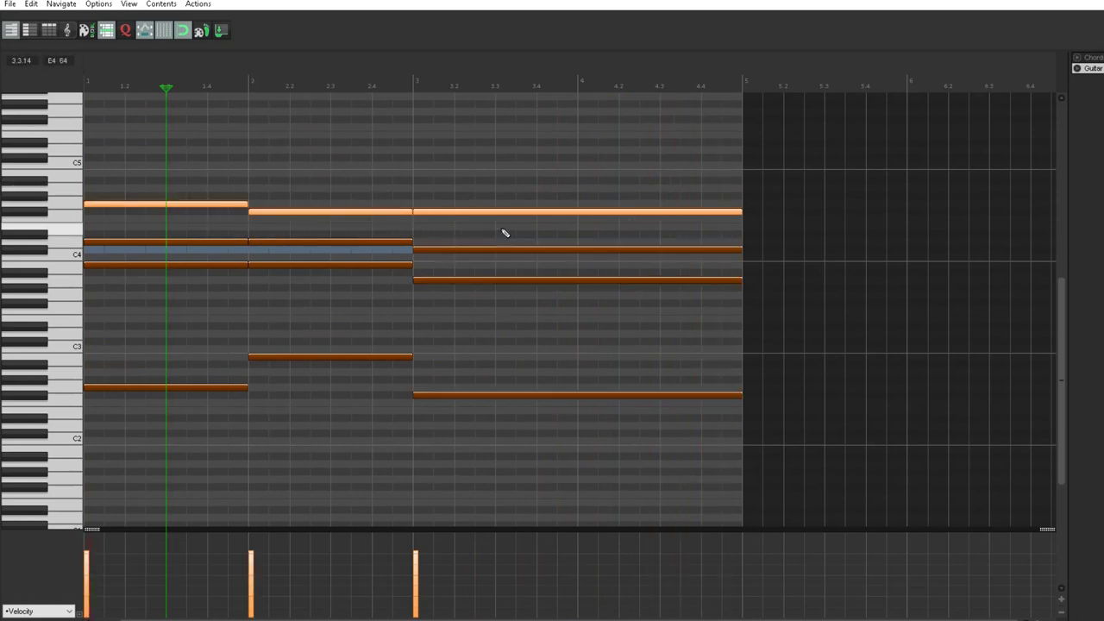
pyautogui.moveTo(234, 185); pyautogui.dragTo(178, 211)
pyautogui.click(245, 205)
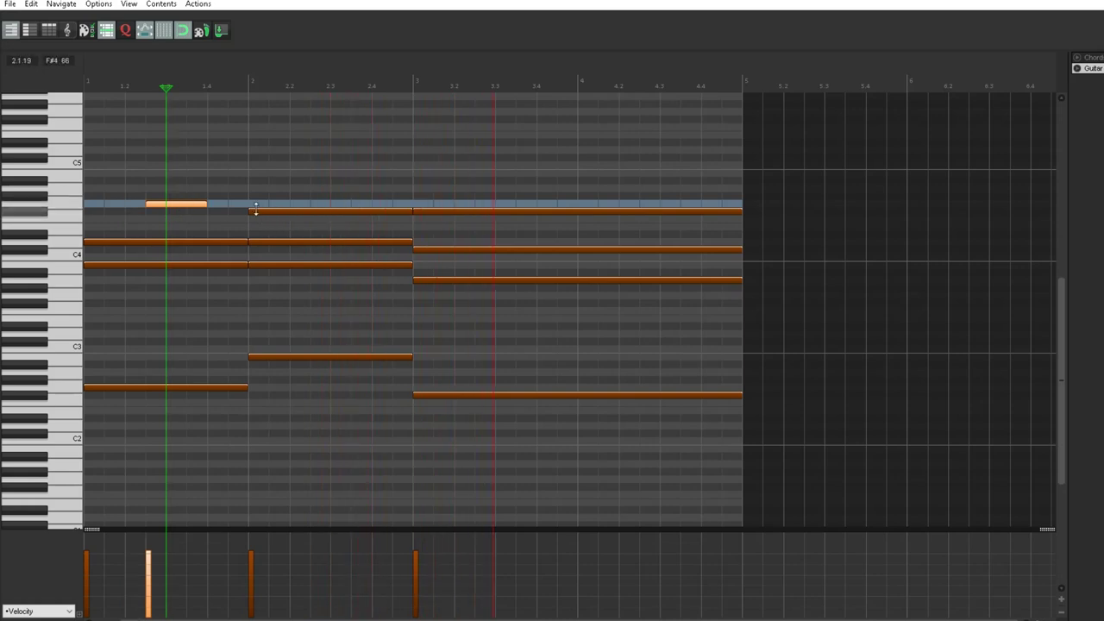
pyautogui.moveTo(250, 211); pyautogui.dragTo(313, 229)
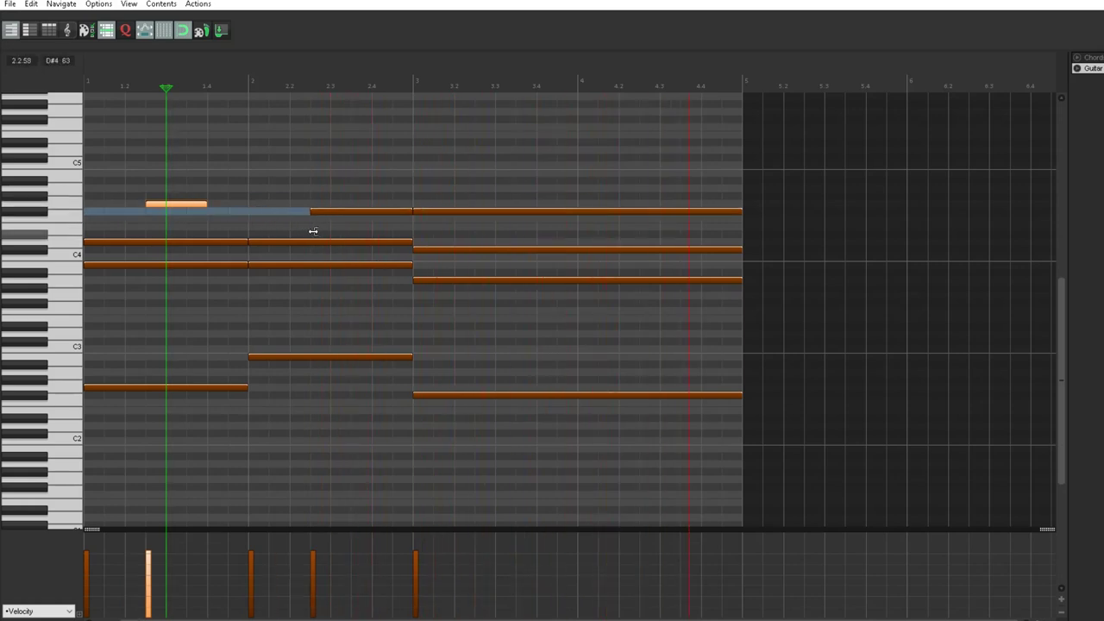
pyautogui.moveTo(406, 211); pyautogui.dragTo(472, 217)
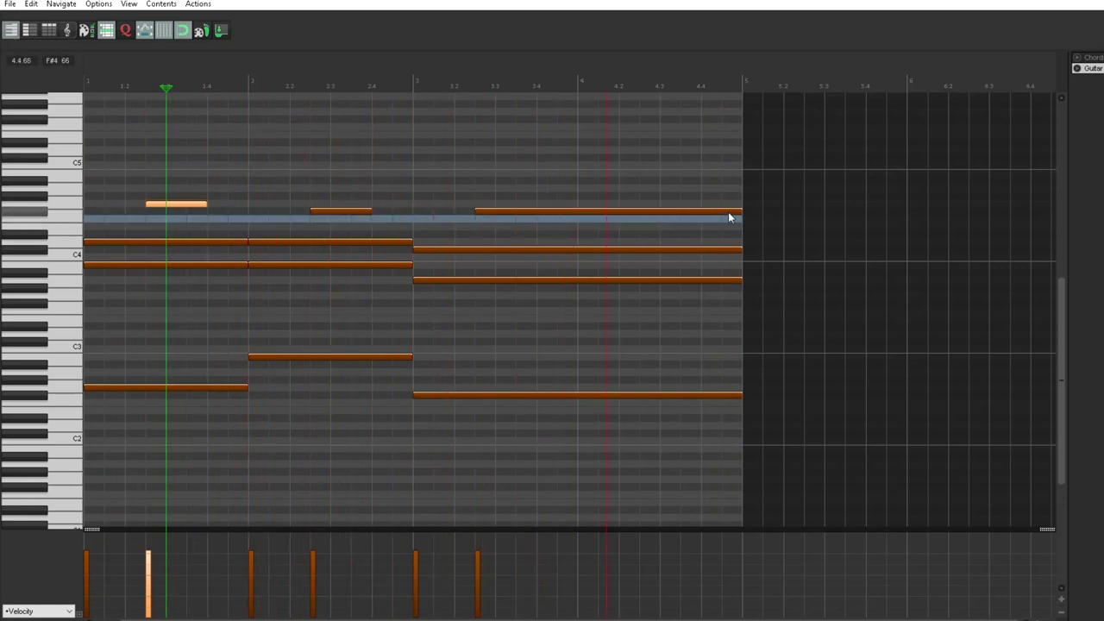
# Step: Split the long top note at measure 4, making a half-beat G4 followed by an F#4 held to the start of measure 5
pyautogui.moveTo(739, 210)
pyautogui.mouseDown()
pyautogui.moveTo(576, 212)
pyautogui.moveTo(735, 212)
pyautogui.mouseUp()
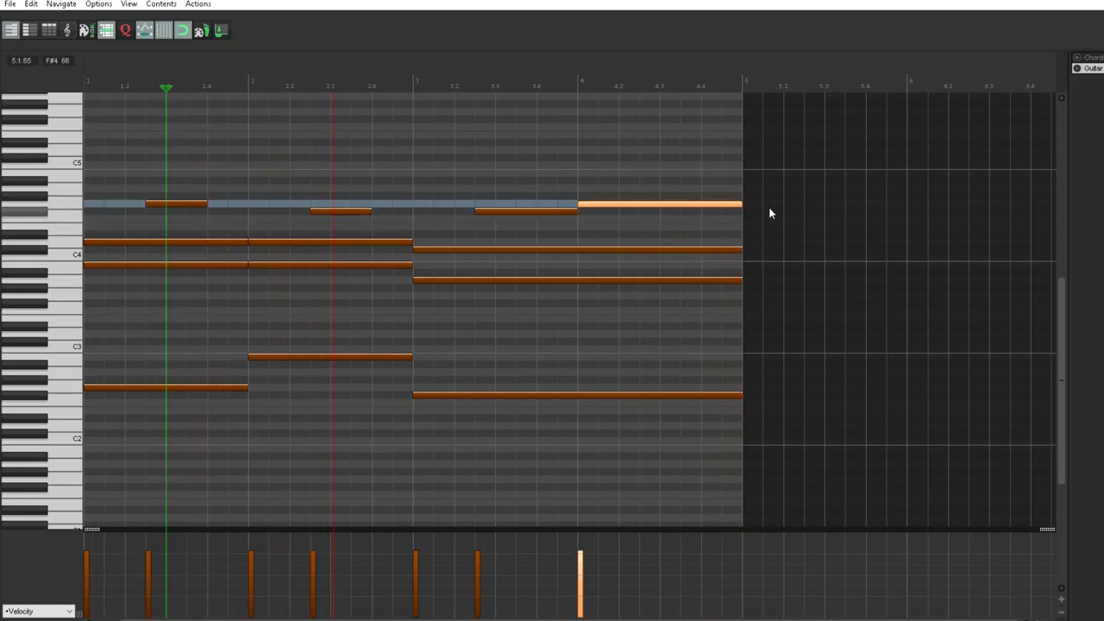
pyautogui.click(600, 213)
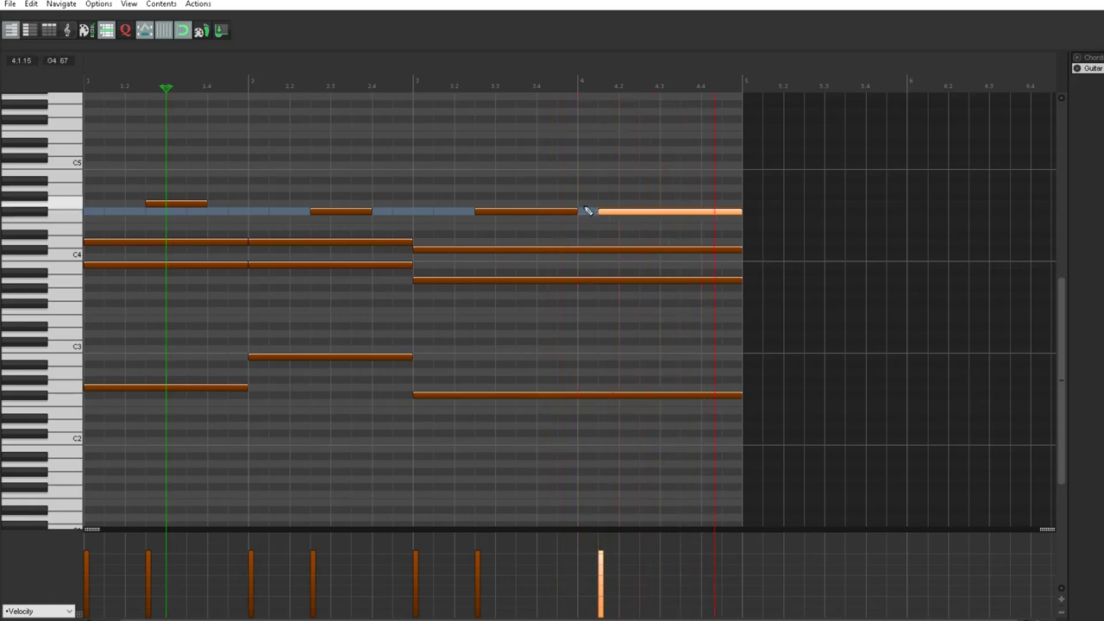
pyautogui.moveTo(584, 210); pyautogui.dragTo(584, 205)
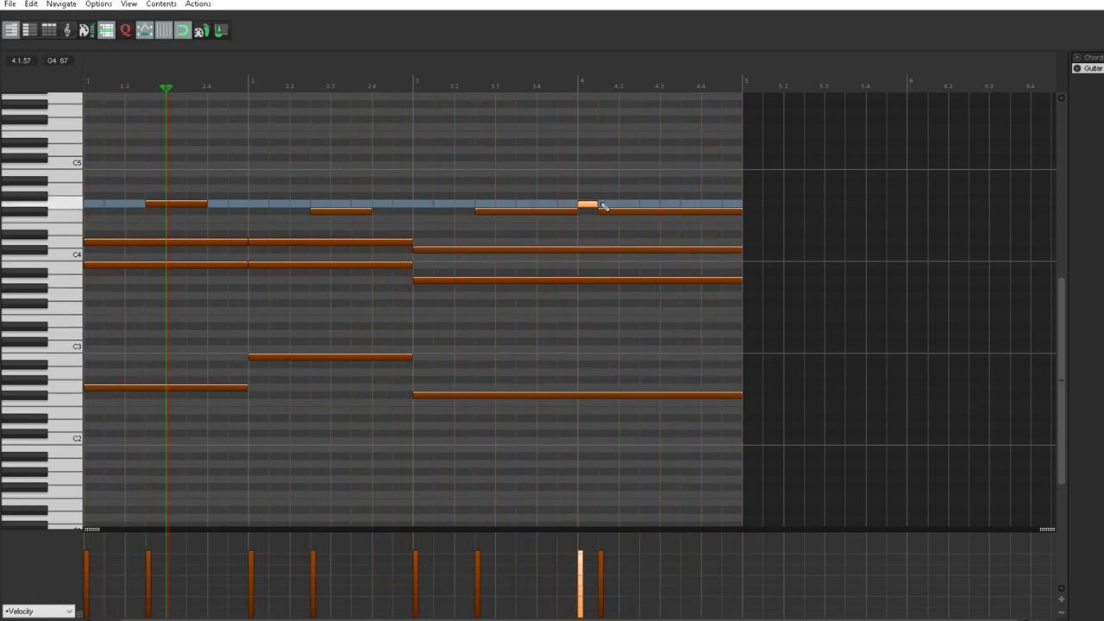
# Step: Lower the velocity of the top melody notes to about 66 and the remaining chord notes to about 61, and close the MIDI editor
pyautogui.scroll(-1, 646, 264)
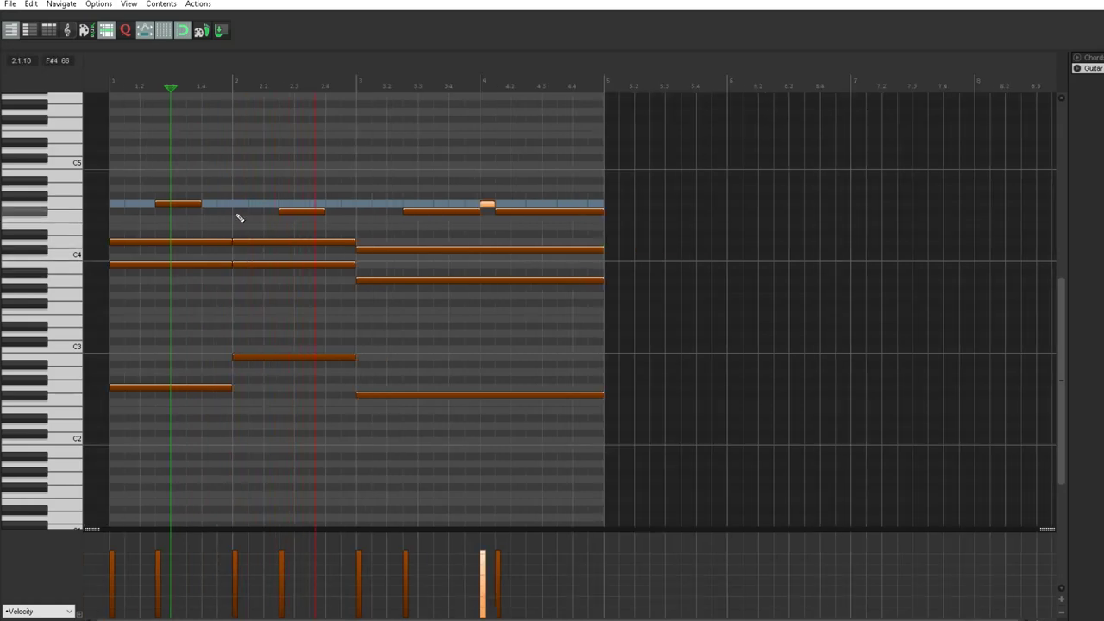
pyautogui.moveTo(168, 185); pyautogui.dragTo(646, 222)
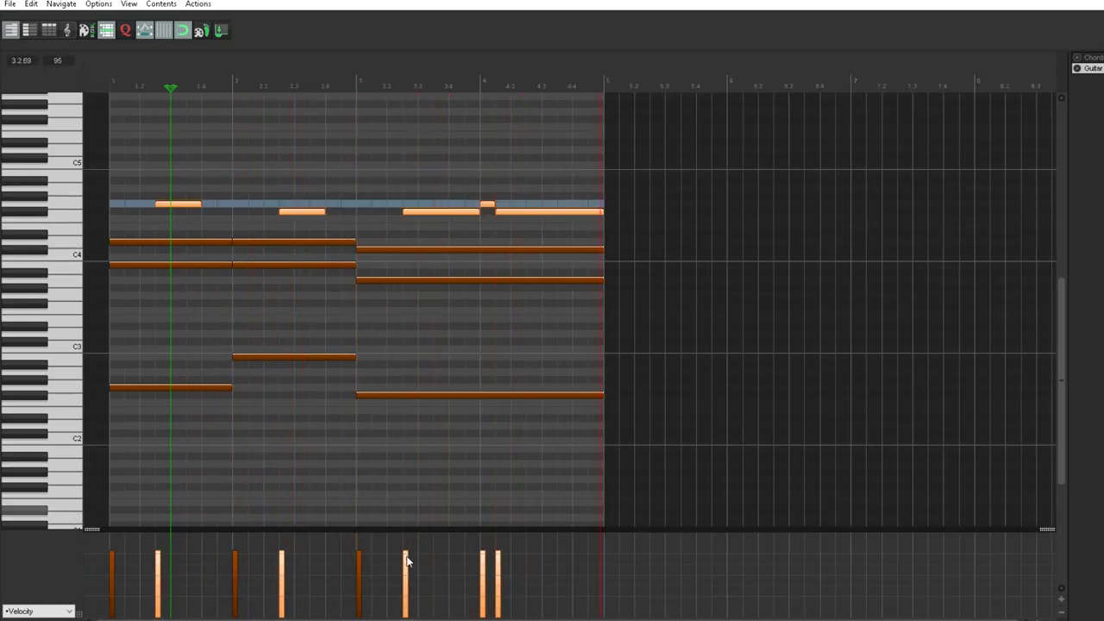
pyautogui.moveTo(409, 562)
pyautogui.mouseDown()
pyautogui.moveTo(406, 598)
pyautogui.moveTo(406, 575)
pyautogui.mouseUp()
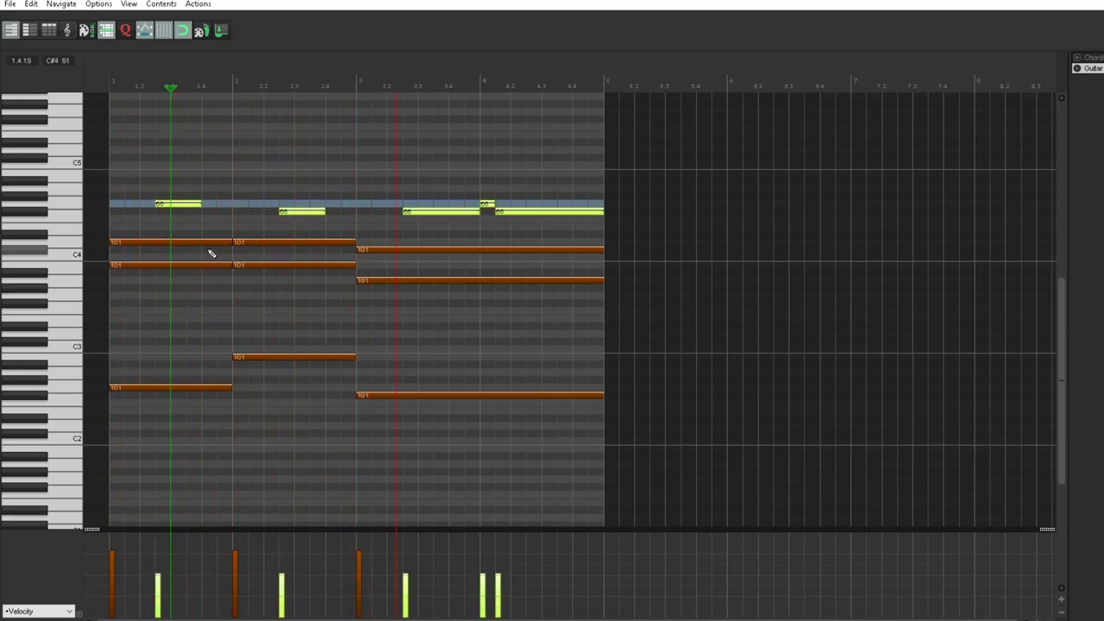
pyautogui.moveTo(208, 238); pyautogui.dragTo(450, 473)
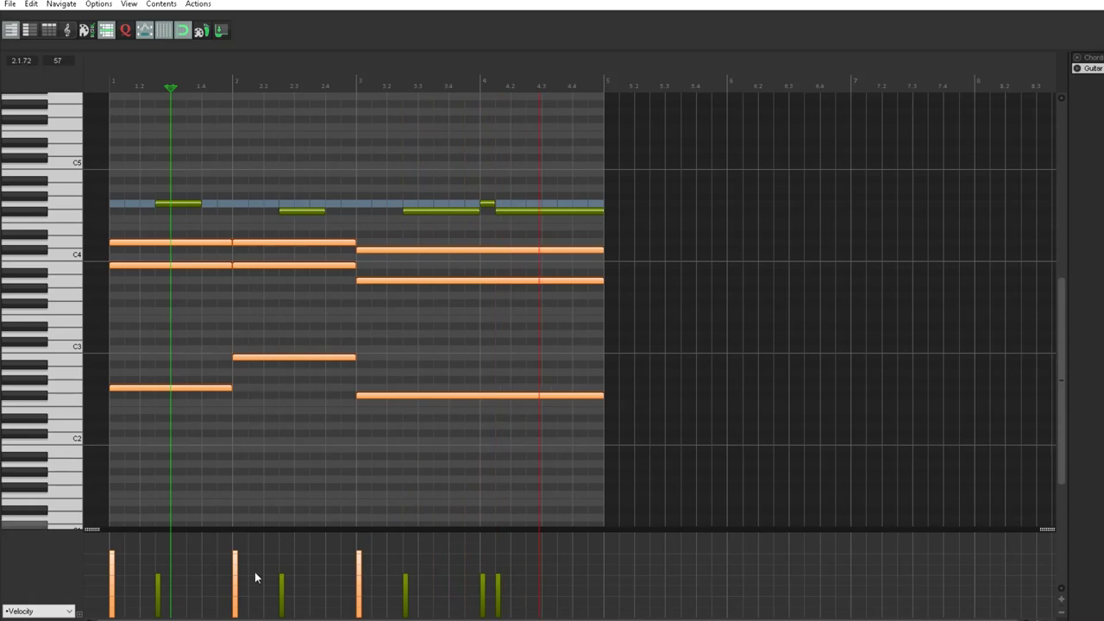
pyautogui.moveTo(238, 554); pyautogui.dragTo(234, 576)
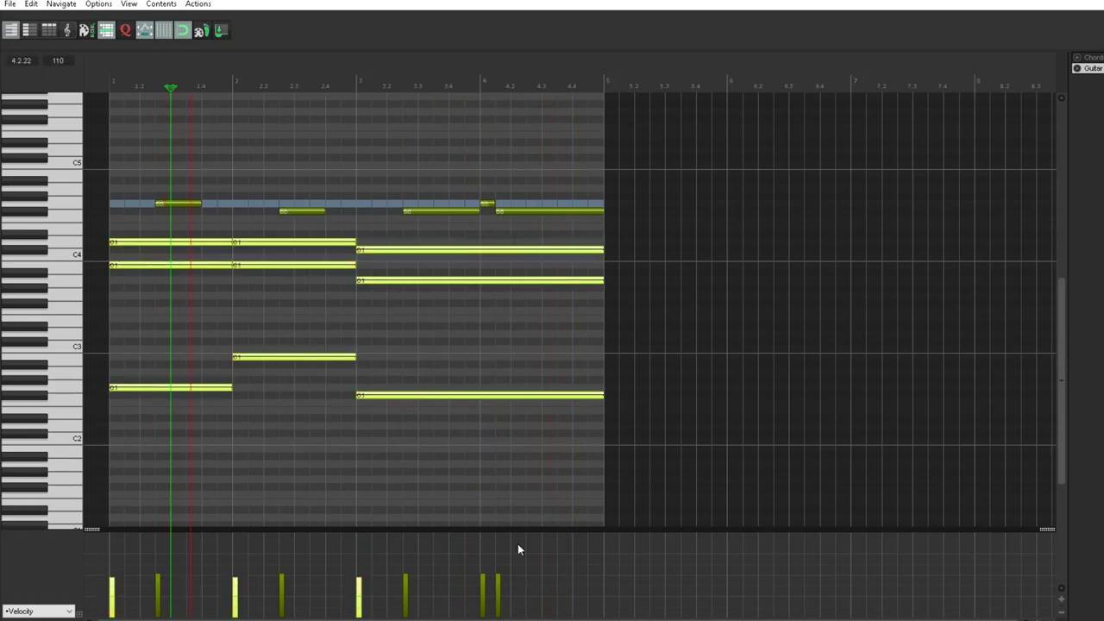
pyautogui.press('Escape')
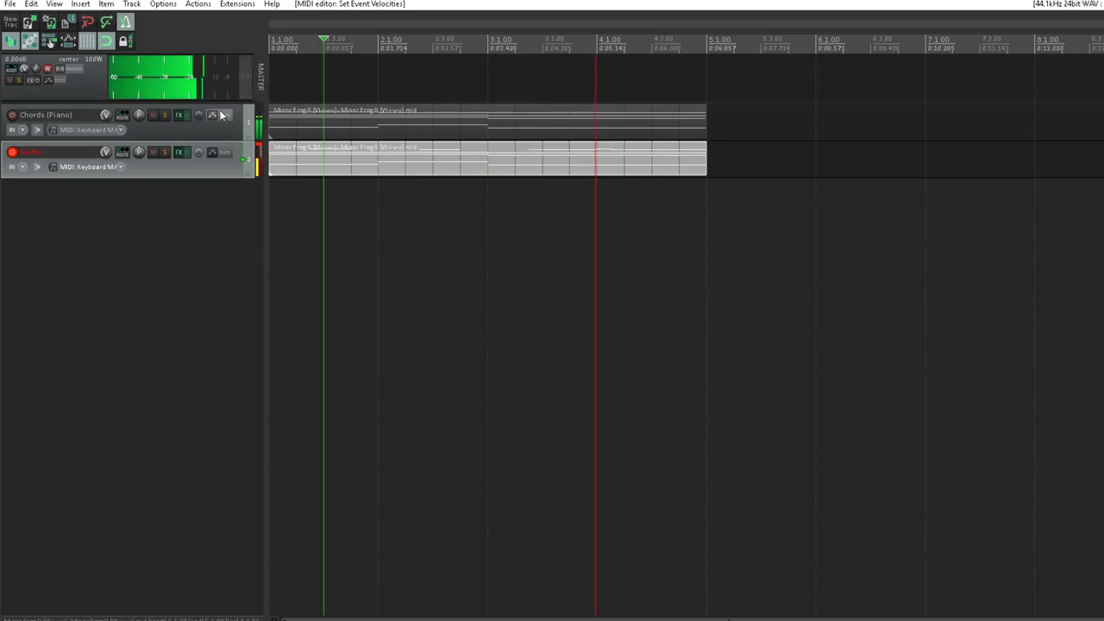
# Step: Disarm the Guitar track and rename it "Guitar Chords"
pyautogui.click(12, 152)
pyautogui.doubleClick(41, 153)
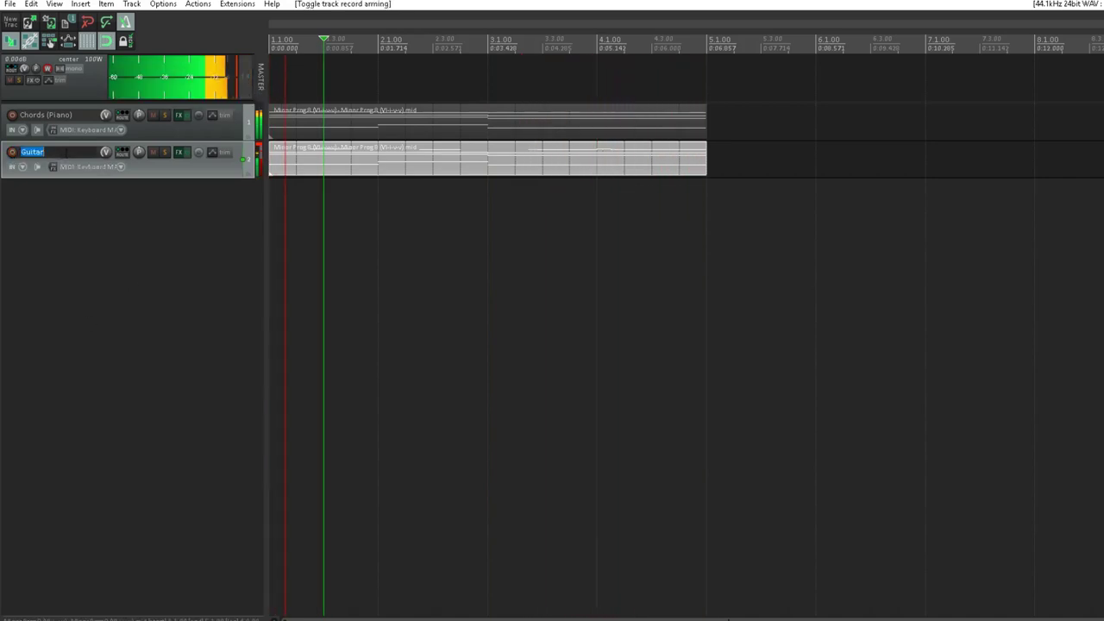
pyautogui.write('Guitar Chords')
pyautogui.press('Return')
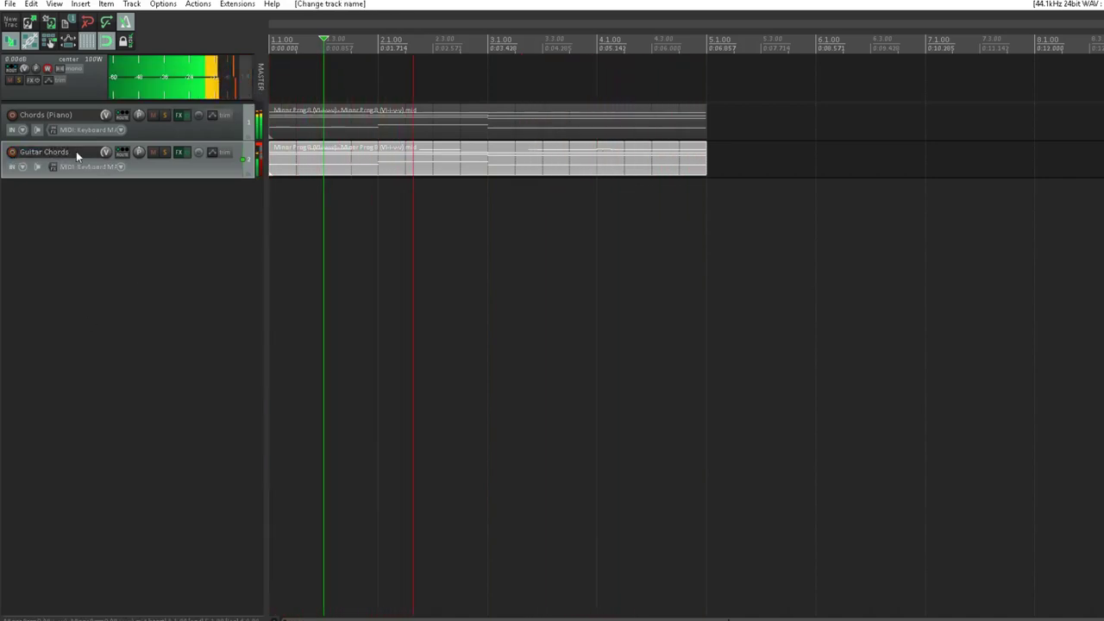
# Step: Load the Addictive Keys preset "Studio Grand - Prepared Horror" on the Chords (Piano) track
pyautogui.click(207, 124)
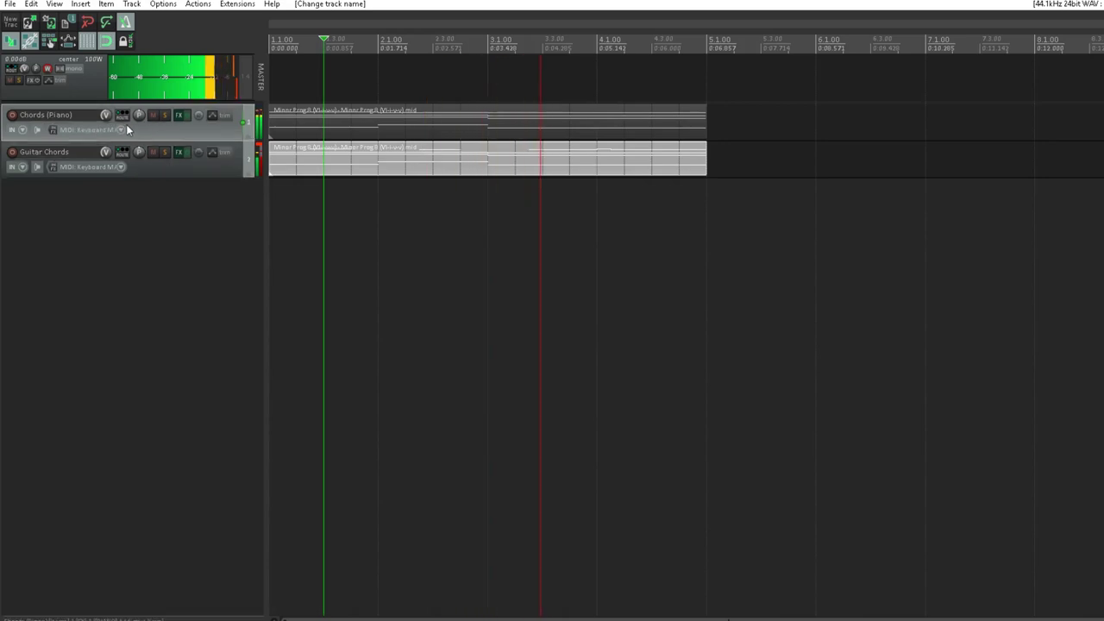
pyautogui.click(180, 115)
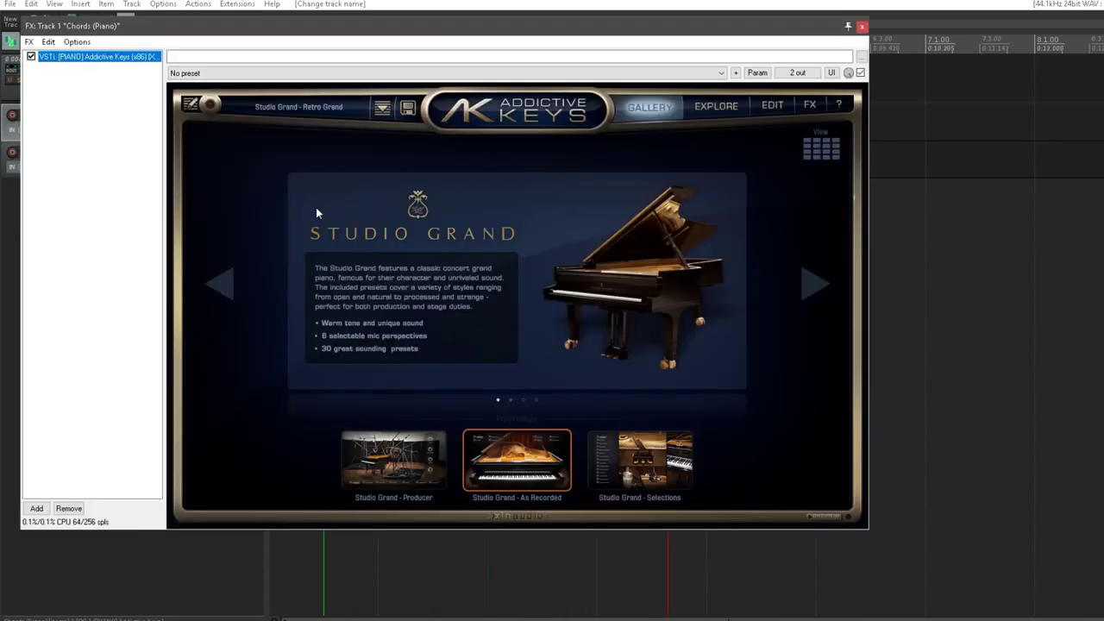
pyautogui.click(381, 108)
pyautogui.click(410, 373)
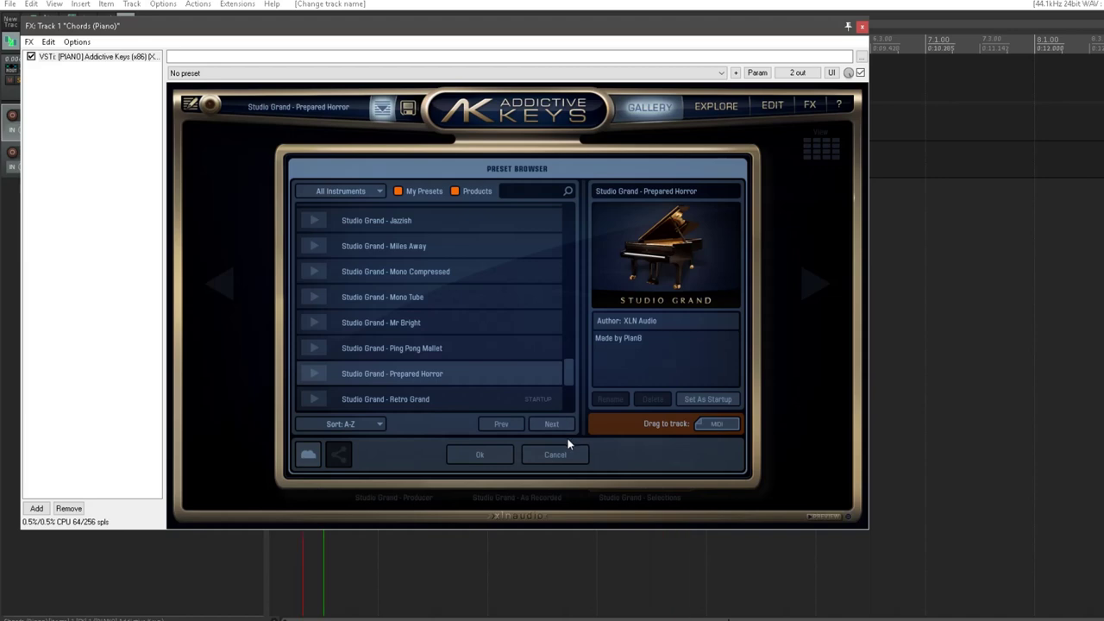
pyautogui.click(479, 454)
# Step: Add the ReaEQ (Cockos) equalizer after the piano instrument in the Chords (Piano) FX chain
pyautogui.doubleClick(109, 311)
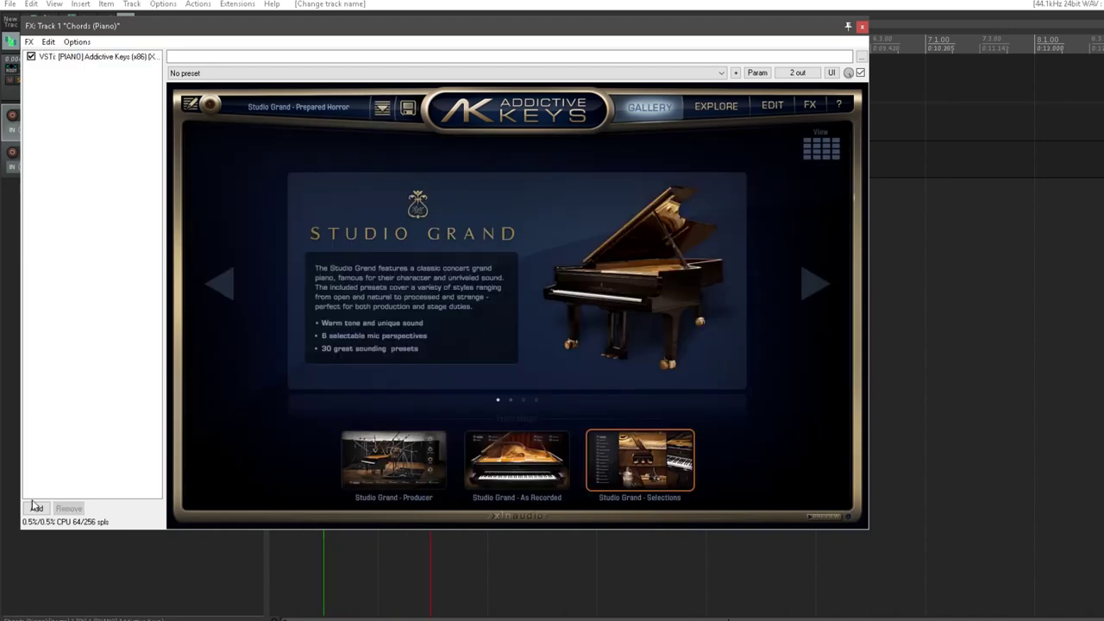
pyautogui.write('eq')
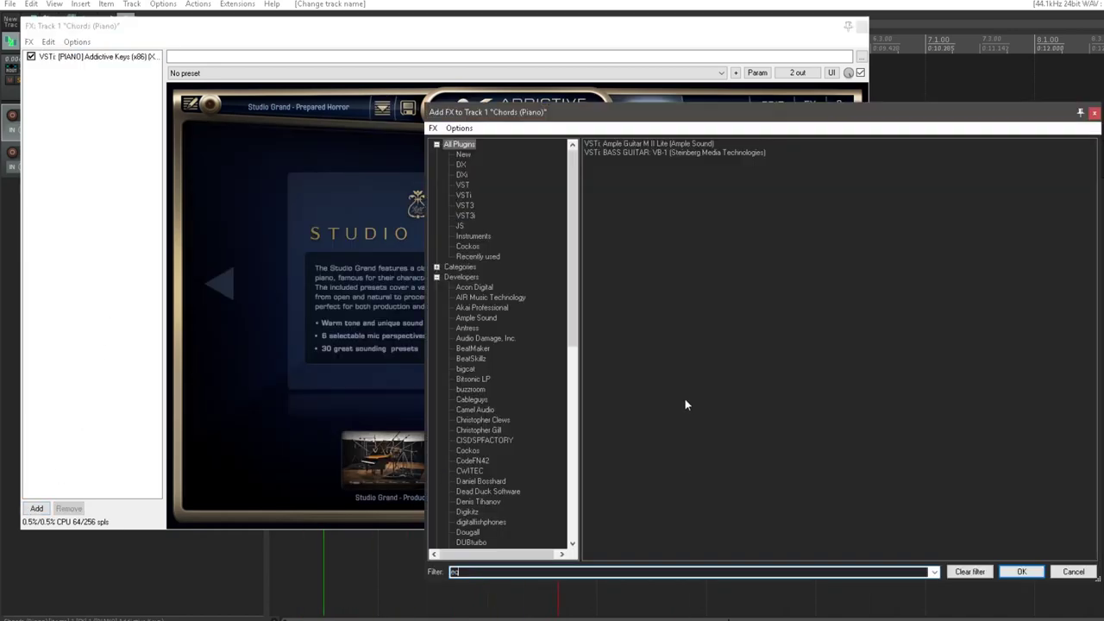
pyautogui.click(627, 421)
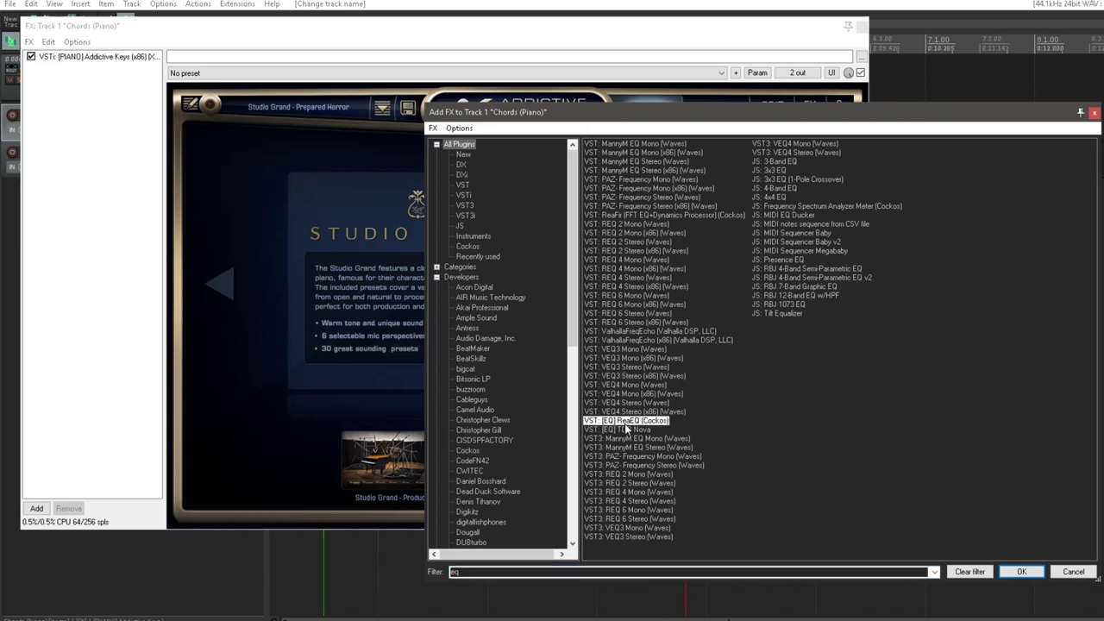
pyautogui.click(1018, 571)
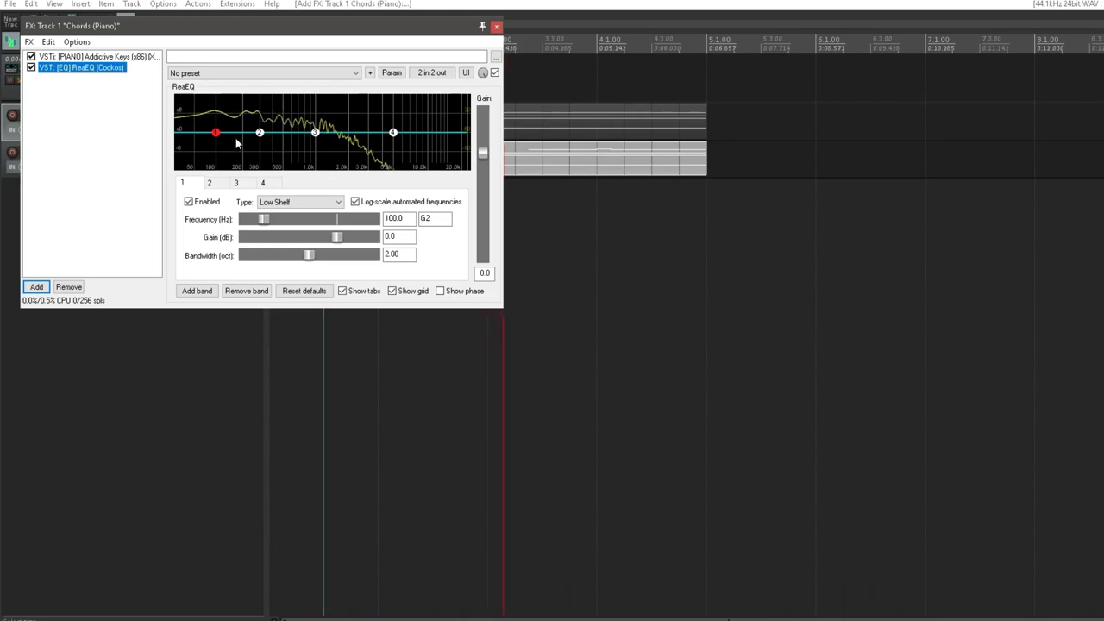
# Step: Cut the lows of the piano in ReaEQ with the low shelf band at 200 Hz and -inf gain
pyautogui.moveTo(216, 132); pyautogui.dragTo(197, 176)
pyautogui.doubleClick(394, 219)
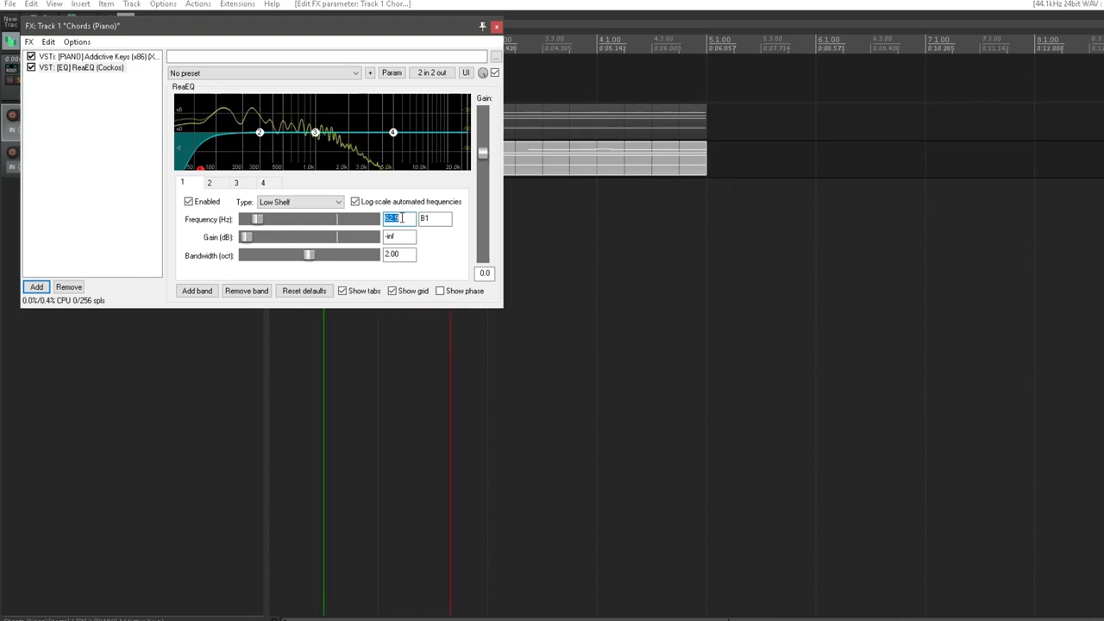
pyautogui.write('200')
pyautogui.press('Return')
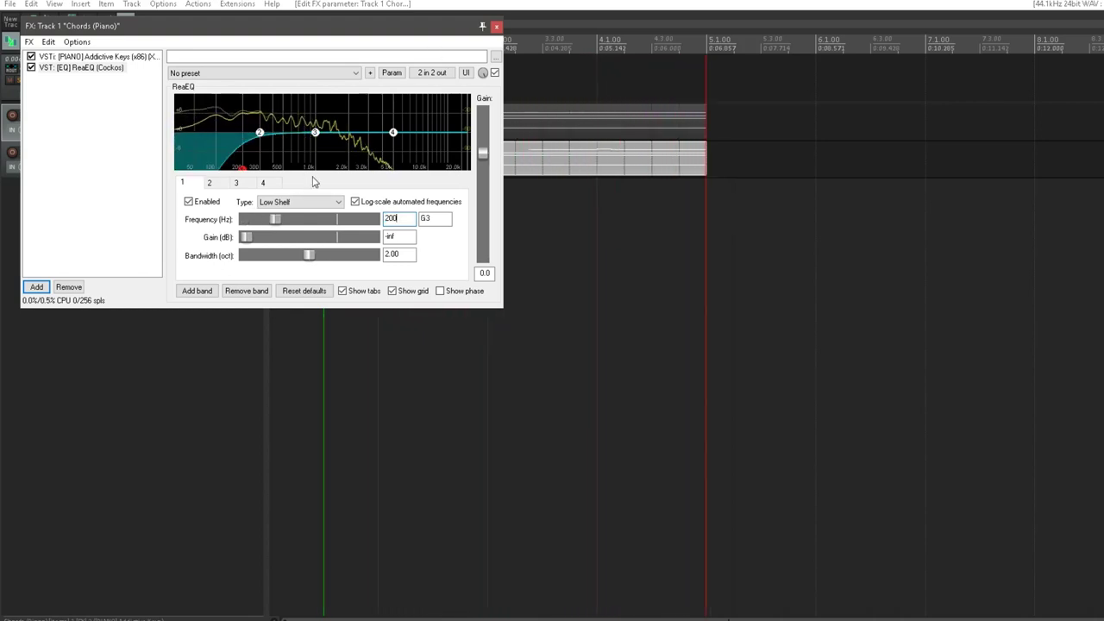
# Step: Set the ReaEQ high shelf band to about 1180 Hz, -8.4 dB and 0.01 oct bandwidth, and close the FX window
pyautogui.moveTo(392, 132); pyautogui.dragTo(369, 157)
pyautogui.moveTo(309, 256); pyautogui.dragTo(242, 255)
pyautogui.moveTo(369, 156); pyautogui.dragTo(322, 159)
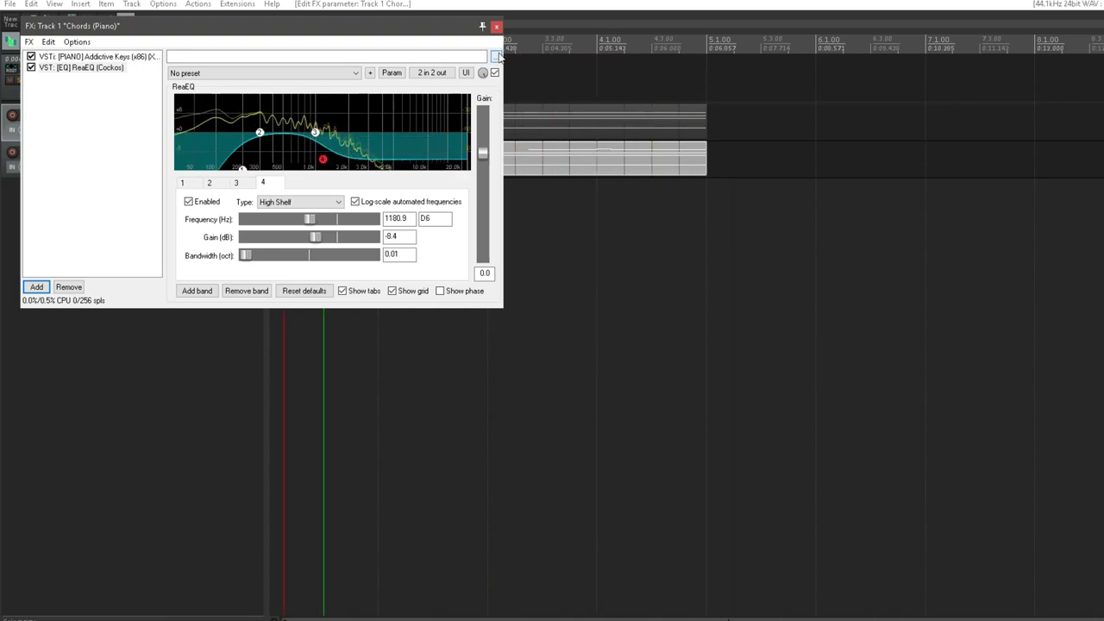
pyautogui.click(497, 26)
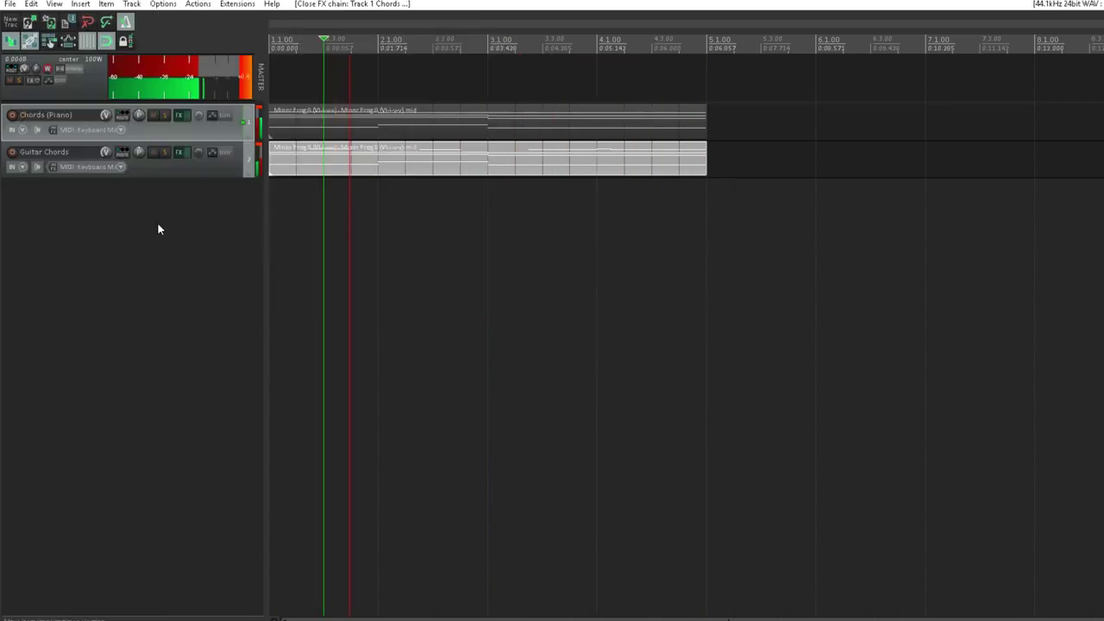
# Step: Transpose all notes of the Guitar Chords MIDI item down one octave and close the MIDI editor
pyautogui.click(177, 153)
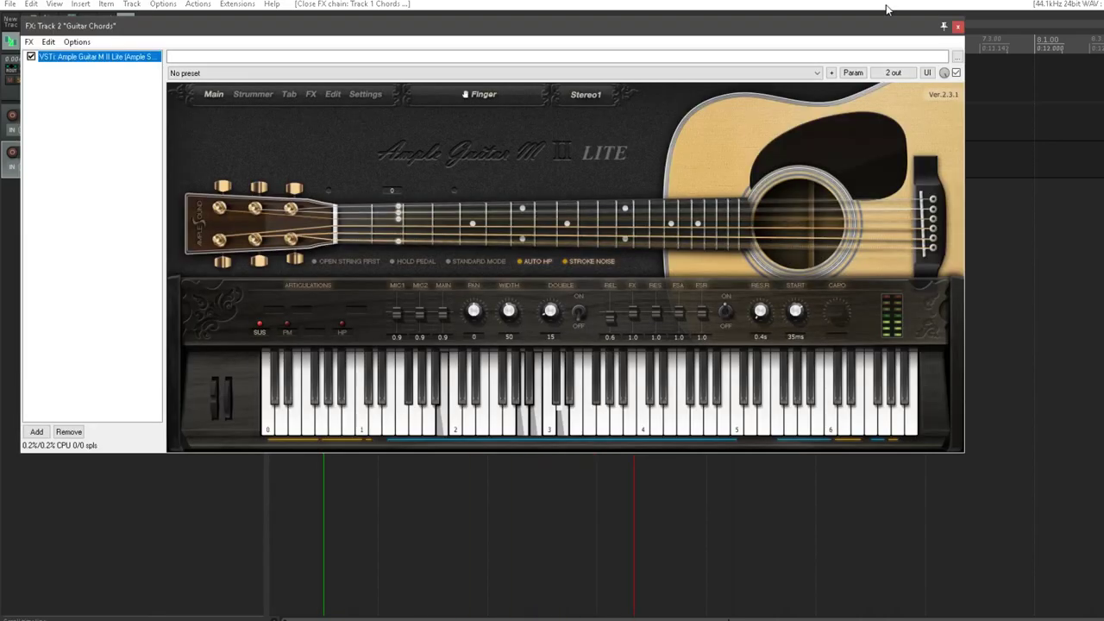
pyautogui.click(957, 26)
pyautogui.doubleClick(345, 164)
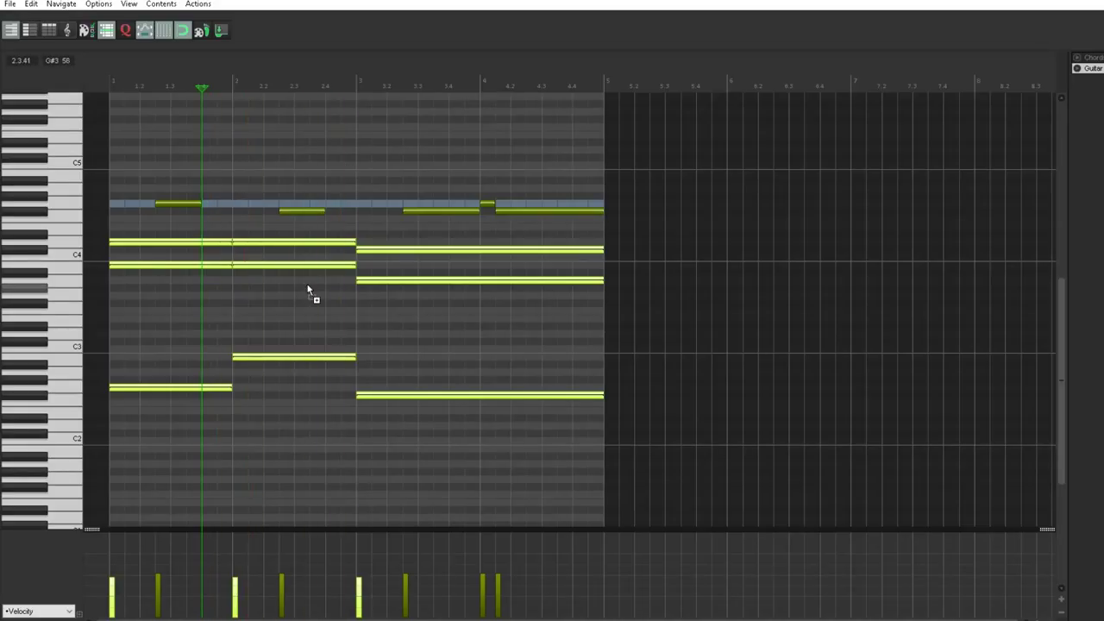
pyautogui.moveTo(130, 267); pyautogui.dragTo(128, 362)
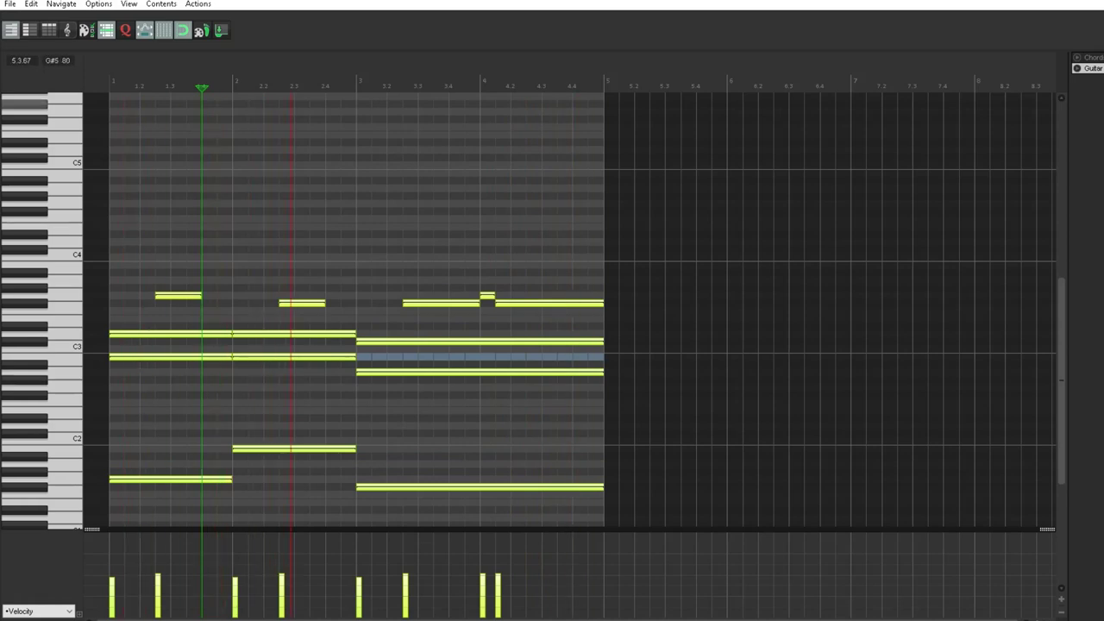
pyautogui.press('Escape')
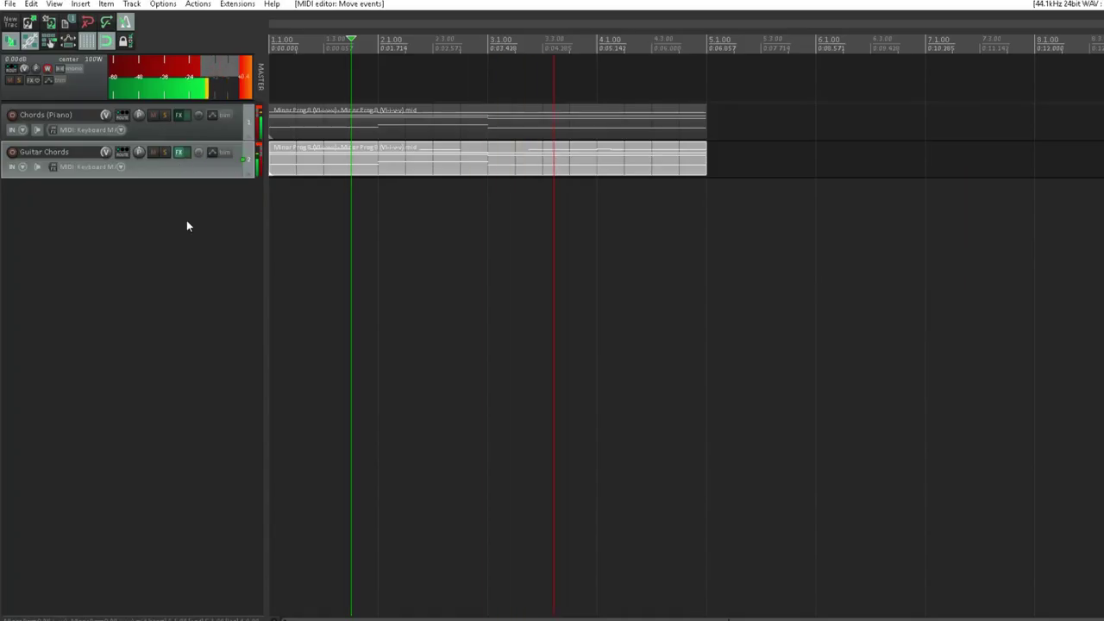
# Step: Add the VEQ4 Mono (Waves) equalizer to the Guitar Chords track and load its "Acc guitar" factory preset
pyautogui.press('f')
pyautogui.click(36, 431)
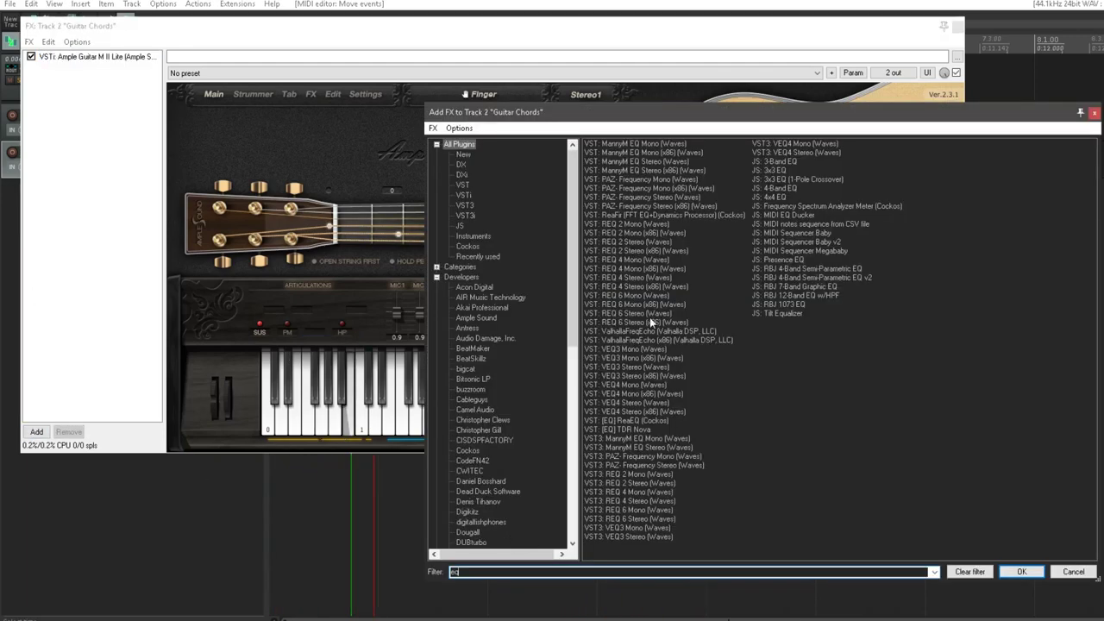
pyautogui.click(629, 389)
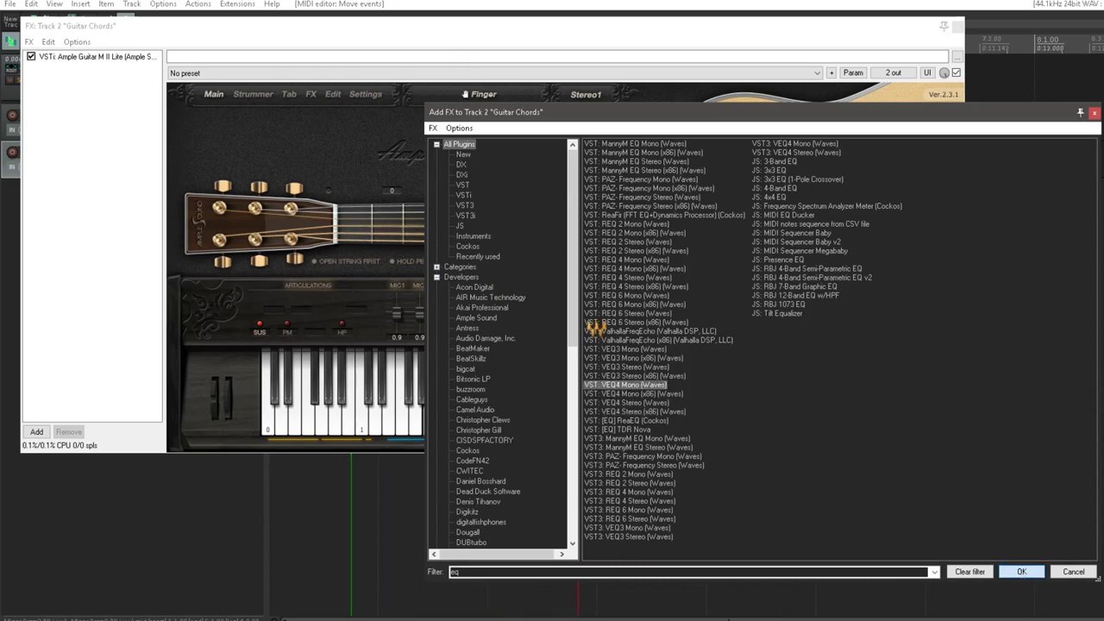
pyautogui.press('Return')
pyautogui.click(701, 89)
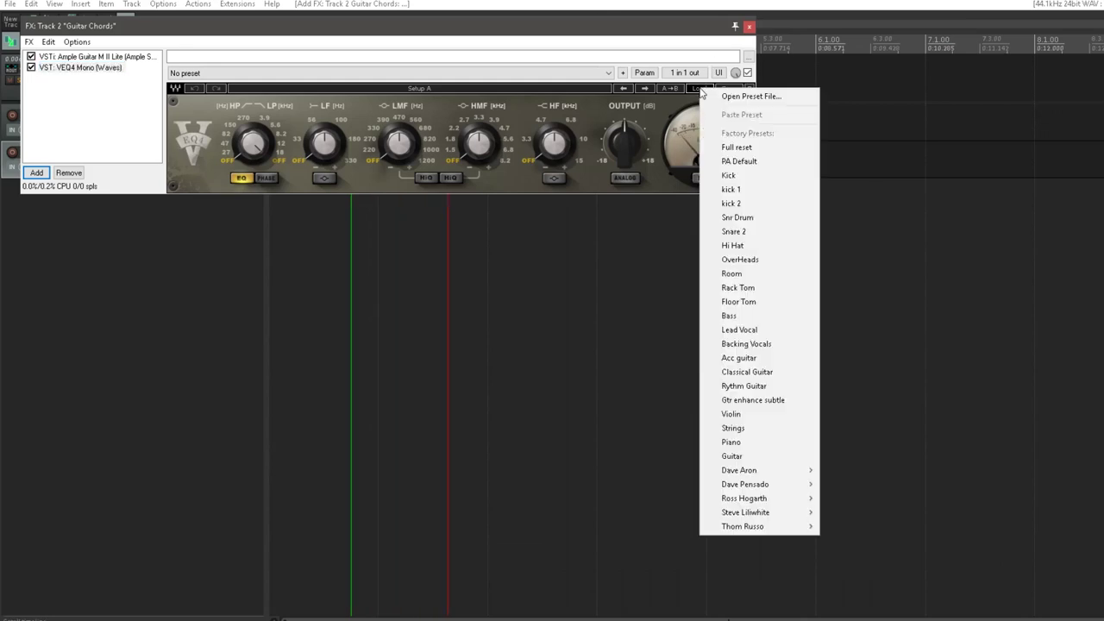
pyautogui.click(771, 357)
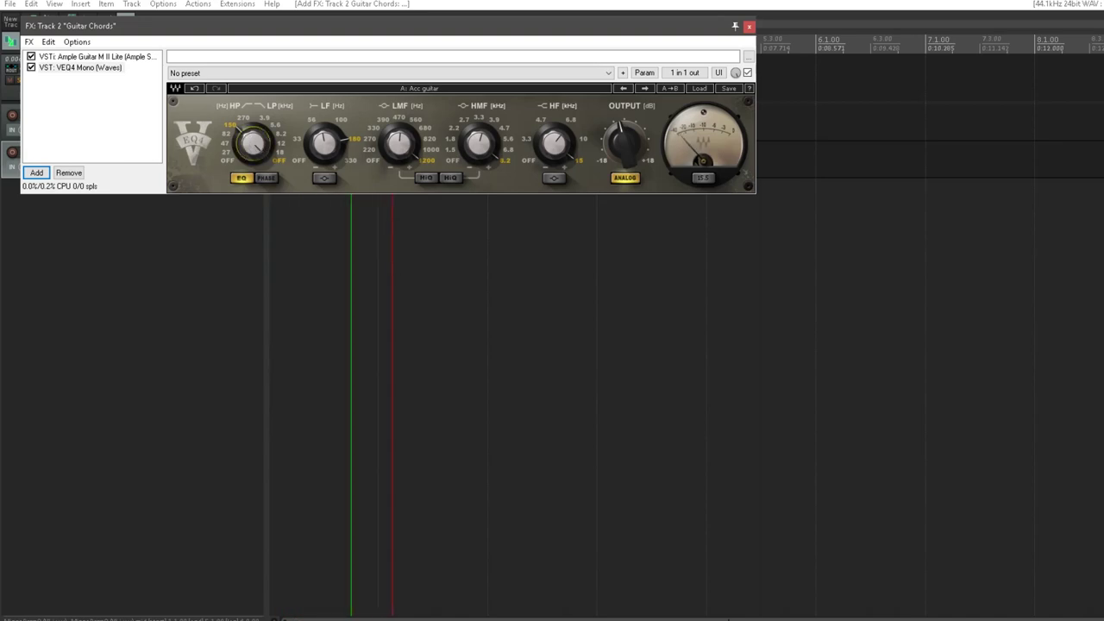
# Step: Set the VEQ4 low-pass filter to 5.6 kHz with the high-pass at 150 Hz, adjust the output slightly, and close the FX window
pyautogui.moveTo(256, 145); pyautogui.dragTo(257, 150)
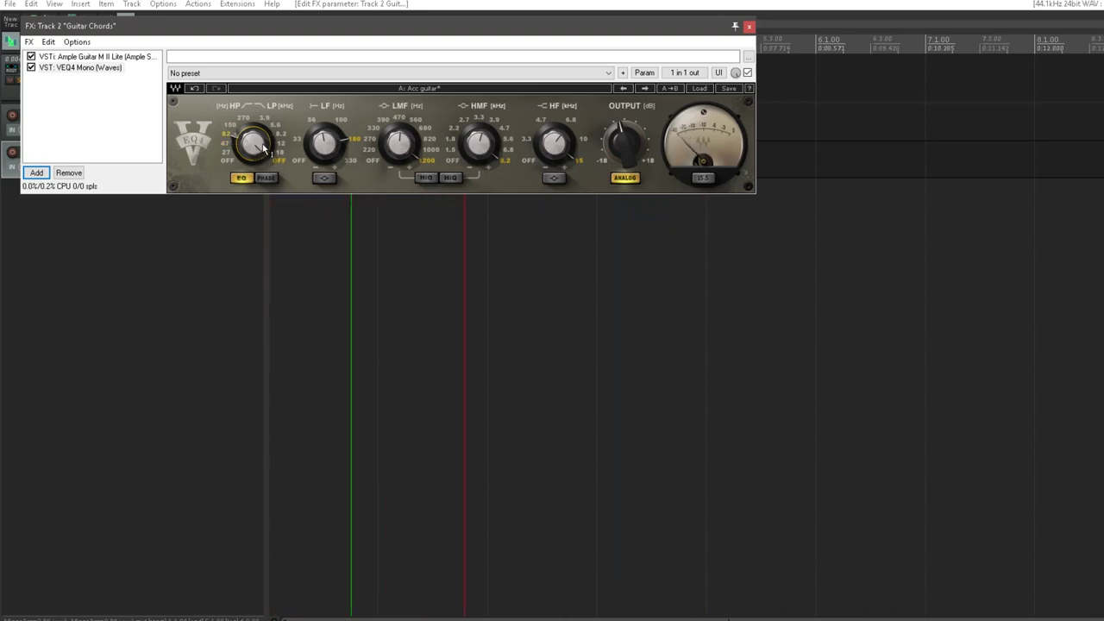
pyautogui.moveTo(264, 149); pyautogui.dragTo(264, 162)
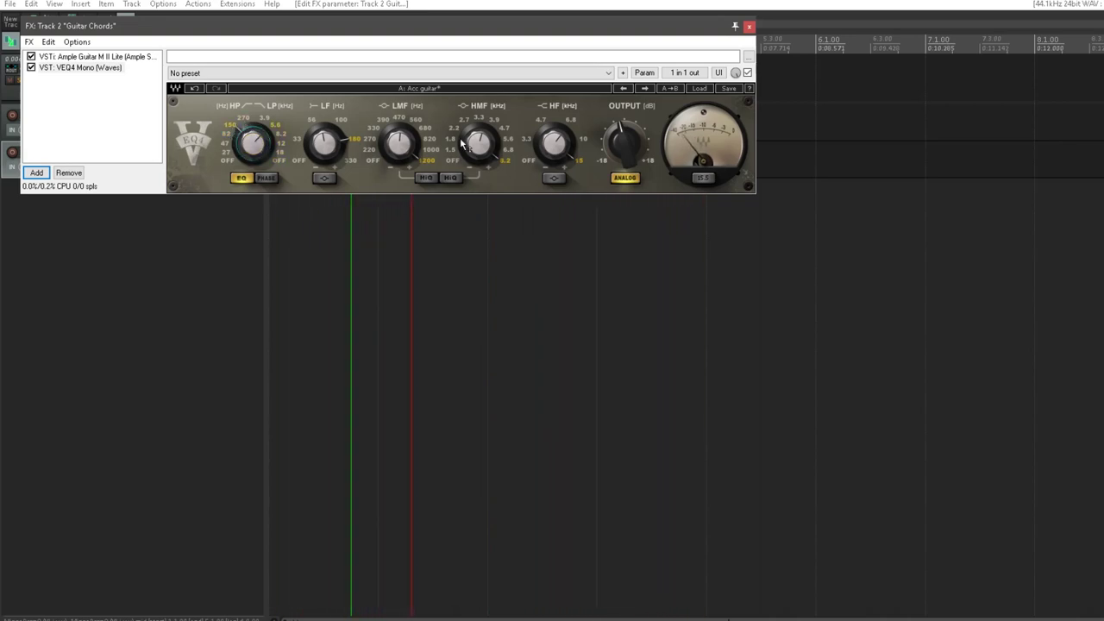
pyautogui.moveTo(625, 143); pyautogui.dragTo(624, 143)
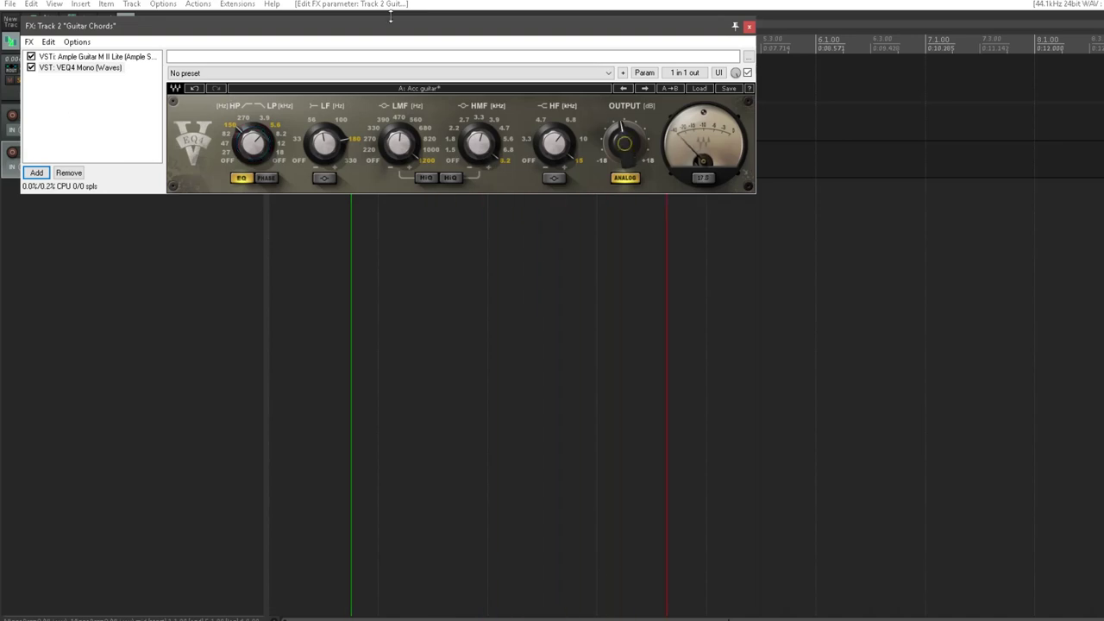
pyautogui.click(749, 25)
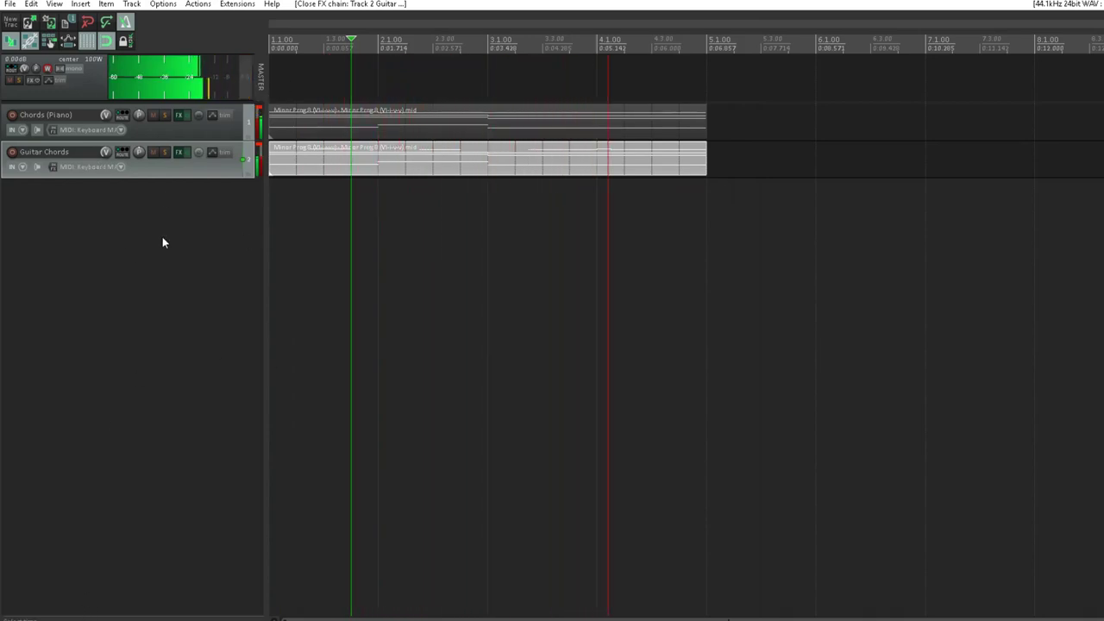
# Step: Add a new track below Guitar Chords, stop playback, and insert the 64-bit TrackGod 2 instrument on it
pyautogui.doubleClick(165, 196)
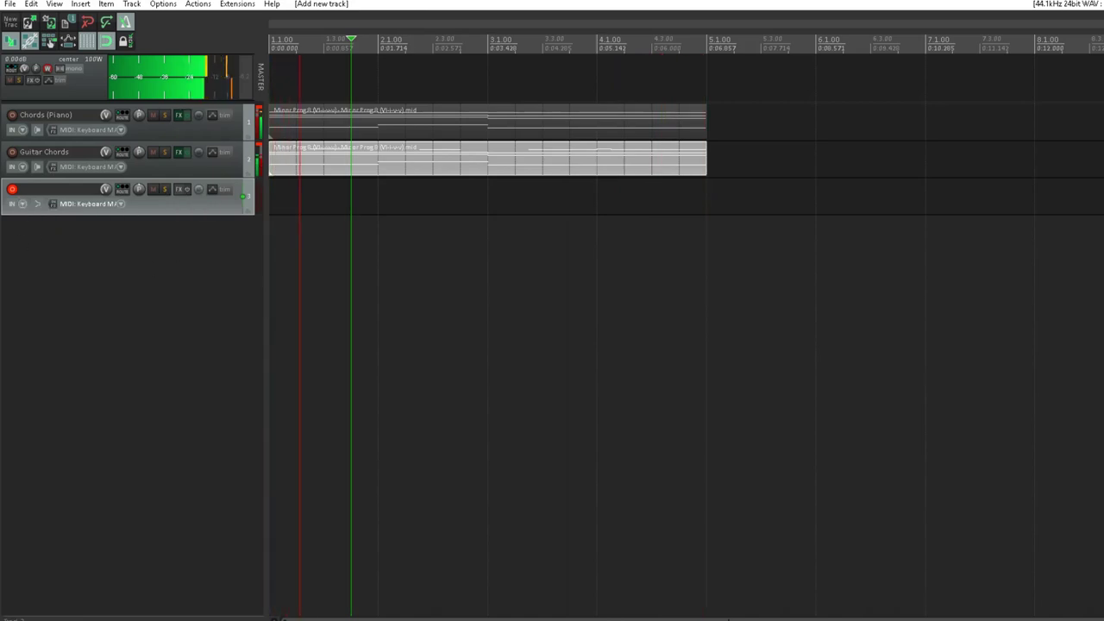
pyautogui.press('space')
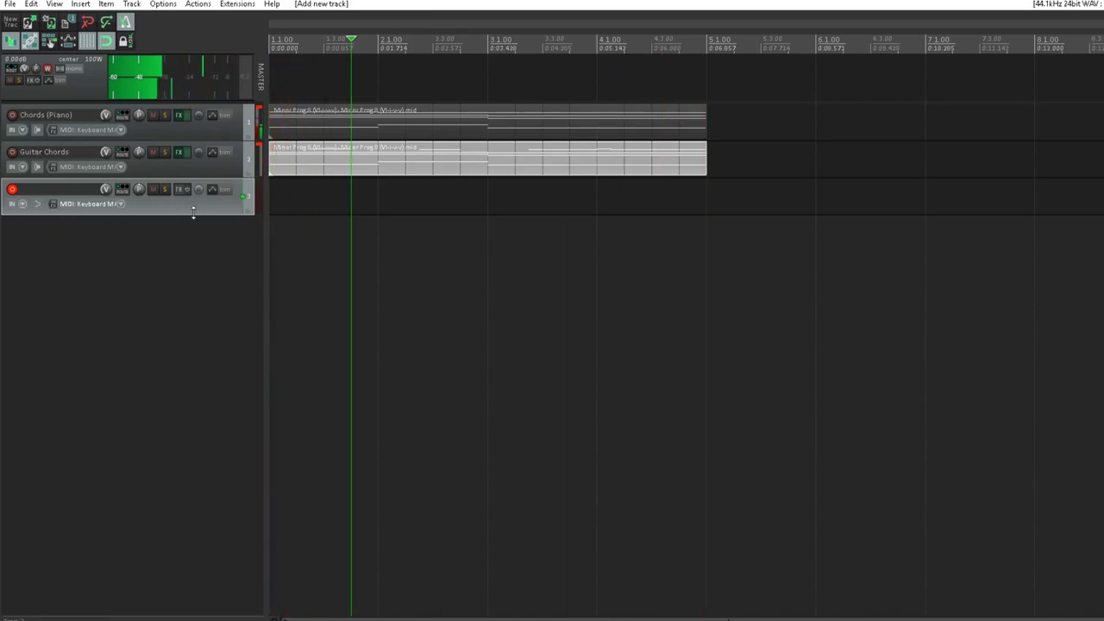
pyautogui.click(176, 192)
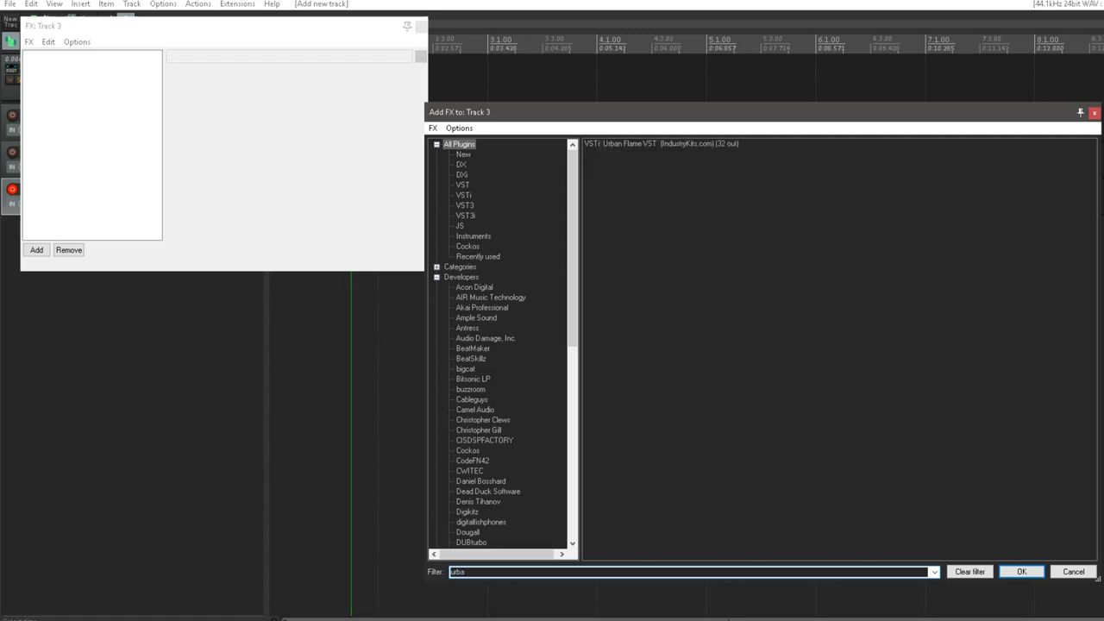
pyautogui.click(543, 574)
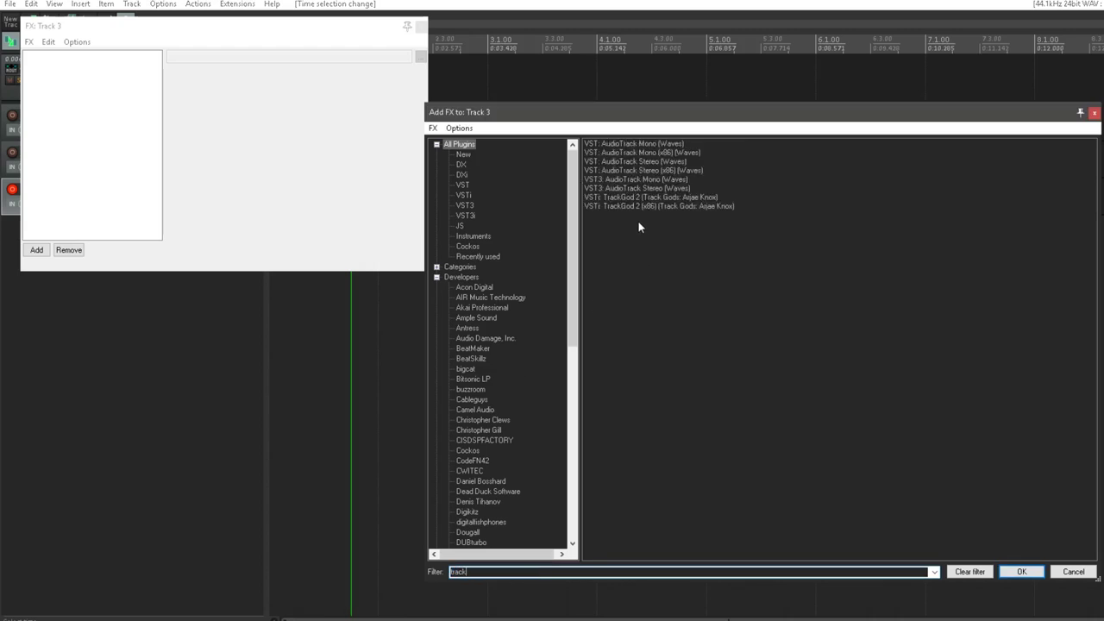
pyautogui.click(646, 206)
pyautogui.click(646, 197)
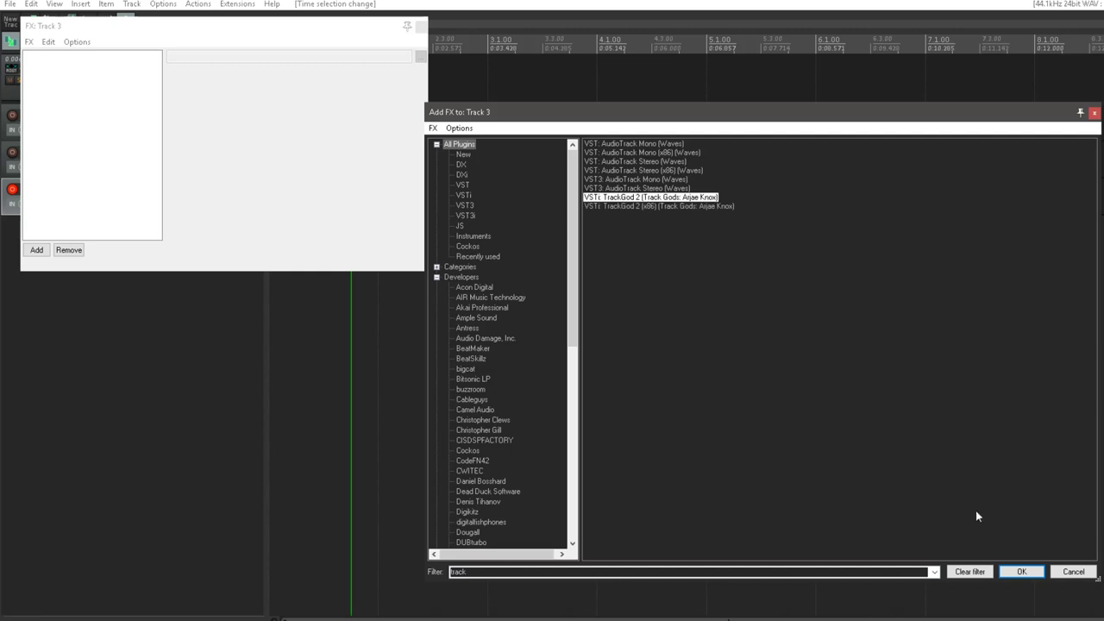
pyautogui.click(1022, 572)
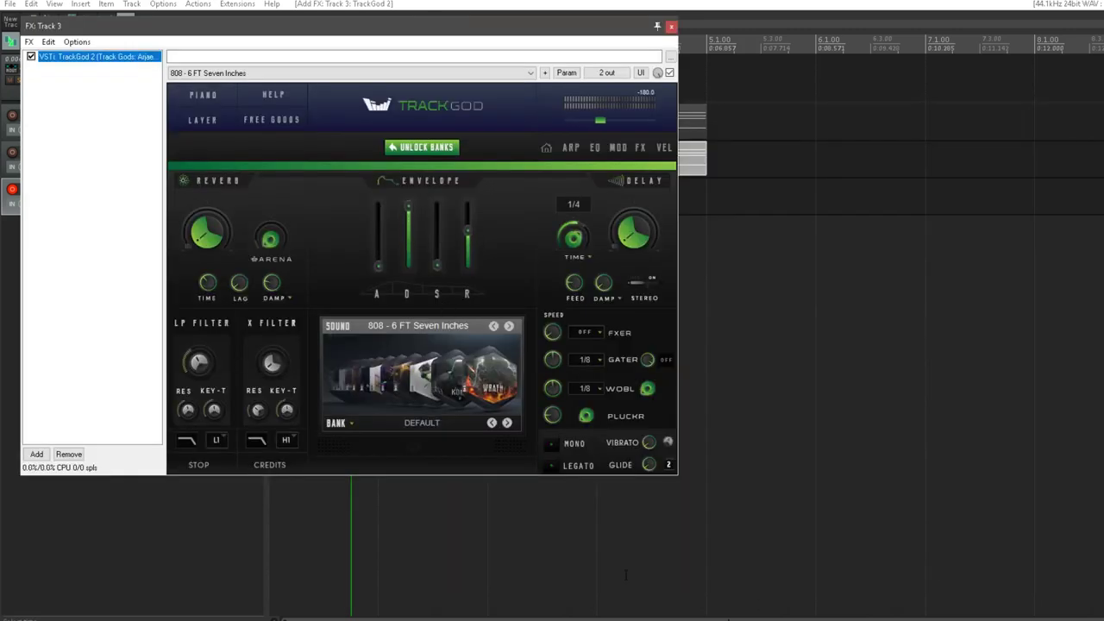
# Step: Load the "PL - Big Small" sound in TrackGod 2 and turn on record monitoring for the new track
pyautogui.click(510, 327)
pyautogui.click(480, 330)
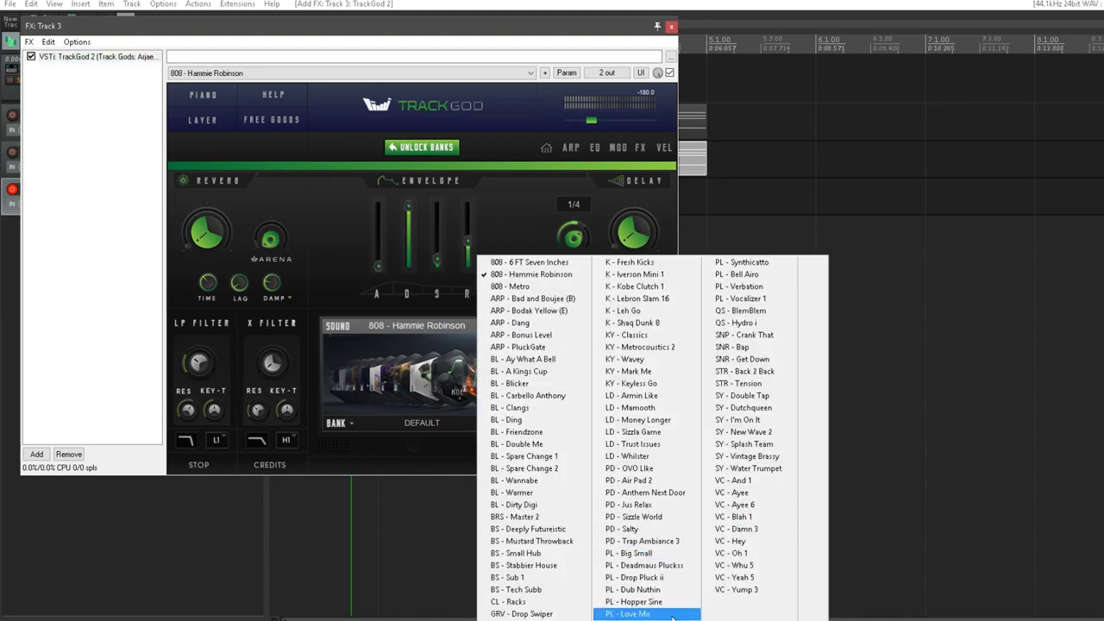
pyautogui.click(677, 554)
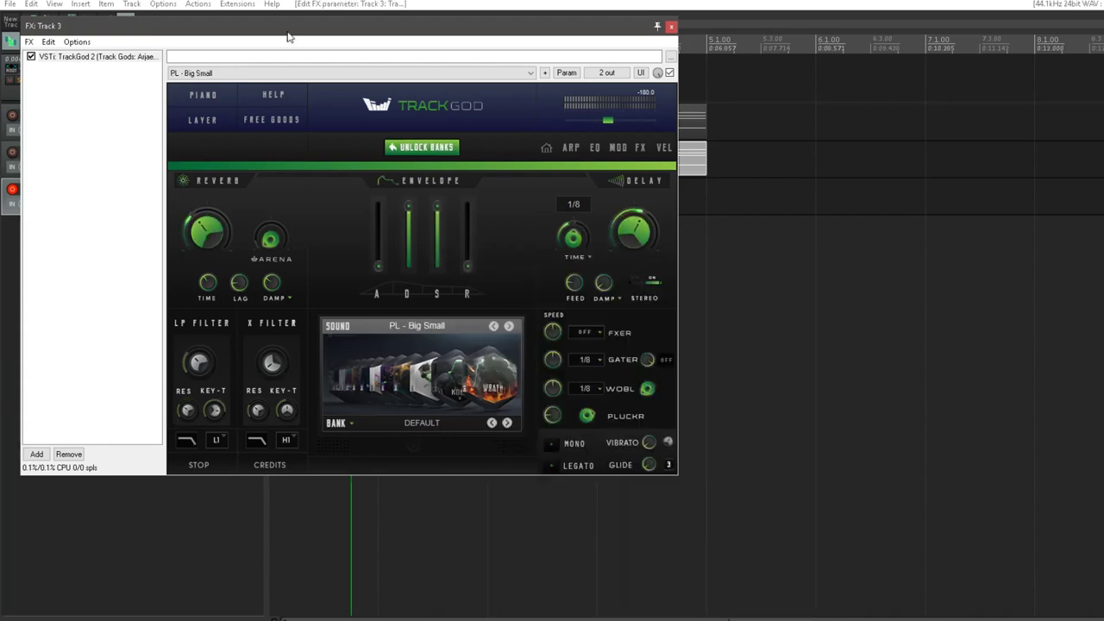
pyautogui.moveTo(86, 33); pyautogui.dragTo(275, 45)
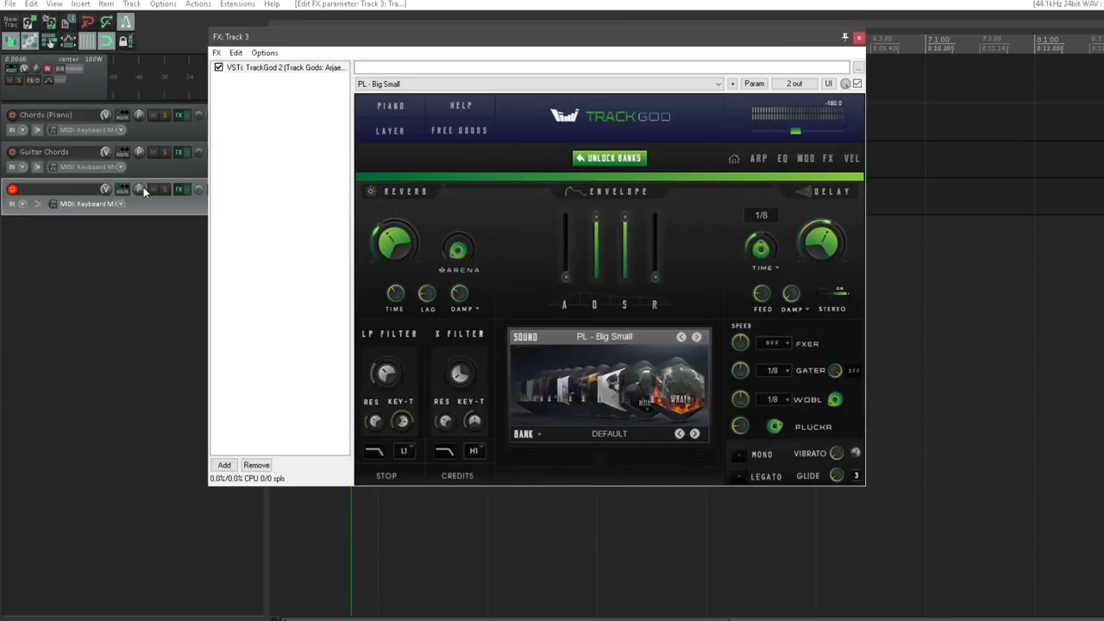
pyautogui.click(38, 204)
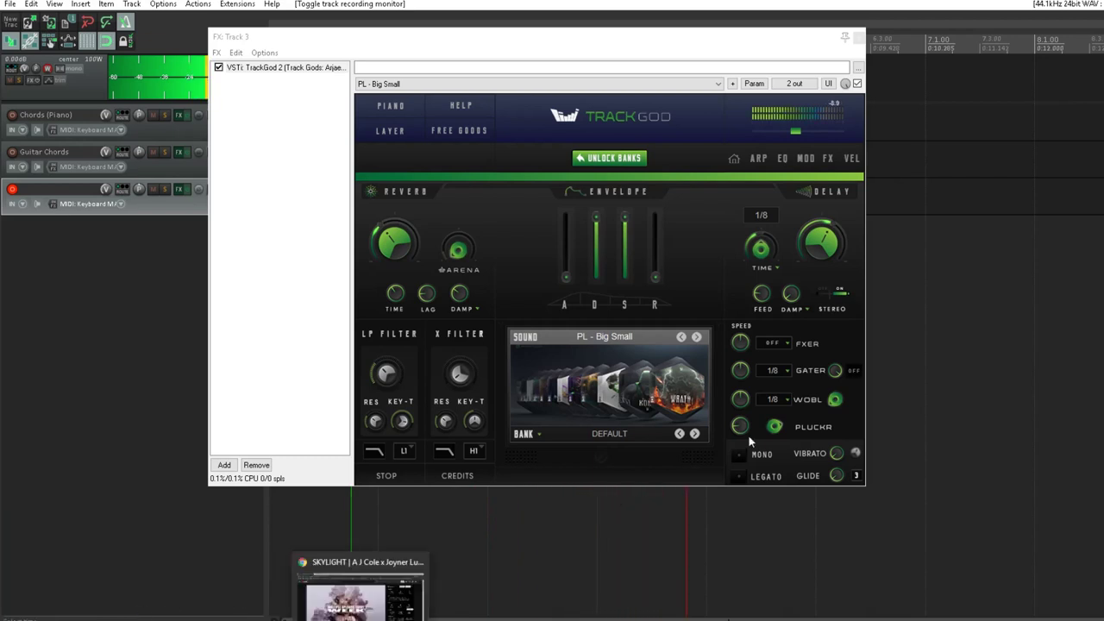
# Step: Audition the TrackGod 2 pluck sounds up to "QS - BlemBlem" and return to "PL - Love Mo"
pyautogui.click(696, 337)
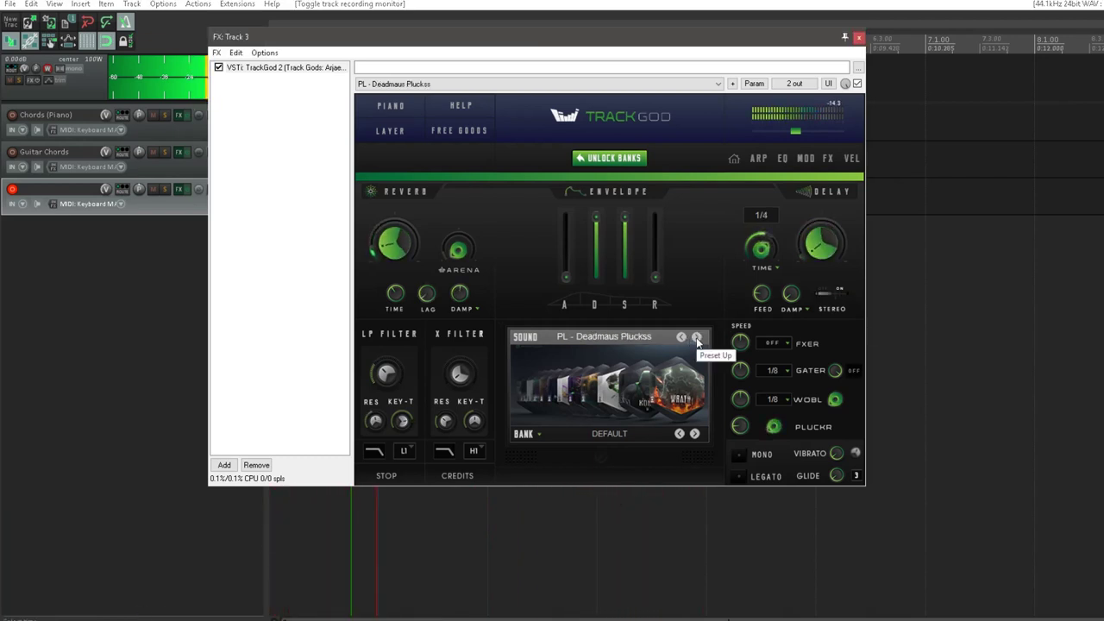
pyautogui.click(697, 340)
pyautogui.click(697, 339)
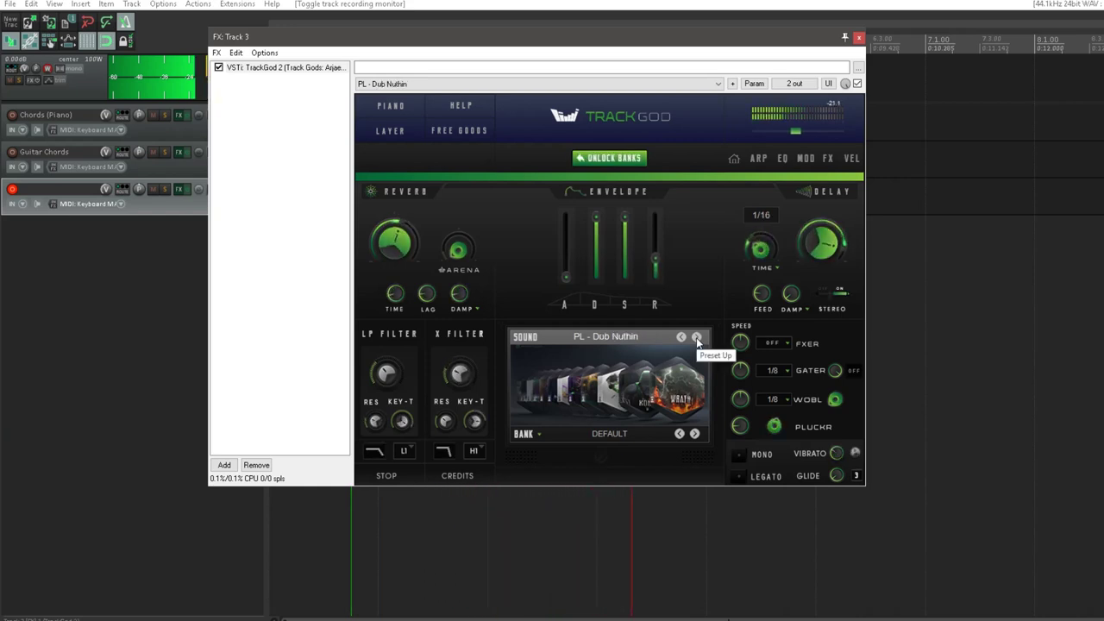
pyautogui.click(697, 338)
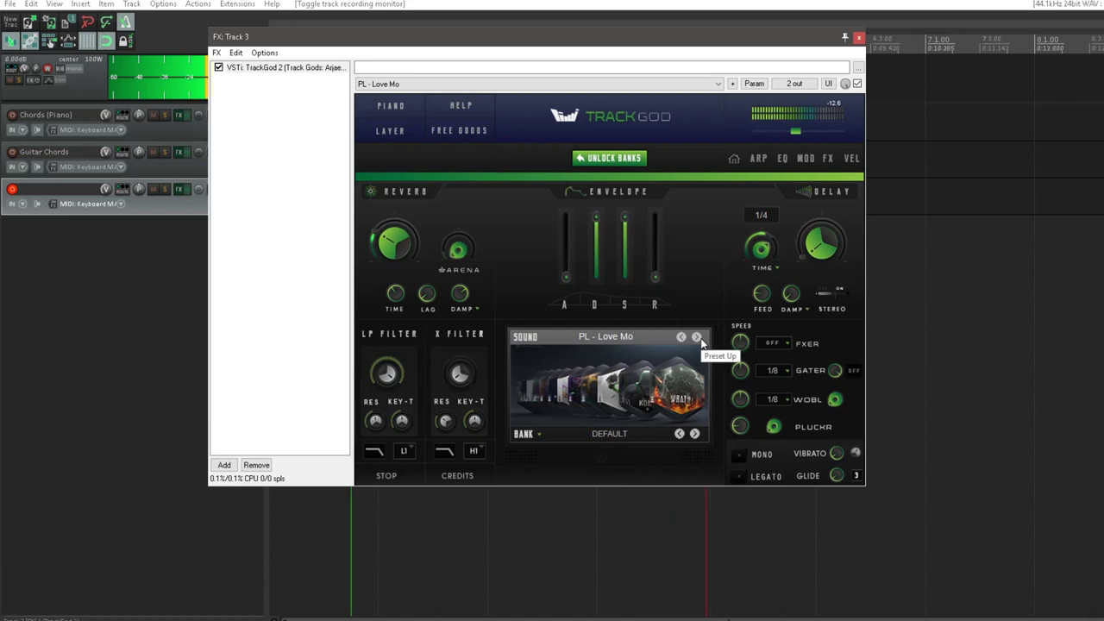
pyautogui.click(697, 337)
pyautogui.click(697, 338)
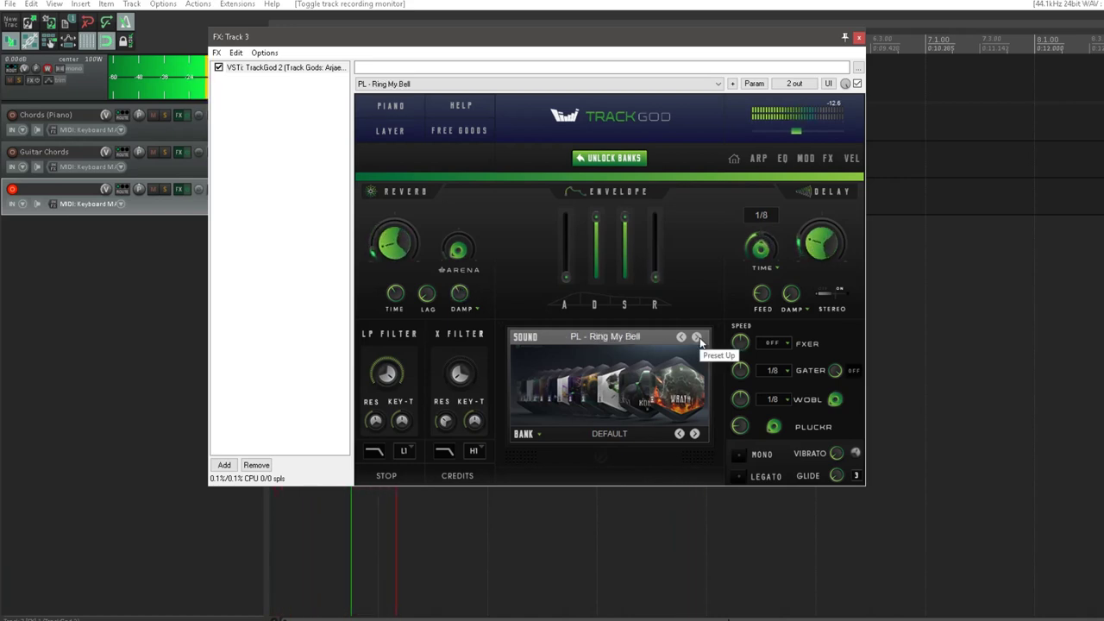
pyautogui.click(697, 337)
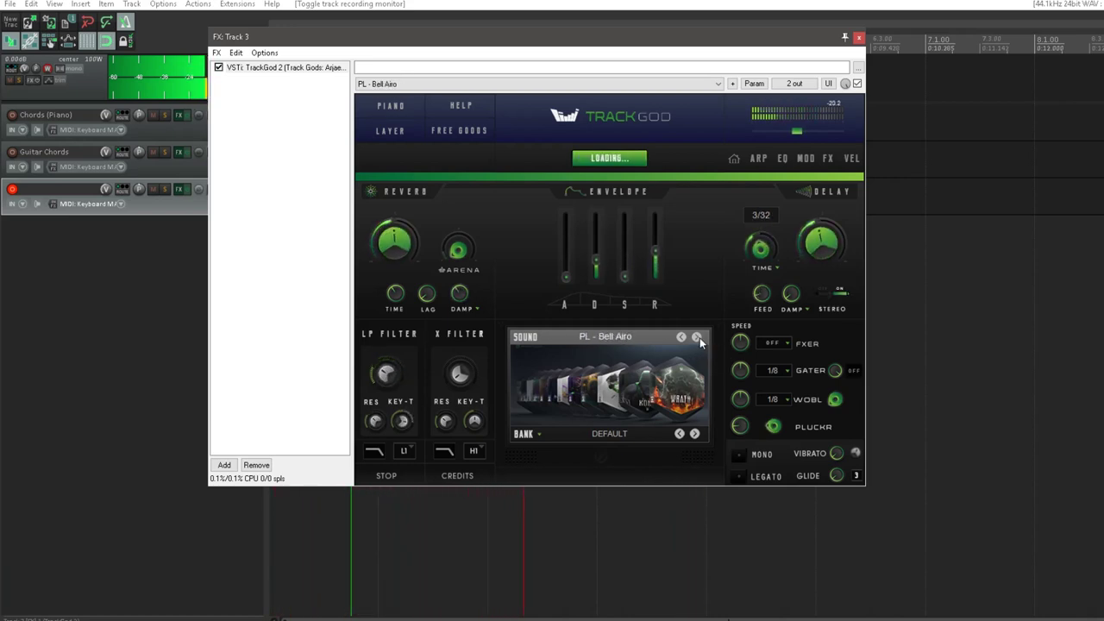
pyautogui.click(697, 337)
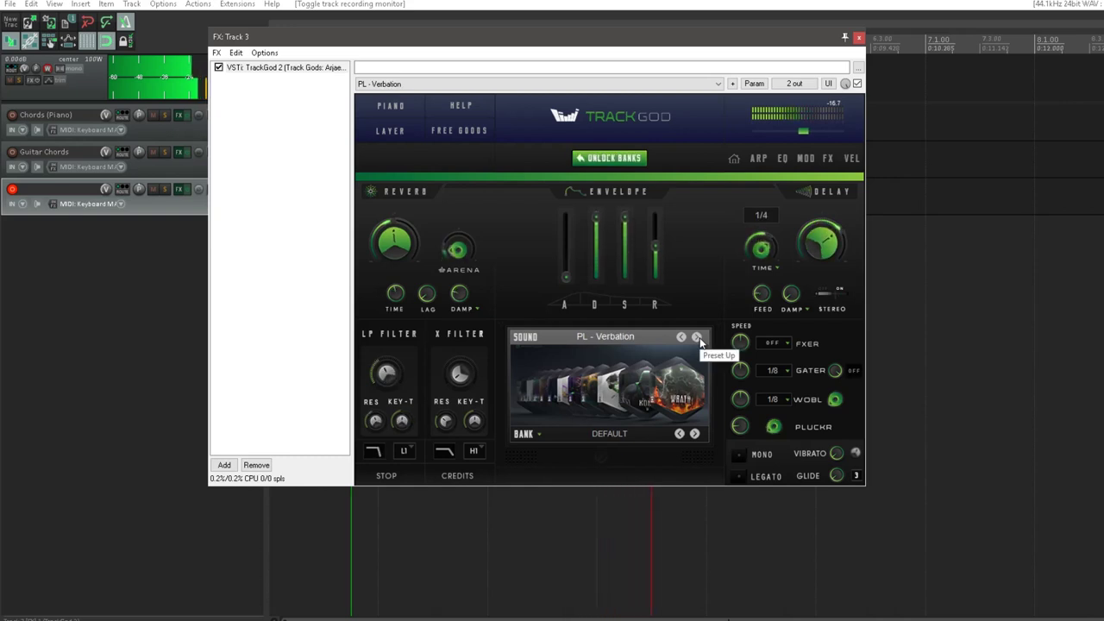
pyautogui.click(697, 338)
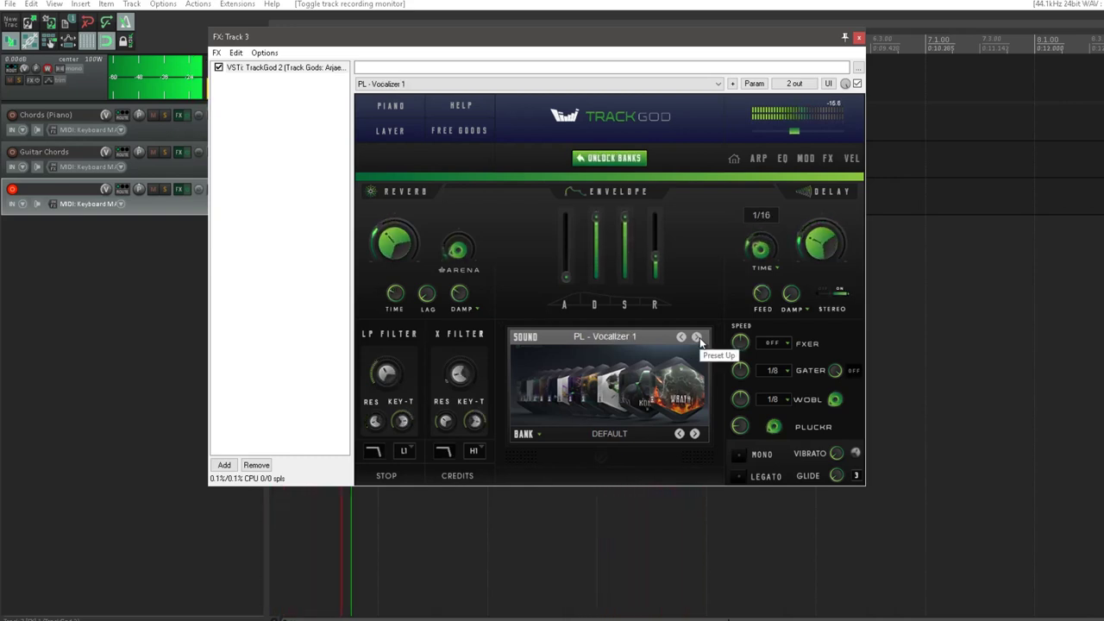
pyautogui.click(697, 337)
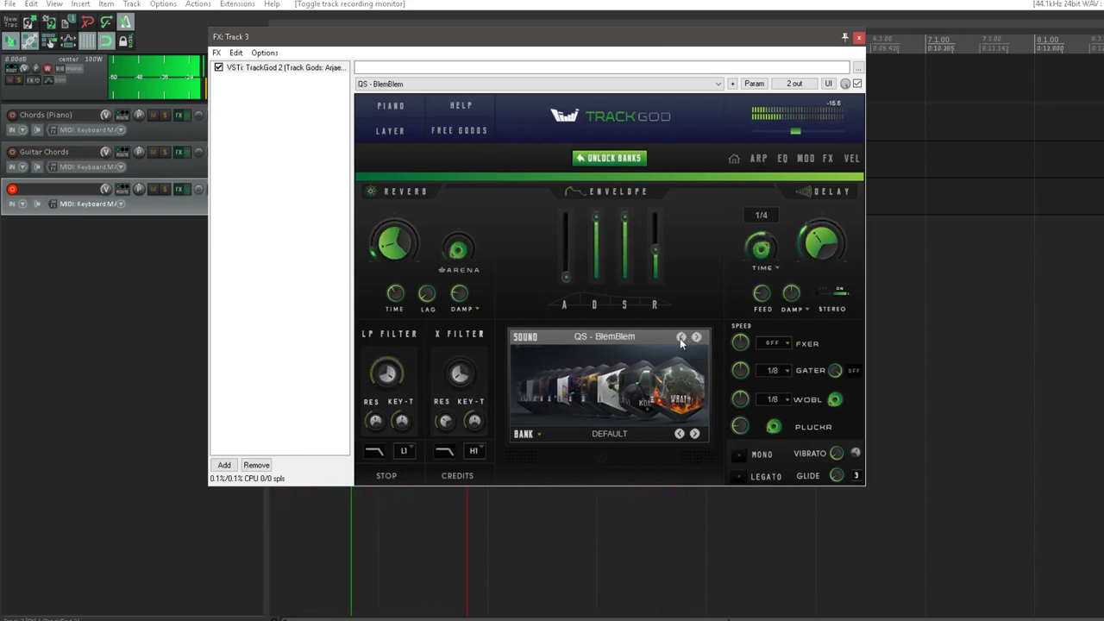
pyautogui.click(681, 340)
pyautogui.click(681, 340)
pyautogui.click(681, 340)
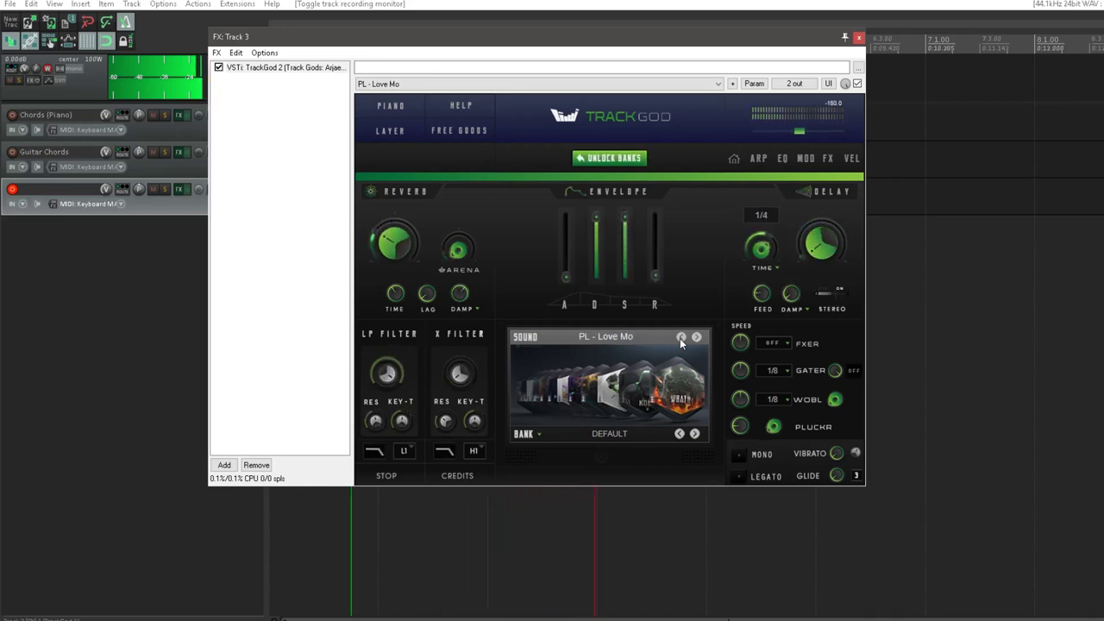
# Step: Load the "PL - Hopper Sine" sound in TrackGod 2, close the FX window, and select the third track
pyautogui.click(681, 340)
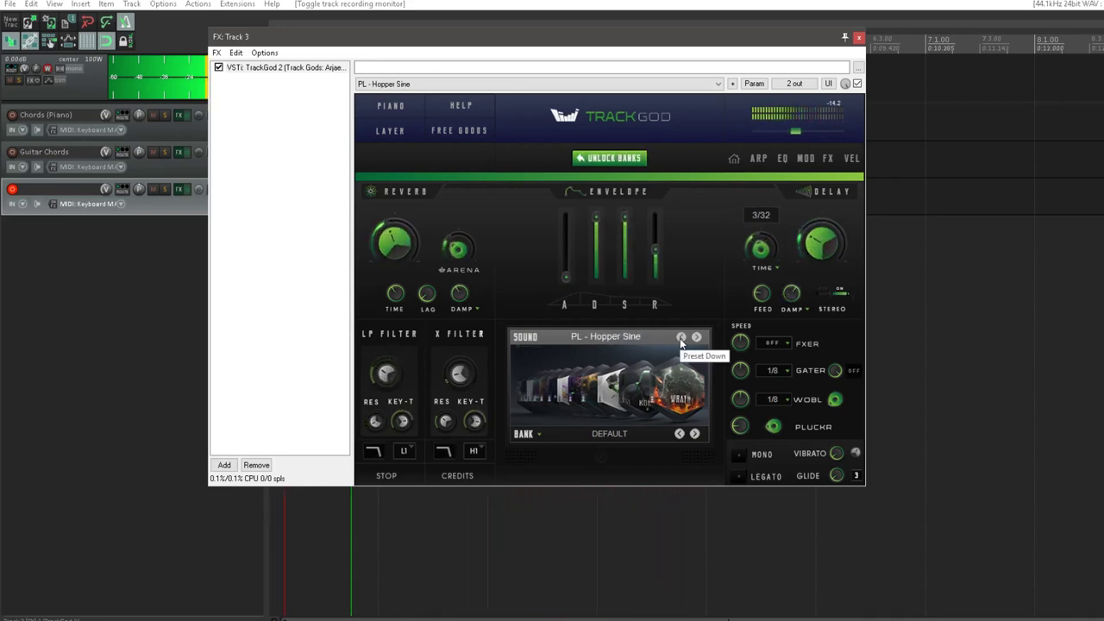
pyautogui.click(848, 39)
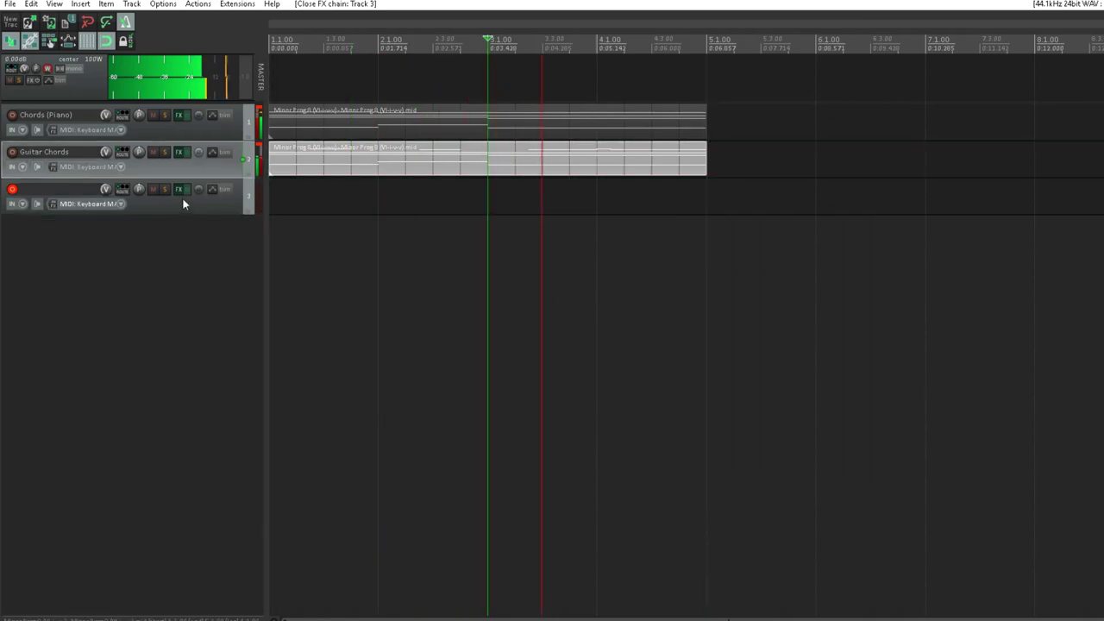
pyautogui.click(243, 212)
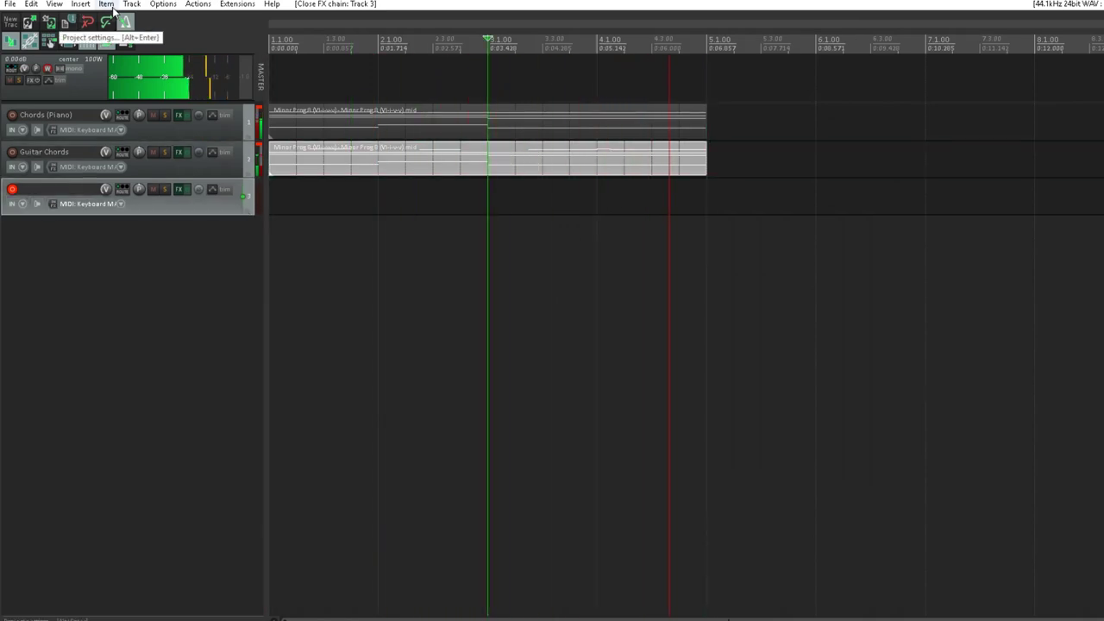
pyautogui.click(80, 4)
pyautogui.click(112, 47)
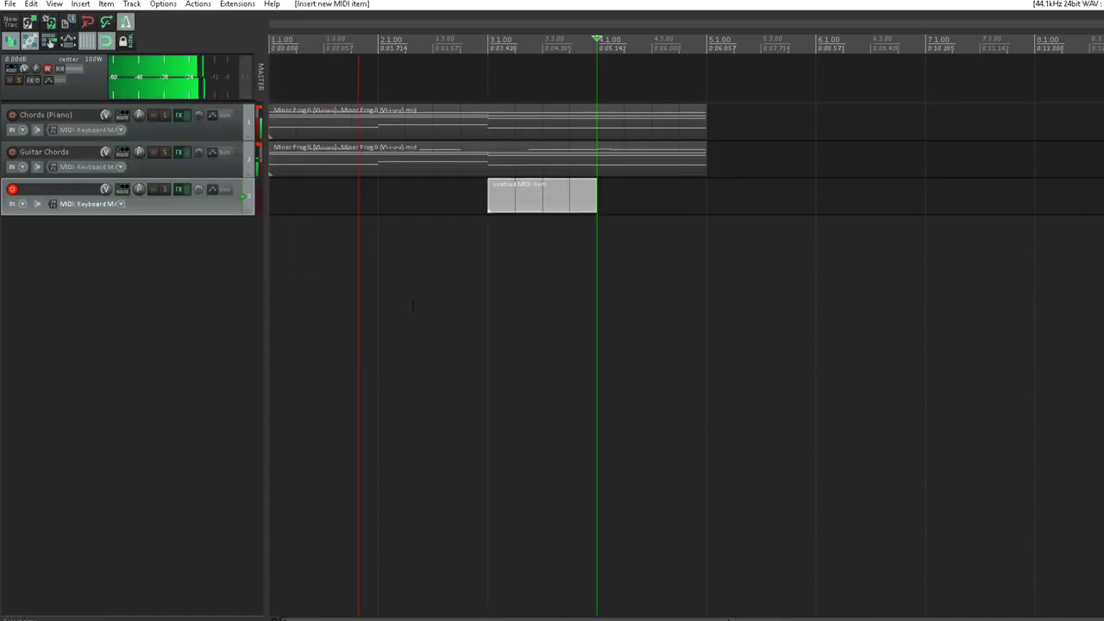
pyautogui.click(540, 195)
pyautogui.press('Delete')
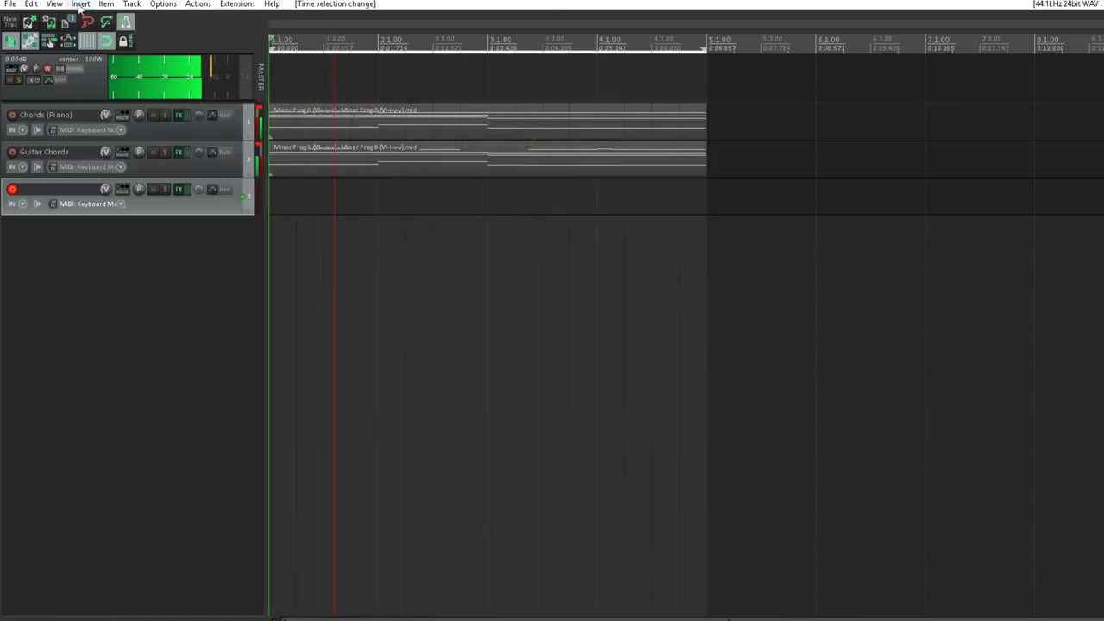
# Step: Insert a new MIDI item spanning bars 1 to 4 on the third track and open it in the MIDI editor
pyautogui.click(106, 4)
pyautogui.moveTo(80, 3)
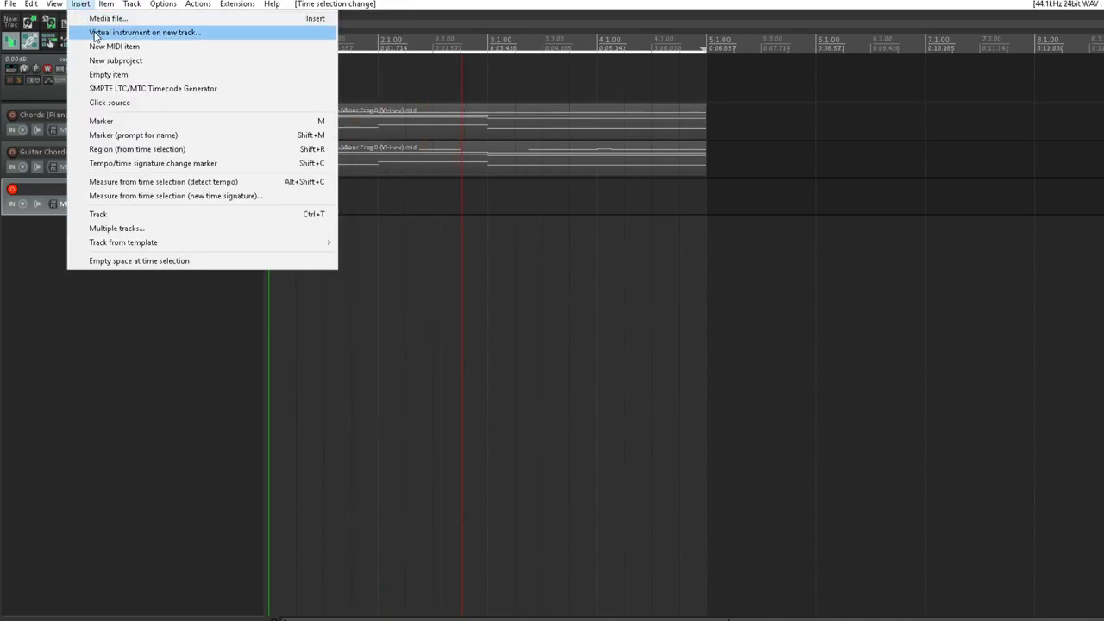
pyautogui.click(113, 46)
pyautogui.doubleClick(501, 213)
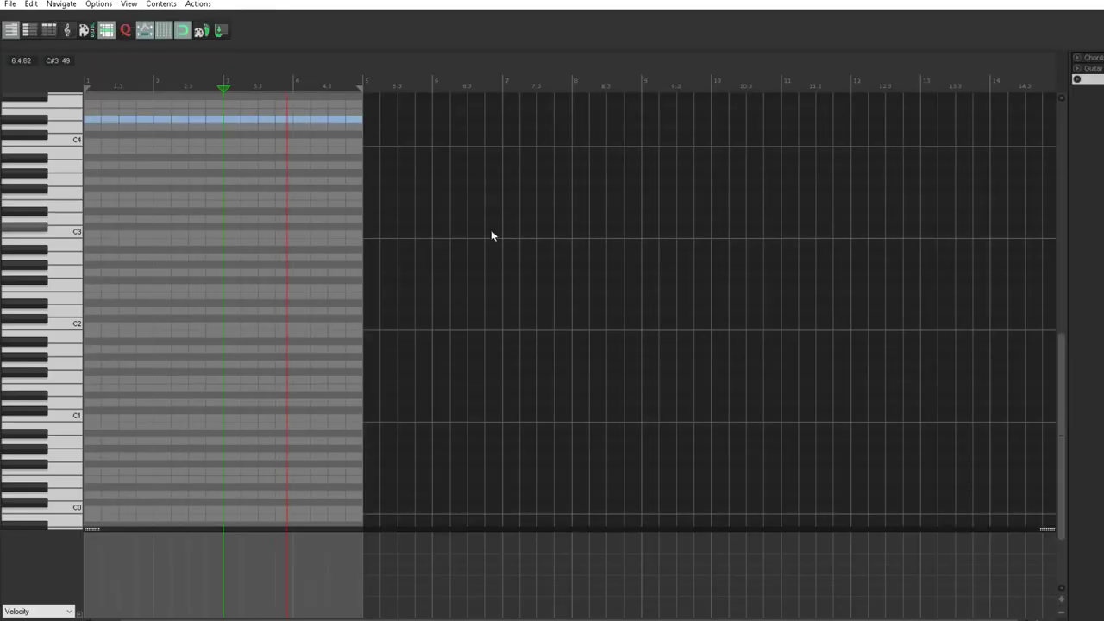
# Step: Enter short pluck notes at D4 on 1.1, G4 midway through beat 1.3, and E4 on 2.2
pyautogui.scroll(5, 273, 320)
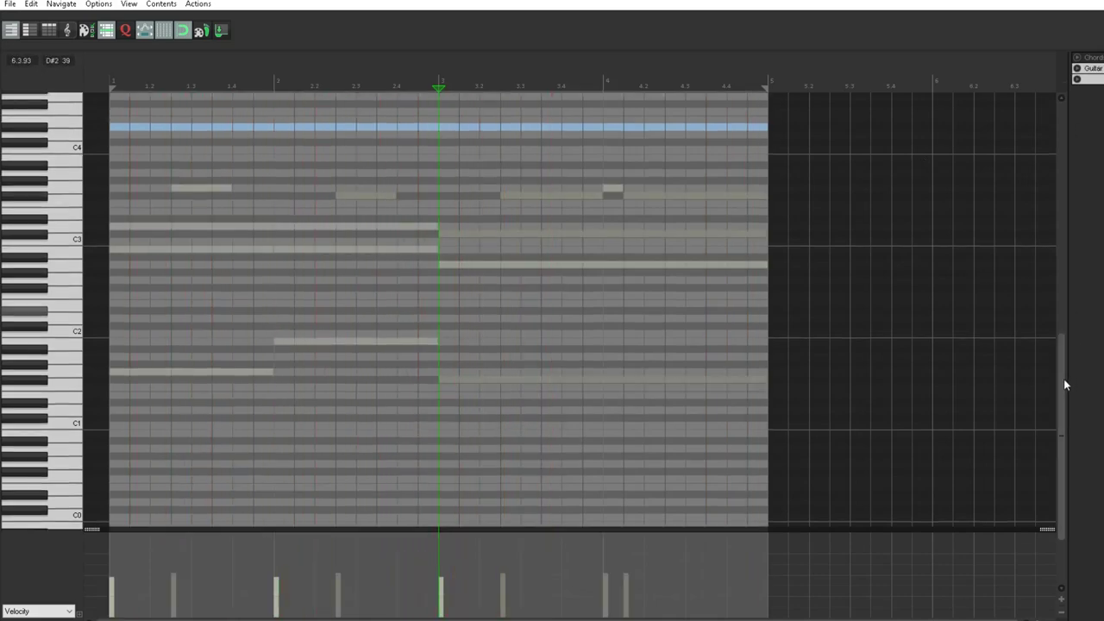
pyautogui.moveTo(1064, 379); pyautogui.dragTo(1066, 301)
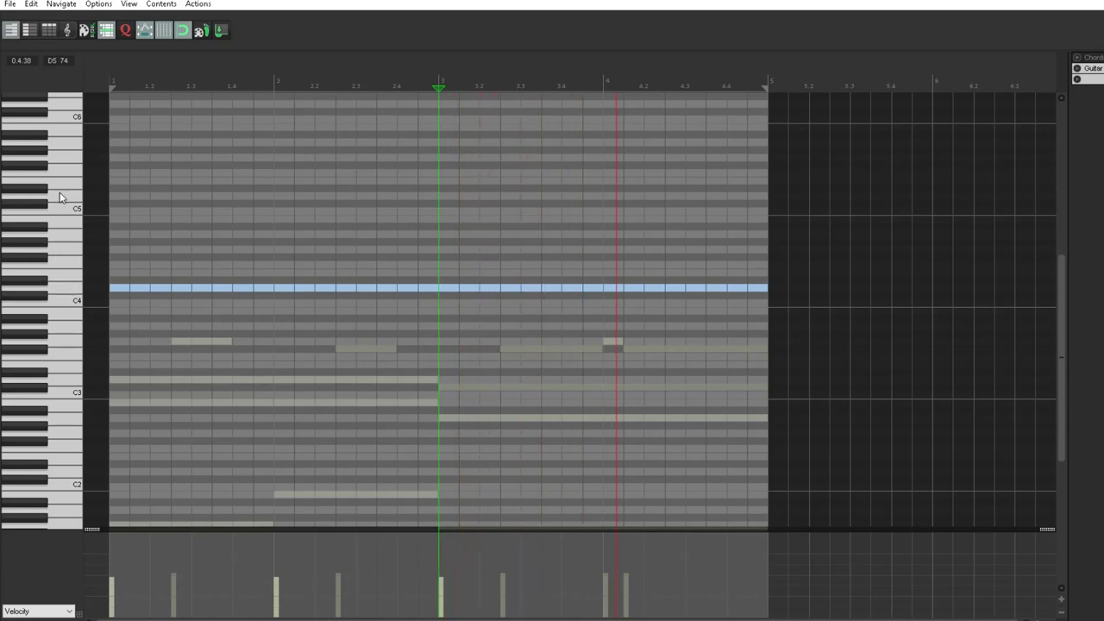
pyautogui.click(116, 289)
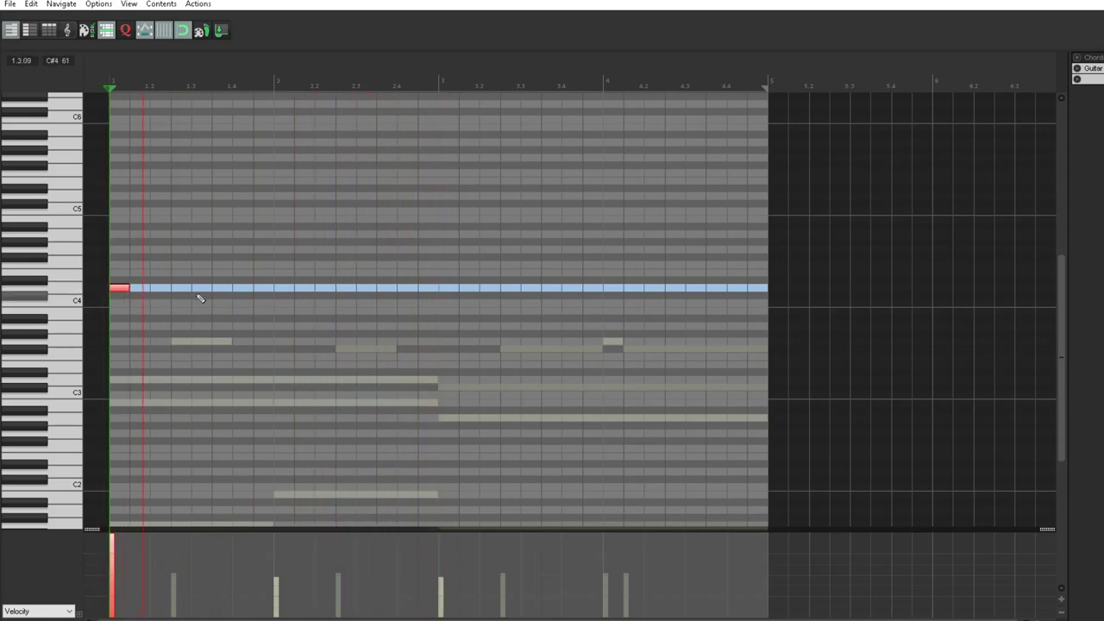
pyautogui.click(224, 255)
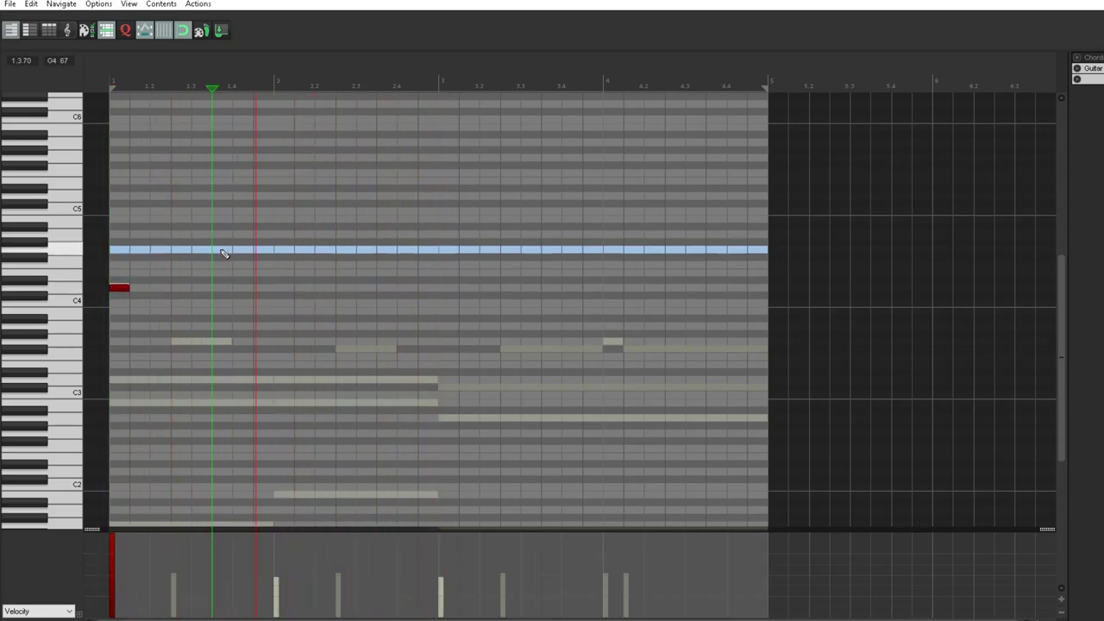
pyautogui.click(223, 253)
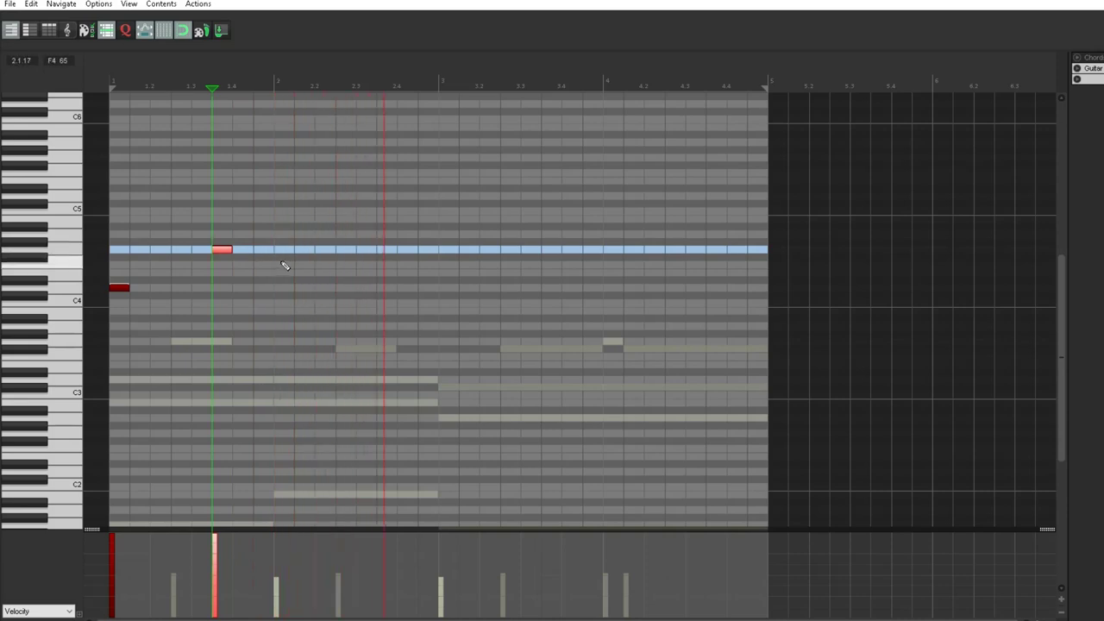
pyautogui.click(318, 264)
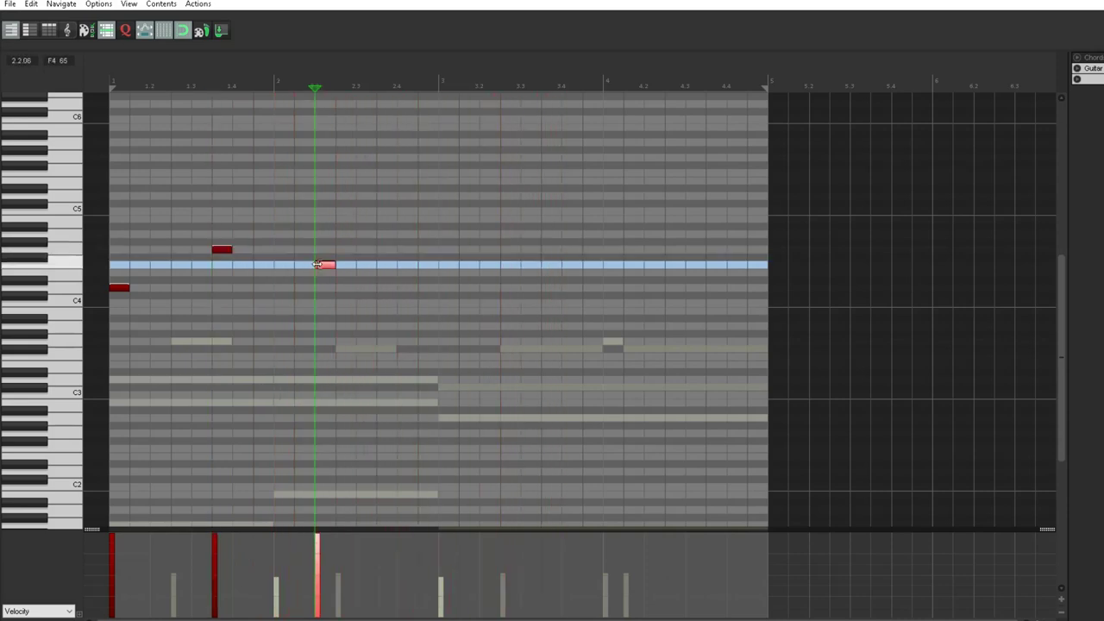
pyautogui.moveTo(322, 265); pyautogui.dragTo(322, 272)
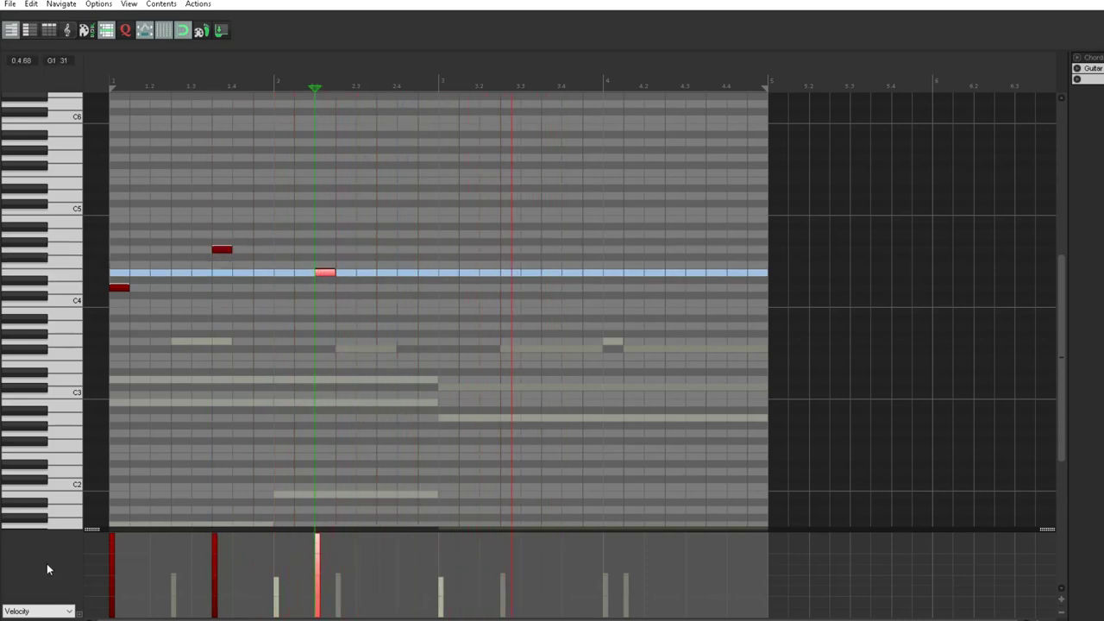
# Step: Move the G4 note to beat 1.4, trying the E4 note at 2.1 before returning it to 2.2
pyautogui.press('Home')
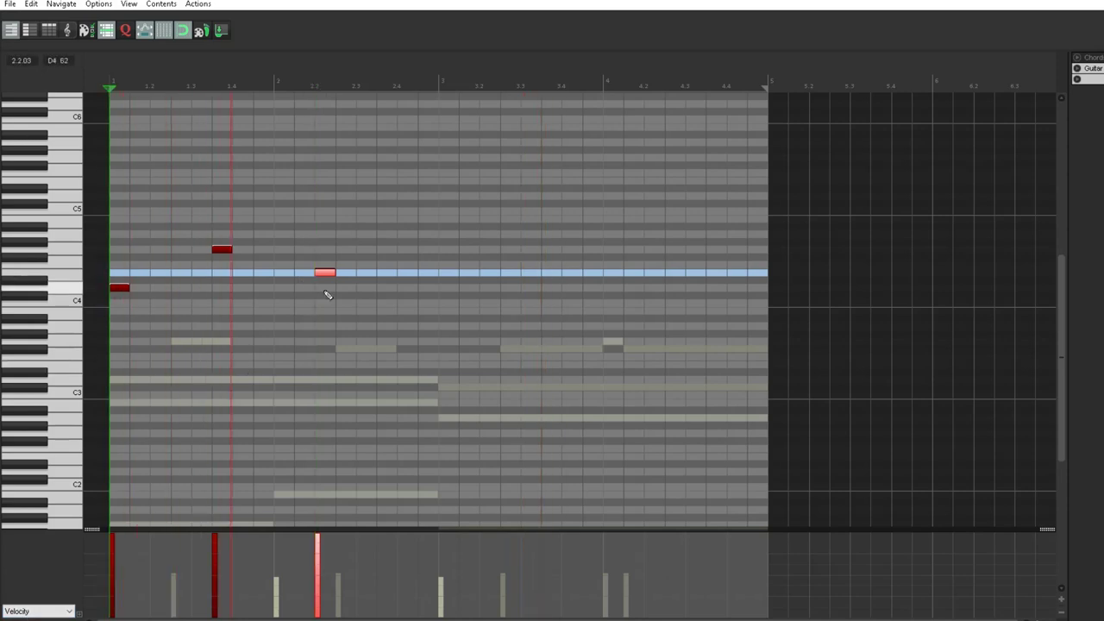
pyautogui.moveTo(324, 275); pyautogui.dragTo(285, 275)
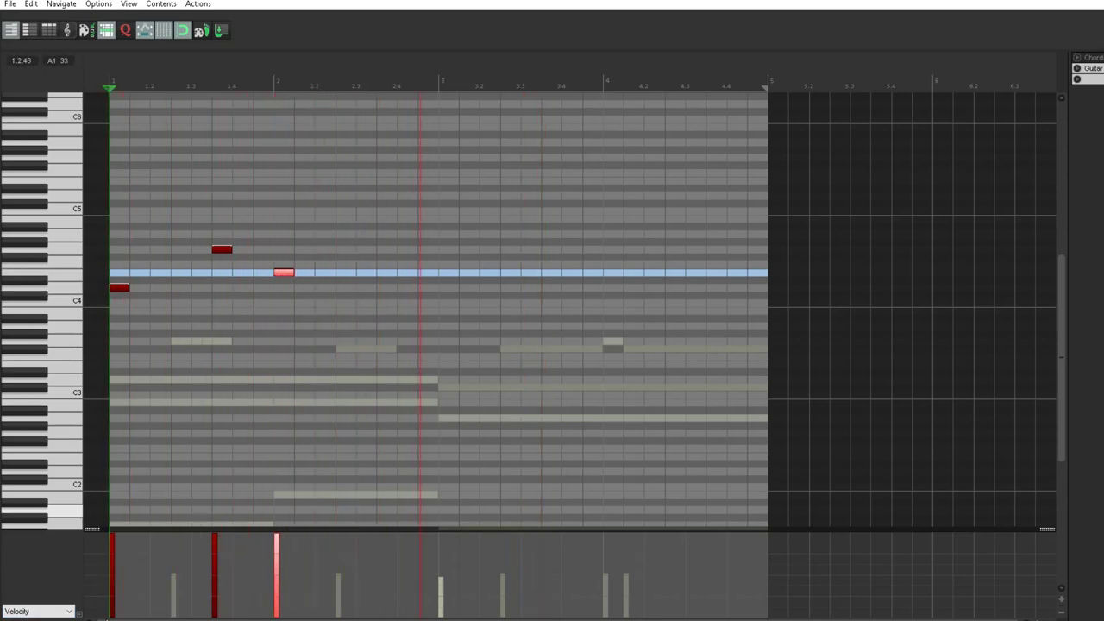
pyautogui.press('space')
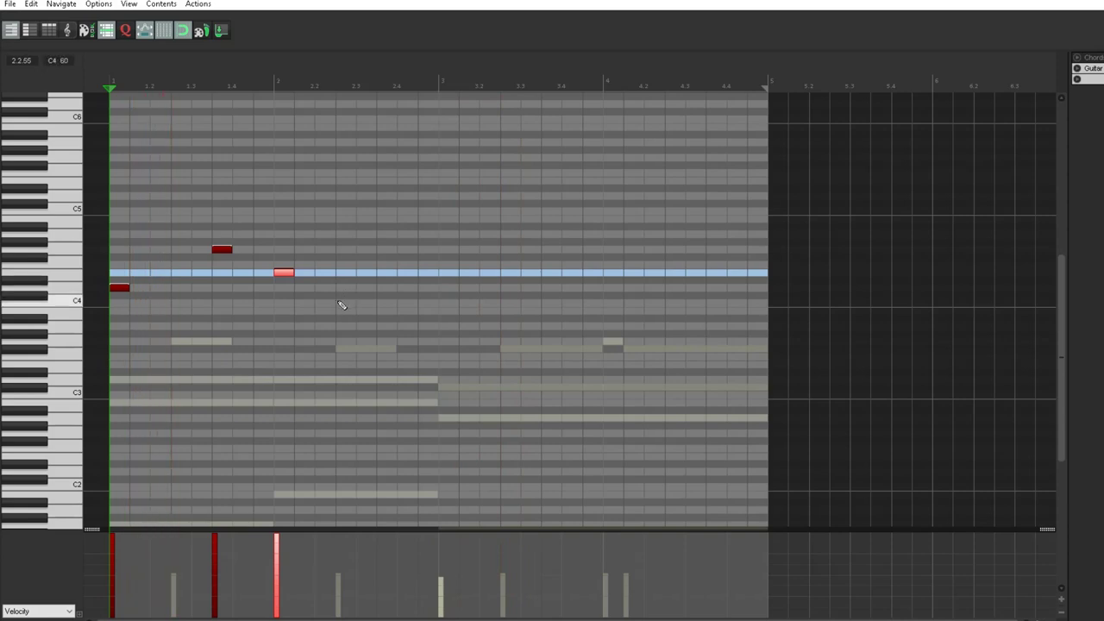
pyautogui.moveTo(220, 251); pyautogui.dragTo(240, 255)
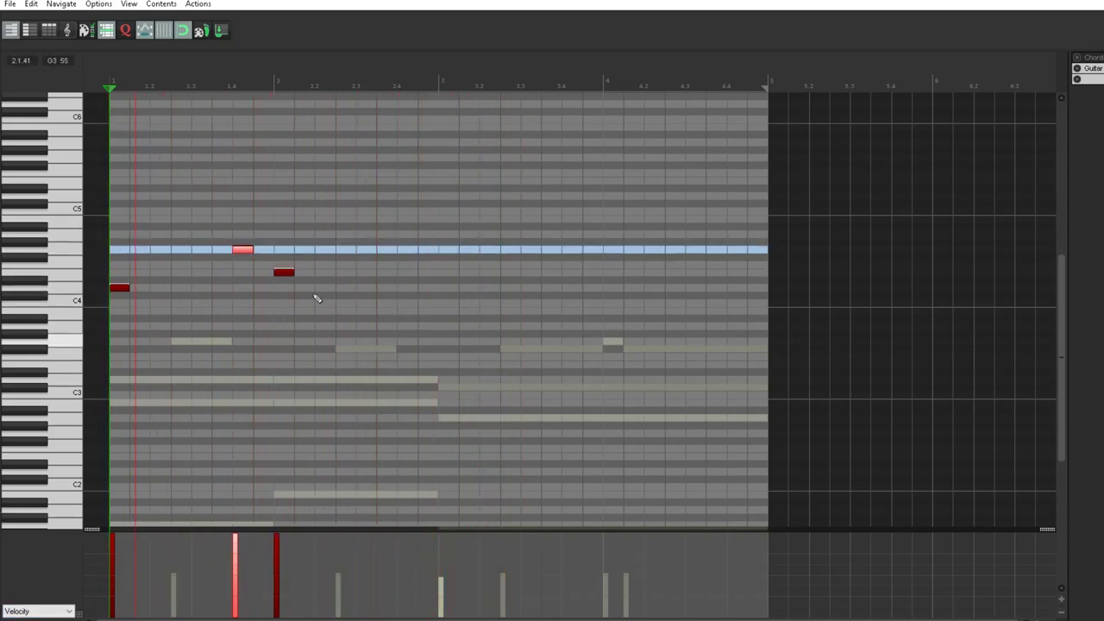
pyautogui.moveTo(281, 272); pyautogui.dragTo(316, 271)
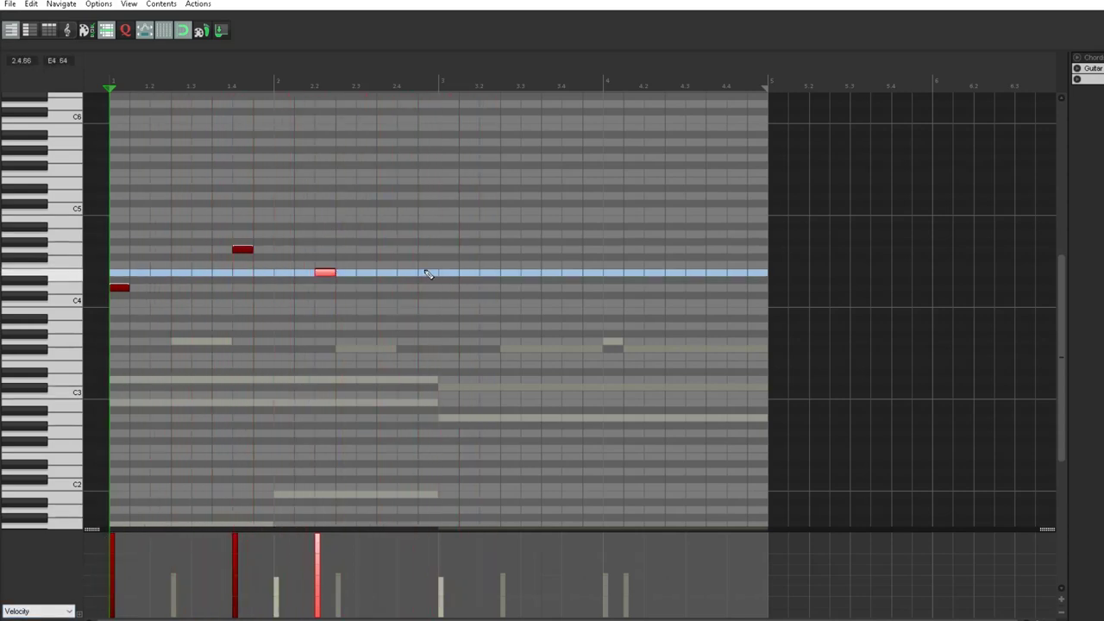
# Step: Play the melody and add a short B3 note at the start of bar 3
pyautogui.press('space')
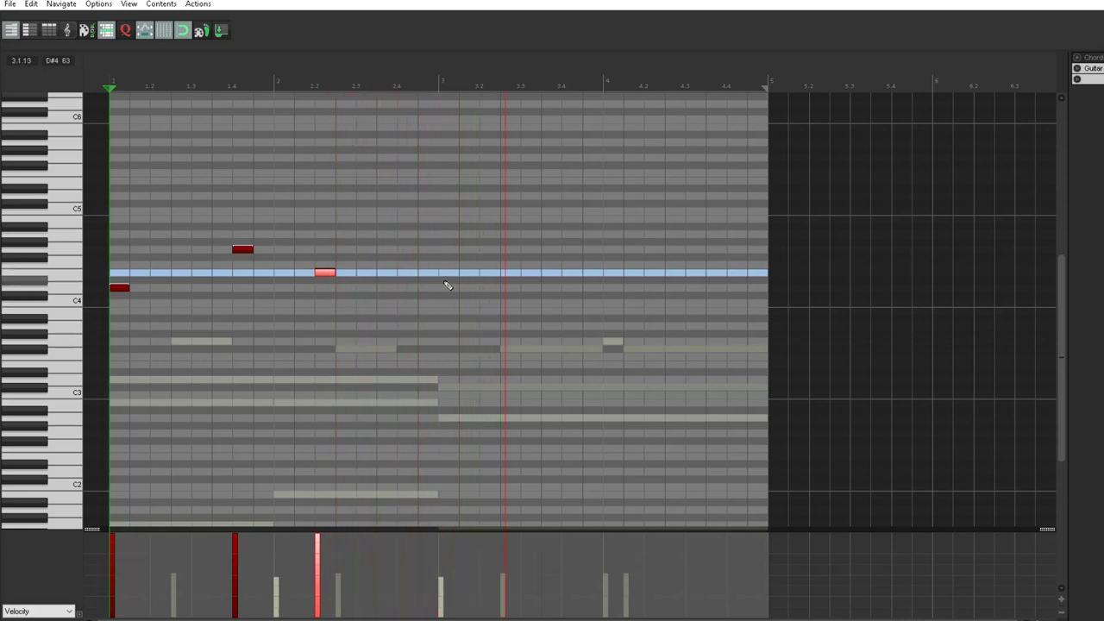
pyautogui.click(443, 300)
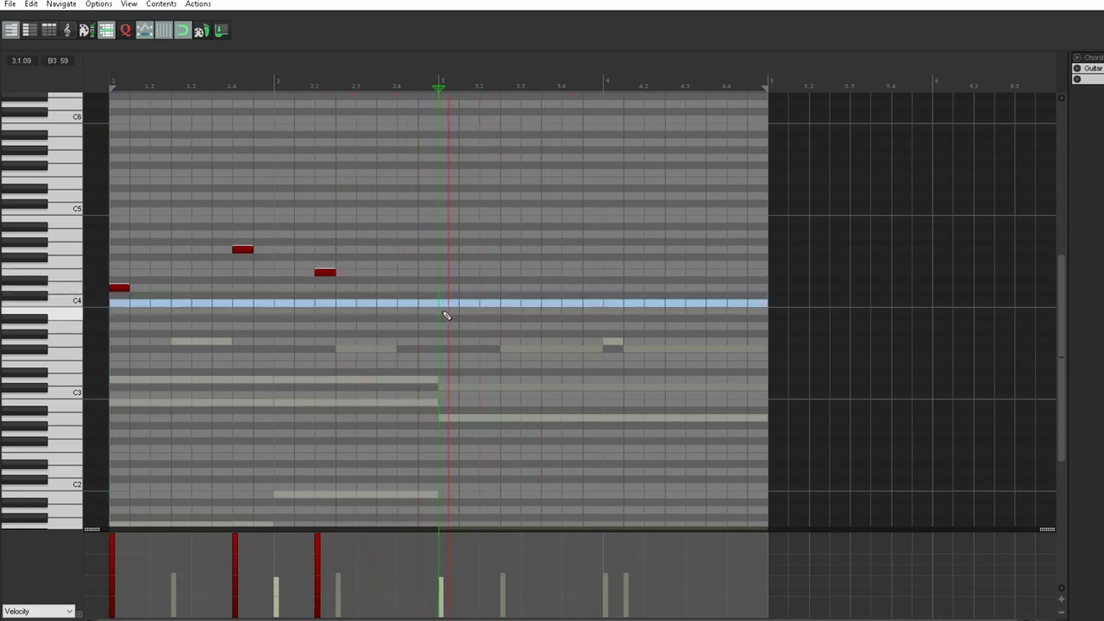
pyautogui.click(447, 311)
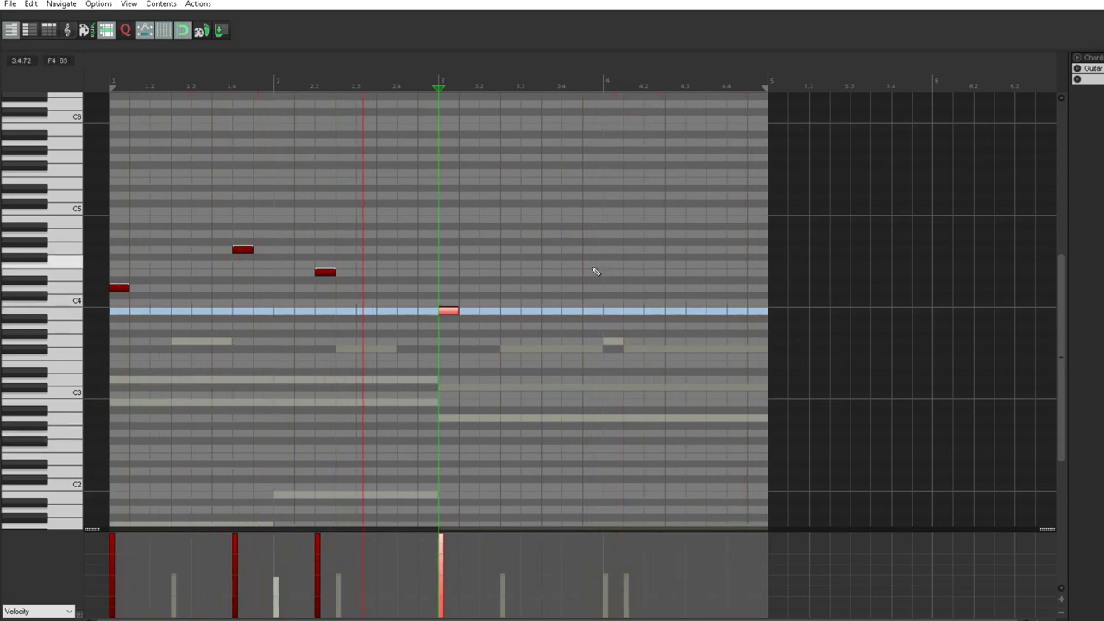
# Step: Try the bar 2 note at F4 on beat 2.1 during playback, and return it to E4 on 2.2
pyautogui.moveTo(325, 274); pyautogui.dragTo(290, 267)
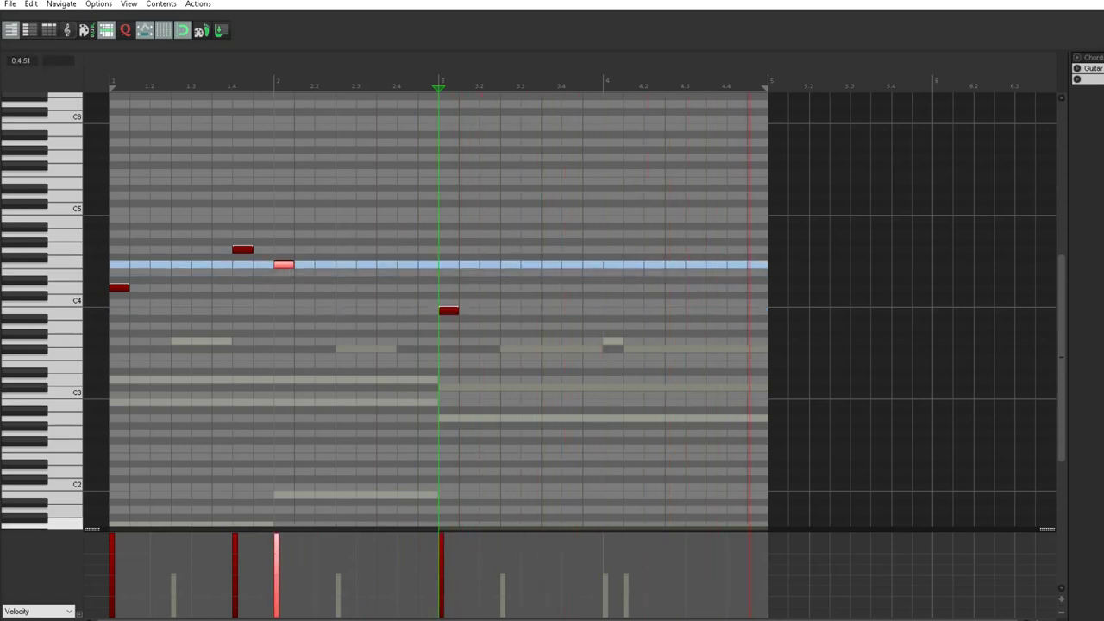
pyautogui.press('space')
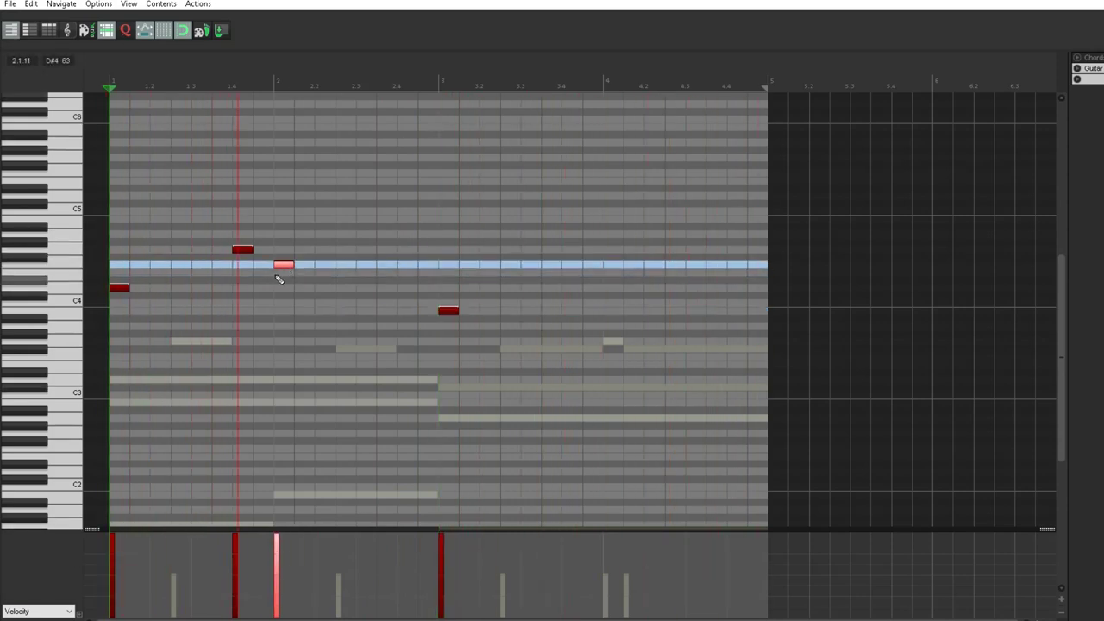
pyautogui.moveTo(282, 273); pyautogui.dragTo(326, 276)
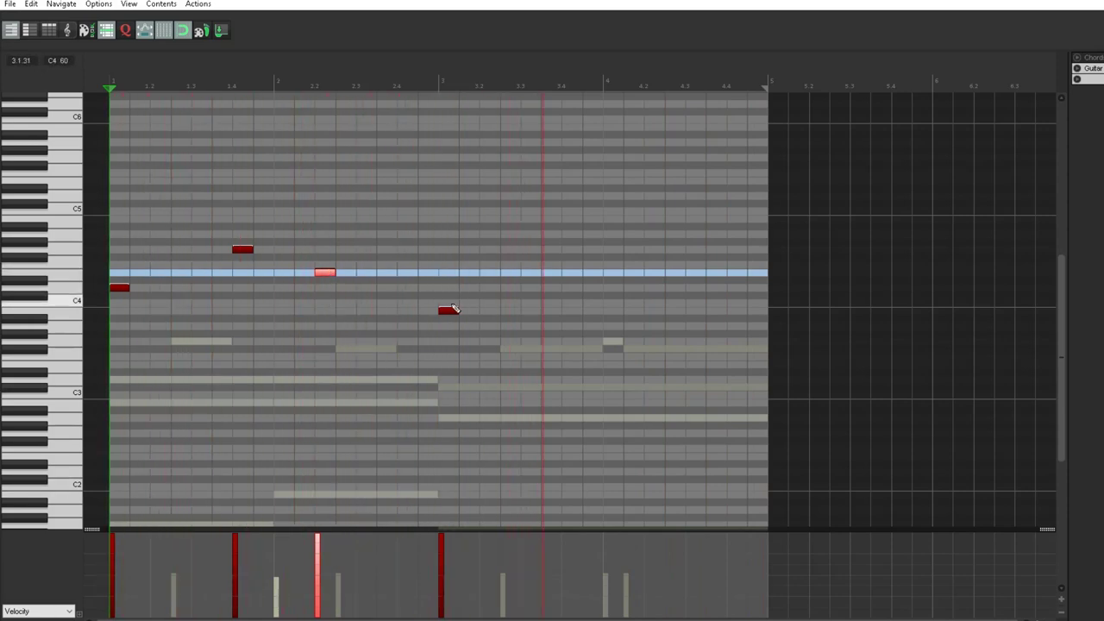
# Step: Raise the note at the start of bar 3 through C4 and C#4 to E4, auditioning the melody
pyautogui.moveTo(451, 311); pyautogui.dragTo(454, 305)
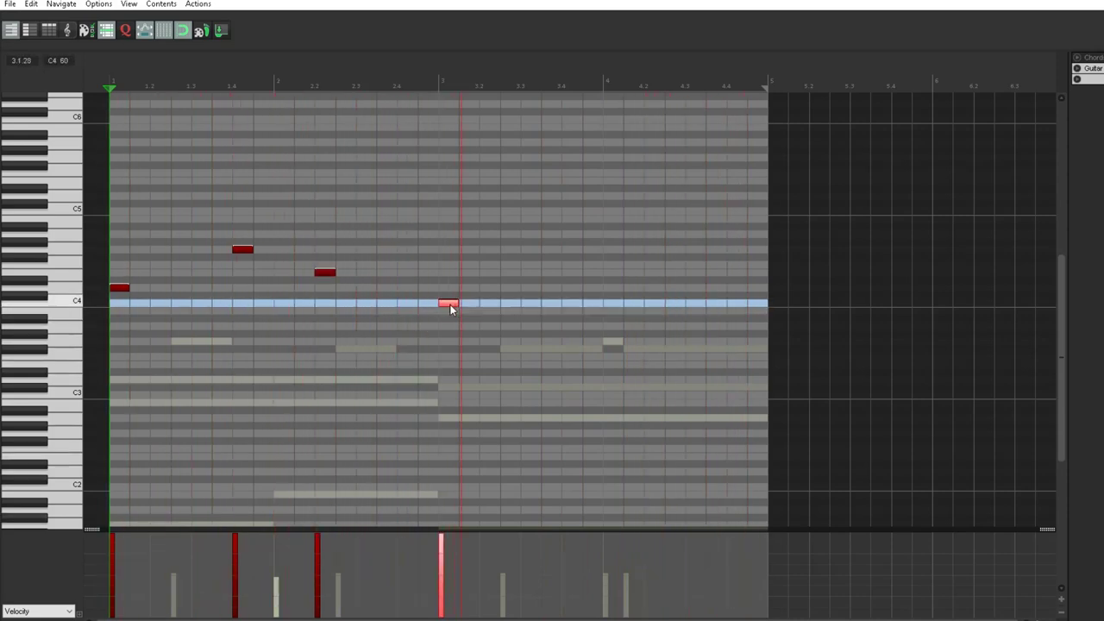
pyautogui.moveTo(450, 308); pyautogui.dragTo(452, 299)
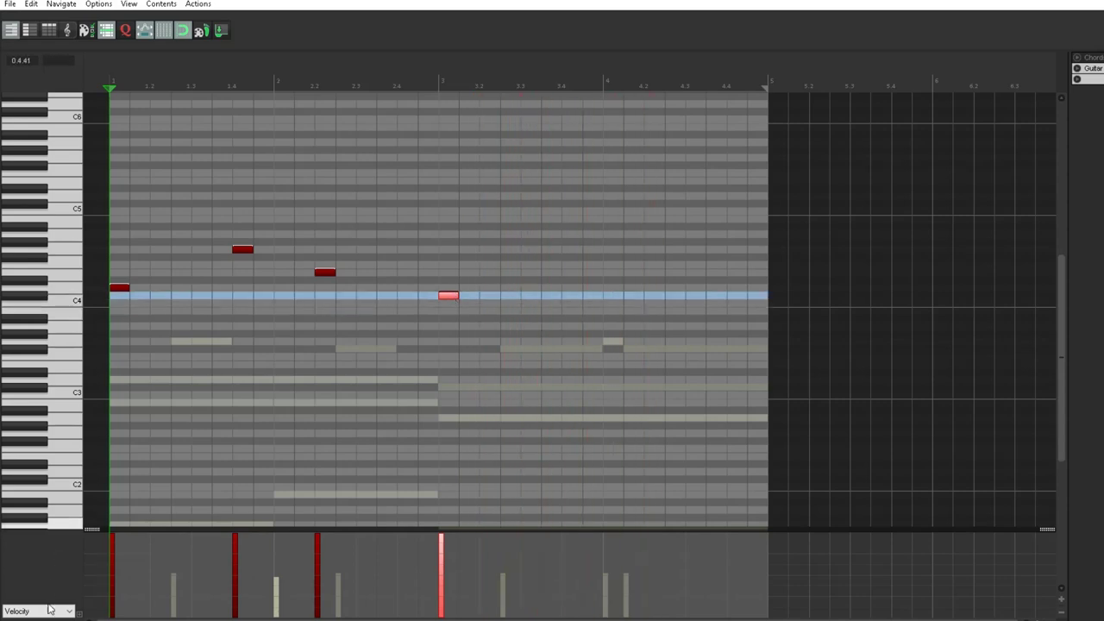
pyautogui.press('space')
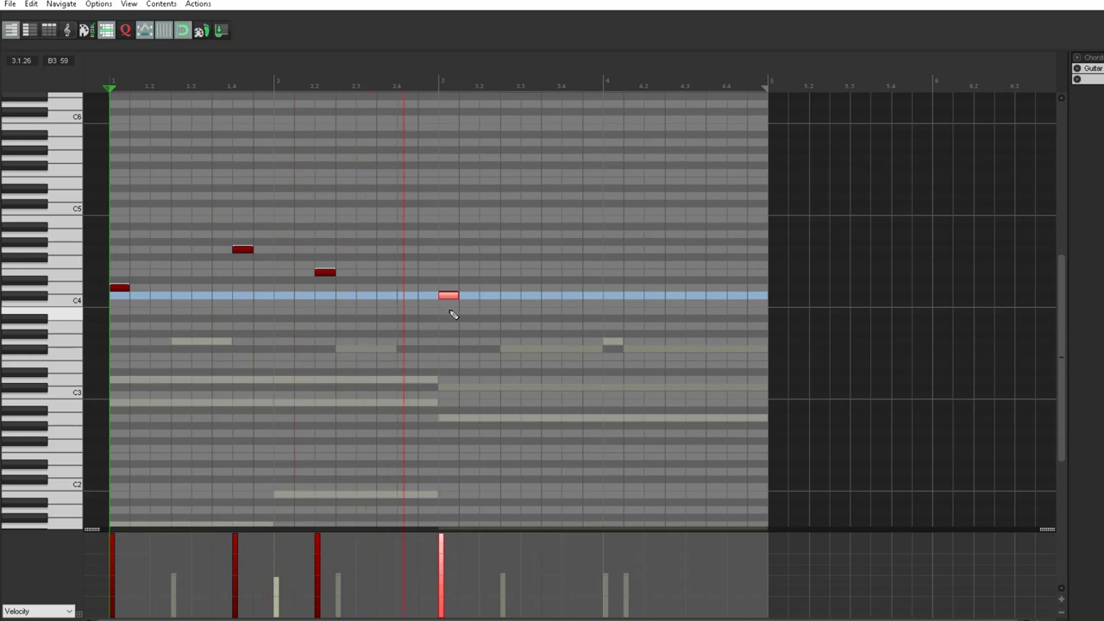
pyautogui.moveTo(451, 298); pyautogui.dragTo(453, 275)
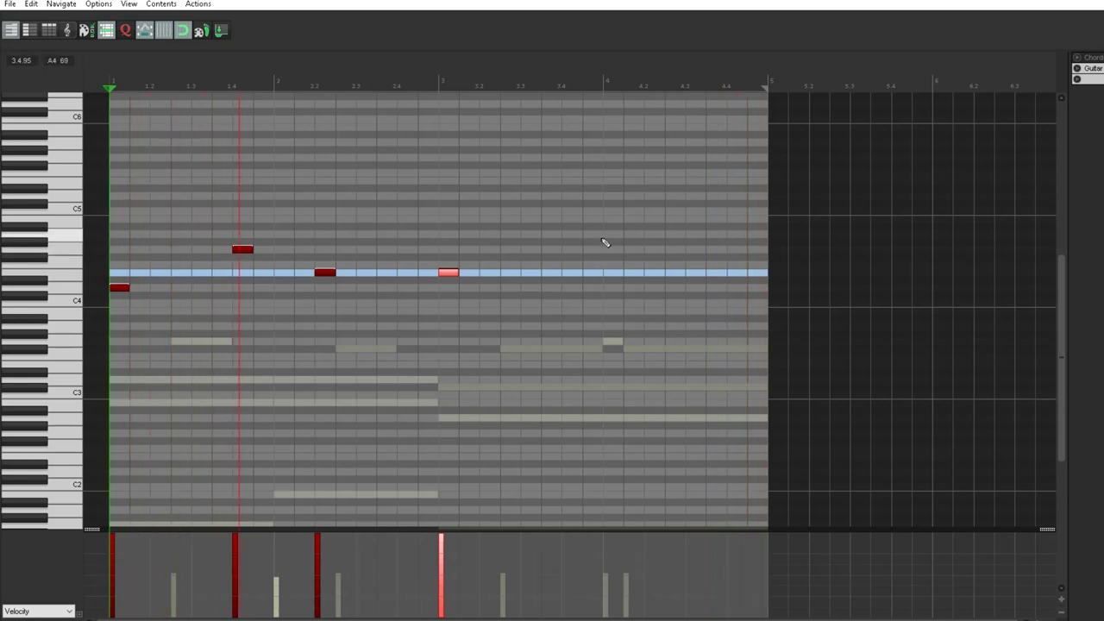
# Step: Add a short note on beat 3.4, lower it from G4 to D4, and close the MIDI editor
pyautogui.click(573, 249)
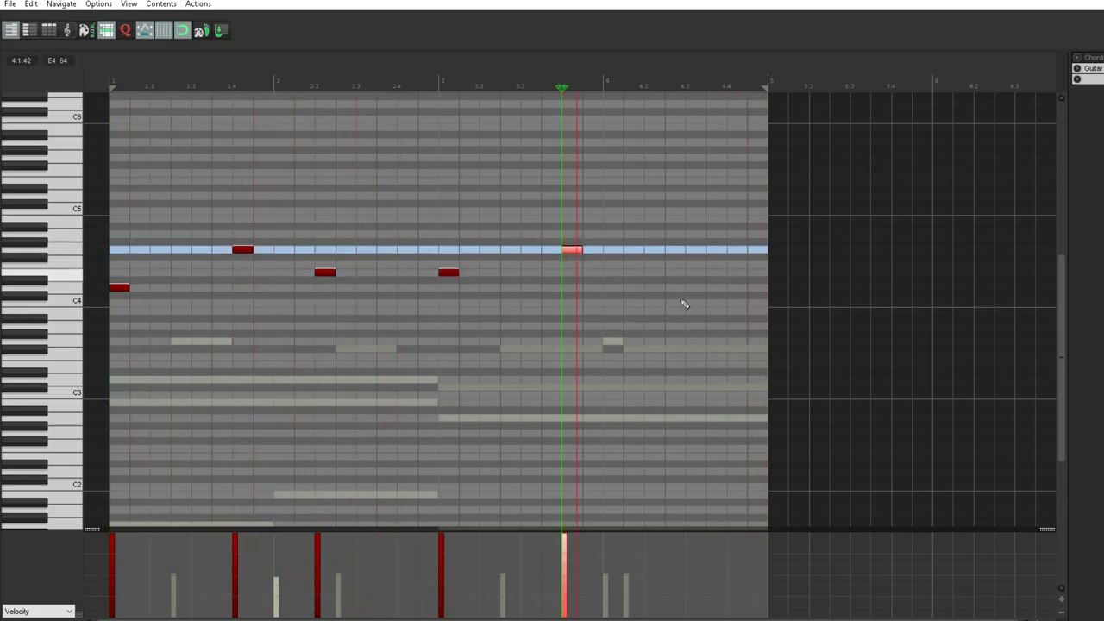
pyautogui.press('Home')
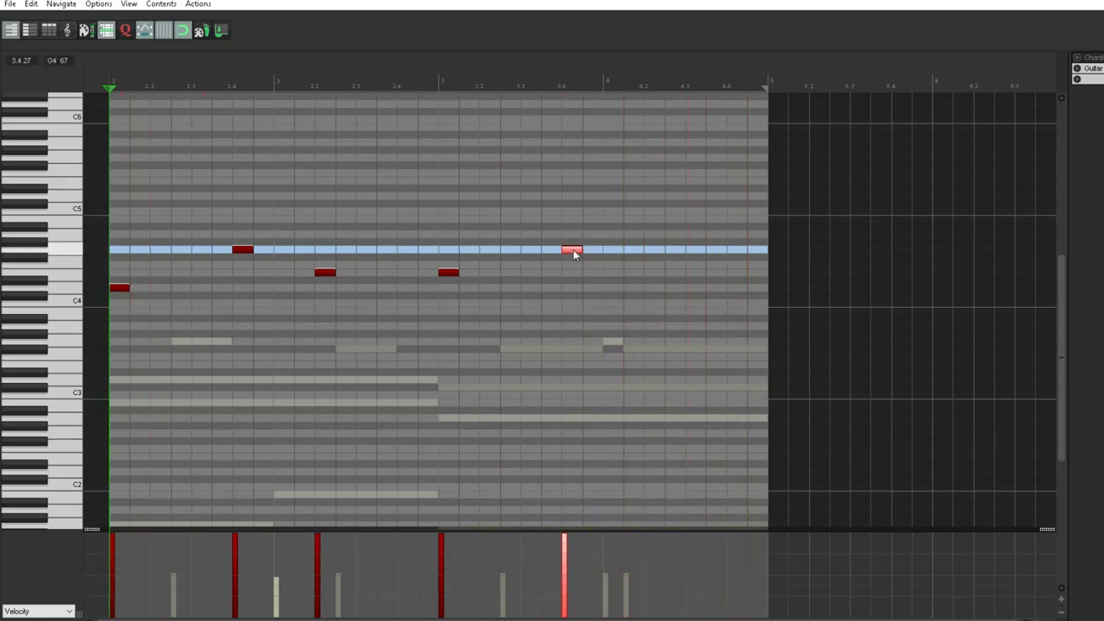
pyautogui.moveTo(574, 253); pyautogui.dragTo(577, 288)
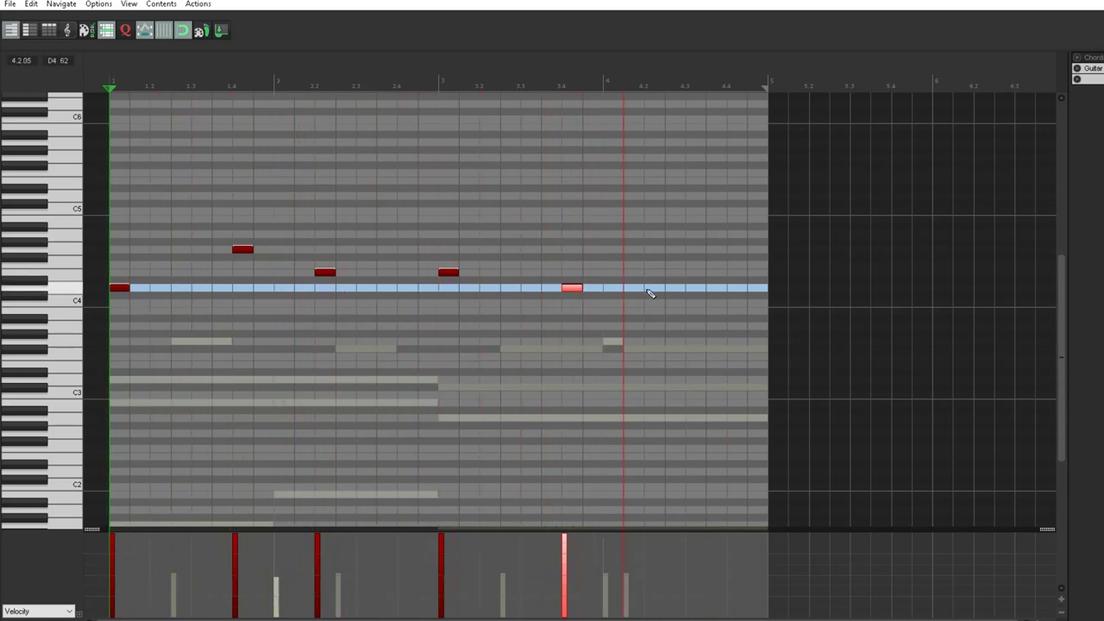
pyautogui.press('Escape')
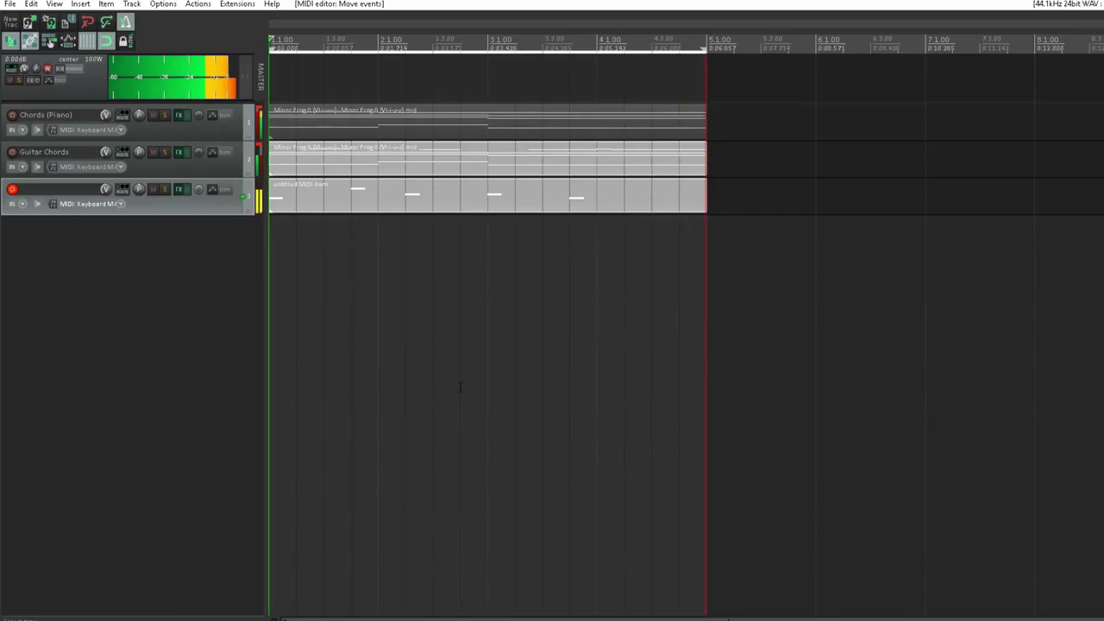
# Step: Duplicate the pluck item and both chord items so that the copies start at bar 5
pyautogui.click(460, 189)
pyautogui.moveTo(304, 207); pyautogui.dragTo(746, 210)
pyautogui.moveTo(713, 89); pyautogui.dragTo(663, 177)
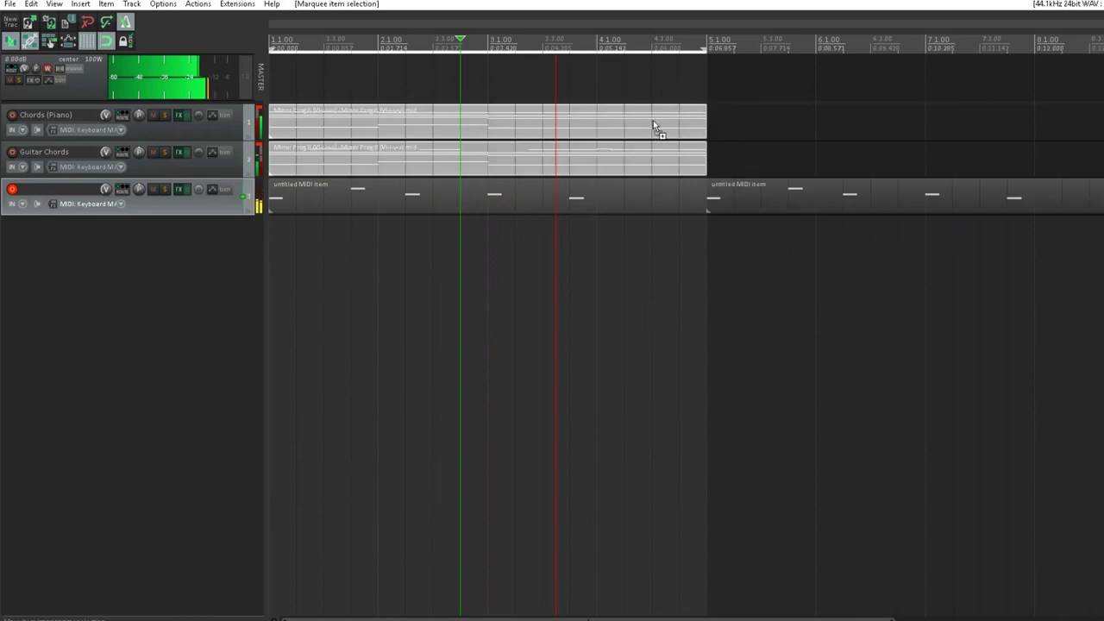
pyautogui.moveTo(654, 127); pyautogui.dragTo(993, 82)
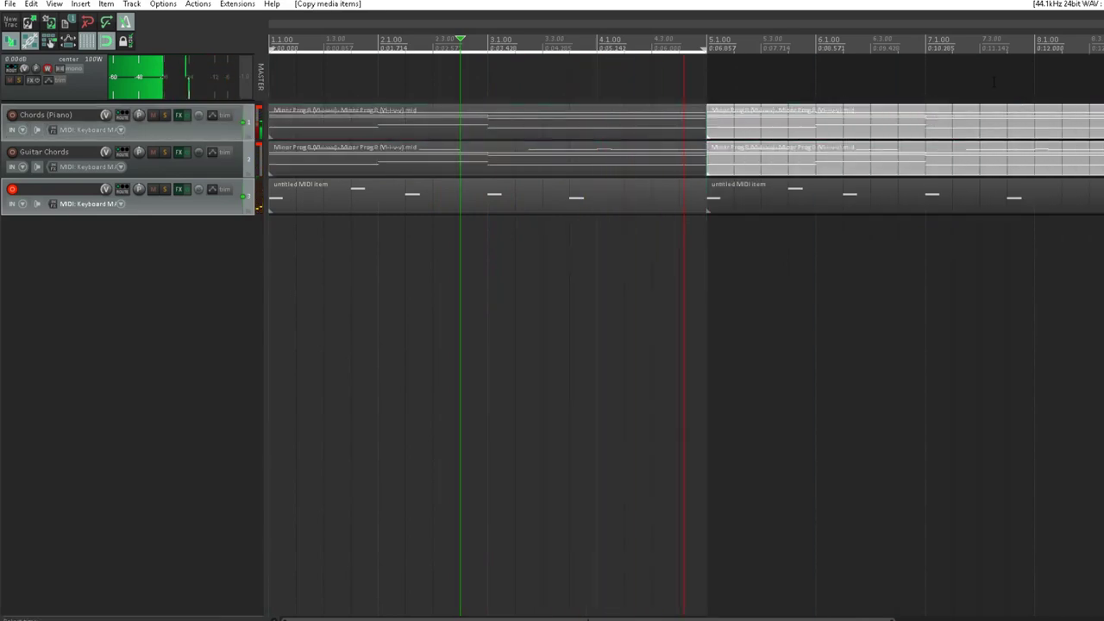
# Step: Open the copied pluck item from bar 5 and add a short D4 note in bar 8, placed on beat 8.3
pyautogui.click(978, 43)
pyautogui.doubleClick(924, 202)
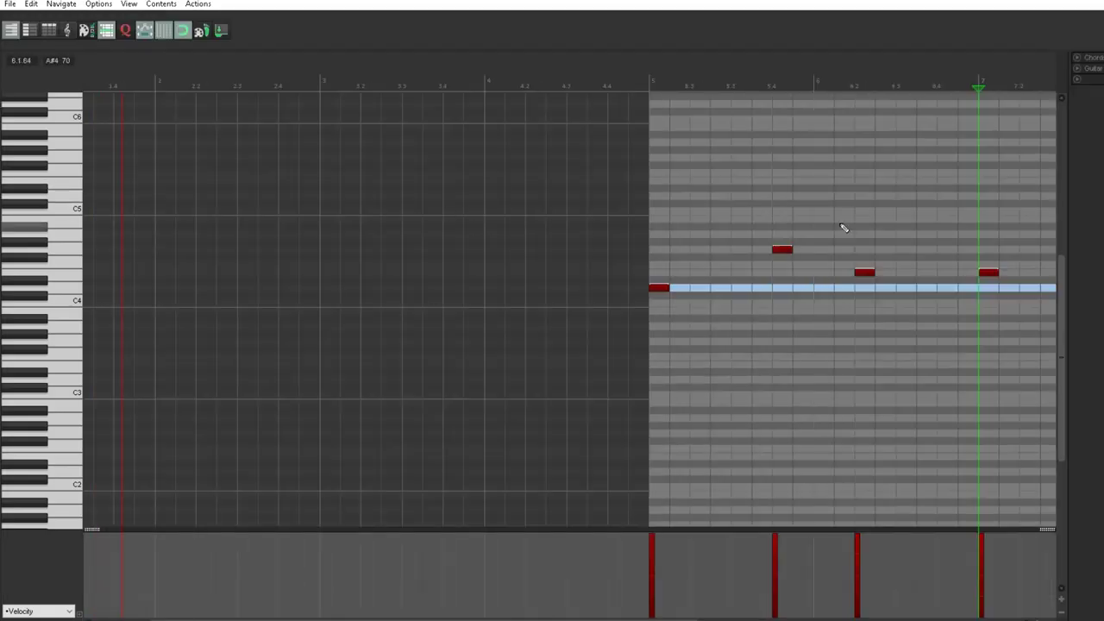
pyautogui.moveTo(422, 618); pyautogui.dragTo(540, 619)
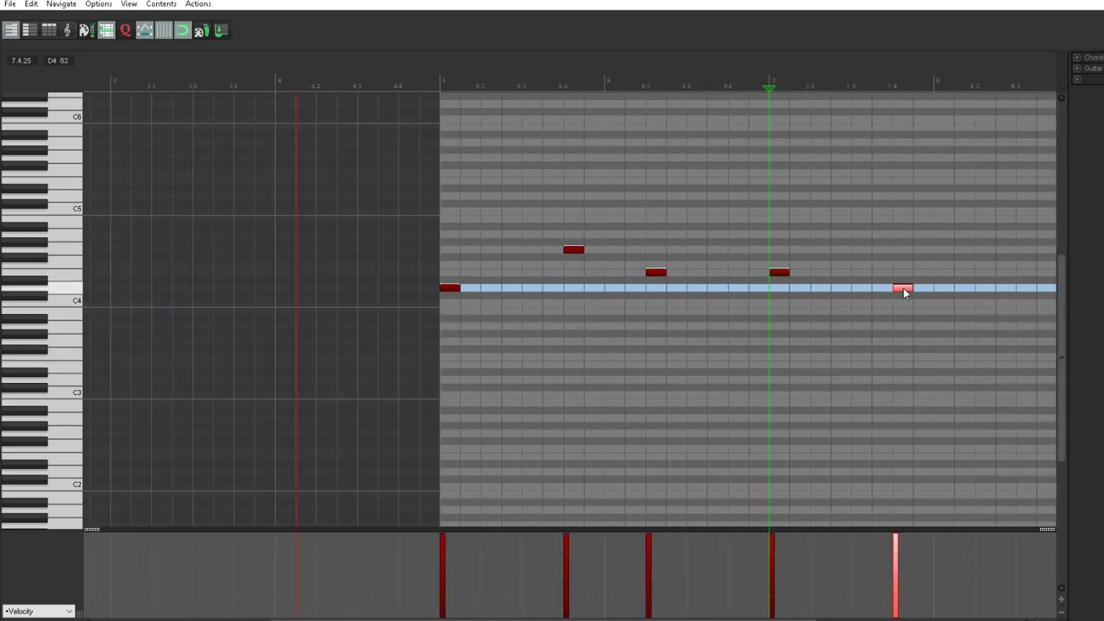
pyautogui.moveTo(728, 619); pyautogui.dragTo(863, 619)
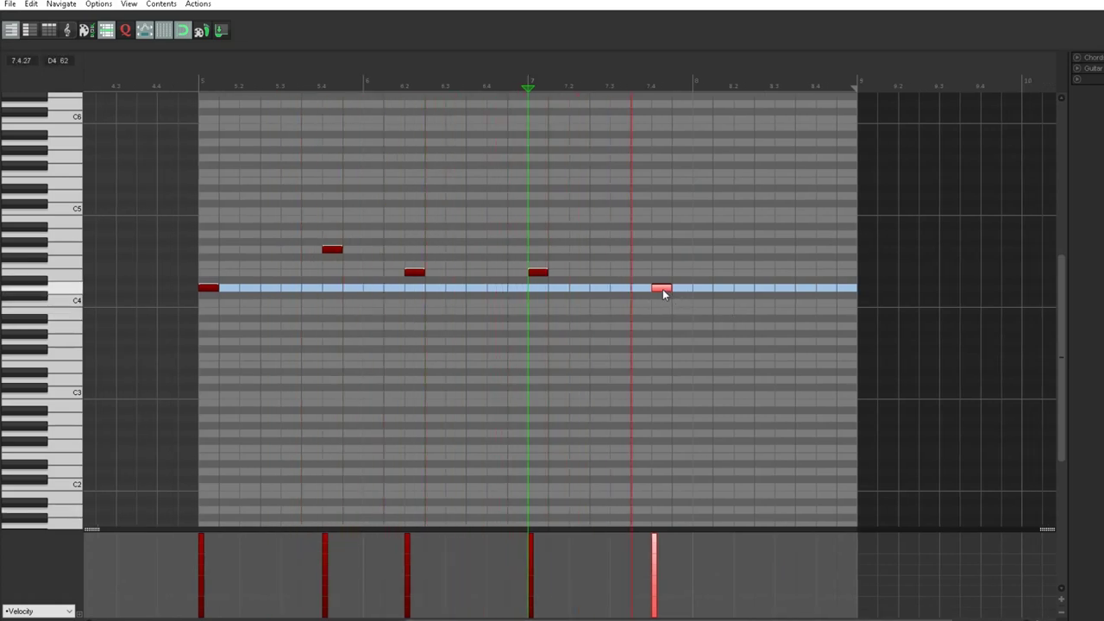
pyautogui.click(763, 288)
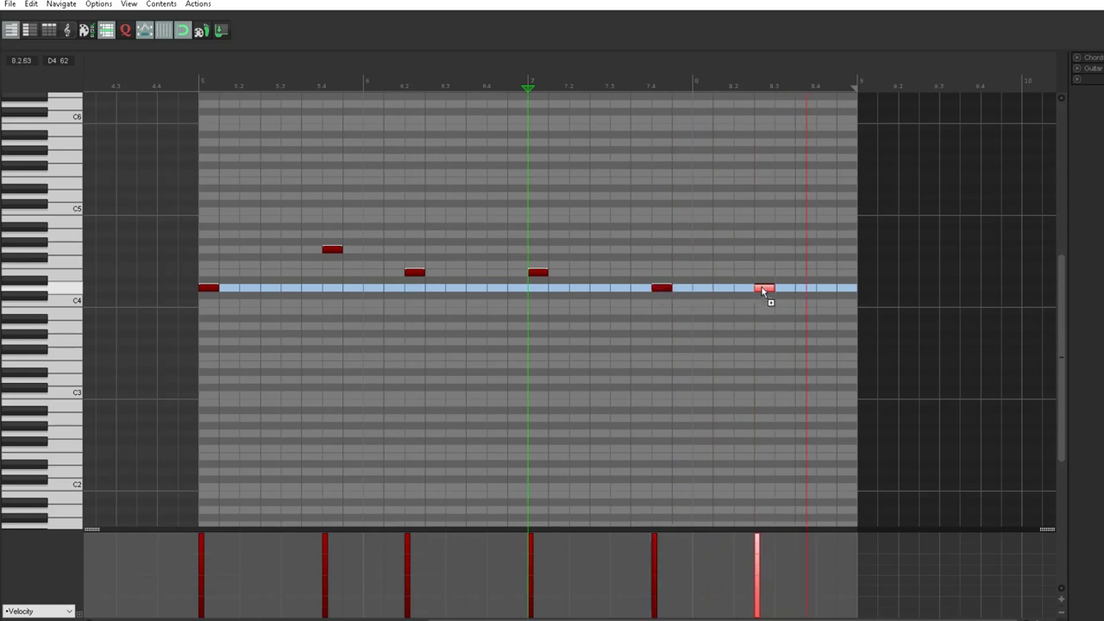
pyautogui.moveTo(763, 290); pyautogui.dragTo(794, 291)
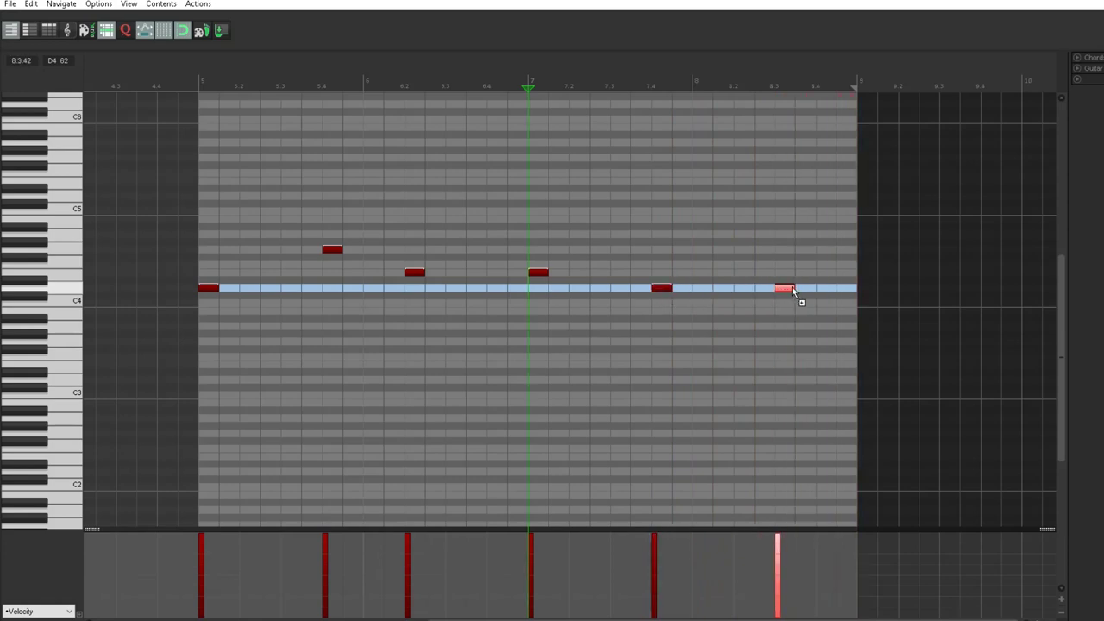
# Step: Audition the bar 8 ending of the pluck melody and return to the full arrangement
pyautogui.click(611, 103)
pyautogui.press('space')
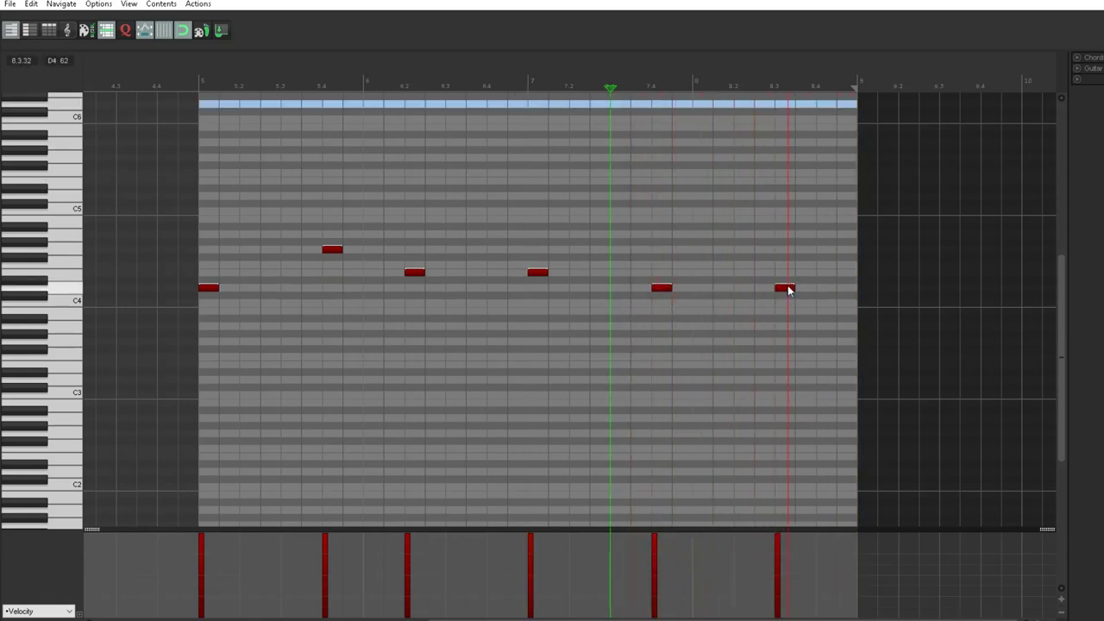
pyautogui.moveTo(783, 289)
pyautogui.mouseDown()
pyautogui.moveTo(838, 288)
pyautogui.moveTo(777, 292)
pyautogui.moveTo(790, 292)
pyautogui.mouseUp()
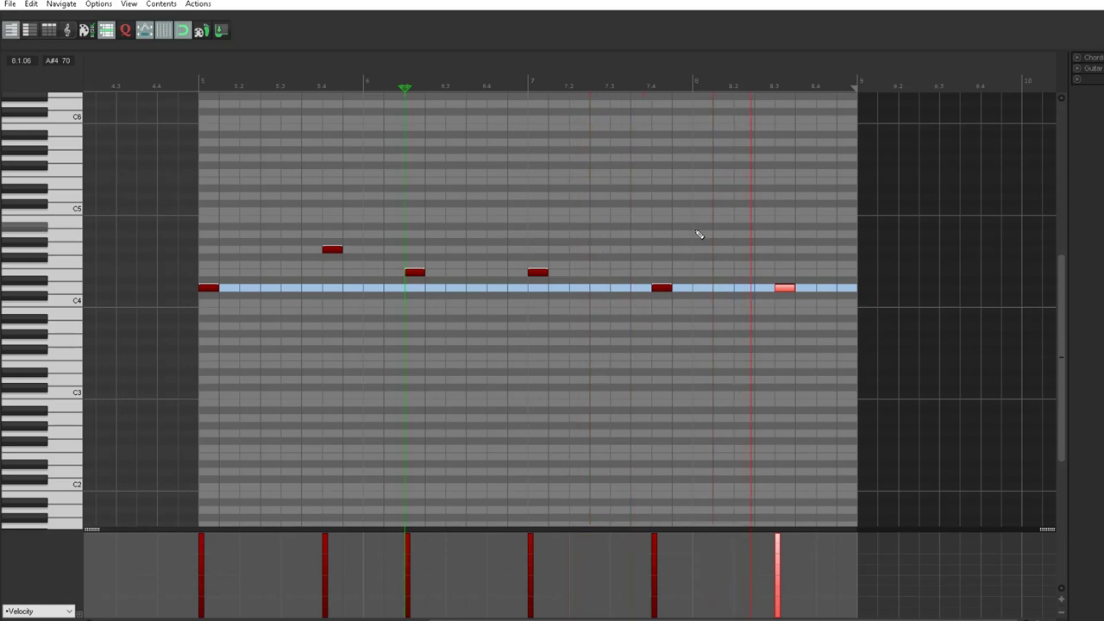
pyautogui.hscroll(-5, 711, 216)
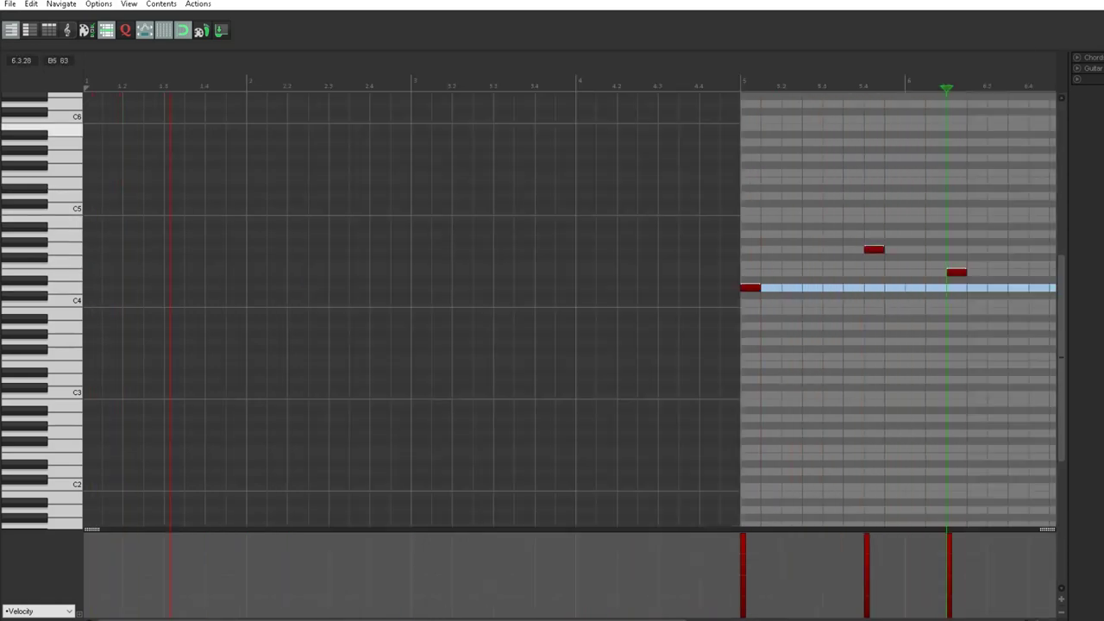
pyautogui.press('Escape')
pyautogui.press('-')
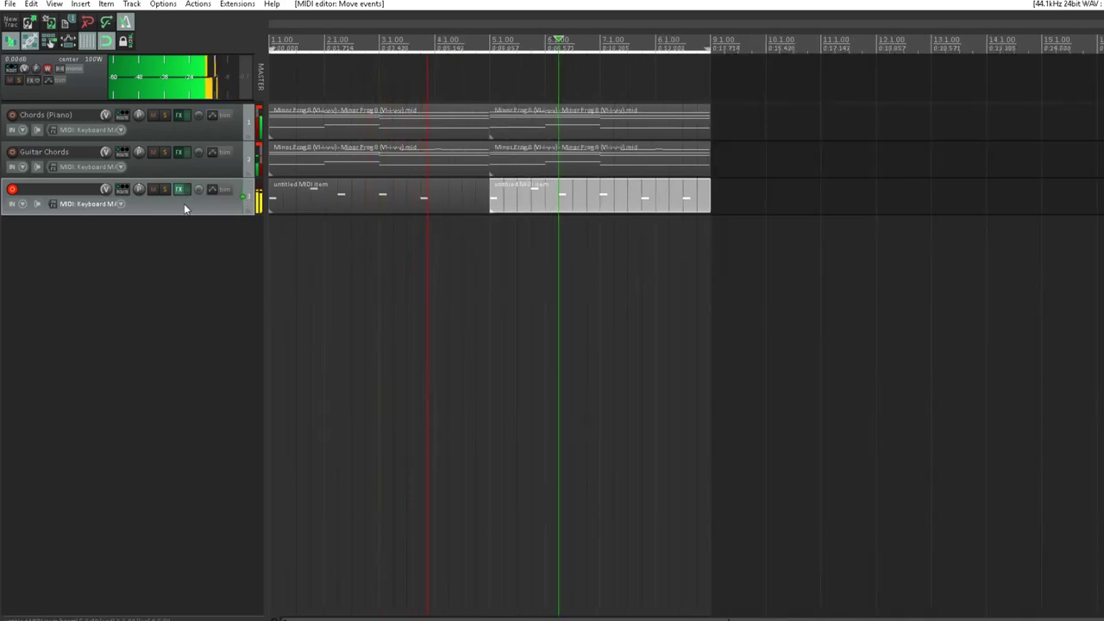
# Step: Glue the two pluck items on track 3 into one eight-bar item
pyautogui.keyDown('ctrl'); pyautogui.click(456, 203); pyautogui.keyUp('ctrl')
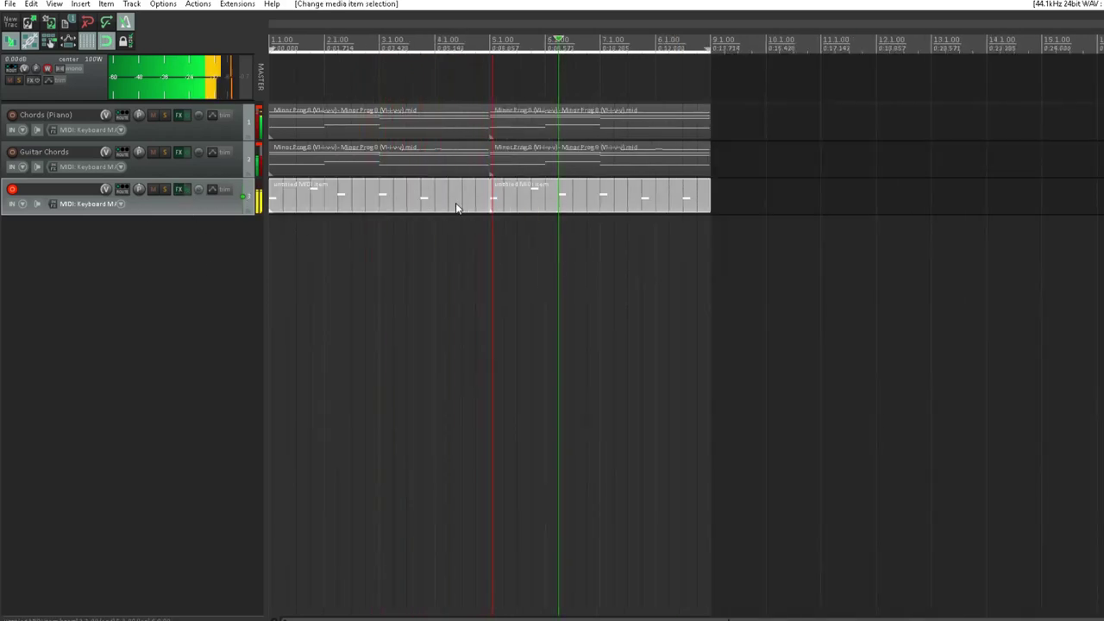
pyautogui.rightClick(456, 203)
pyautogui.click(535, 348)
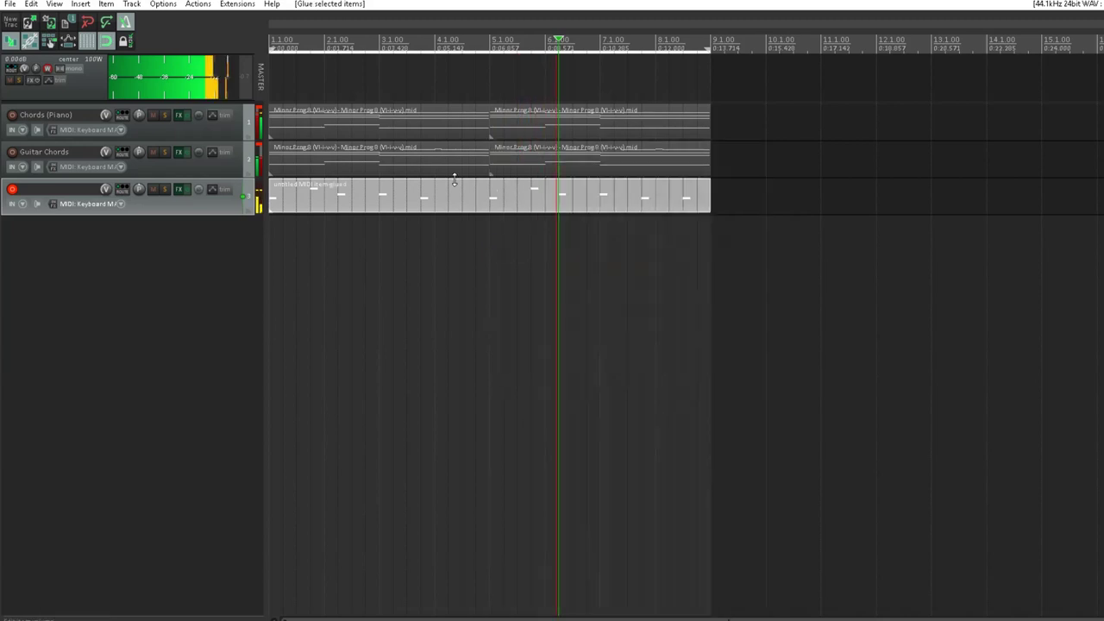
# Step: Apply the track FX to the glued pluck item as a new mono take and crop to the active take
pyautogui.rightClick(477, 202)
pyautogui.moveTo(534, 224)
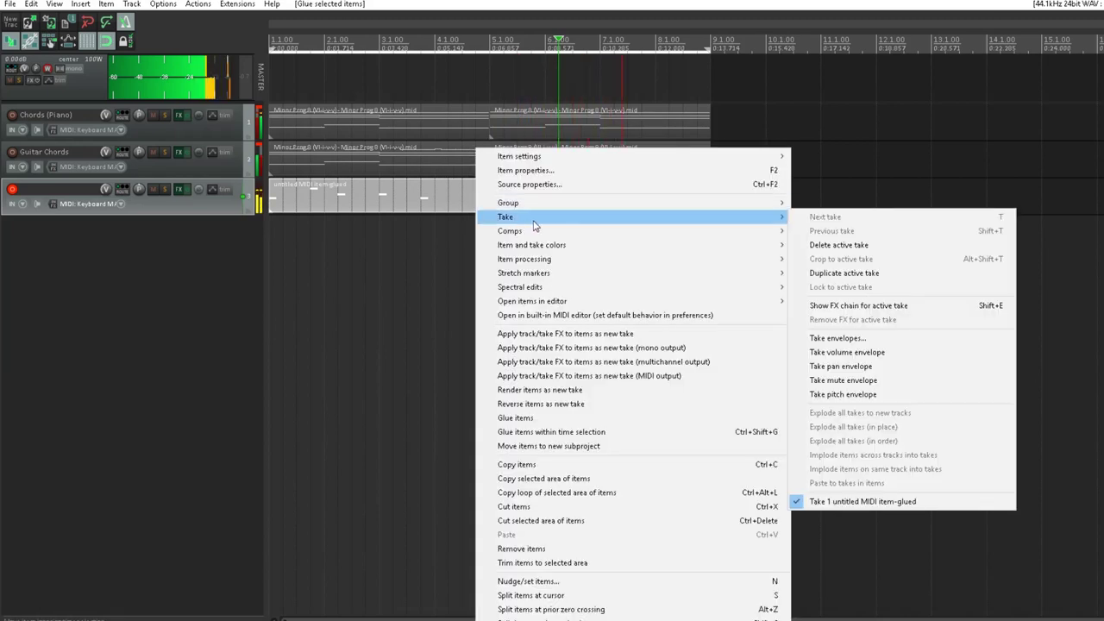
pyautogui.click(572, 348)
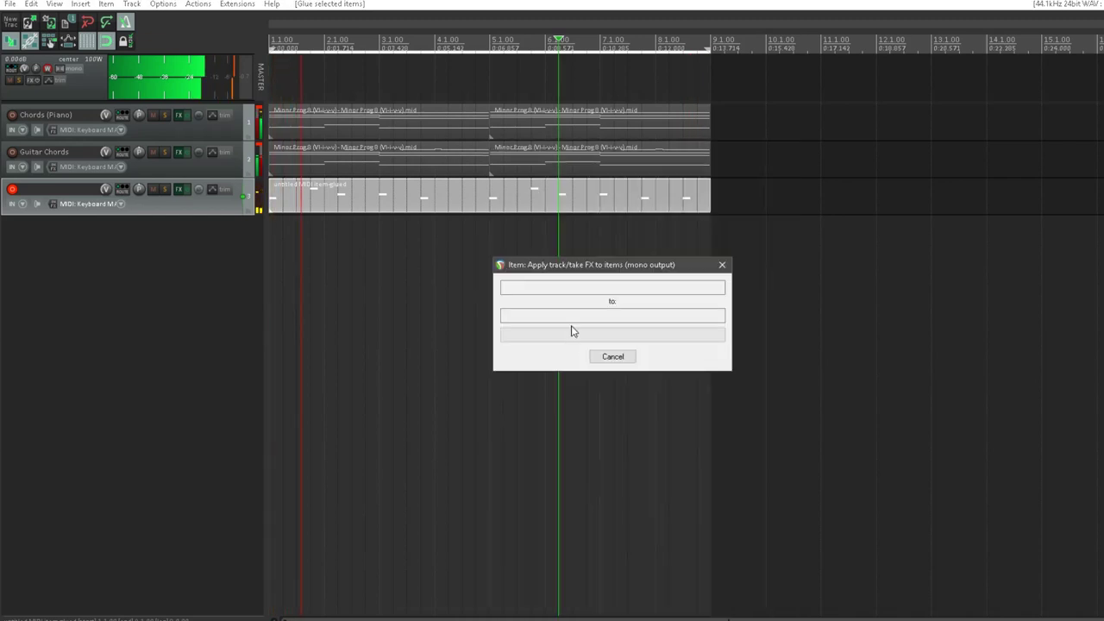
pyautogui.rightClick(569, 207)
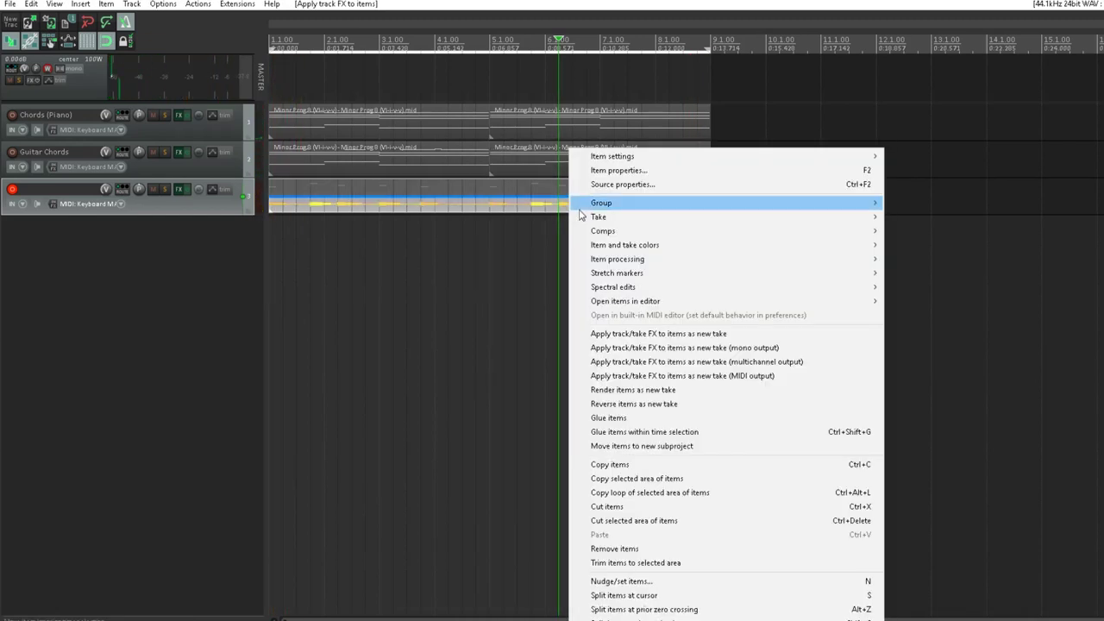
pyautogui.moveTo(597, 219)
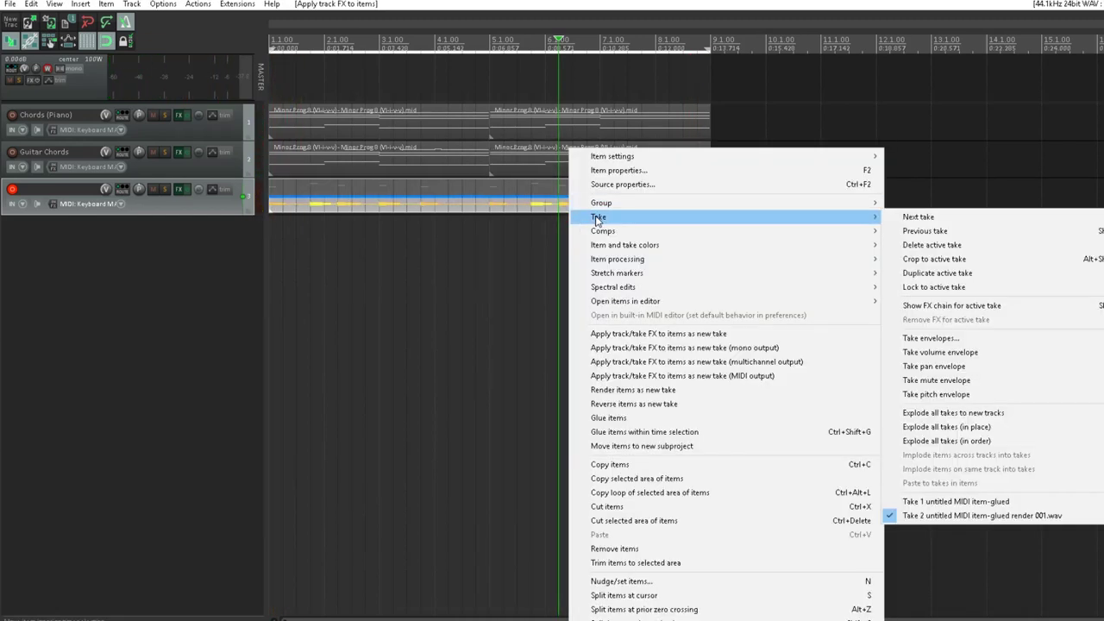
pyautogui.click(968, 262)
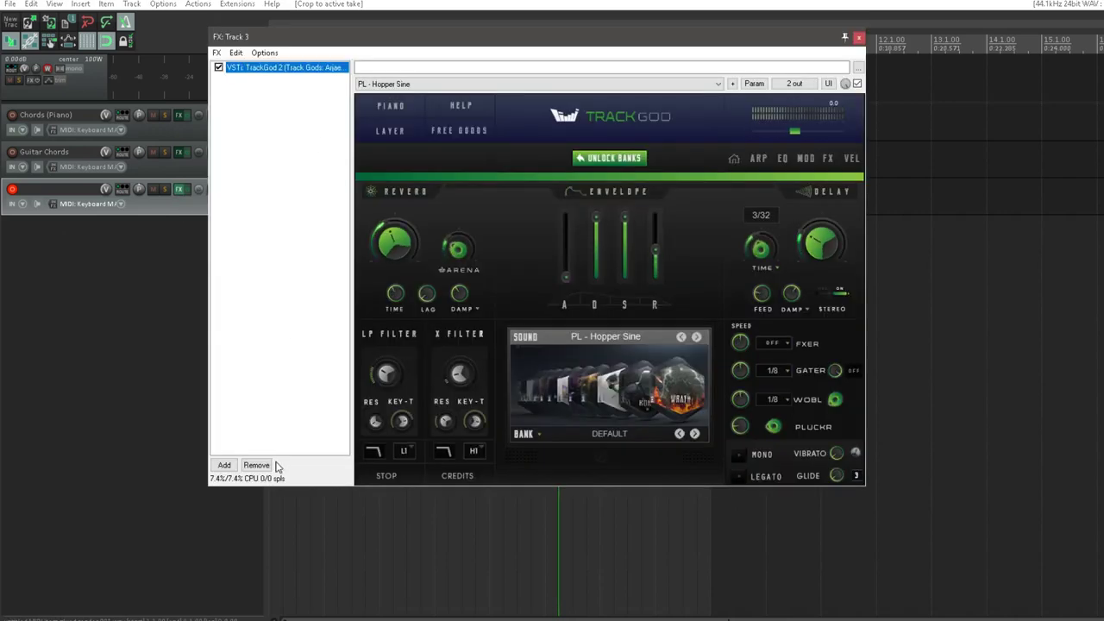
# Step: Remove TrackGod 2 from track 3 and add the H-Delay Mono (Waves) plug-in during playback
pyautogui.click(264, 465)
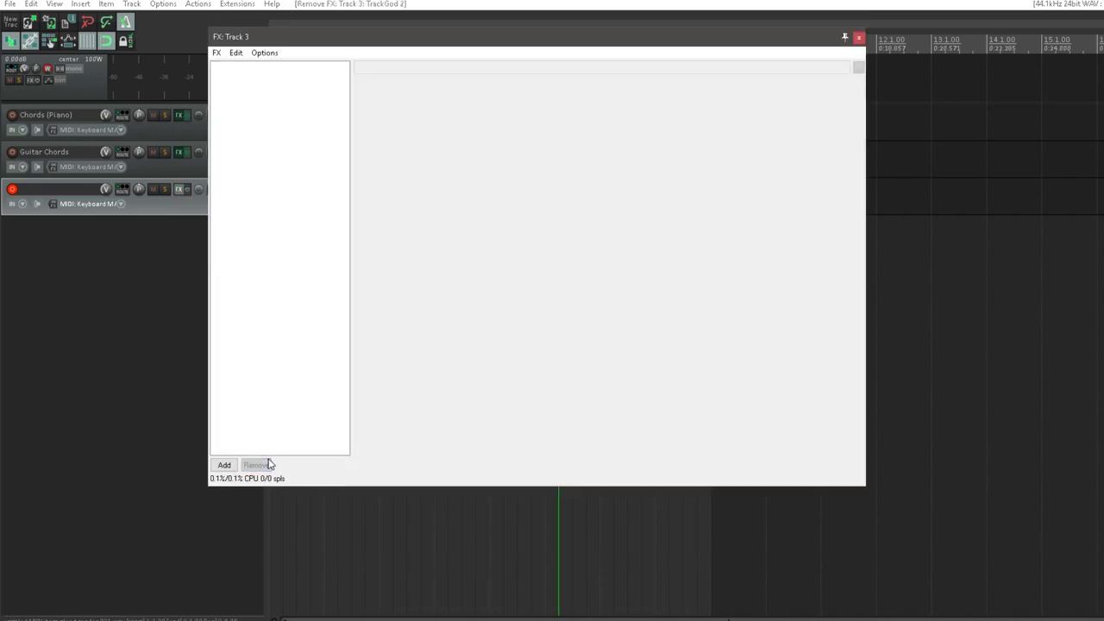
pyautogui.press('space')
pyautogui.moveTo(364, 56); pyautogui.dragTo(522, 90)
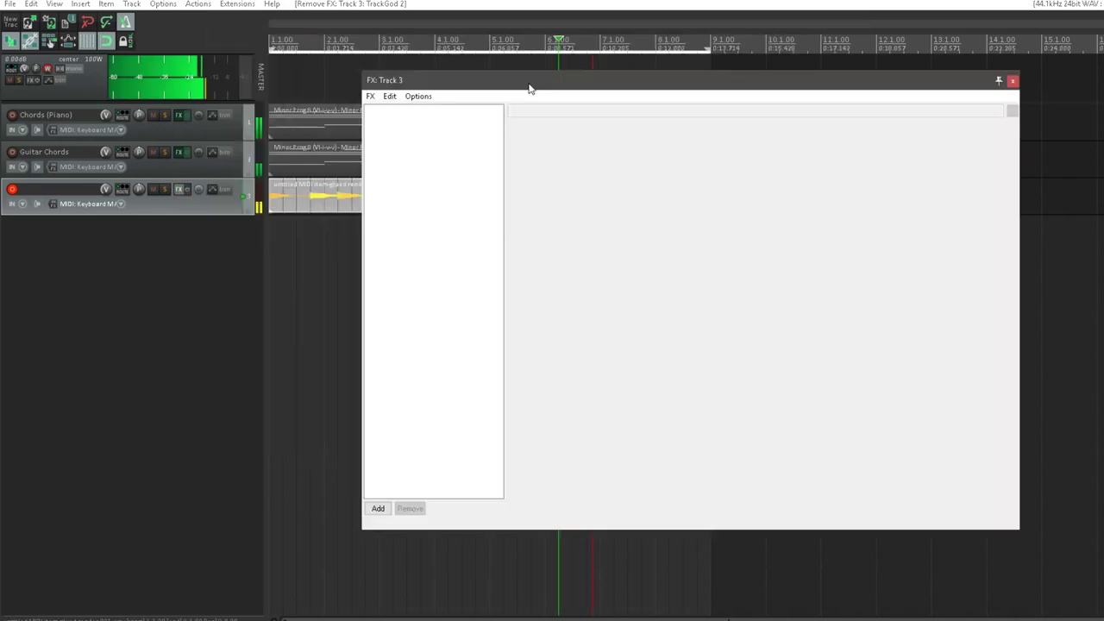
pyautogui.click(380, 509)
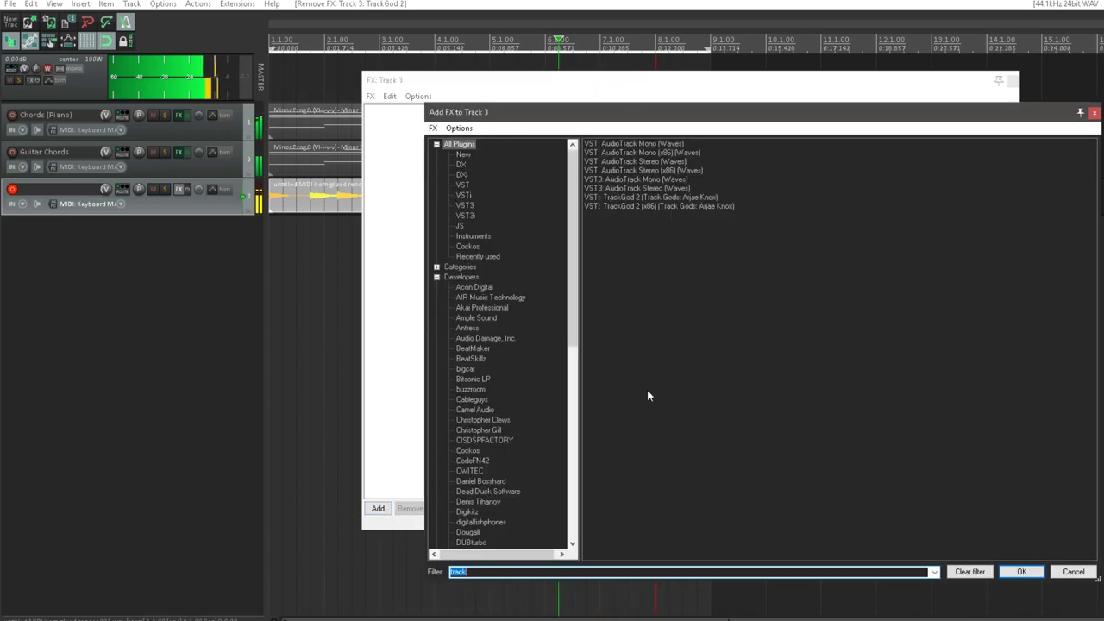
pyautogui.write('delay')
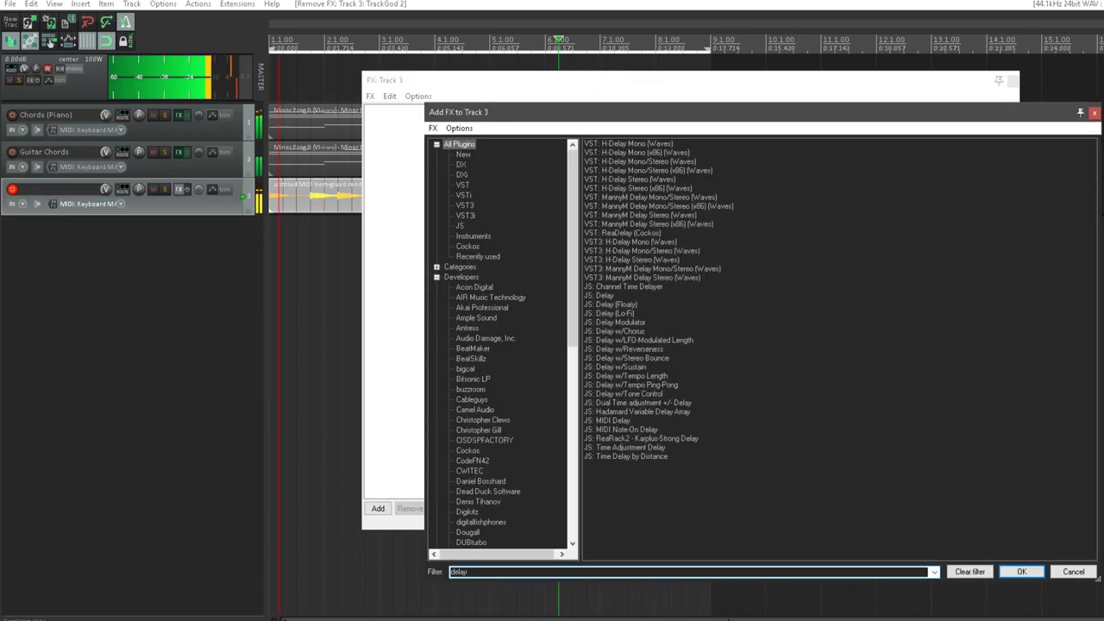
pyautogui.click(1022, 571)
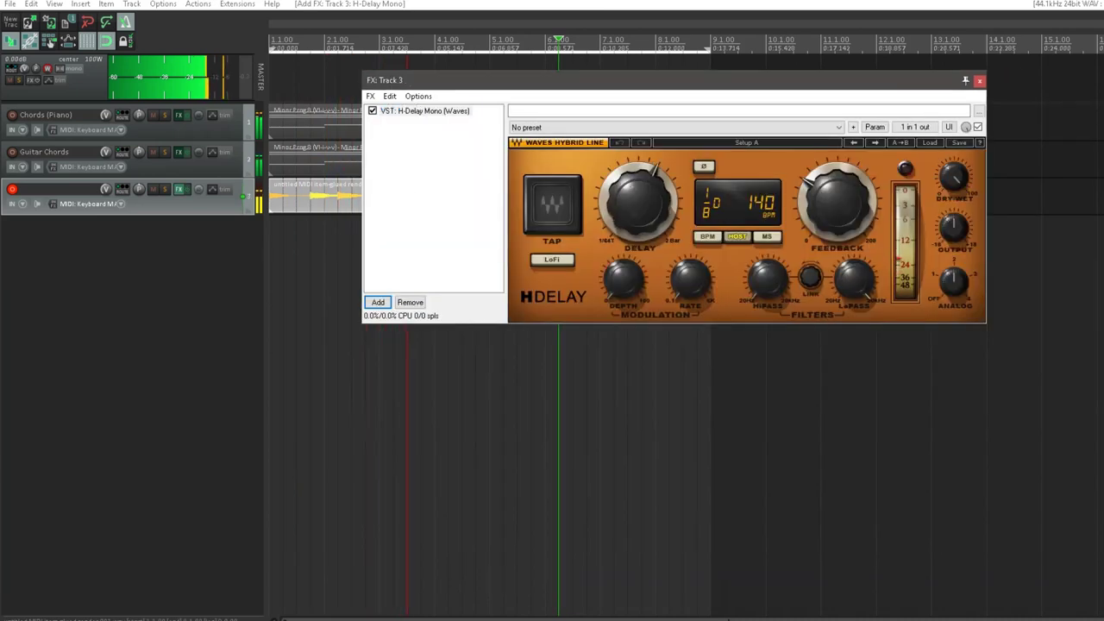
# Step: Set H-Delay to a 1/8 delay with dry/wet at 27, raise its high-pass filter, and enable LoFi
pyautogui.moveTo(639, 200); pyautogui.dragTo(638, 226)
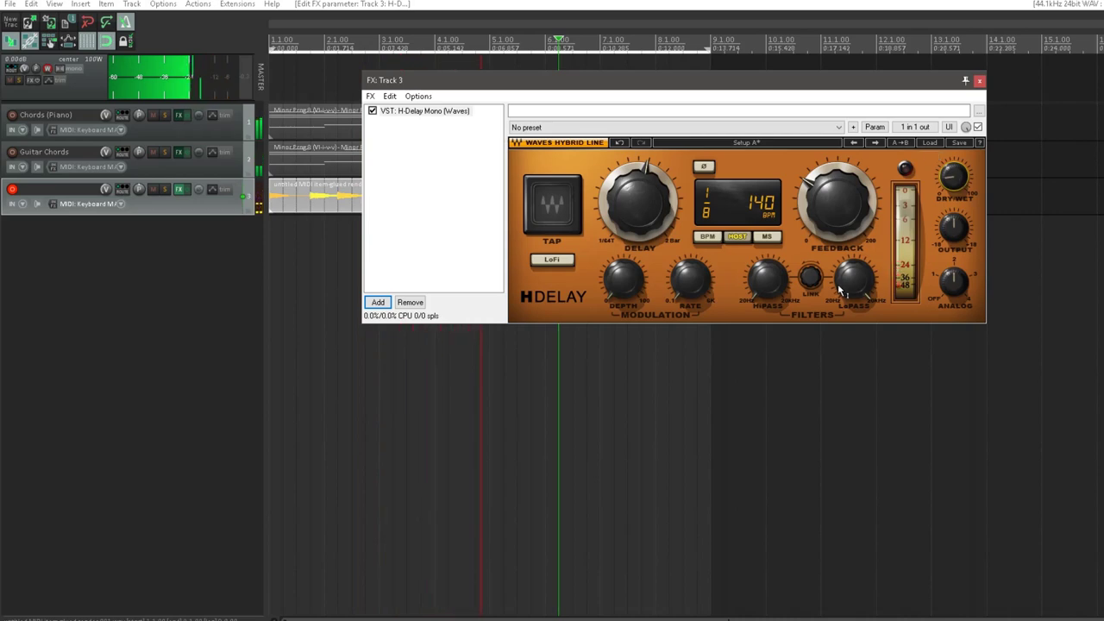
pyautogui.moveTo(766, 277); pyautogui.dragTo(765, 273)
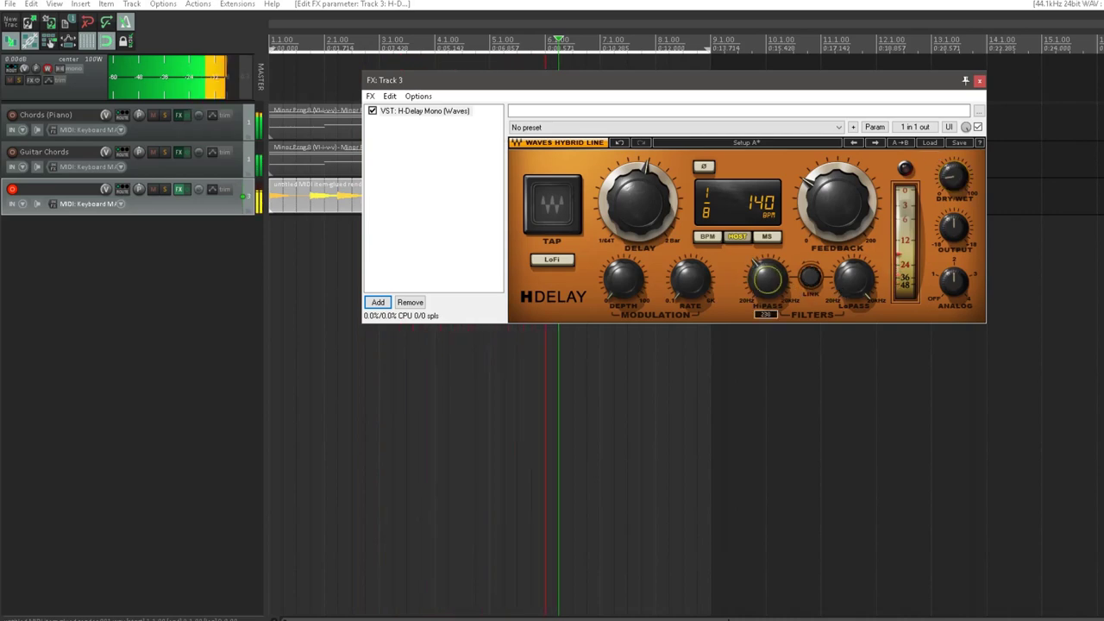
pyautogui.click(853, 278)
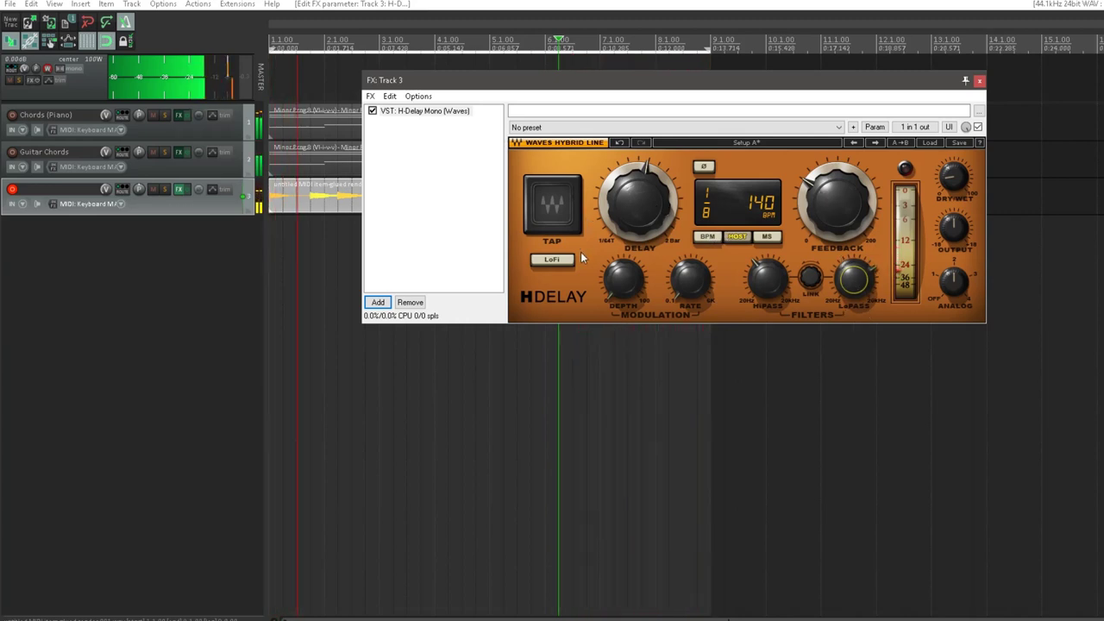
pyautogui.click(553, 260)
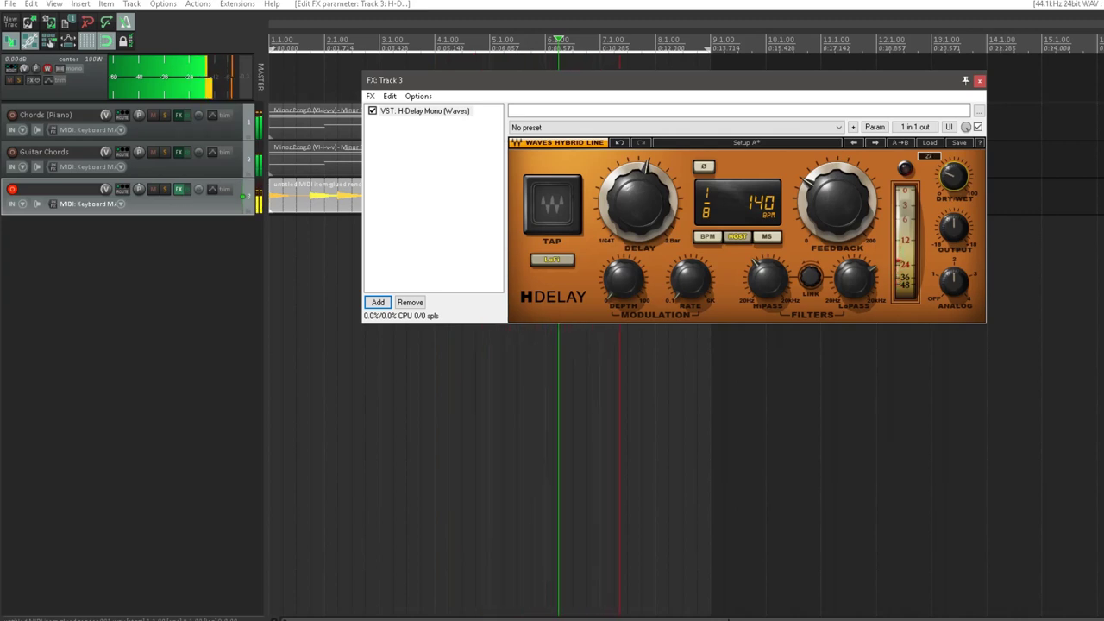
pyautogui.click(410, 190)
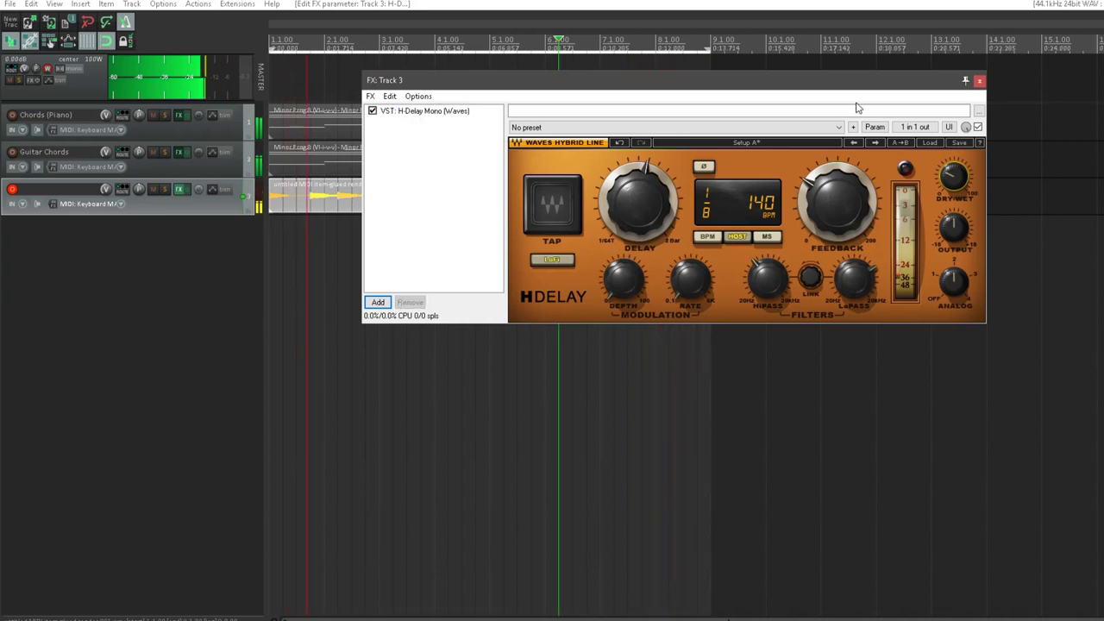
pyautogui.click(979, 81)
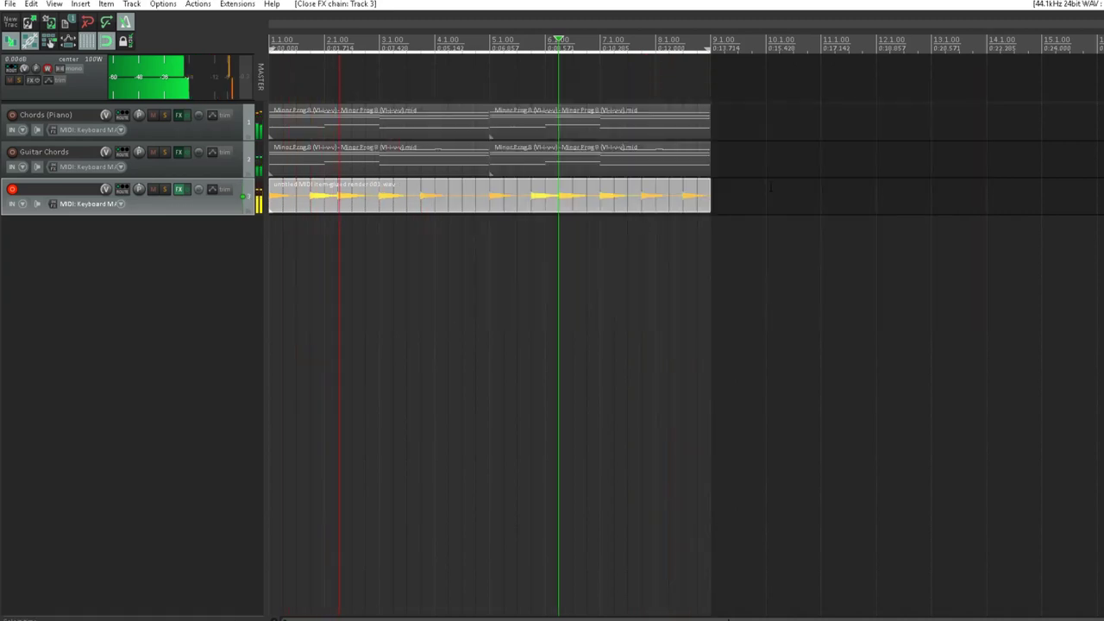
# Step: Disarm recording on track 3 and name the track "Pluck"
pyautogui.click(12, 189)
pyautogui.doubleClick(52, 189)
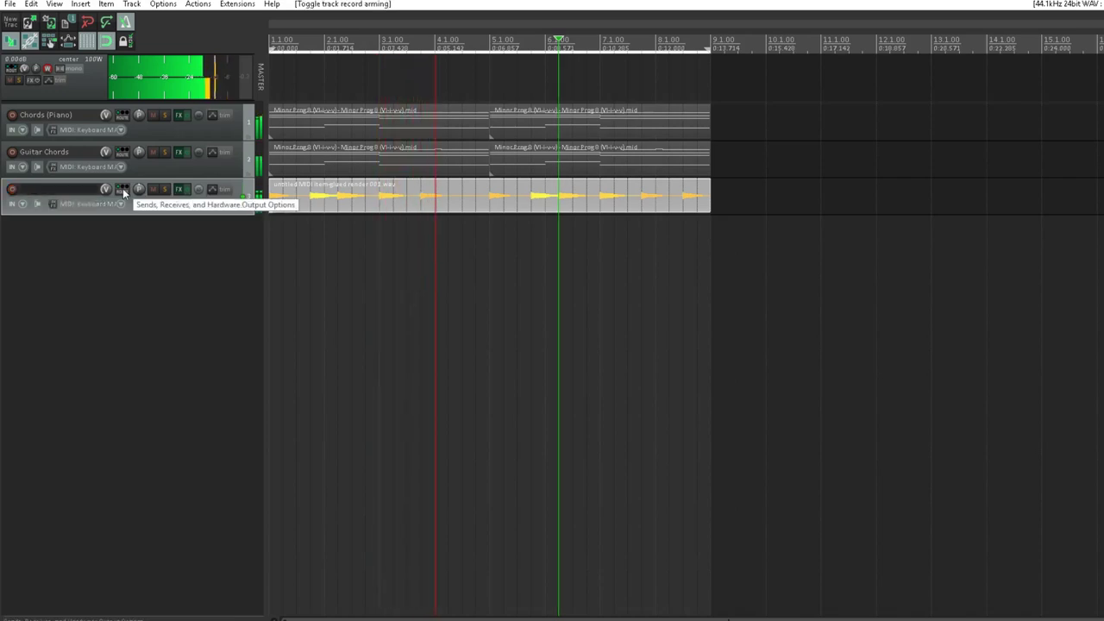
pyautogui.write('Plucl')
pyautogui.press('Return')
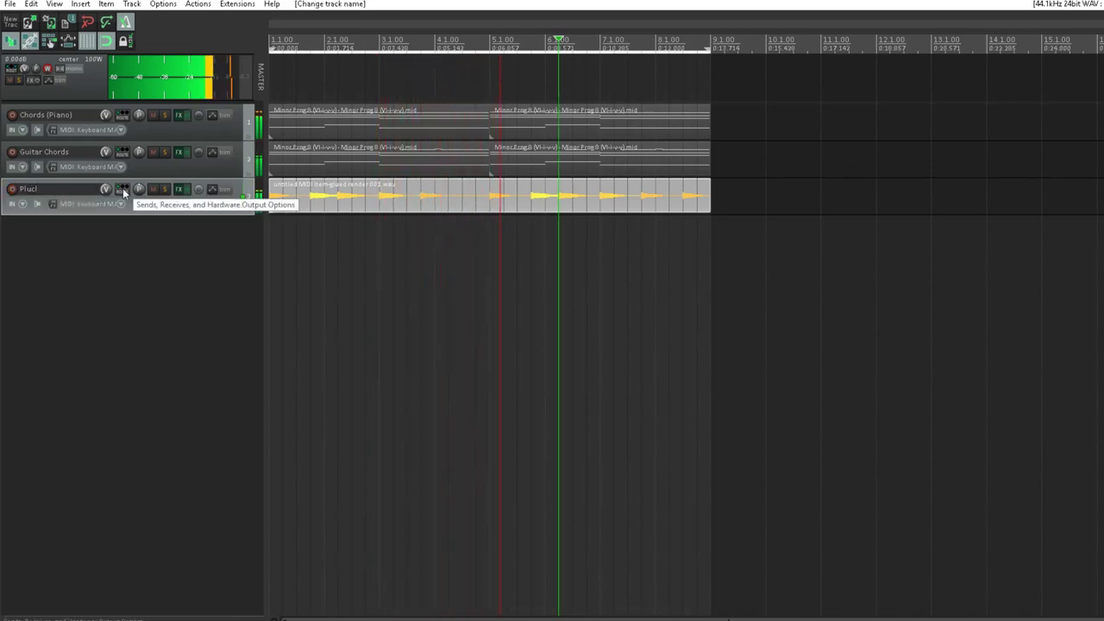
pyautogui.doubleClick(56, 188)
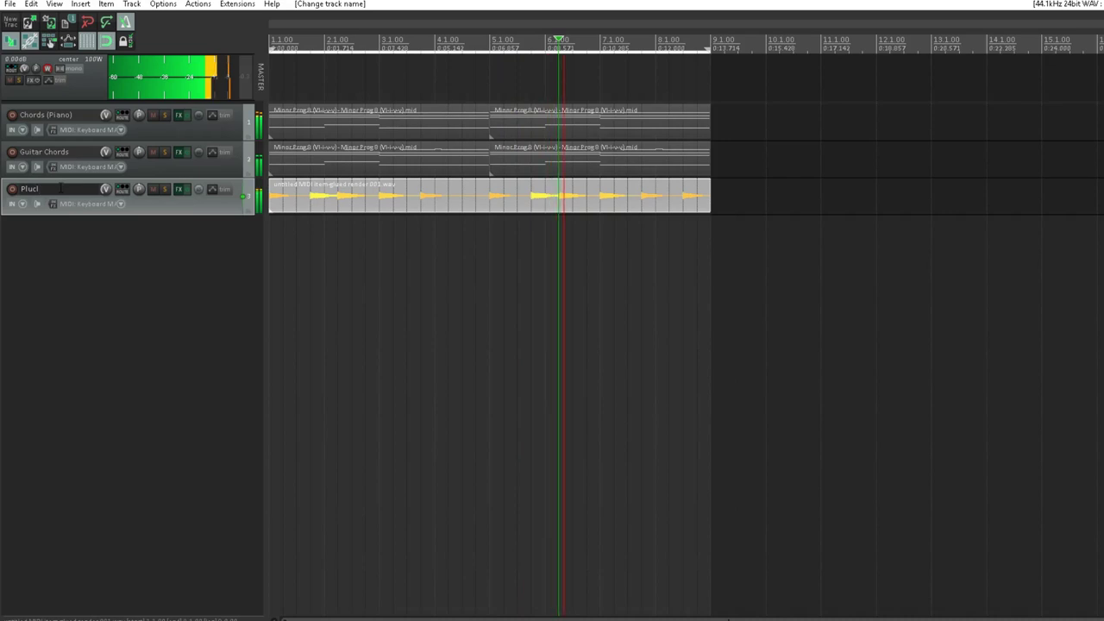
pyautogui.press('BackSpace')
pyautogui.write('k')
pyautogui.press('Return')
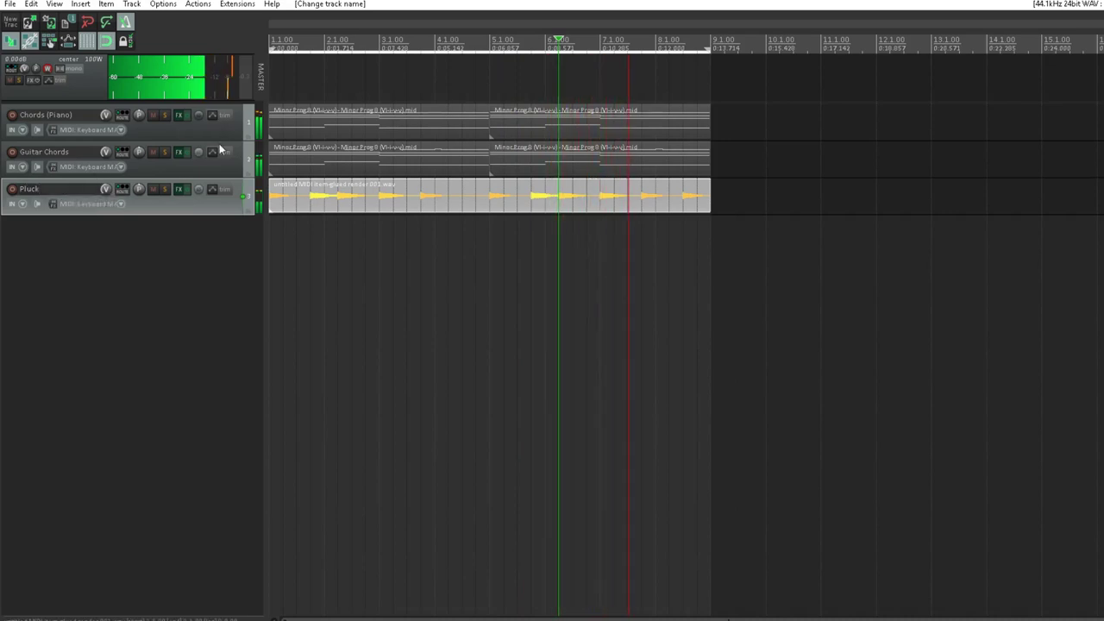
# Step: Add a new track above Chords (Piano) and make it the folder for the piano, guitar and pluck tracks
pyautogui.doubleClick(25, 298)
pyautogui.moveTo(150, 243); pyautogui.dragTo(139, 86)
pyautogui.click(248, 110)
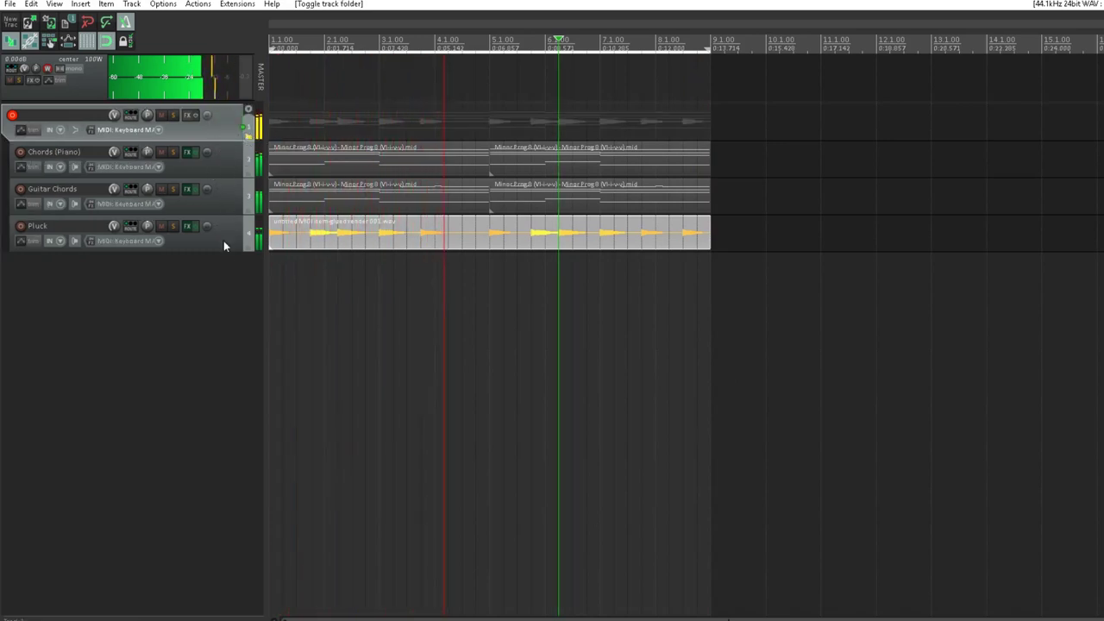
# Step: Name the folder track "Melody Sum"
pyautogui.doubleClick(88, 117)
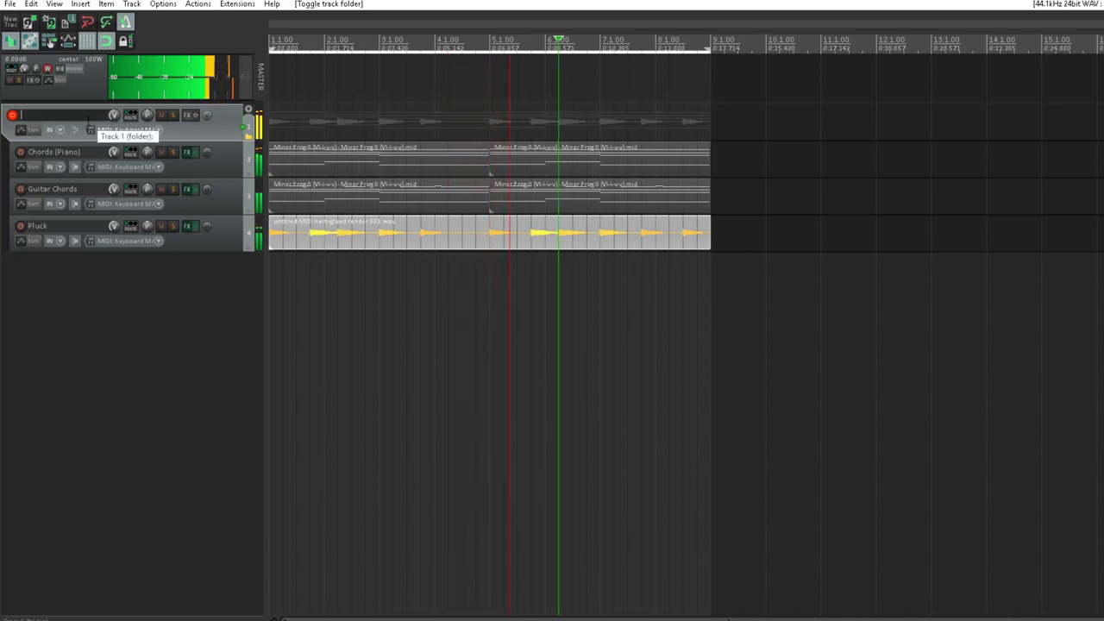
pyautogui.write('M')
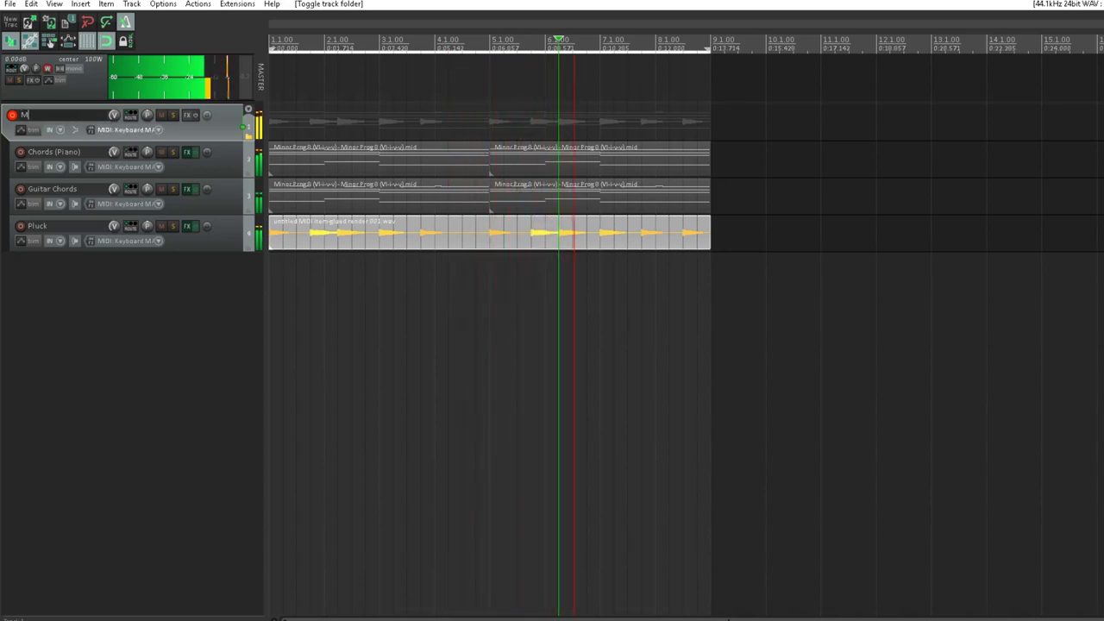
pyautogui.write('elody Lead')
pyautogui.press('Return')
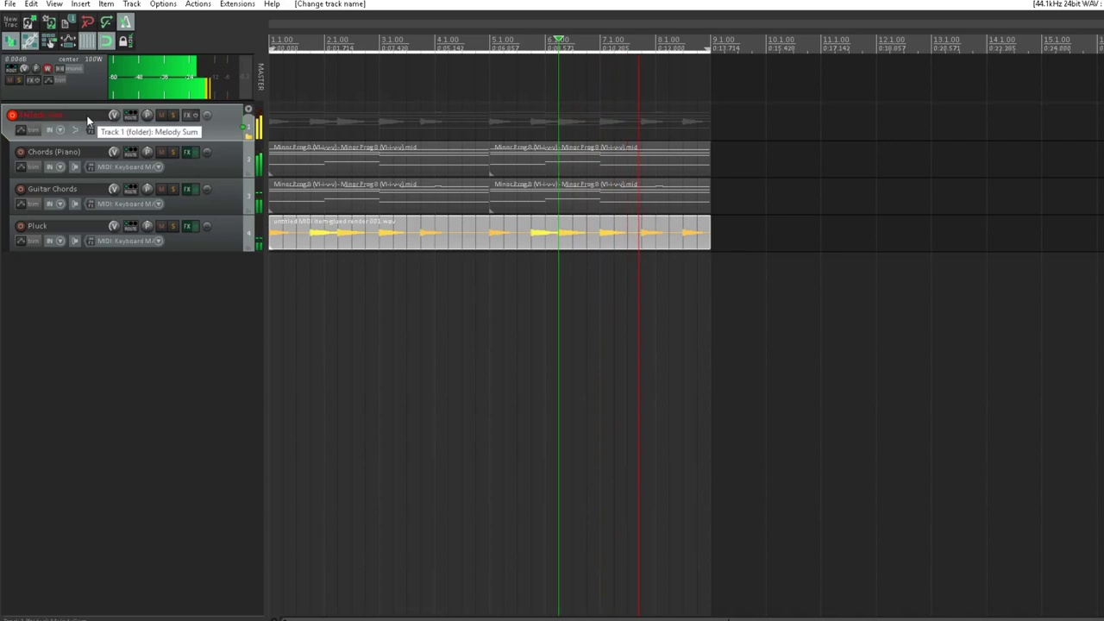
# Step: Disarm recording on the Melody Sum folder and add the iZotope Vinyl effect to it
pyautogui.click(11, 115)
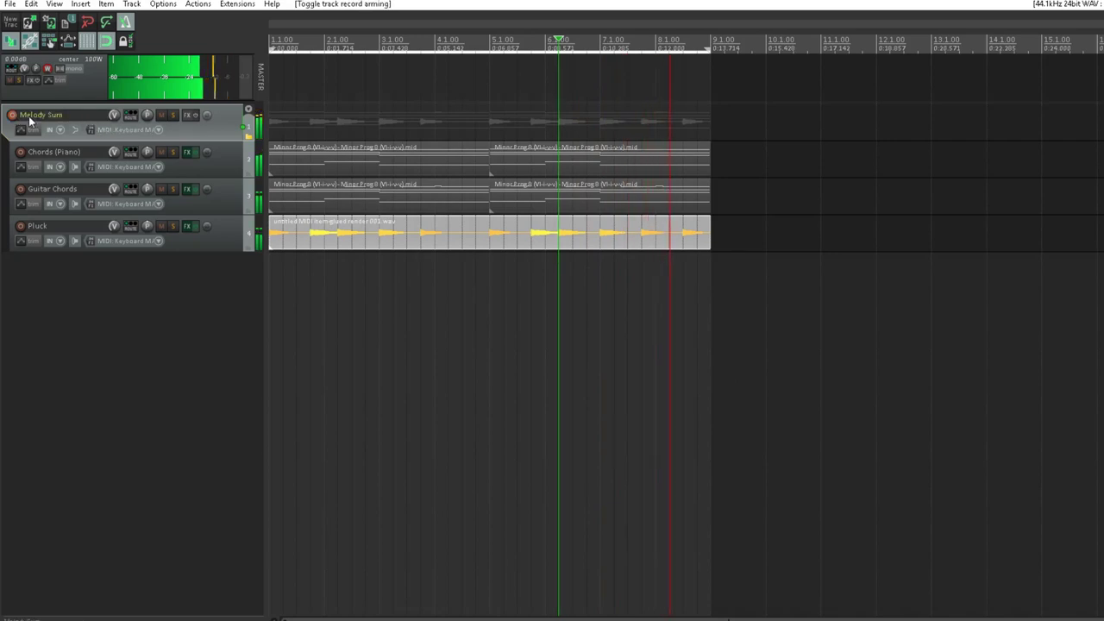
pyautogui.click(189, 115)
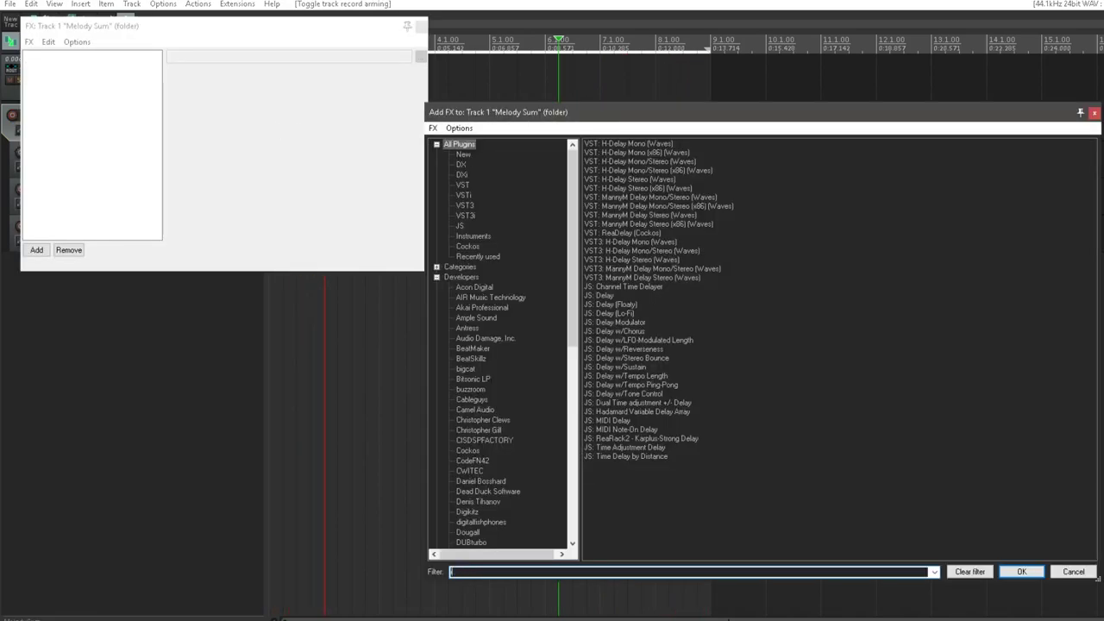
pyautogui.click(633, 153)
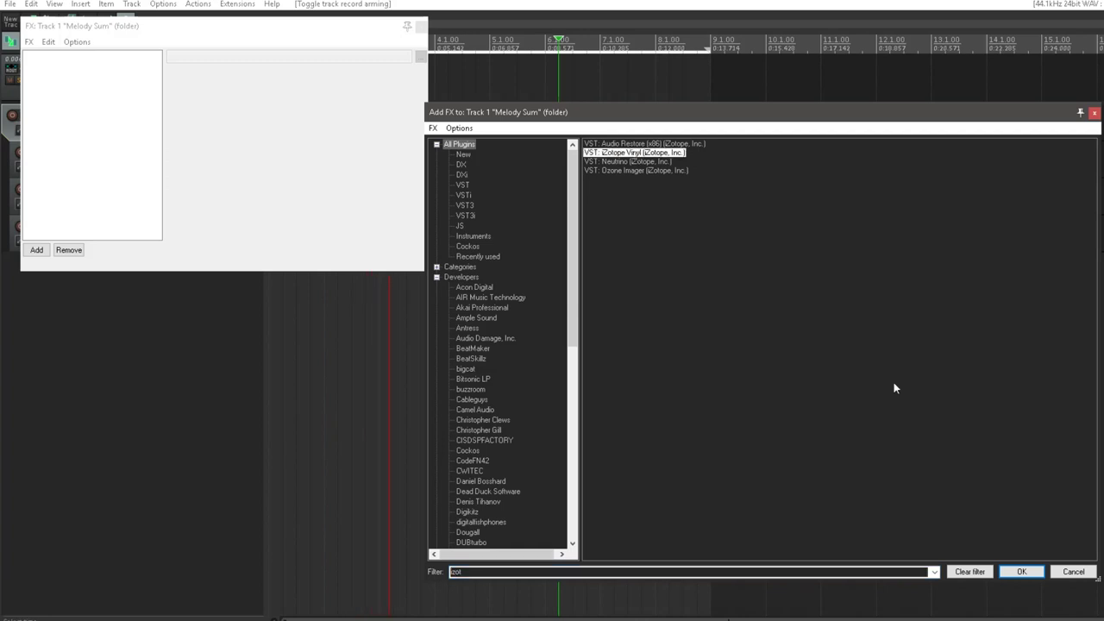
pyautogui.click(1022, 573)
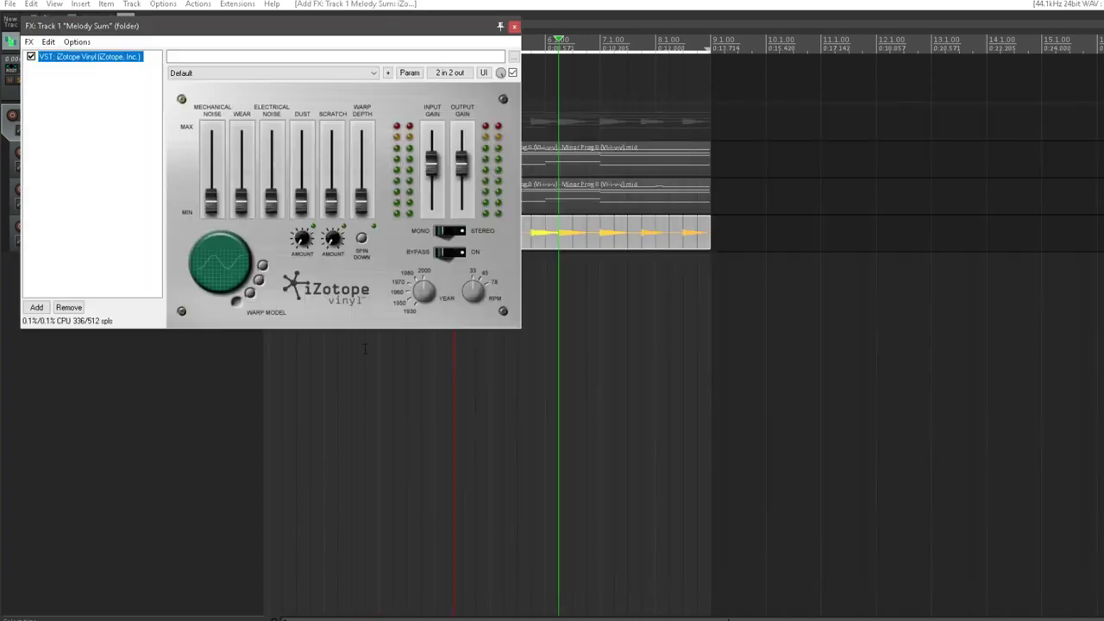
# Step: Set iZotope Vinyl's warp depth slightly above minimum, then close the effect and stop playback
pyautogui.click(417, 287)
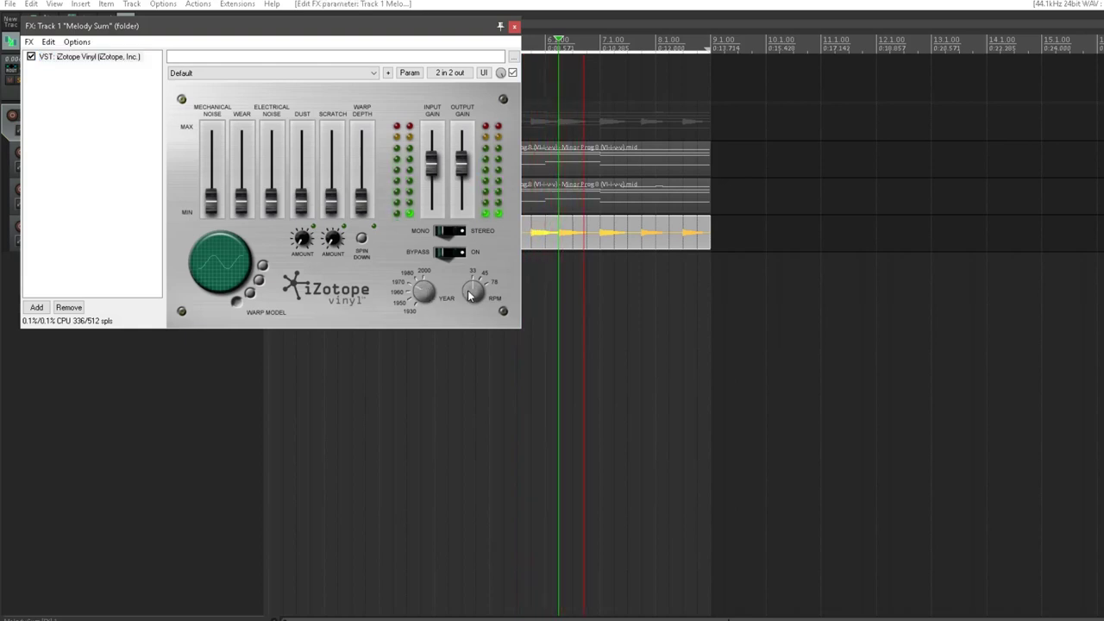
pyautogui.moveTo(361, 205); pyautogui.dragTo(366, 125)
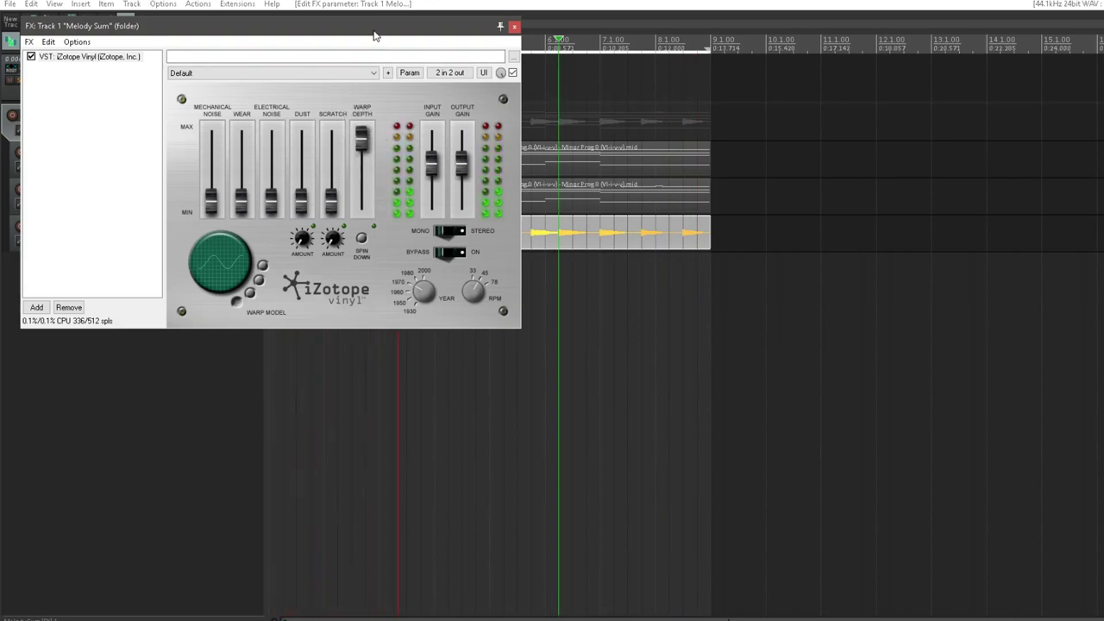
pyautogui.moveTo(375, 30); pyautogui.dragTo(488, 52)
pyautogui.moveTo(473, 159); pyautogui.dragTo(470, 215)
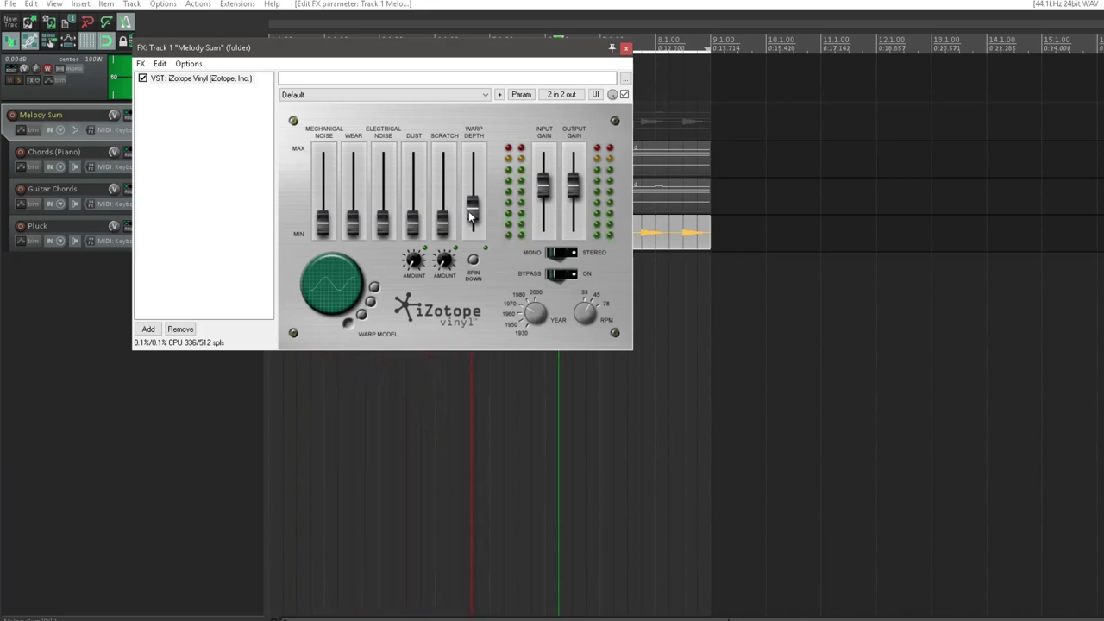
pyautogui.click(625, 47)
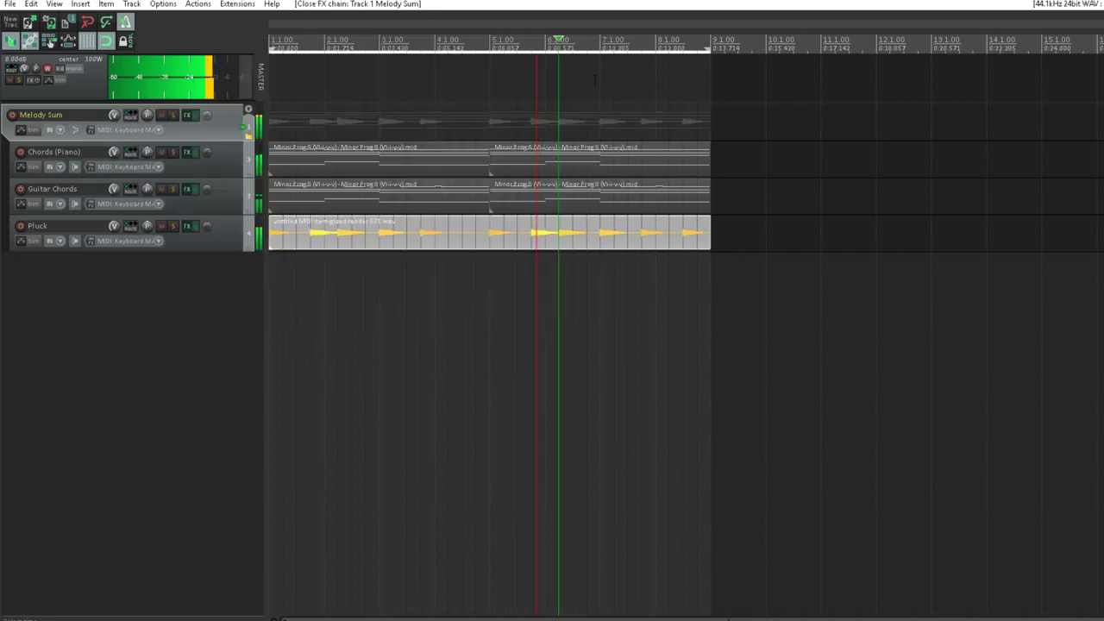
pyautogui.press('space')
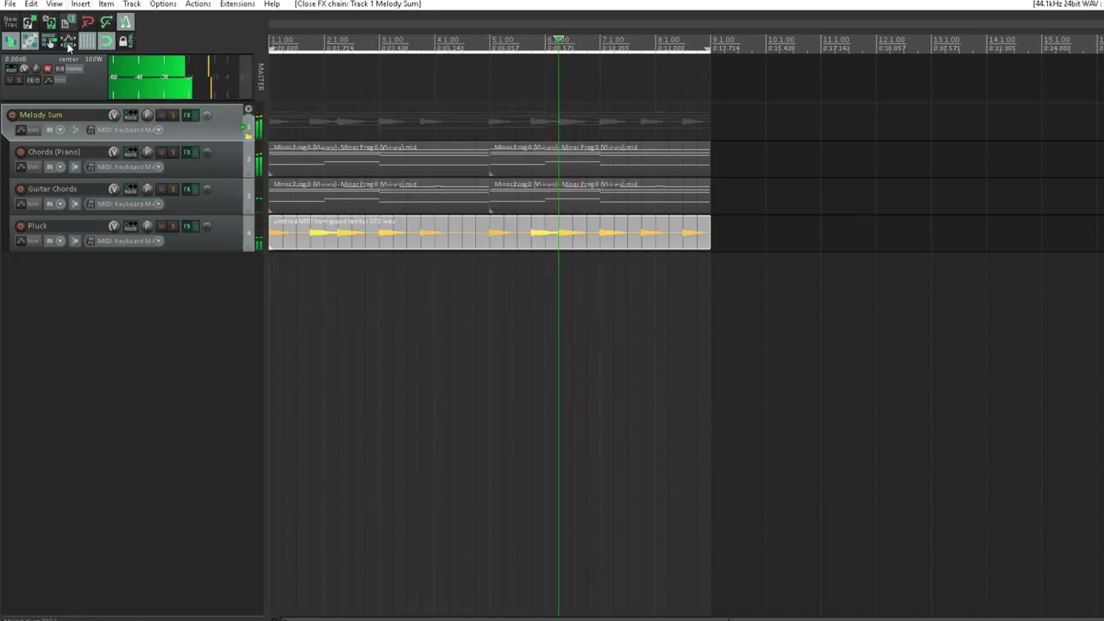
# Step: Add a new track named "Halftime" below Pluck and disarm its recording
pyautogui.click(107, 320)
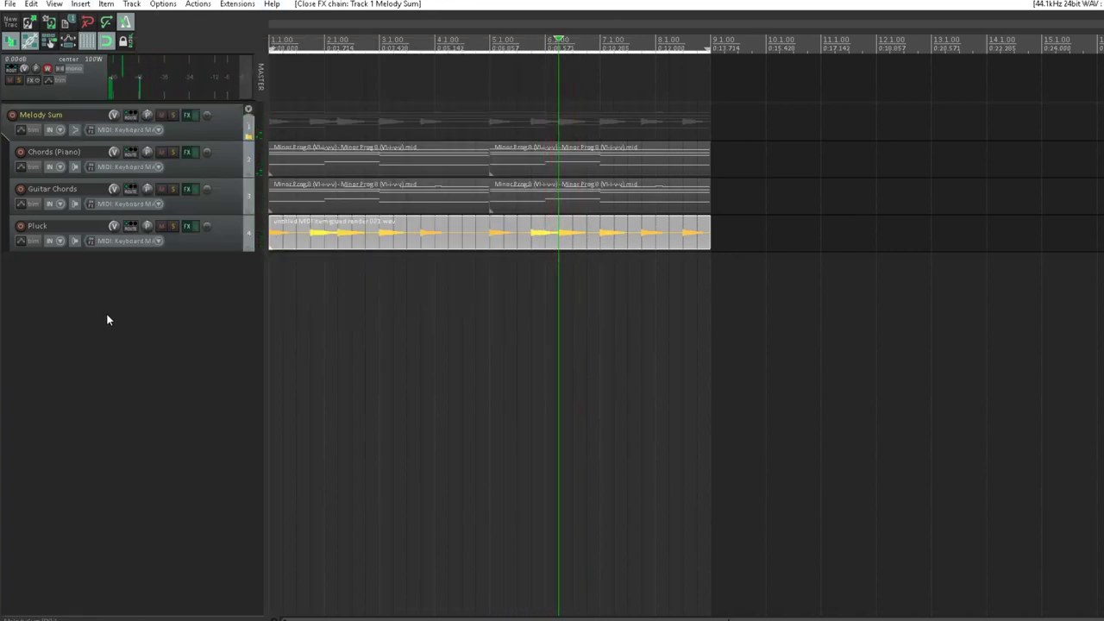
pyautogui.doubleClick(107, 320)
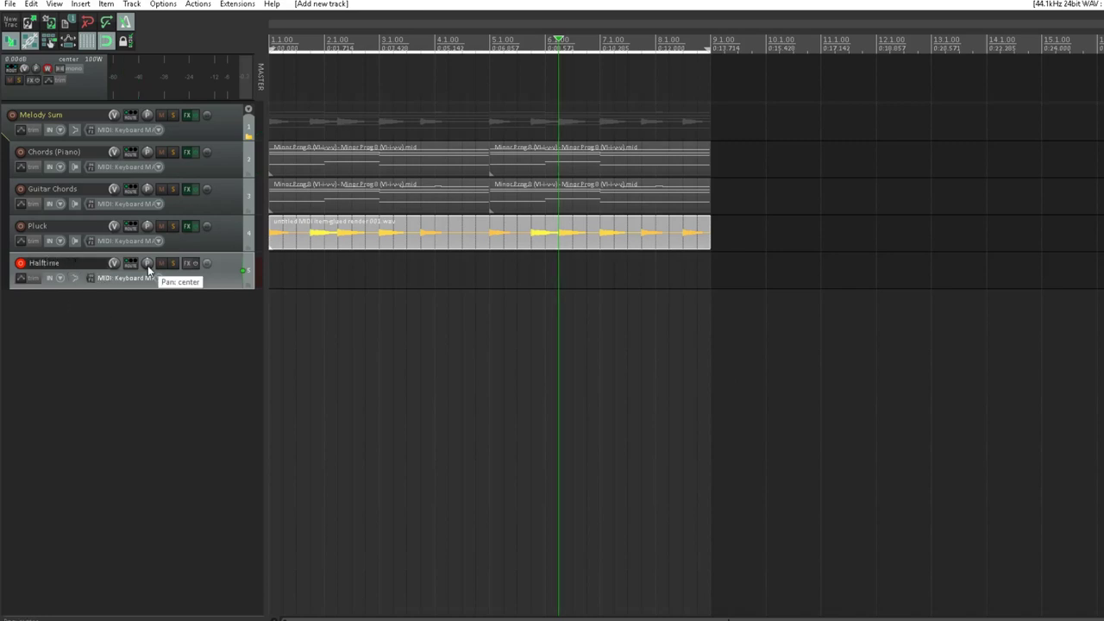
pyautogui.press('Return')
pyautogui.click(21, 264)
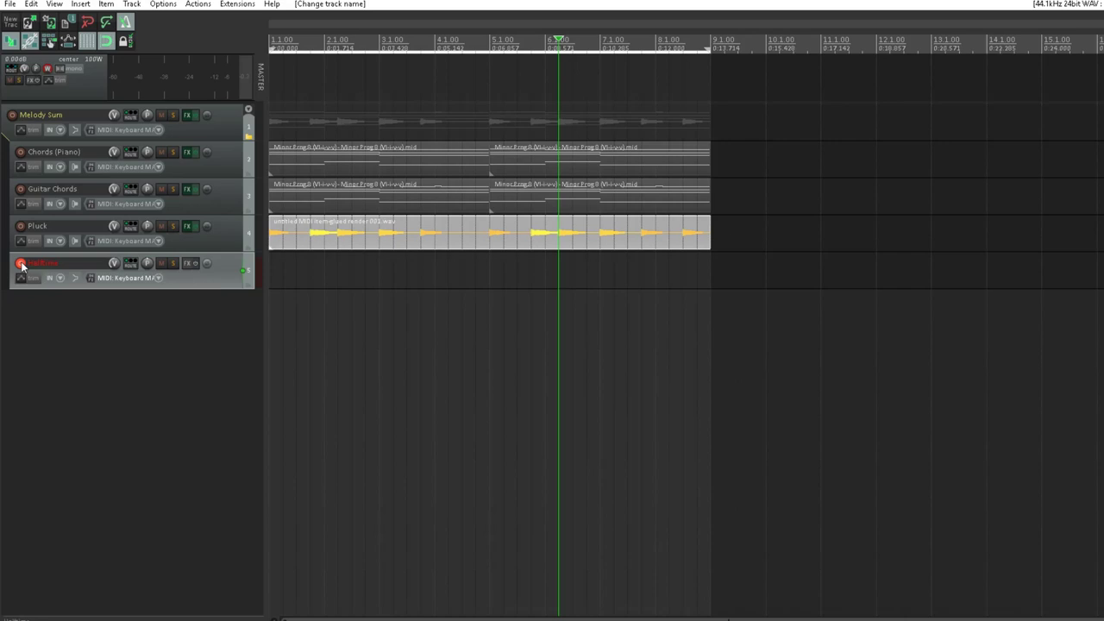
# Step: Move the low shelf band of ReaEQ on the Chords (Piano) track to 274.5 Hz
pyautogui.click(228, 167)
pyautogui.click(186, 153)
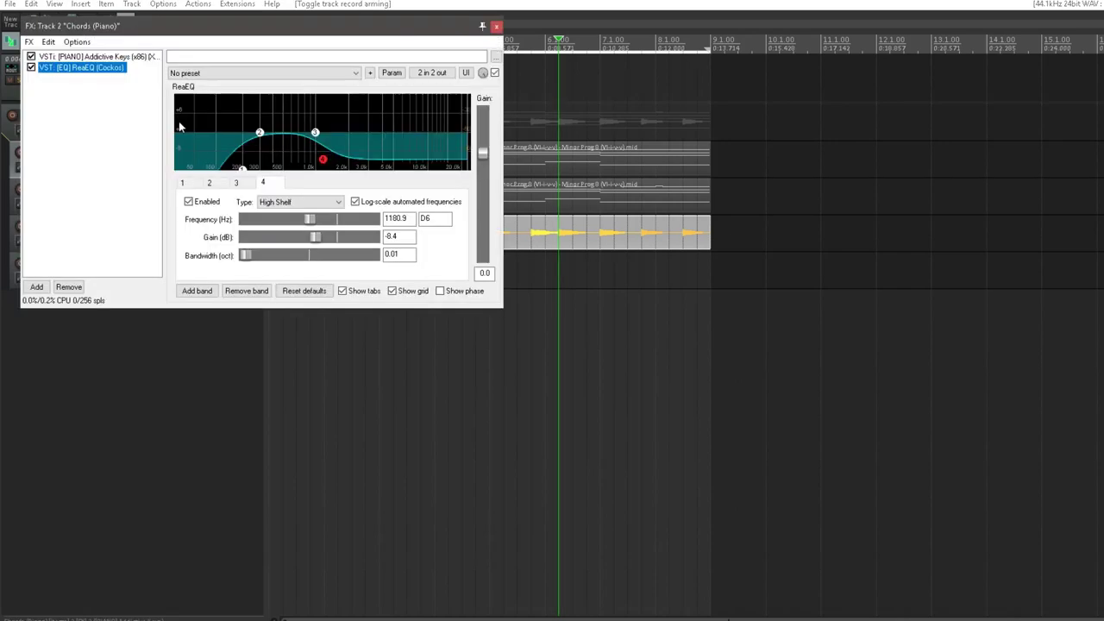
pyautogui.moveTo(248, 172); pyautogui.dragTo(257, 179)
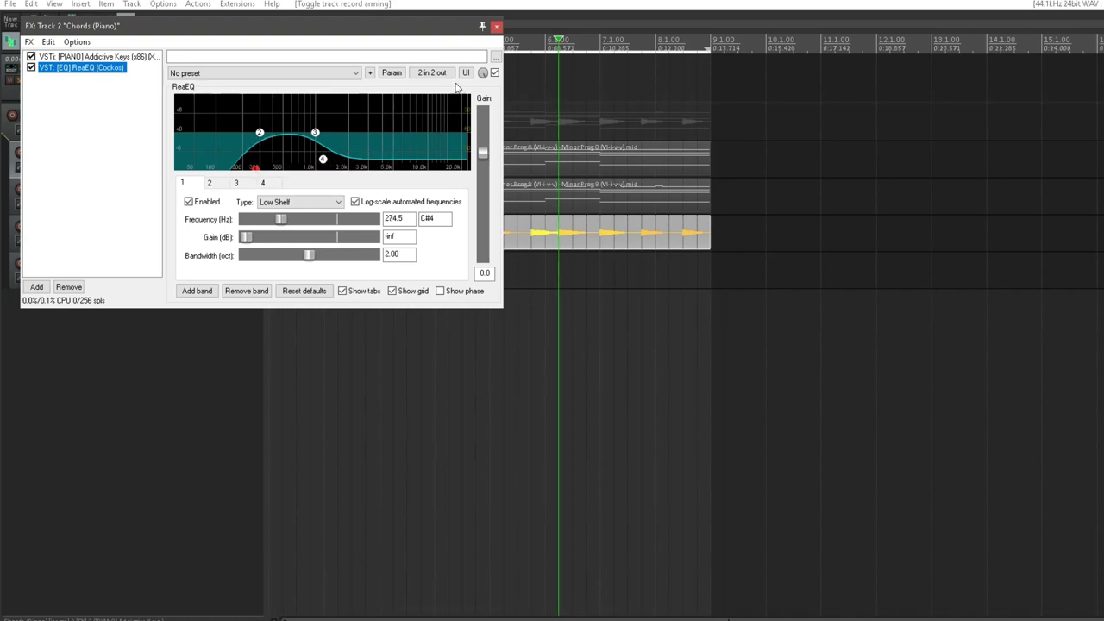
pyautogui.click(496, 27)
# Step: Add the HalfTime (Cableguys) effect to the Halftime track, keeping its default settings
pyautogui.click(197, 278)
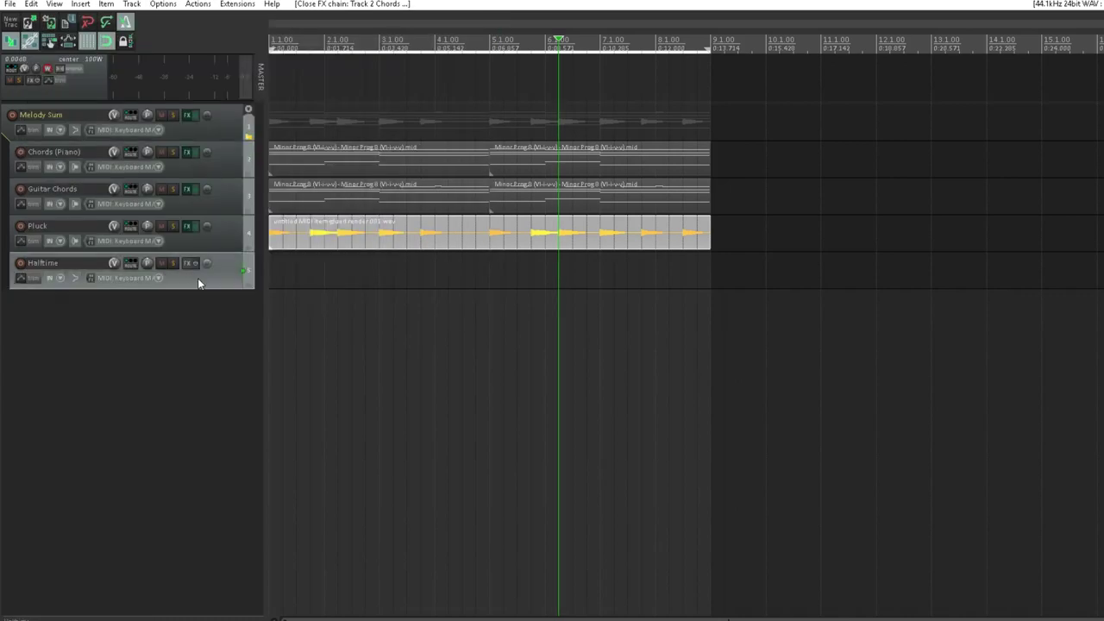
pyautogui.click(190, 265)
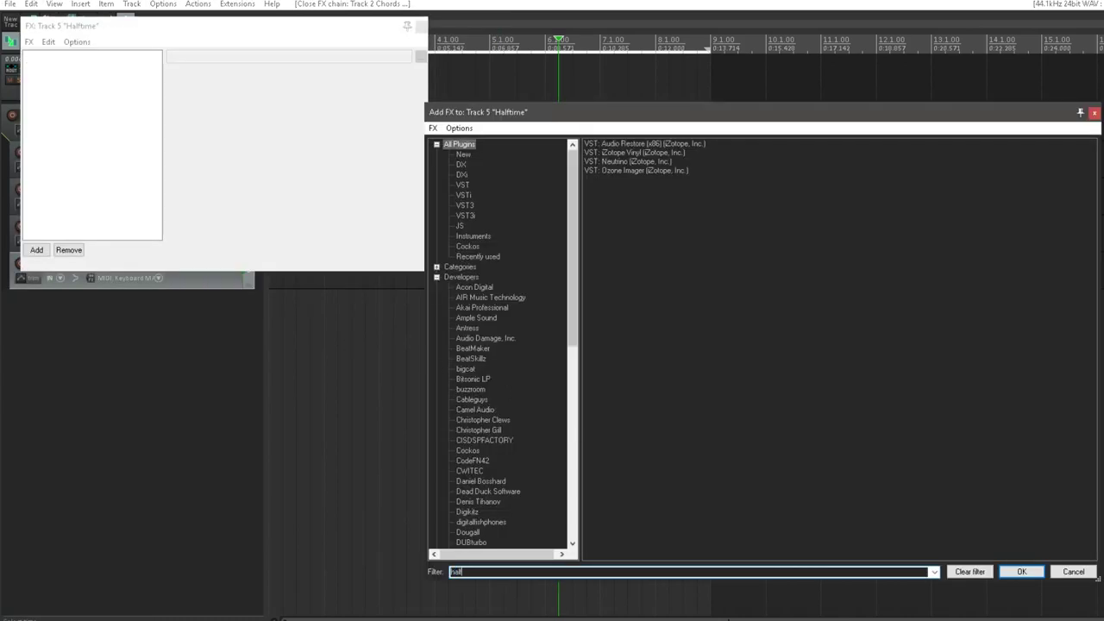
pyautogui.write('half')
pyautogui.click(652, 146)
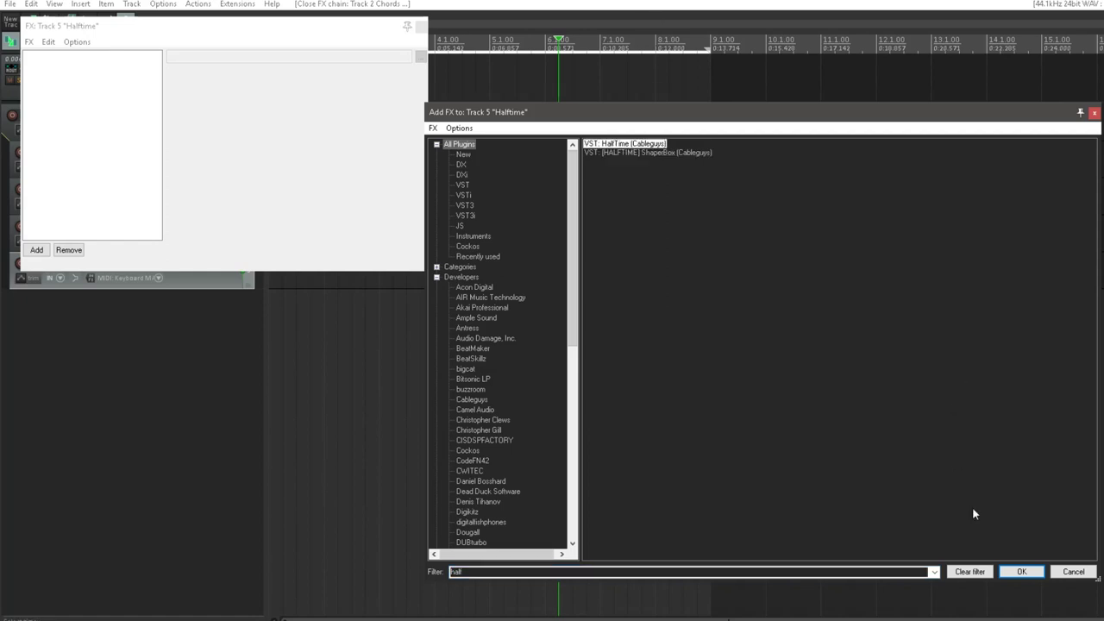
pyautogui.click(1021, 571)
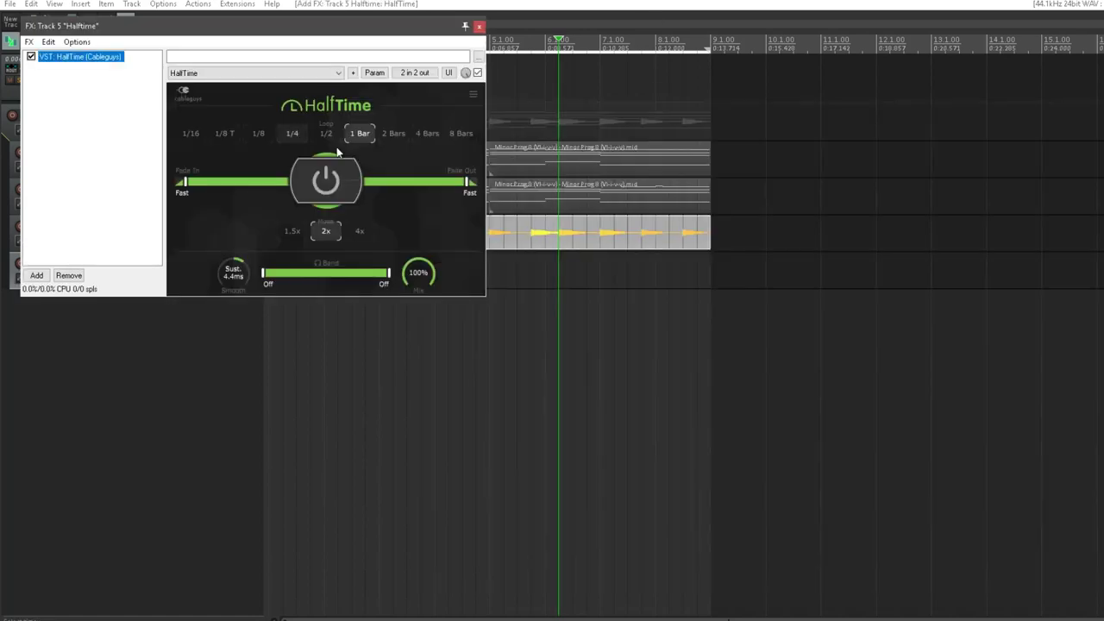
pyautogui.click(479, 29)
# Step: Create a send from the Chords (Piano) track to the Halftime track
pyautogui.click(211, 160)
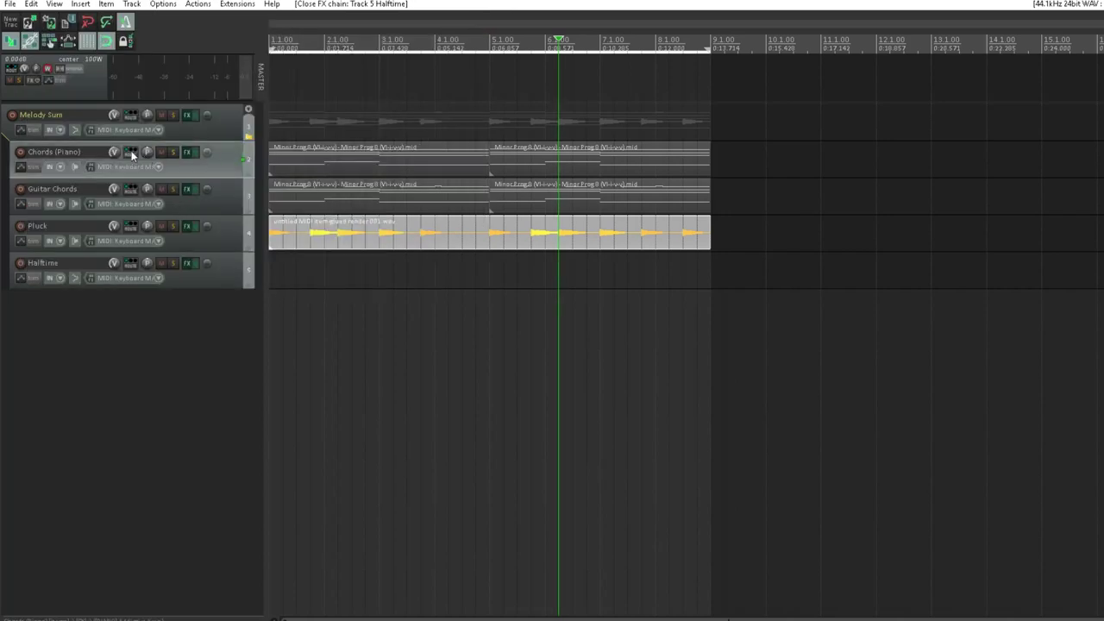
pyautogui.click(130, 152)
pyautogui.click(340, 246)
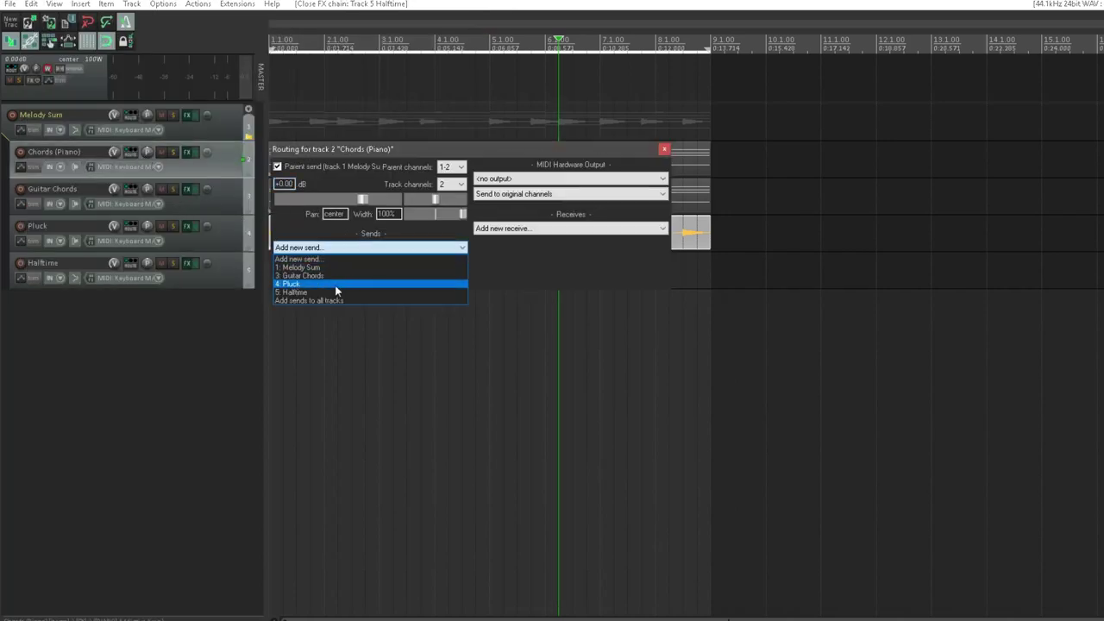
pyautogui.click(335, 289)
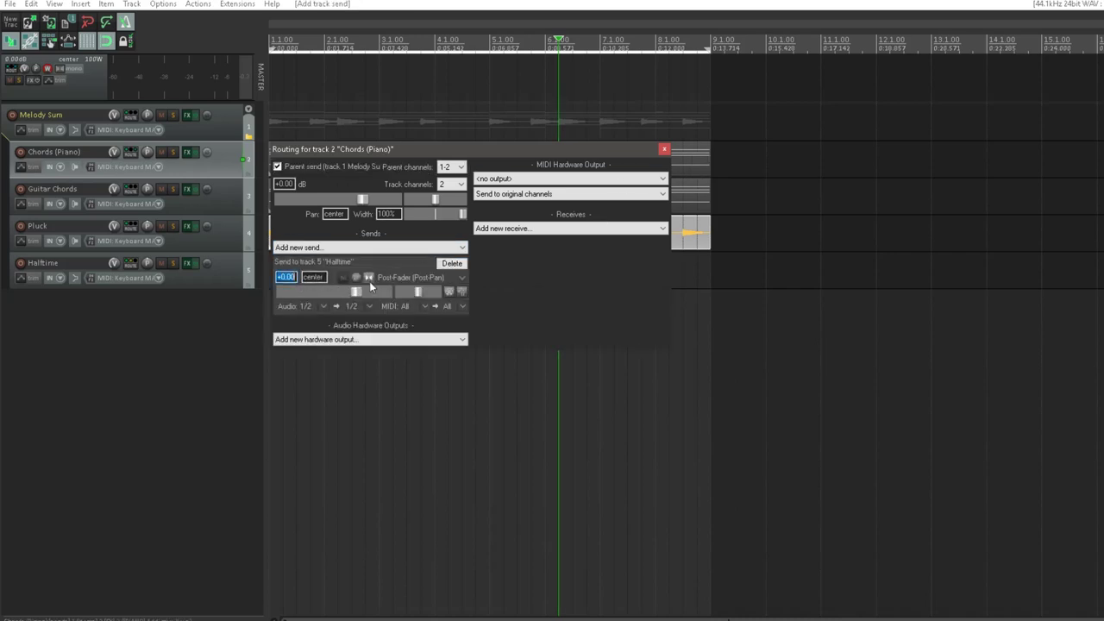
pyautogui.press('Escape')
# Step: Lower the piano's send to the Halftime track to about -15 dB during playback
pyautogui.press('space')
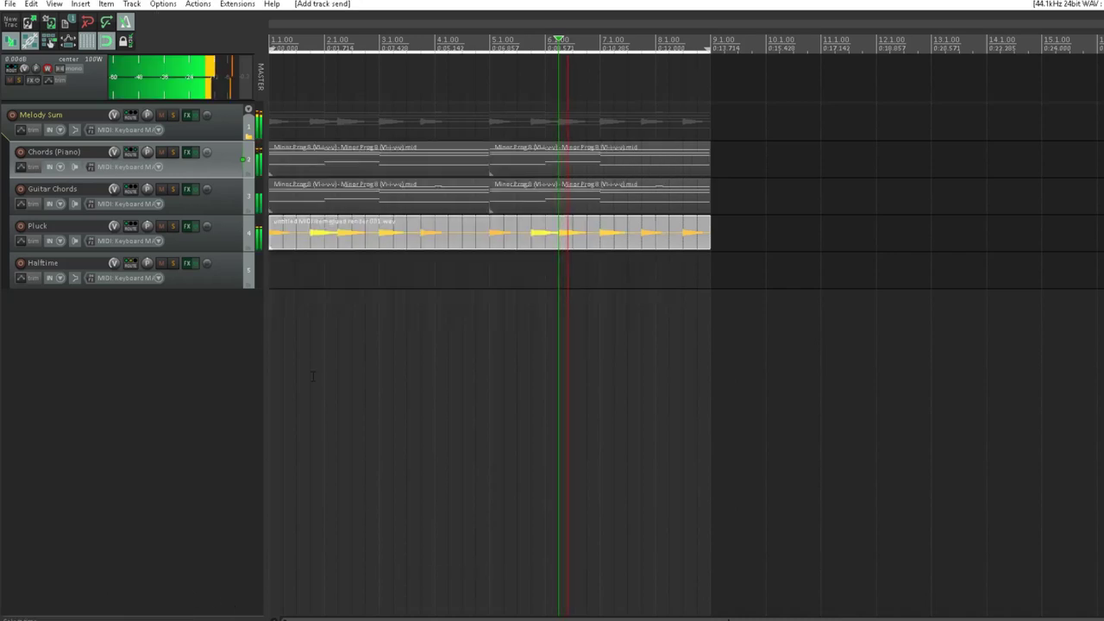
pyautogui.click(129, 152)
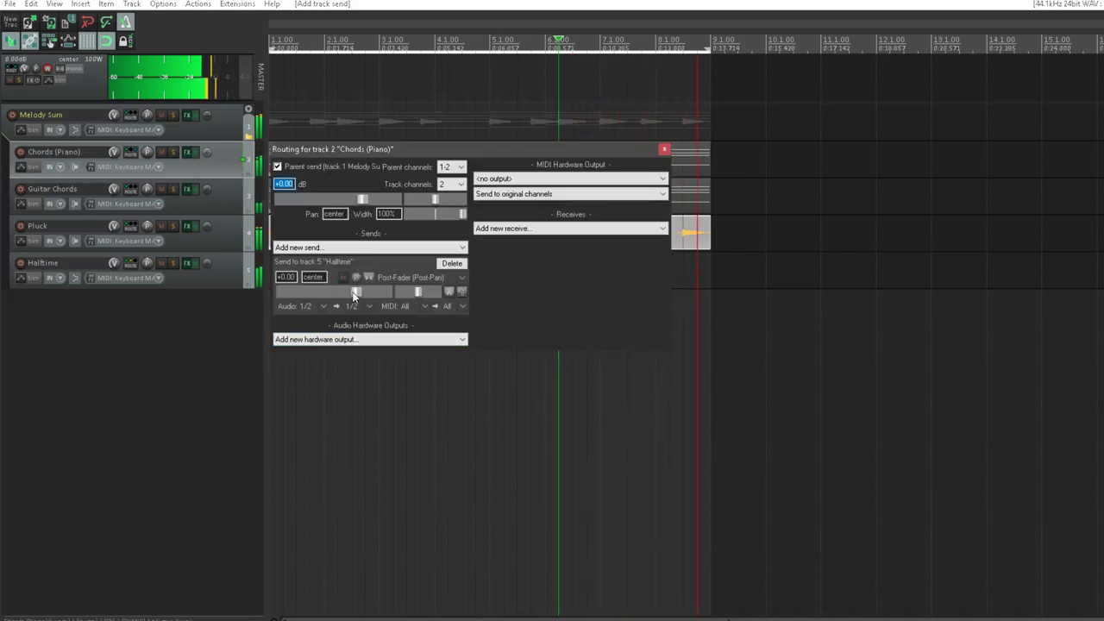
pyautogui.moveTo(357, 293); pyautogui.dragTo(326, 296)
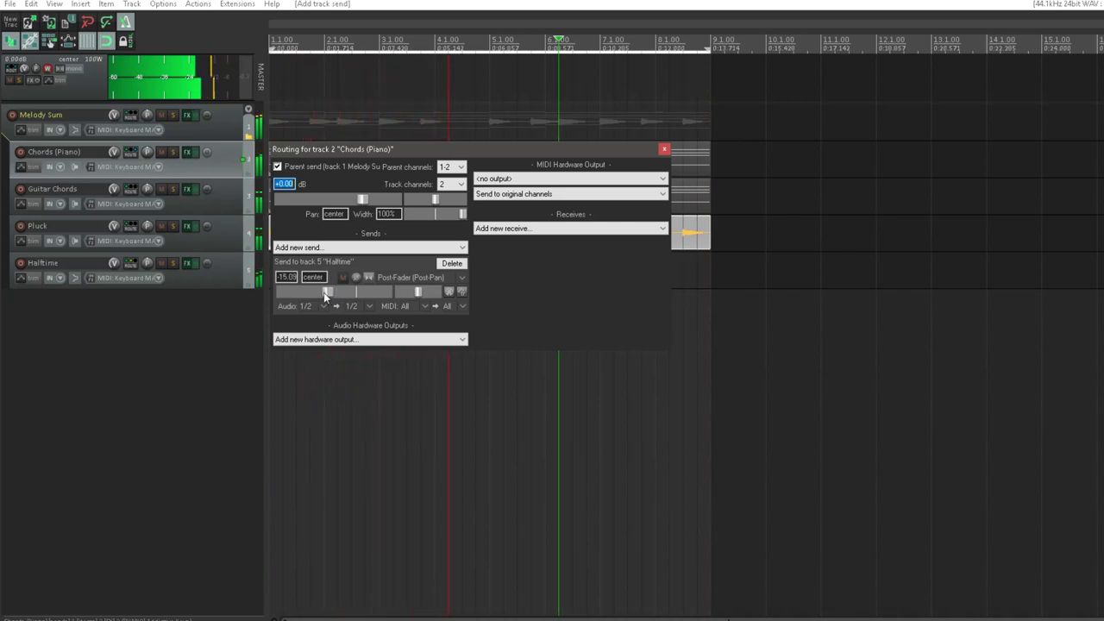
pyautogui.click(664, 151)
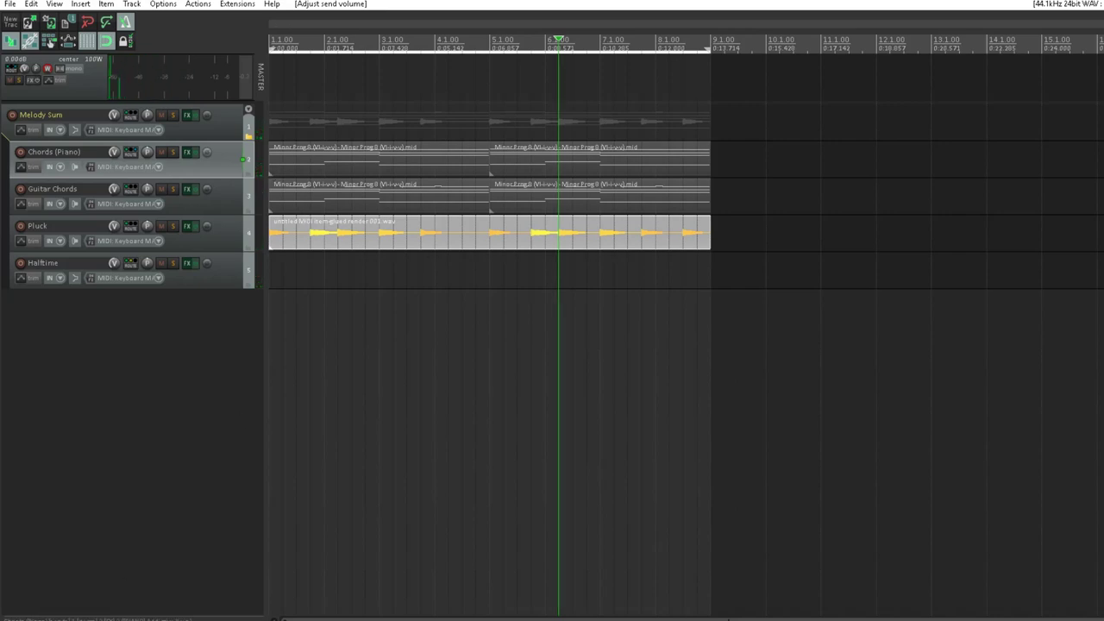
# Step: Play the loop from the start and compare the Melody Sum folder with its effects bypassed and enabled
pyautogui.press('Home')
pyautogui.press('space')
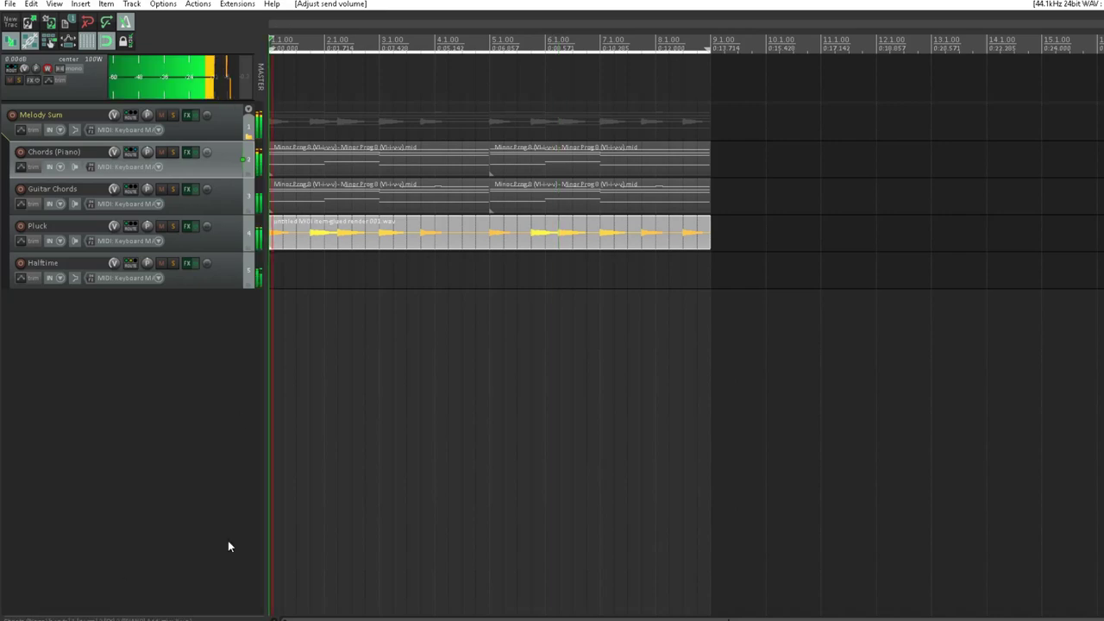
pyautogui.click(206, 115)
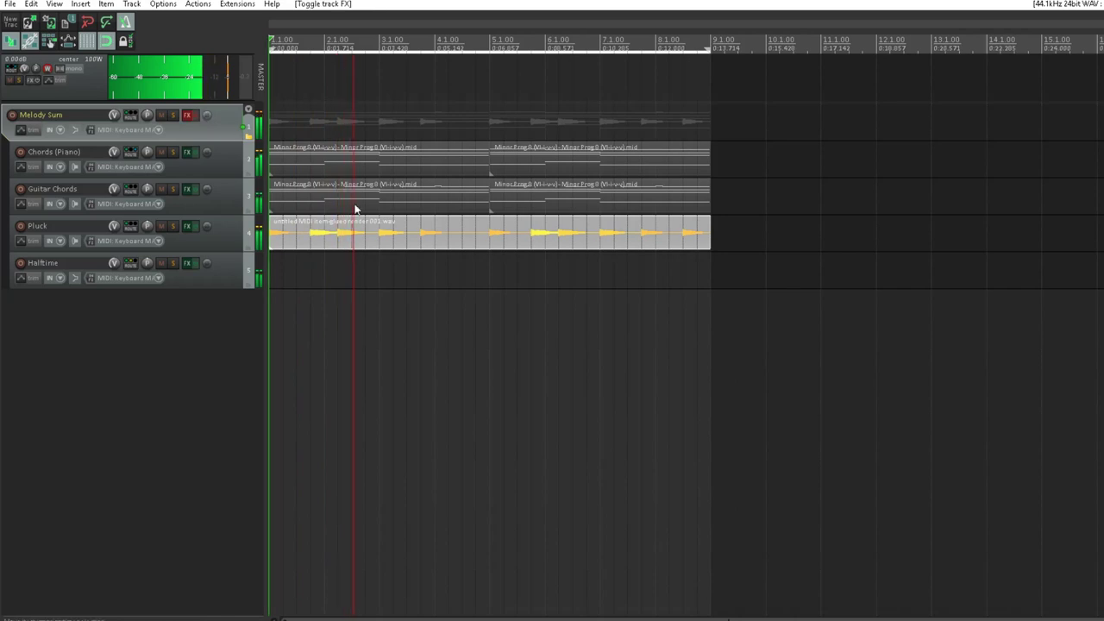
pyautogui.click(189, 114)
pyautogui.press('space')
pyautogui.press('space')
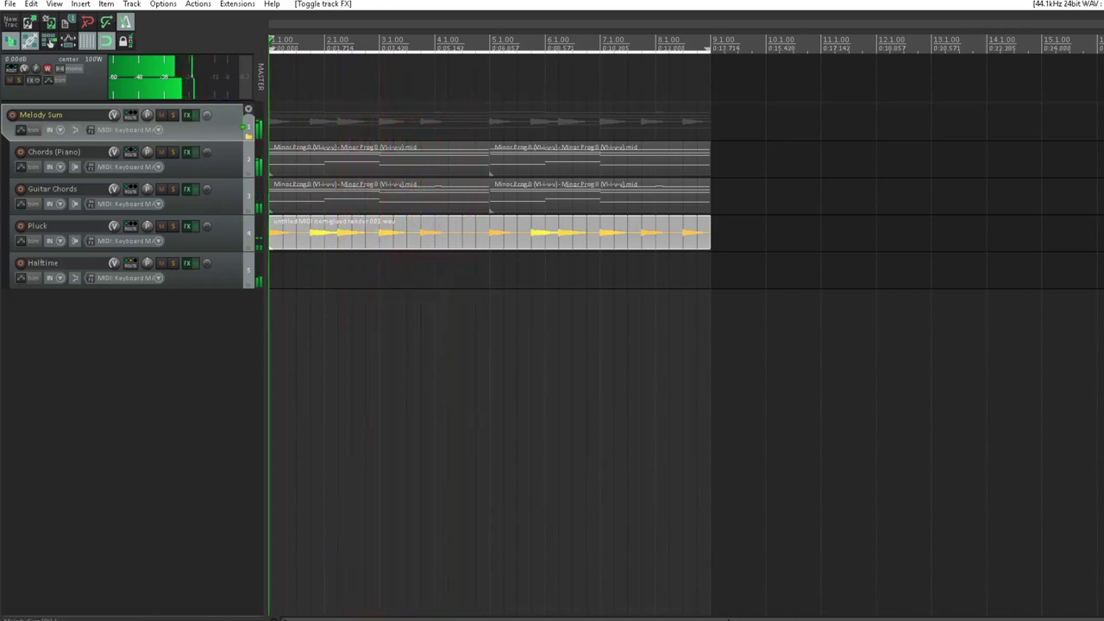
# Step: Rename the Halftime track to "Halftime Send"
pyautogui.doubleClick(79, 262)
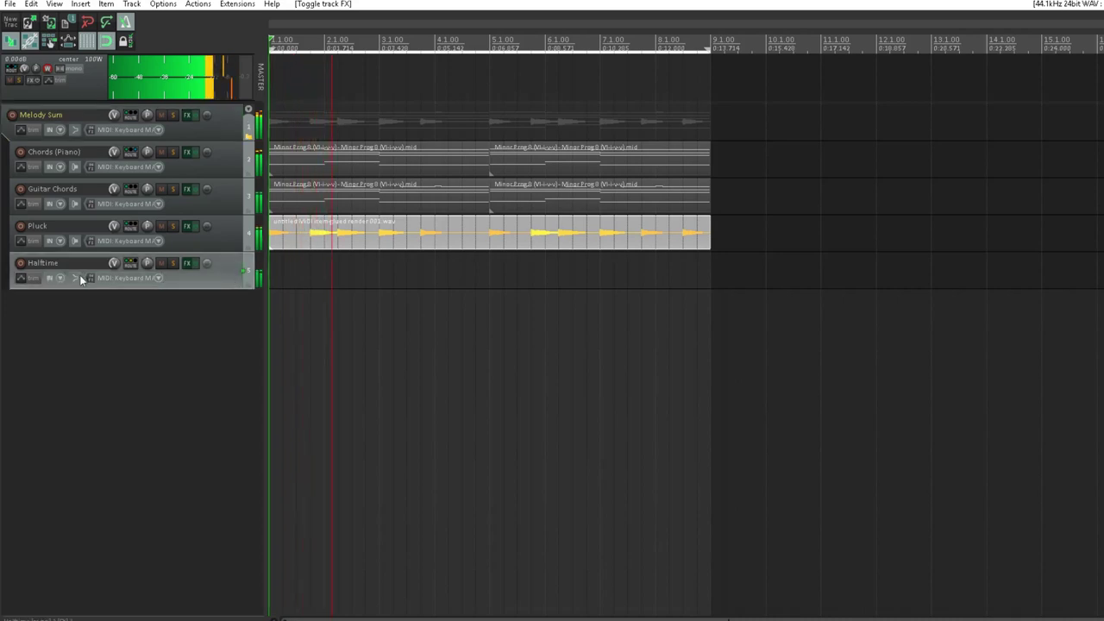
pyautogui.press('End')
pyautogui.write('Send')
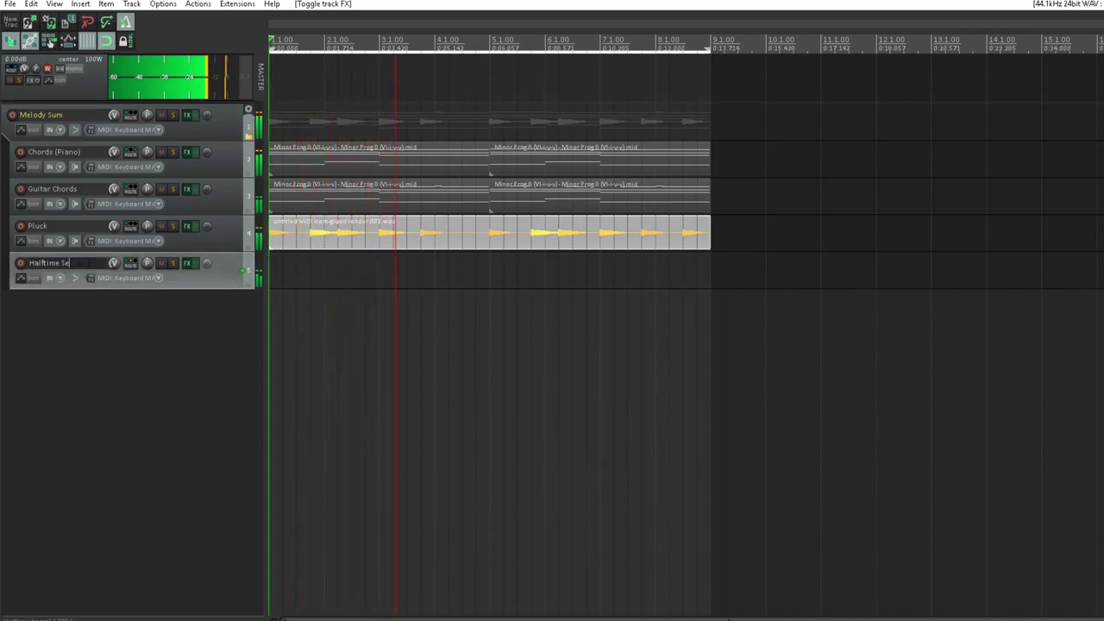
pyautogui.press('Return')
pyautogui.click(132, 325)
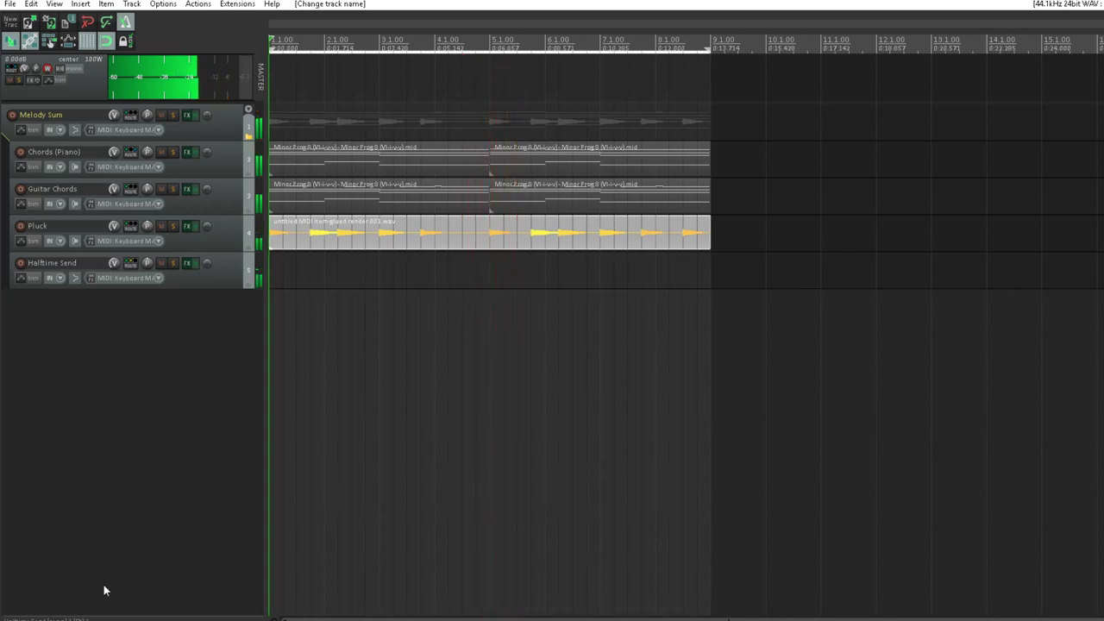
# Step: Stop playback and browse to the Kicks folder of MY SOUNDS FOR KITS in the Media Explorer
pyautogui.press('space')
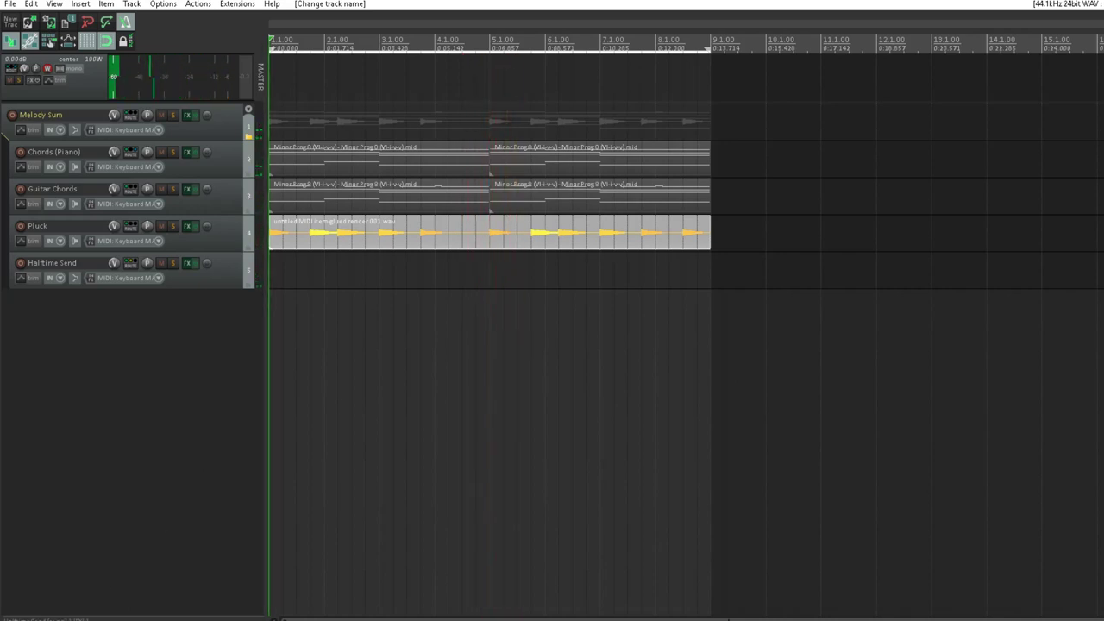
pyautogui.hotkey('ctrl', 'alt', 'x')
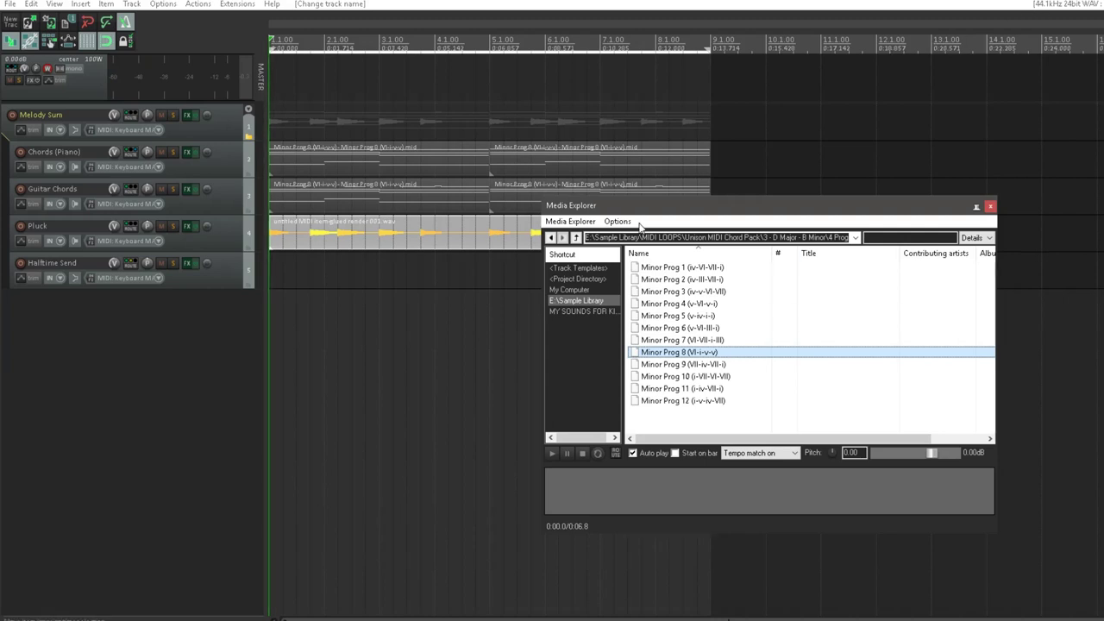
pyautogui.moveTo(641, 221); pyautogui.dragTo(646, 187)
pyautogui.click(607, 268)
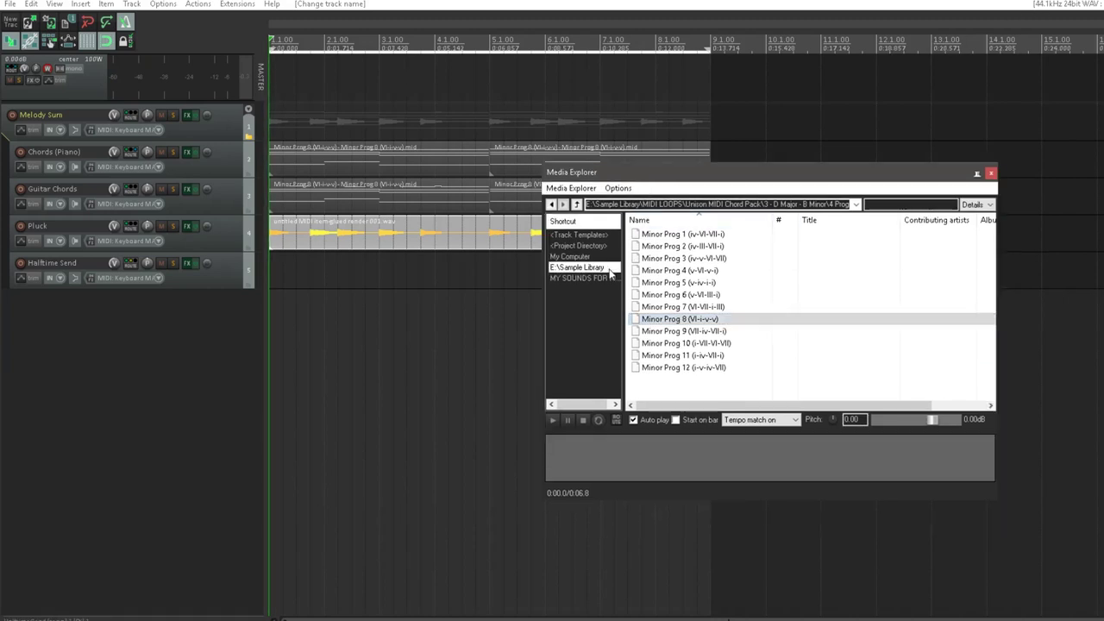
pyautogui.doubleClick(661, 295)
pyautogui.click(661, 297)
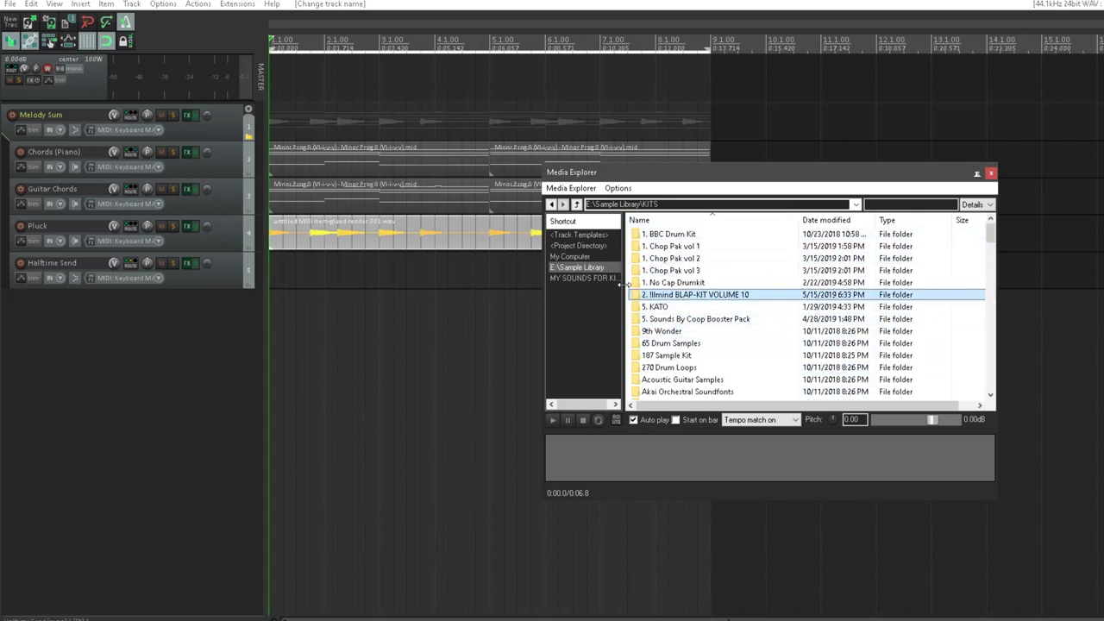
pyautogui.click(583, 277)
pyautogui.doubleClick(670, 257)
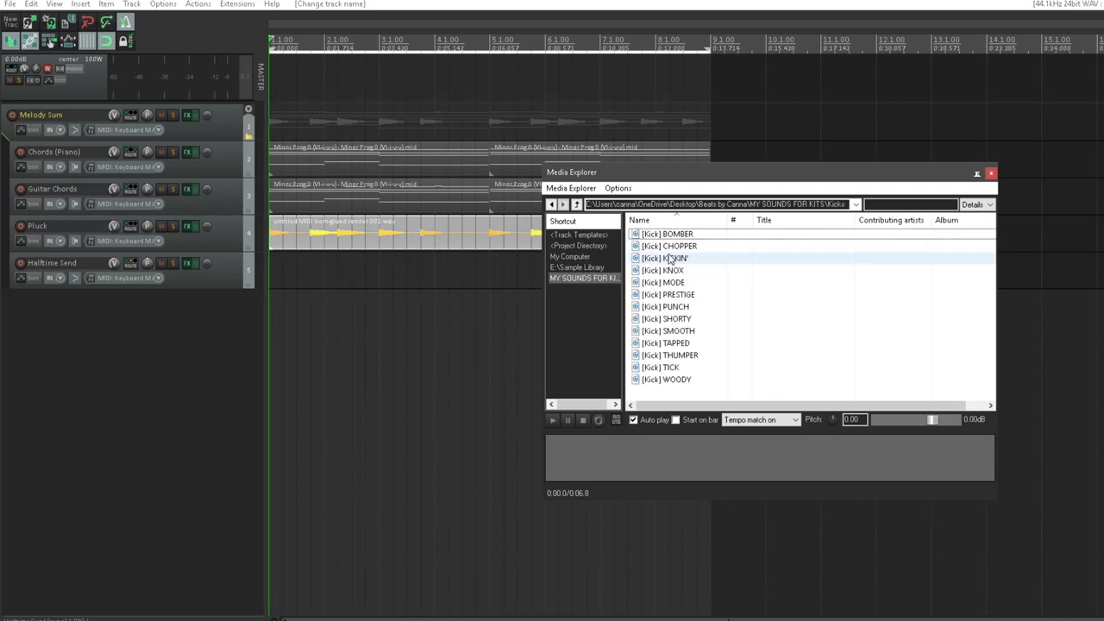
# Step: Audition the kick samples one after another from BOMBER through WOODY
pyautogui.click(668, 234)
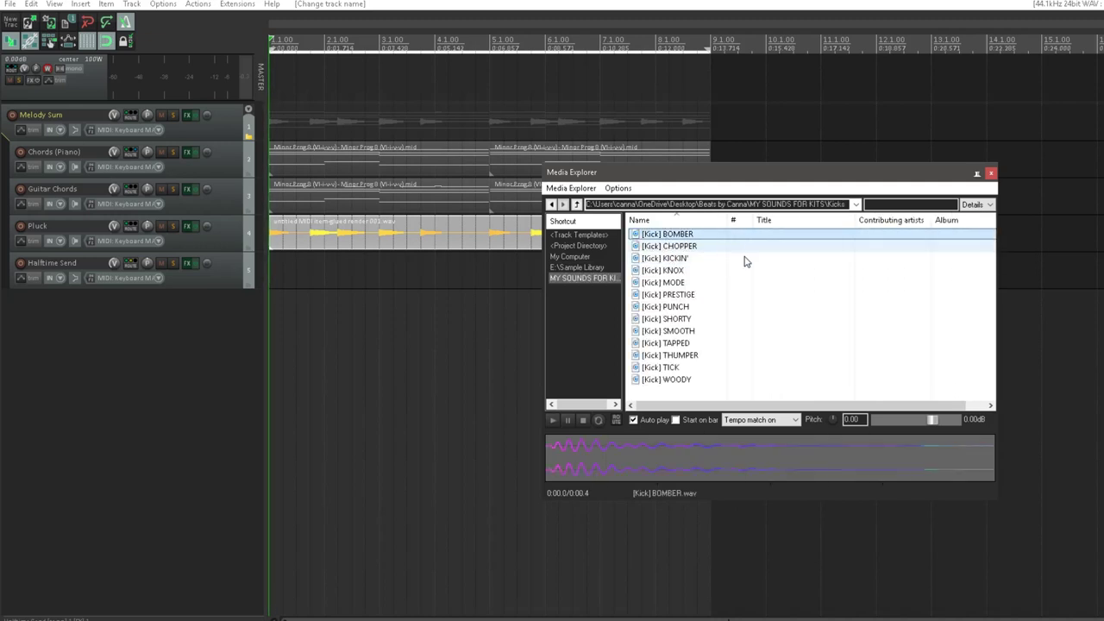
pyautogui.click(708, 247)
pyautogui.click(703, 258)
pyautogui.click(677, 270)
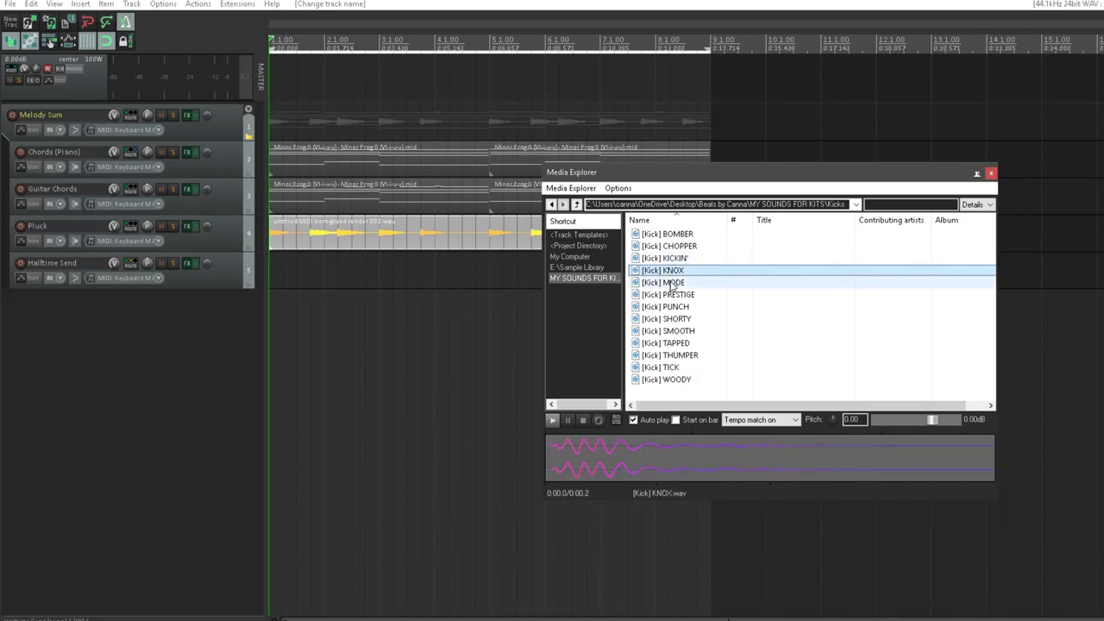
pyautogui.click(671, 283)
pyautogui.click(671, 294)
pyautogui.click(671, 307)
pyautogui.click(671, 319)
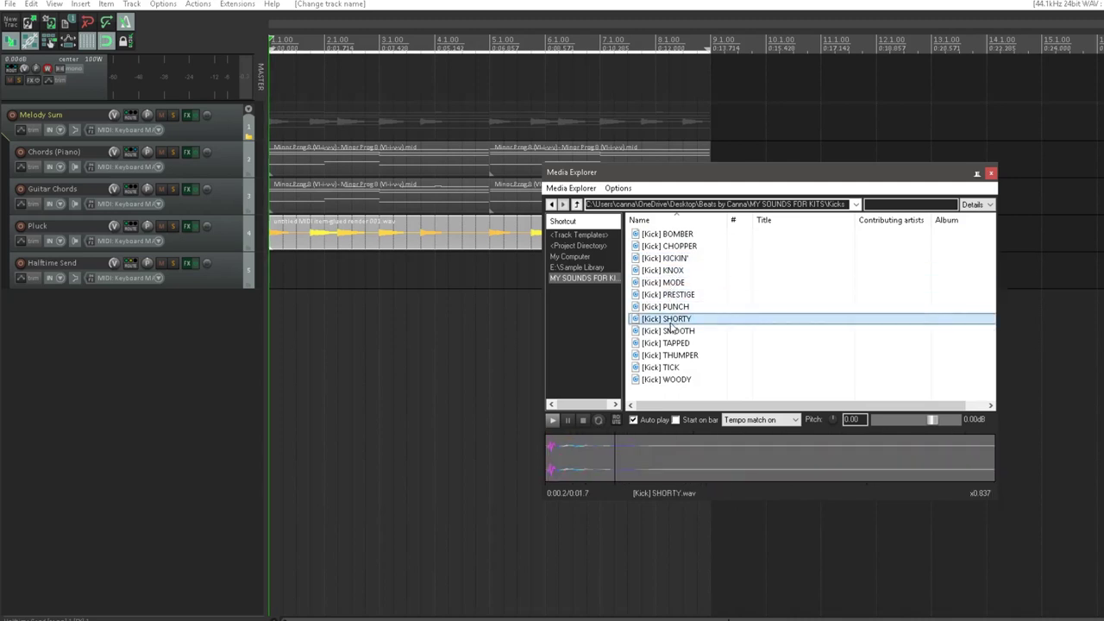
pyautogui.click(671, 331)
pyautogui.click(671, 343)
pyautogui.click(671, 354)
pyautogui.click(671, 368)
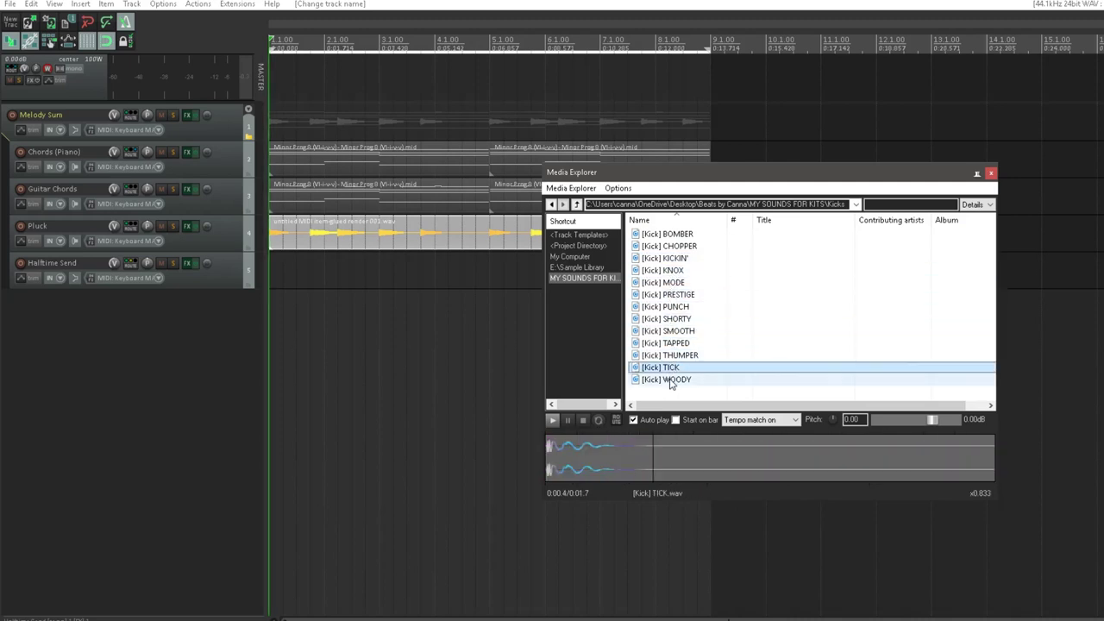
pyautogui.click(671, 385)
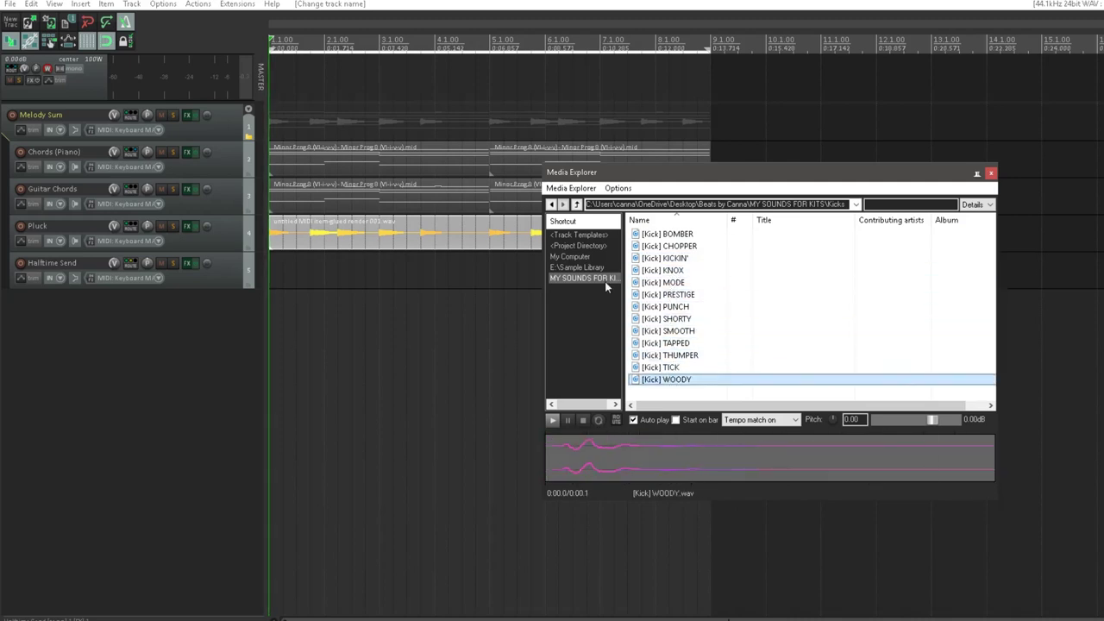
# Step: Compare the TICK and WOODY kick samples again
pyautogui.click(674, 370)
pyautogui.click(674, 385)
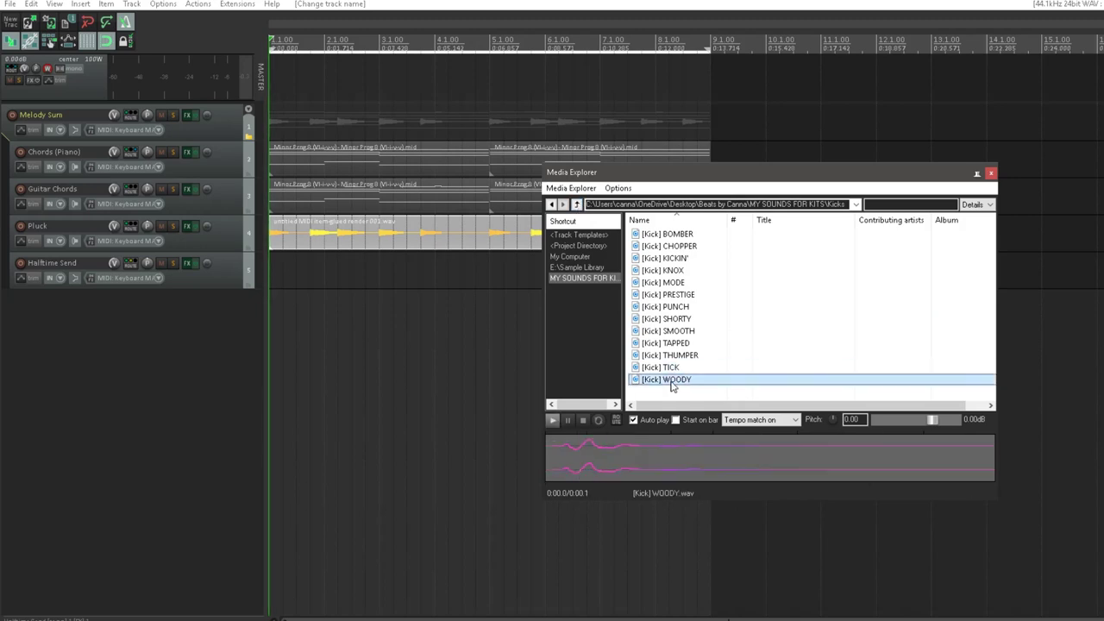
pyautogui.click(673, 367)
pyautogui.click(673, 380)
# Step: Leave the personal sounds folder and browse the Sample Library's KITS to the sample folder inside 1. No Cap Drumkit
pyautogui.click(576, 203)
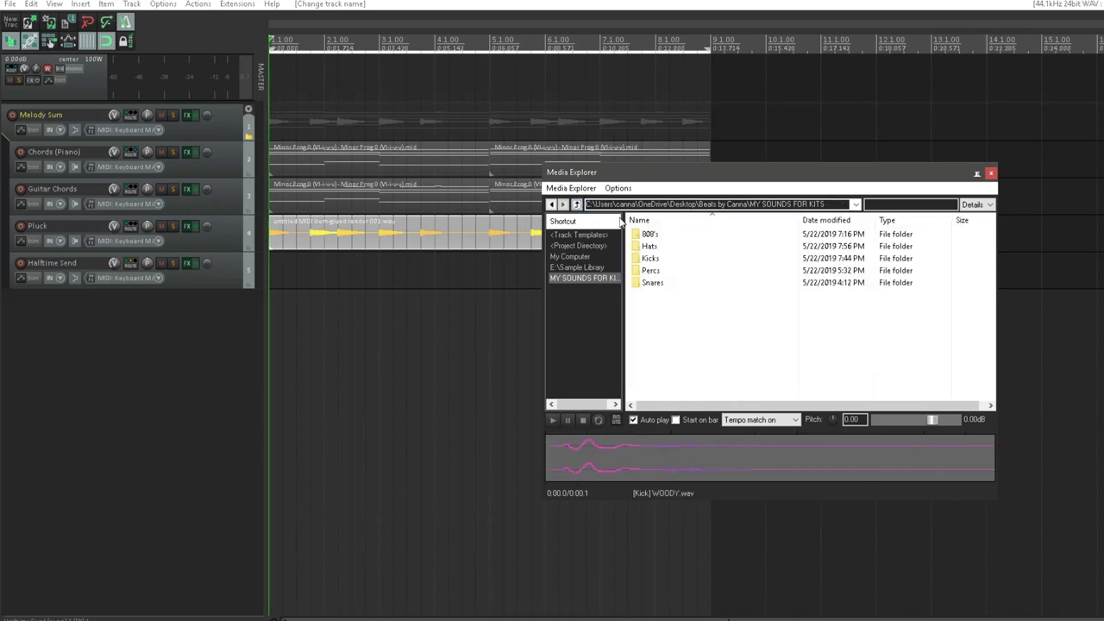
pyautogui.click(650, 270)
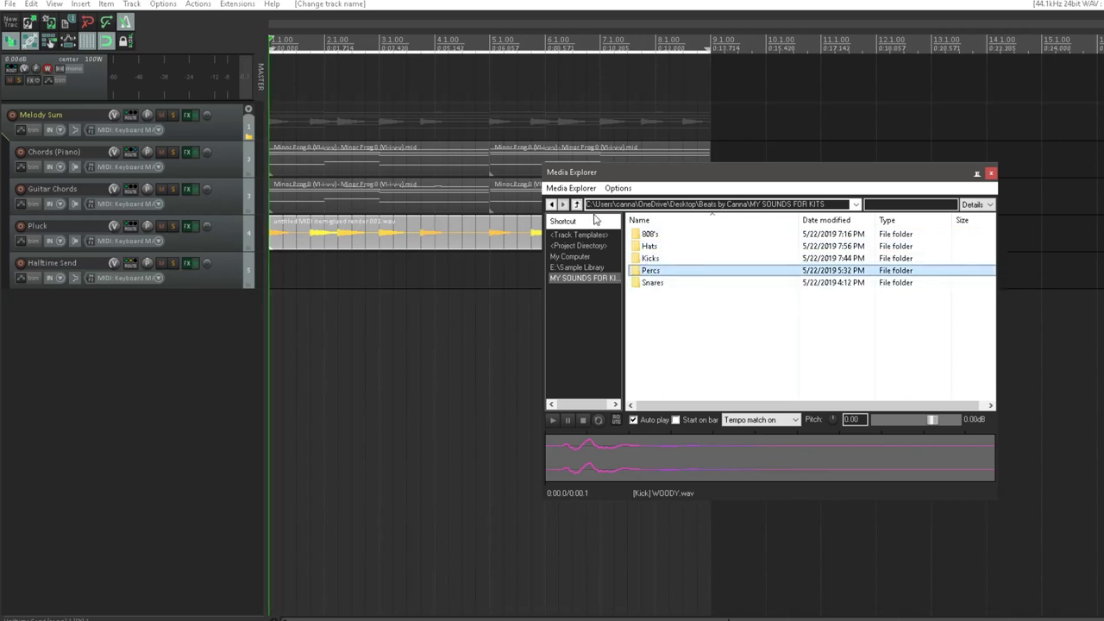
pyautogui.click(577, 204)
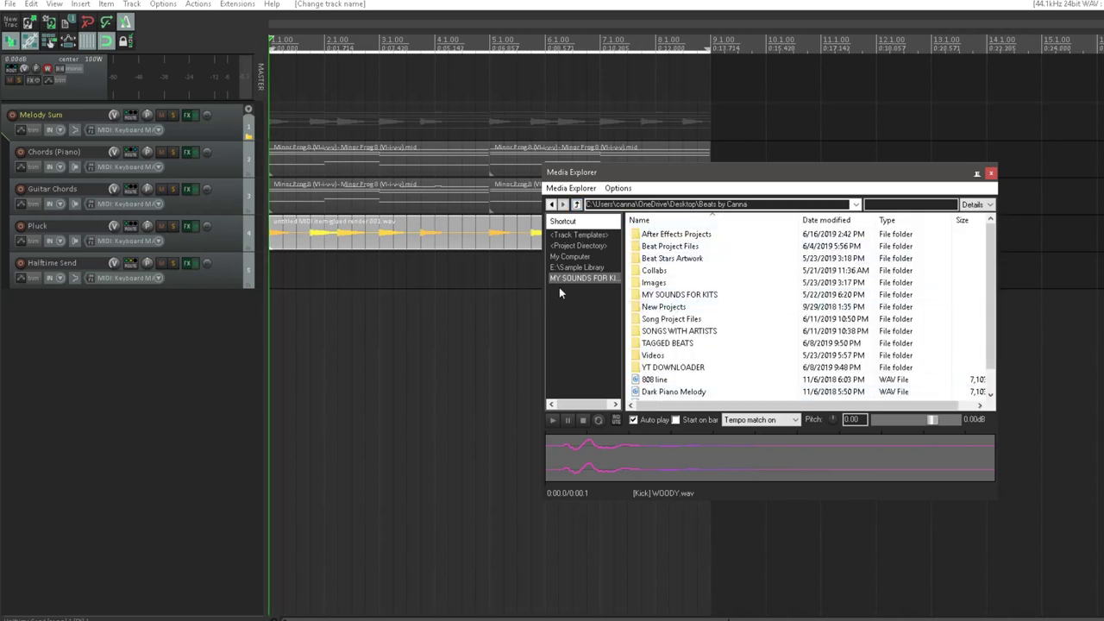
pyautogui.click(595, 268)
pyautogui.click(662, 284)
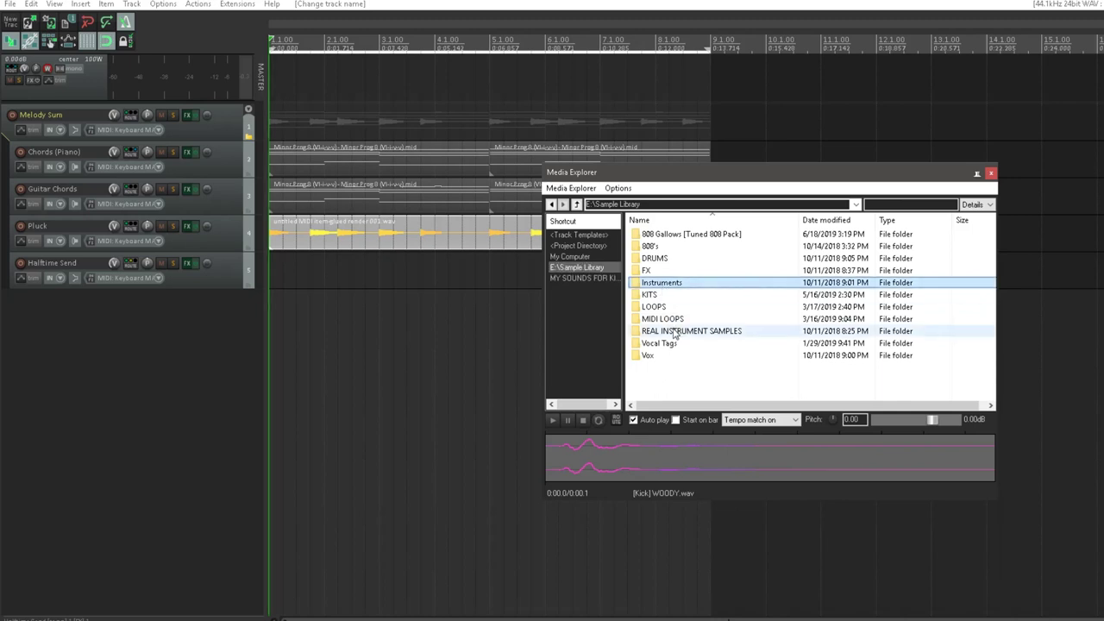
pyautogui.doubleClick(664, 296)
pyautogui.doubleClick(664, 282)
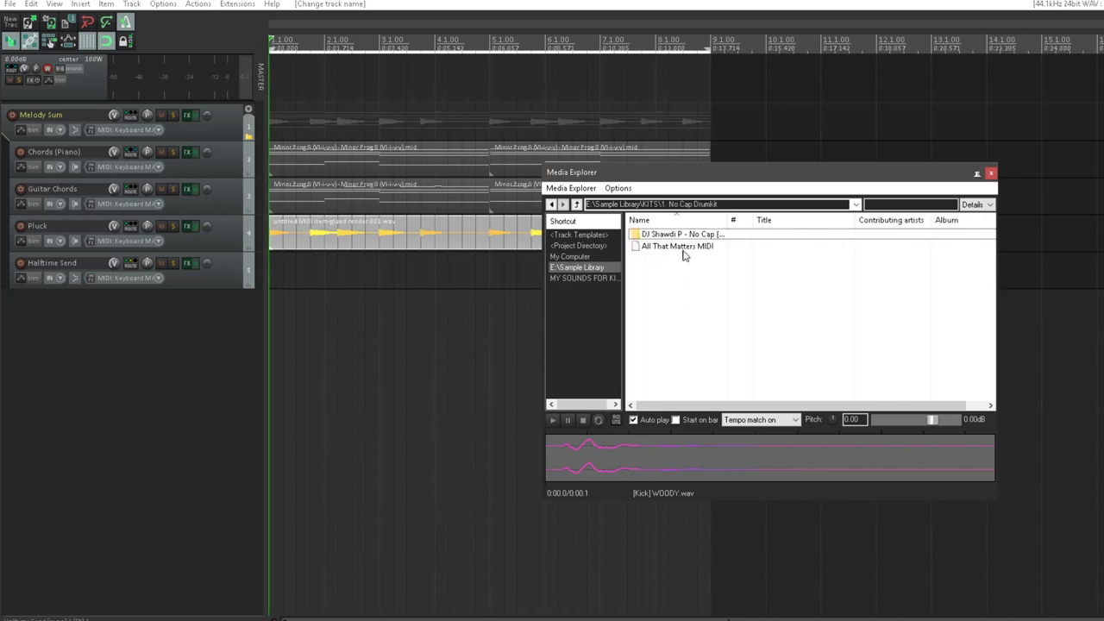
pyautogui.doubleClick(672, 241)
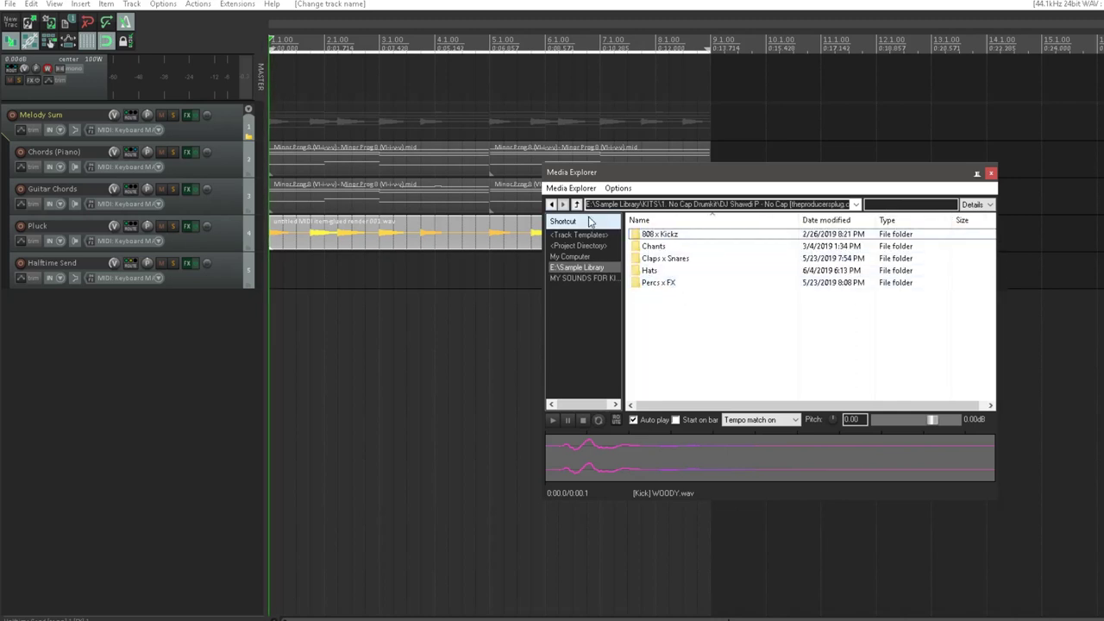
pyautogui.click(576, 205)
pyautogui.doubleClick(677, 235)
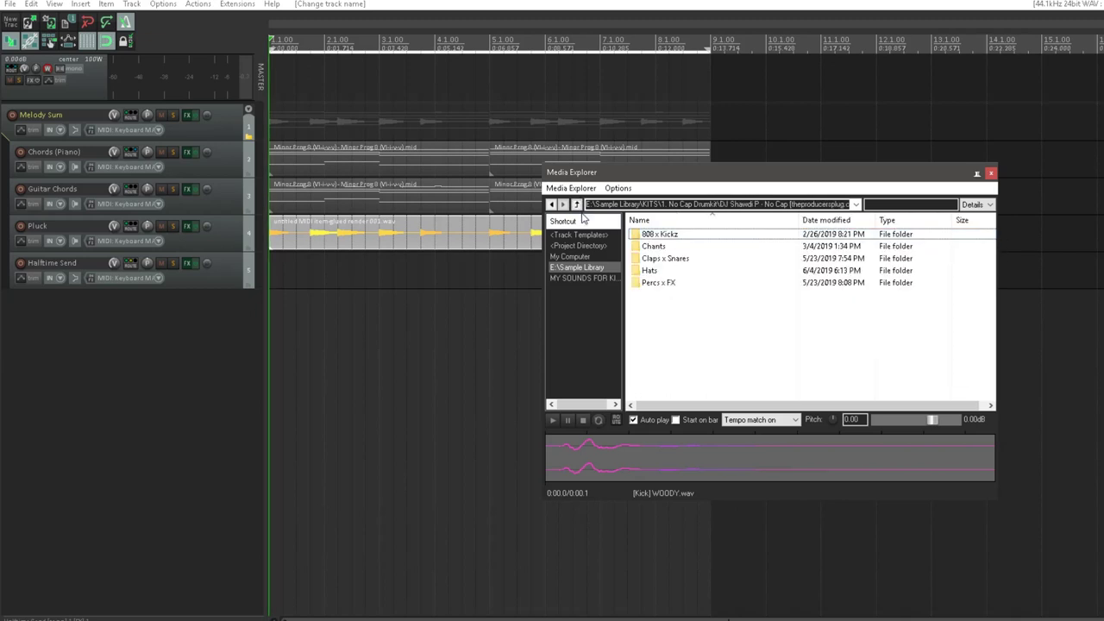
pyautogui.click(576, 205)
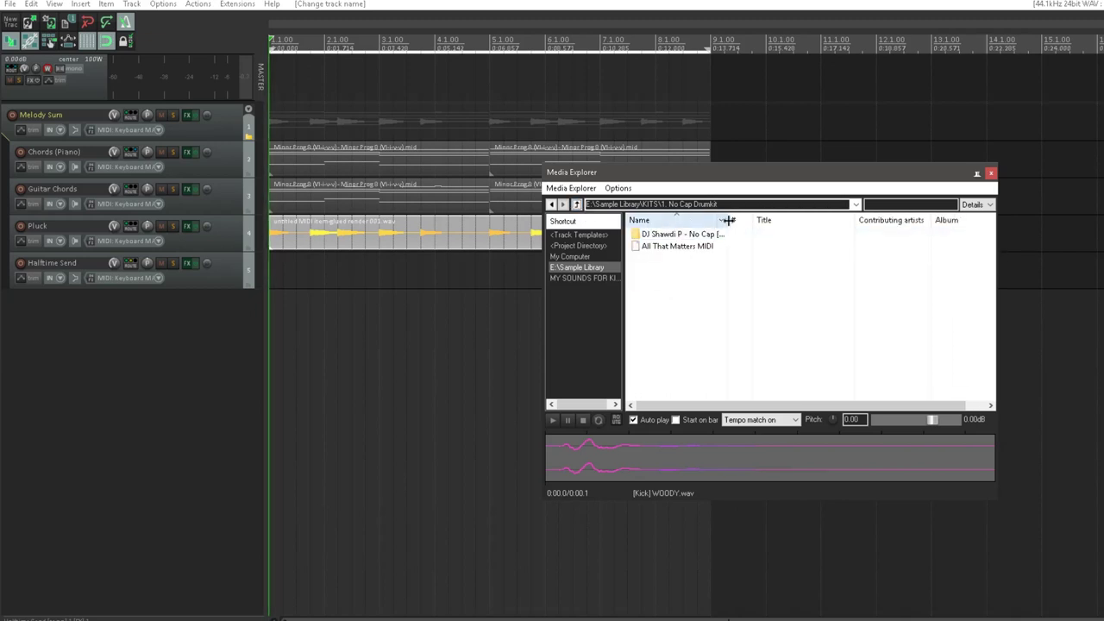
pyautogui.moveTo(729, 220); pyautogui.dragTo(771, 221)
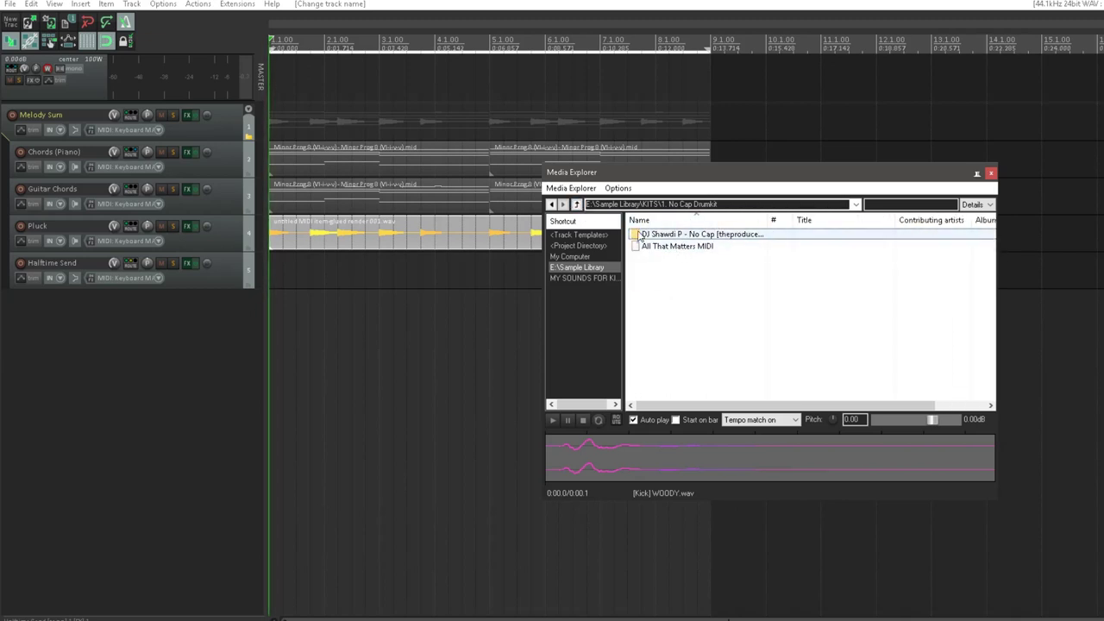
pyautogui.click(576, 204)
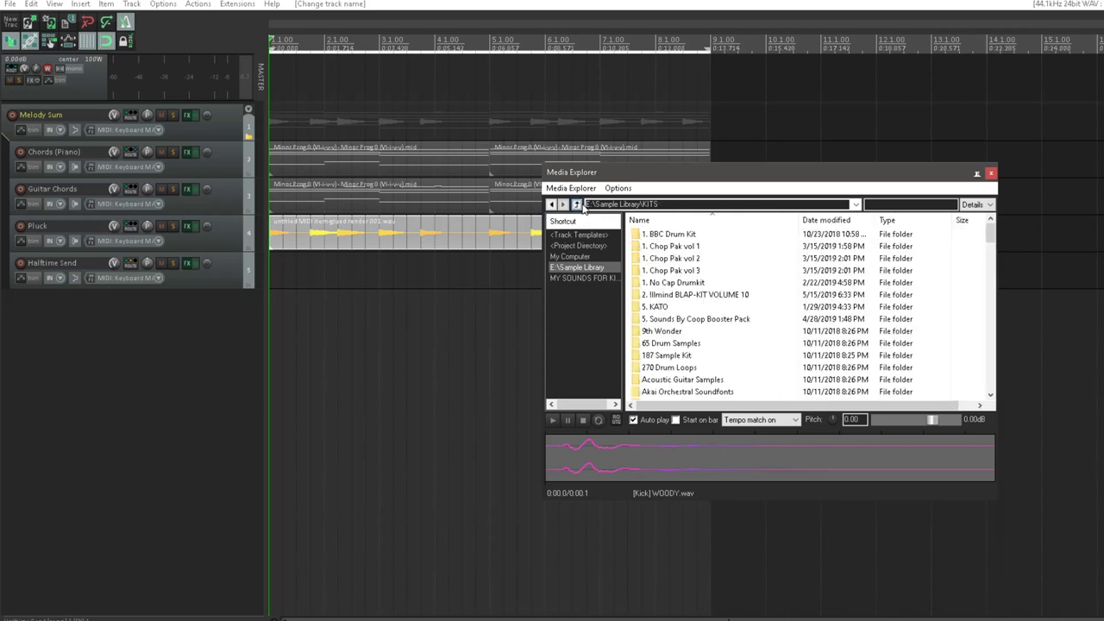
pyautogui.doubleClick(677, 283)
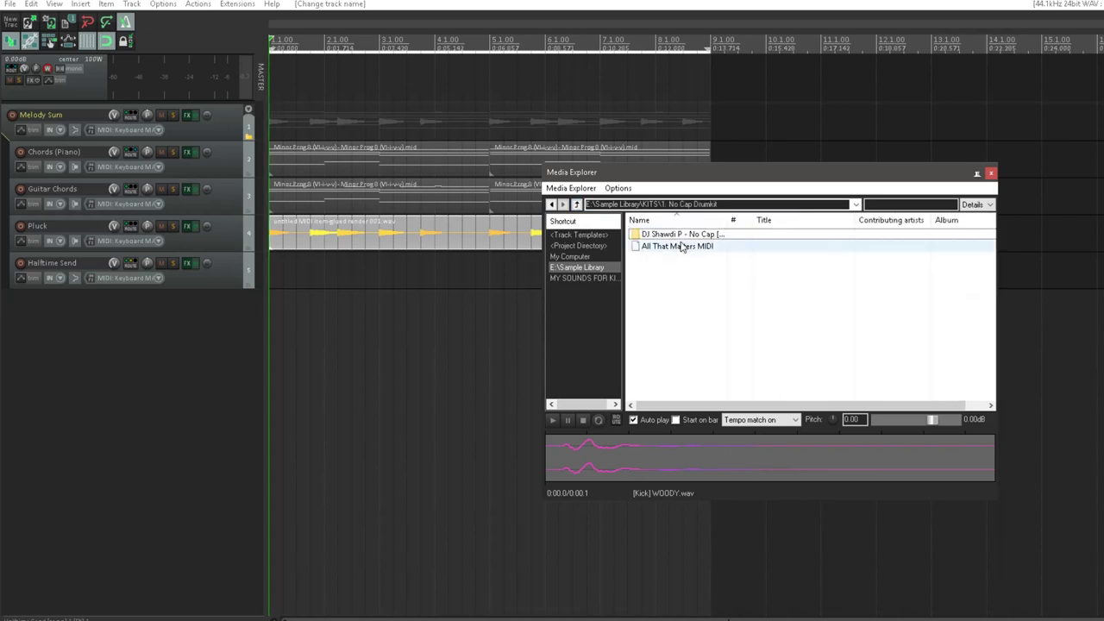
pyautogui.doubleClick(680, 235)
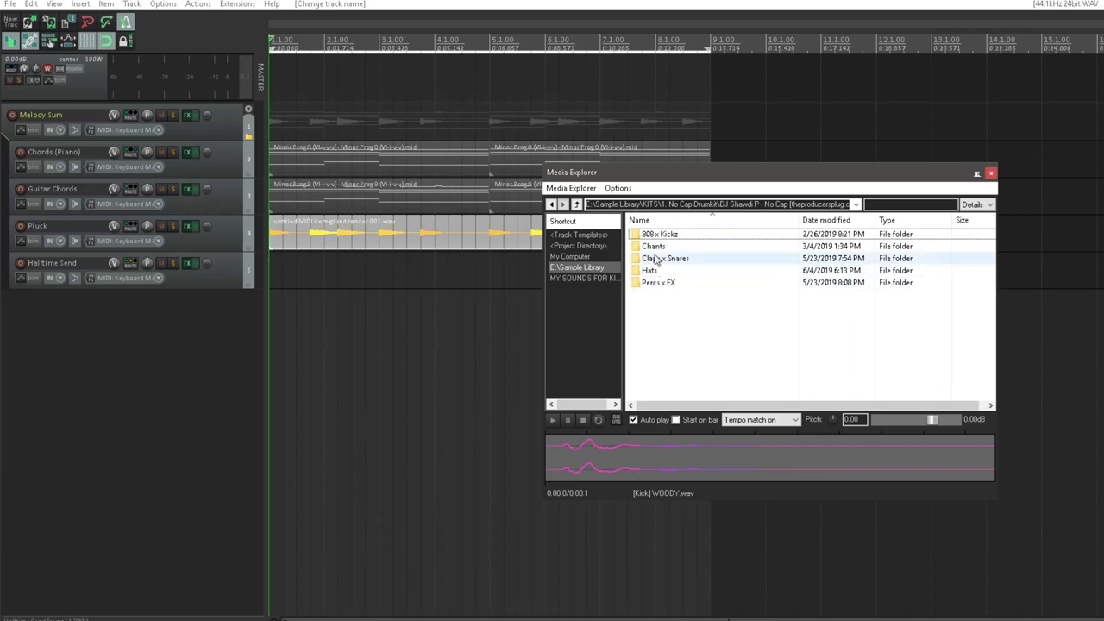
# Step: Open the 808 x Kickz folder and audition the High End, Knock and Lil Rack kicks
pyautogui.doubleClick(660, 234)
pyautogui.click(664, 320)
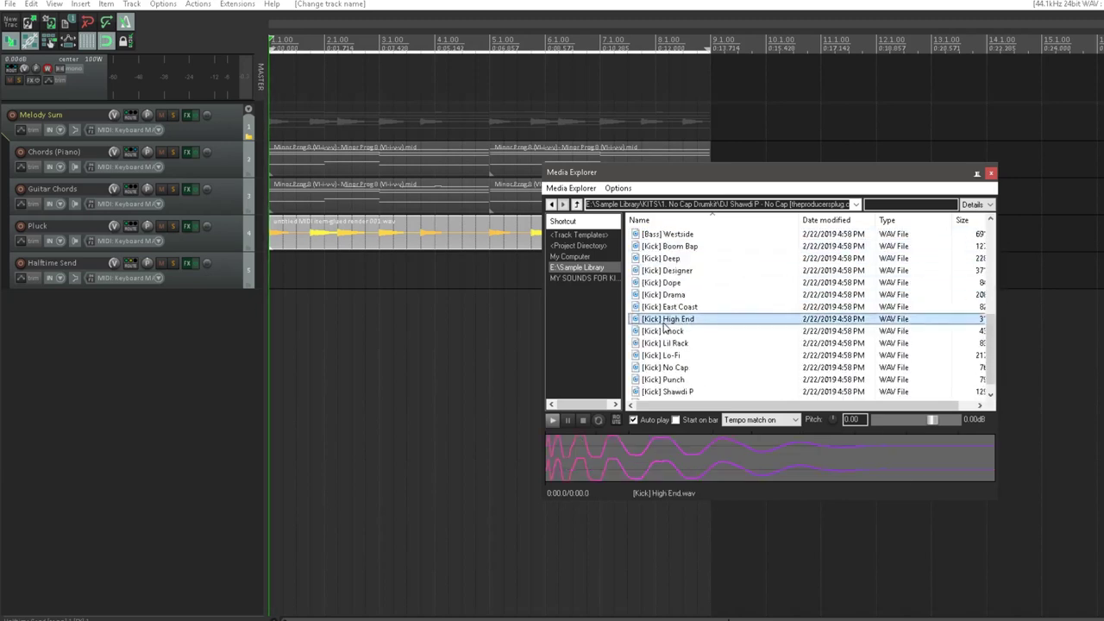
pyautogui.press('Down')
pyautogui.press('Down')
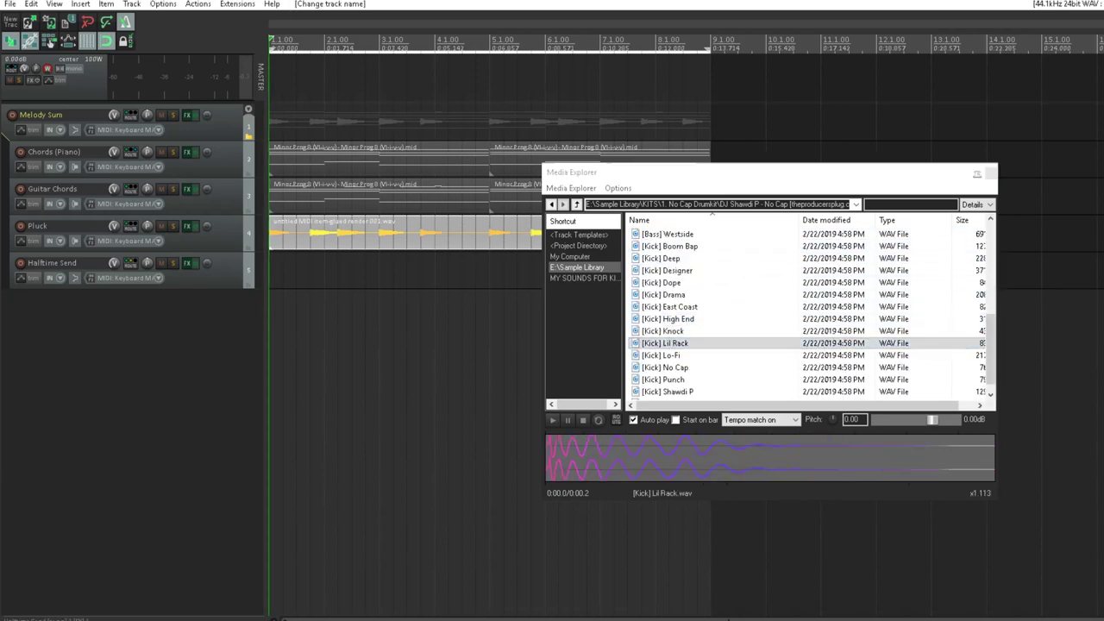
# Step: Play the loop and audition the Lo-Fi, No Cap, Punch, High End, Drama and Dope kicks against it
pyautogui.press('space')
pyautogui.click(693, 356)
pyautogui.click(693, 368)
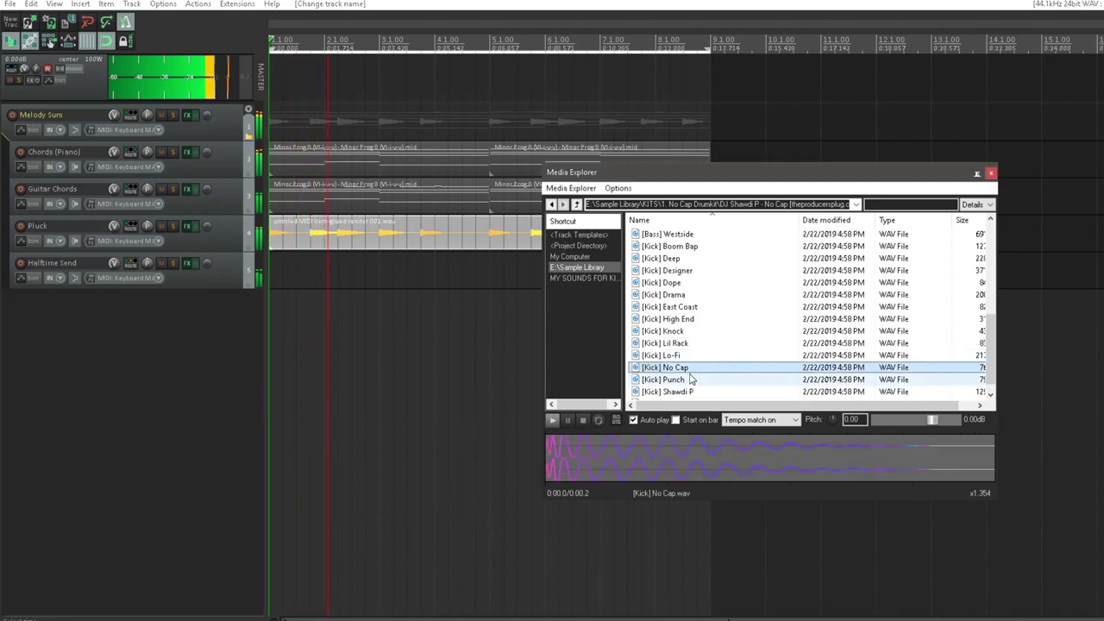
pyautogui.click(681, 379)
pyautogui.click(673, 320)
pyautogui.click(682, 296)
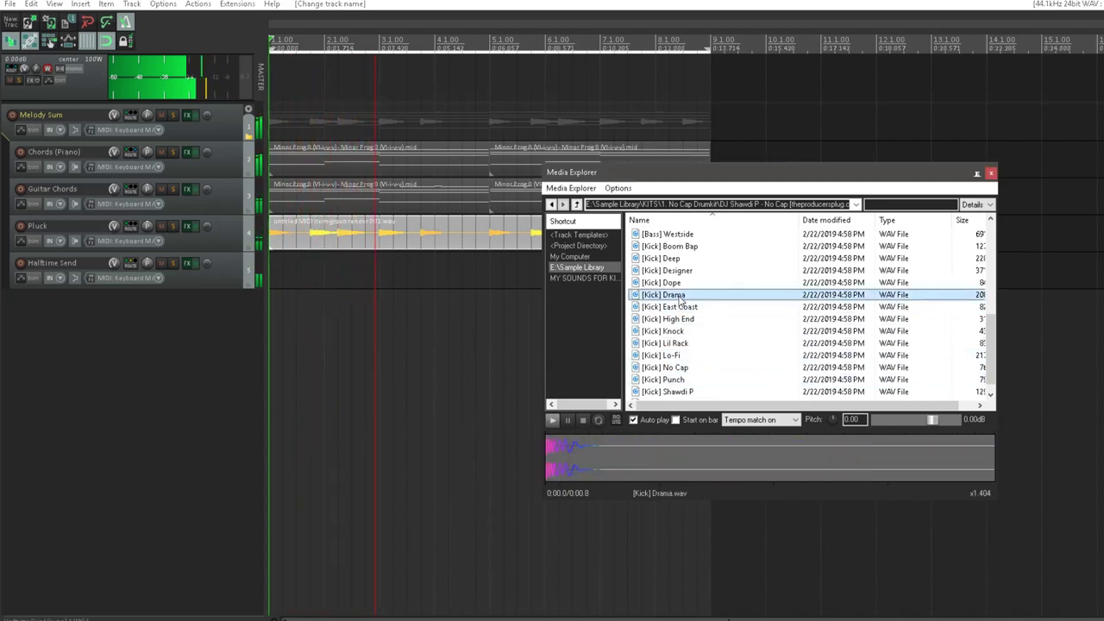
pyautogui.click(673, 283)
pyautogui.click(682, 296)
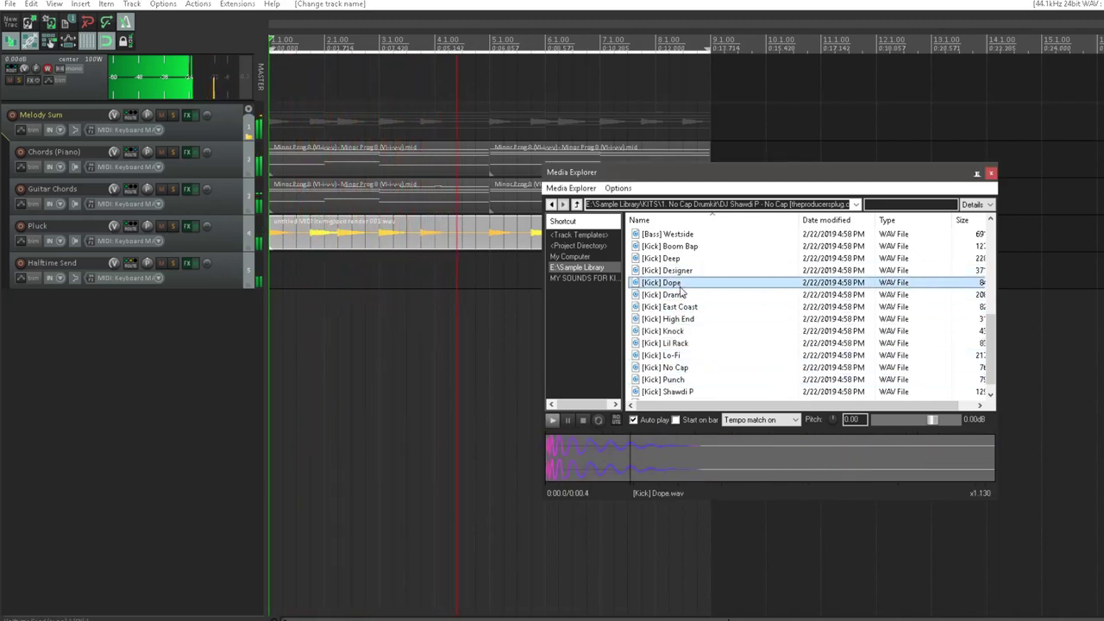
# Step: Add the [Kick] Drama sample on a new track at the project start, outside the Melody Sum folder
pyautogui.moveTo(681, 296); pyautogui.dragTo(276, 321)
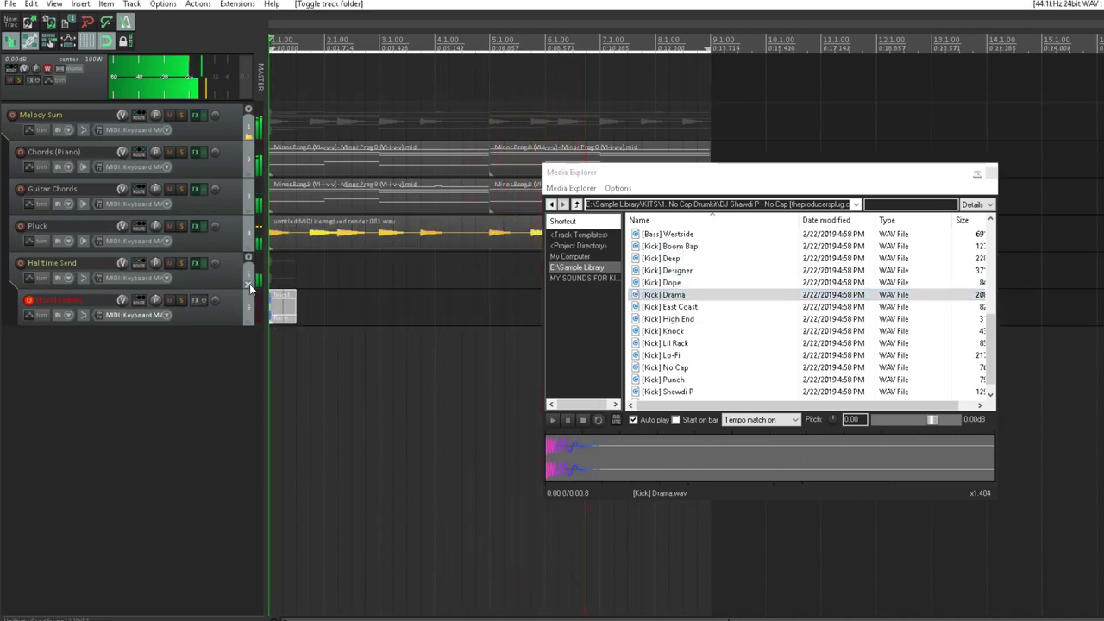
pyautogui.click(250, 283)
pyautogui.click(229, 305)
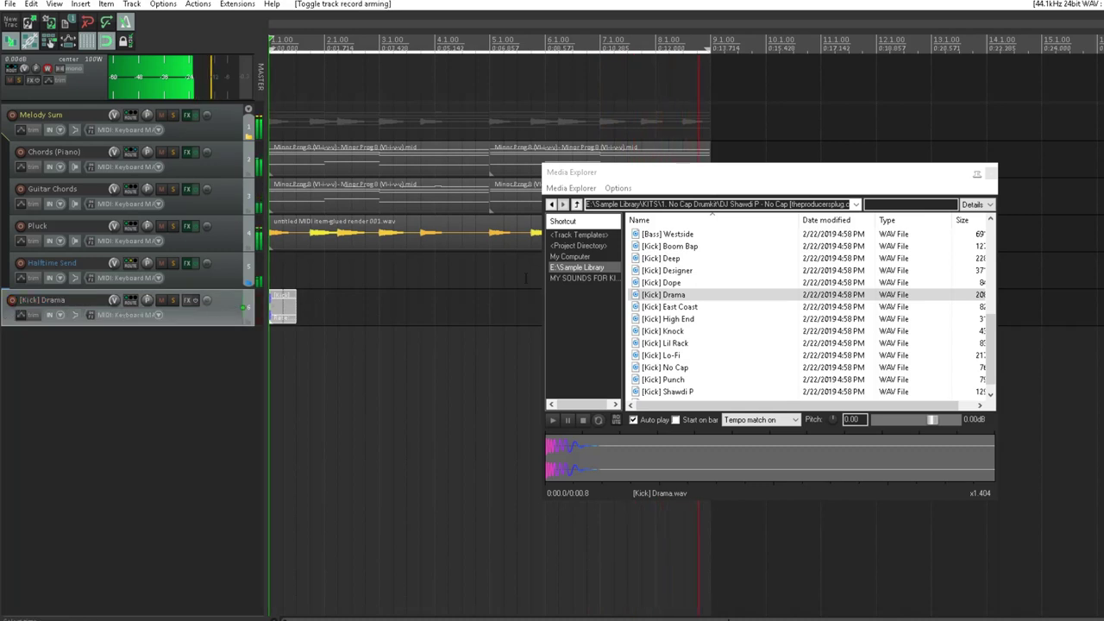
# Step: Open the Claps x Snares folder and audition the Handclap, Layered, No Cap and Real claps over the playing loop
pyautogui.click(577, 205)
pyautogui.doubleClick(666, 259)
pyautogui.click(669, 282)
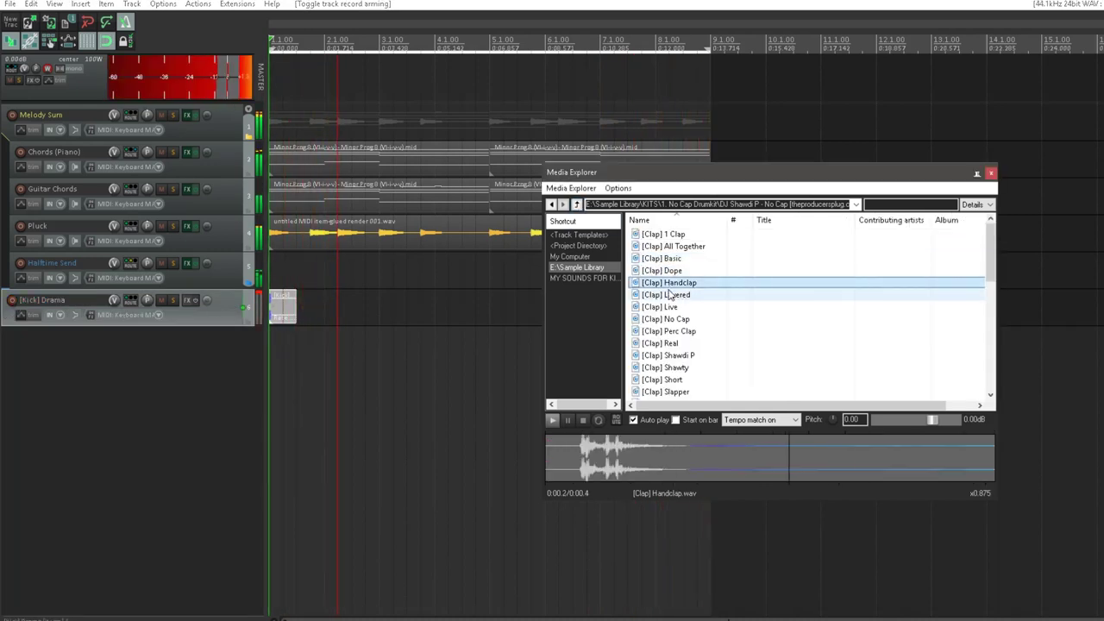
pyautogui.click(670, 294)
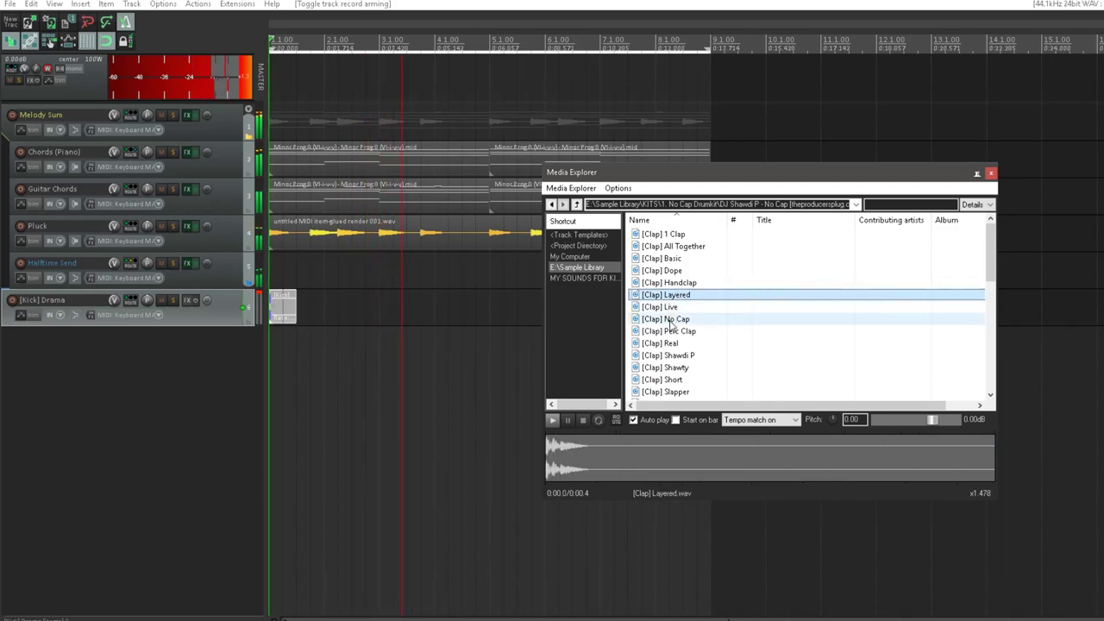
pyautogui.click(671, 319)
pyautogui.click(671, 343)
# Step: Compare the Shawdi P, Shawty, Short and Slapper claps over the loop and select Shawdi P
pyautogui.press('Down')
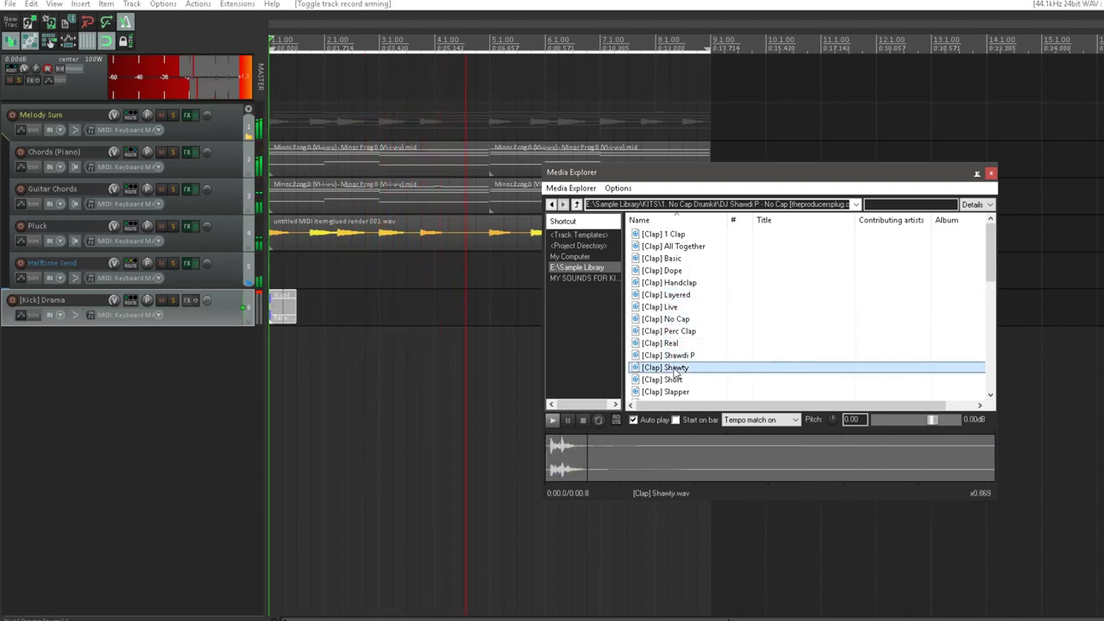
pyautogui.press('Up')
pyautogui.press('Down')
pyautogui.press('Down')
pyautogui.press('Down')
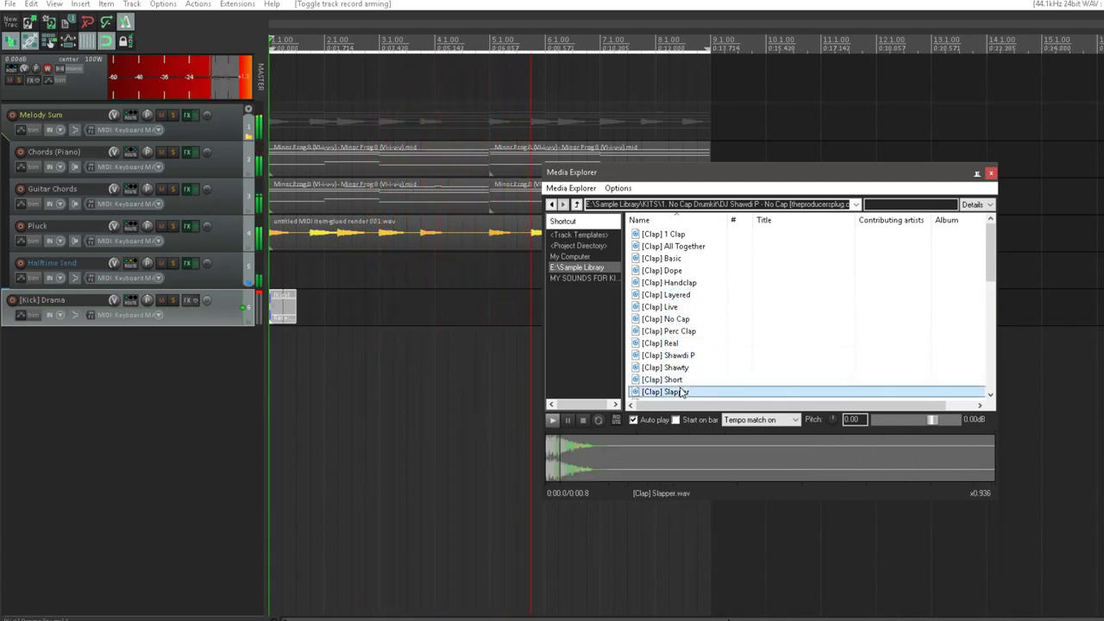
pyautogui.press('Up')
pyautogui.press('Up')
pyautogui.press('Up')
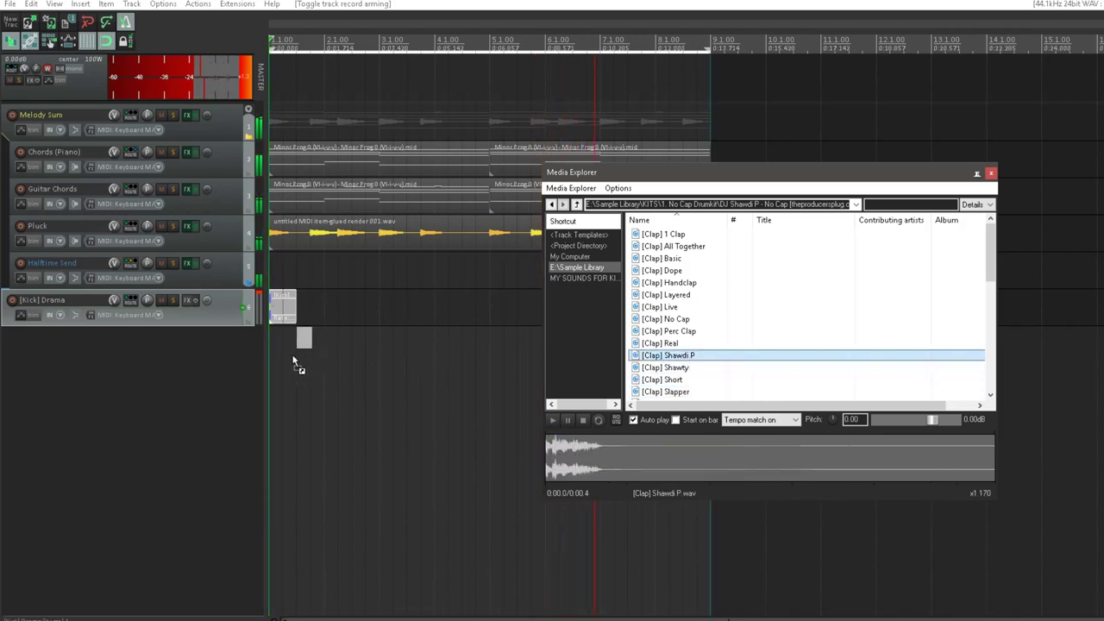
# Step: Add the Shawdi P clap on a new track at 1.3.00 and copy it to the third beat of every bar through bar 8
pyautogui.moveTo(294, 362); pyautogui.dragTo(526, 348)
pyautogui.click(619, 177)
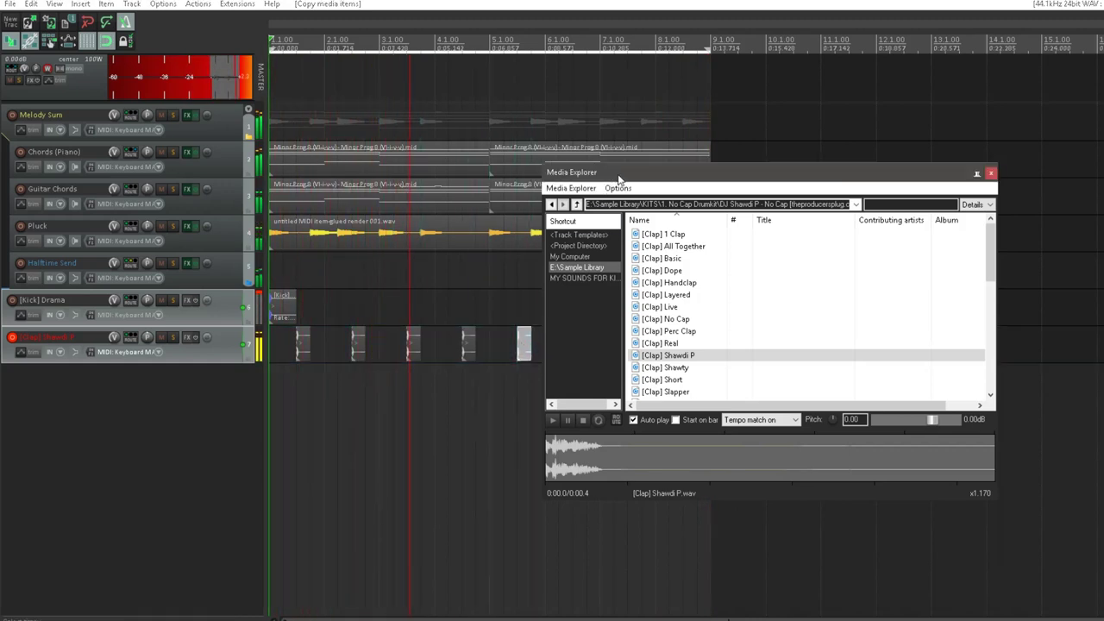
pyautogui.moveTo(618, 176); pyautogui.dragTo(791, 171)
pyautogui.moveTo(524, 347); pyautogui.dragTo(579, 347)
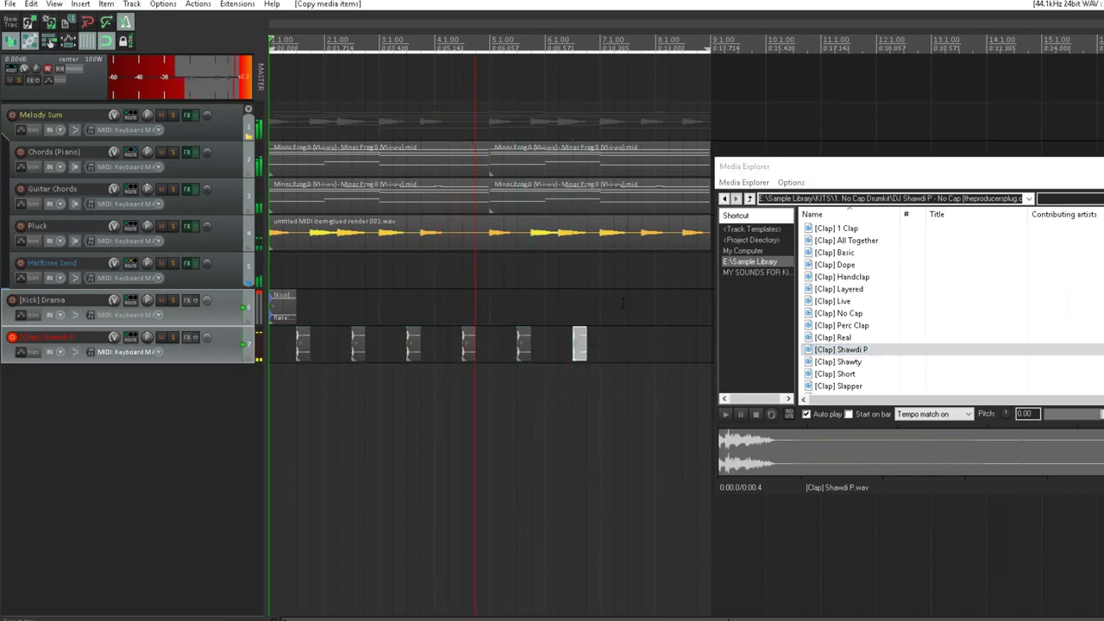
pyautogui.moveTo(827, 162); pyautogui.dragTo(943, 130)
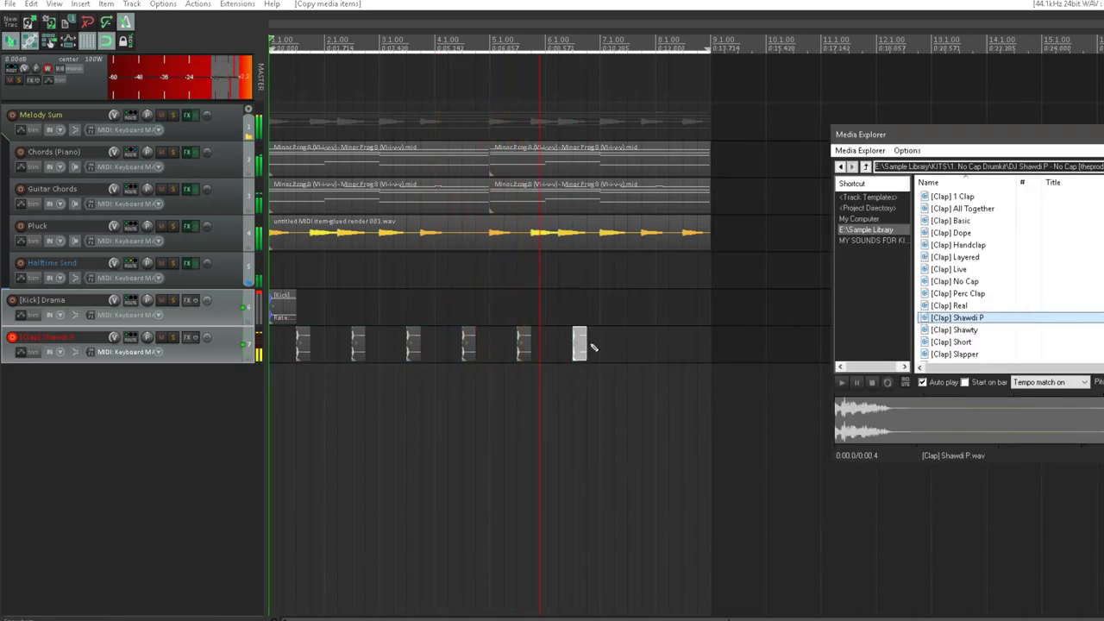
pyautogui.moveTo(582, 345); pyautogui.dragTo(691, 346)
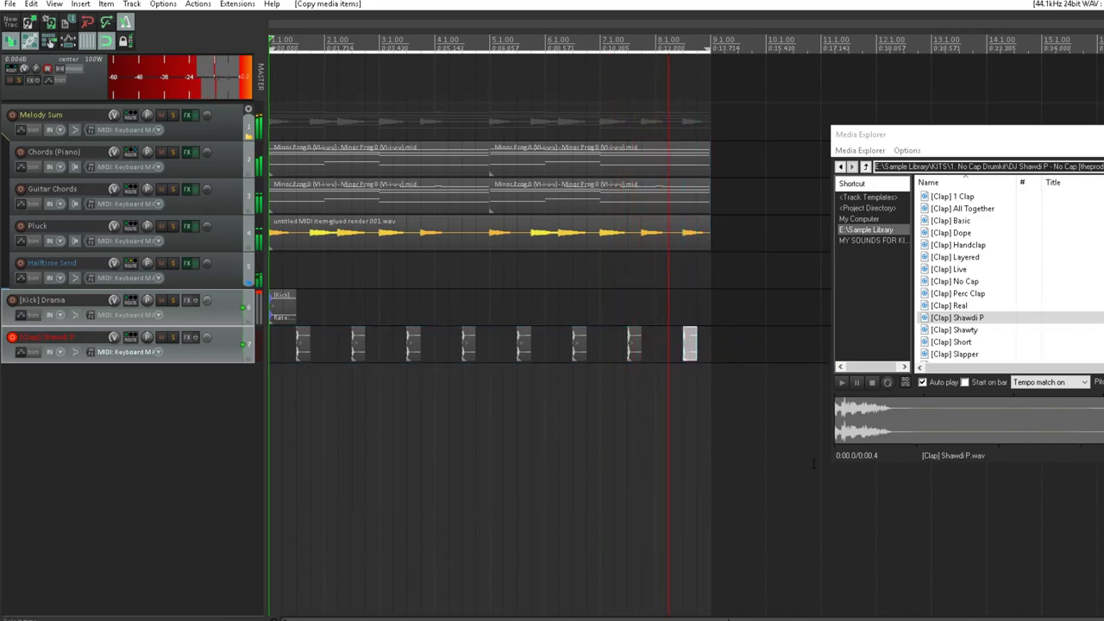
# Step: Set the arrange grid line spacing to 1/8
pyautogui.rightClick(86, 42)
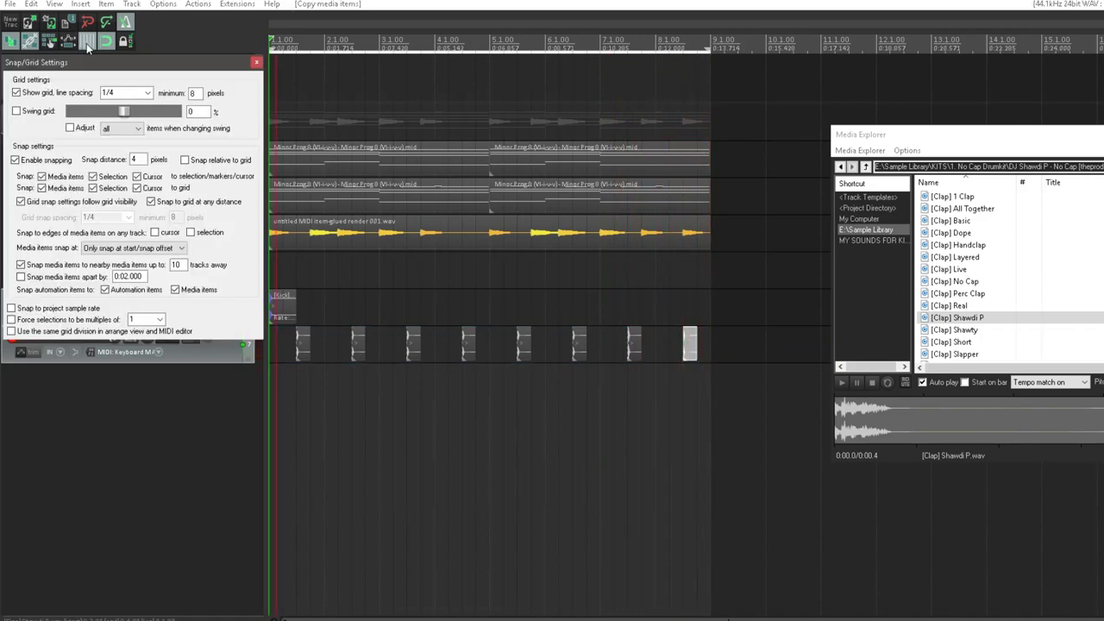
pyautogui.click(148, 92)
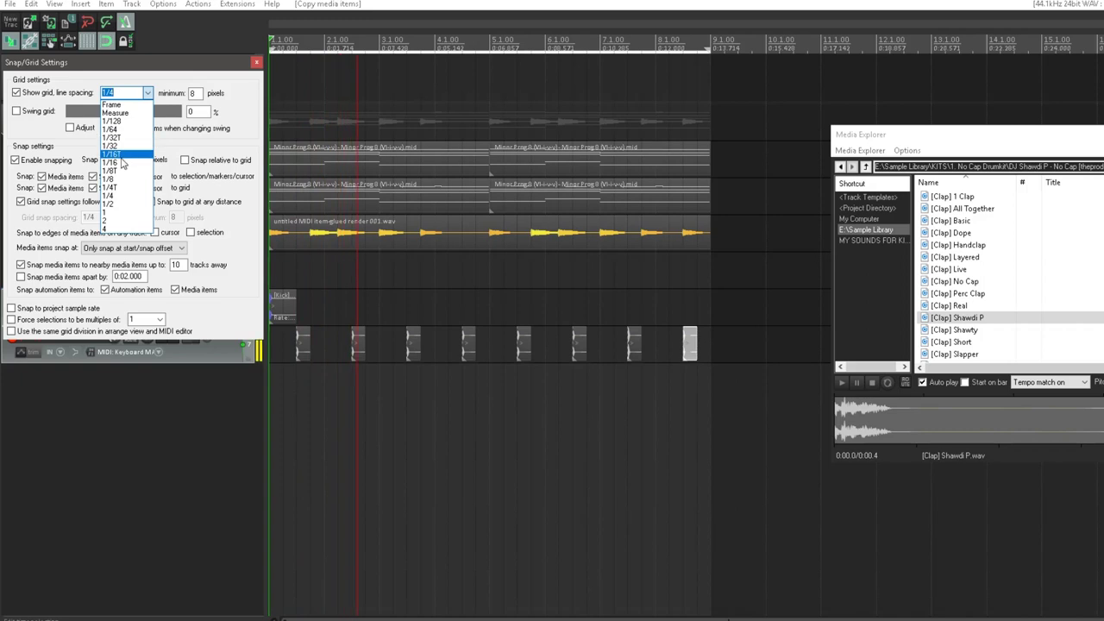
pyautogui.click(121, 179)
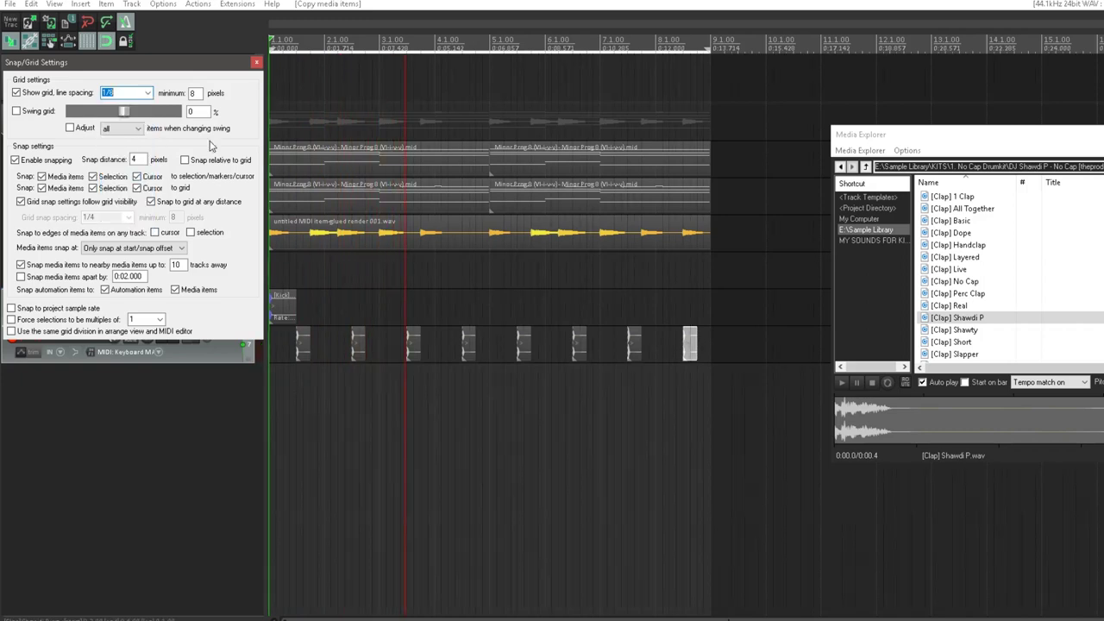
pyautogui.click(256, 64)
# Step: Trim the Drama kick to an eighth note and copy it to 1.4.00, 2.2.50, 3.1.00, 3.2.50 and 4.2.00
pyautogui.scroll(3, 533, 345)
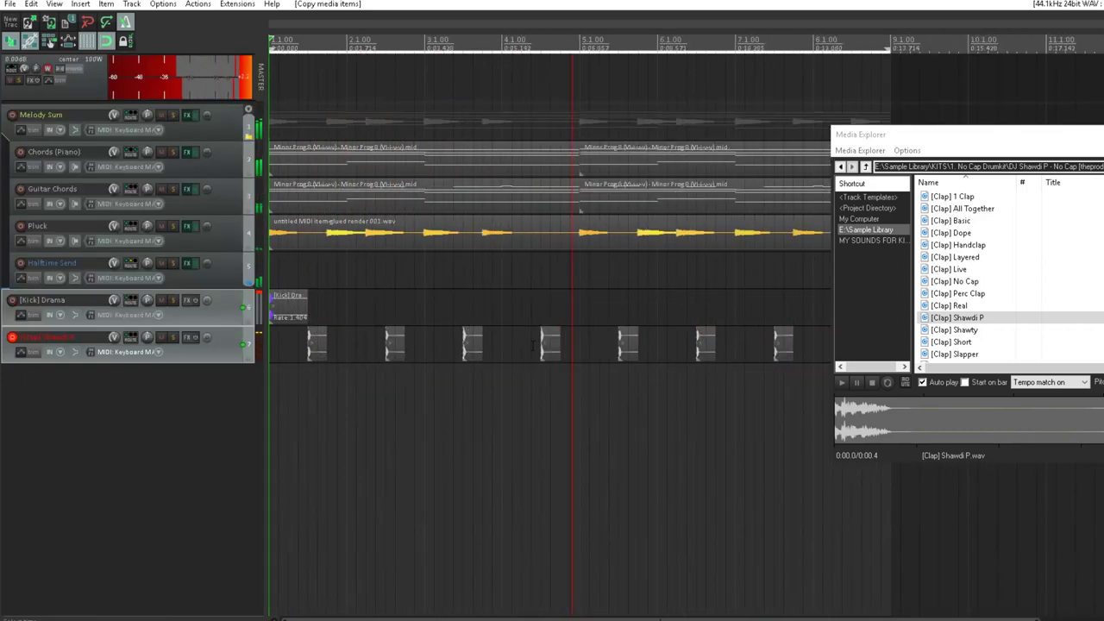
pyautogui.scroll(2, 532, 346)
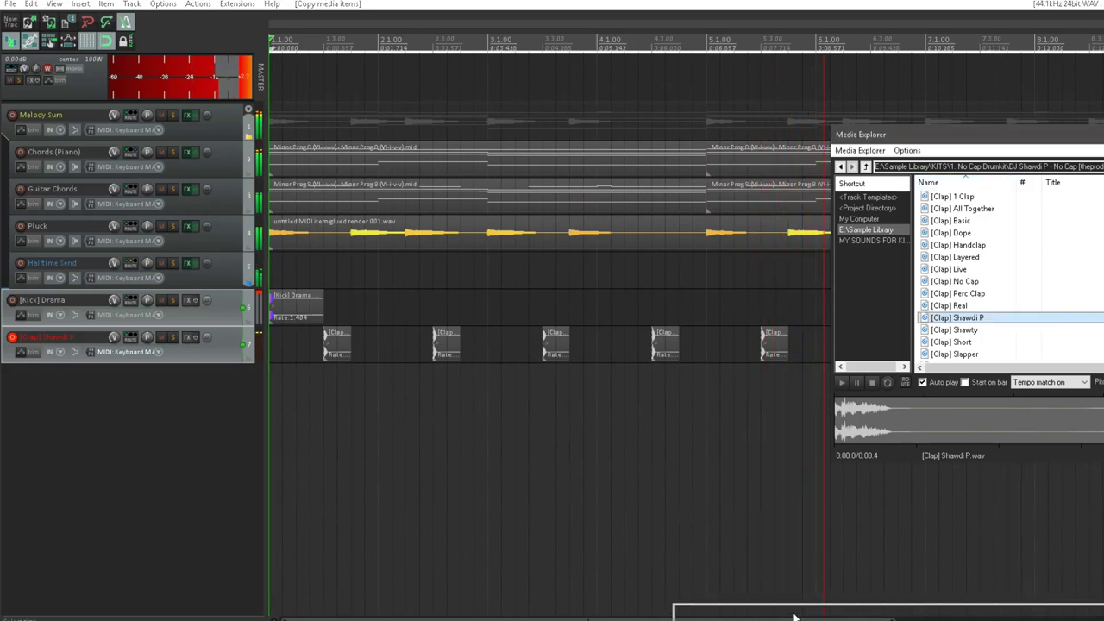
pyautogui.moveTo(795, 617); pyautogui.dragTo(795, 615)
pyautogui.click(319, 306)
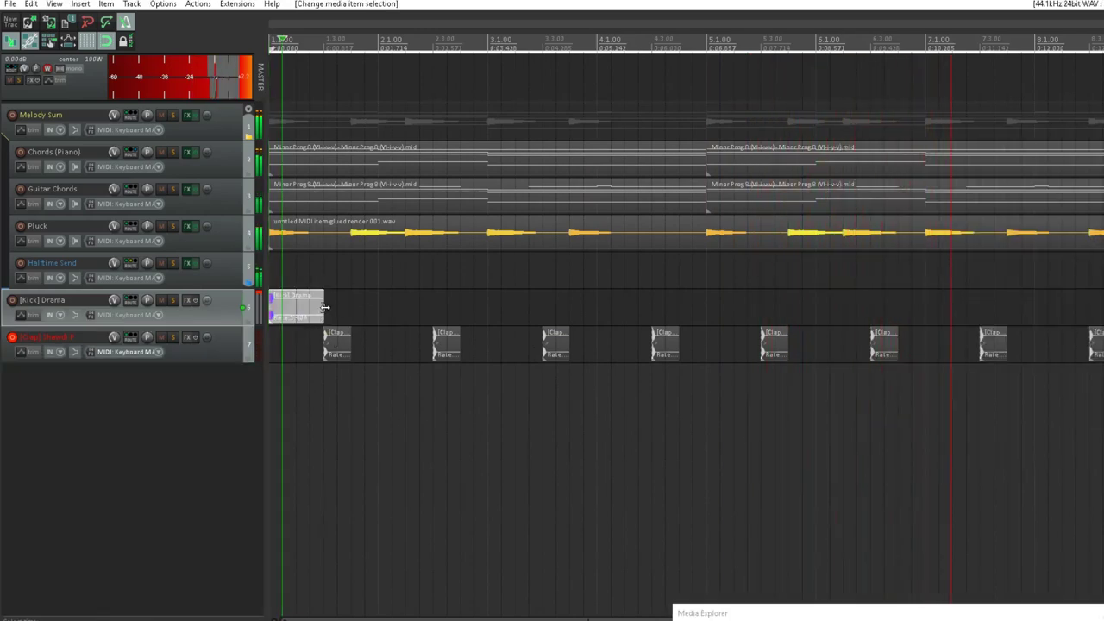
pyautogui.moveTo(325, 307); pyautogui.dragTo(645, 314)
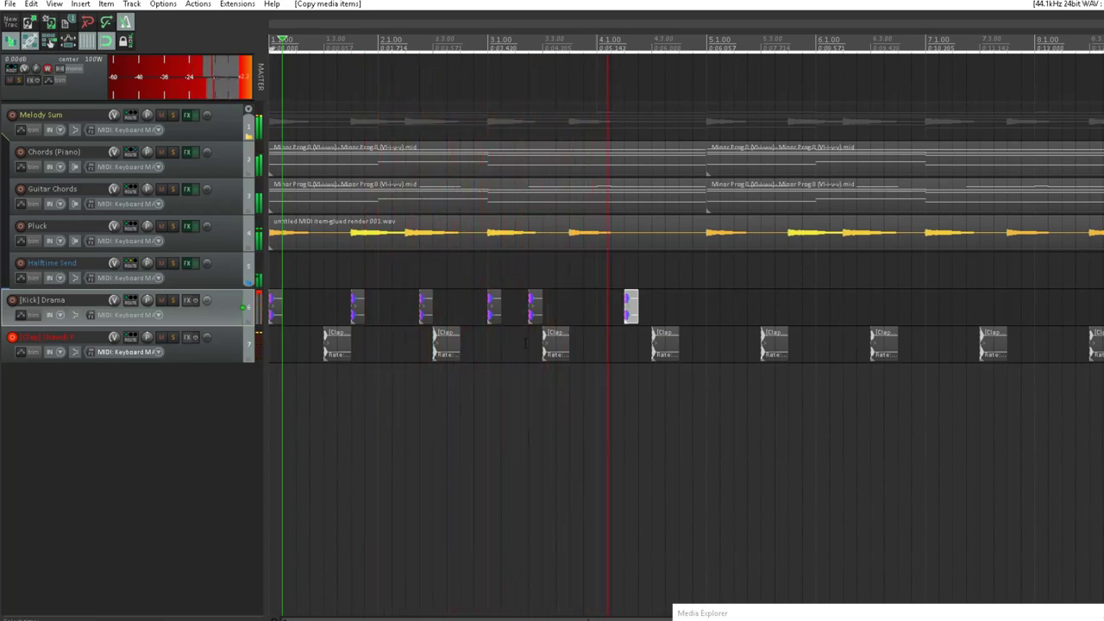
# Step: Duplicate the four-bar kick pattern from 5.1.00 and add extra kick hits at 8.2.50 and 8.3.50
pyautogui.moveTo(641, 292); pyautogui.dragTo(715, 316)
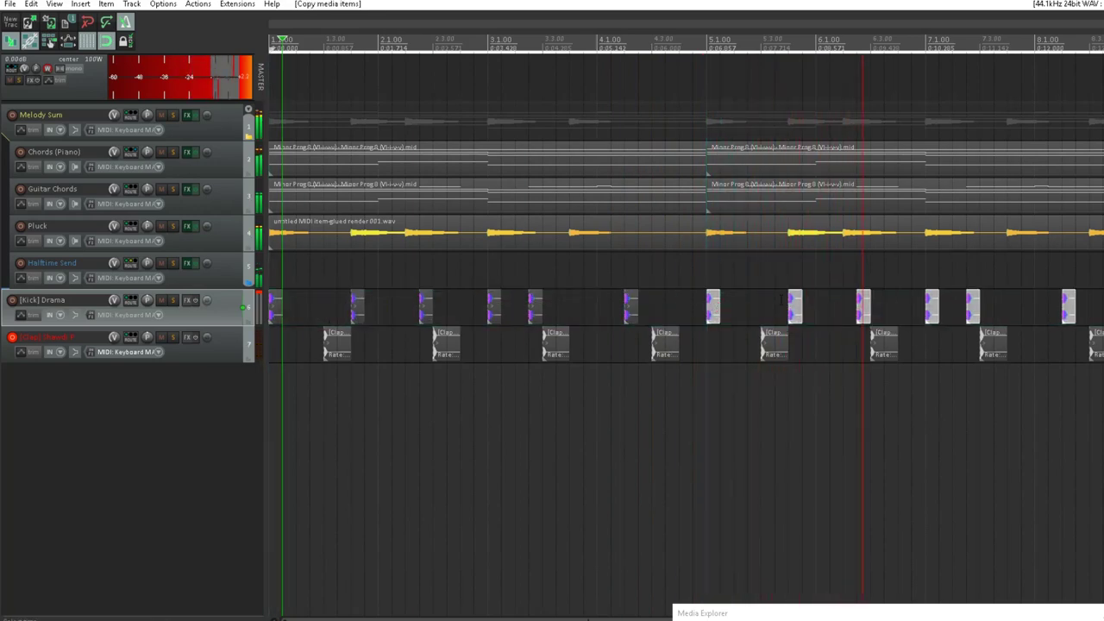
pyautogui.moveTo(1070, 313); pyautogui.dragTo(1096, 313)
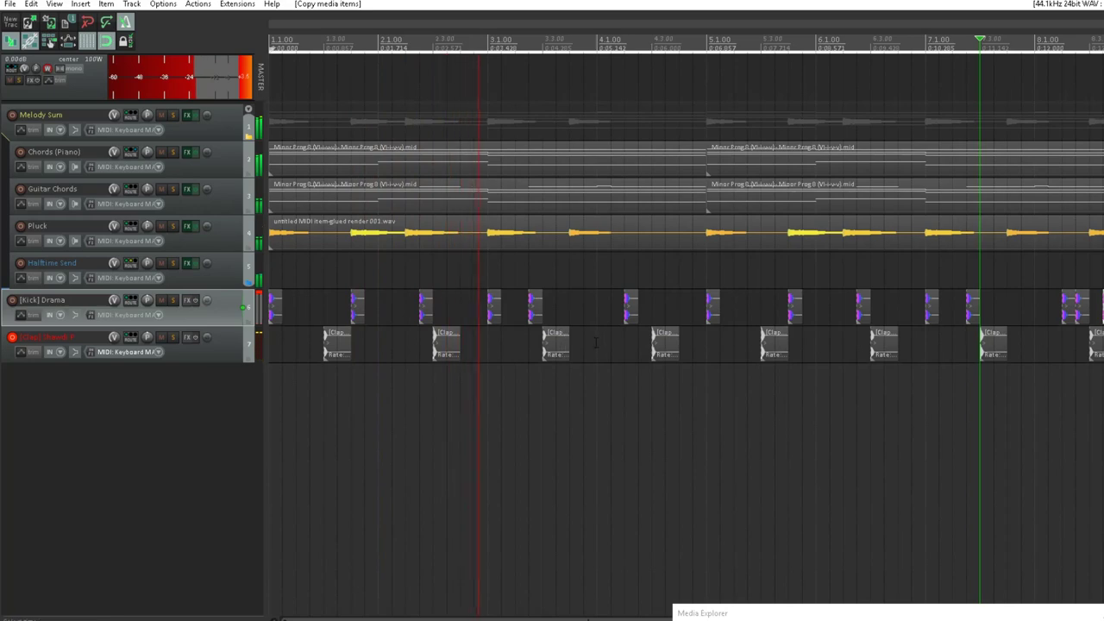
# Step: Copy the bar 4 kick to 4.1.00 and delete the original hit from that bar
pyautogui.click(630, 309)
pyautogui.moveTo(630, 309); pyautogui.dragTo(602, 309)
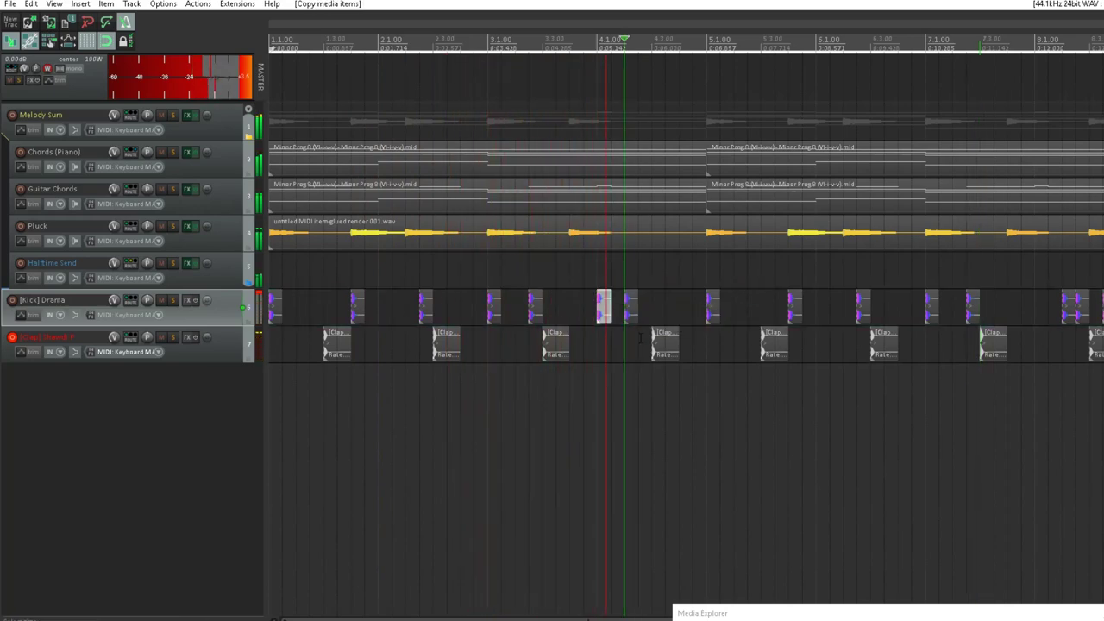
pyautogui.click(544, 341)
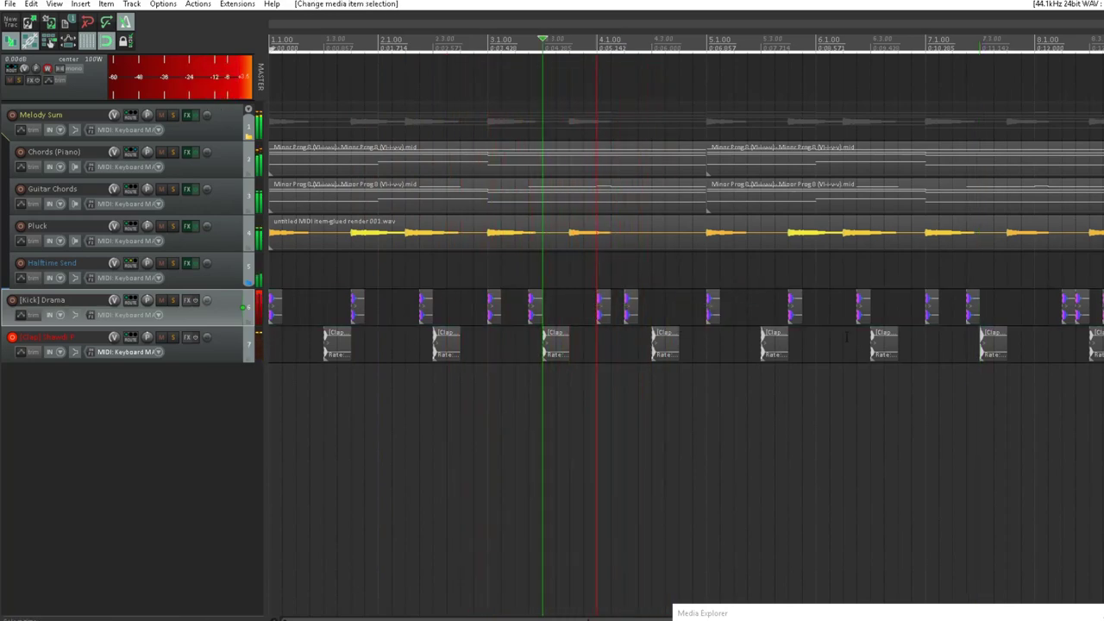
pyautogui.moveTo(629, 309); pyautogui.dragTo(658, 311)
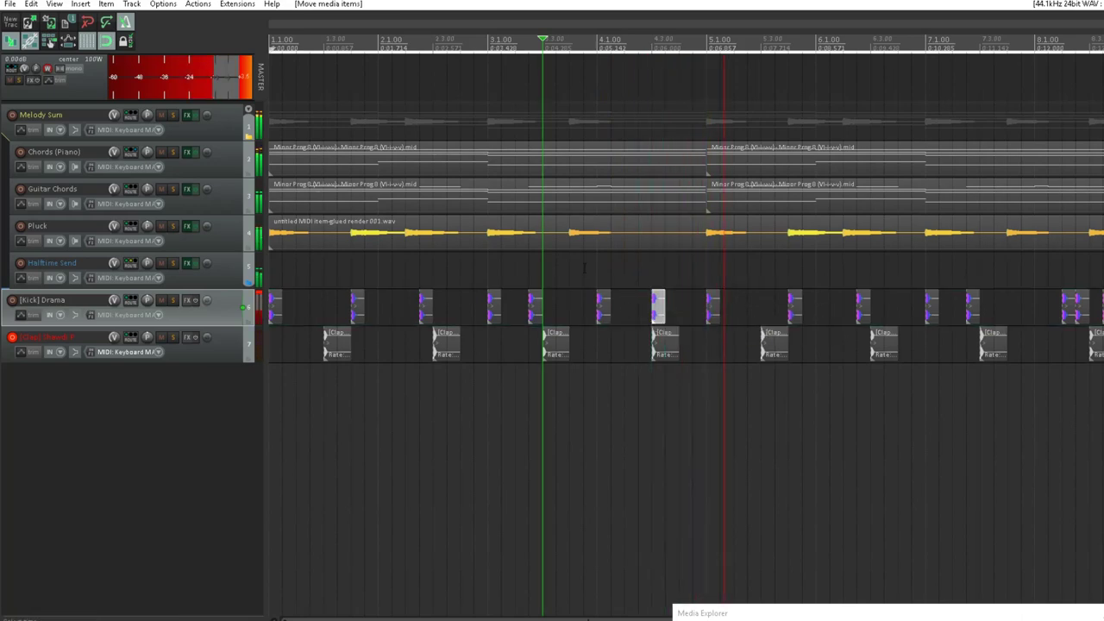
pyautogui.press('Home')
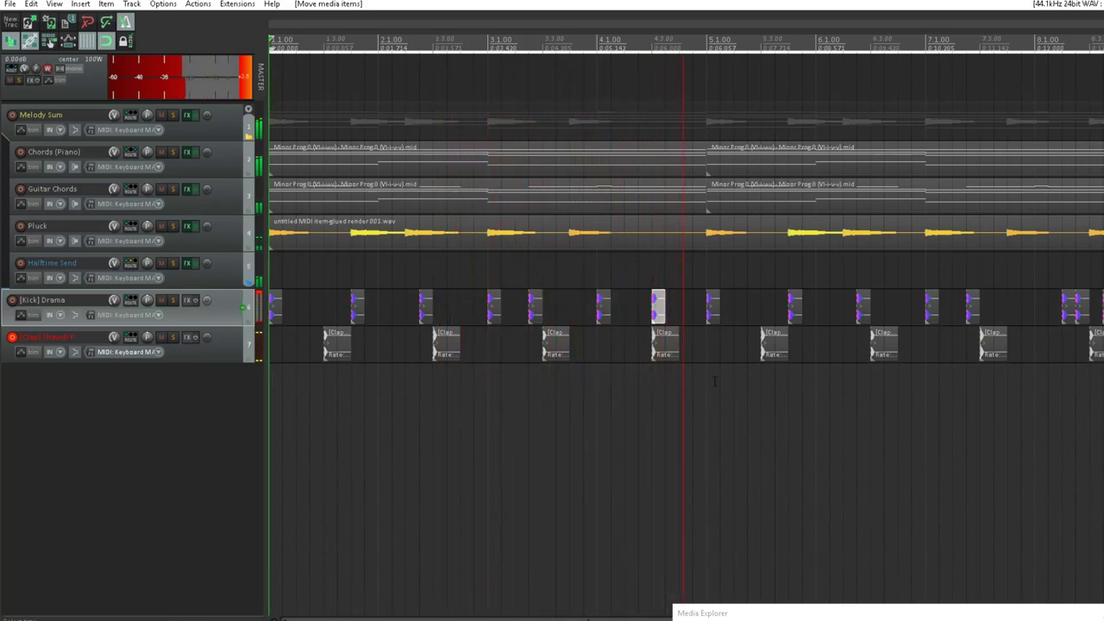
pyautogui.press('Delete')
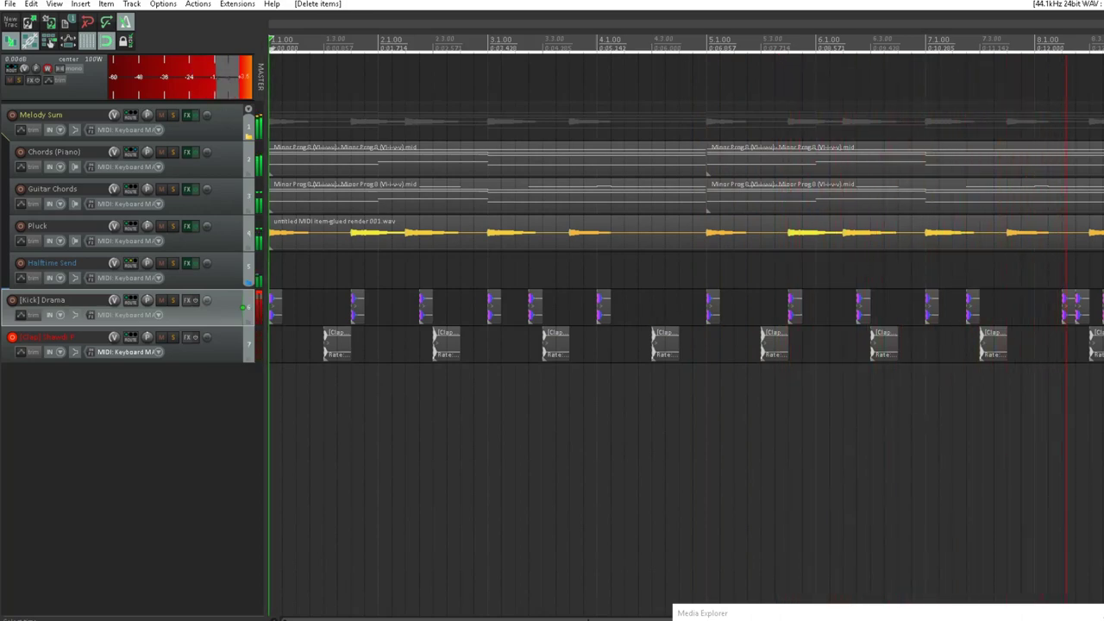
# Step: Add another kick copy near the end of bar 8 and disarm recording on the clap track
pyautogui.click(1078, 308)
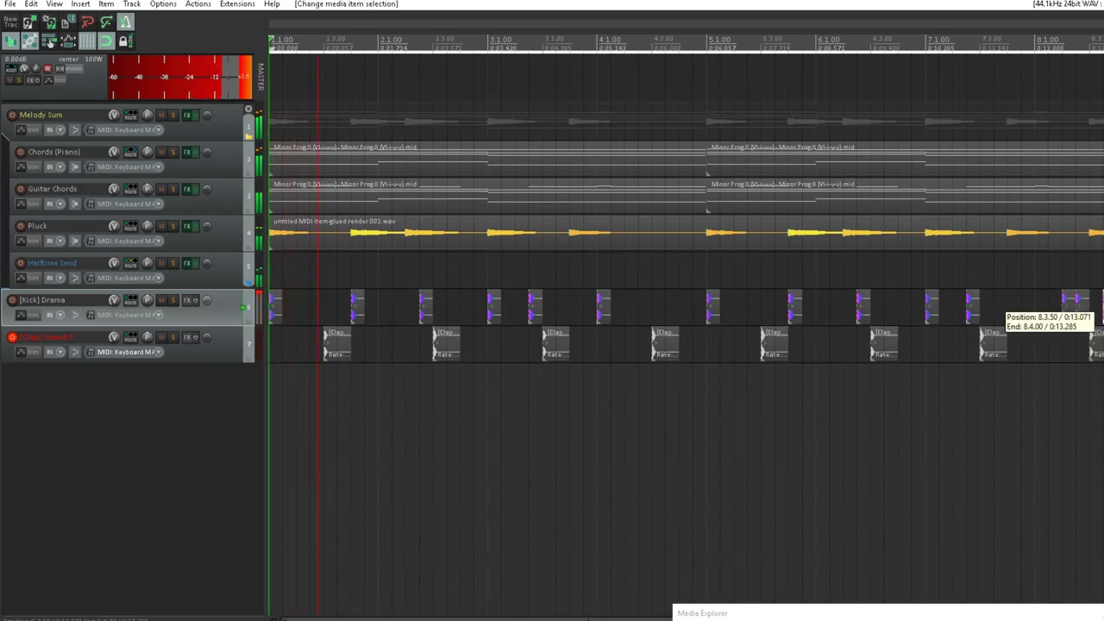
pyautogui.moveTo(1078, 307)
pyautogui.mouseDown()
pyautogui.moveTo(1018, 309)
pyautogui.moveTo(1068, 307)
pyautogui.mouseUp()
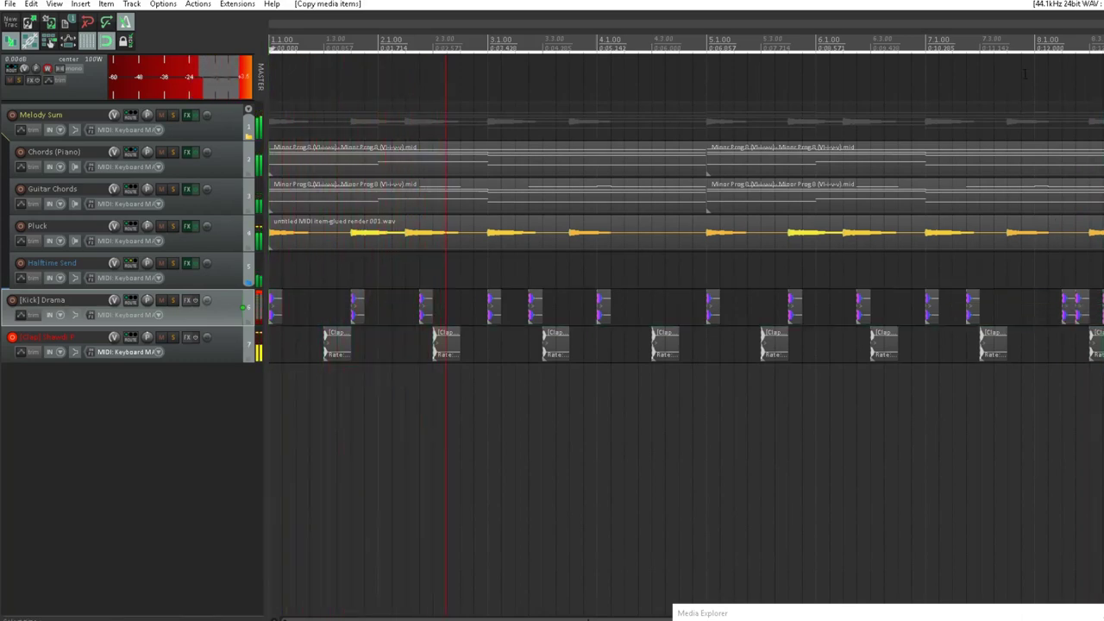
pyautogui.click(1023, 74)
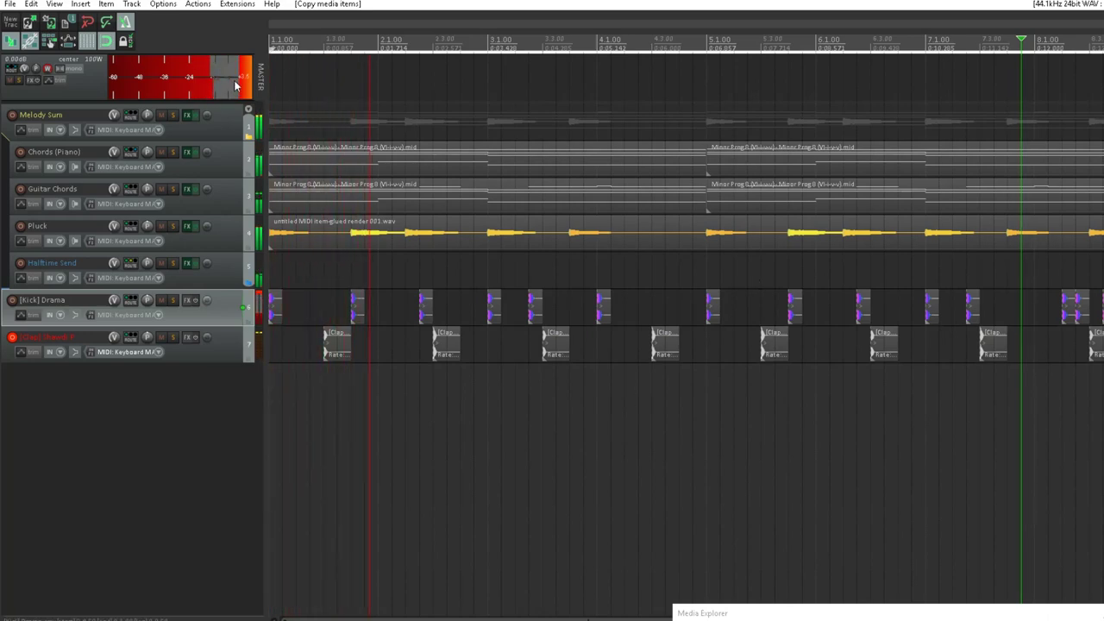
pyautogui.click(12, 337)
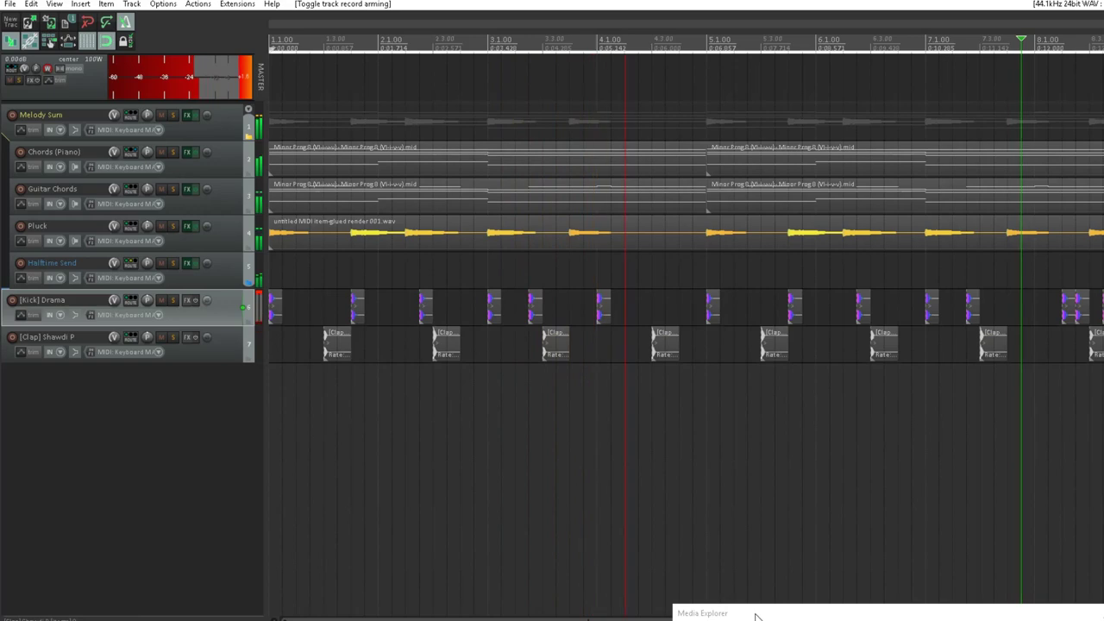
# Step: Browse the sample library's KITS folder to the No Cap Drumkit and open its Hats folder
pyautogui.moveTo(756, 616); pyautogui.dragTo(506, 311)
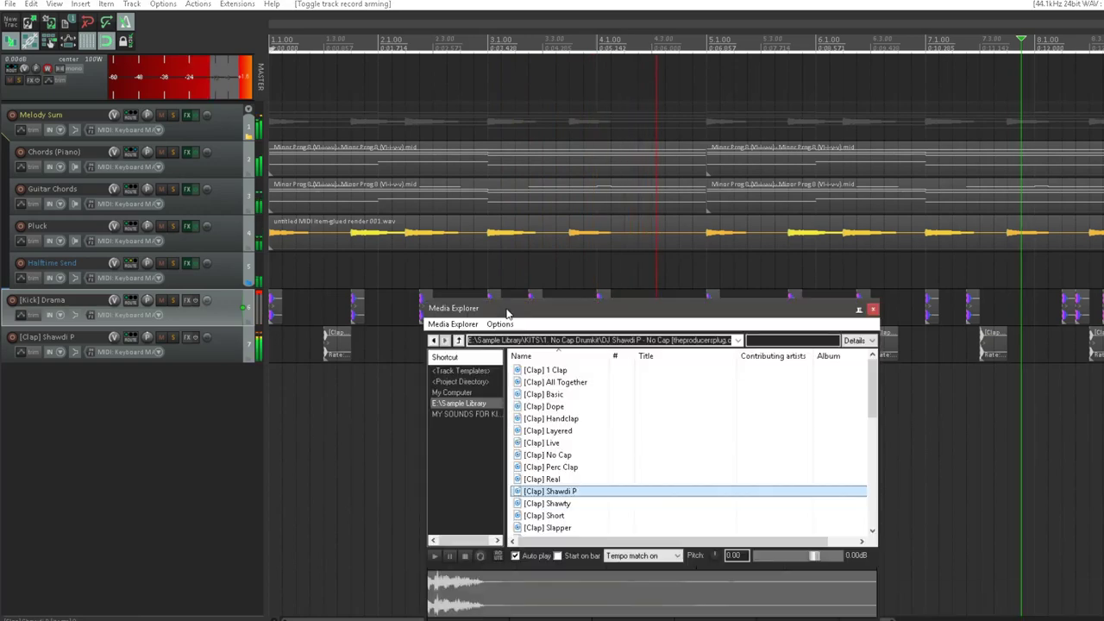
pyautogui.click(462, 404)
pyautogui.click(636, 429)
pyautogui.doubleClick(571, 432)
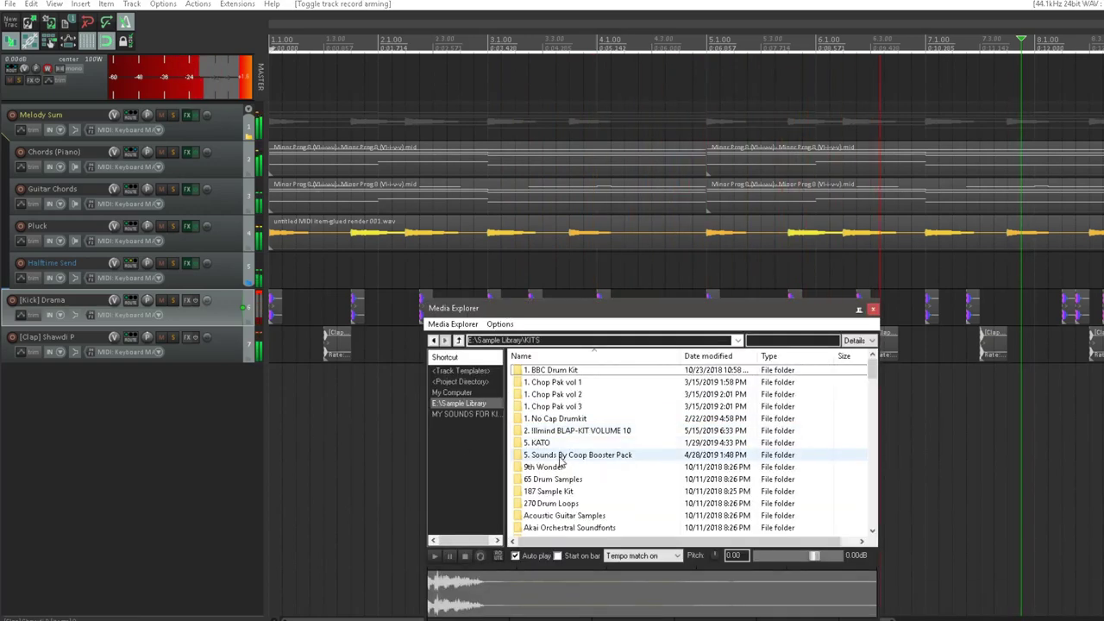
pyautogui.doubleClick(561, 418)
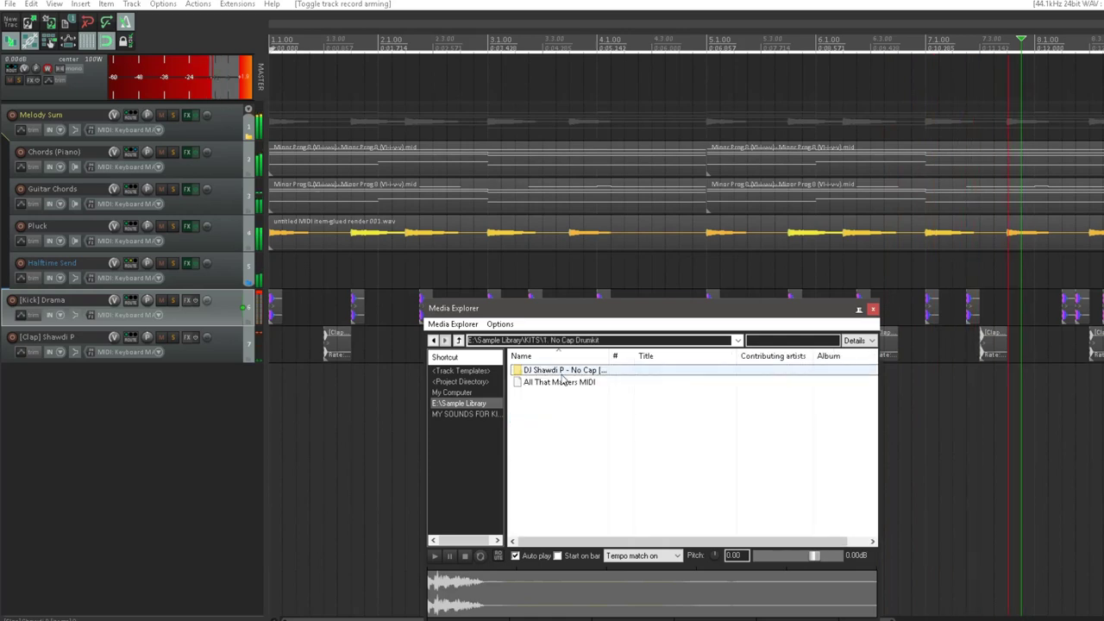
pyautogui.doubleClick(561, 371)
pyautogui.click(545, 394)
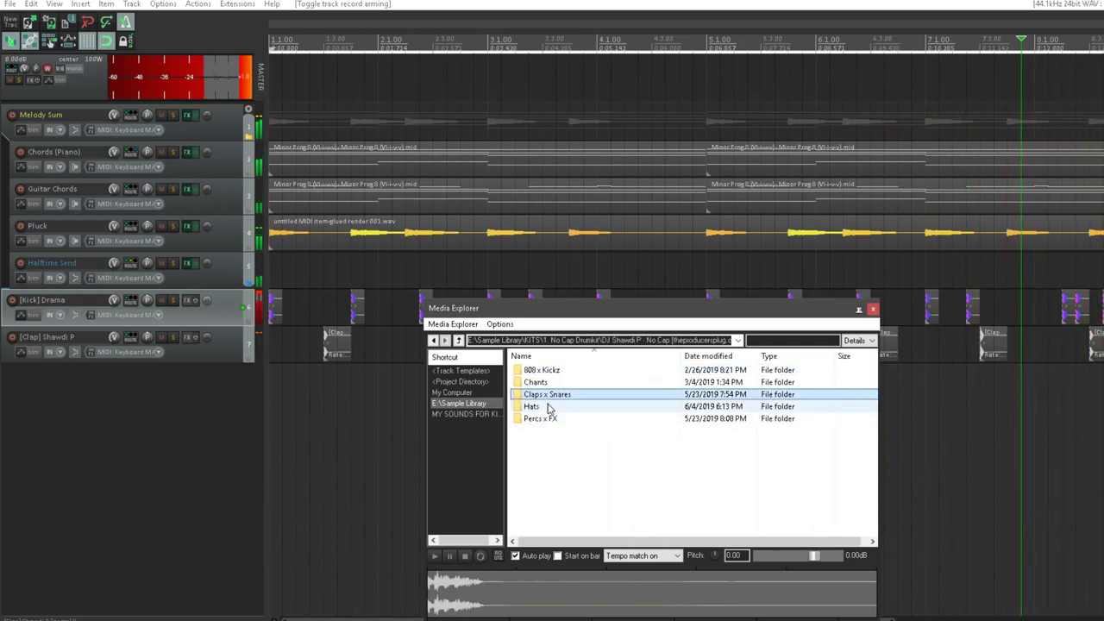
pyautogui.doubleClick(549, 408)
# Step: Audition the hat samples from Bounce through No Cap over the playing loop and select [Hat] Low
pyautogui.click(548, 406)
pyautogui.press('Down')
pyautogui.press('Down')
pyautogui.press('Down')
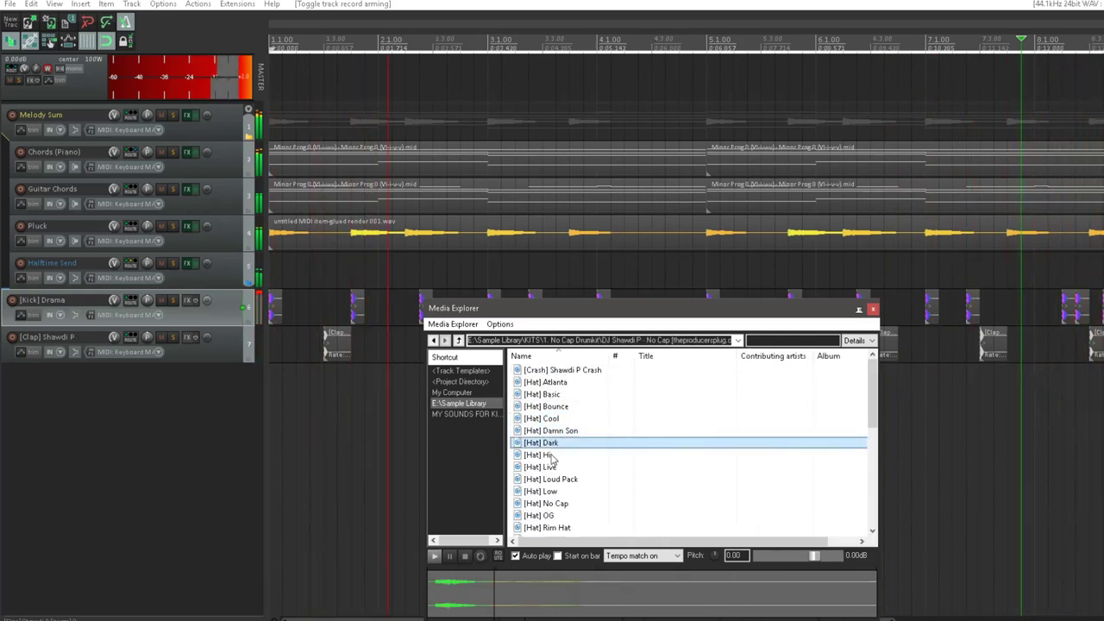
pyautogui.press('Down')
pyautogui.press('Down')
pyautogui.press('Down')
pyautogui.press('Down')
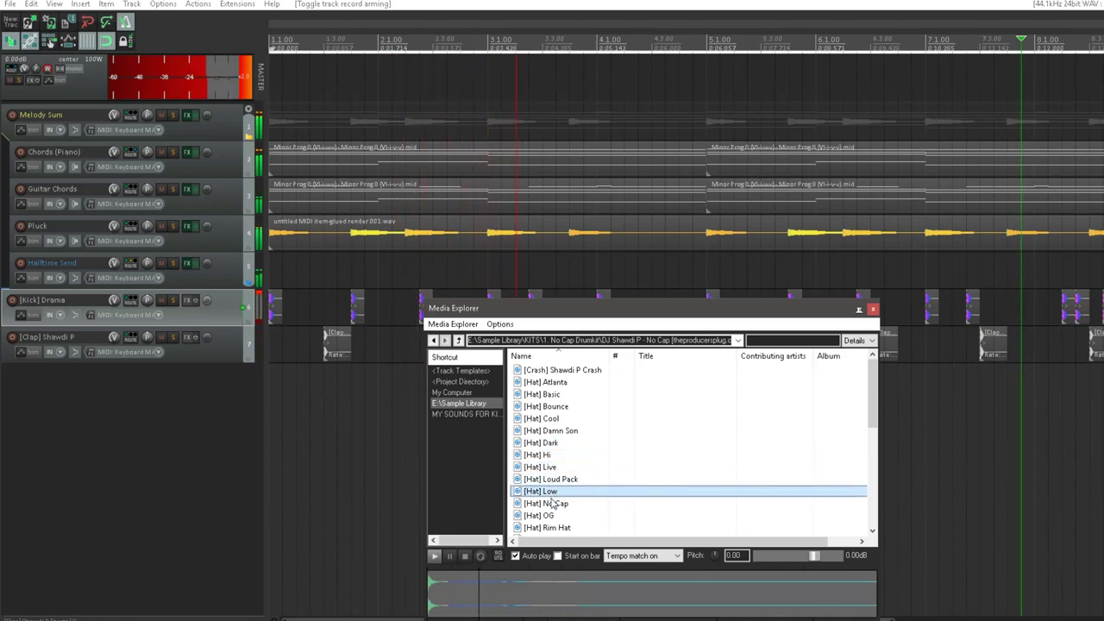
pyautogui.press('Down')
pyautogui.press('Up')
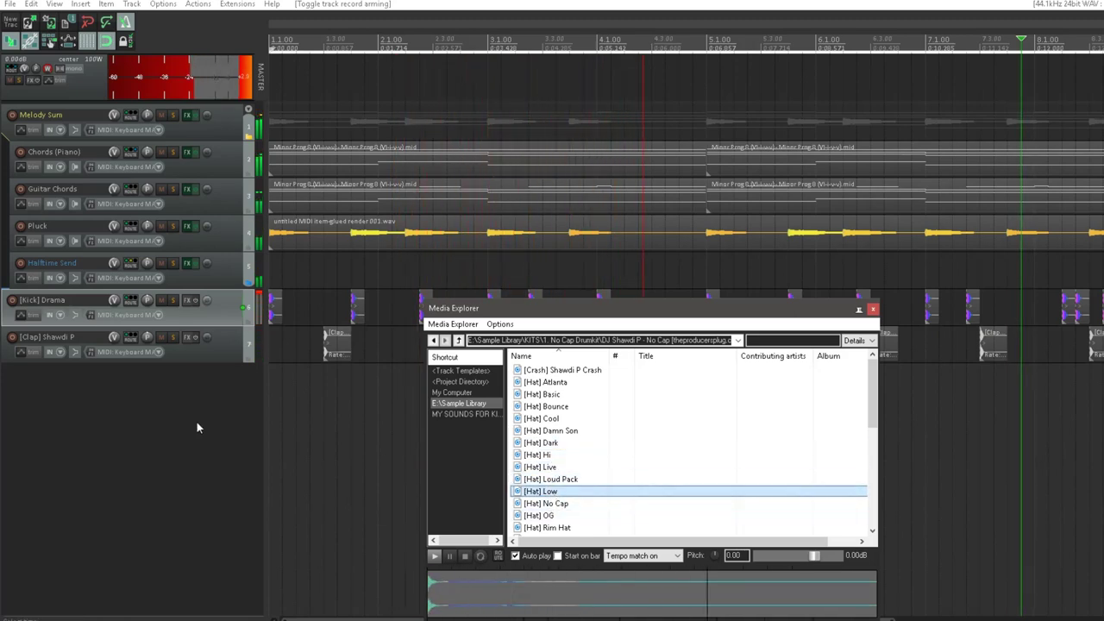
# Step: Add a new track below the clap track and name it Hat
pyautogui.doubleClick(172, 407)
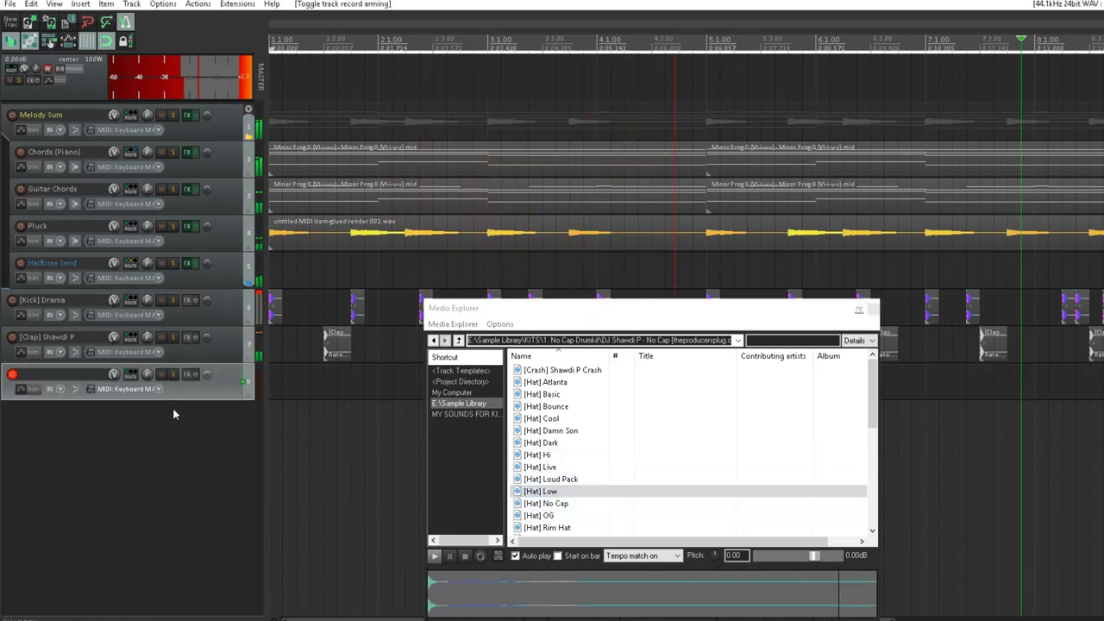
pyautogui.doubleClick(89, 380)
pyautogui.write('Hat')
pyautogui.press('Return')
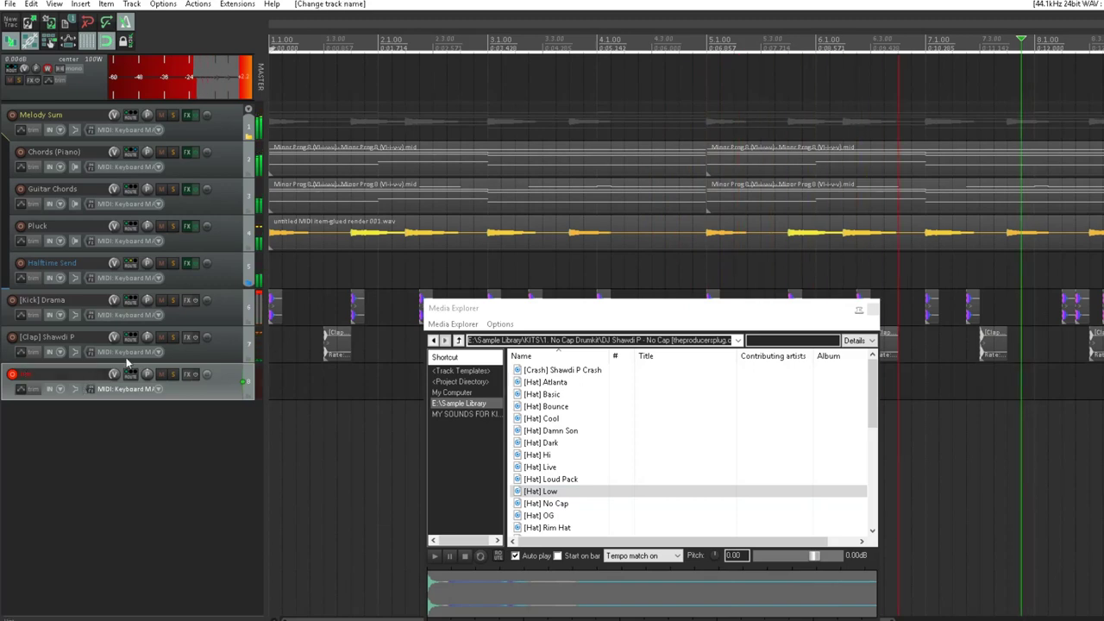
# Step: Add the ReaSamplOmatic5000 sampler to the Hat track and load the [Hat] Low sample into it
pyautogui.click(189, 374)
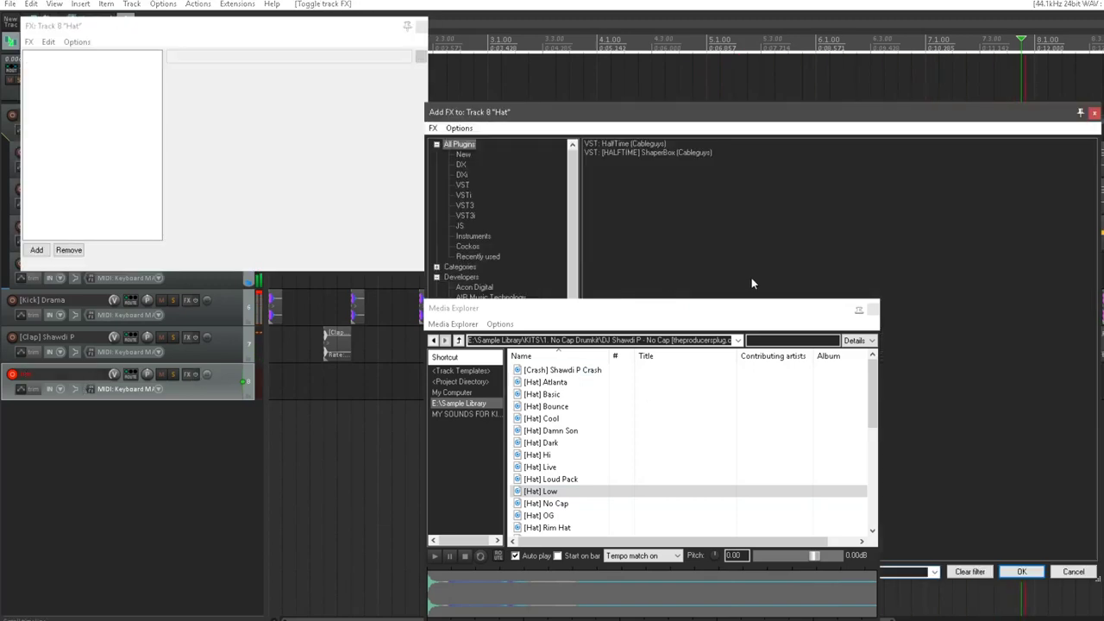
pyautogui.moveTo(750, 316); pyautogui.dragTo(304, 370)
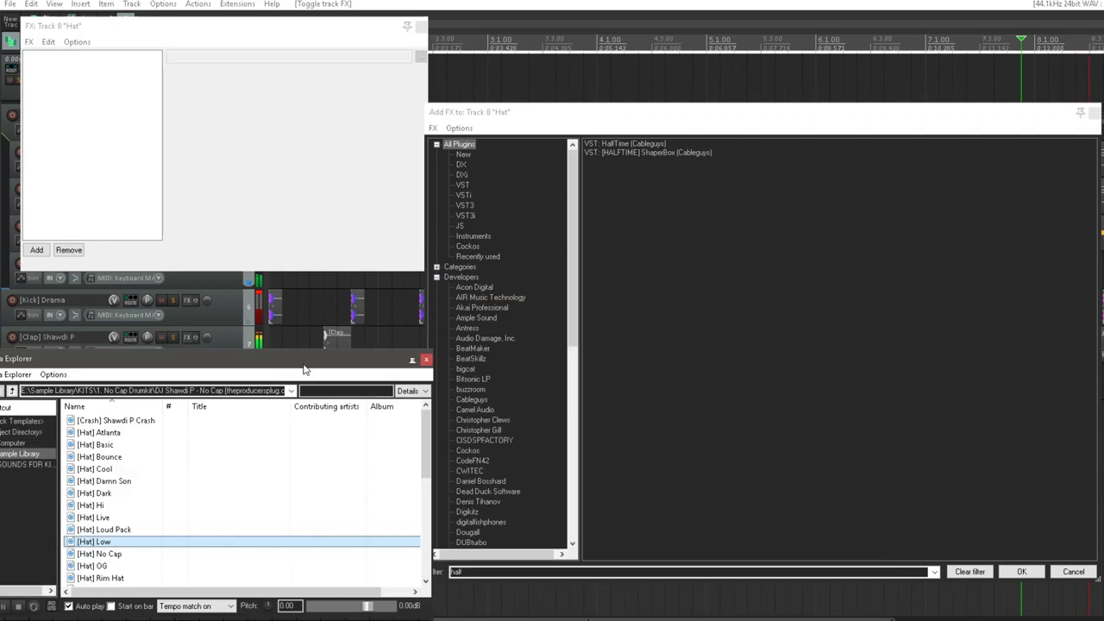
pyautogui.click(597, 571)
pyautogui.write('sam')
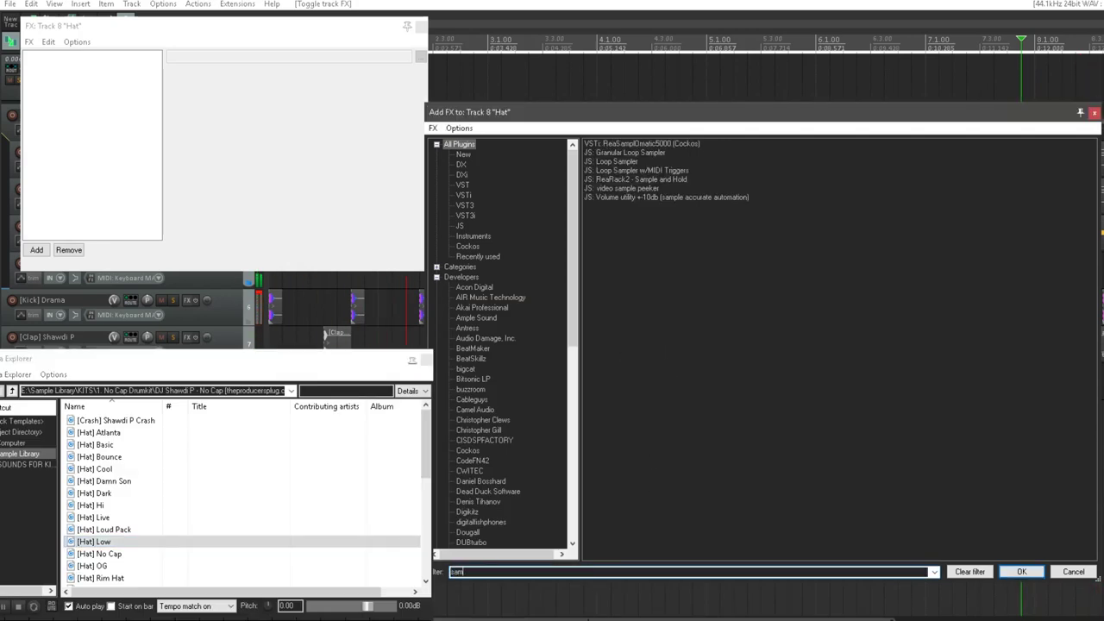
pyautogui.click(689, 143)
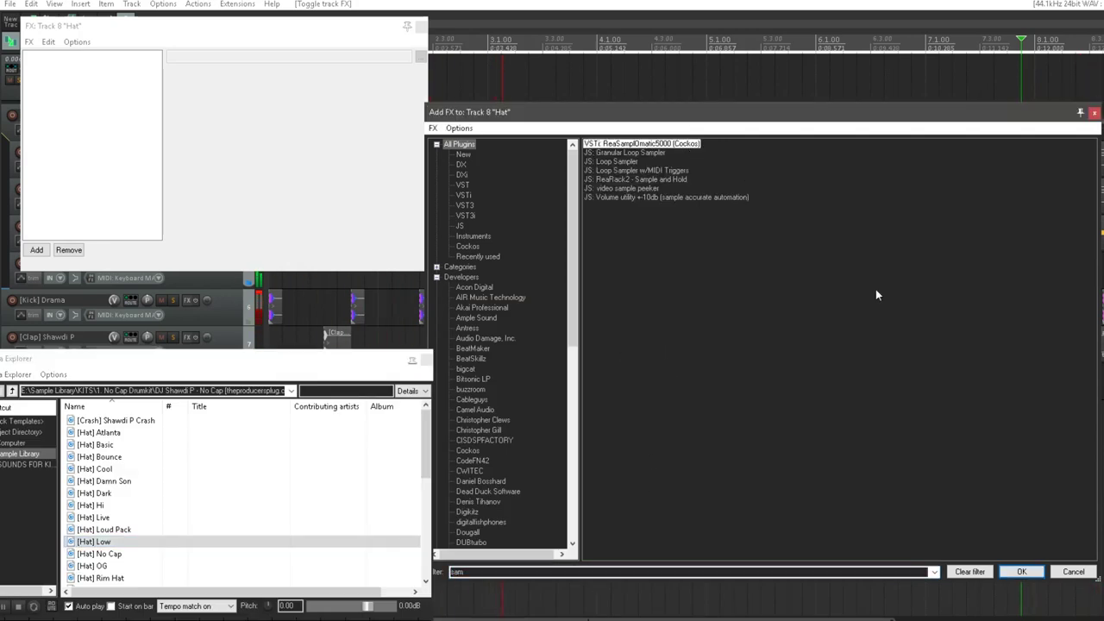
pyautogui.click(1022, 572)
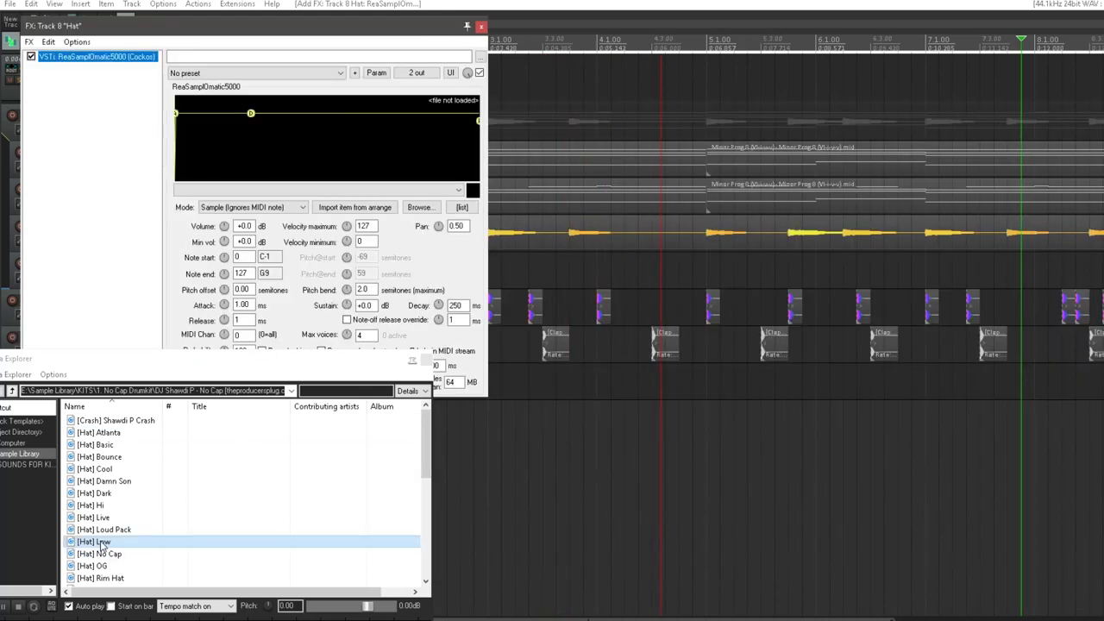
pyautogui.moveTo(102, 547); pyautogui.dragTo(328, 164)
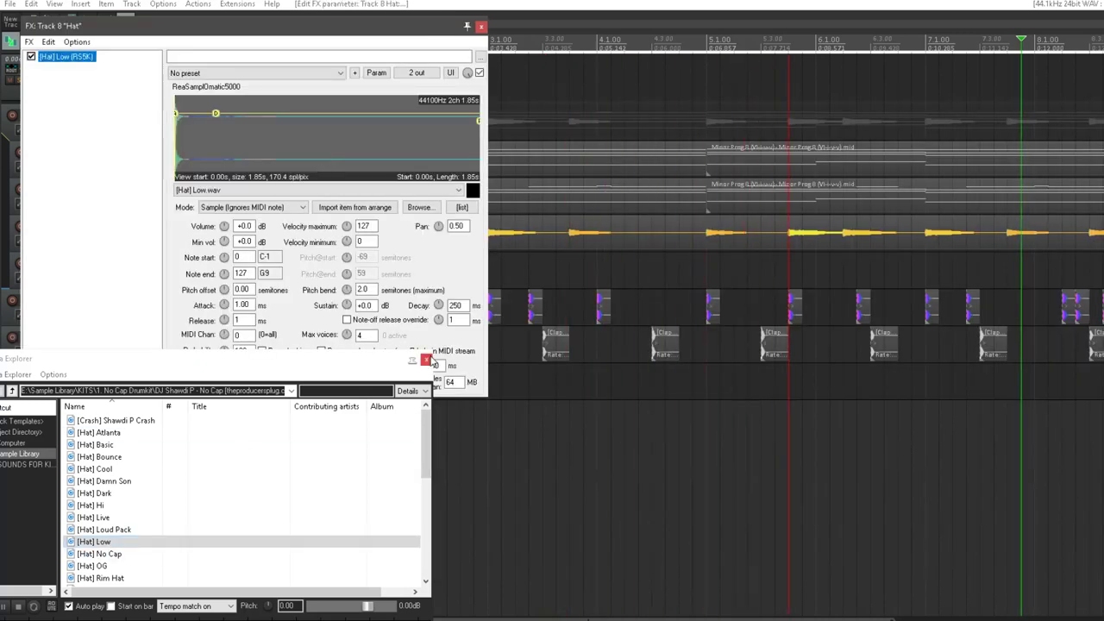
pyautogui.click(426, 361)
# Step: Limit the hat sampler to 1 voice and set its mode to Note (Semitone shifted)
pyautogui.moveTo(348, 335); pyautogui.dragTo(348, 345)
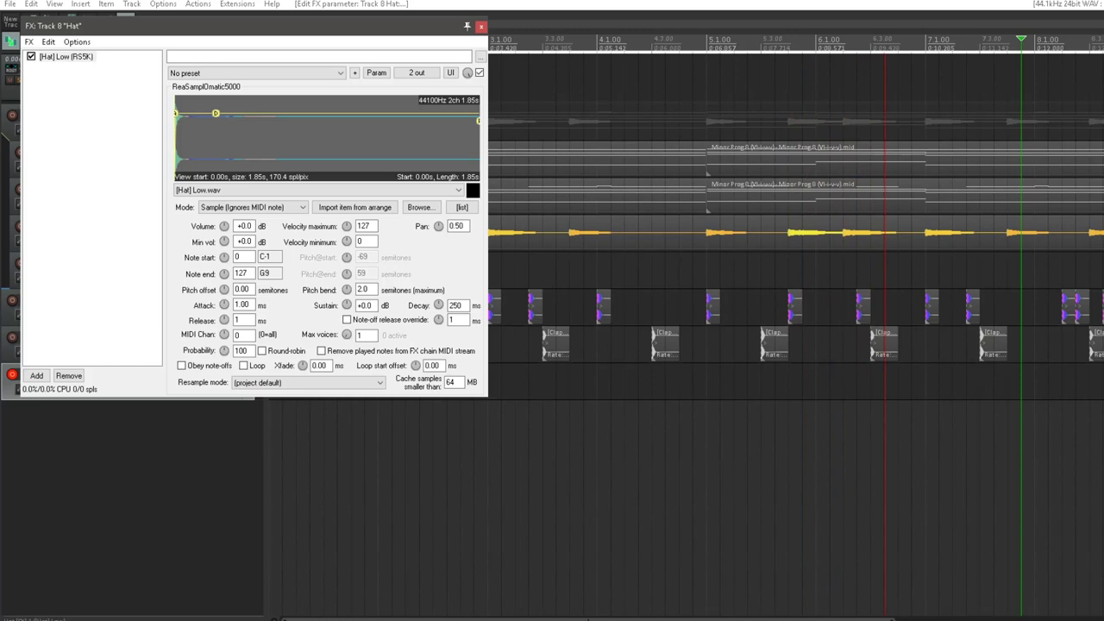
pyautogui.click(250, 207)
pyautogui.click(250, 233)
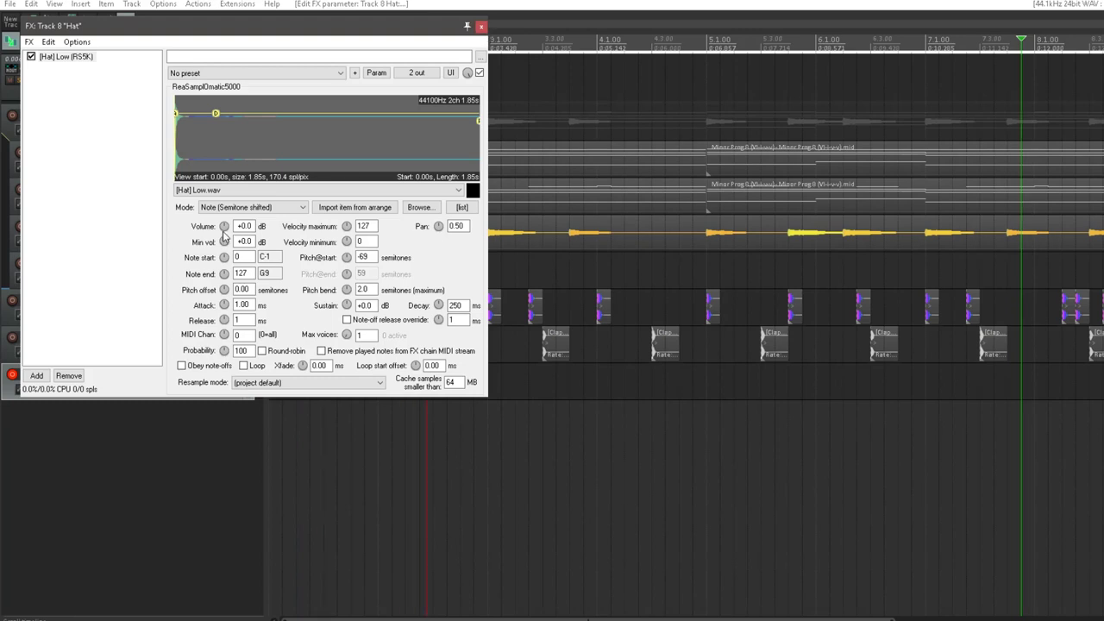
pyautogui.click(482, 27)
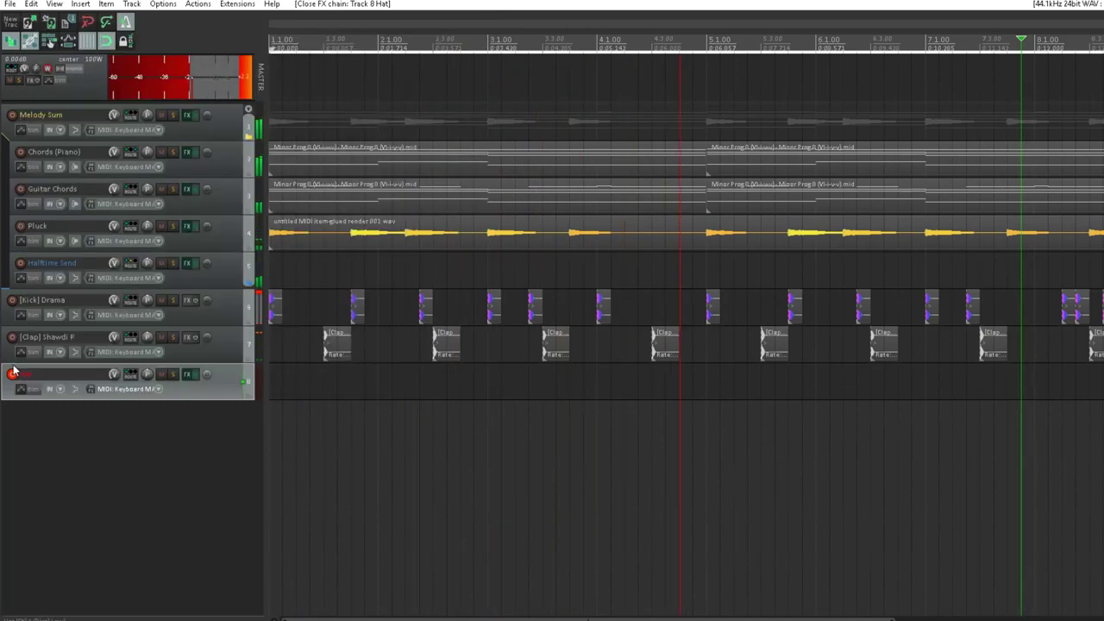
# Step: Turn on record monitoring for the Hat track and record a MIDI hat pattern from the project start
pyautogui.click(74, 389)
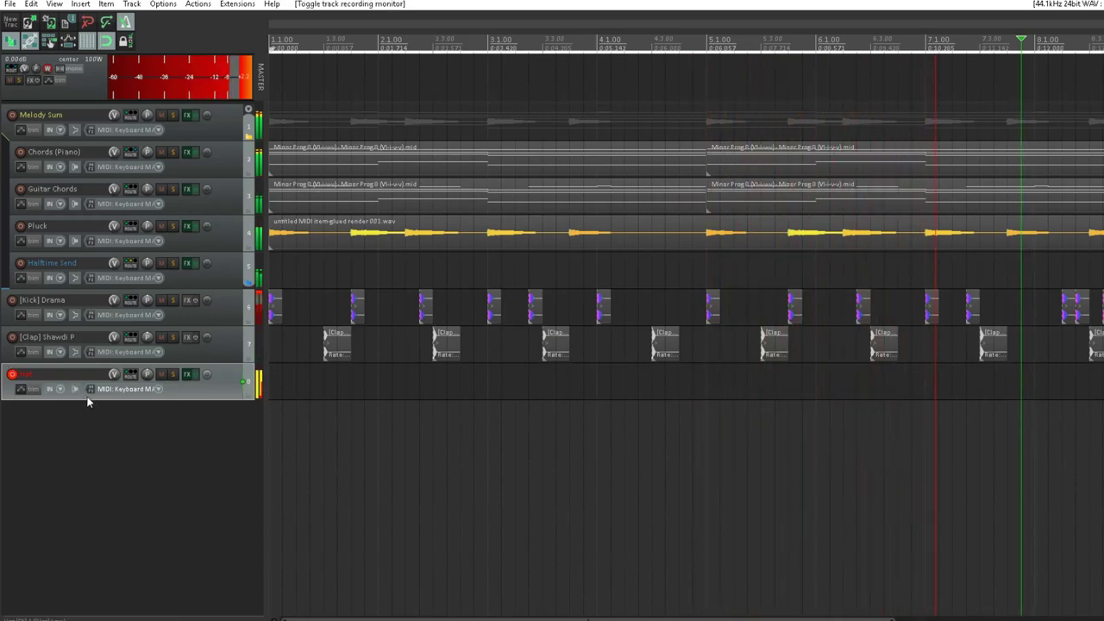
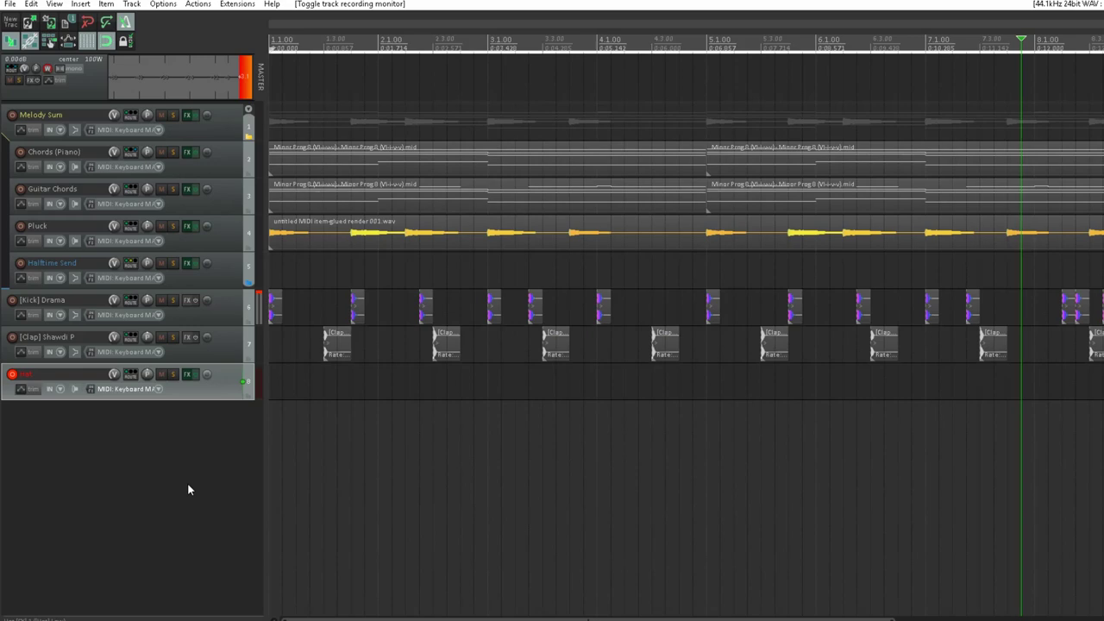
pyautogui.press('space')
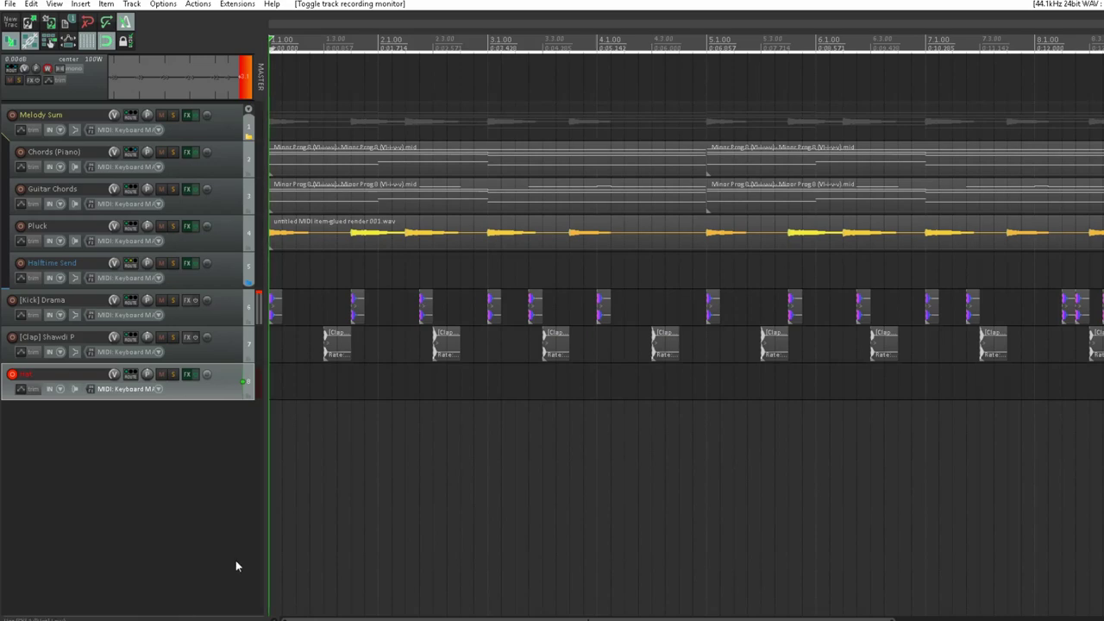
pyautogui.hotkey('ctrl', 'r')
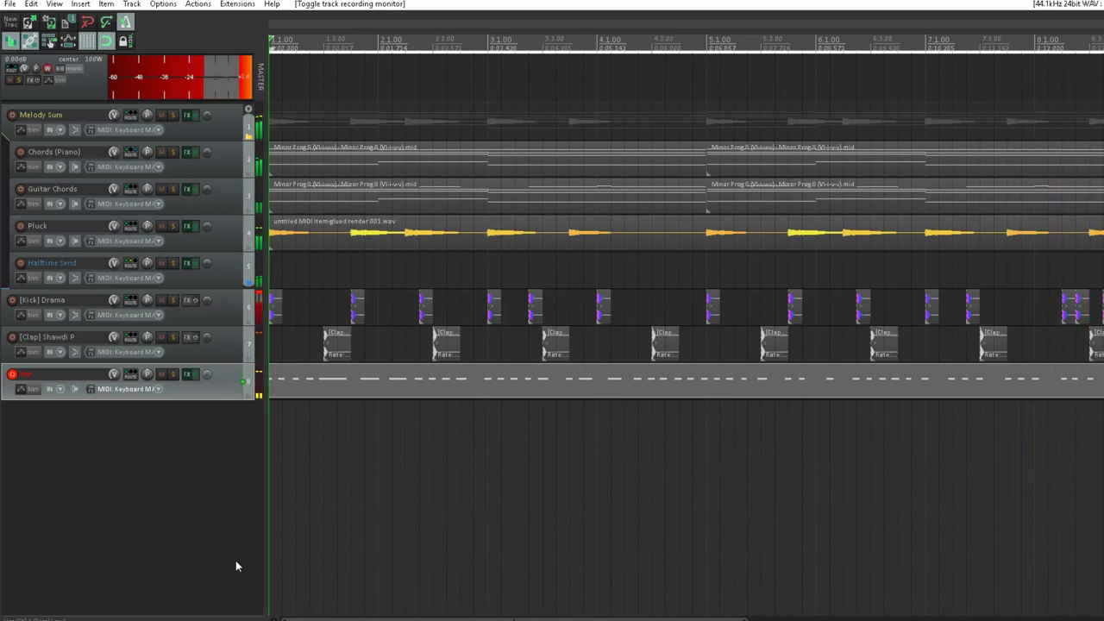
pyautogui.press('space')
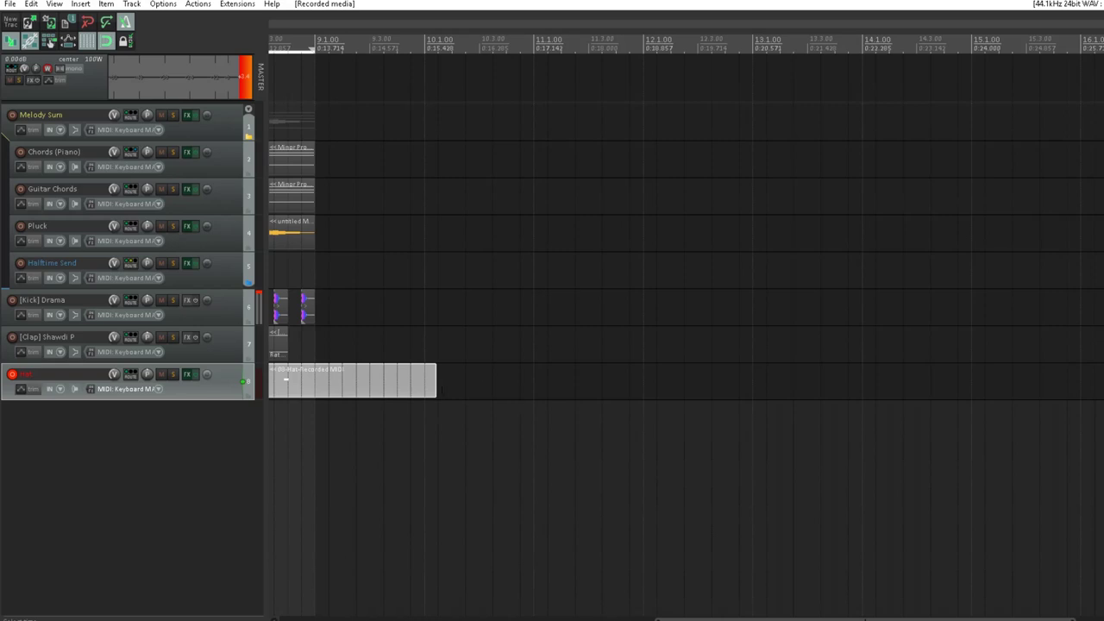
# Step: Trim the recorded hat item to the end of bar 8 and open it in the MIDI editor
pyautogui.moveTo(436, 383); pyautogui.dragTo(315, 383)
pyautogui.scroll(-2, 611, 397)
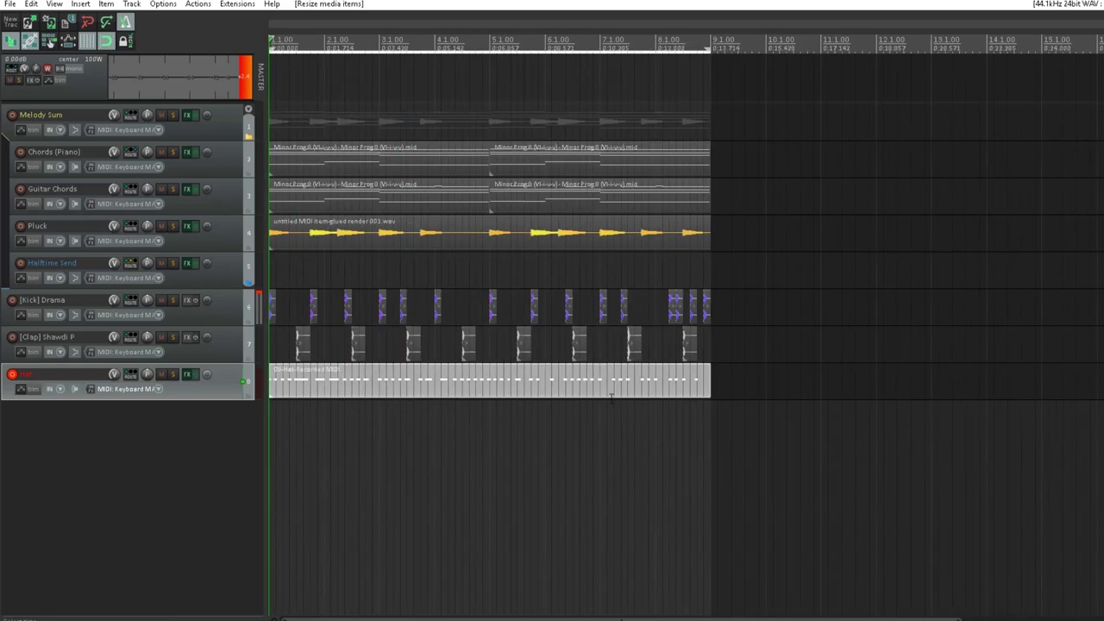
pyautogui.scroll(2, 645, 436)
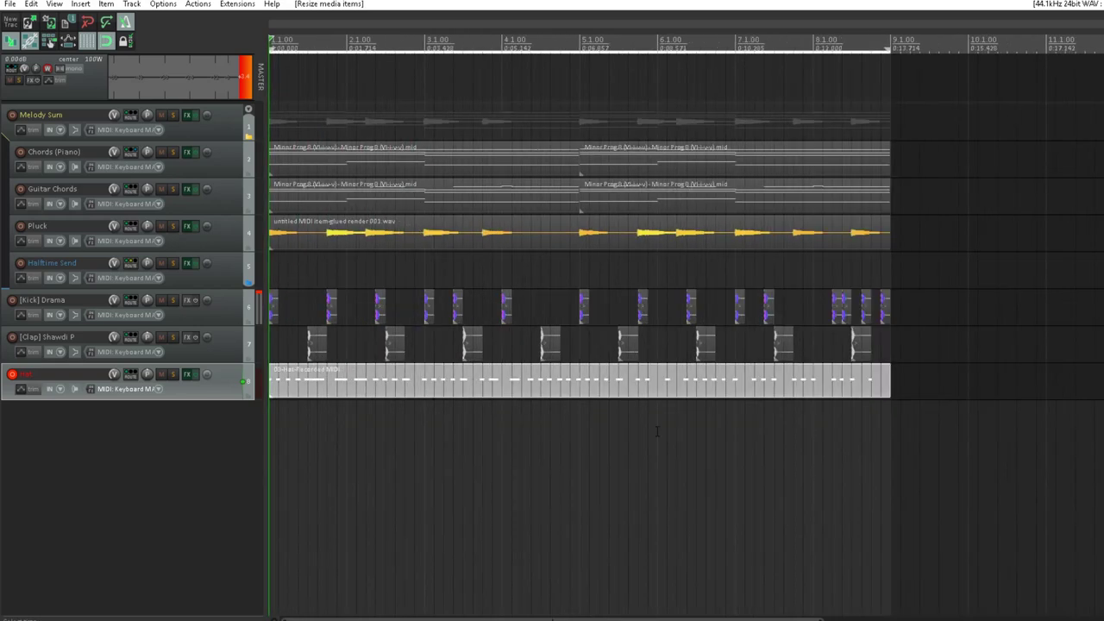
pyautogui.doubleClick(448, 395)
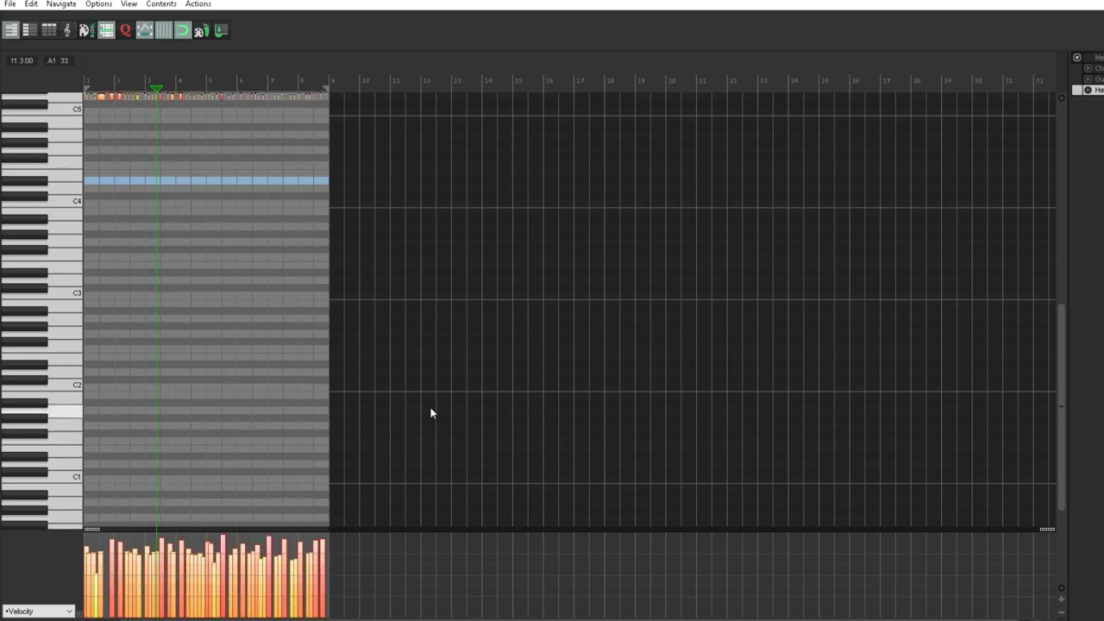
pyautogui.moveTo(1066, 416); pyautogui.dragTo(1073, 363)
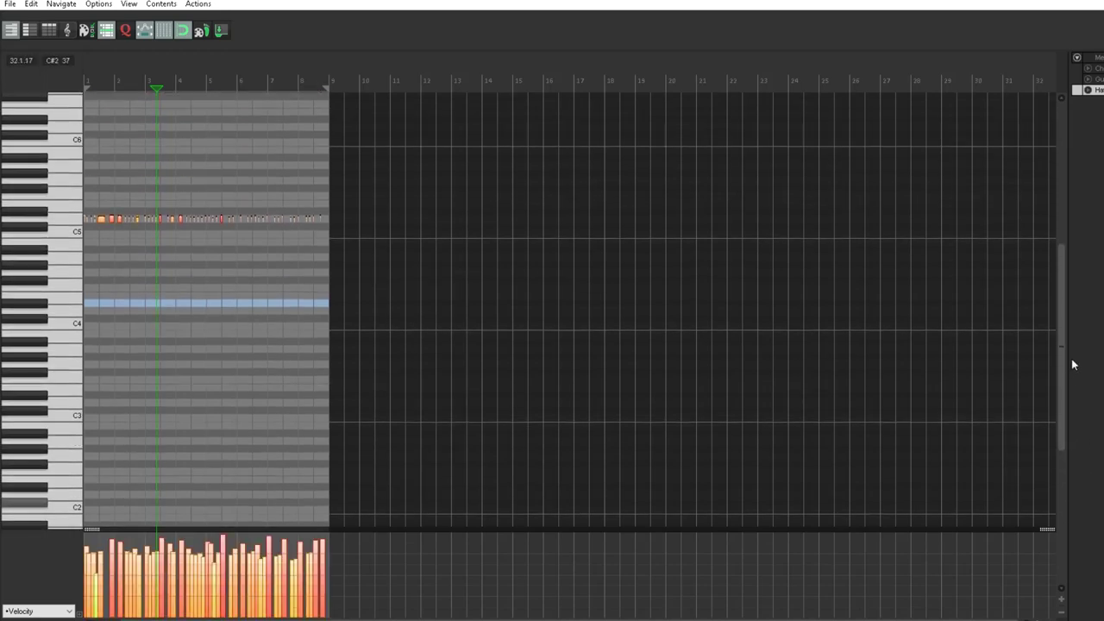
pyautogui.scroll(4, 308, 447)
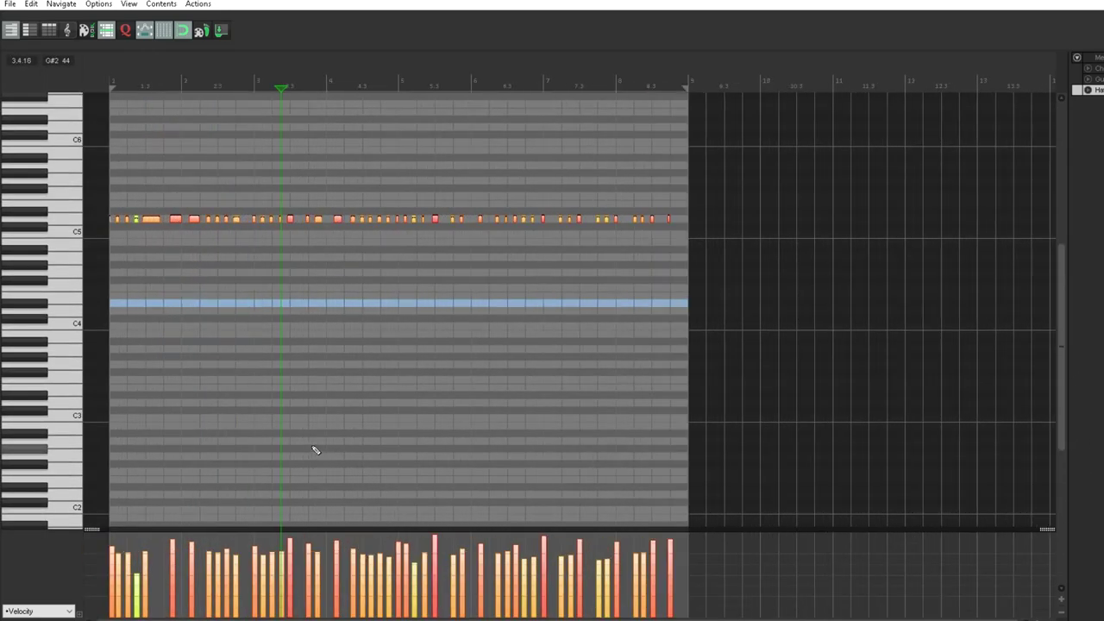
# Step: Try quantizing all hat notes to a 1/16 grid by position and note end at 100% strength
pyautogui.click(140, 618)
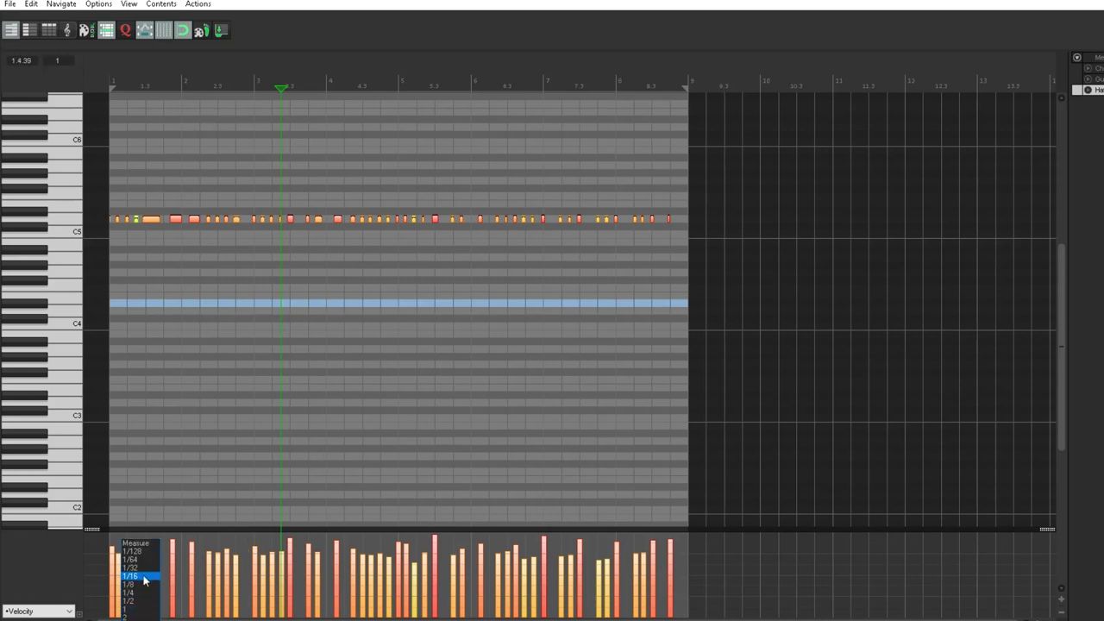
pyautogui.click(143, 576)
pyautogui.press('q')
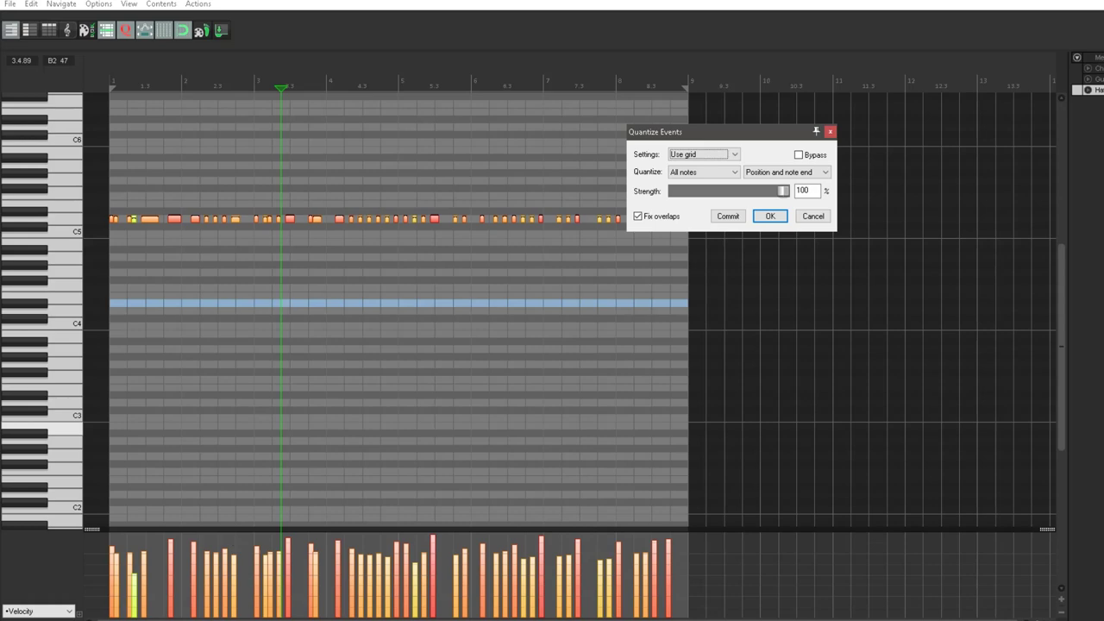
pyautogui.click(814, 216)
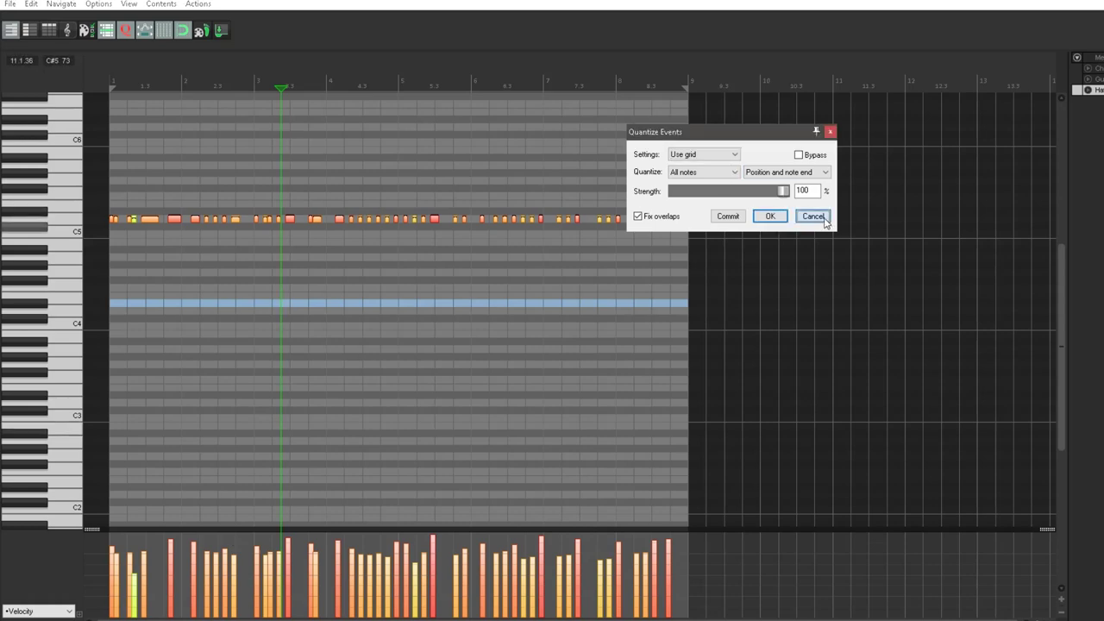
pyautogui.click(770, 215)
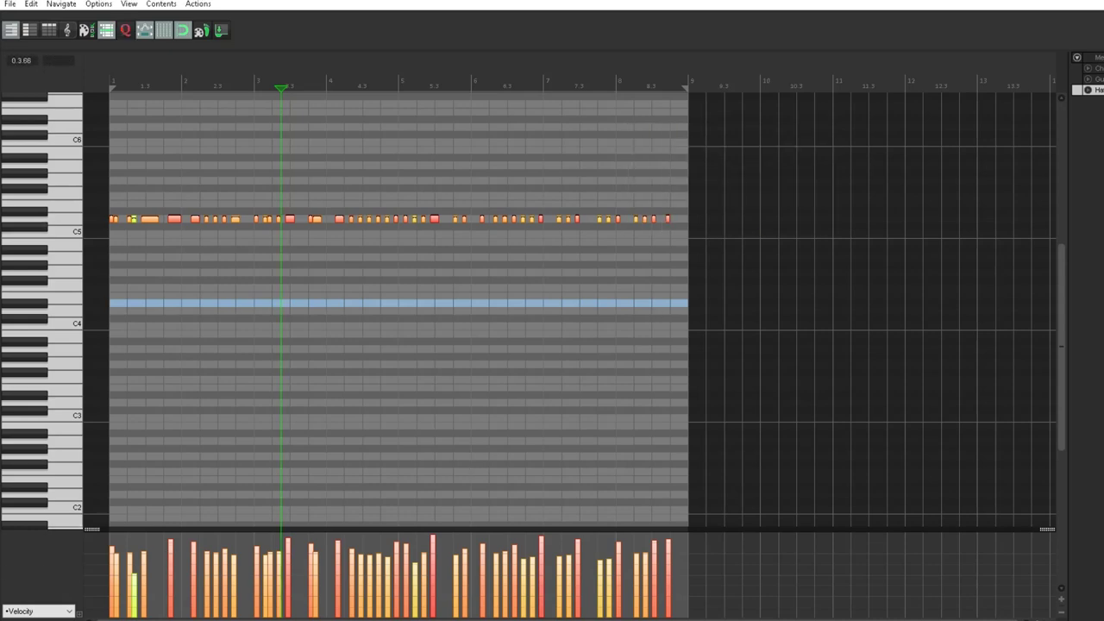
pyautogui.press('Home')
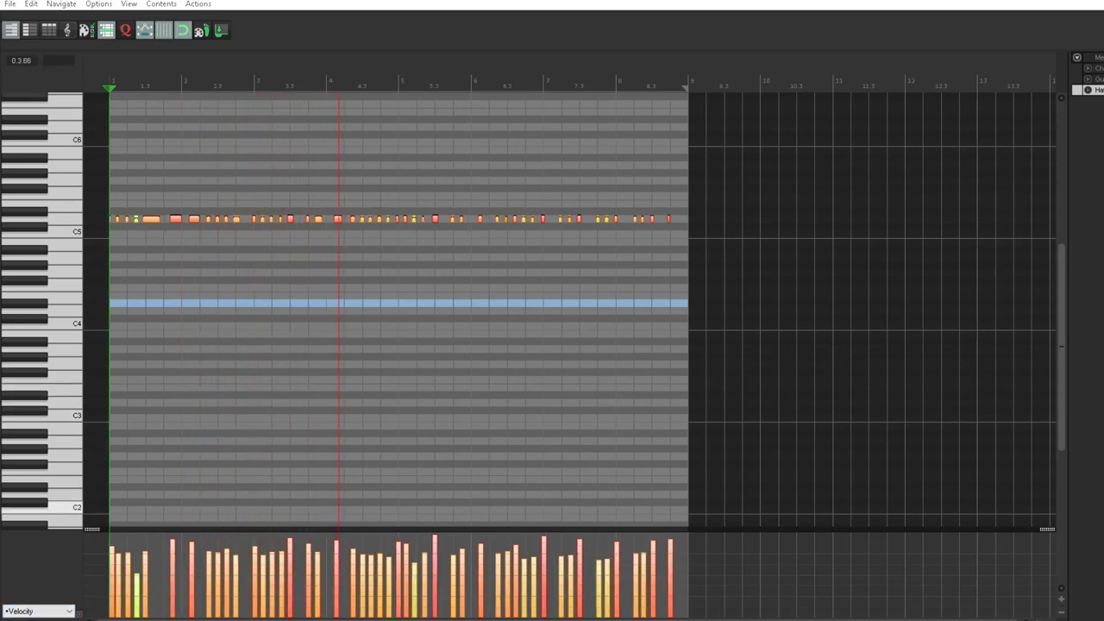
# Step: Quantize the position and end of all hat notes to a 1/8 grid at 100% strength
pyautogui.click(154, 618)
pyautogui.click(138, 584)
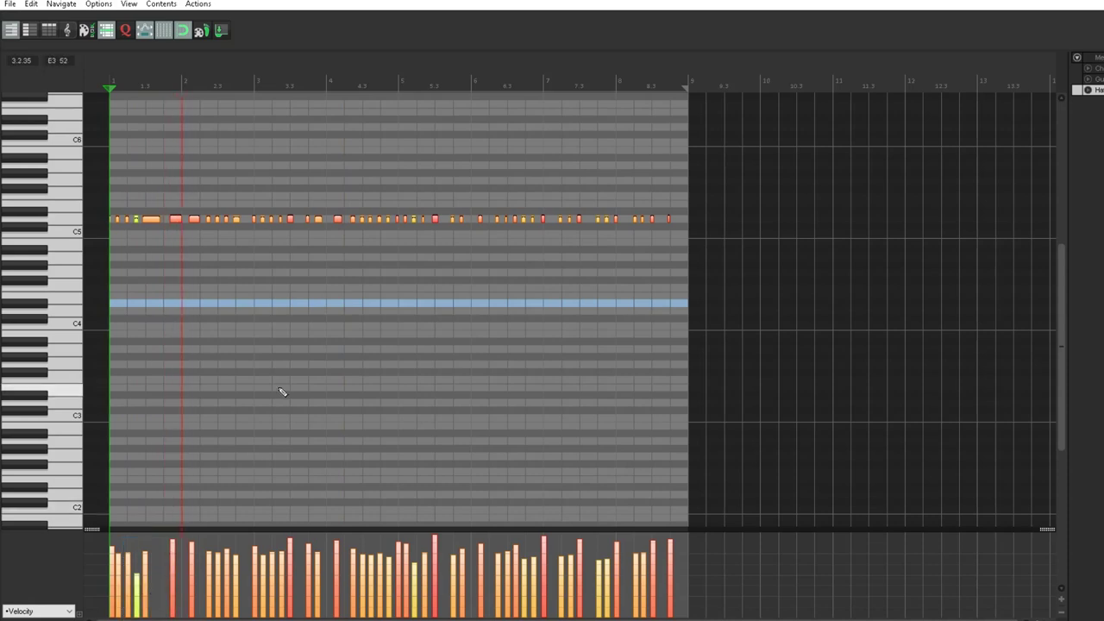
pyautogui.press('q')
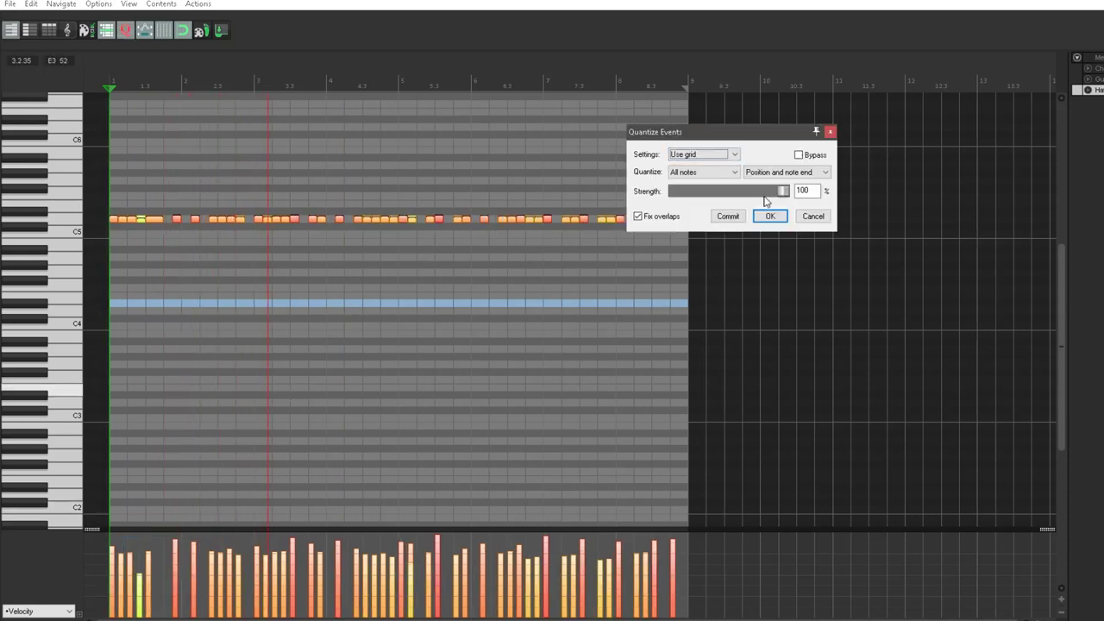
pyautogui.click(768, 214)
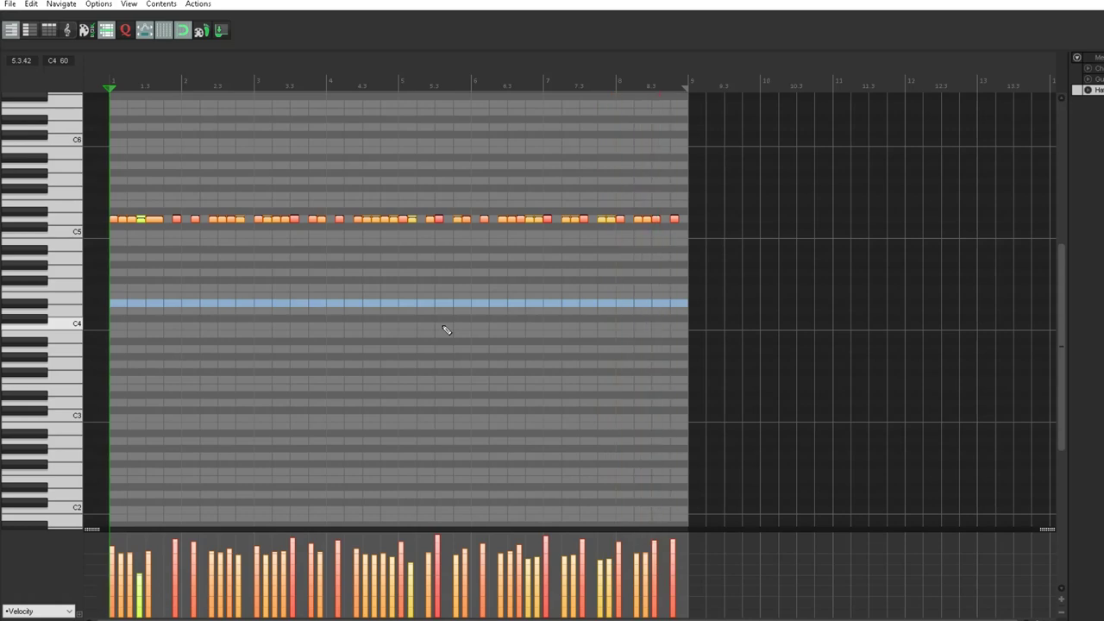
# Step: Switch the grid to 1/16 and add extra sixteenth hat notes just after beat 3 in bars 1 and 2
pyautogui.hotkey('ctrl', 'Right')
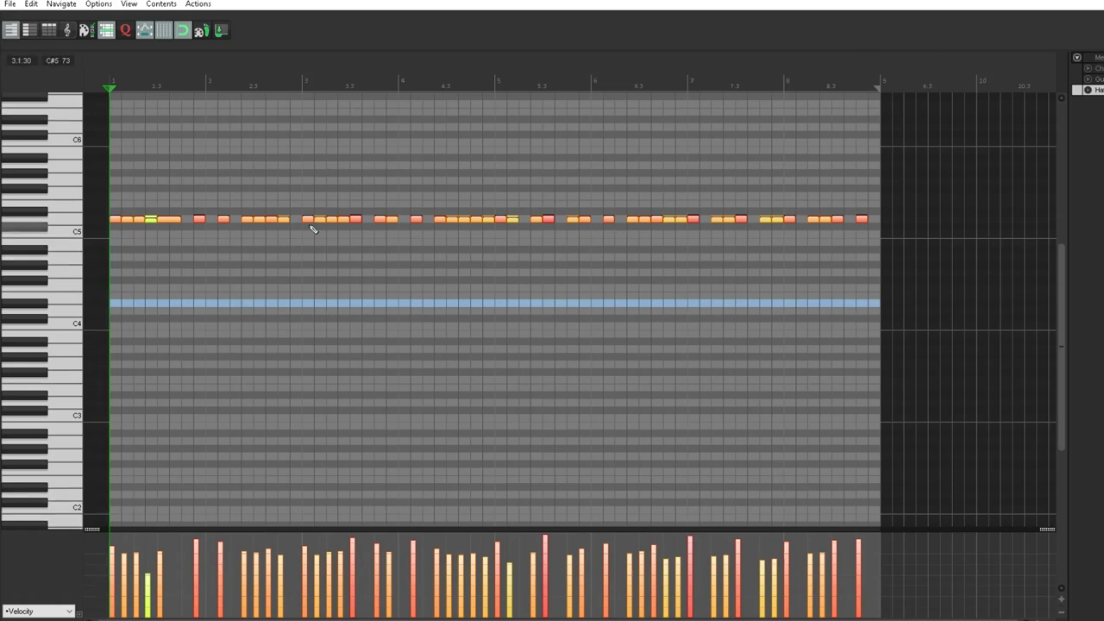
pyautogui.rightClick(130, 604)
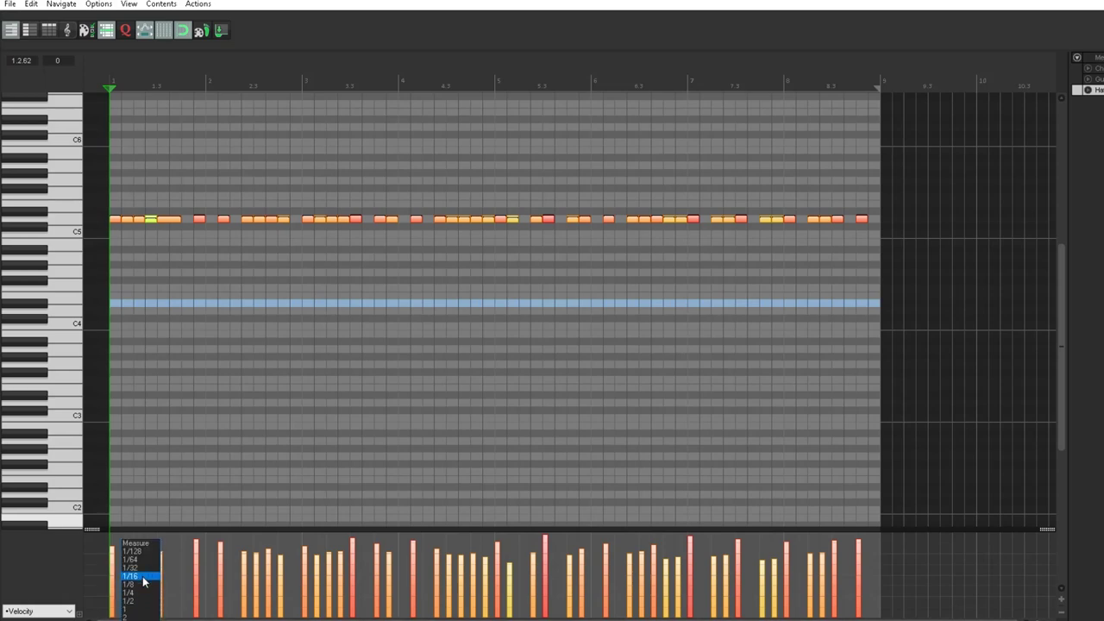
pyautogui.press('Escape')
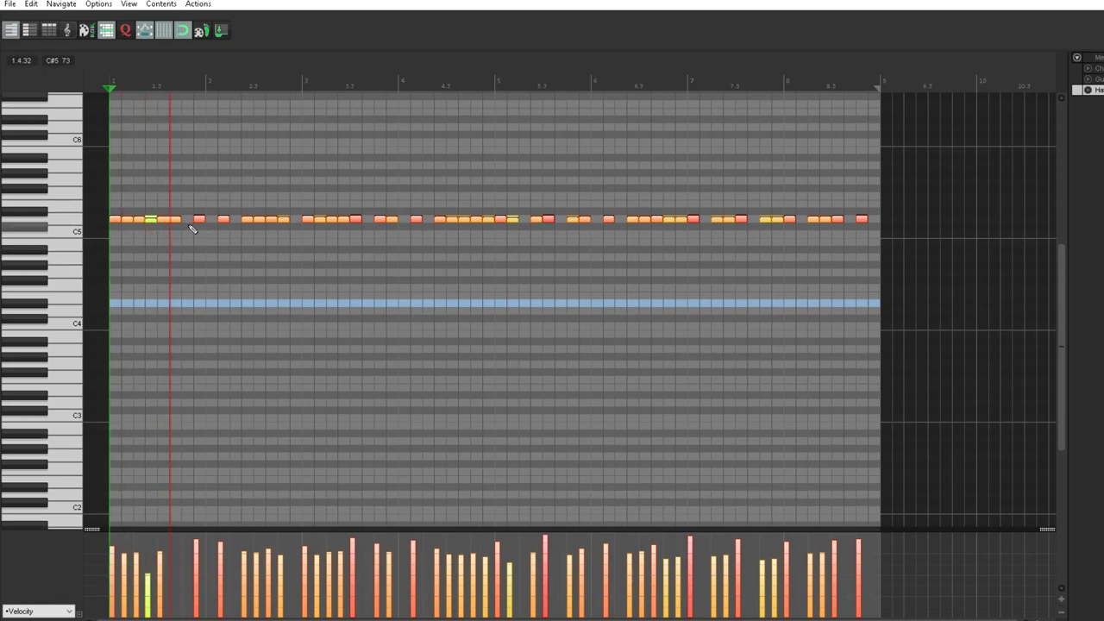
pyautogui.click(138, 219)
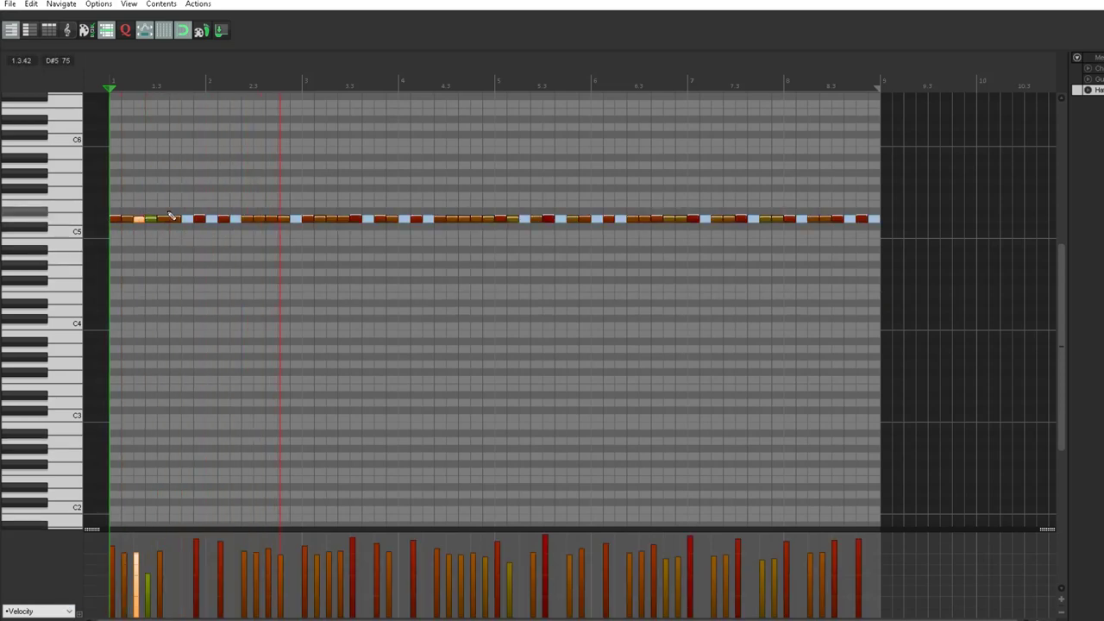
pyautogui.scroll(3, 177, 220)
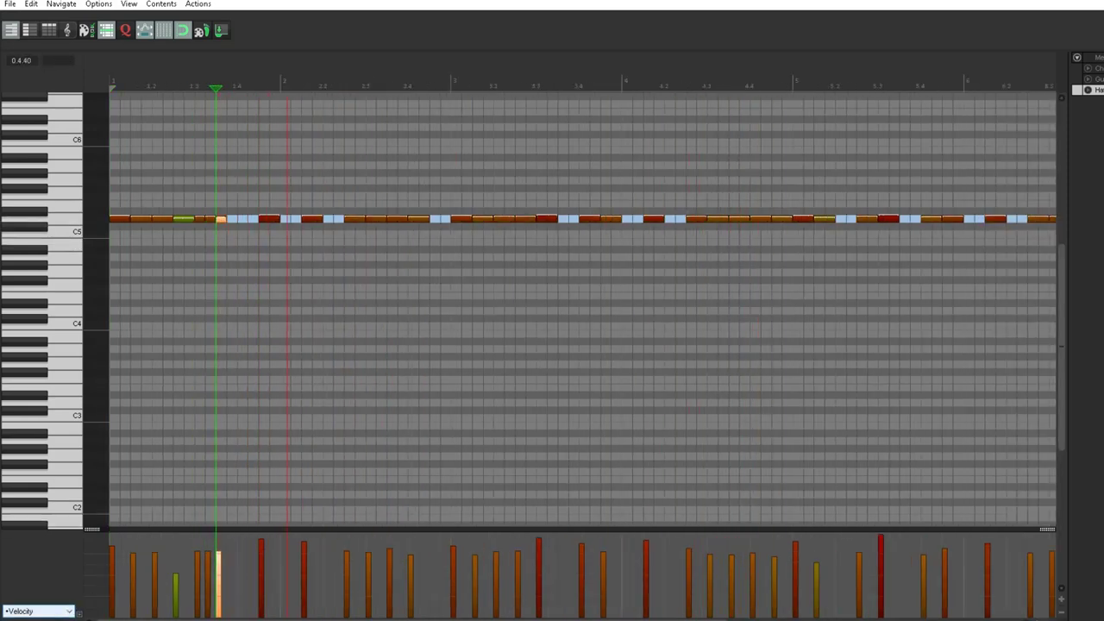
pyautogui.press('space')
pyautogui.press('Home')
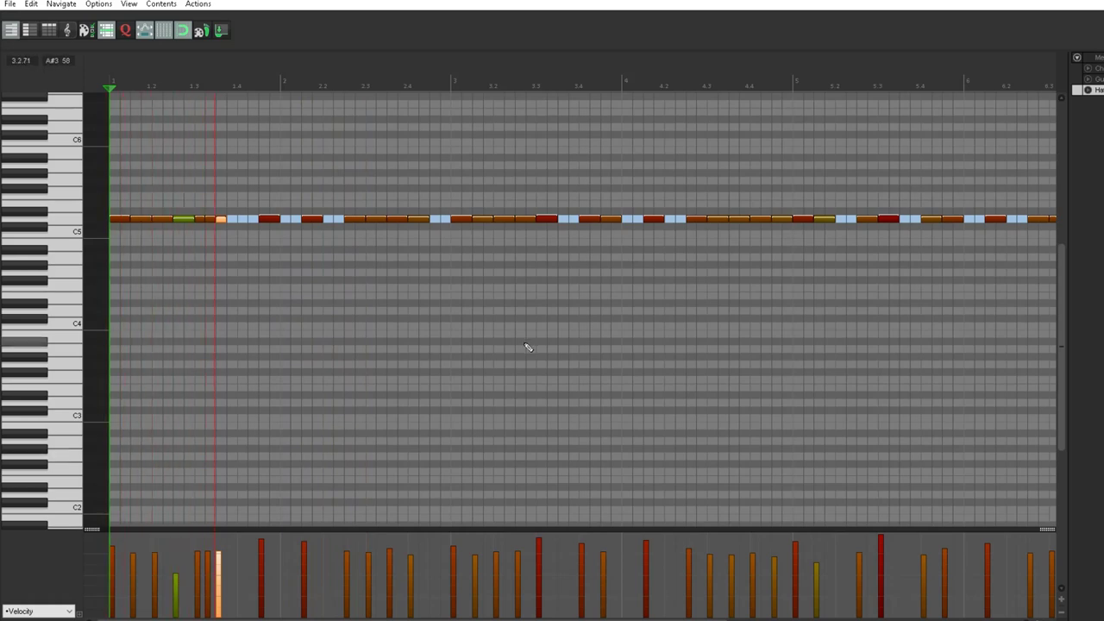
pyautogui.click(381, 219)
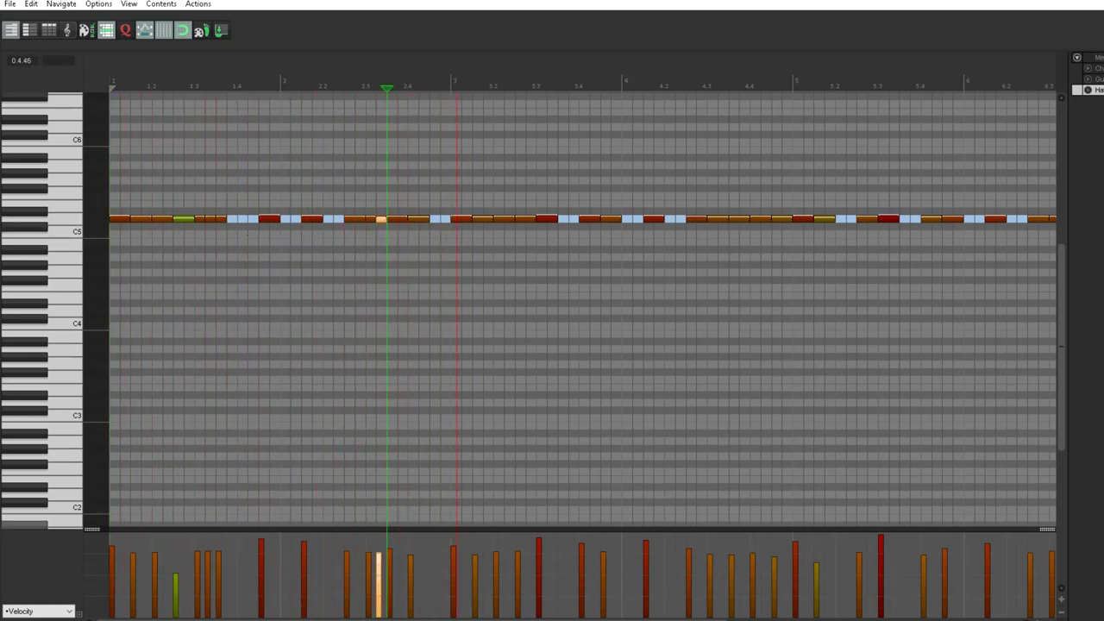
pyautogui.press('Home')
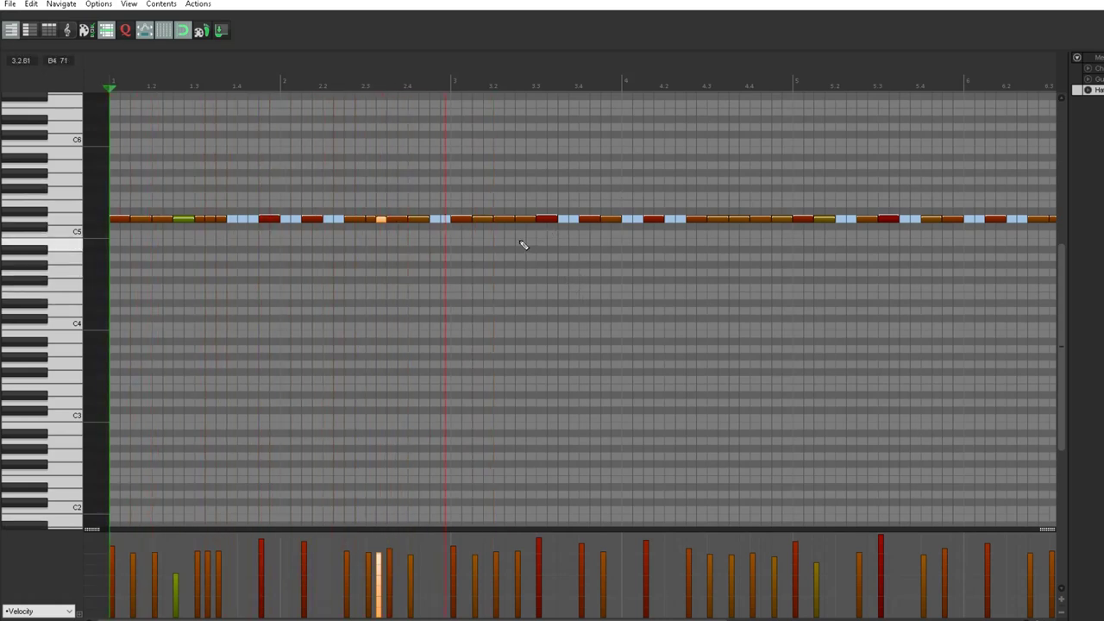
# Step: Replace the eighth-note hat on beat 3 of bar 3 with three consecutive sixteenth notes and play the pattern from the start
pyautogui.doubleClick(543, 220)
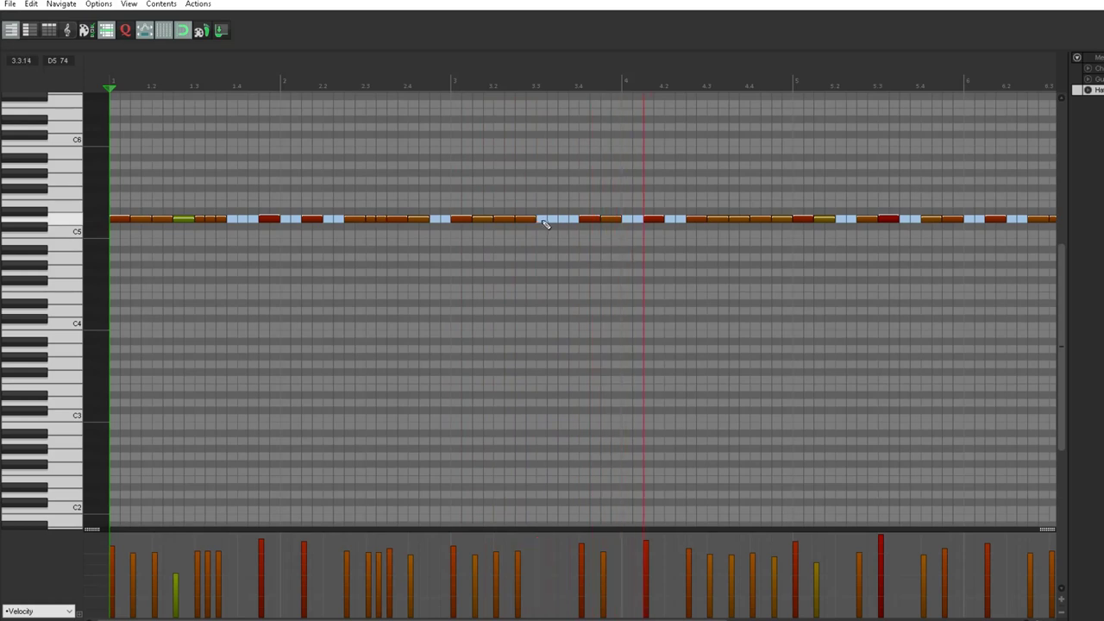
pyautogui.click(539, 220)
pyautogui.click(551, 220)
pyautogui.click(562, 222)
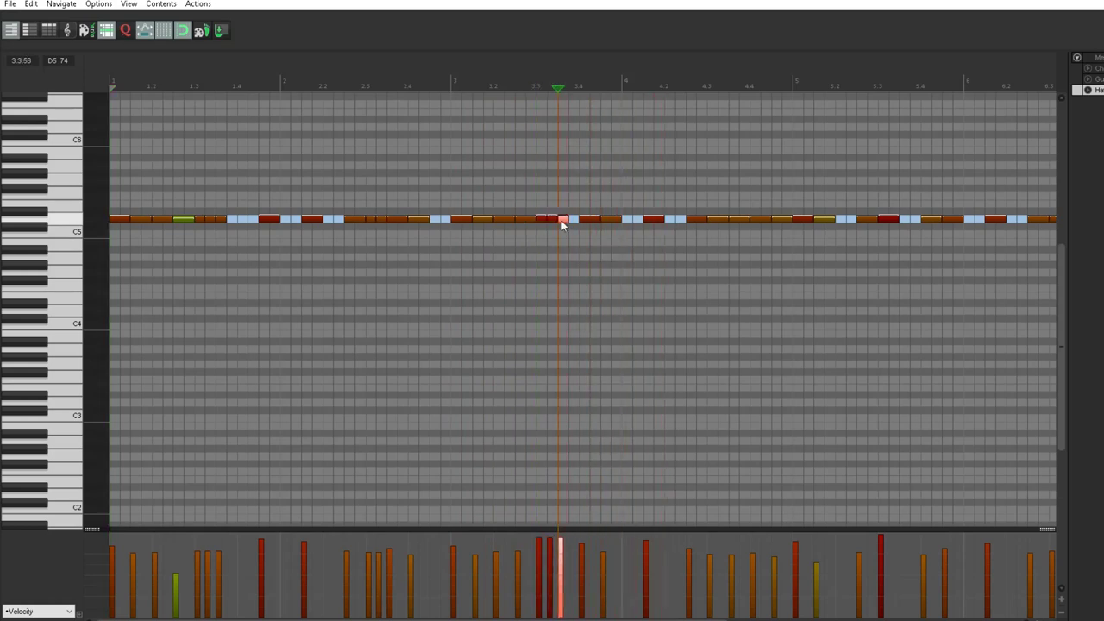
pyautogui.press('space')
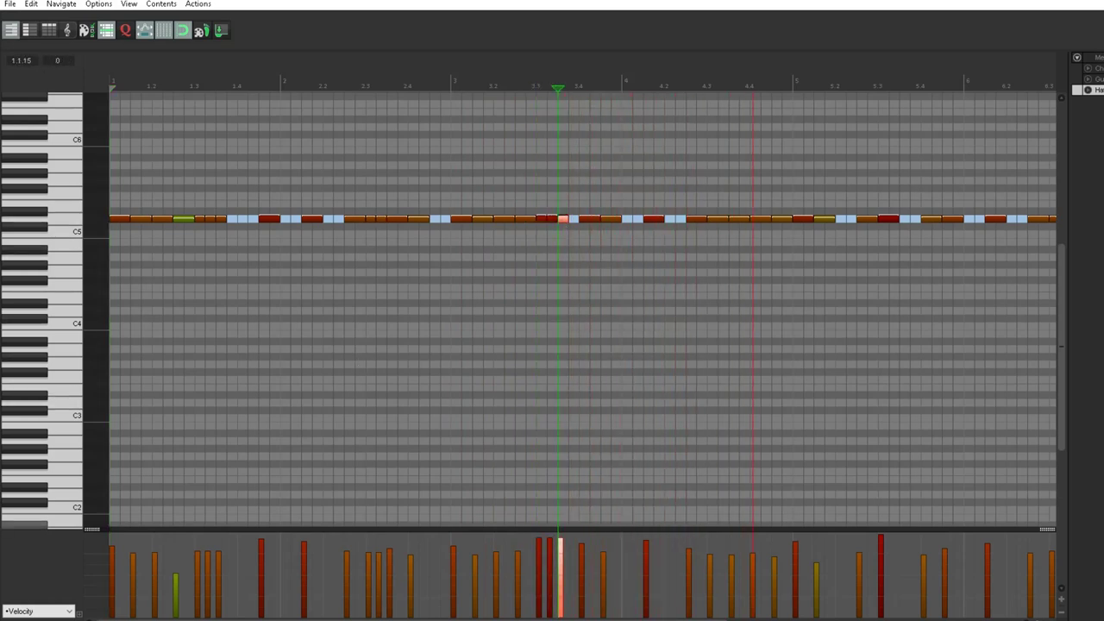
pyautogui.press('Home')
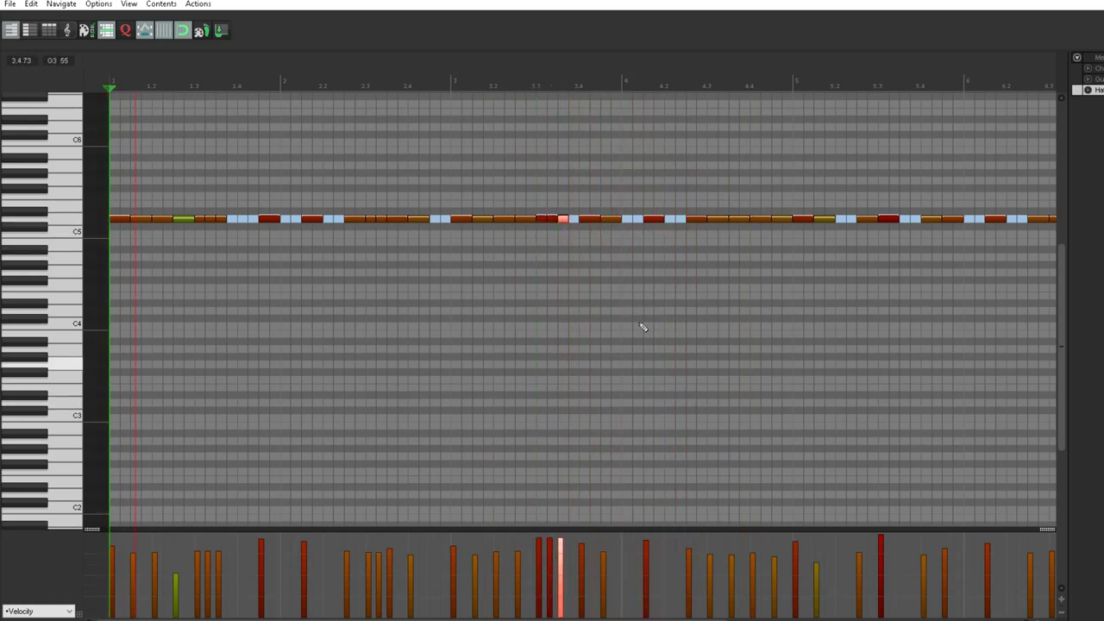
# Step: Split the hat on beat 3 of bar 4 by adding a sixteenth note right after it
pyautogui.click(716, 218)
pyautogui.moveTo(716, 219); pyautogui.dragTo(727, 219)
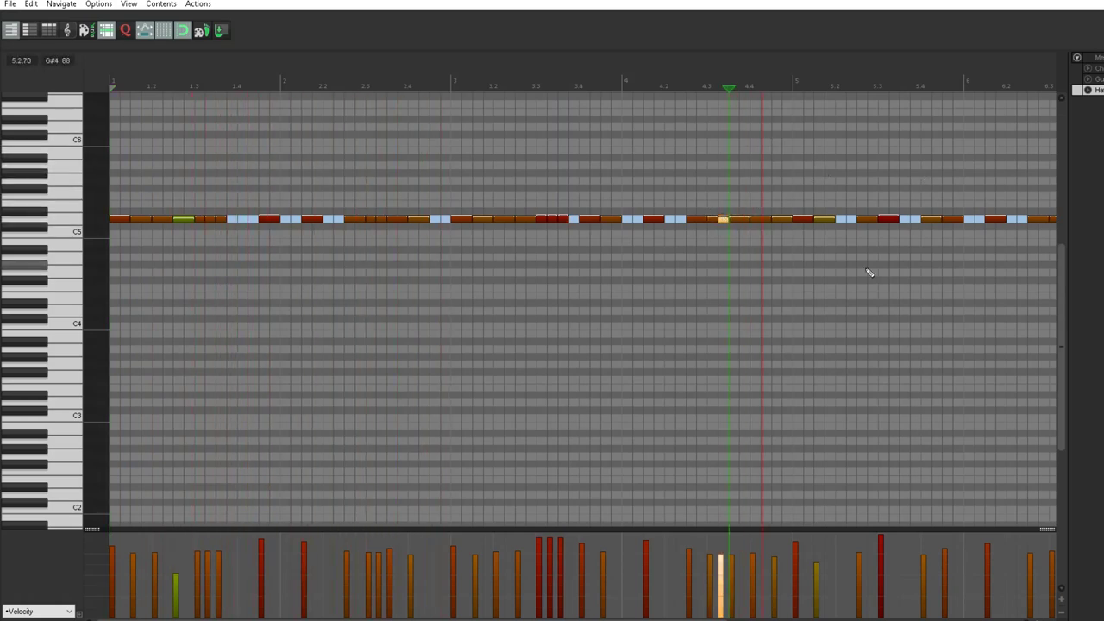
pyautogui.click(472, 96)
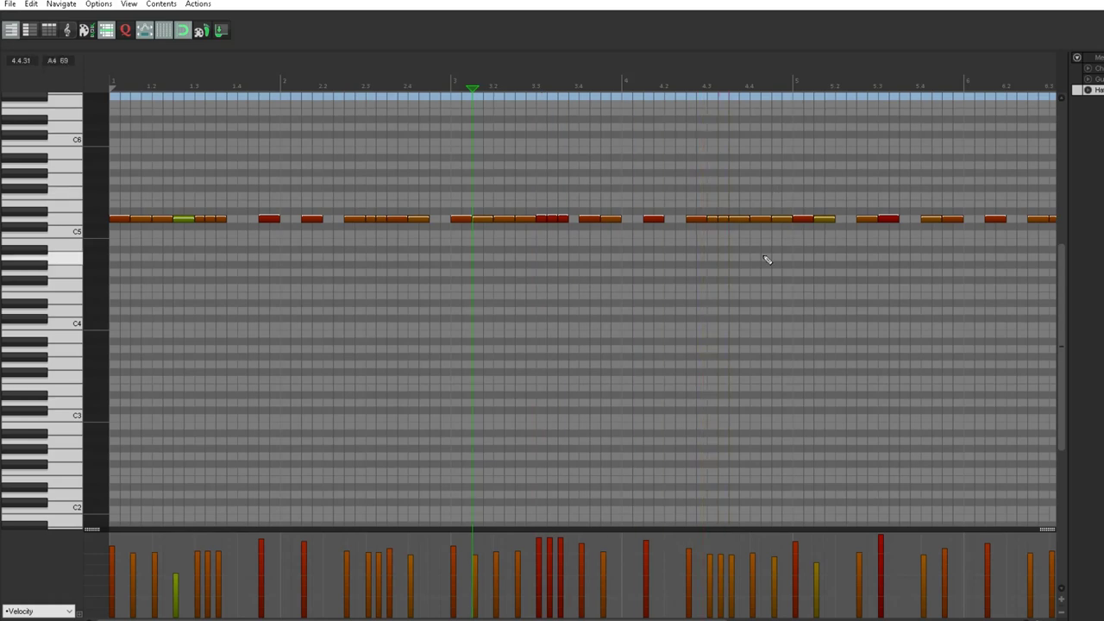
# Step: Add extra sixteenth hat notes just after beat 4 in bar 6 and just after beat 3 in bar 8
pyautogui.scroll(-3, 757, 313)
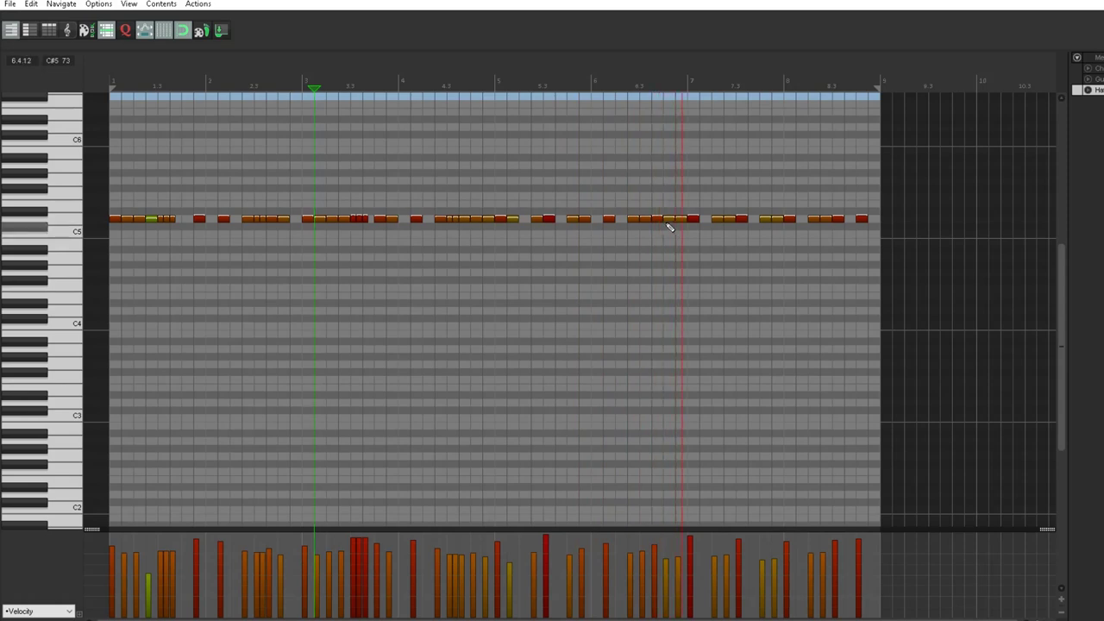
pyautogui.click(658, 220)
pyautogui.scroll(2, 660, 226)
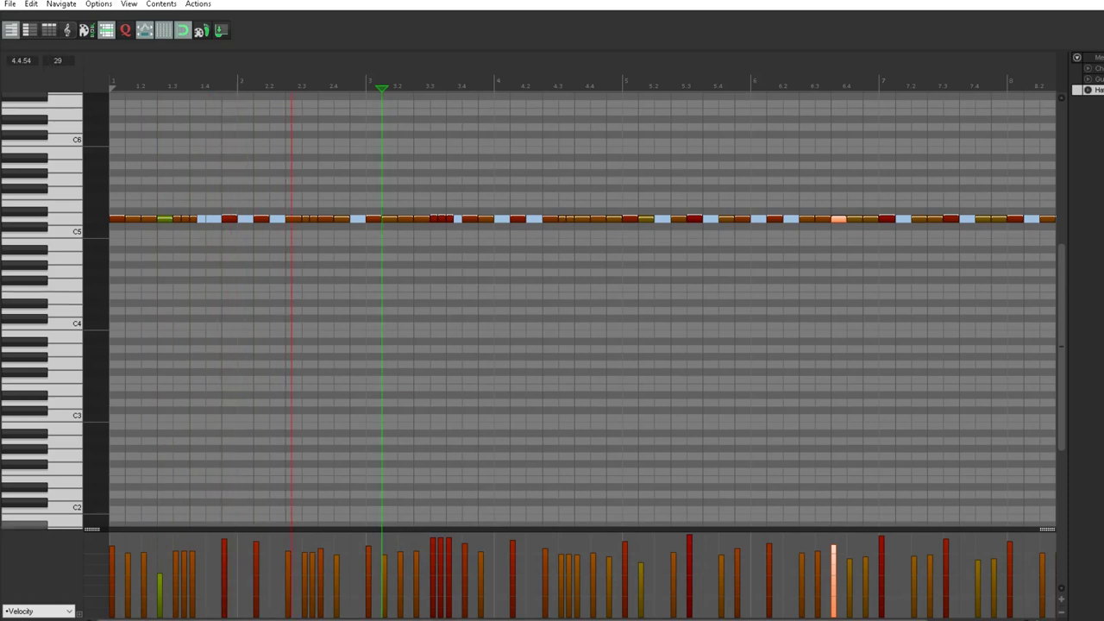
pyautogui.hscroll(1, 570, 302)
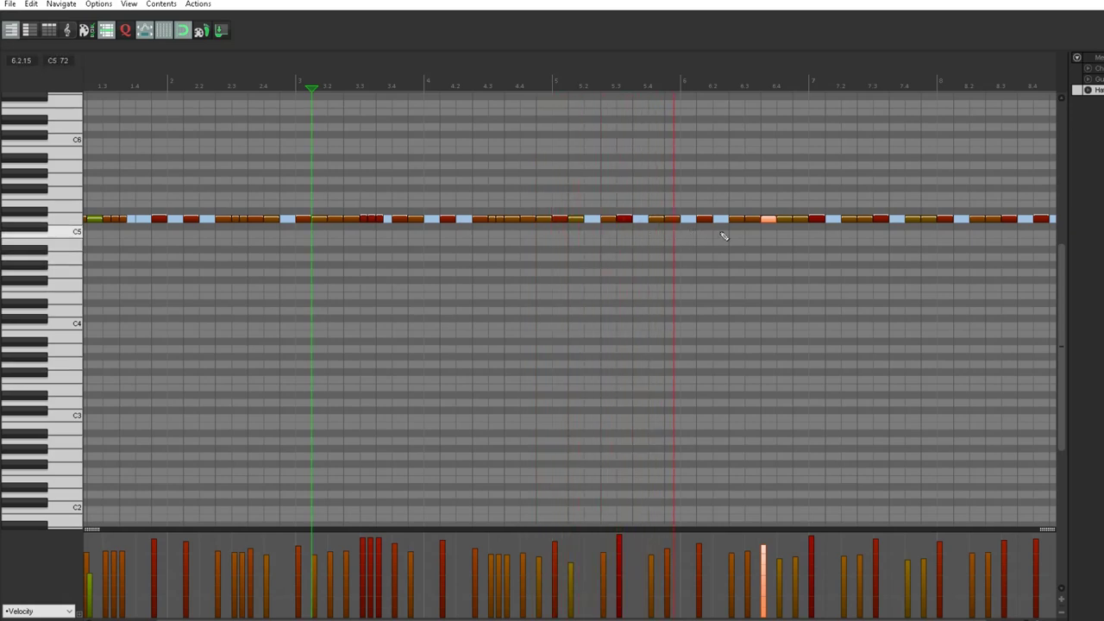
pyautogui.click(785, 221)
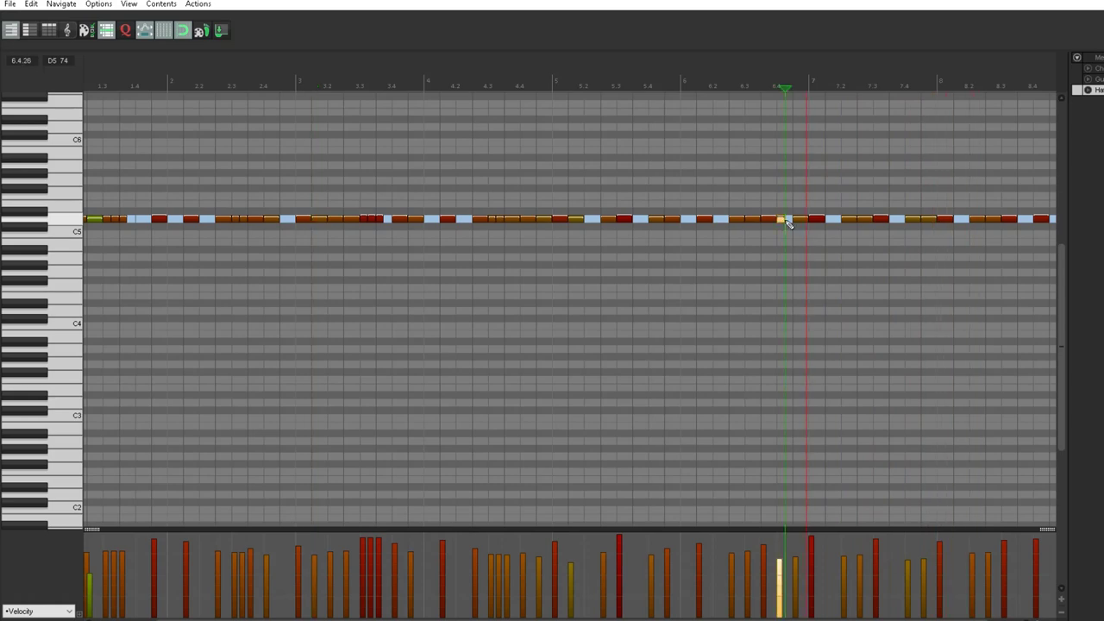
pyautogui.click(739, 95)
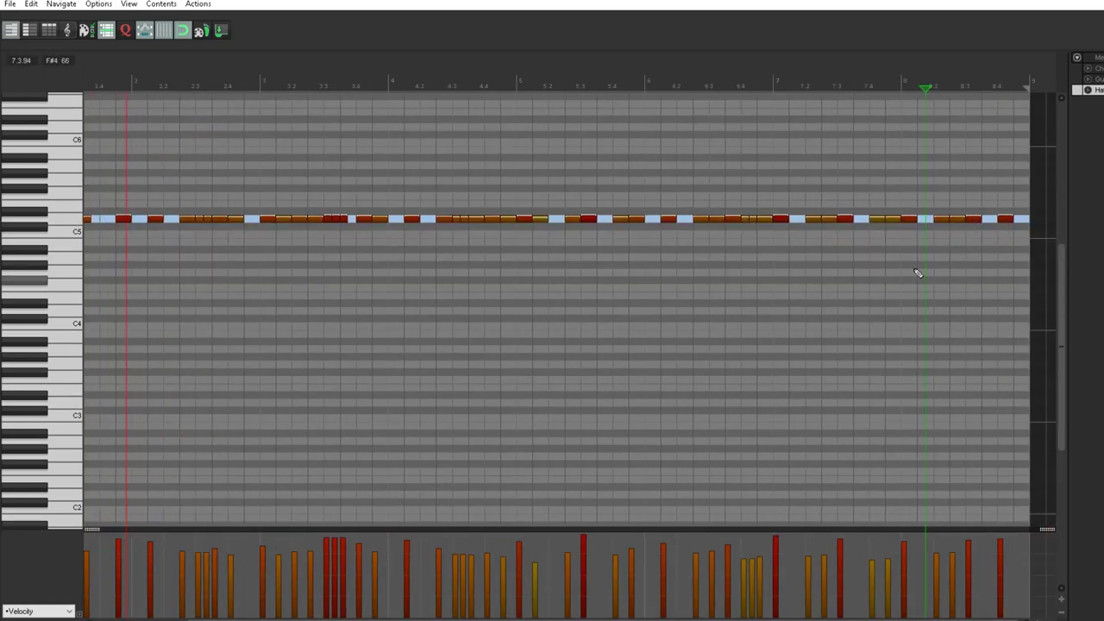
pyautogui.click(976, 220)
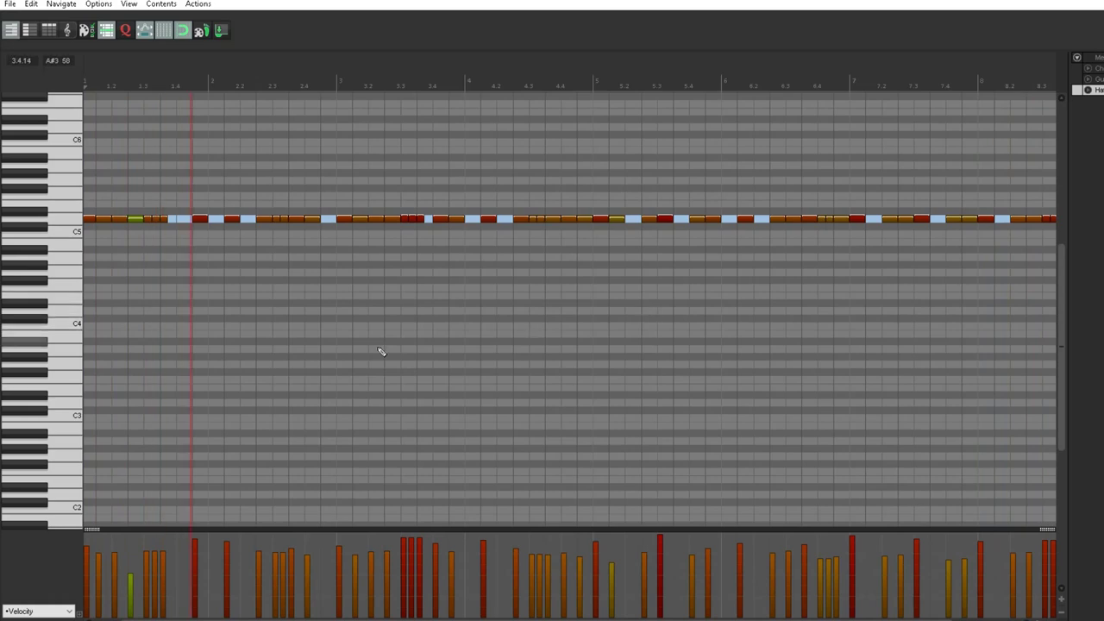
# Step: Open the grid division choices for the hat pattern
pyautogui.click(138, 619)
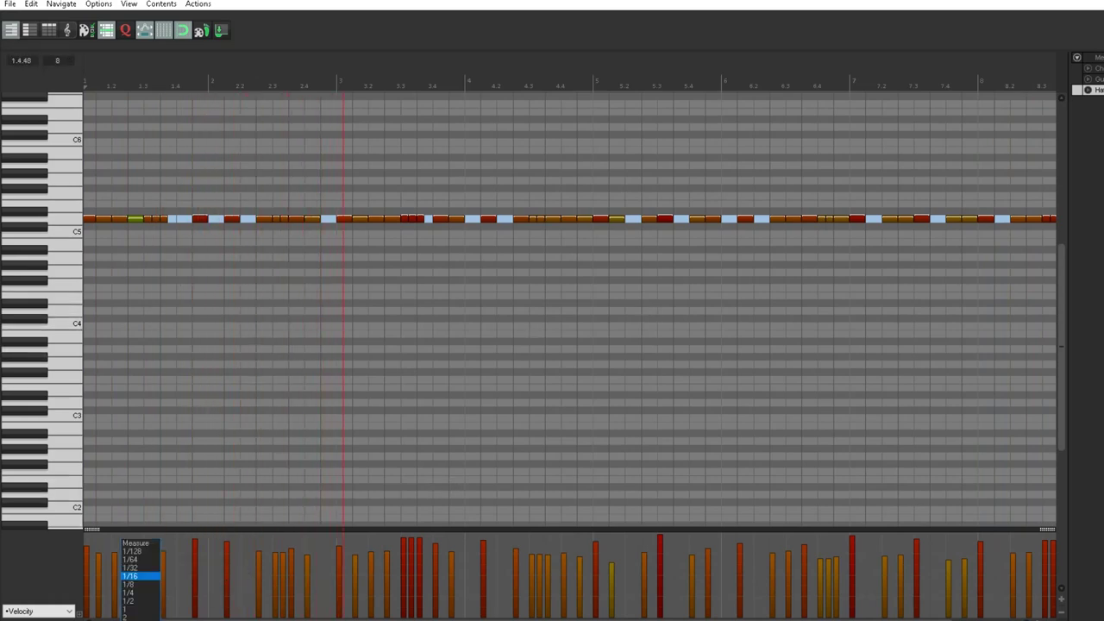
# Step: Set the MIDI editor grid to 1/32 and close the editor
pyautogui.click(146, 566)
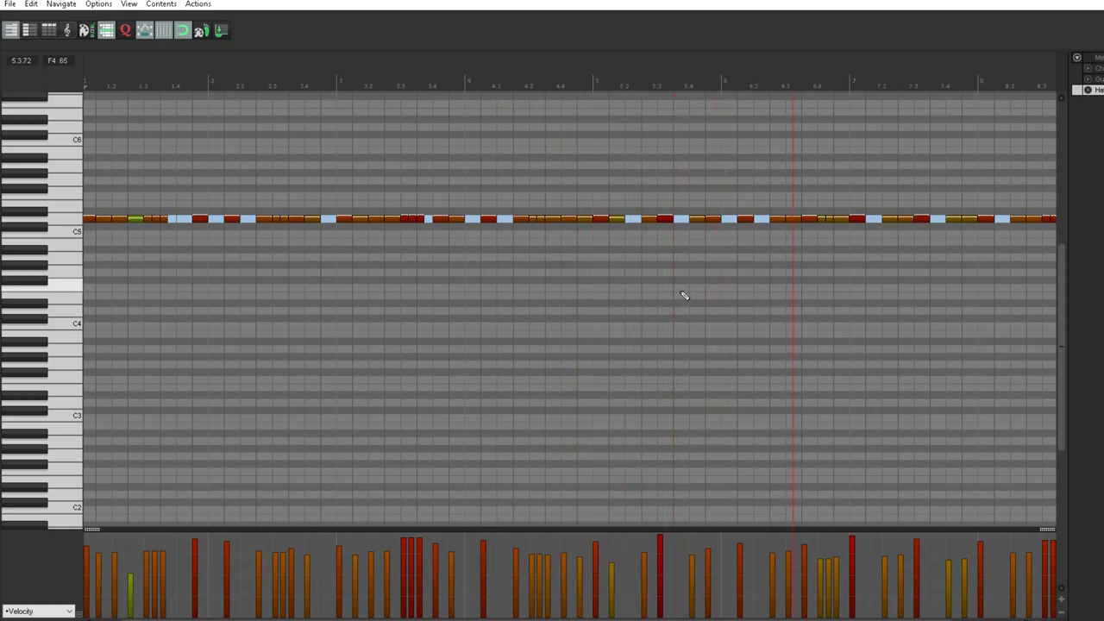
pyautogui.scroll(-2, 685, 299)
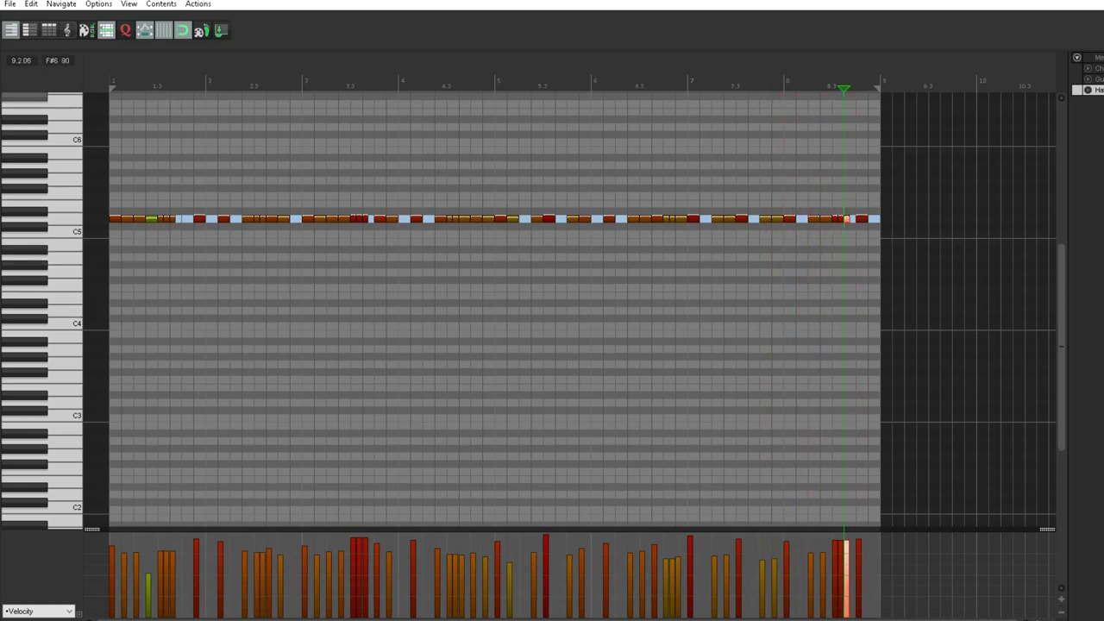
pyautogui.doubleClick(863, 2)
pyautogui.click(887, 127)
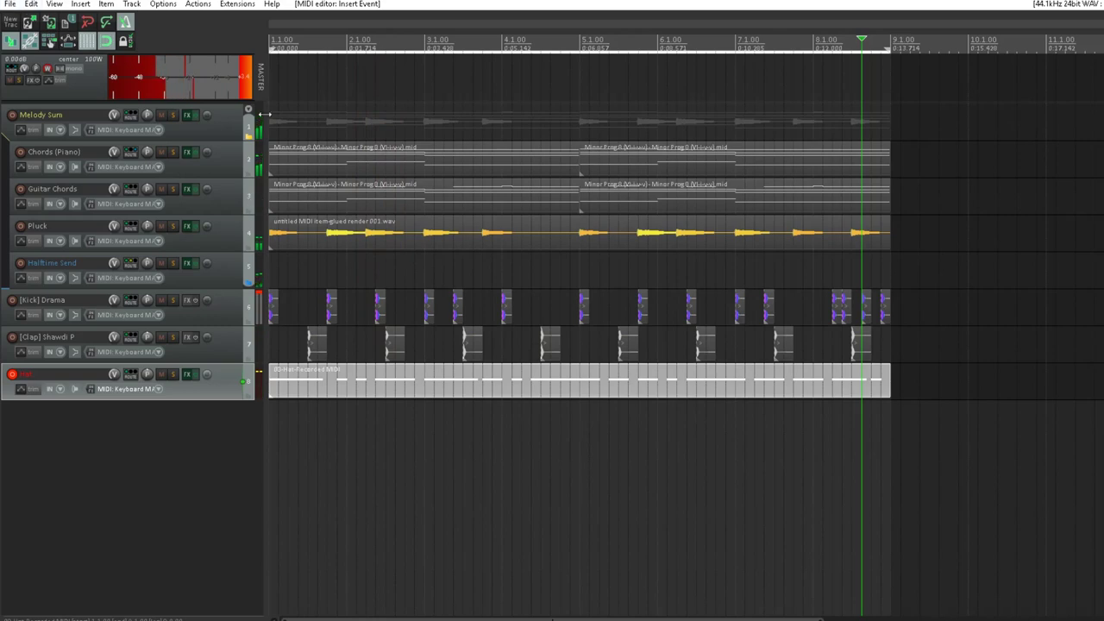
pyautogui.rightClick(226, 393)
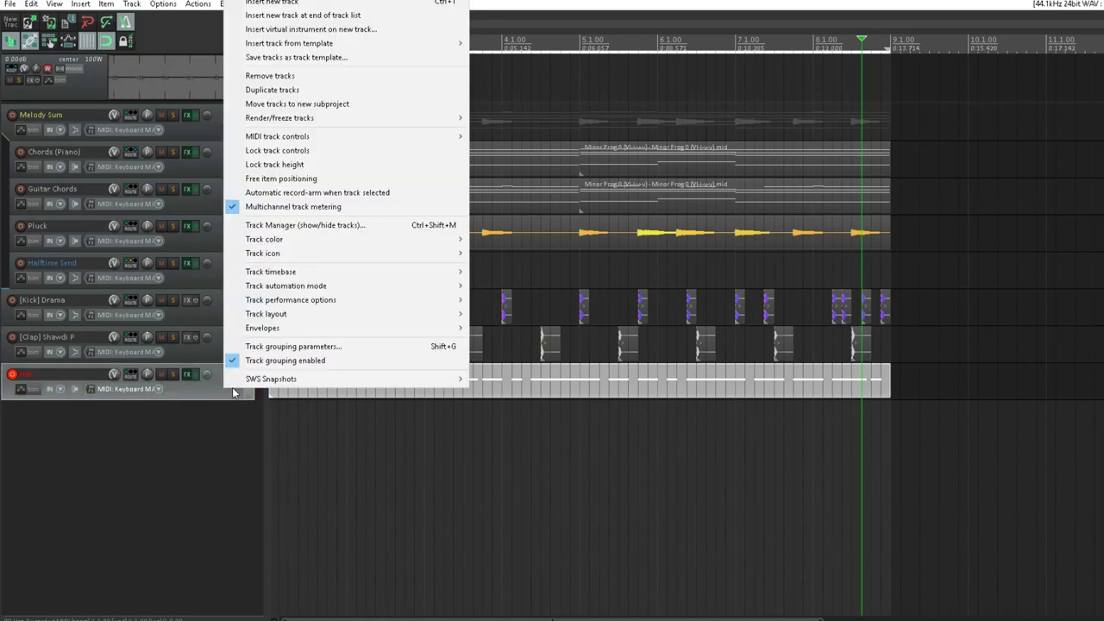
pyautogui.press('Escape')
pyautogui.hotkey('ctrl', 'd')
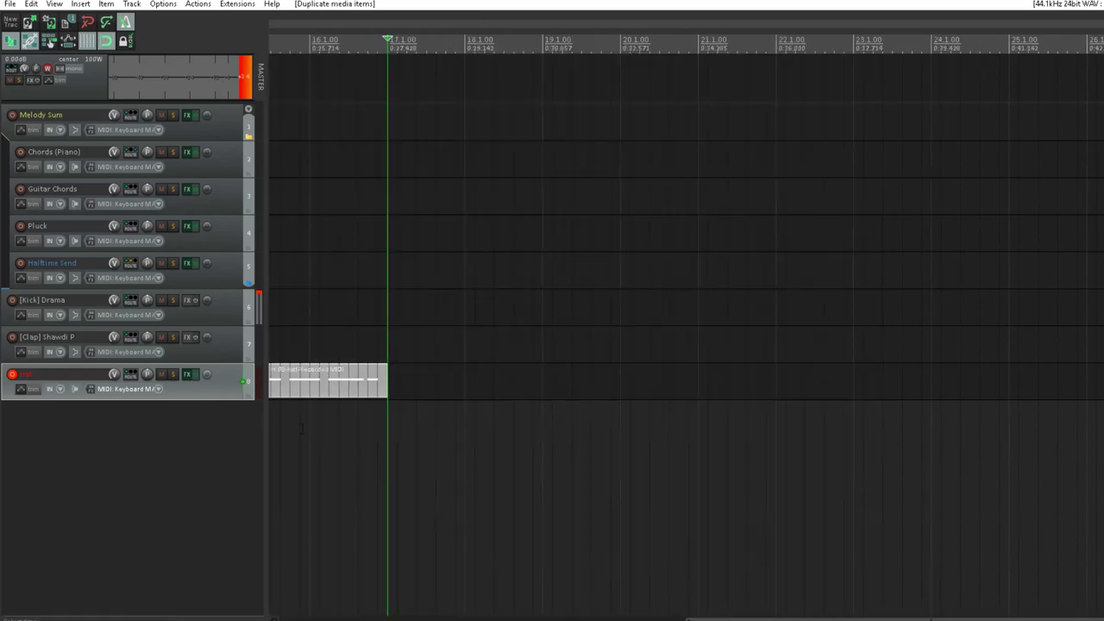
pyautogui.press('Delete')
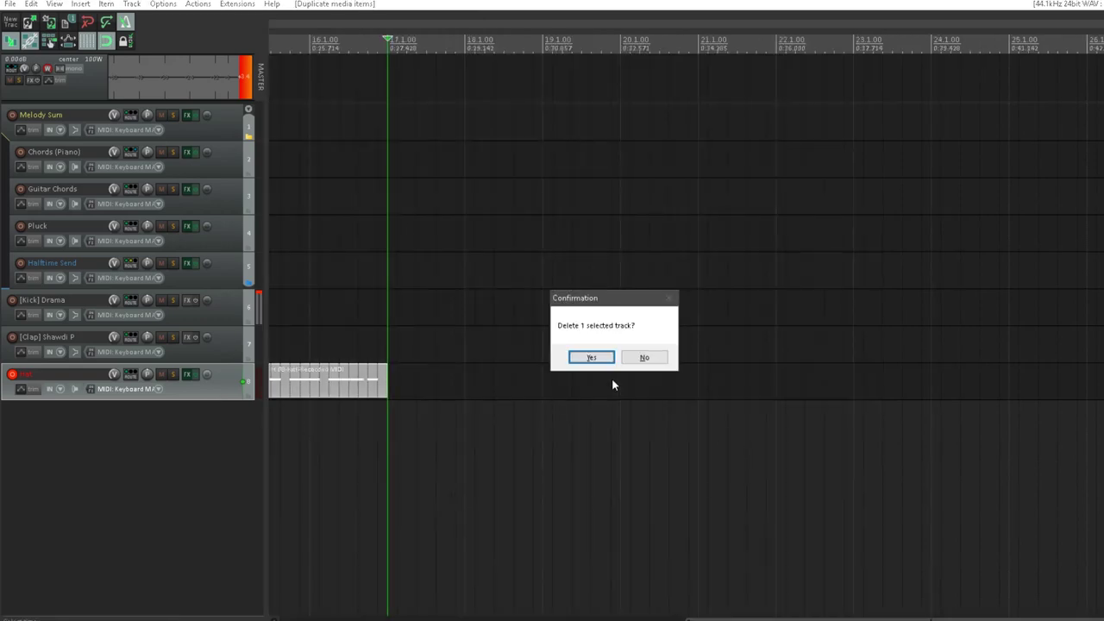
pyautogui.click(592, 357)
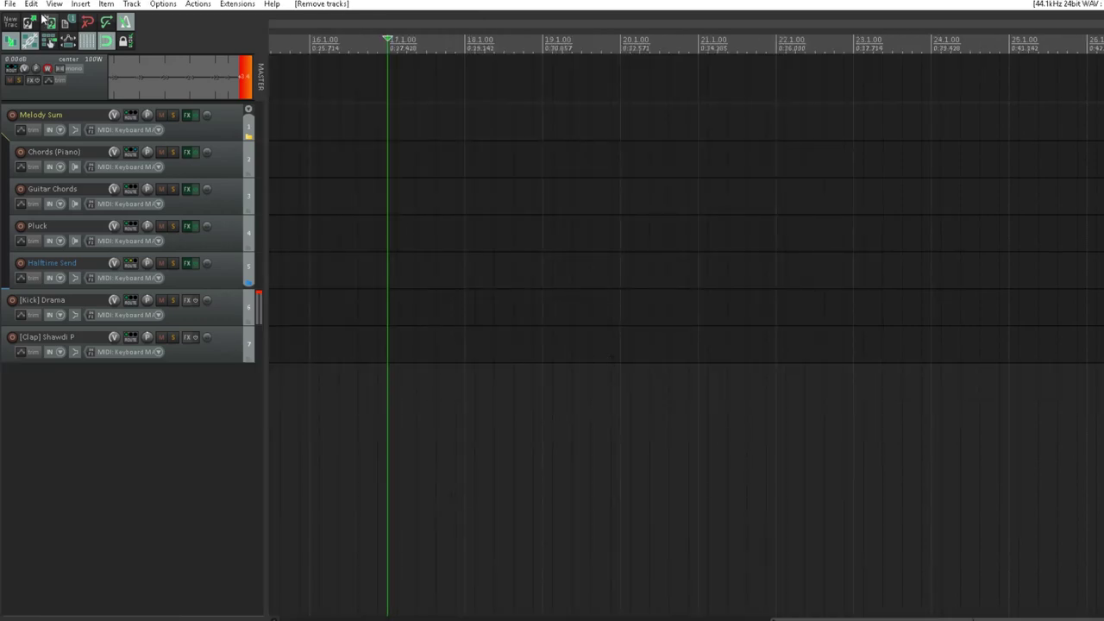
pyautogui.hotkey('ctrl', 'z')
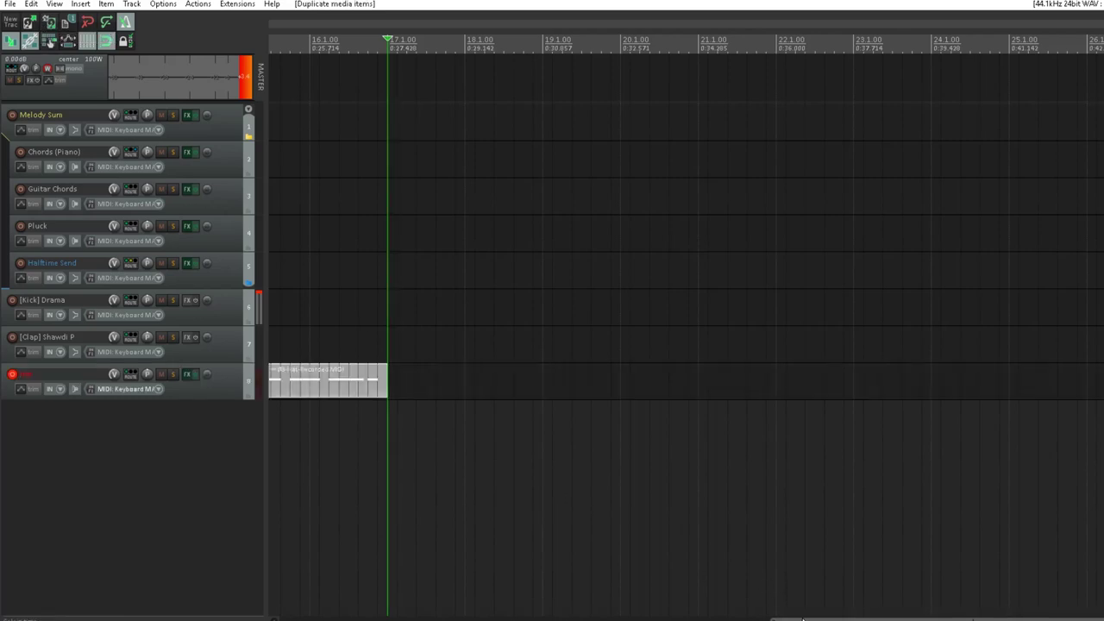
pyautogui.hotkey('ctrl', 'z')
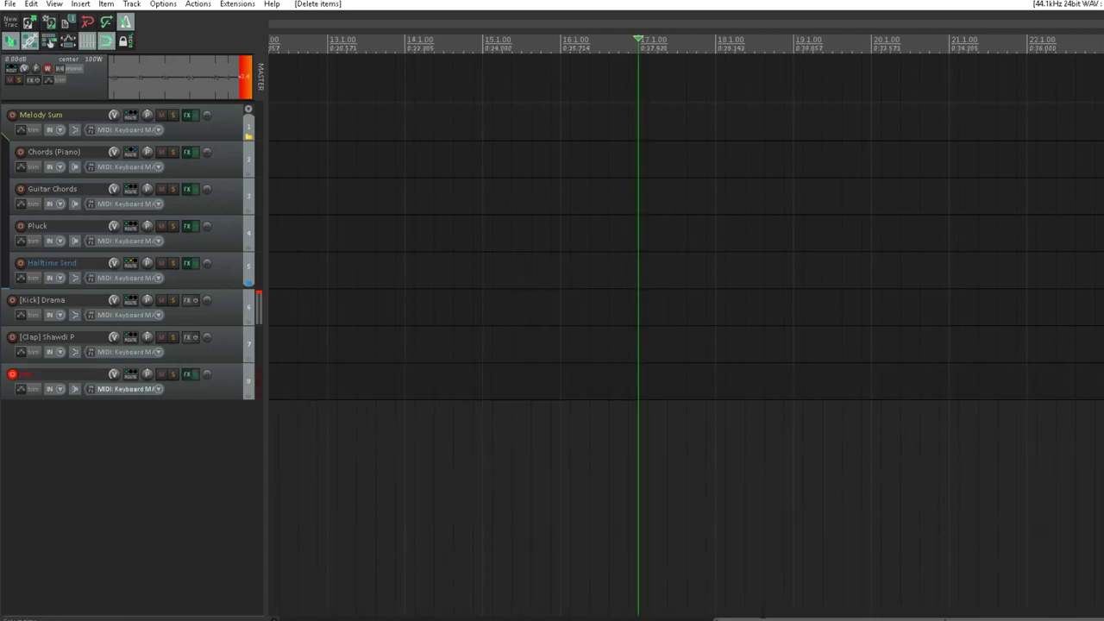
# Step: Copy the Hat MIDI item to a new track below, name that track Hats Rolls and disarm recording on the Hat track
pyautogui.press('Home')
pyautogui.moveTo(497, 391); pyautogui.dragTo(467, 425)
pyautogui.doubleClick(89, 414)
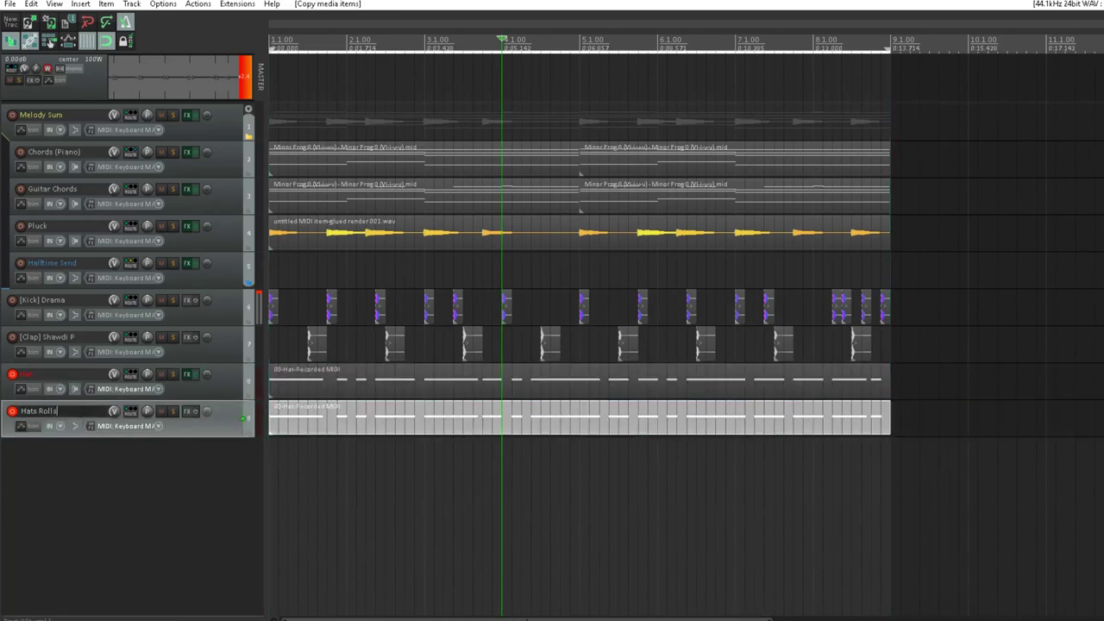
pyautogui.click(13, 375)
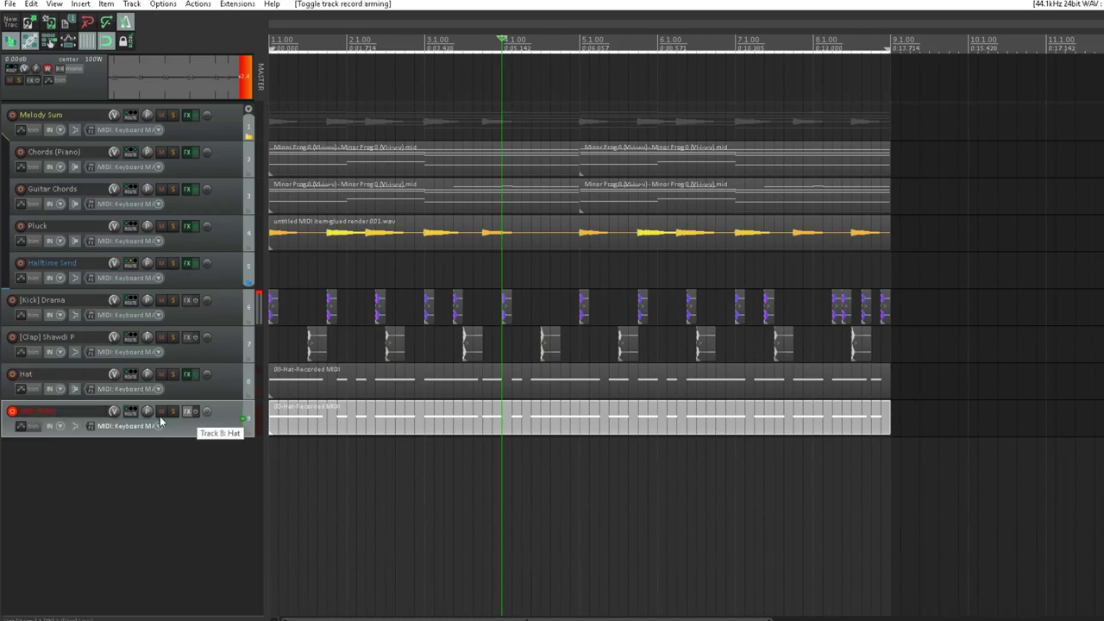
# Step: Lower all notes in the Hats Rolls MIDI item to A4 and close the editor
pyautogui.doubleClick(330, 431)
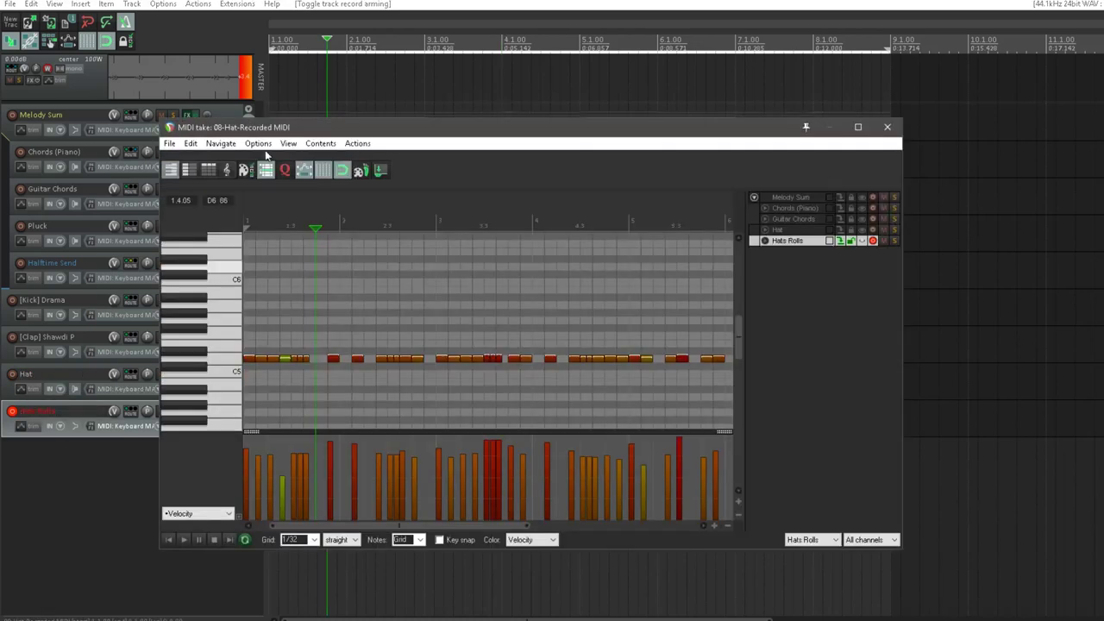
pyautogui.press('super+Up')
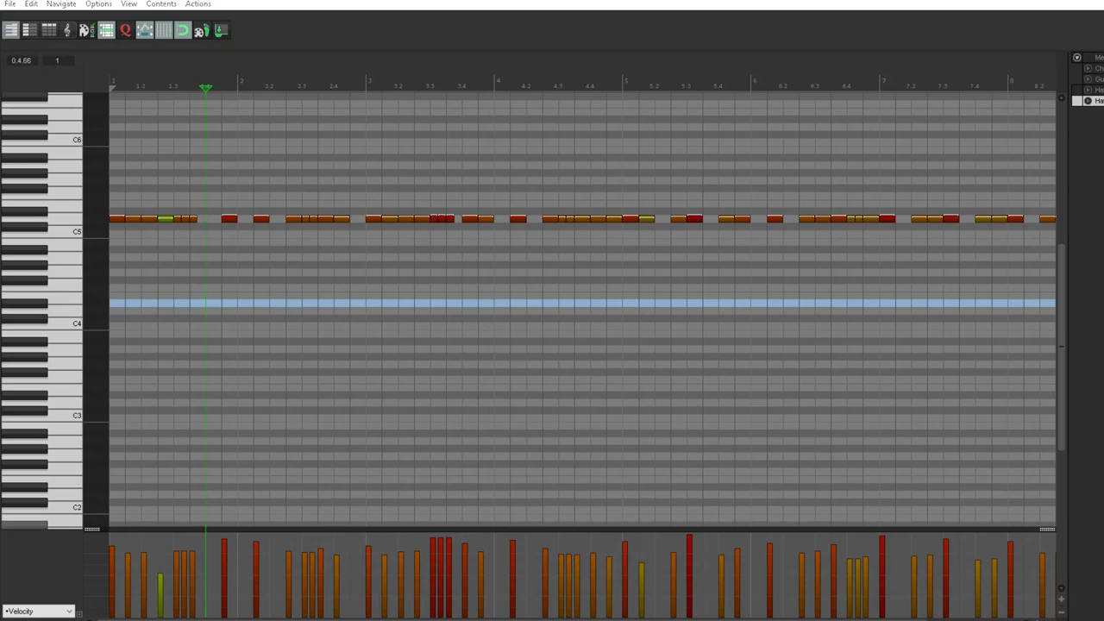
pyautogui.hotkey('ctrl', 'a')
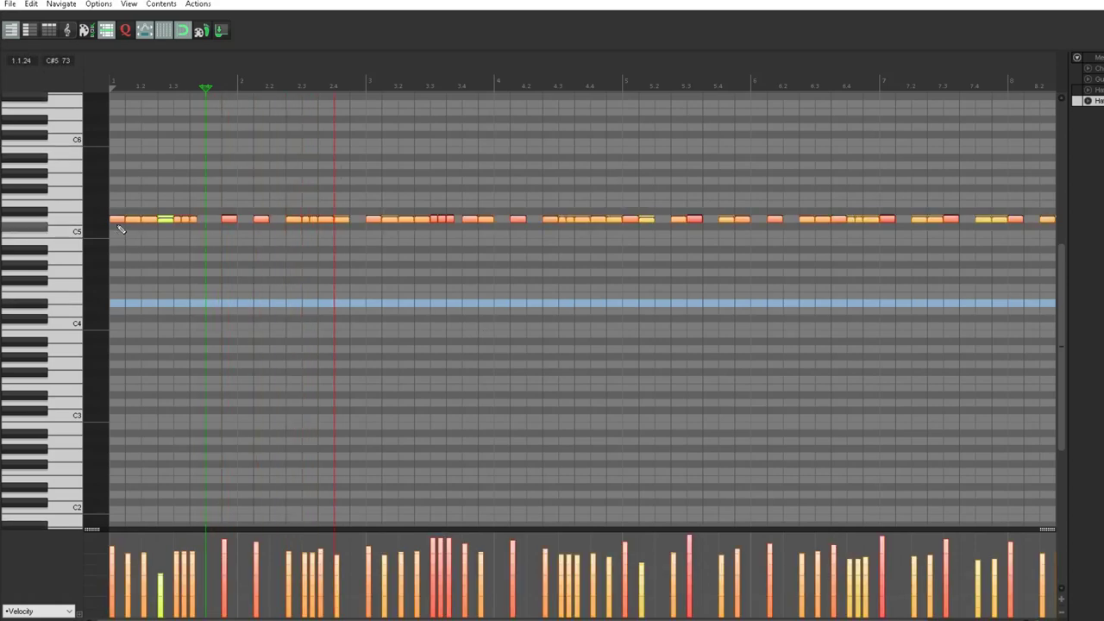
pyautogui.moveTo(117, 221); pyautogui.dragTo(119, 263)
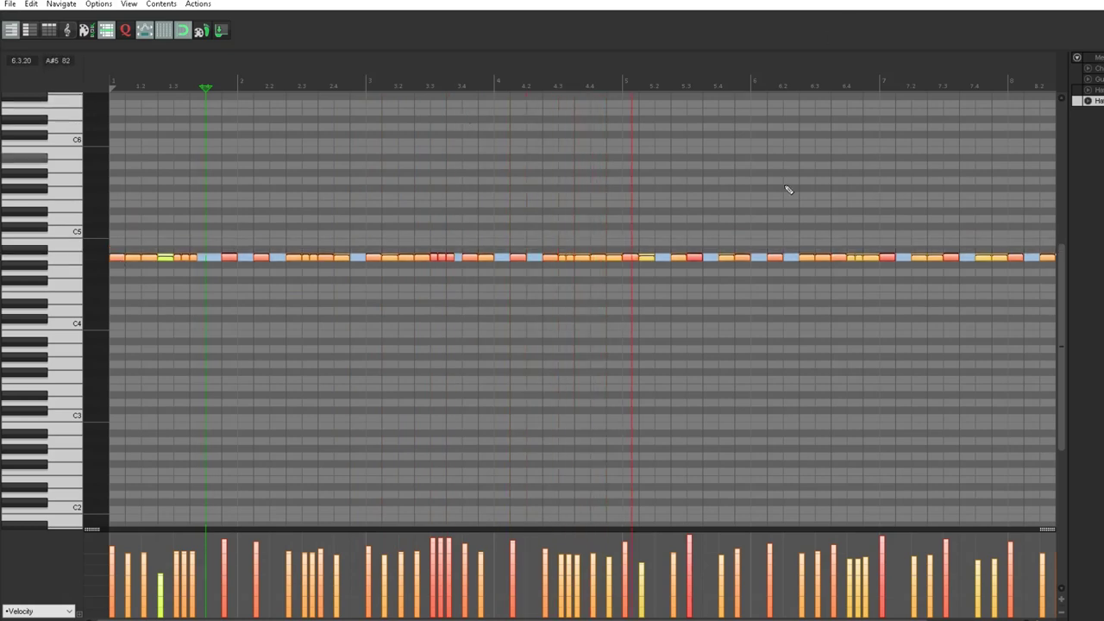
pyautogui.press('Escape')
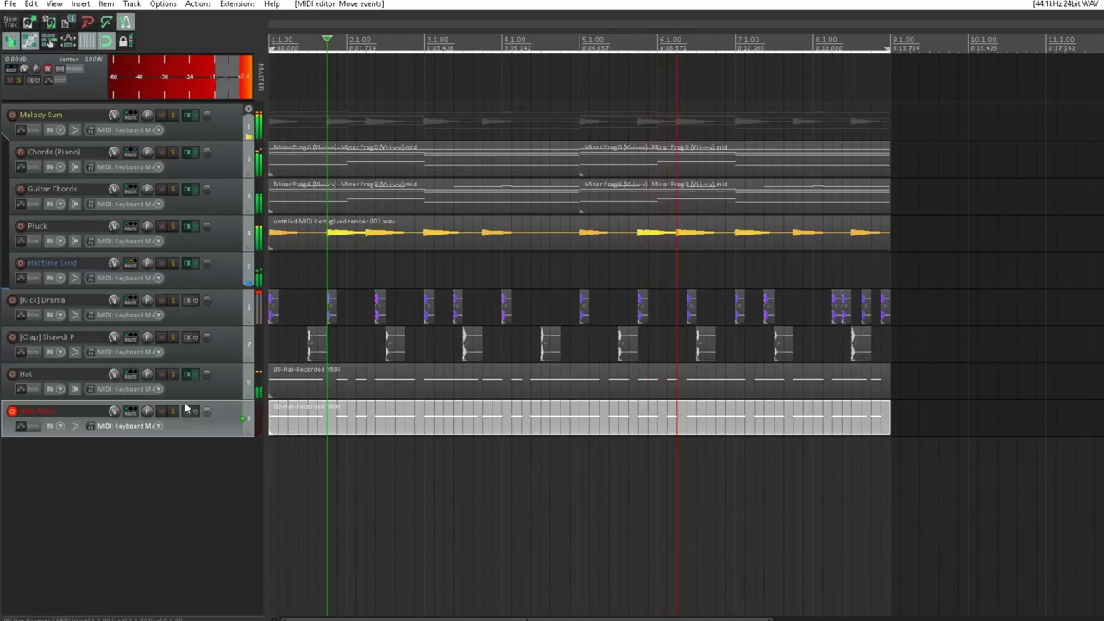
# Step: Copy the [Hat] Low sampler from the Hat track's FX chain to the Hats Rolls track and close the FX windows
pyautogui.click(187, 411)
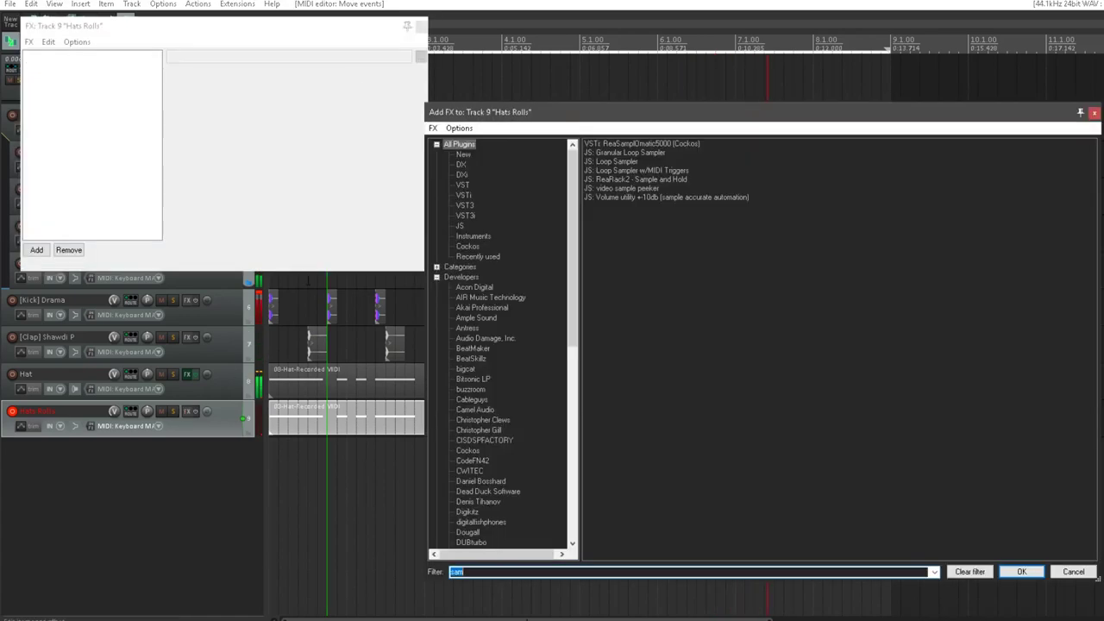
pyautogui.click(186, 373)
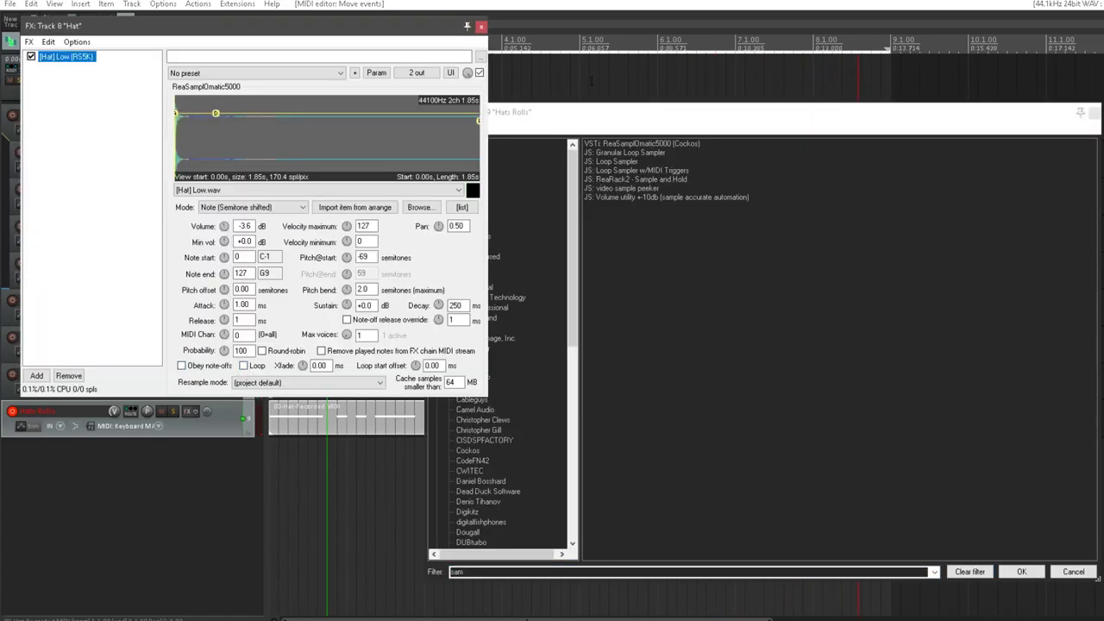
pyautogui.moveTo(385, 25); pyautogui.dragTo(736, 85)
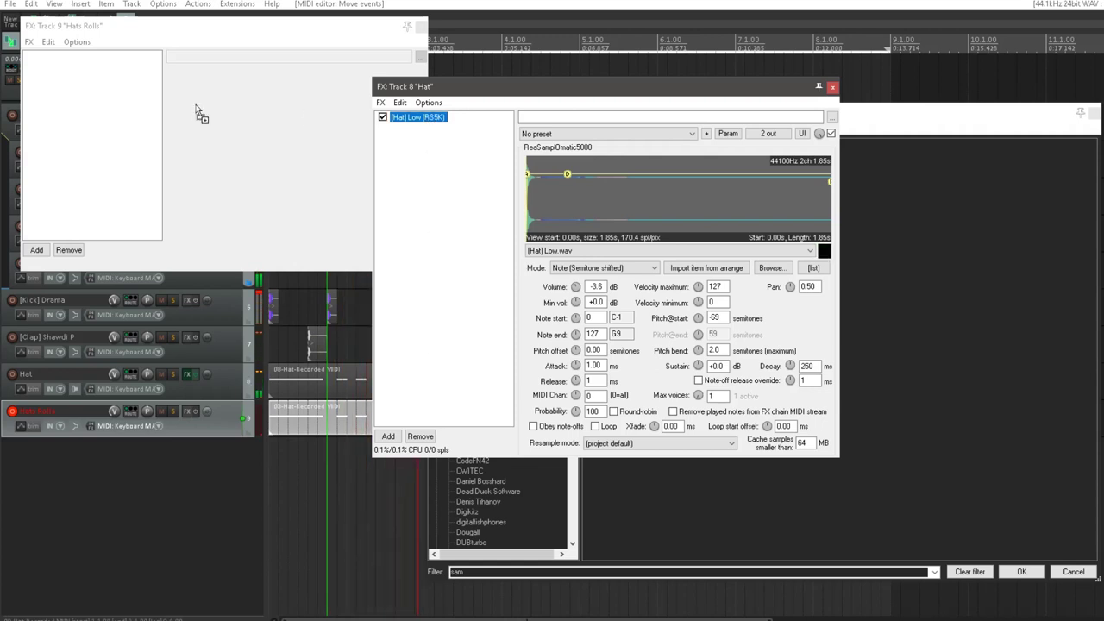
pyautogui.moveTo(199, 114); pyautogui.dragTo(149, 123)
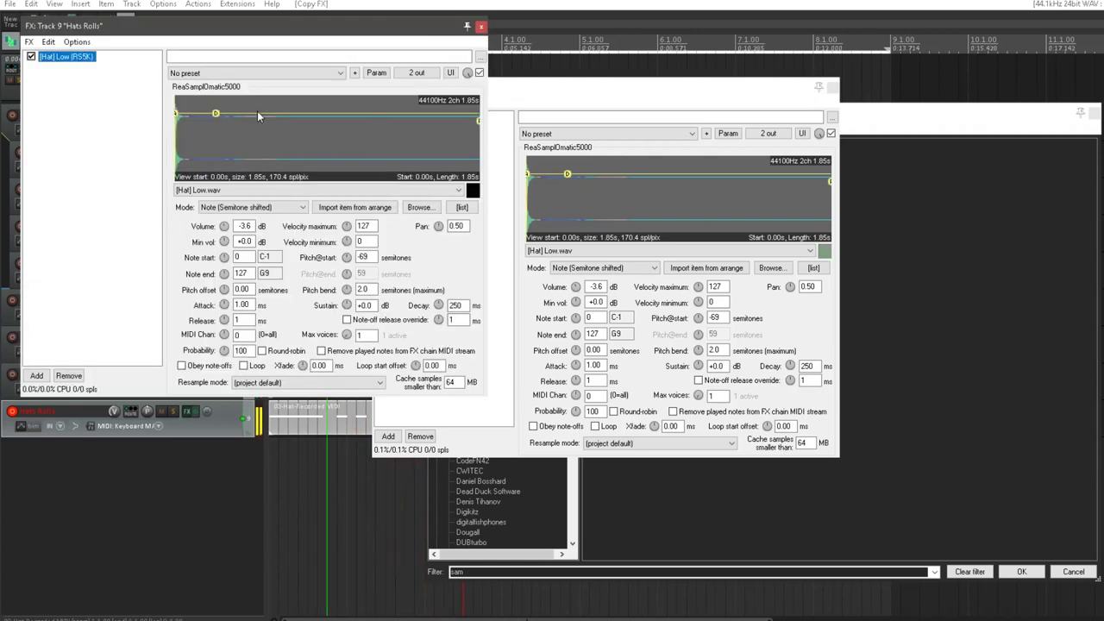
pyautogui.click(833, 88)
pyautogui.click(1092, 113)
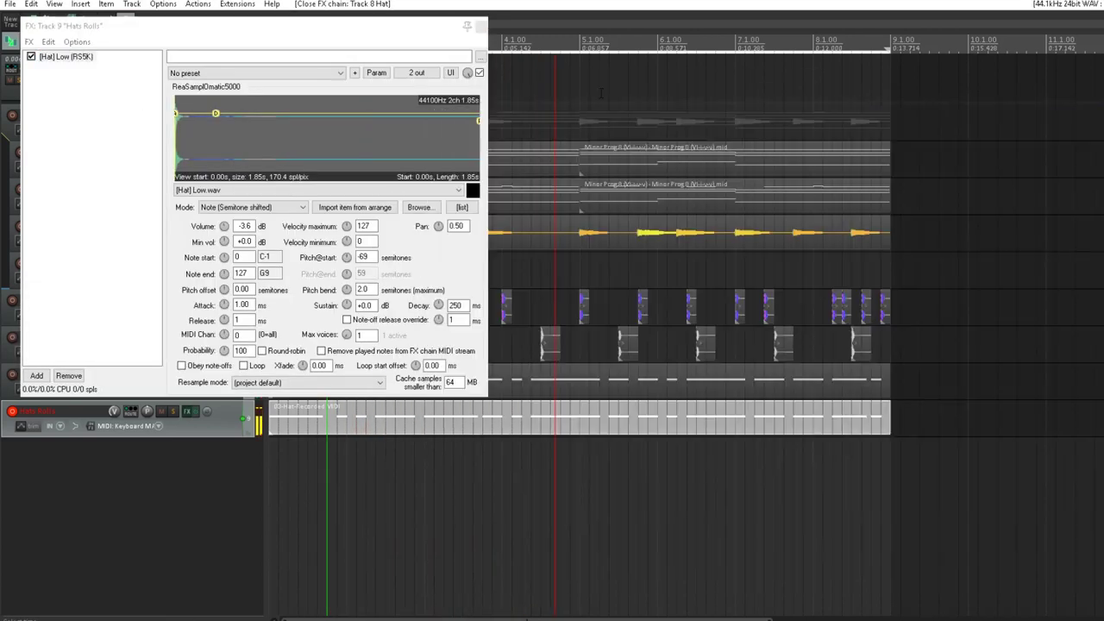
pyautogui.click(466, 23)
pyautogui.moveTo(482, 16); pyautogui.dragTo(482, 18)
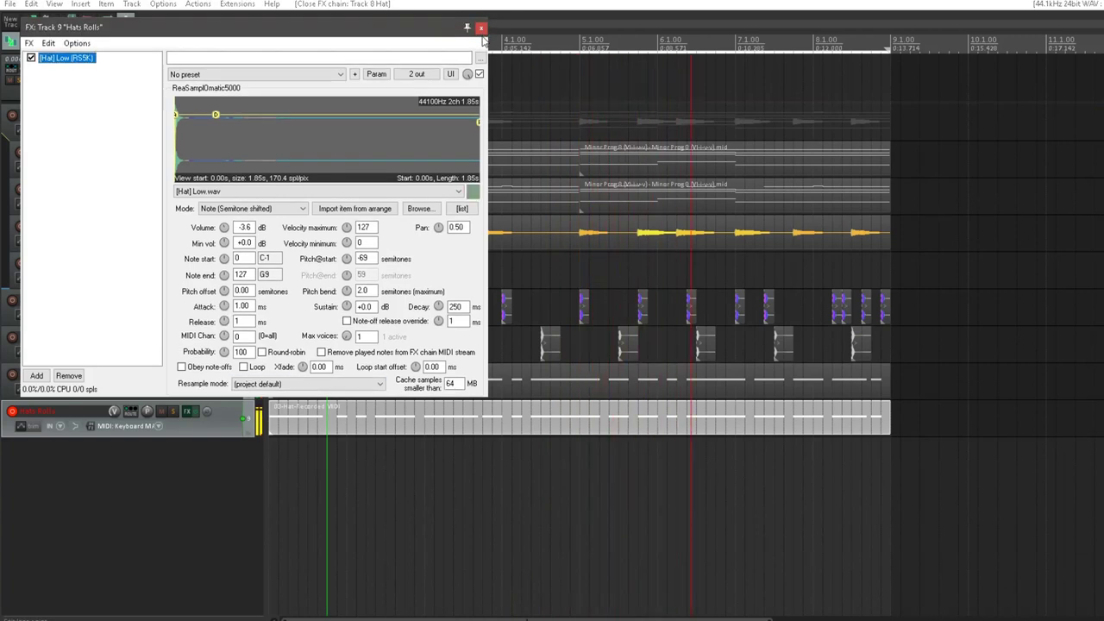
pyautogui.click(482, 27)
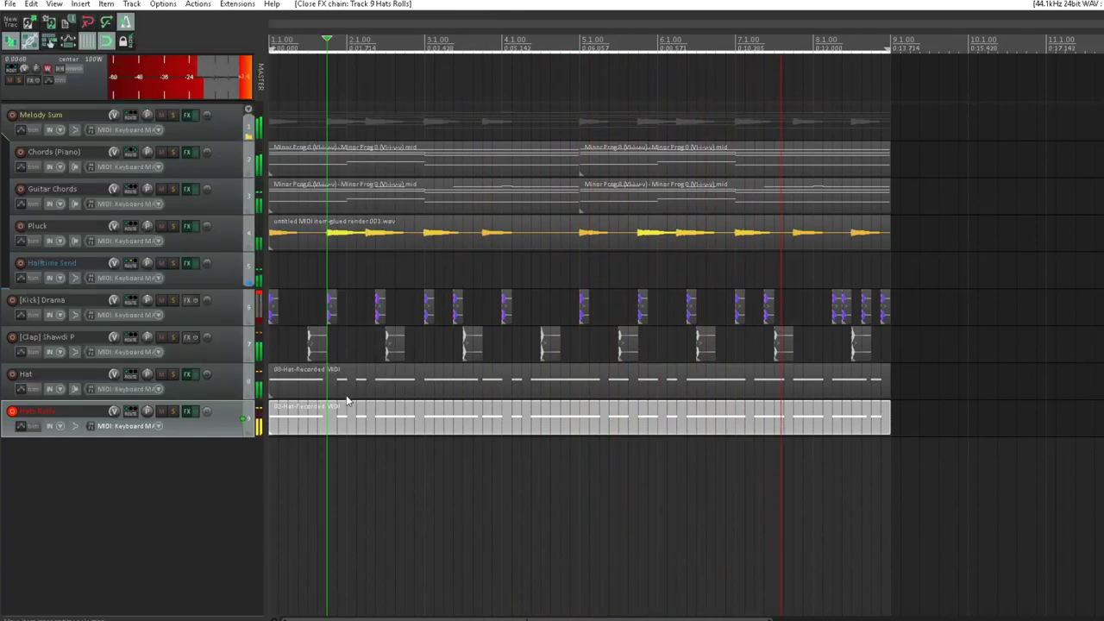
# Step: Delete all notes from the Hats Rolls MIDI item and display the Hat track's notes as a reference
pyautogui.doubleClick(355, 422)
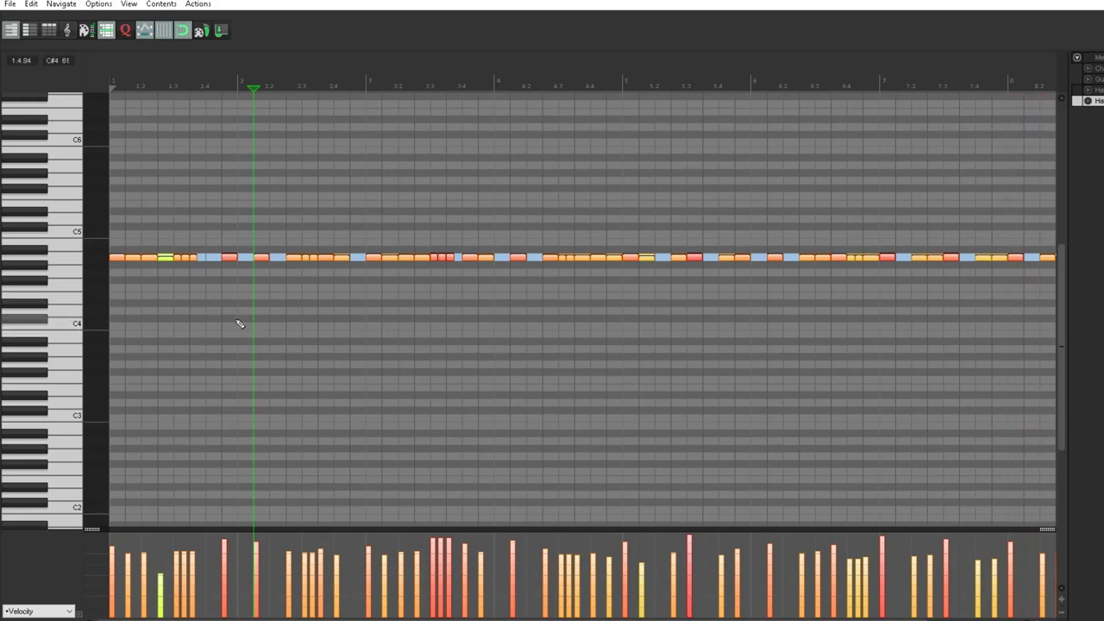
pyautogui.moveTo(223, 584); pyautogui.dragTo(222, 616)
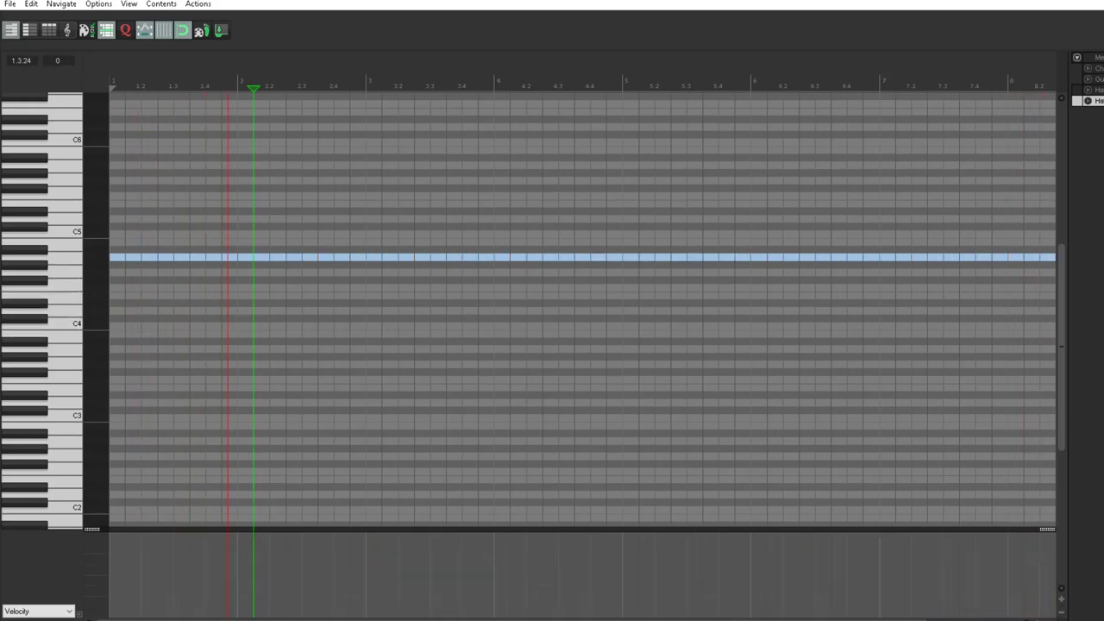
pyautogui.press('space')
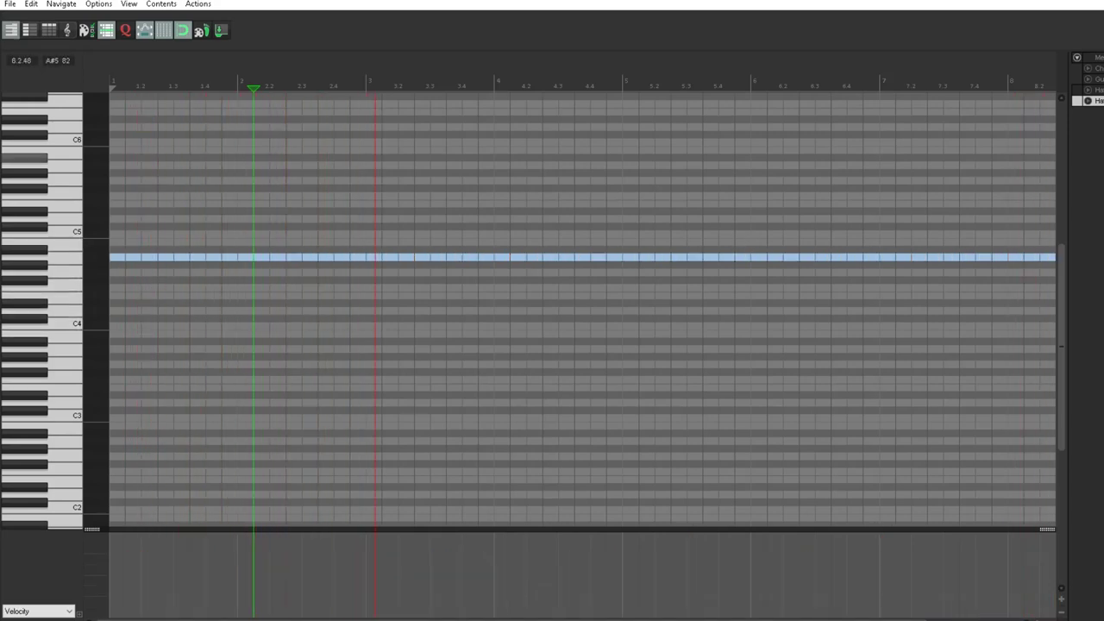
pyautogui.click(1088, 90)
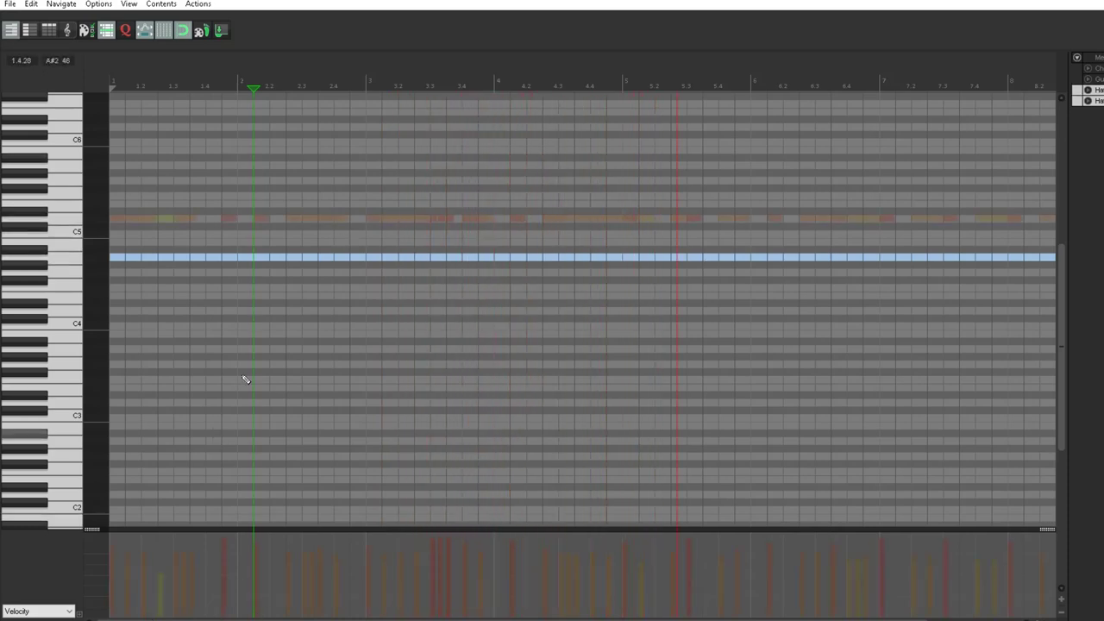
# Step: Draw a roll of four 1/32 notes on B4 at the start of bar 2, and copy it to bar 3 on A4 and bar 4 on F#4
pyautogui.click(243, 261)
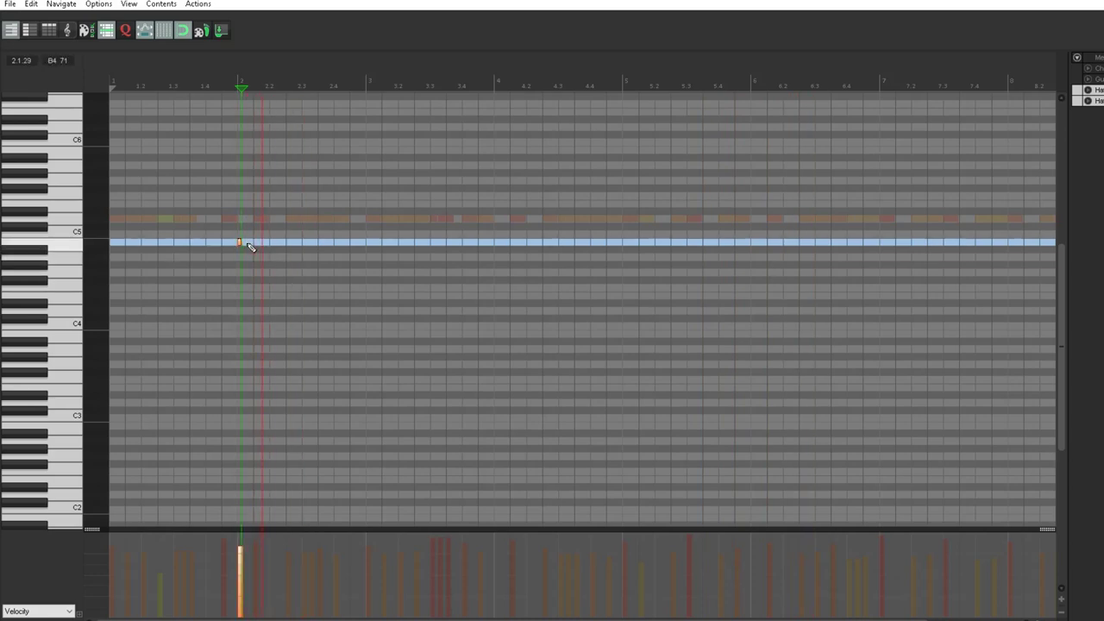
pyautogui.click(246, 243)
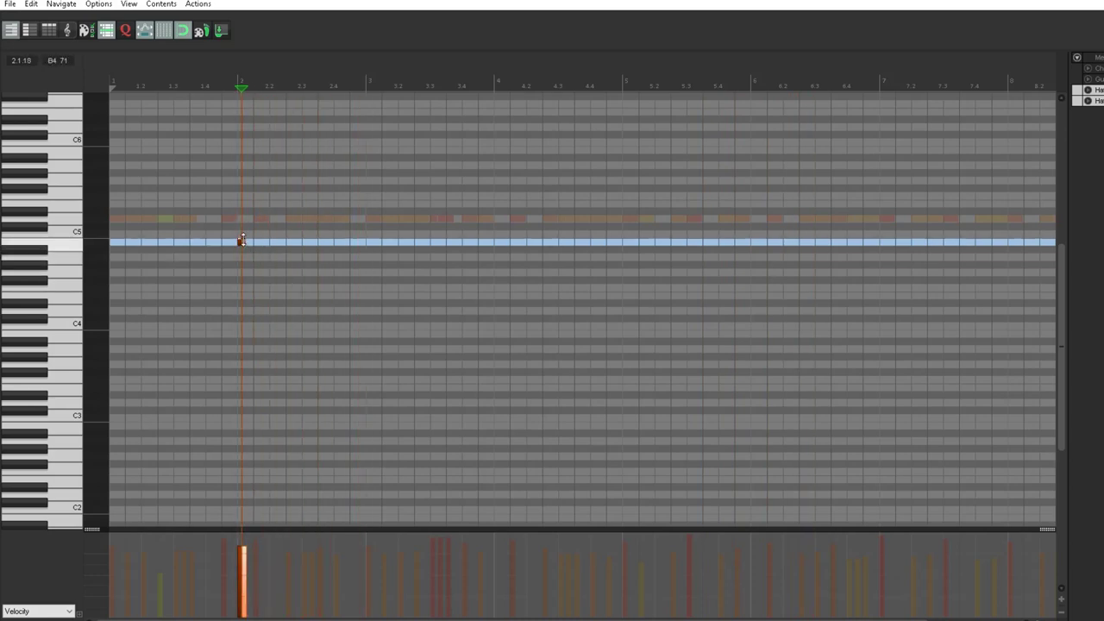
pyautogui.click(246, 242)
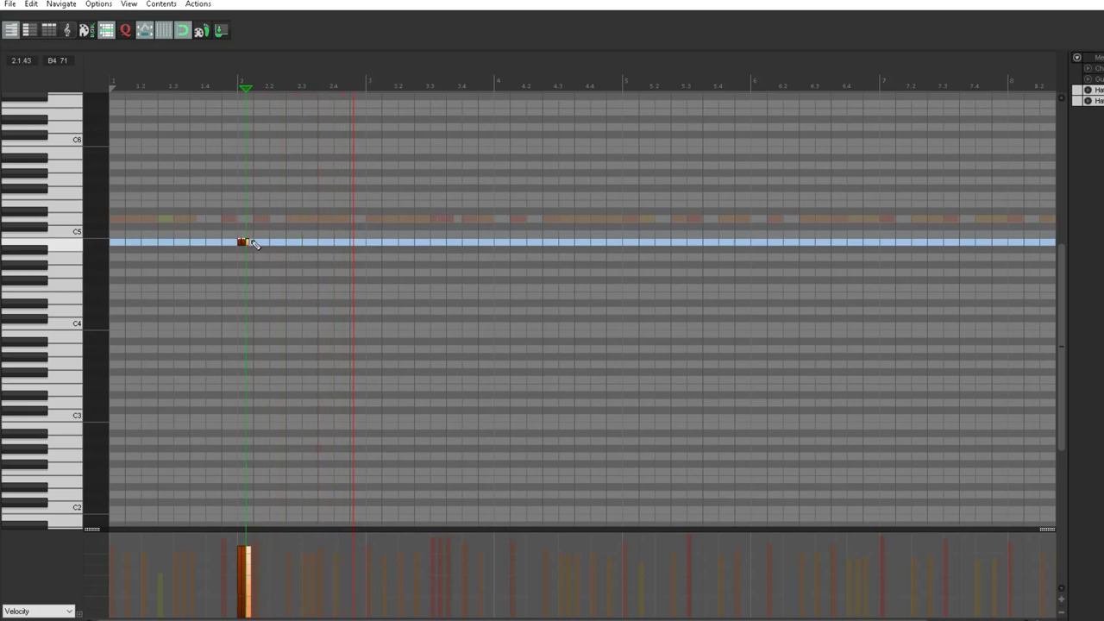
pyautogui.press('Home')
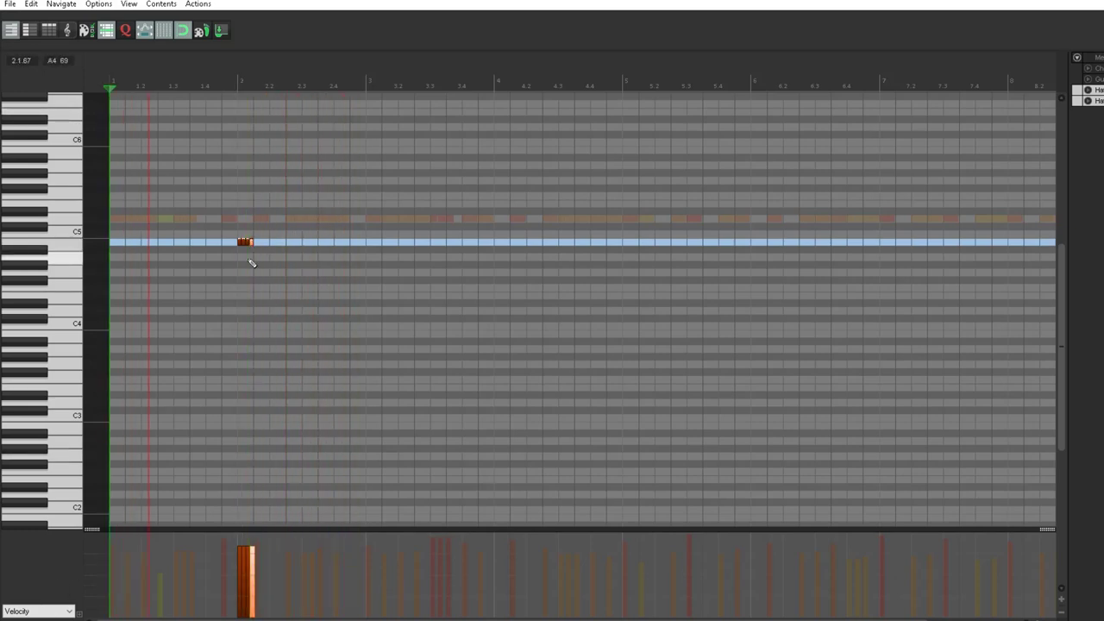
pyautogui.moveTo(231, 231); pyautogui.dragTo(507, 282)
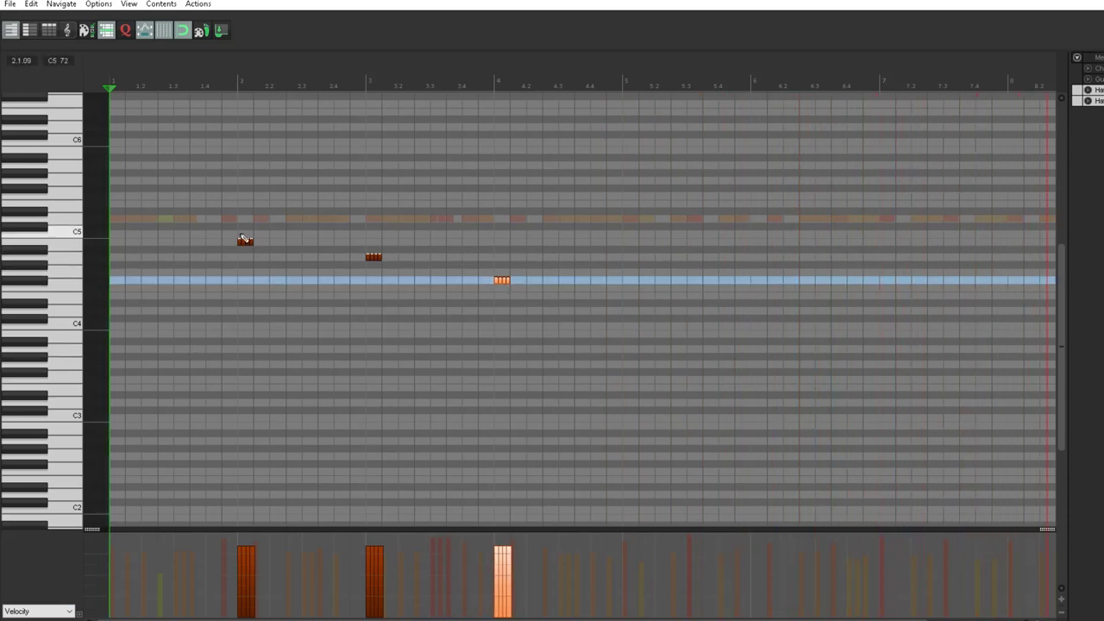
# Step: Copy the three rolls to bars 6, 7 and 8 at the same pitches, and raise the bar 4 roll to G#4
pyautogui.moveTo(229, 231); pyautogui.dragTo(624, 376)
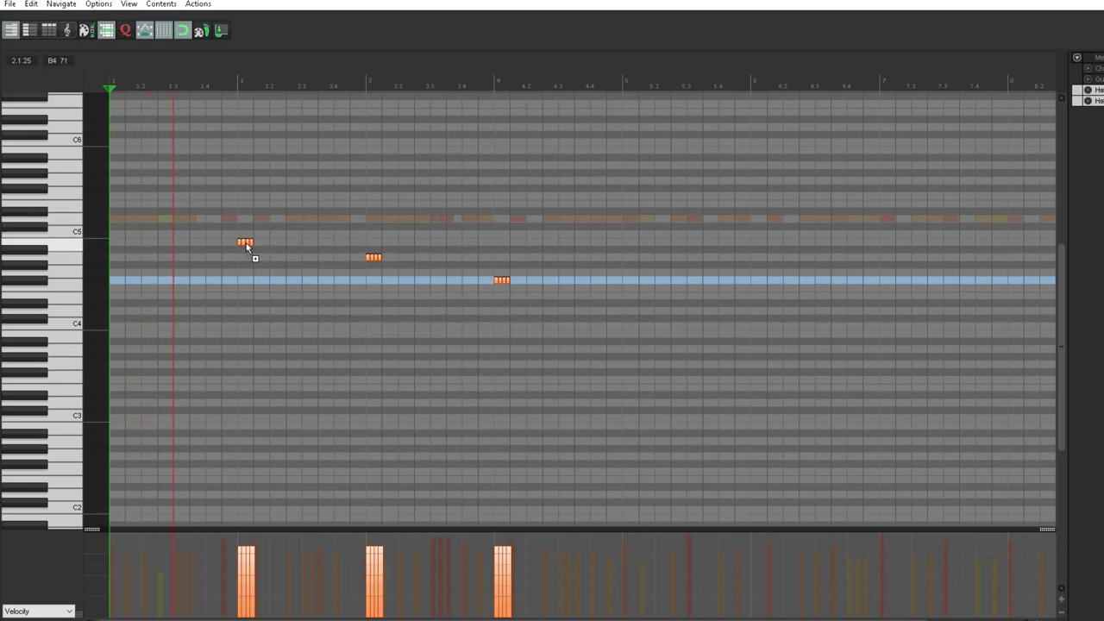
pyautogui.moveTo(248, 243); pyautogui.dragTo(767, 250)
pyautogui.press('space')
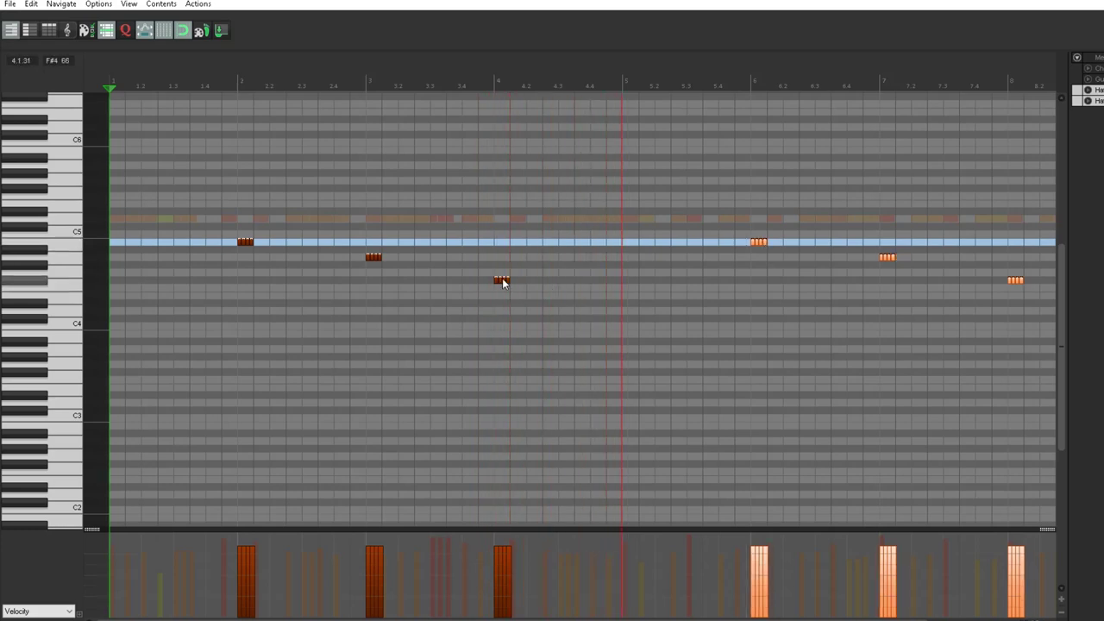
pyautogui.moveTo(494, 273)
pyautogui.mouseDown()
pyautogui.moveTo(523, 288)
pyautogui.moveTo(502, 264)
pyautogui.mouseUp()
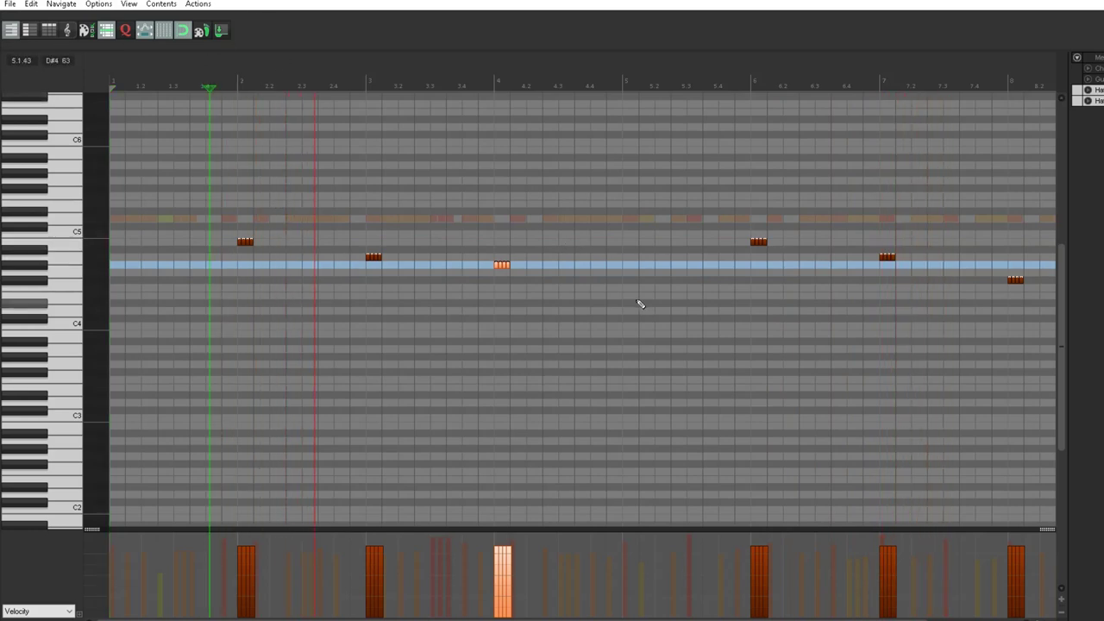
# Step: Try moving the bar 3 and bar 4 rolls one eighth note earlier
pyautogui.click(374, 257)
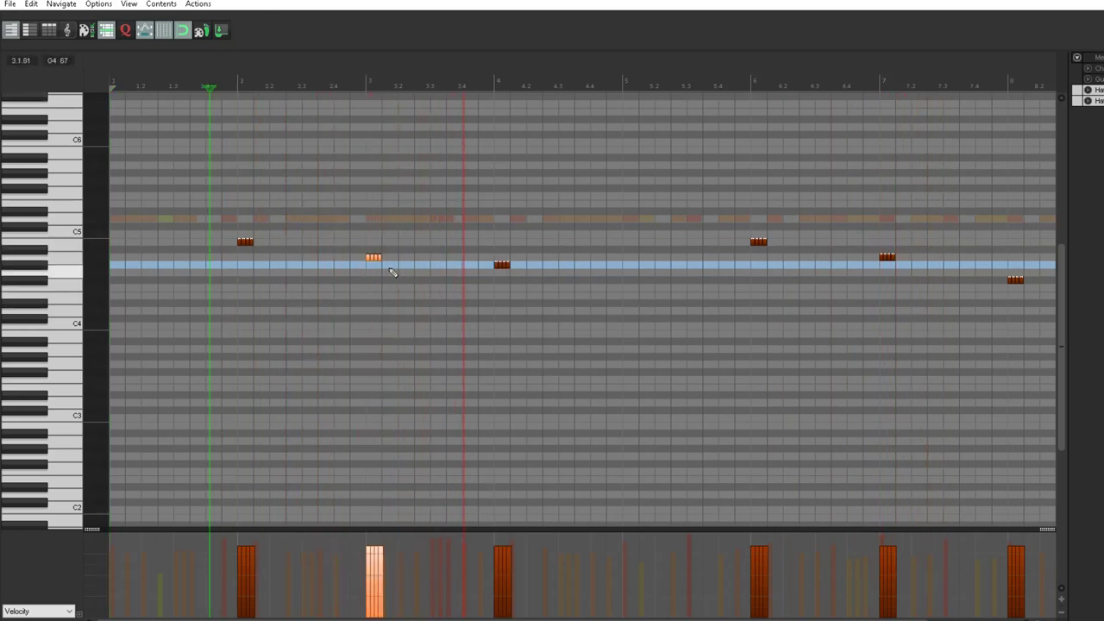
pyautogui.moveTo(359, 244); pyautogui.dragTo(579, 340)
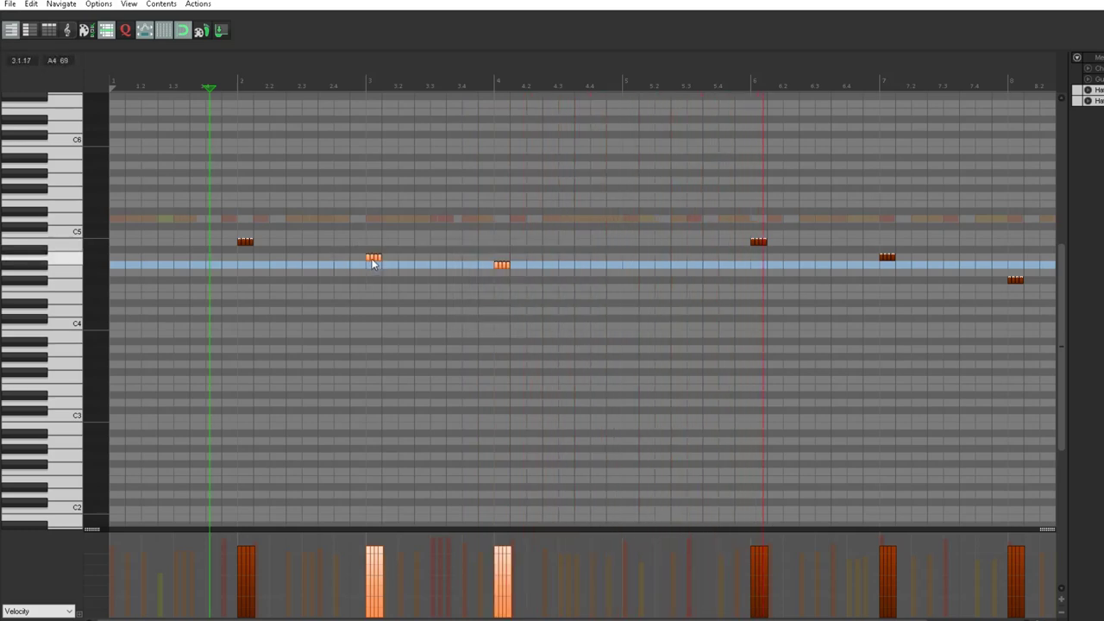
pyautogui.moveTo(373, 263); pyautogui.dragTo(357, 258)
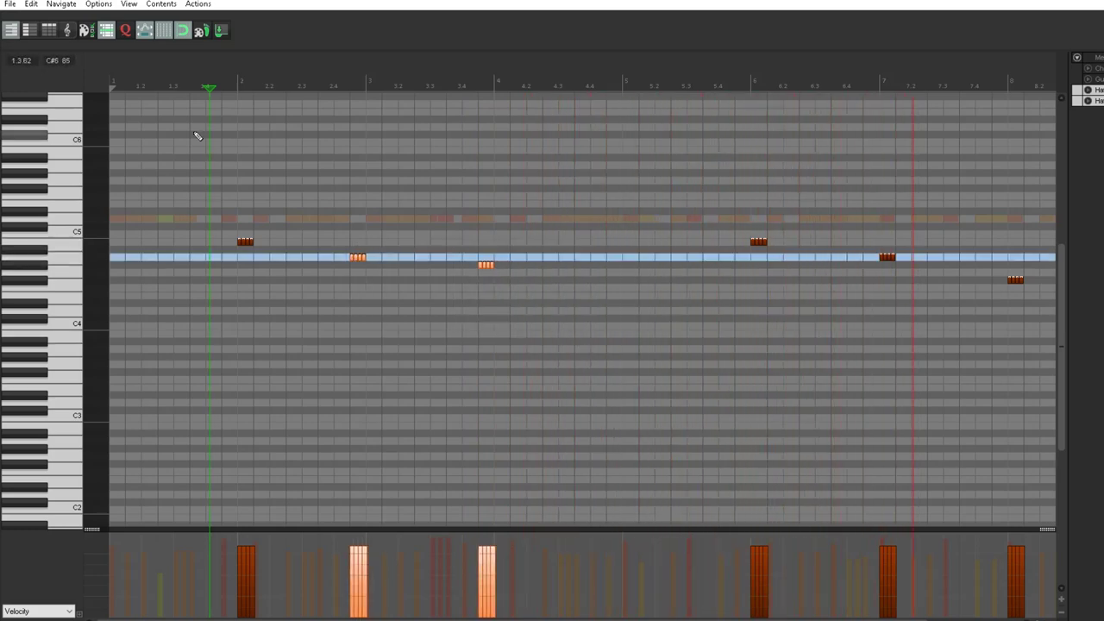
pyautogui.click(201, 113)
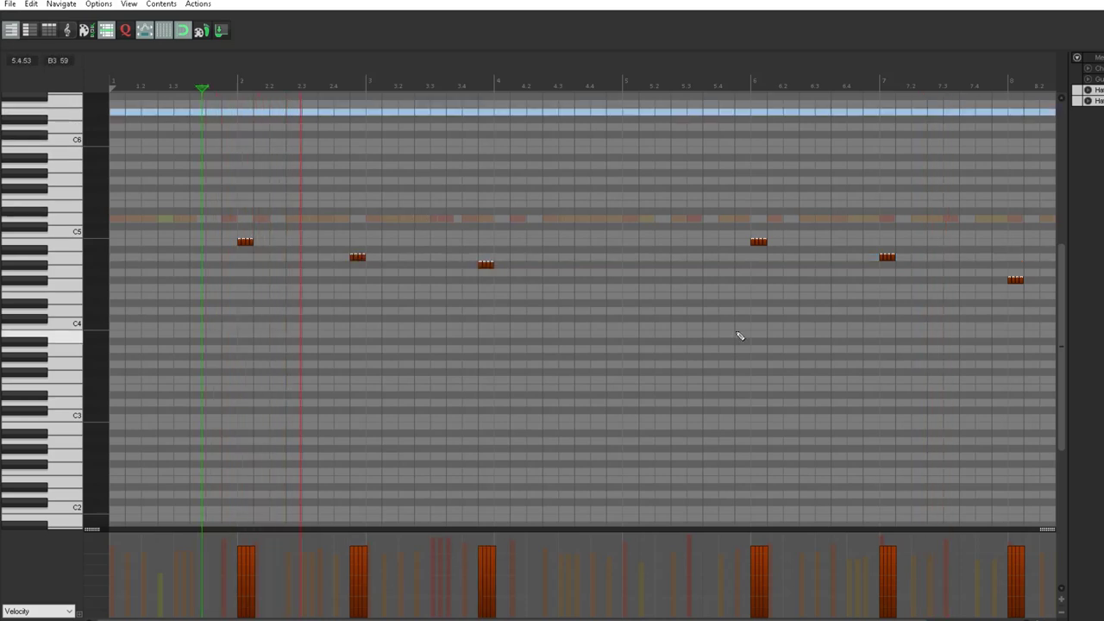
# Step: Shift the rolls in bars 3, 4, 7 and 8 to start an eighth note after the beginning of each bar
pyautogui.moveTo(311, 239); pyautogui.dragTo(499, 293)
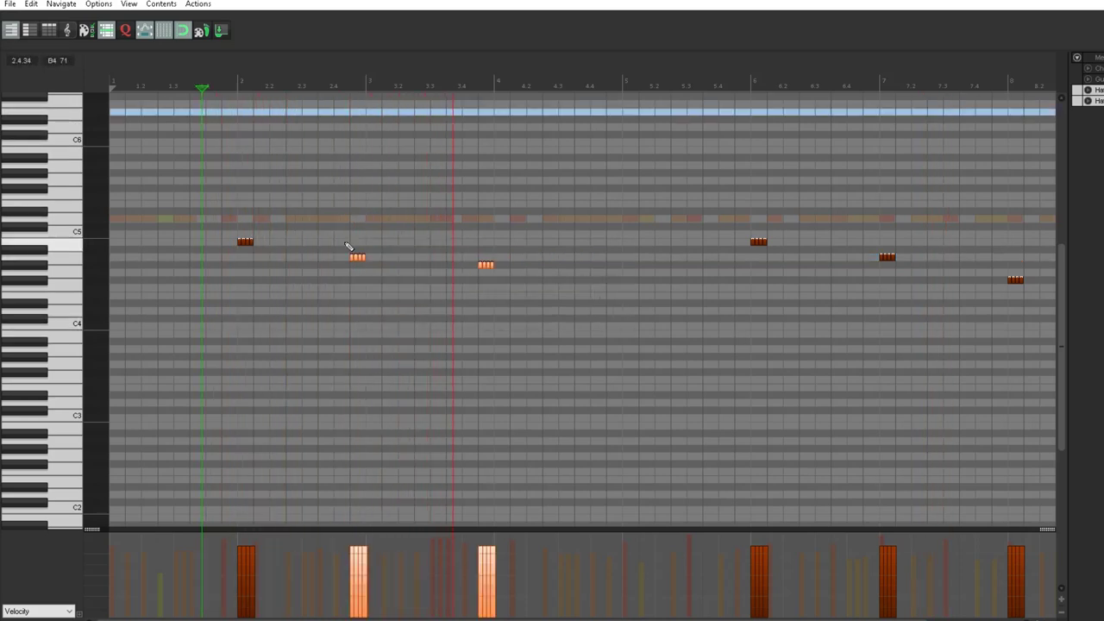
pyautogui.moveTo(359, 262); pyautogui.dragTo(391, 257)
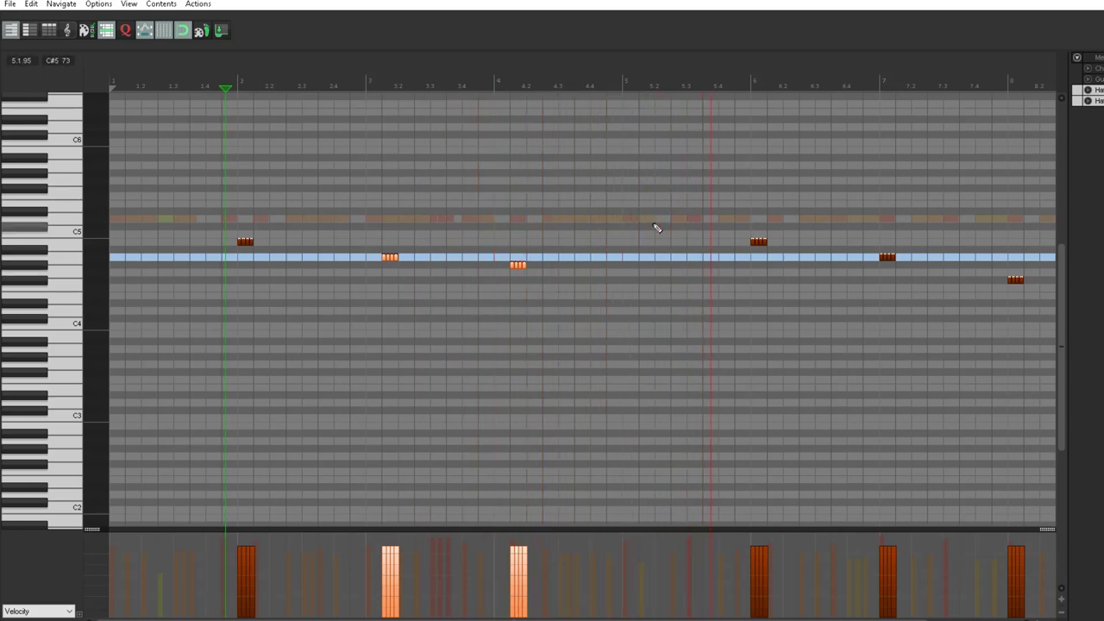
pyautogui.moveTo(592, 618); pyautogui.dragTo(640, 618)
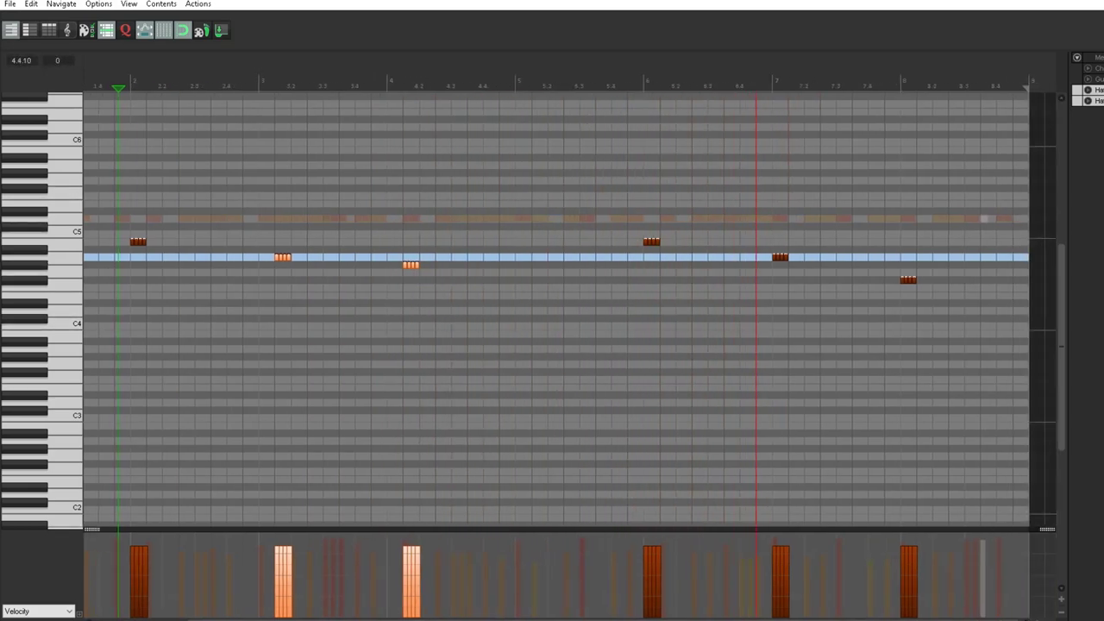
pyautogui.moveTo(768, 234); pyautogui.dragTo(942, 327)
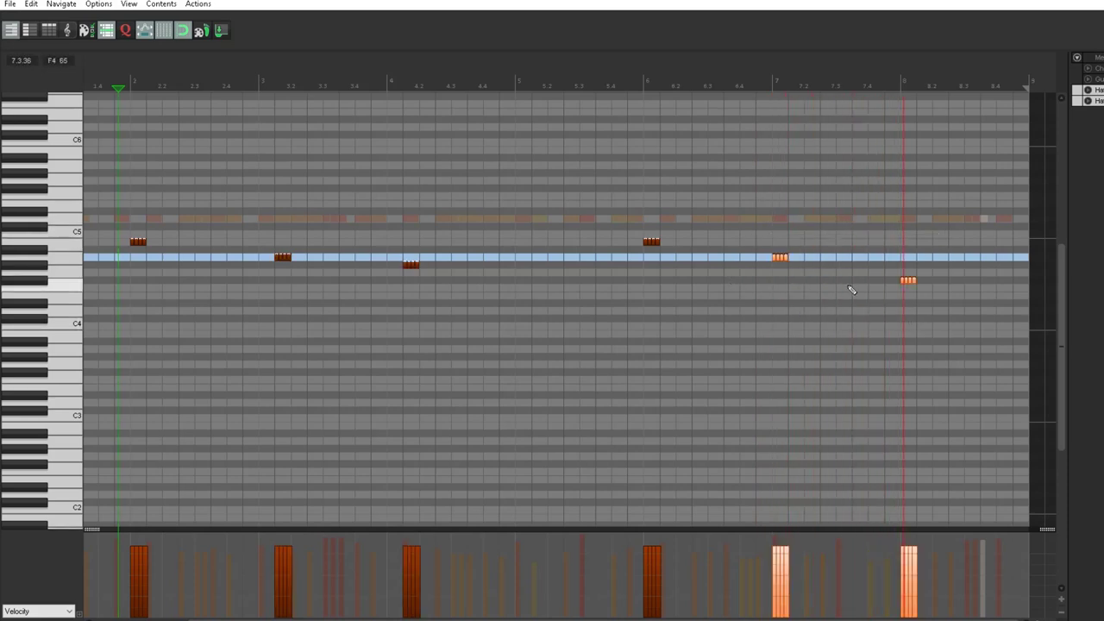
pyautogui.moveTo(780, 258); pyautogui.dragTo(799, 259)
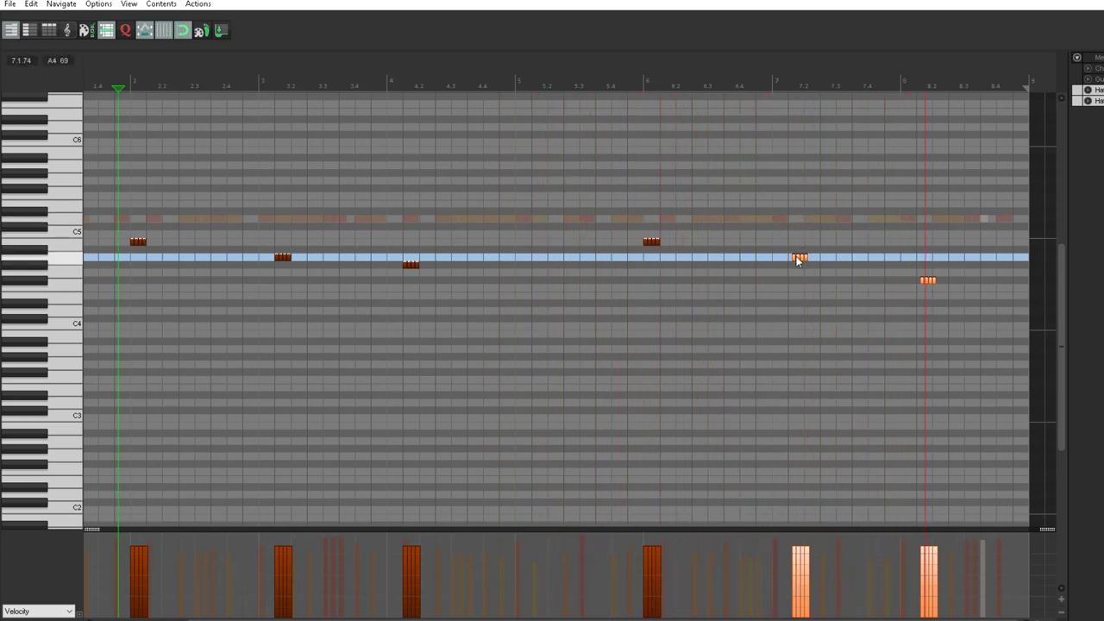
pyautogui.moveTo(799, 261); pyautogui.dragTo(811, 257)
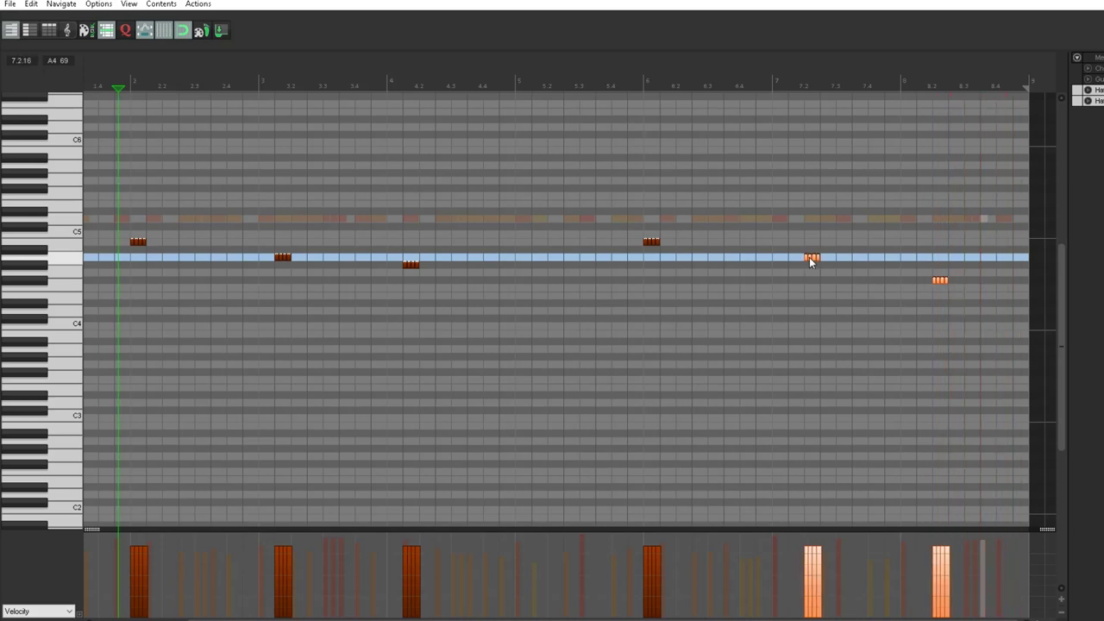
pyautogui.click(781, 82)
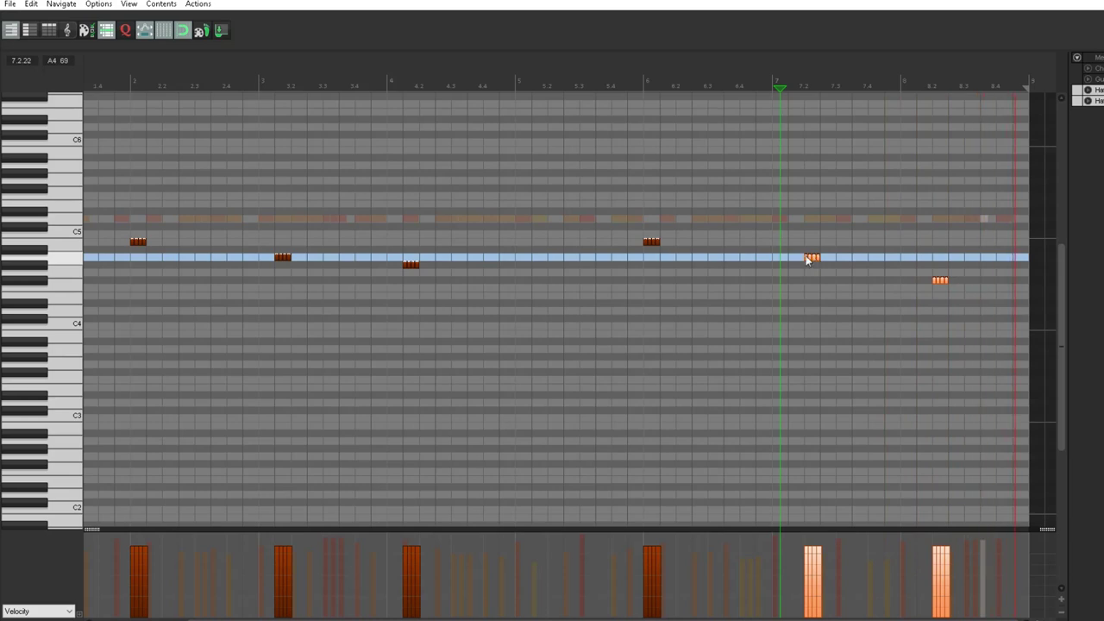
pyautogui.moveTo(812, 258); pyautogui.dragTo(798, 257)
pyautogui.press('space')
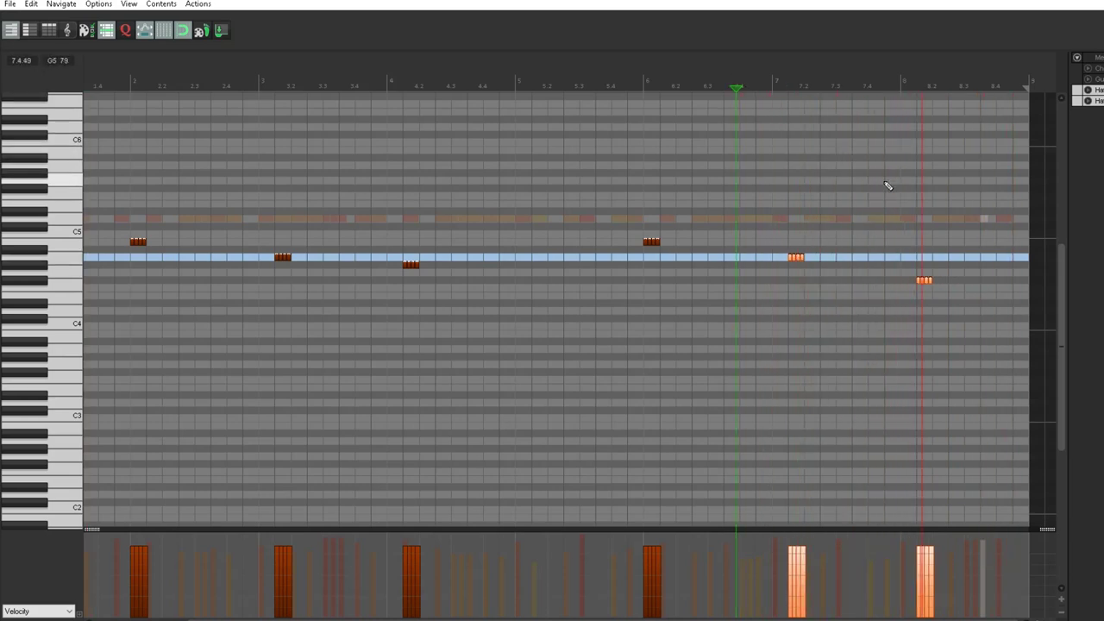
# Step: Close the MIDI editor and disarm recording on the Hats Rolls track
pyautogui.scroll(-2, 826, 345)
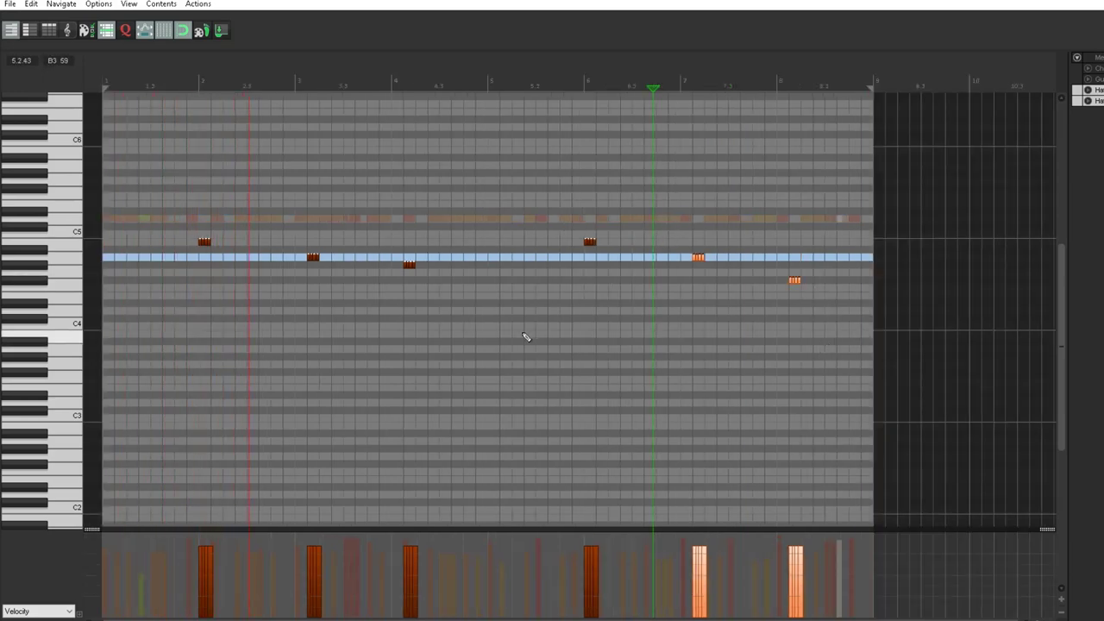
pyautogui.press('Escape')
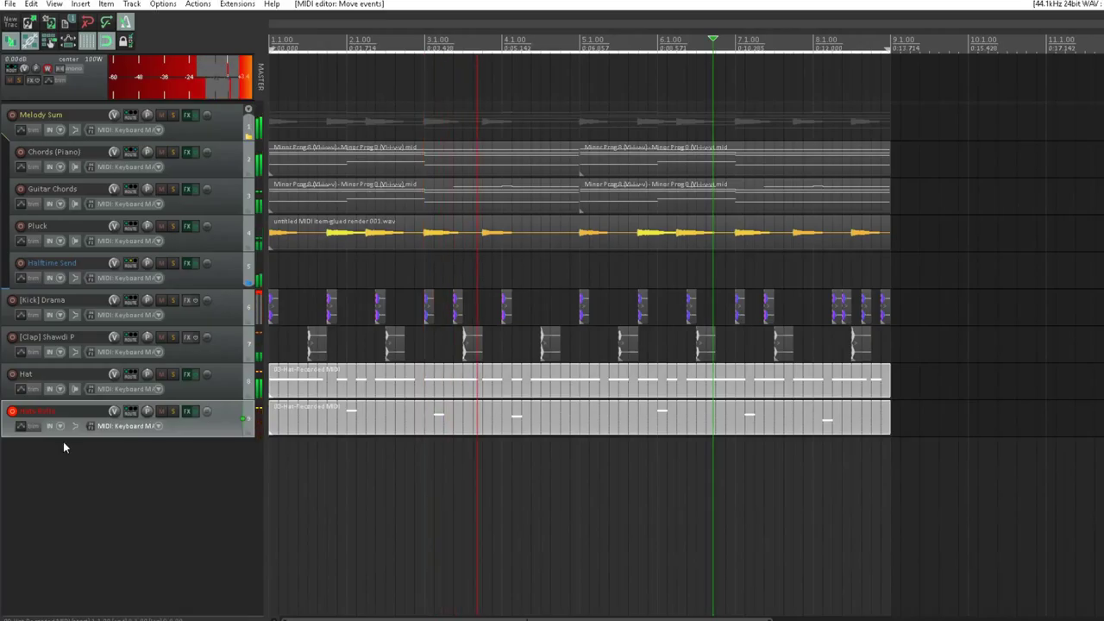
pyautogui.hotkey('ctrl', 'alt', 'r')
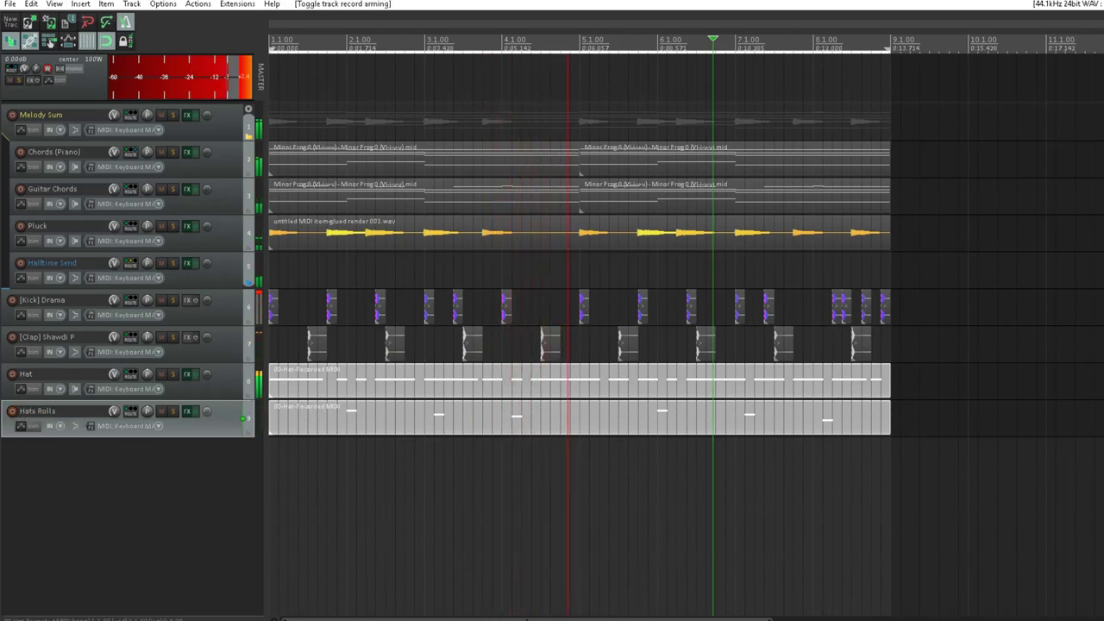
pyautogui.click(248, 82)
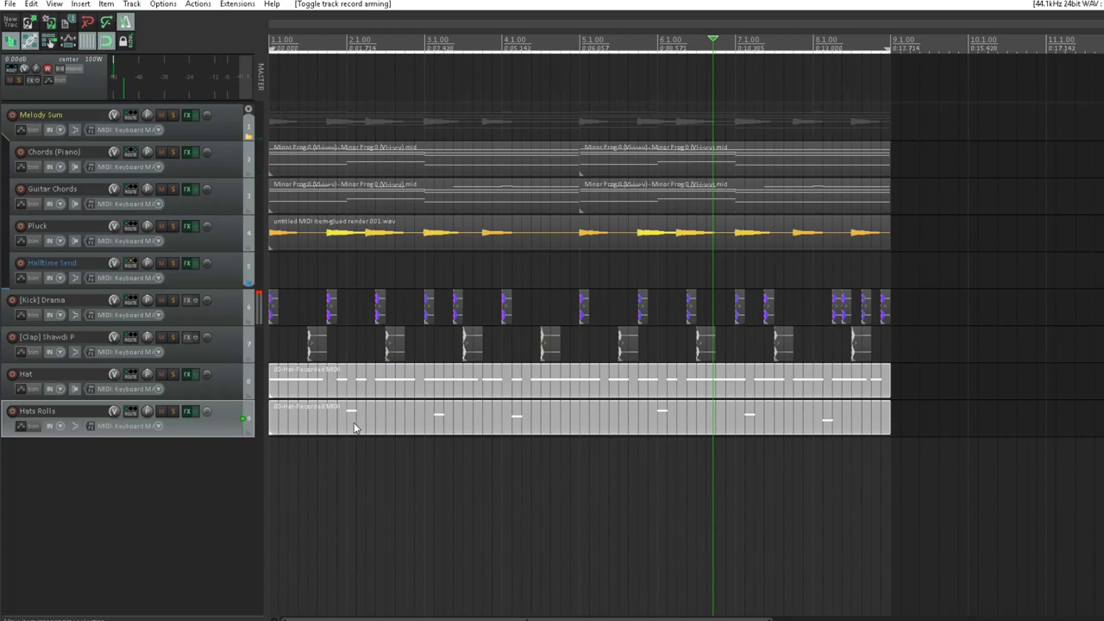
pyautogui.hotkey('ctrl', 'alt', 'z')
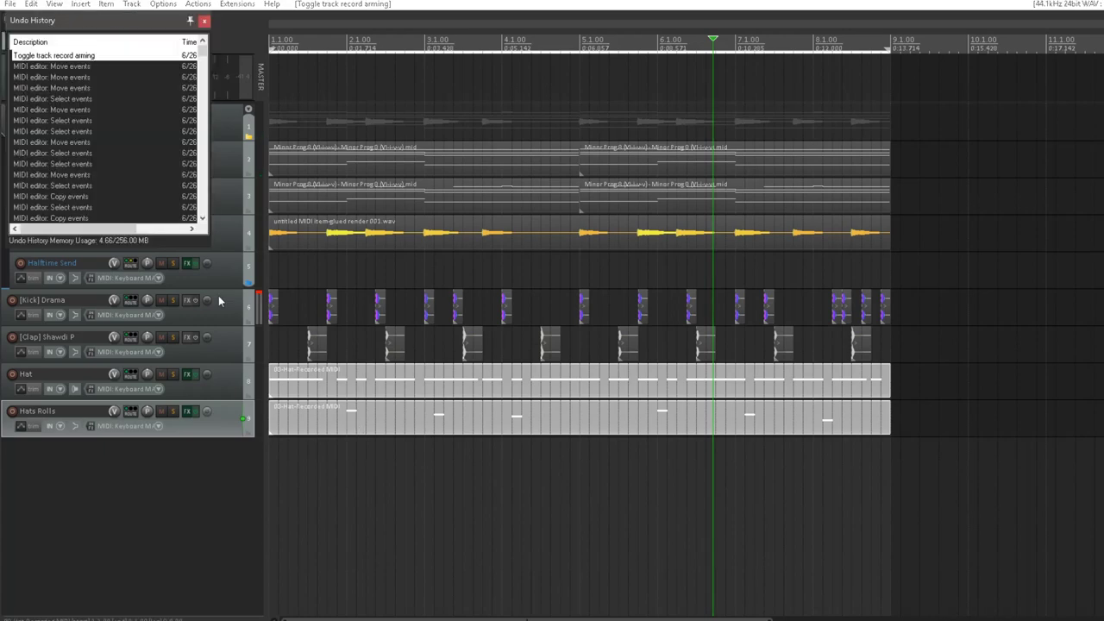
pyautogui.click(203, 21)
# Step: Open the Media Explorer and audition the [OHat] Ride sample in the No Cap drum kit folder
pyautogui.hotkey('ctrl', 'alt', 'x')
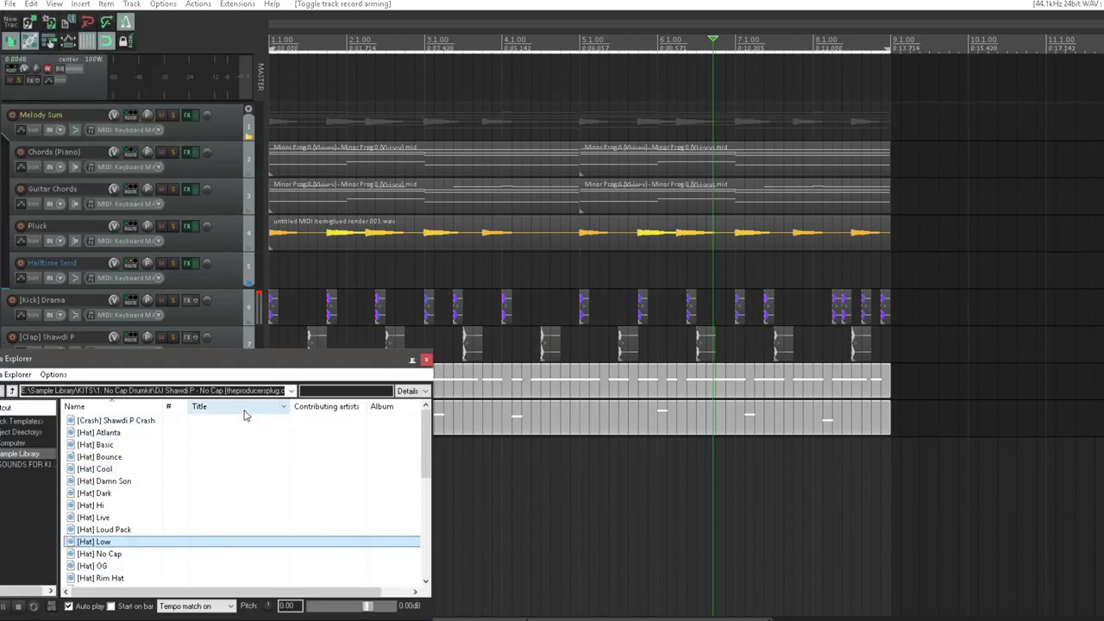
pyautogui.moveTo(259, 362); pyautogui.dragTo(554, 269)
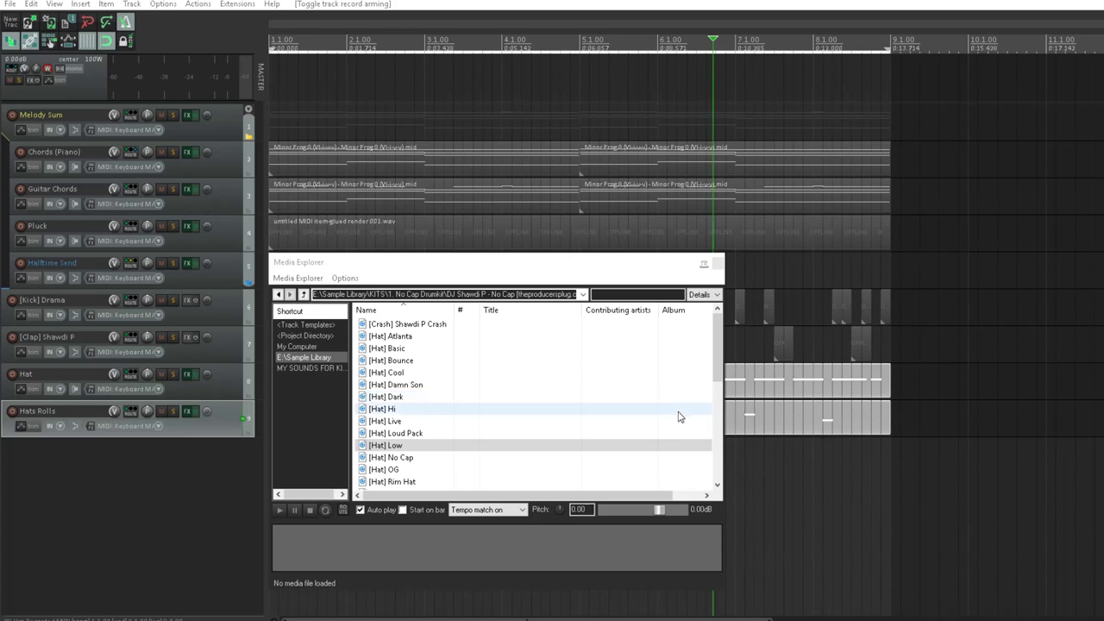
pyautogui.scroll(-4, 516, 441)
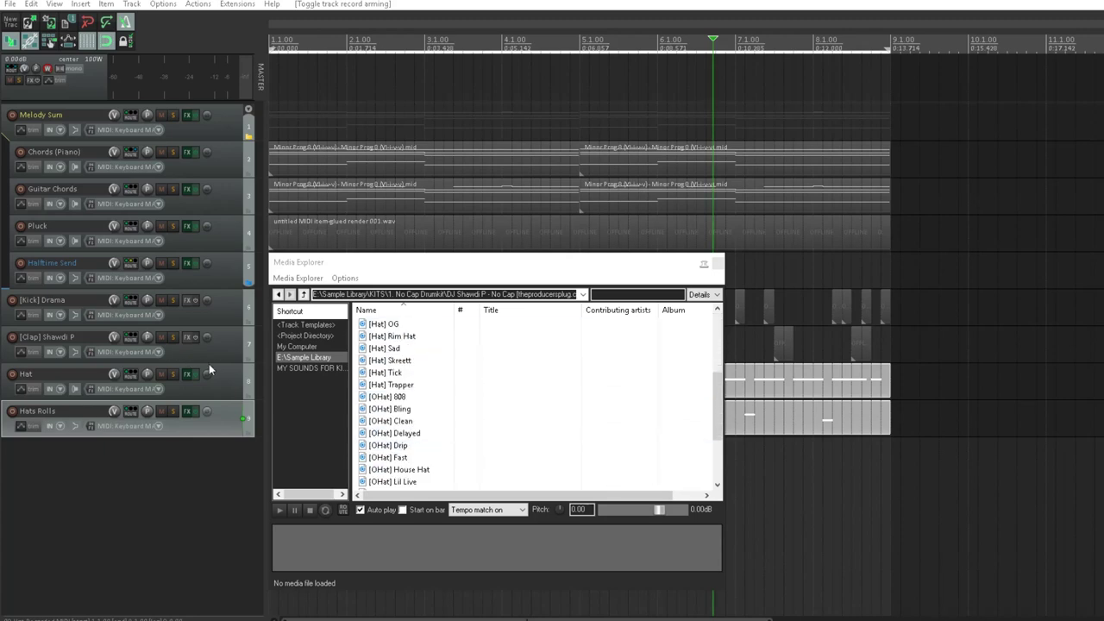
pyautogui.scroll(-2, 430, 465)
pyautogui.click(419, 458)
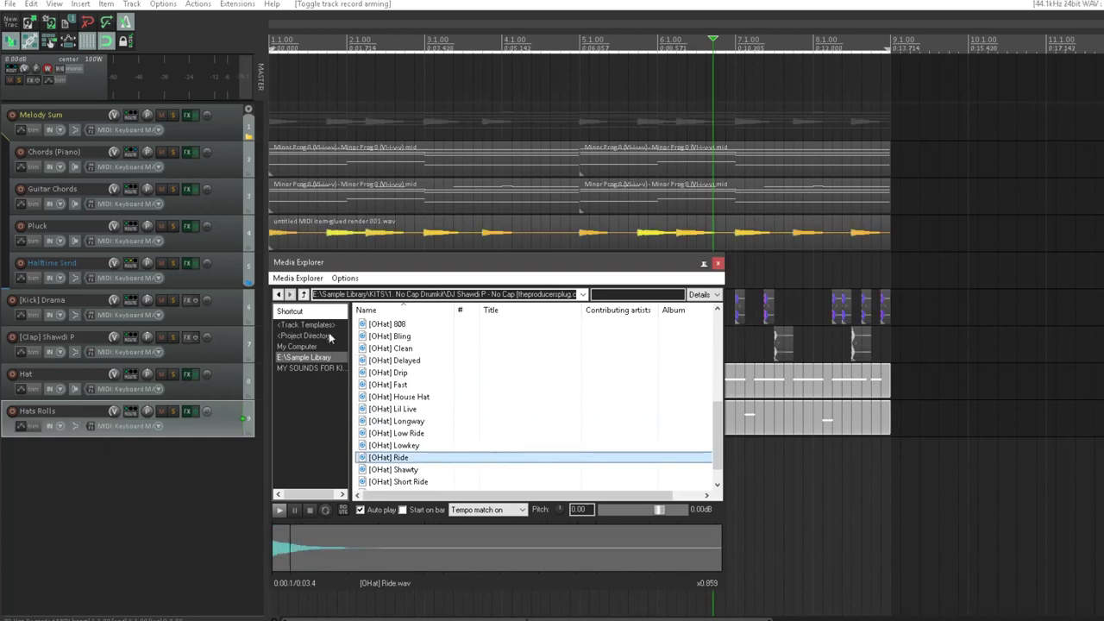
# Step: Browse the sample library to the Hats x Crashes folder of the 1. BBC Drum Kit in KITS
pyautogui.click(314, 357)
pyautogui.click(386, 433)
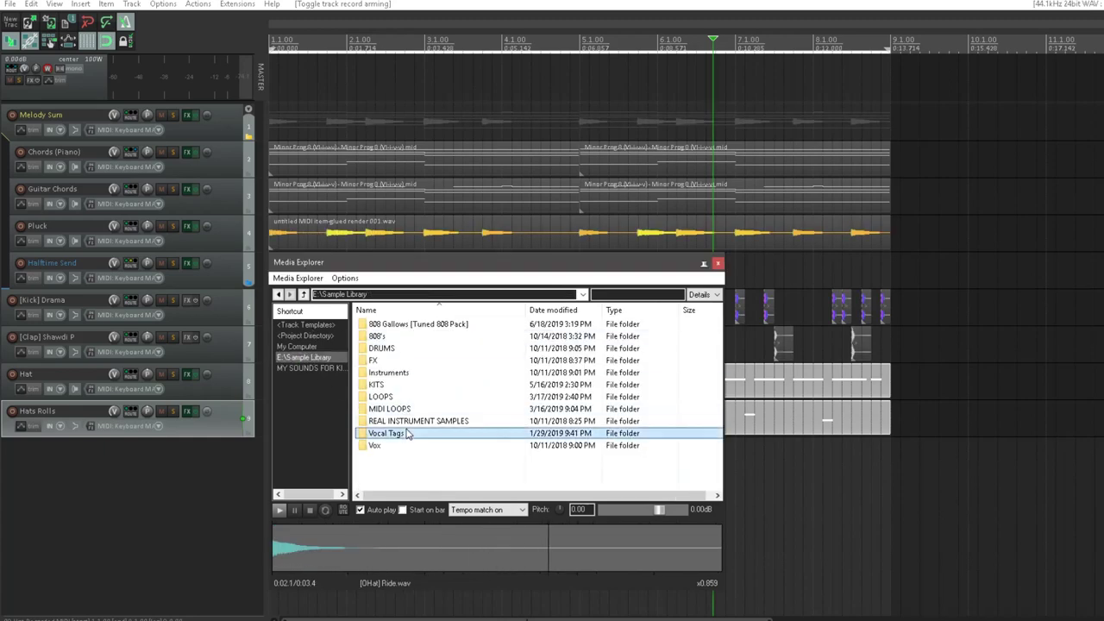
pyautogui.doubleClick(378, 385)
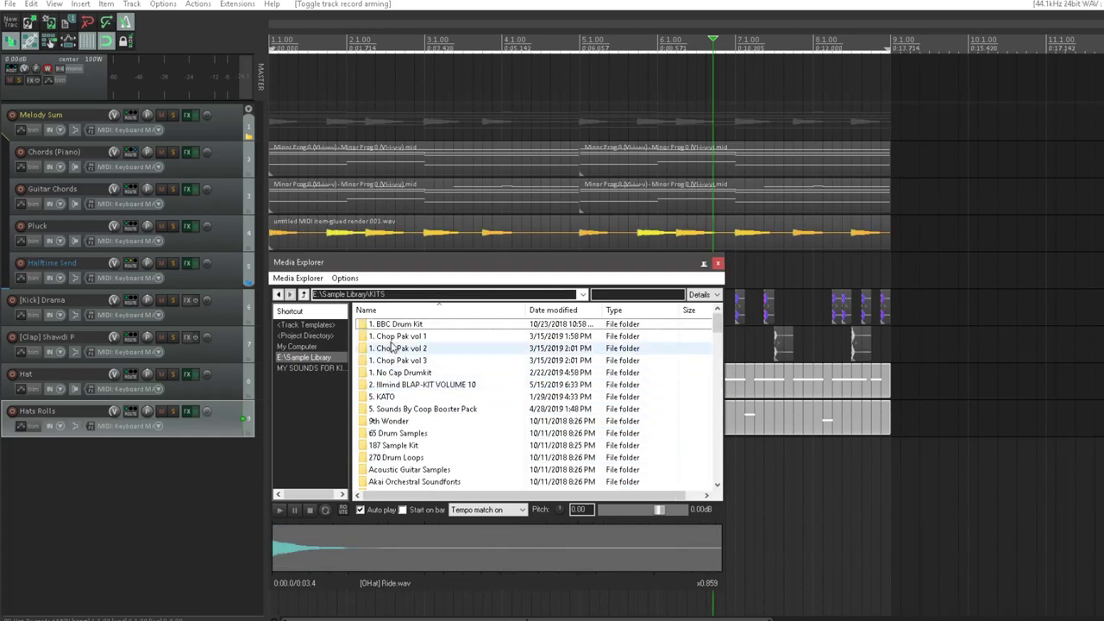
pyautogui.click(393, 326)
pyautogui.doubleClick(393, 326)
pyautogui.press('Down')
pyautogui.press('Down')
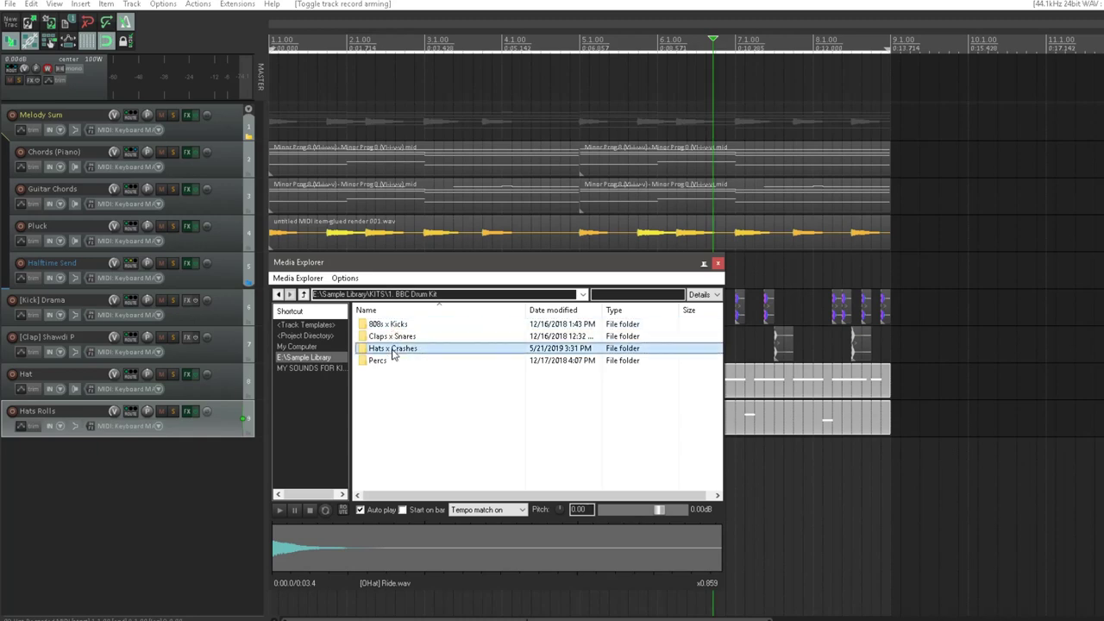
pyautogui.press('Return')
# Step: Audition the crash samples, including Crash (3) and Crash (2)
pyautogui.click(394, 327)
pyautogui.click(388, 348)
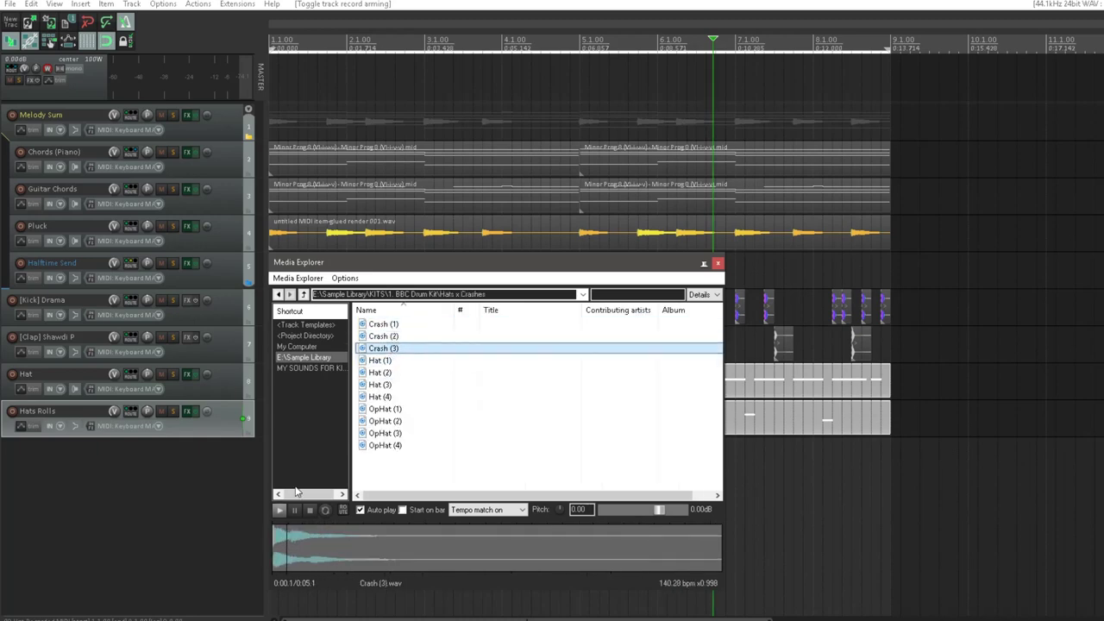
pyautogui.press('Up')
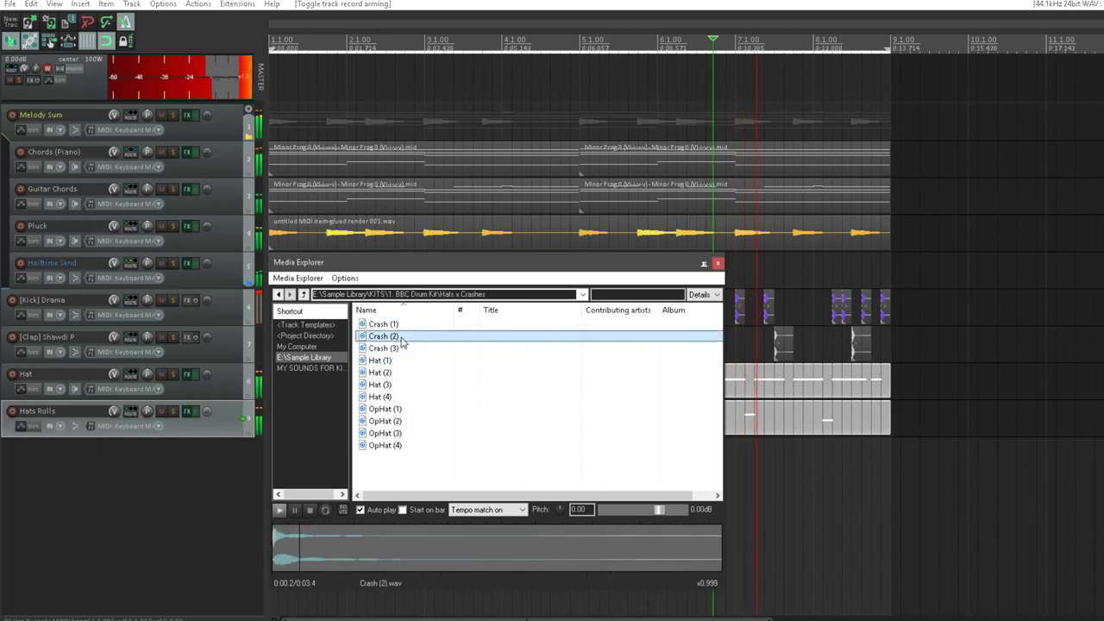
# Step: Insert Crash (2) on a new track below Hats Rolls at bar 1, and disarm recording on that track
pyautogui.moveTo(415, 261); pyautogui.dragTo(721, 195)
pyautogui.moveTo(700, 271); pyautogui.dragTo(272, 468)
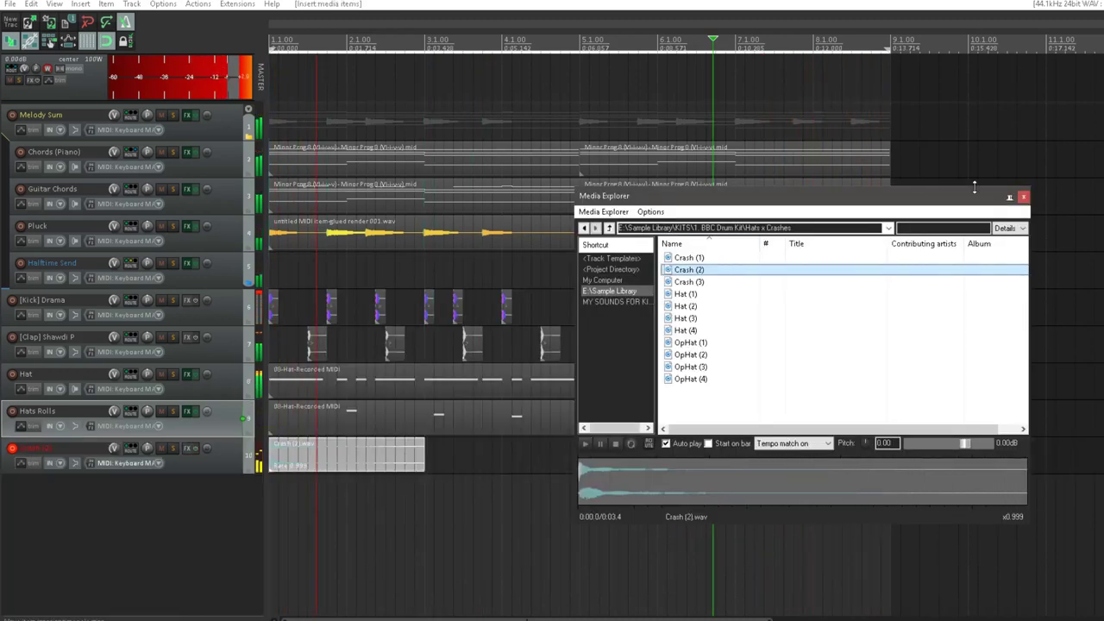
pyautogui.click(1025, 199)
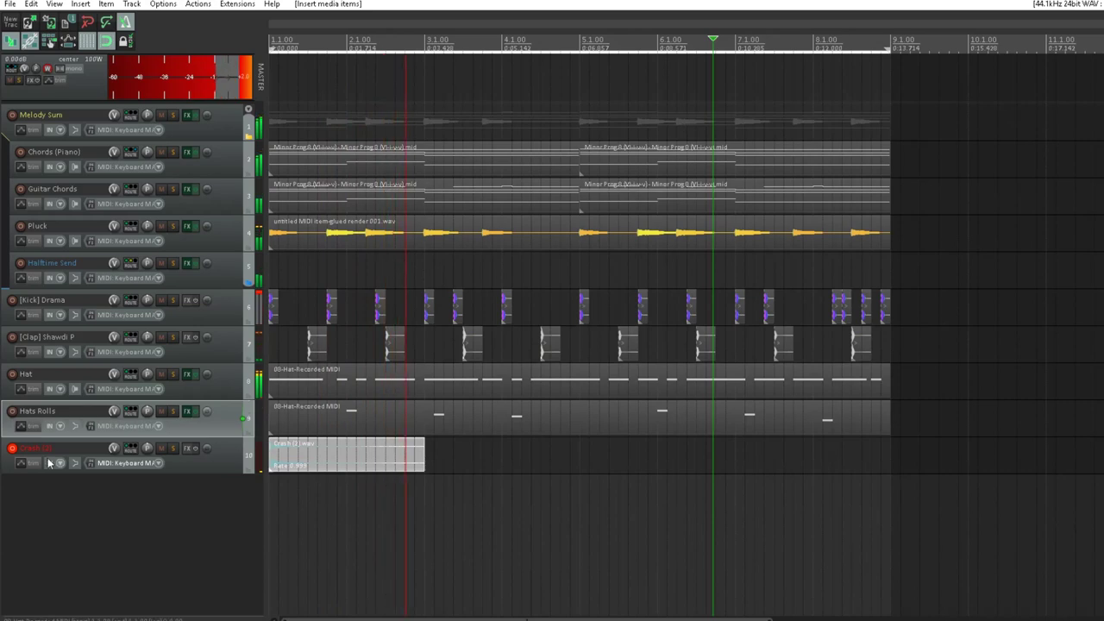
pyautogui.click(12, 449)
# Step: Add a new track named Reverse below the Crash (2) track
pyautogui.click(180, 496)
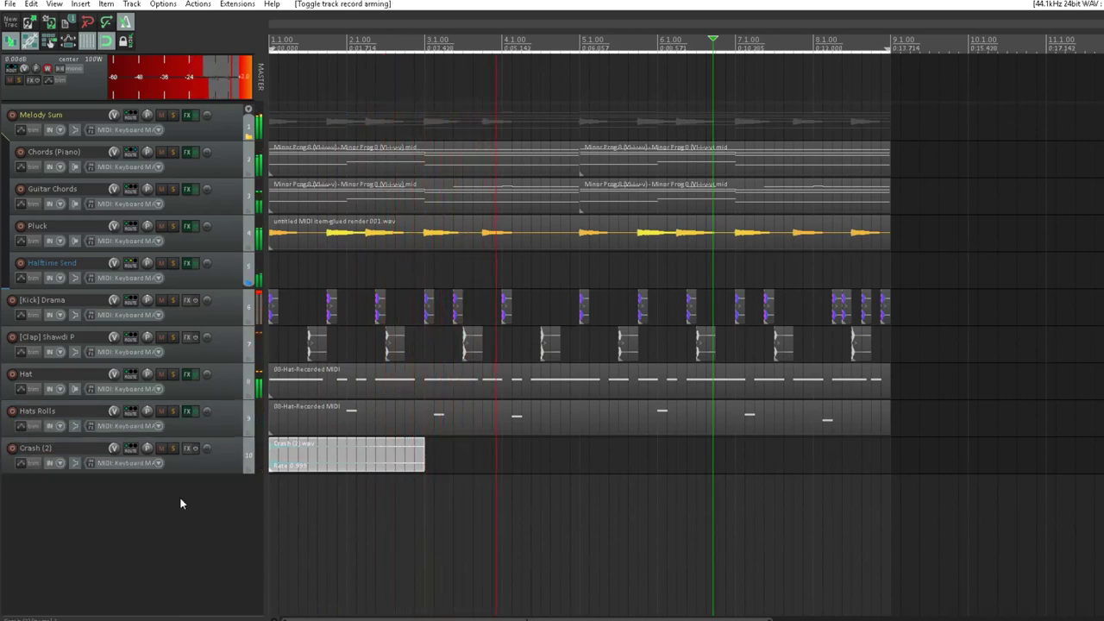
pyautogui.doubleClick(179, 496)
pyautogui.write('Reverse')
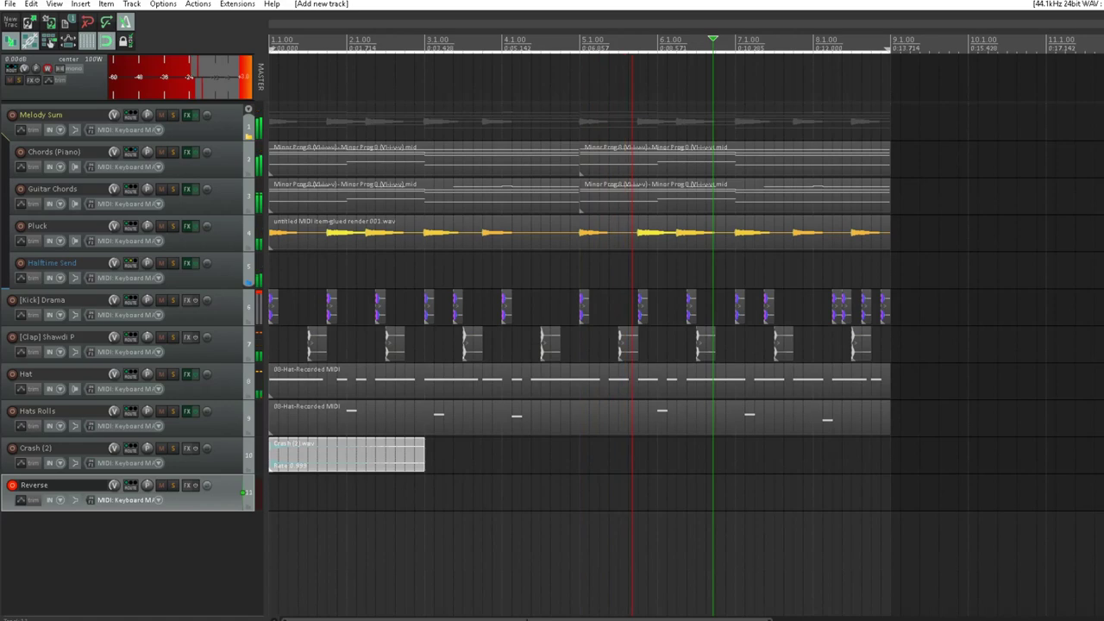
pyautogui.press('Return')
# Step: Copy the Crash (2) item onto the Reverse track at bar 1 and reverse the copy's active take
pyautogui.click(365, 456)
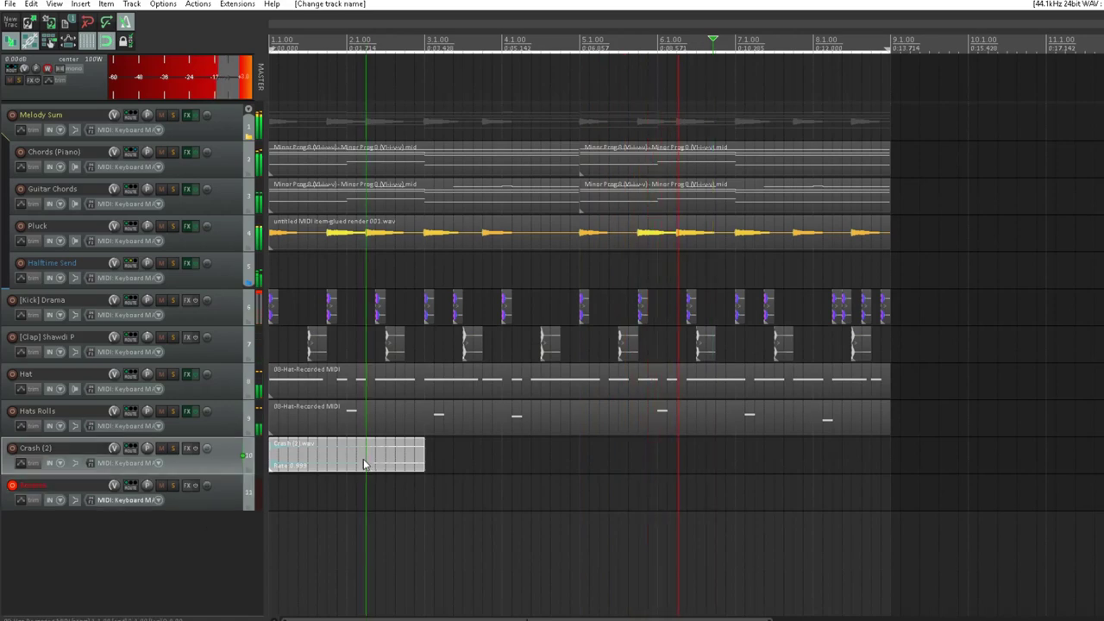
pyautogui.moveTo(347, 481); pyautogui.dragTo(345, 489)
pyautogui.rightClick(345, 489)
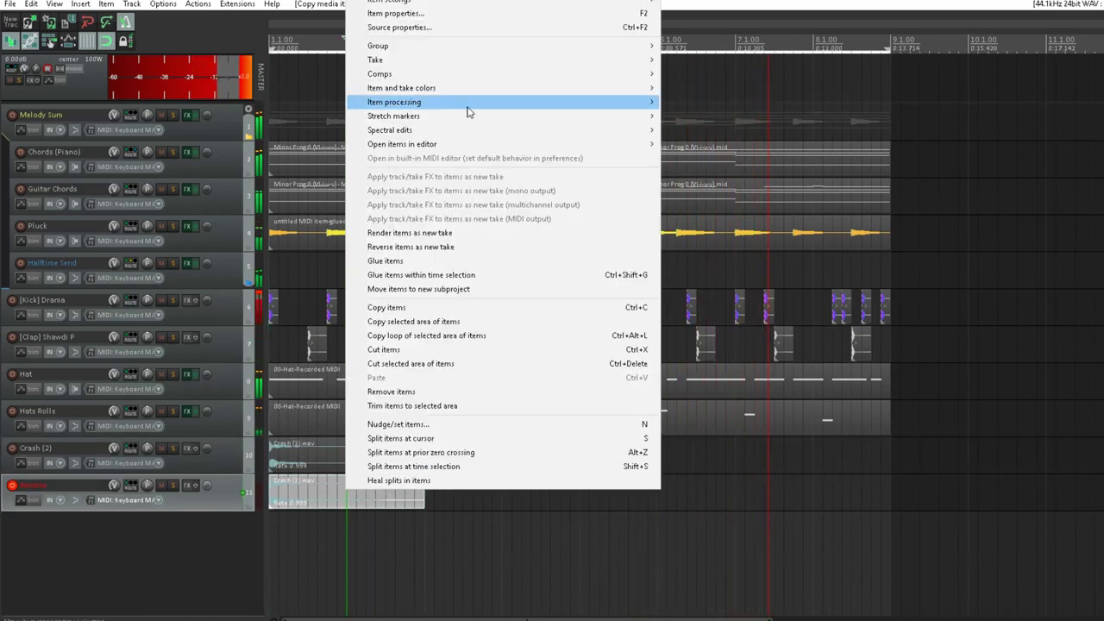
pyautogui.moveTo(464, 65)
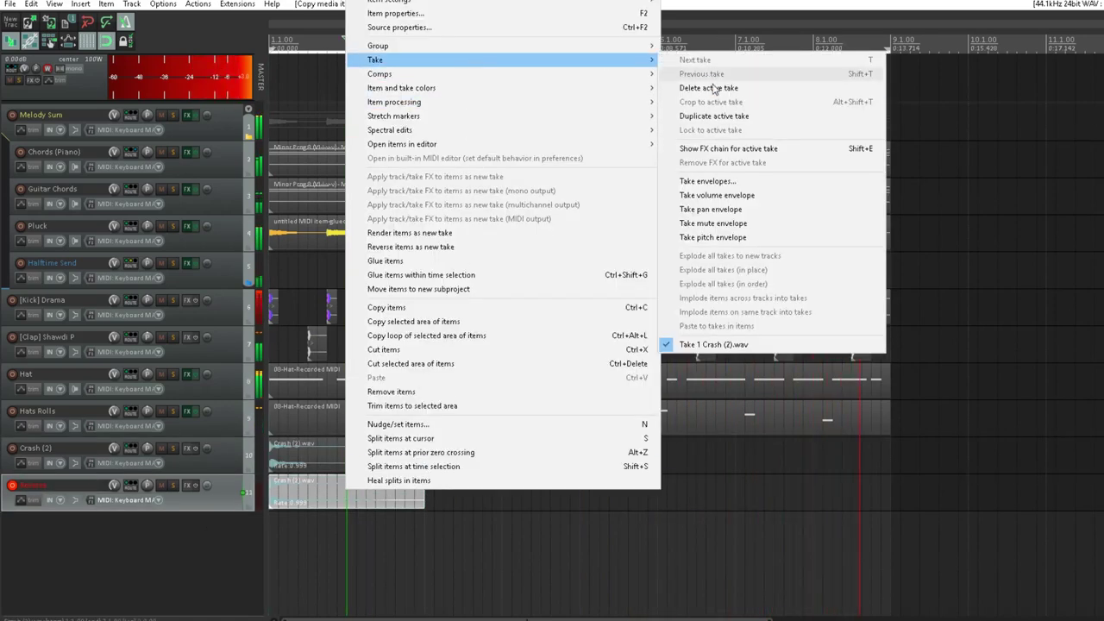
pyautogui.moveTo(643, 3)
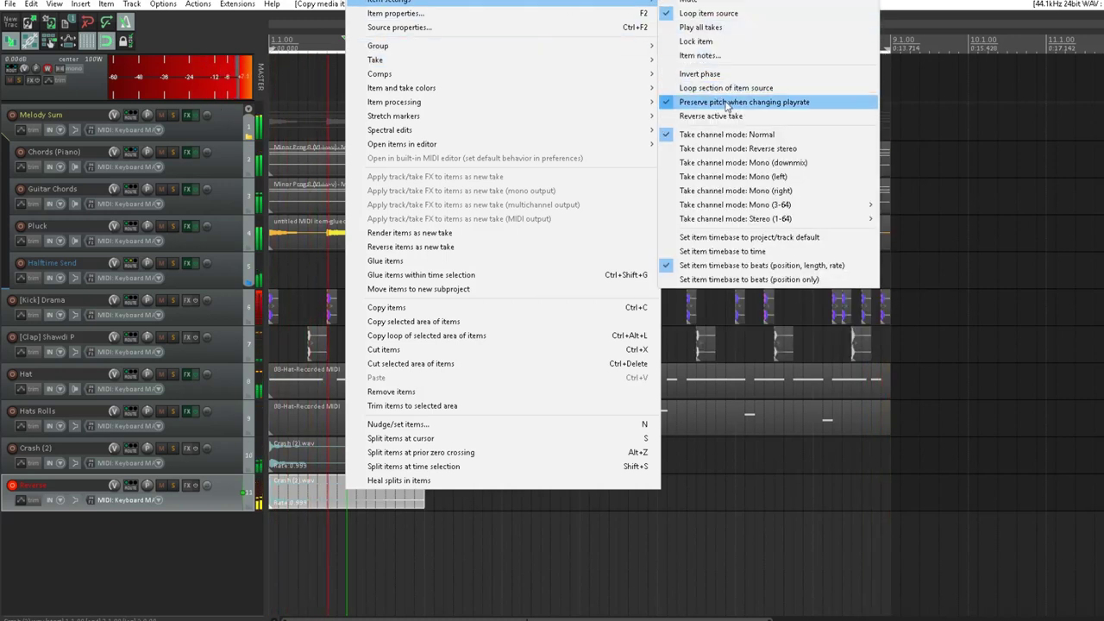
pyautogui.click(681, 116)
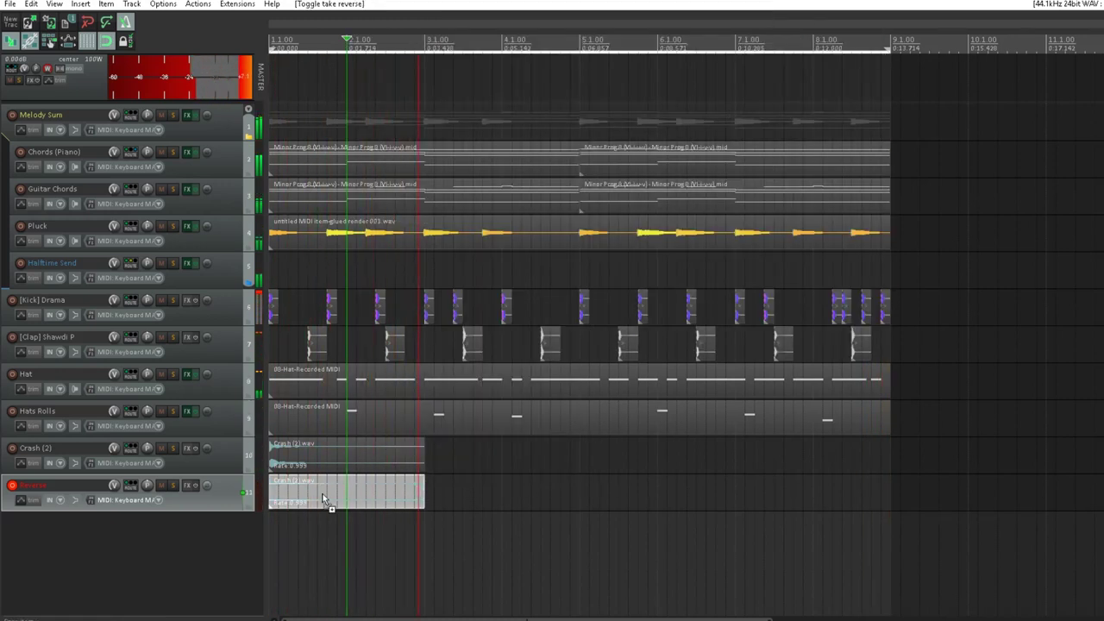
# Step: Move the reversed crash to bar 7 so that it ends at bar 9, and delete the item left at bar 1
pyautogui.moveTo(323, 494); pyautogui.dragTo(791, 506)
pyautogui.click(362, 492)
pyautogui.press('Delete')
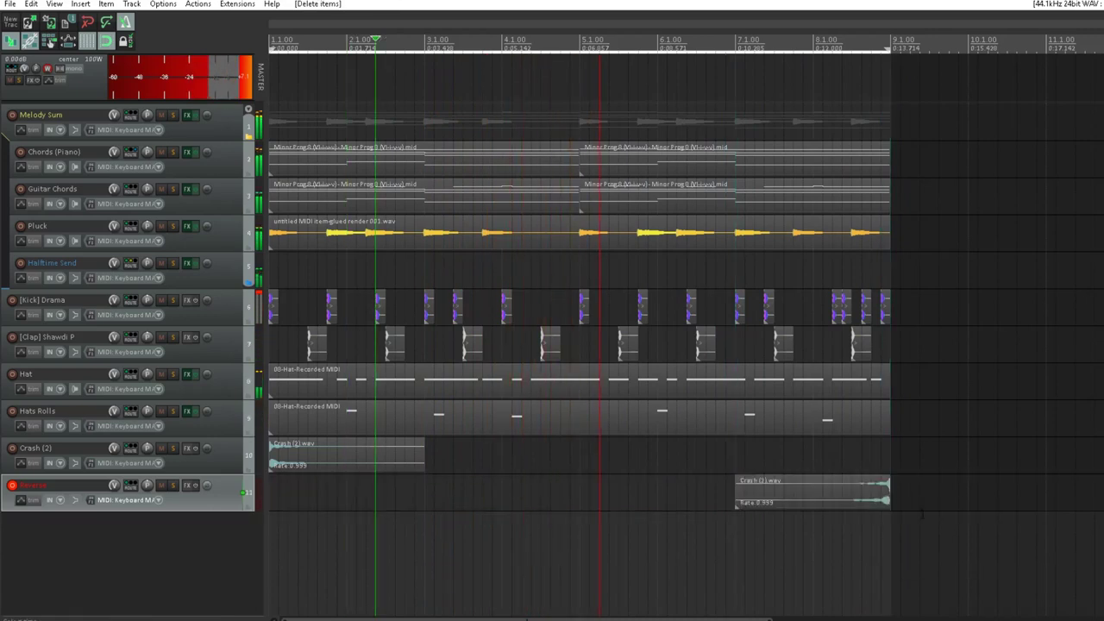
# Step: Set the reversed crash item's pitch adjustment to -3 semitones and disarm recording on the Reverse track
pyautogui.doubleClick(880, 494)
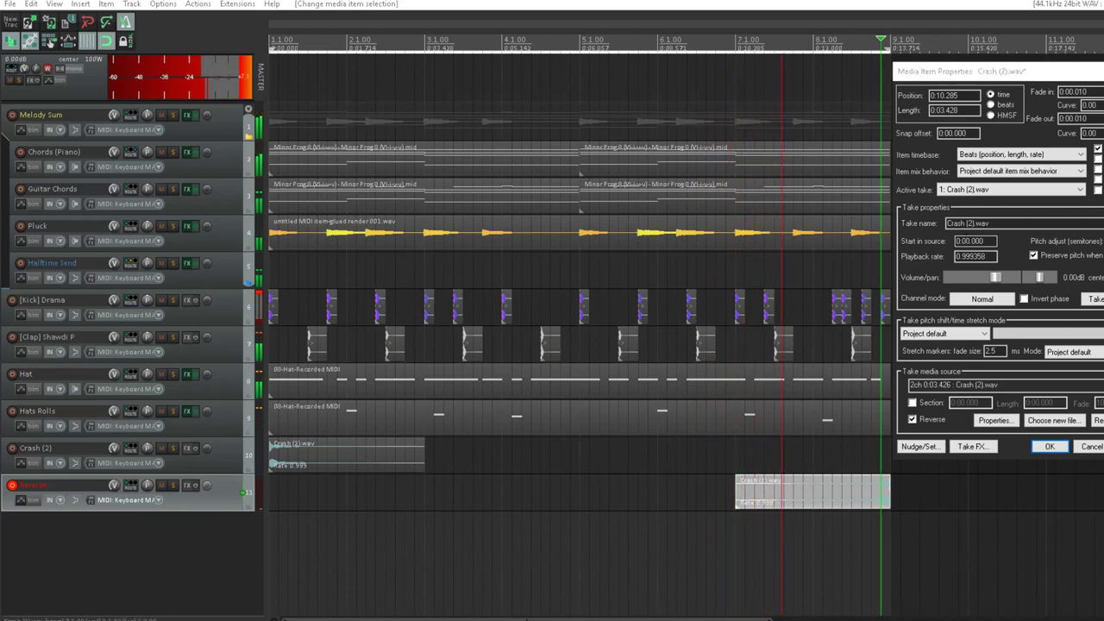
pyautogui.click(1050, 446)
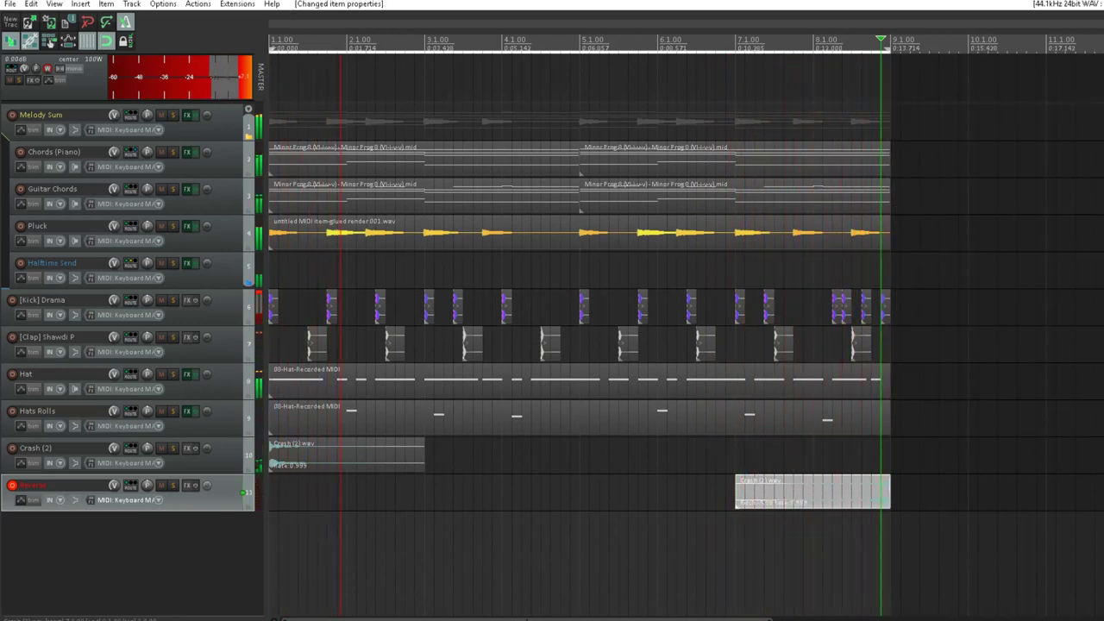
pyautogui.click(12, 485)
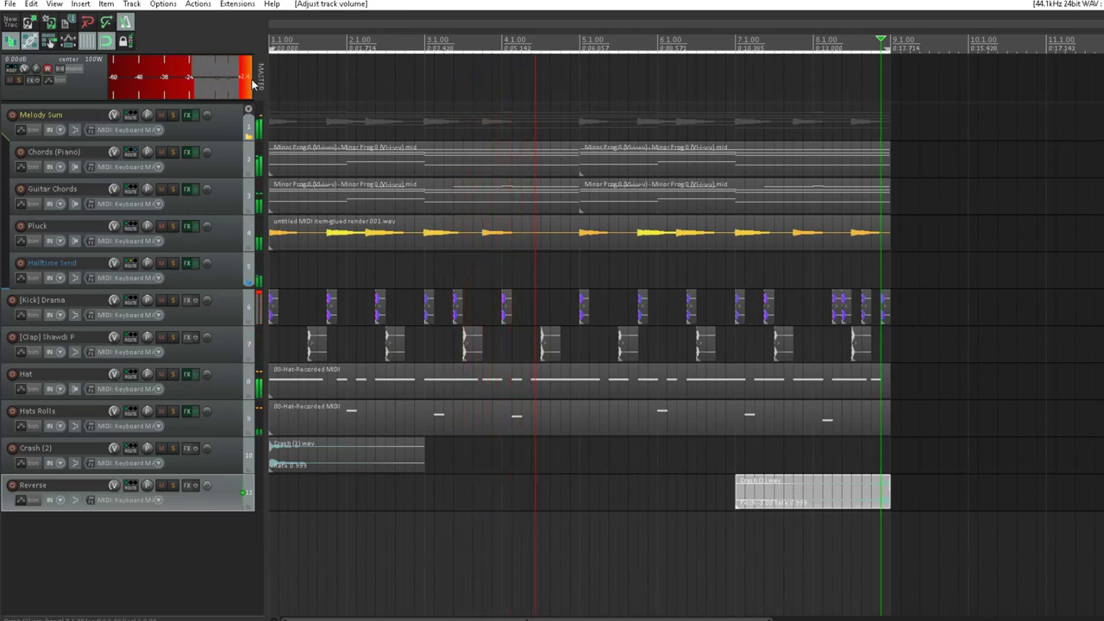
# Step: Add a new track named 808 below the Reverse track
pyautogui.doubleClick(126, 591)
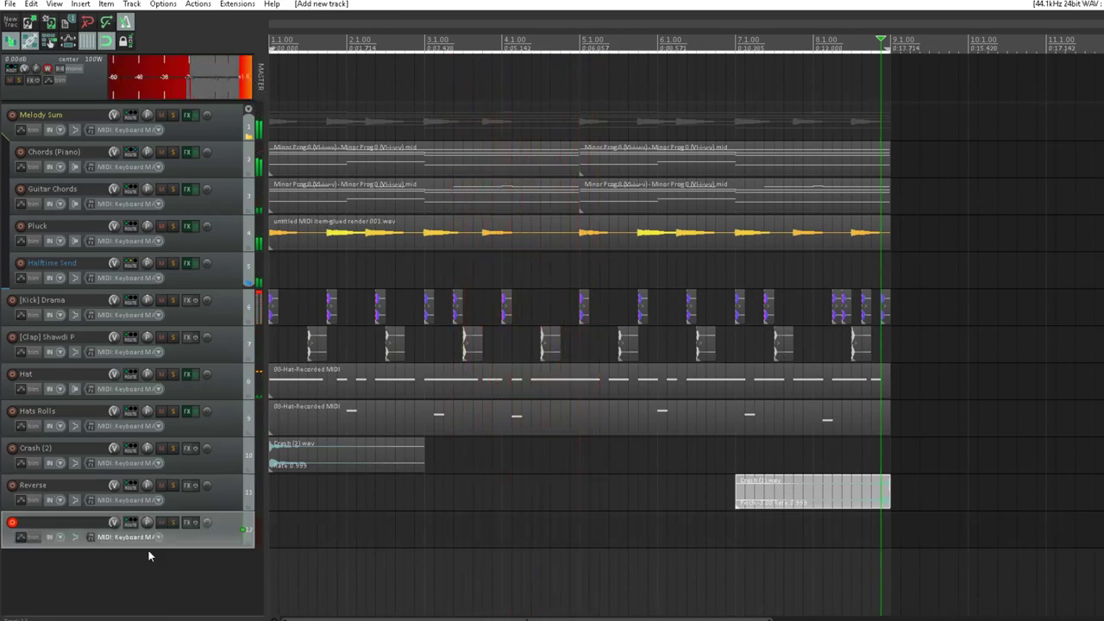
pyautogui.write('8')
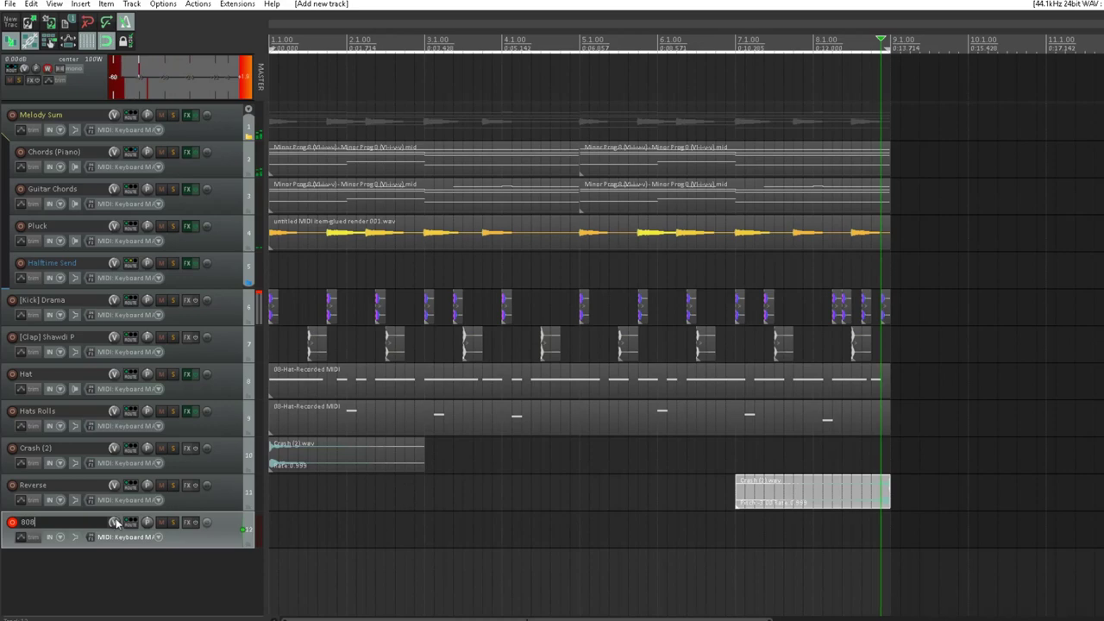
pyautogui.write('08')
pyautogui.press('Return')
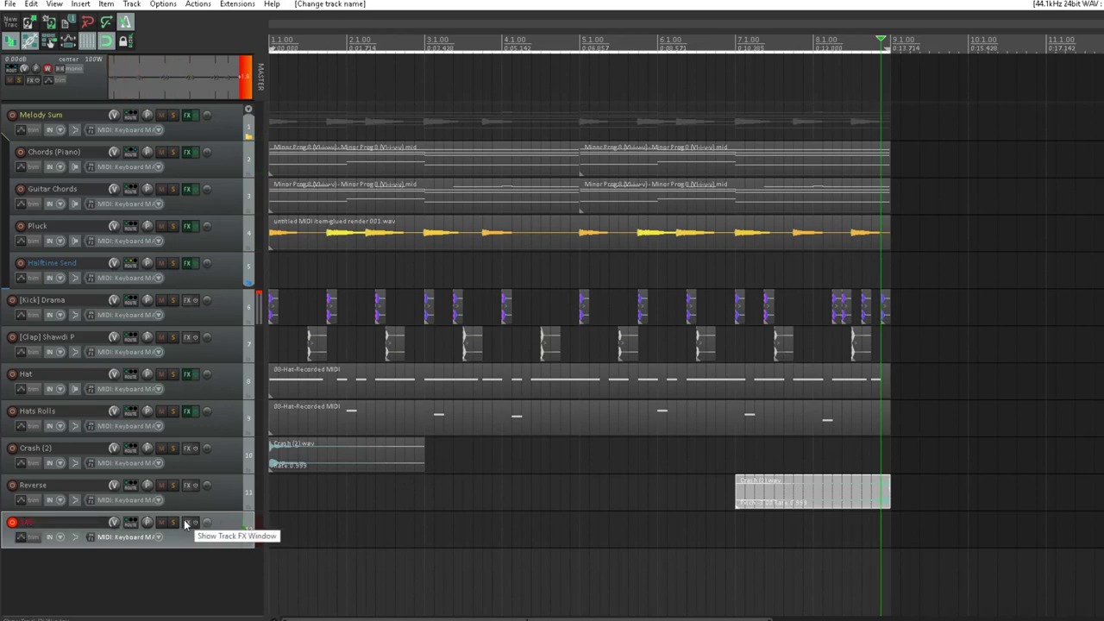
# Step: Add the Urban Flame VST instrument to the 808 track and choose its 808 - Brah preset
pyautogui.click(187, 523)
pyautogui.write('urban')
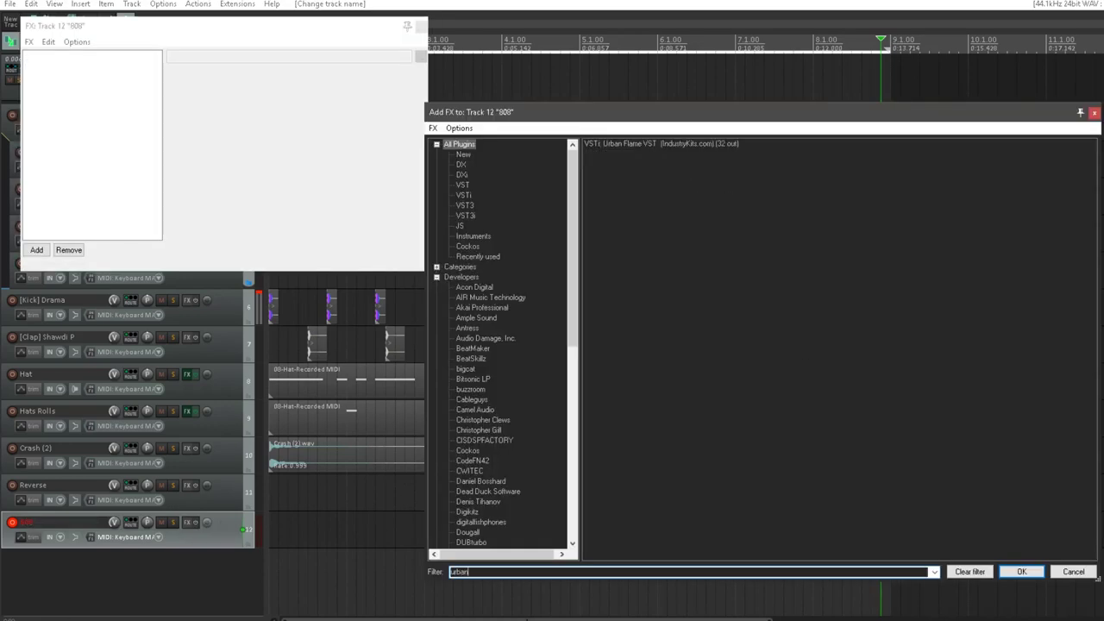
pyautogui.click(646, 145)
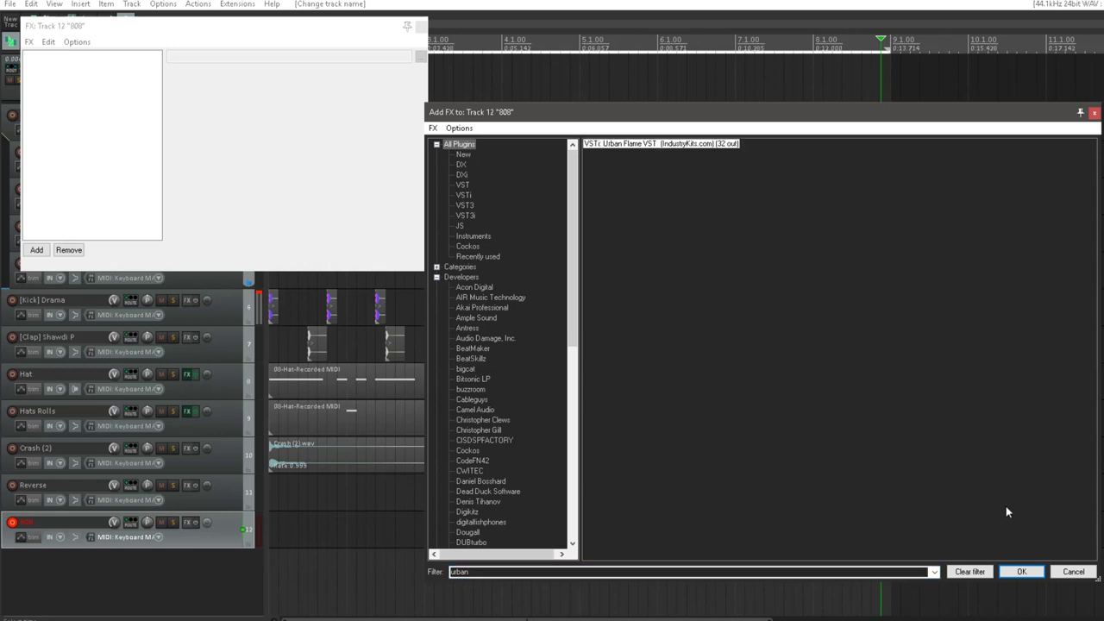
pyautogui.click(1023, 573)
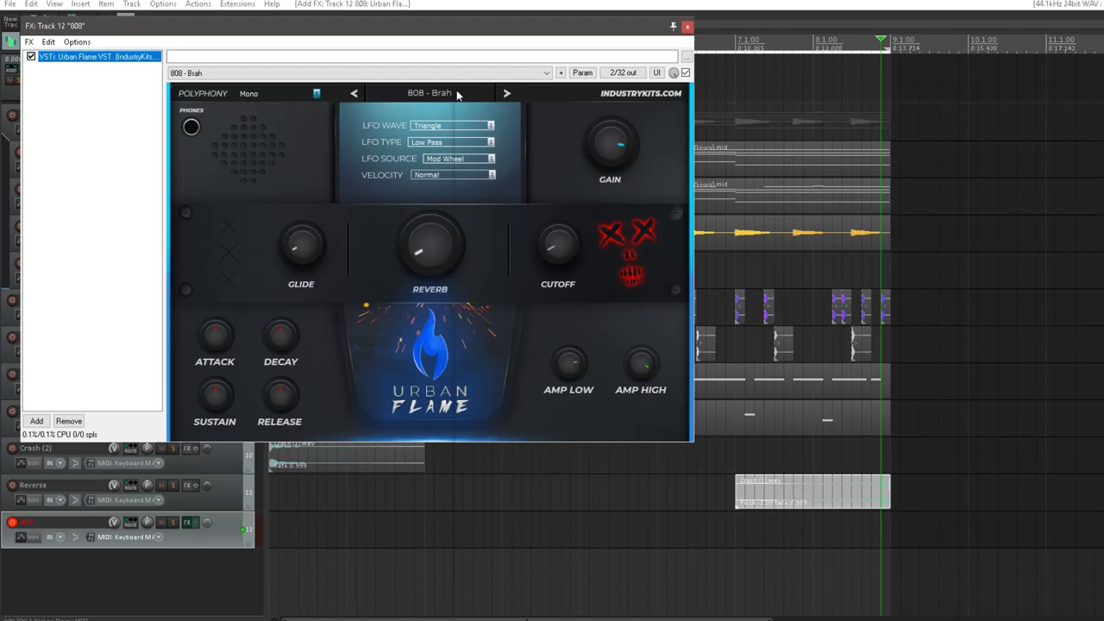
pyautogui.click(457, 92)
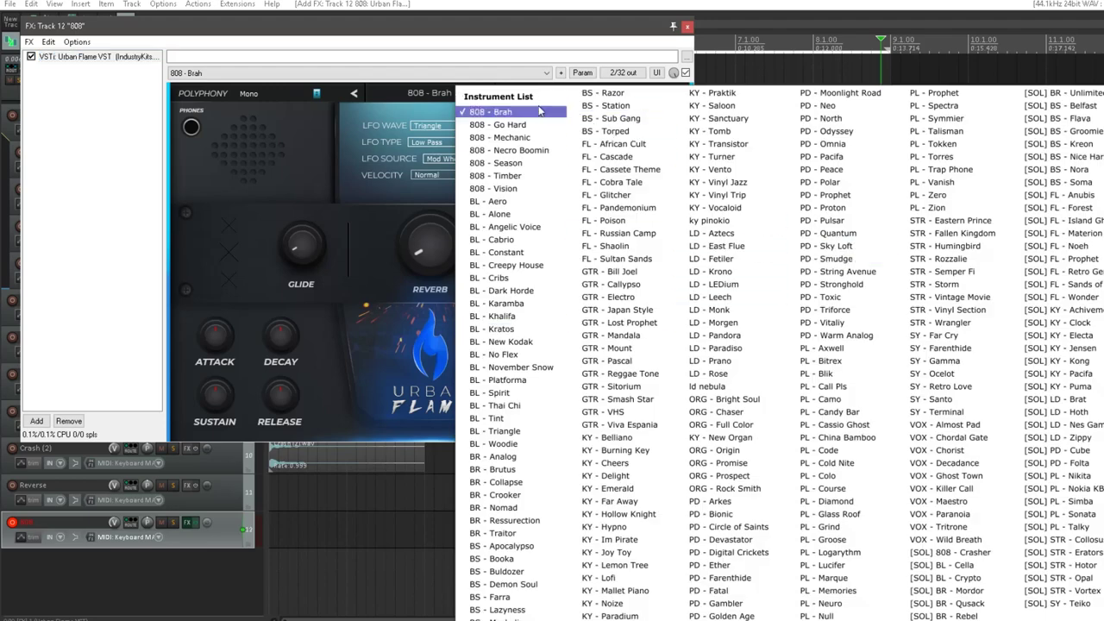
pyautogui.click(501, 111)
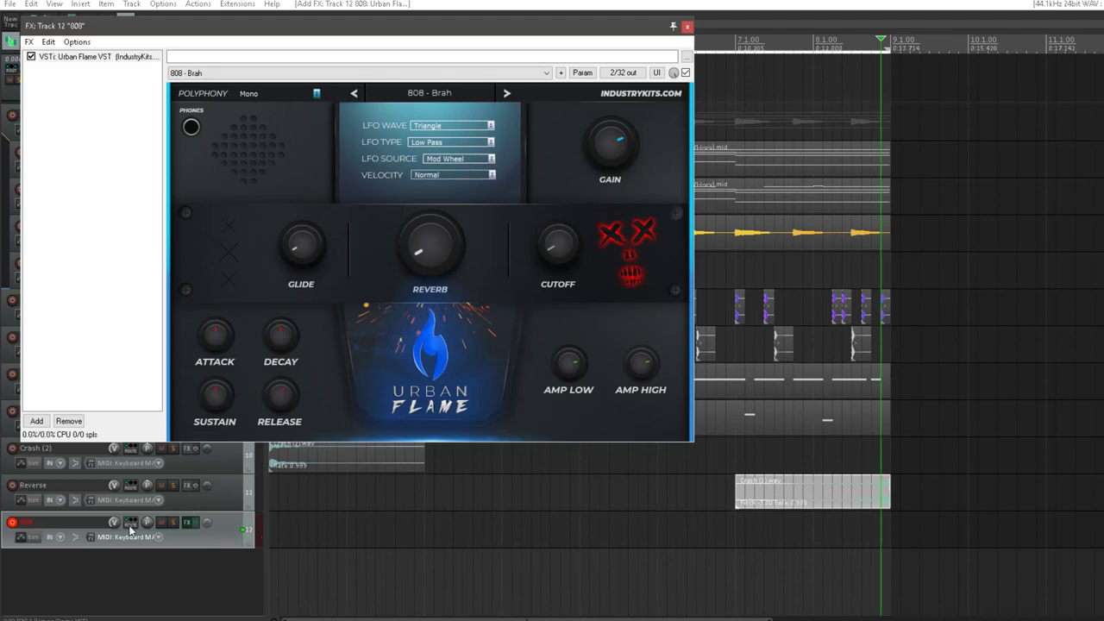
# Step: Turn on record monitoring for the 808 track, raise Urban Flame's Glide slightly, and close its effects window
pyautogui.click(75, 537)
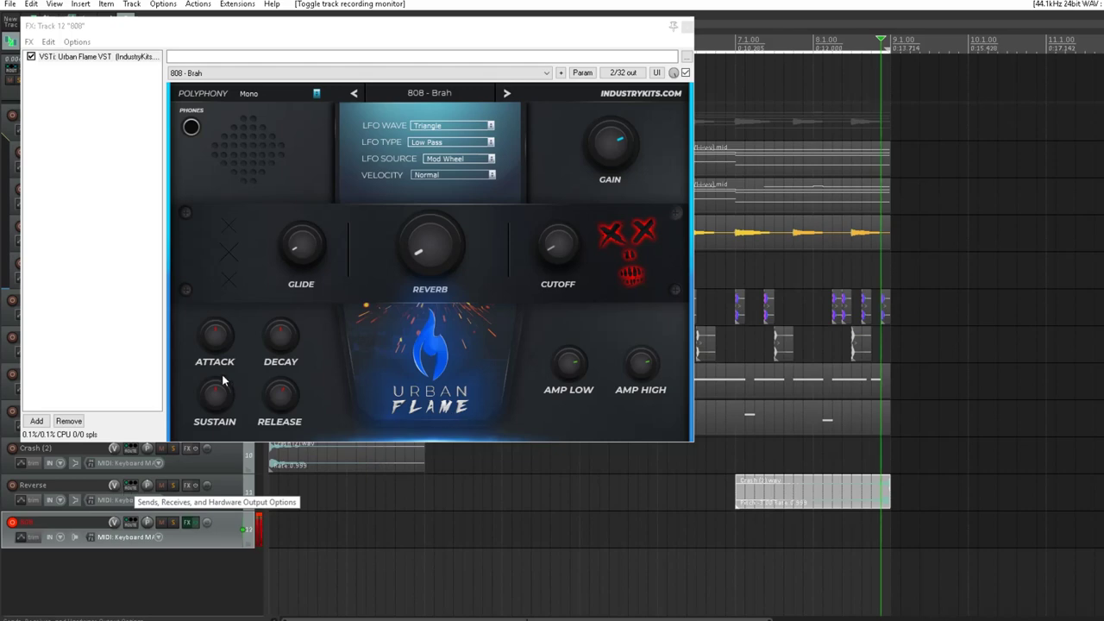
pyautogui.click(307, 252)
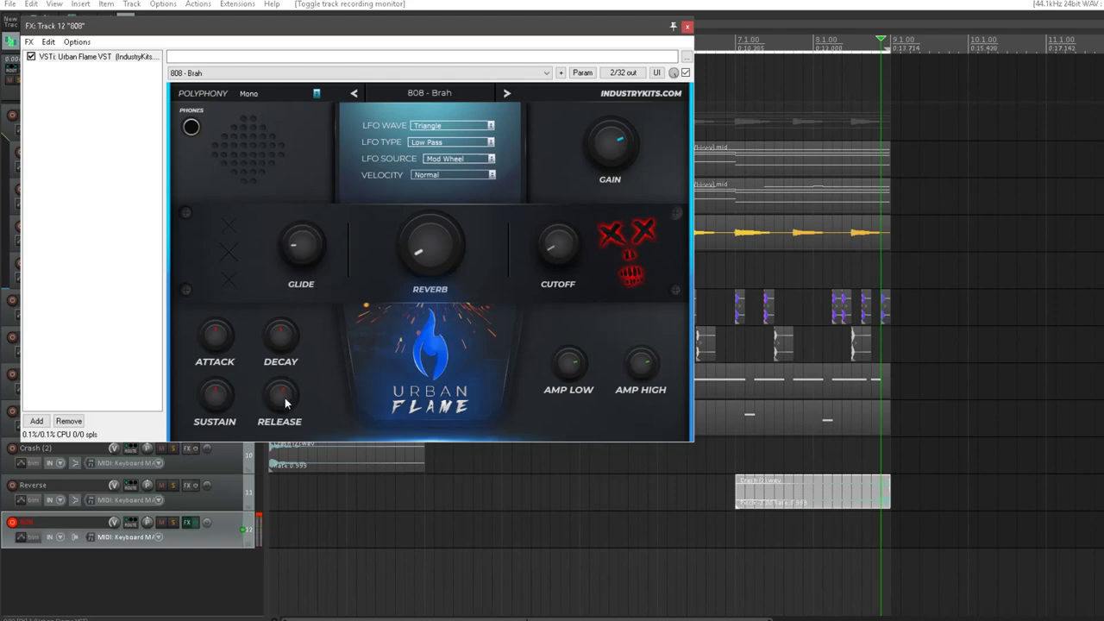
pyautogui.click(687, 27)
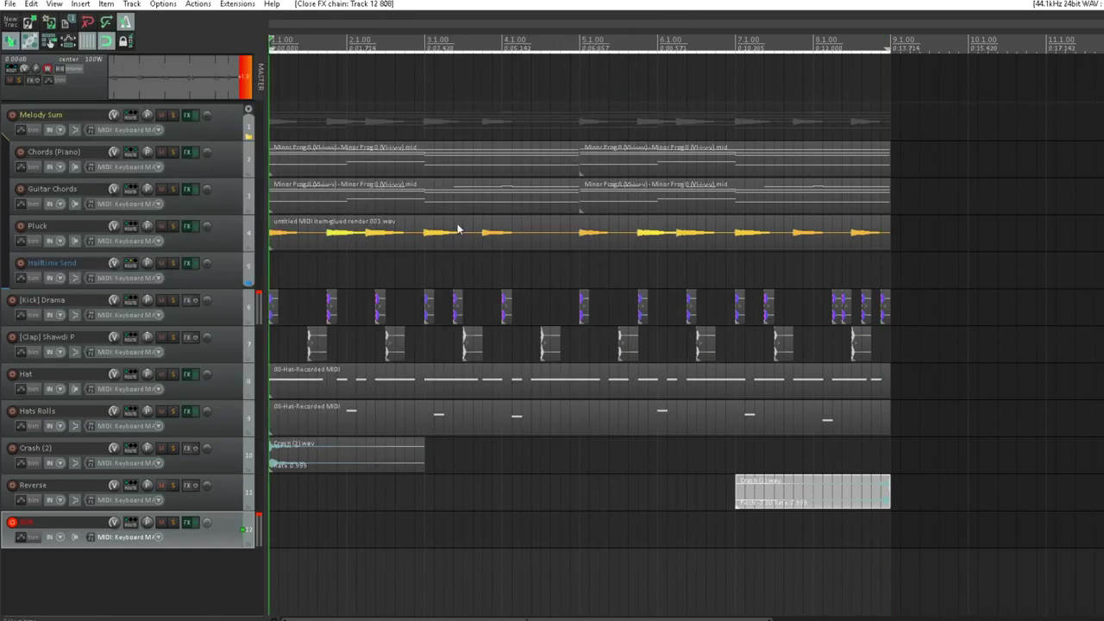
# Step: Copy the first Guitar Chords MIDI item onto the 808 track at bar 1
pyautogui.click(513, 226)
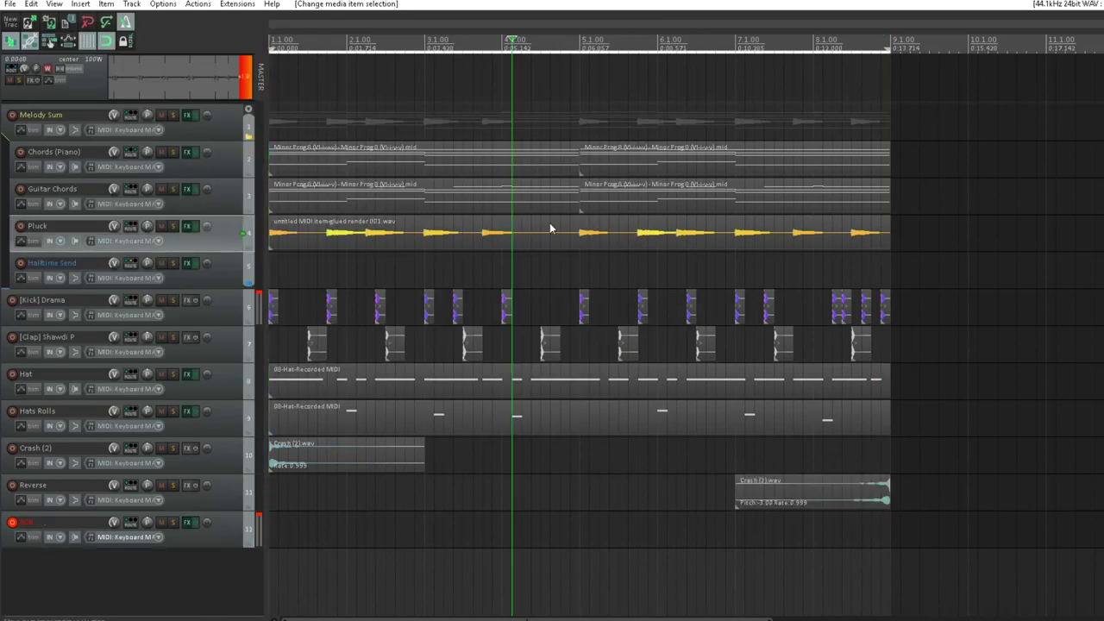
pyautogui.click(481, 205)
pyautogui.moveTo(480, 204); pyautogui.dragTo(429, 526)
pyautogui.click(402, 558)
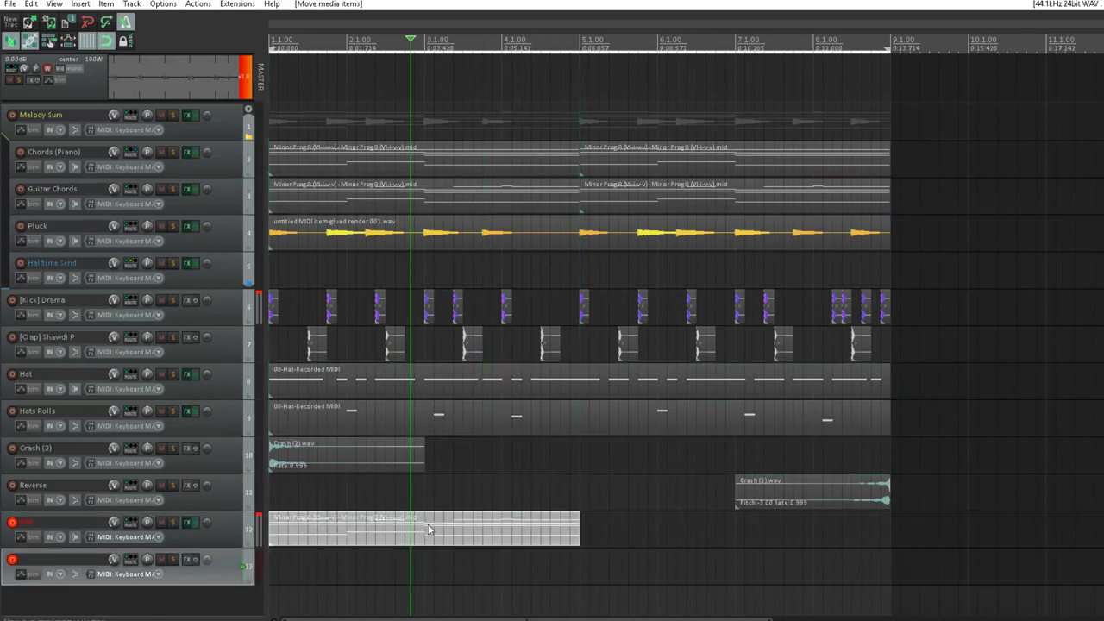
# Step: Open the copied 808 MIDI item for editing and delete its upper chord notes, keeping only the three bass notes
pyautogui.doubleClick(437, 528)
pyautogui.moveTo(152, 297); pyautogui.dragTo(667, 443)
pyautogui.press('Delete')
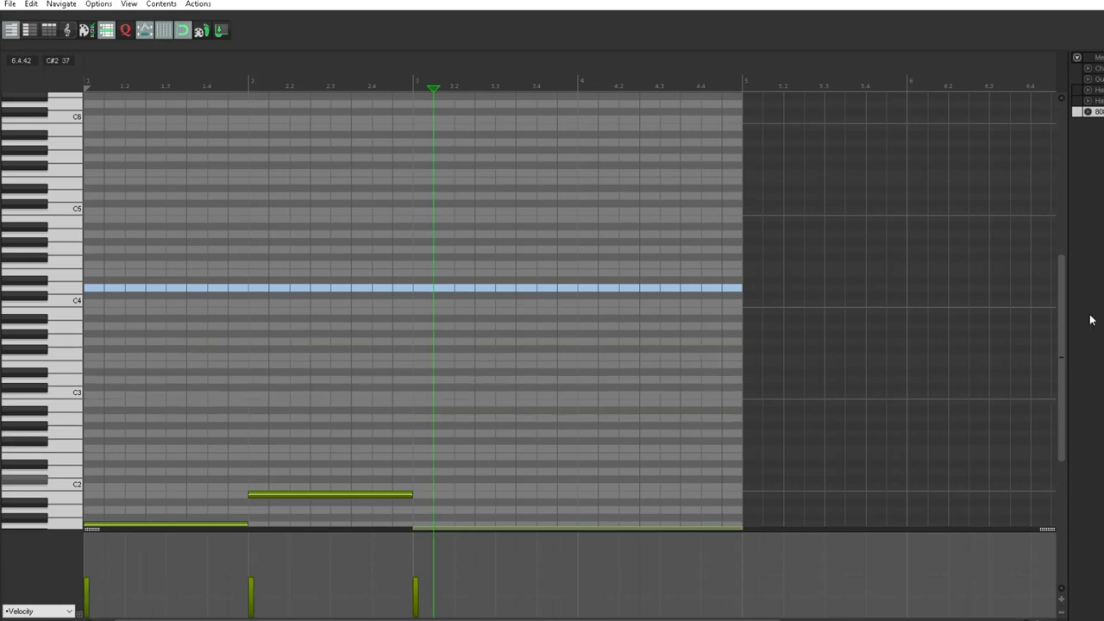
# Step: Transpose the three bass notes up two octaves and lower them by two semitones, so the first note is F3
pyautogui.moveTo(1061, 340); pyautogui.dragTo(1058, 543)
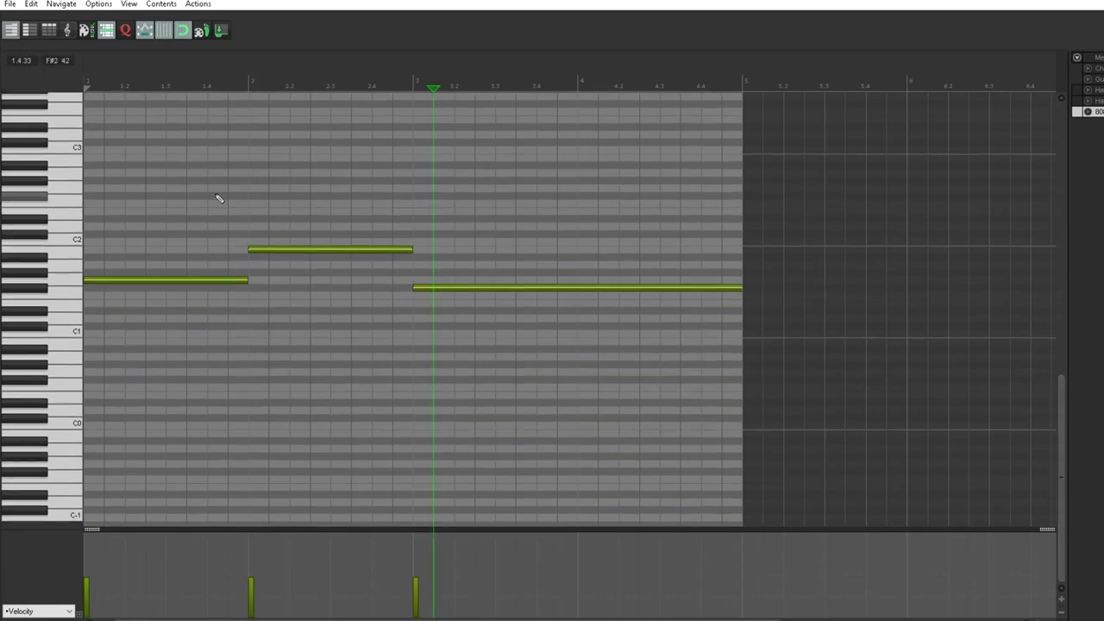
pyautogui.moveTo(199, 185); pyautogui.dragTo(705, 431)
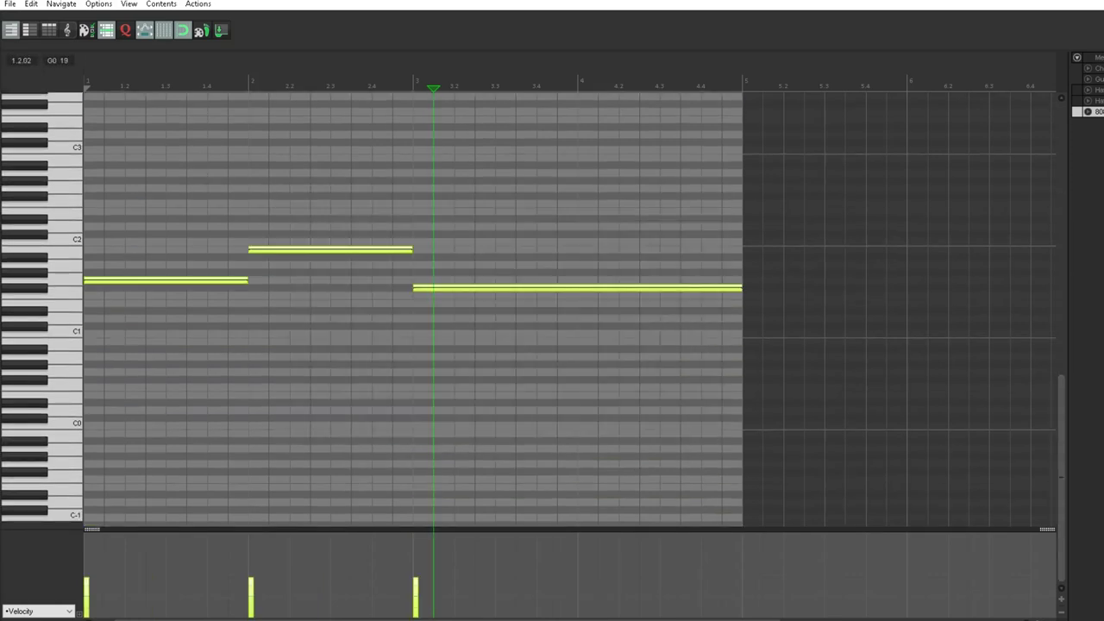
pyautogui.click(67, 282)
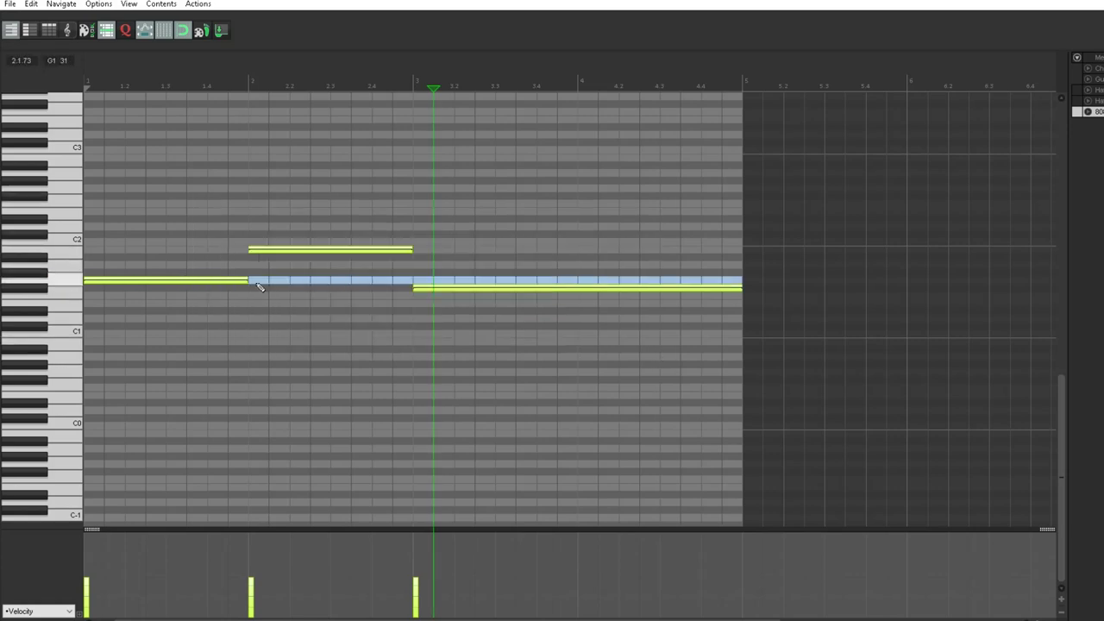
pyautogui.moveTo(191, 283); pyautogui.dragTo(193, 97)
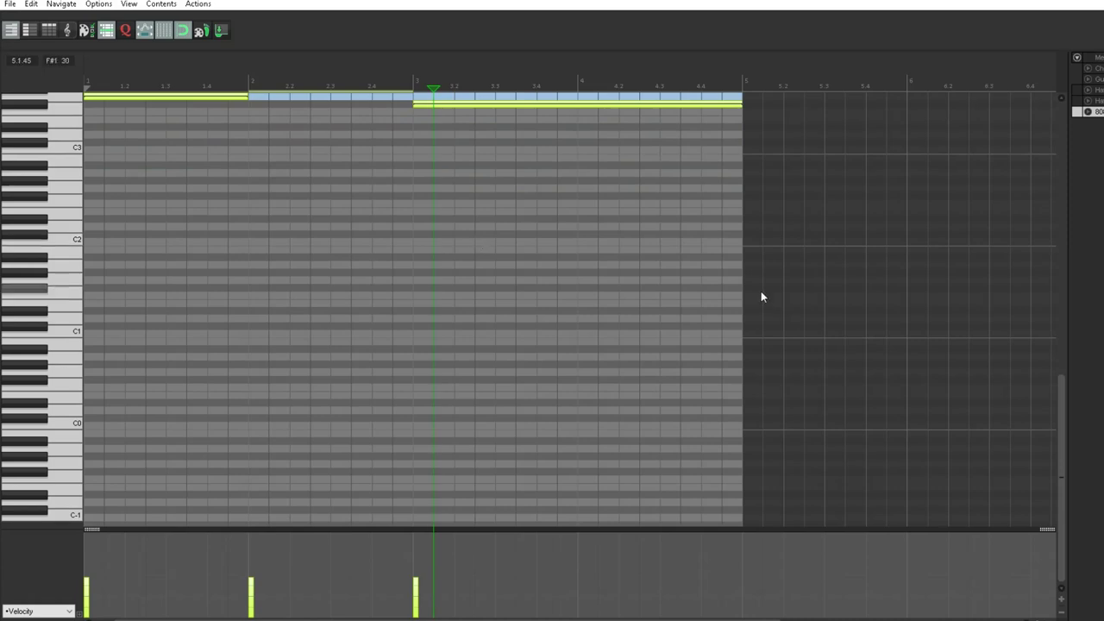
pyautogui.scroll(1, 1062, 424)
pyautogui.moveTo(1063, 429); pyautogui.dragTo(1066, 320)
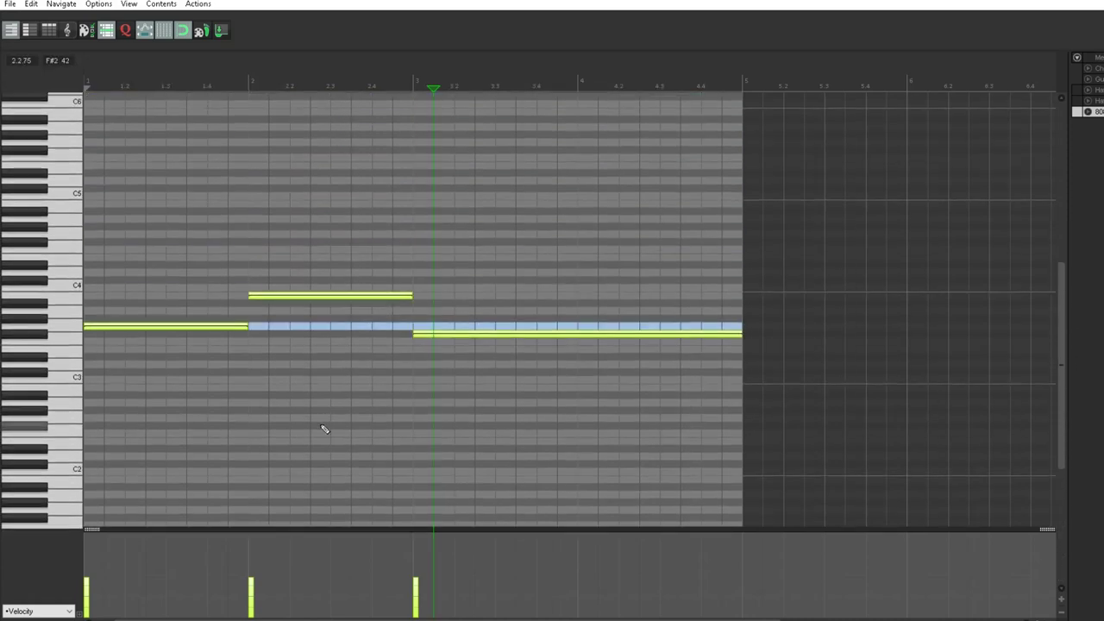
pyautogui.press('Home')
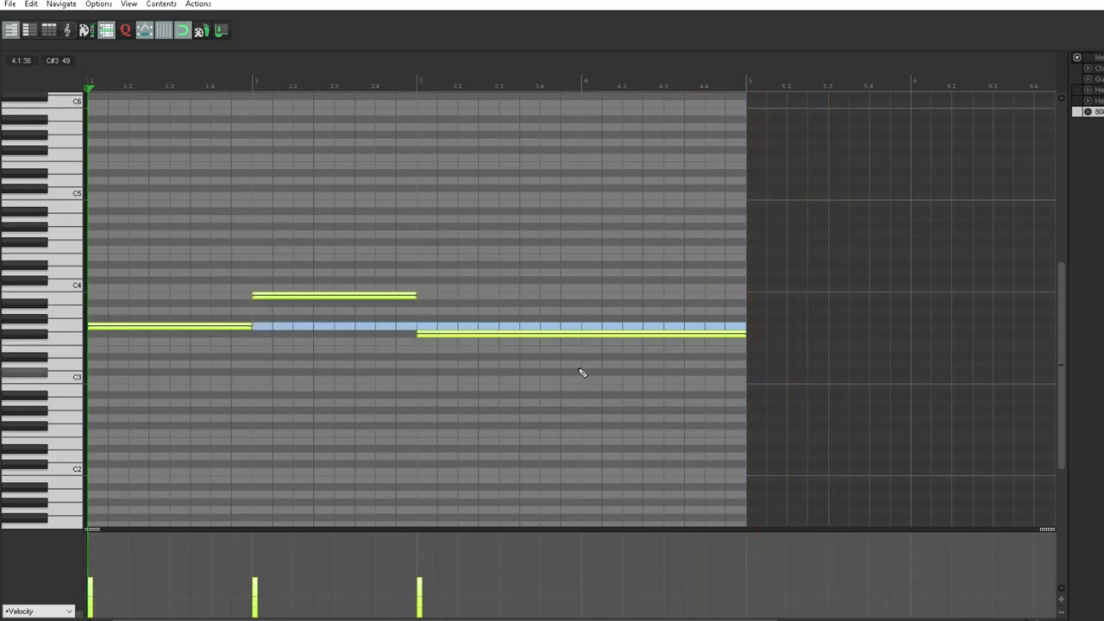
pyautogui.moveTo(183, 328); pyautogui.dragTo(197, 350)
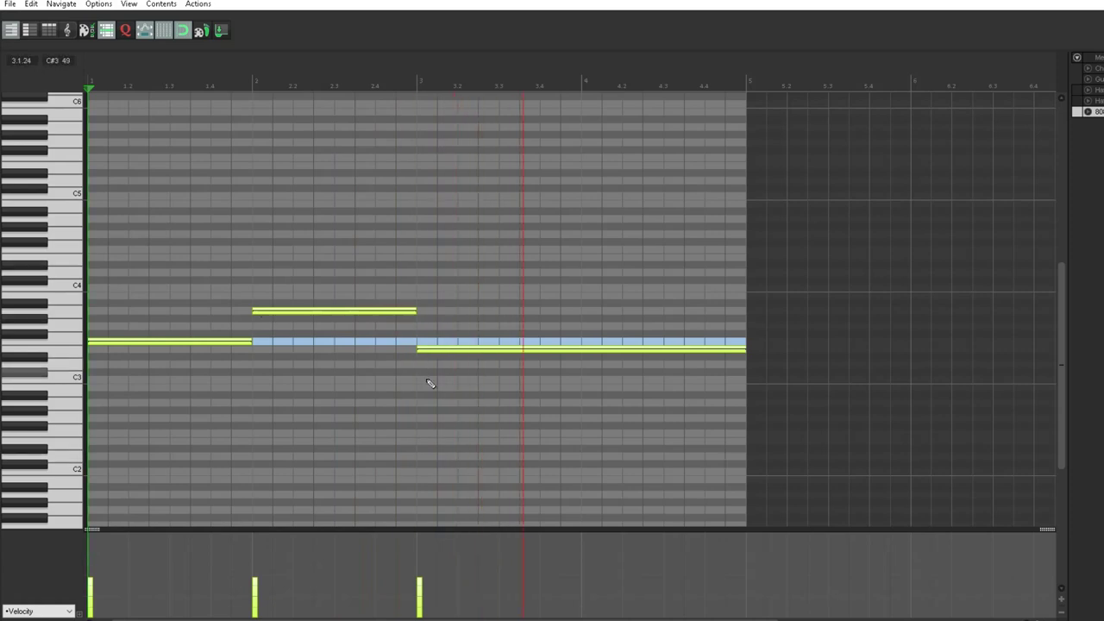
# Step: Shorten all three bass notes together by two and a half beats, making the first one and a half beats long
pyautogui.scroll(-3, 432, 382)
pyautogui.scroll(2, 222, 328)
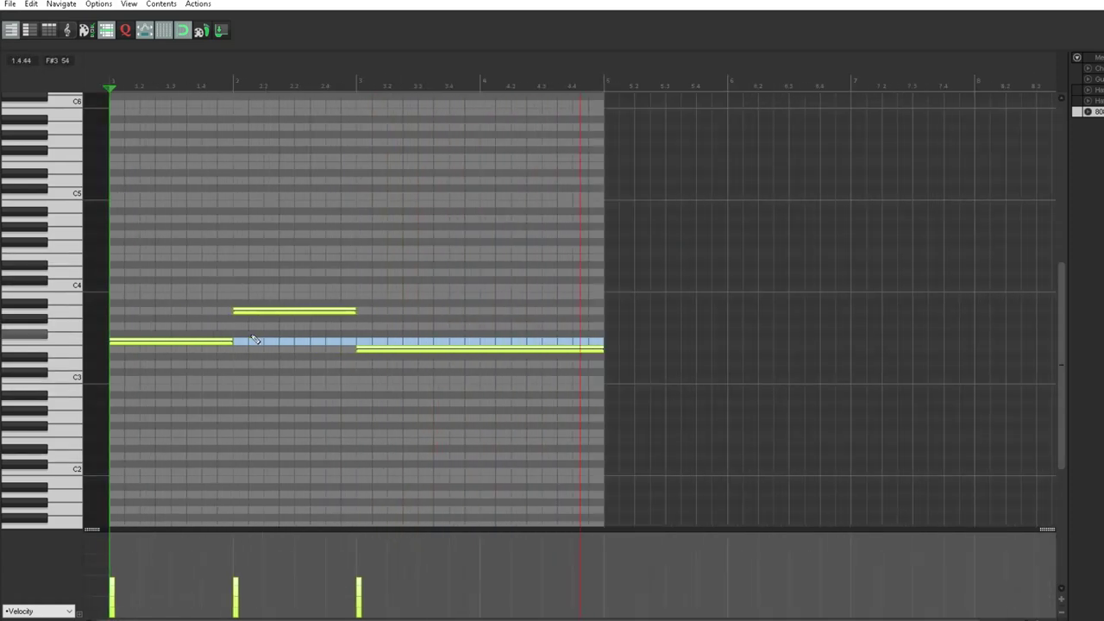
pyautogui.rightClick(228, 334)
pyautogui.click(207, 340)
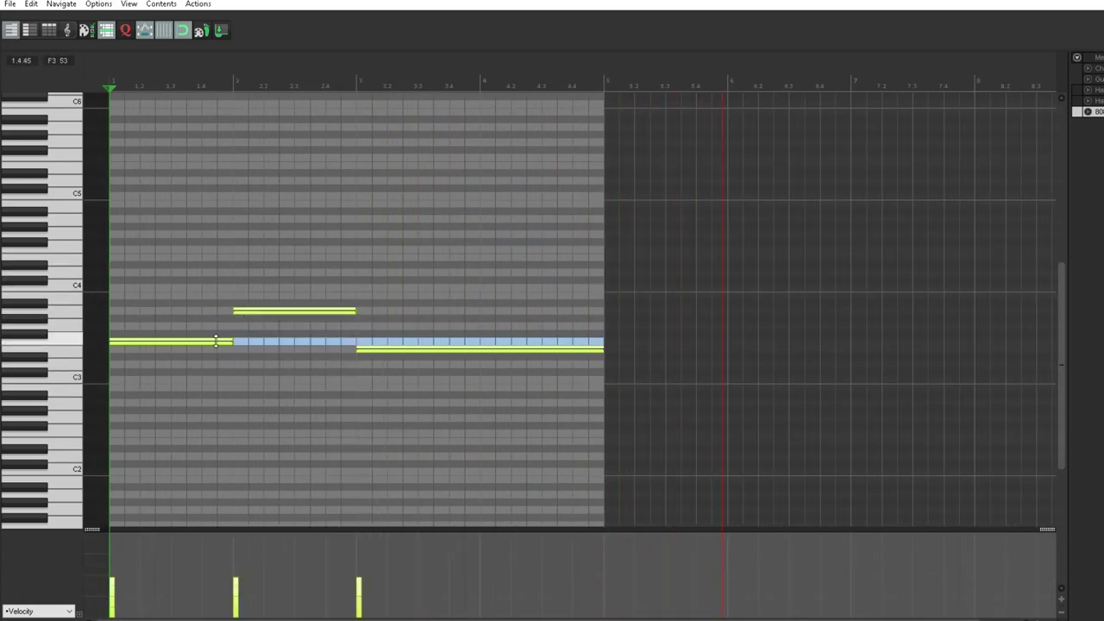
pyautogui.moveTo(233, 342); pyautogui.dragTo(150, 360)
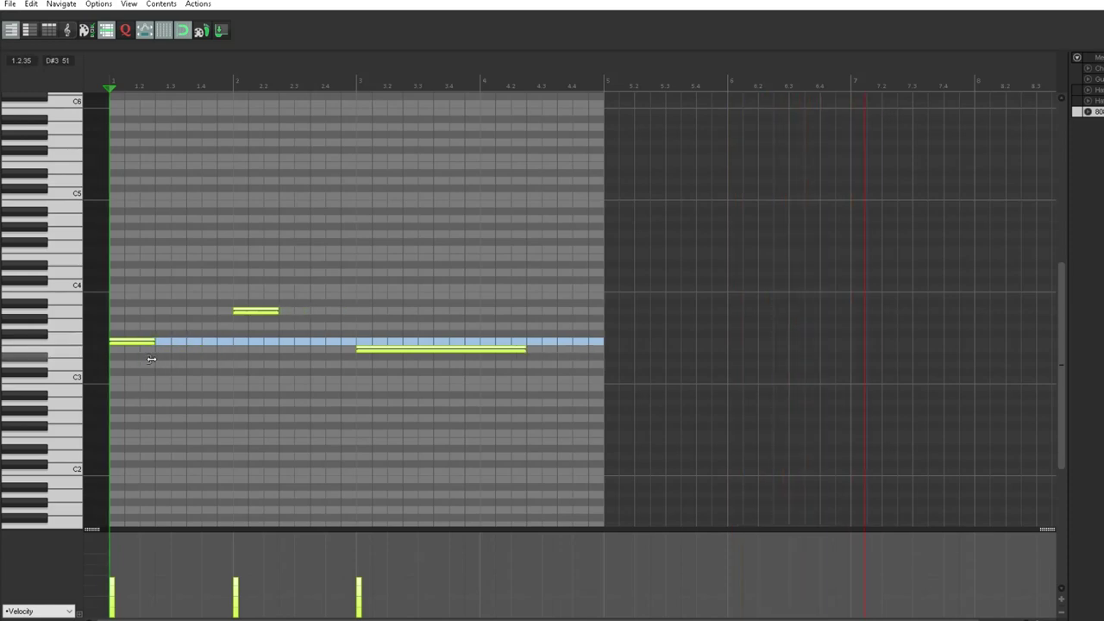
pyautogui.scroll(1, 257, 373)
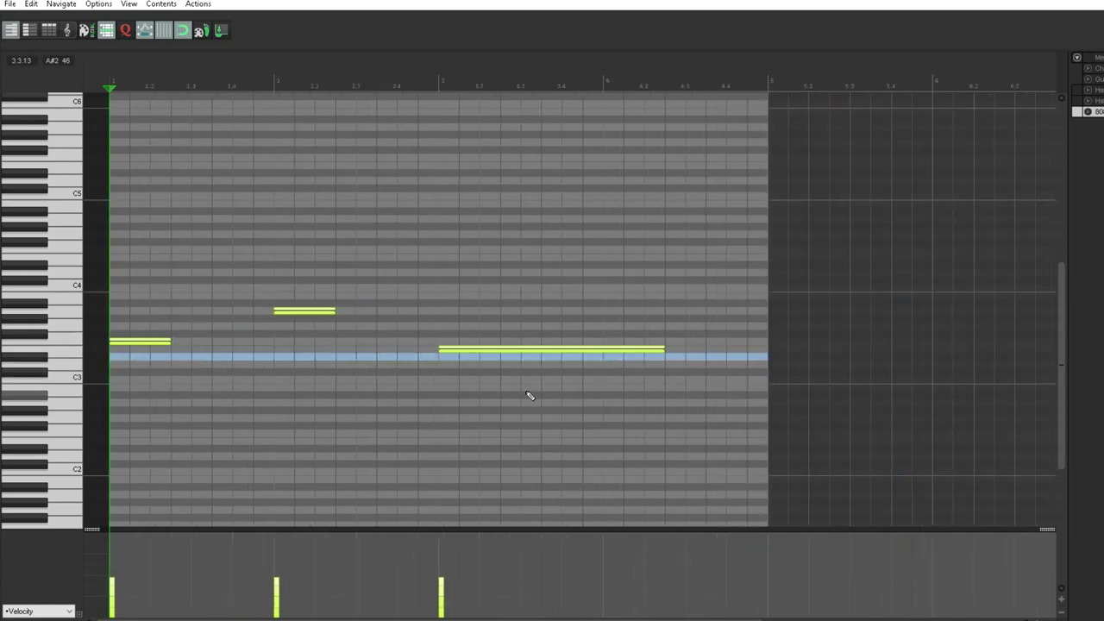
# Step: Try a half-beat F3 note at the start of bar 2 with A3 shifted after it, and delete that F3 note
pyautogui.press('space')
pyautogui.click(291, 313)
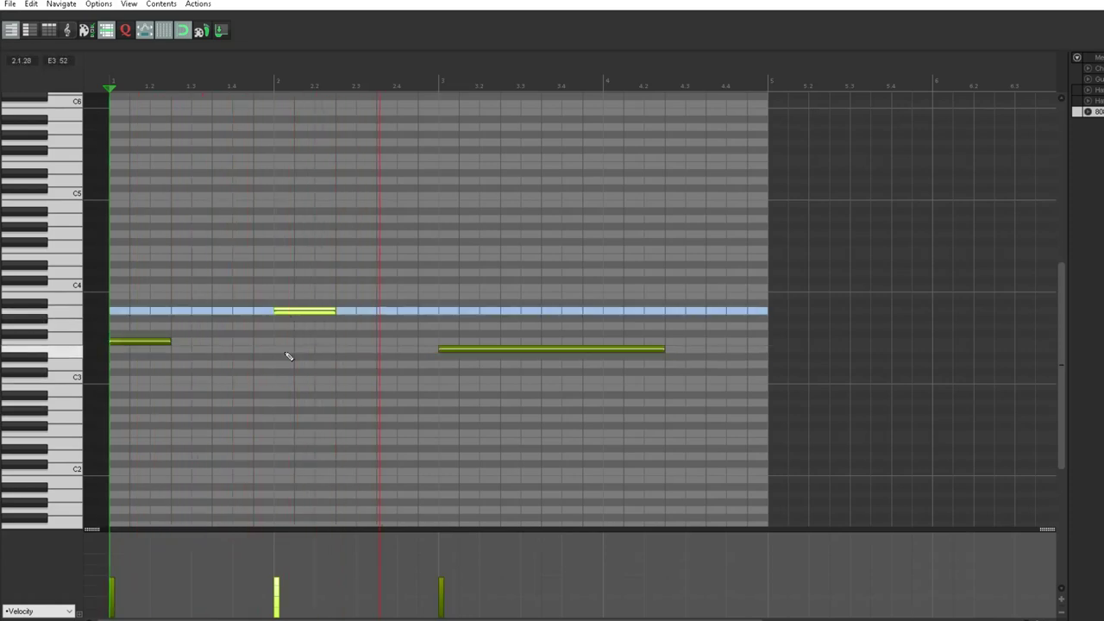
pyautogui.click(290, 342)
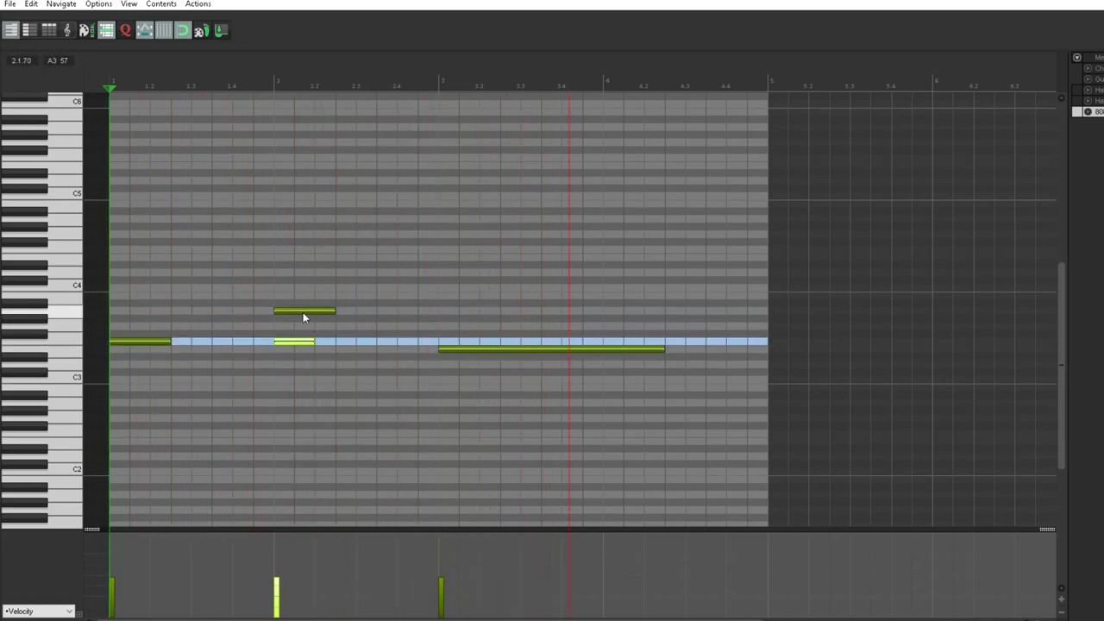
pyautogui.moveTo(288, 315); pyautogui.dragTo(294, 343)
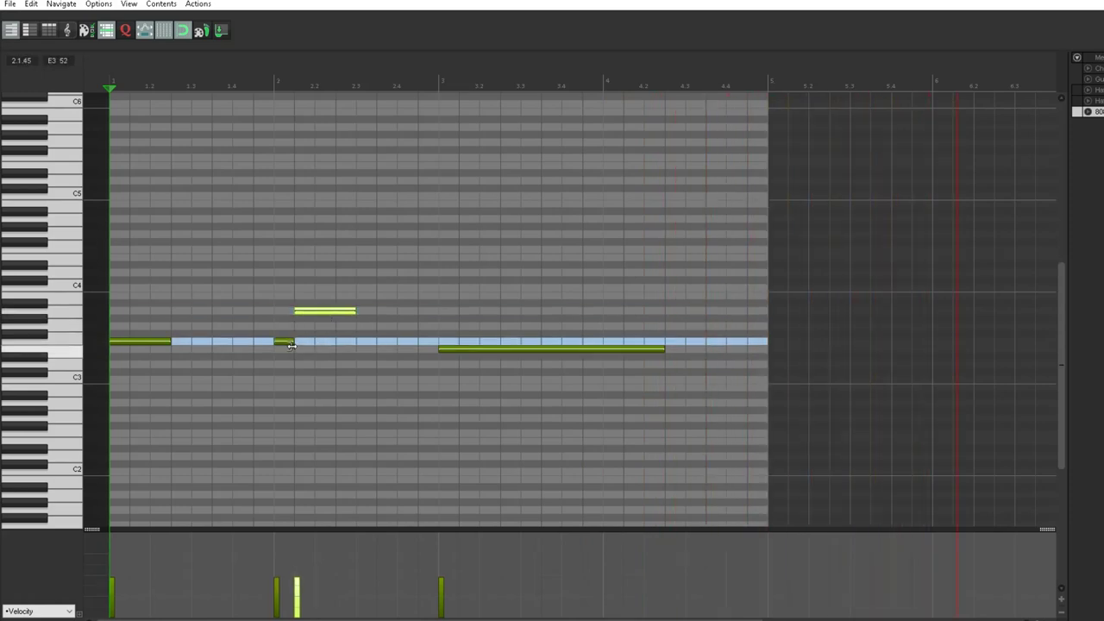
pyautogui.press('space')
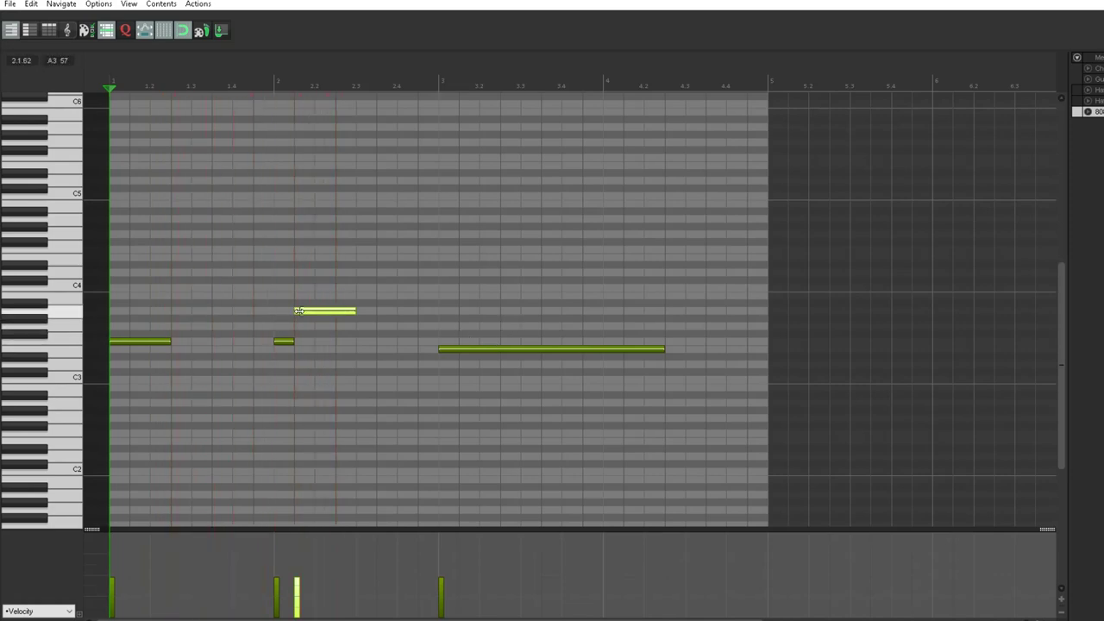
pyautogui.moveTo(300, 282); pyautogui.dragTo(290, 371)
pyautogui.press('Delete')
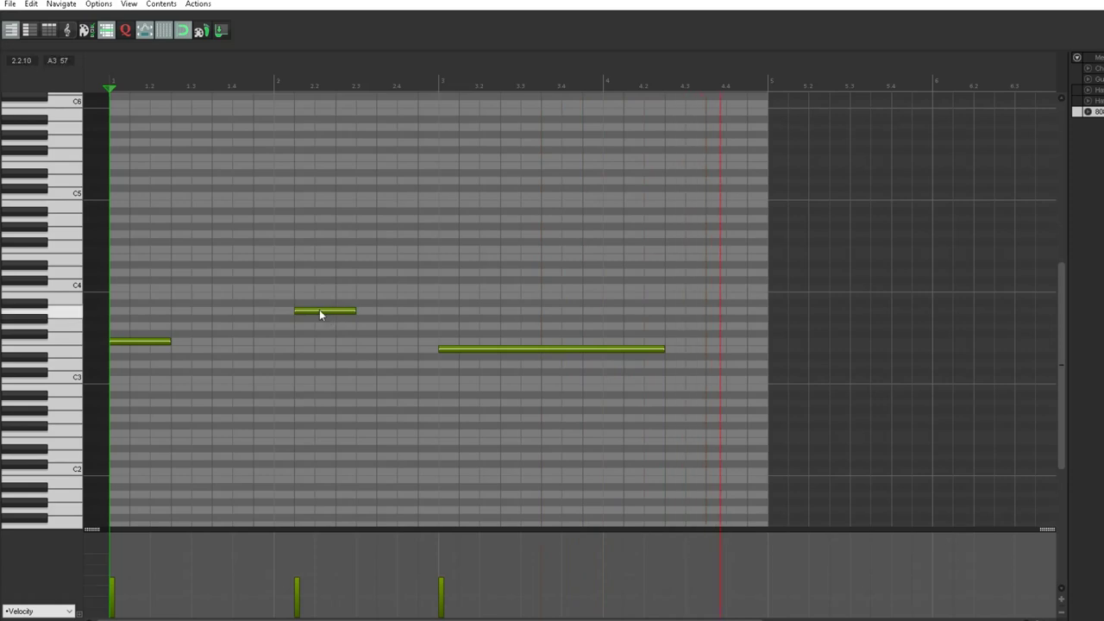
# Step: Move the A3 note to beat 3 of bar 2
pyautogui.moveTo(341, 313); pyautogui.dragTo(384, 316)
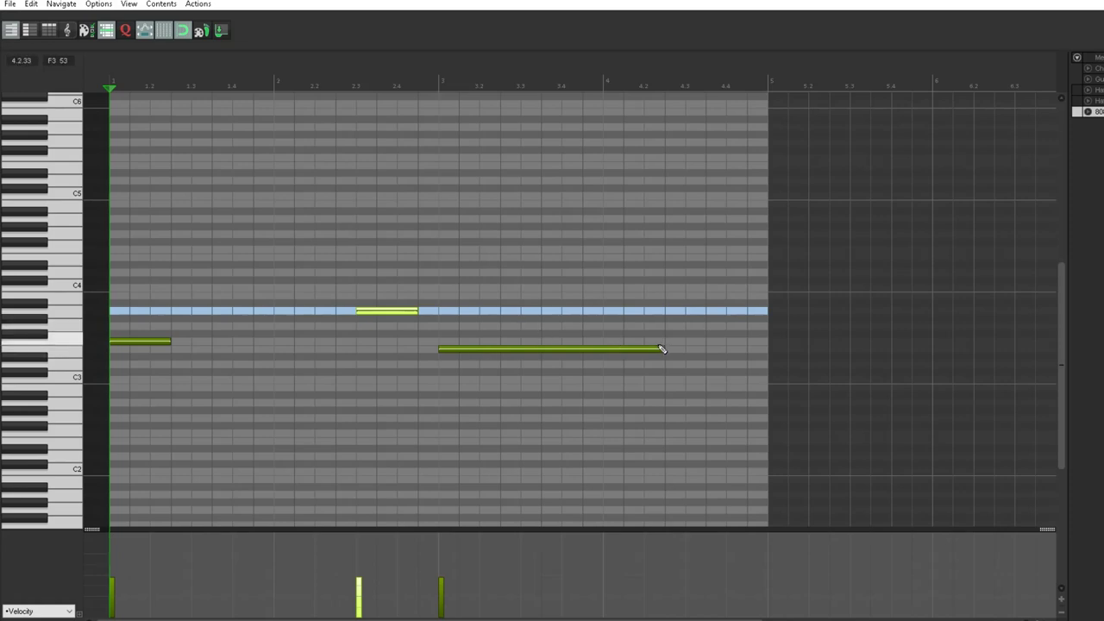
# Step: Shorten the bar 3 E3 note to one and a half beats, follow it with E3 notes of one and a half and three beats, and audition them
pyautogui.moveTo(662, 349); pyautogui.dragTo(500, 348)
pyautogui.press('space')
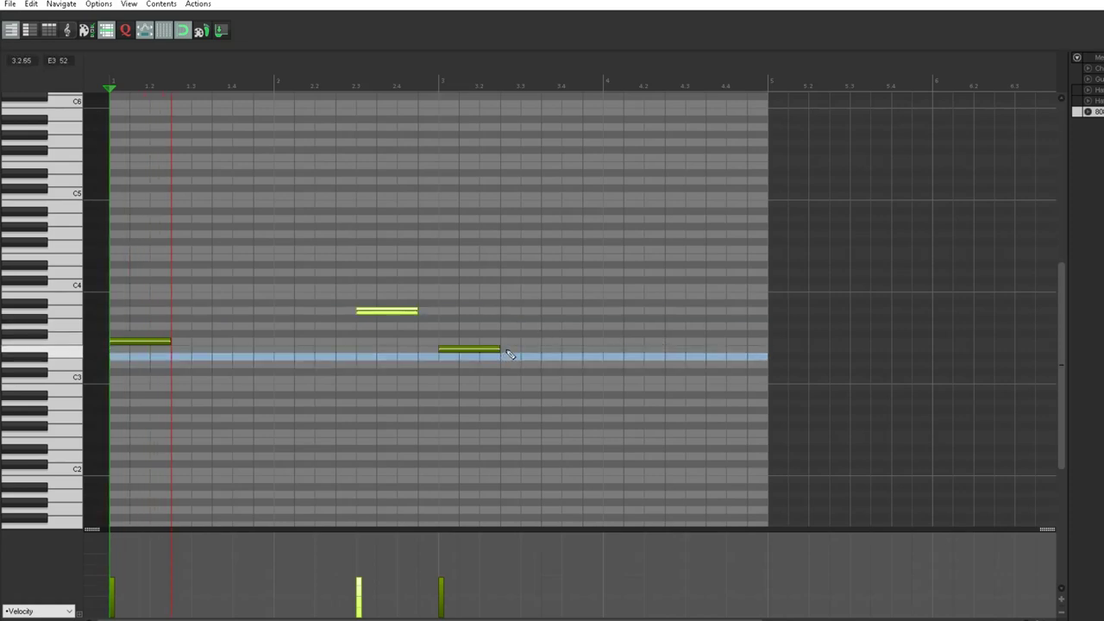
pyautogui.click(518, 349)
pyautogui.moveTo(579, 352); pyautogui.dragTo(686, 350)
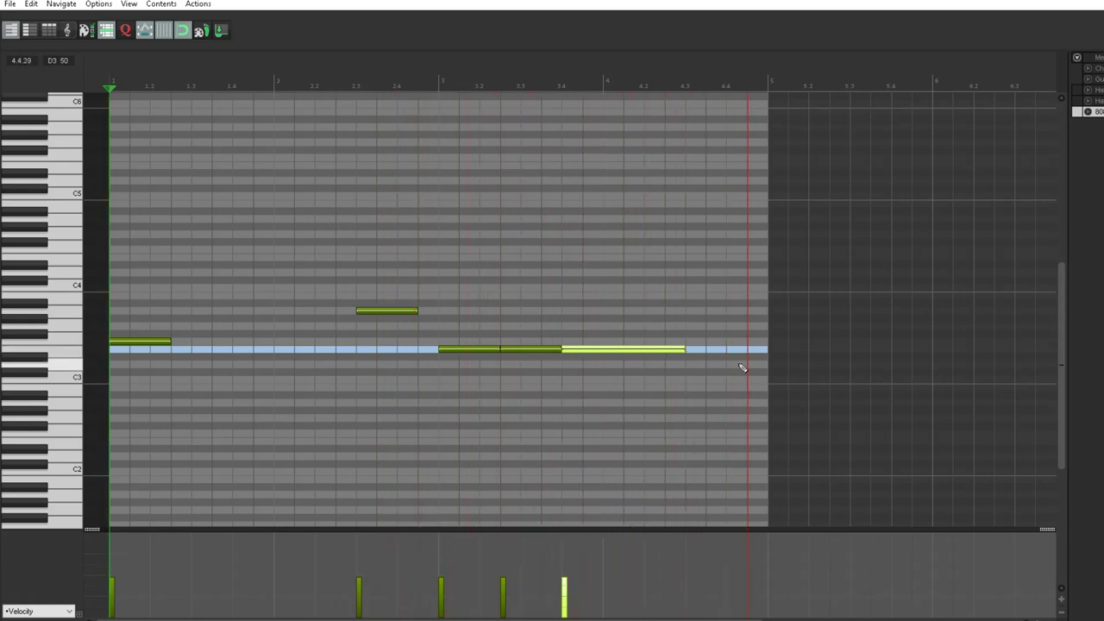
pyautogui.press('space')
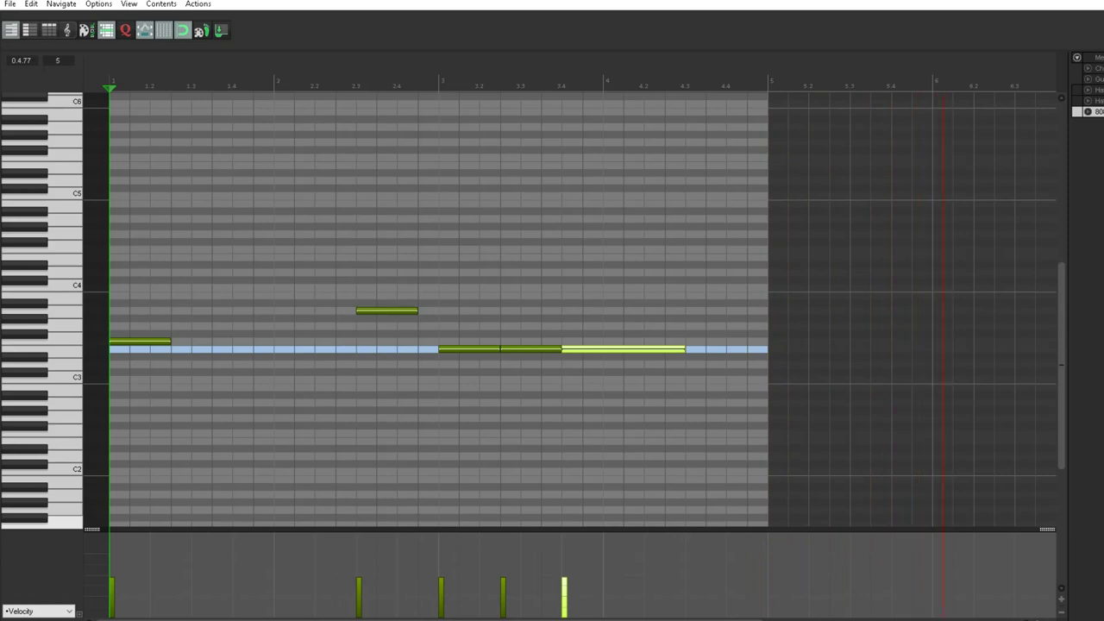
pyautogui.press('space')
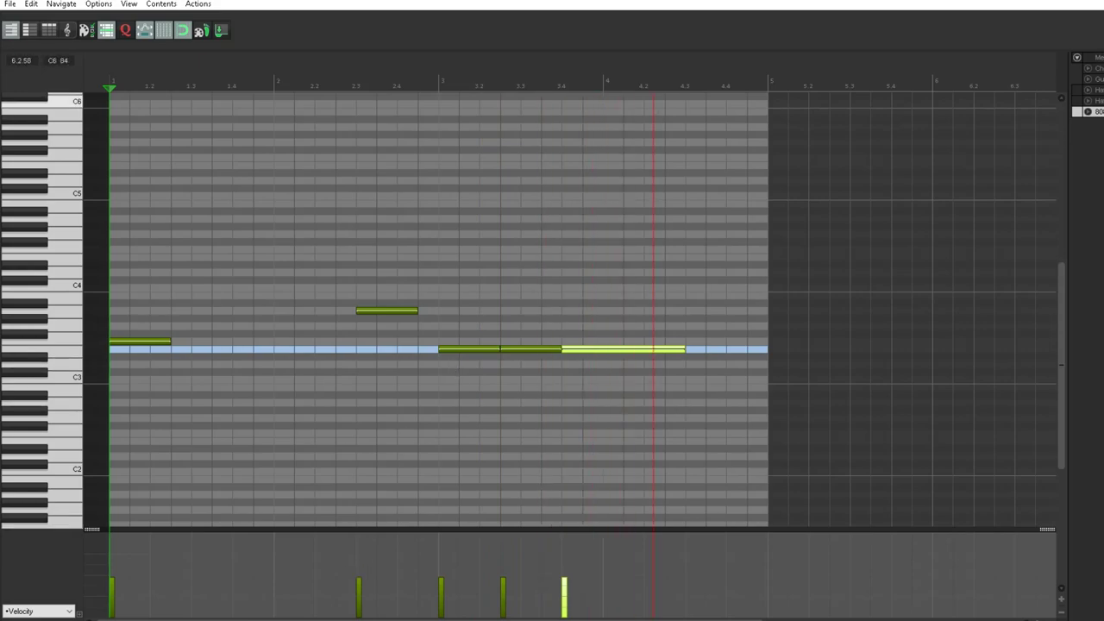
# Step: Copy the 808 item to bar 5 and shorten the last E3 note in the copy to one and a half beats
pyautogui.press('Escape')
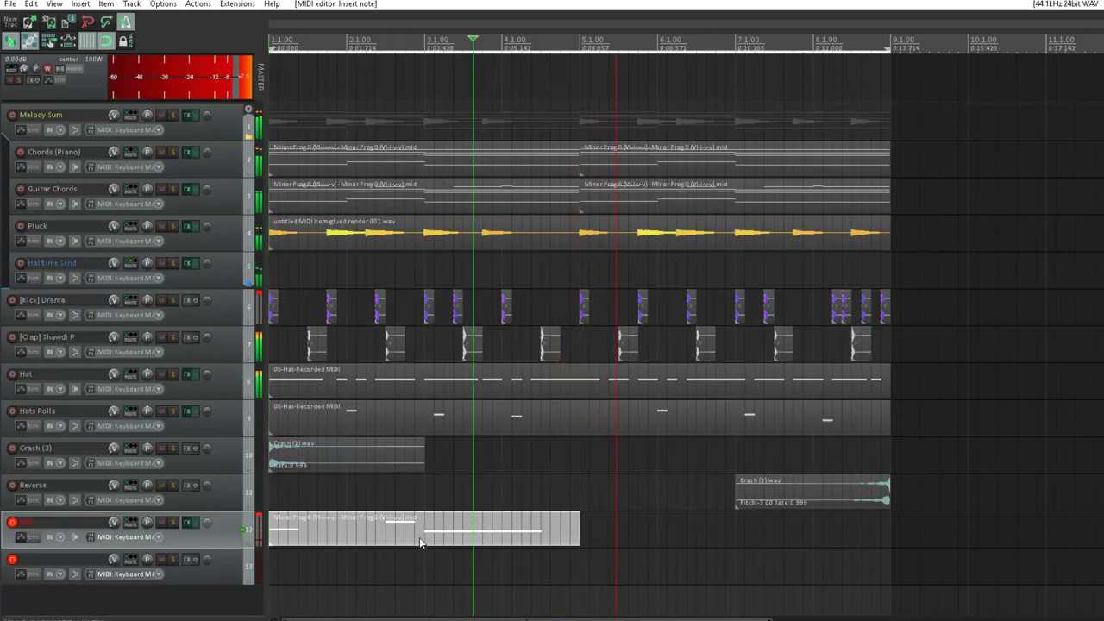
pyautogui.moveTo(331, 539); pyautogui.dragTo(587, 528)
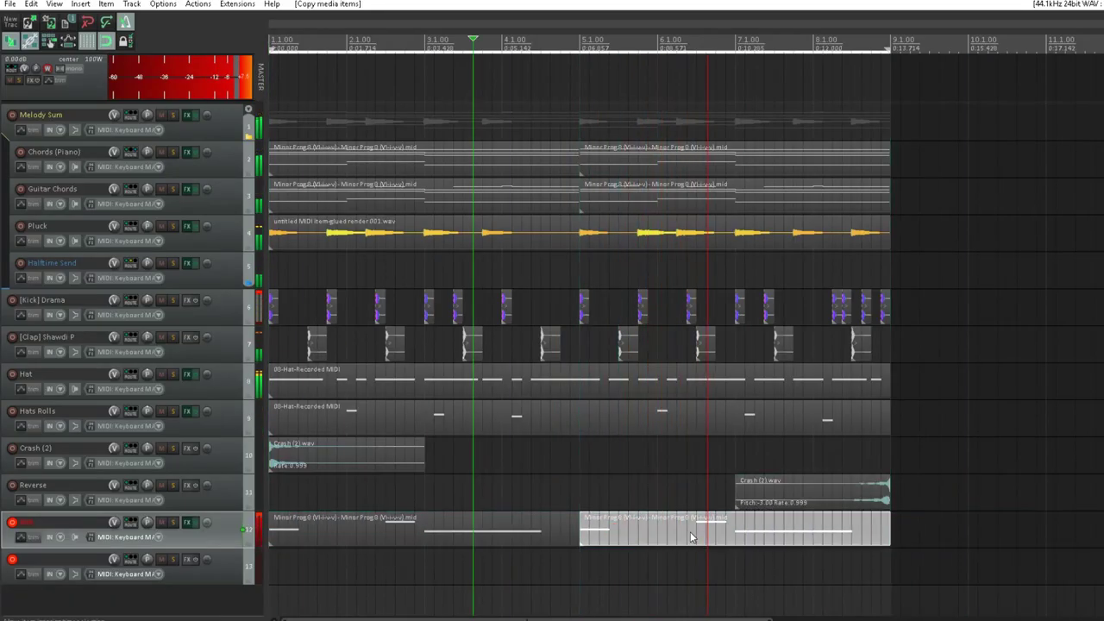
pyautogui.doubleClick(690, 531)
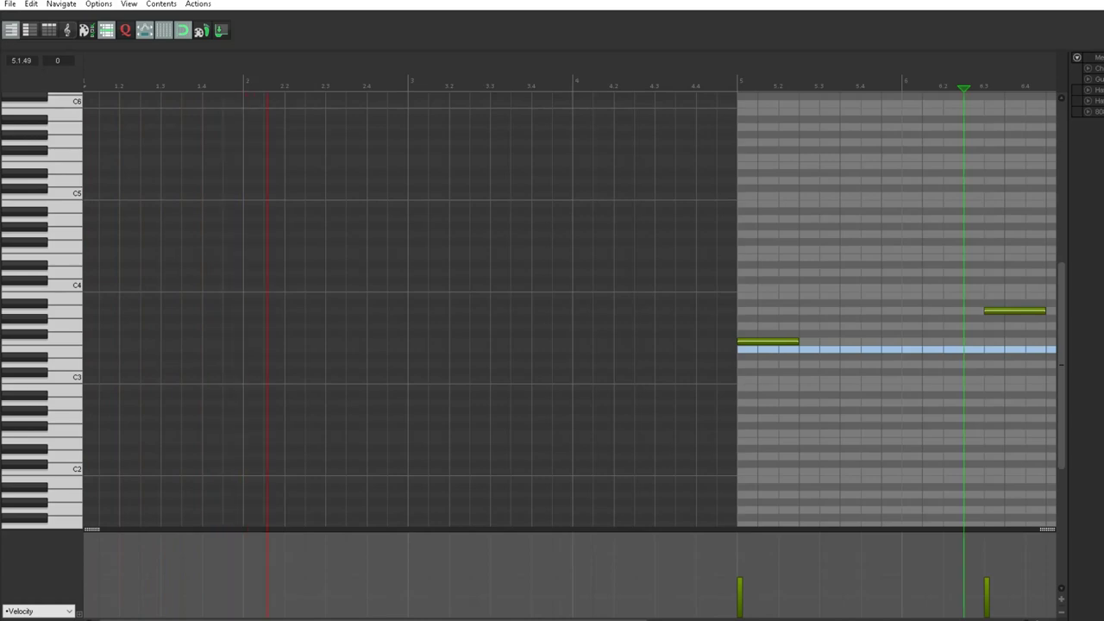
pyautogui.moveTo(371, 619); pyautogui.dragTo(523, 619)
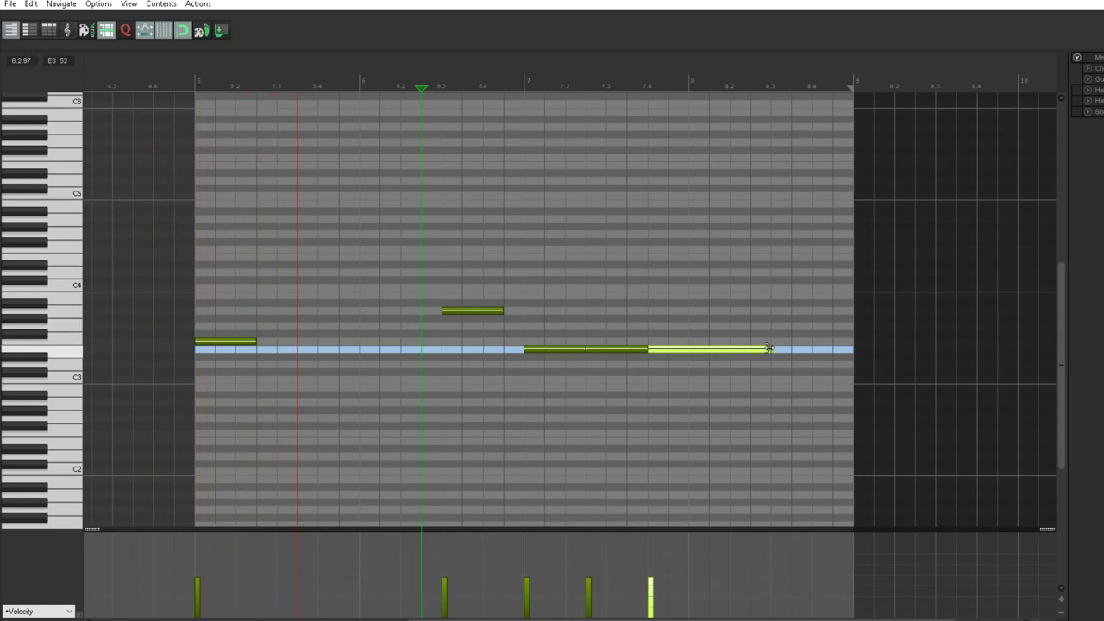
pyautogui.moveTo(764, 349); pyautogui.dragTo(709, 349)
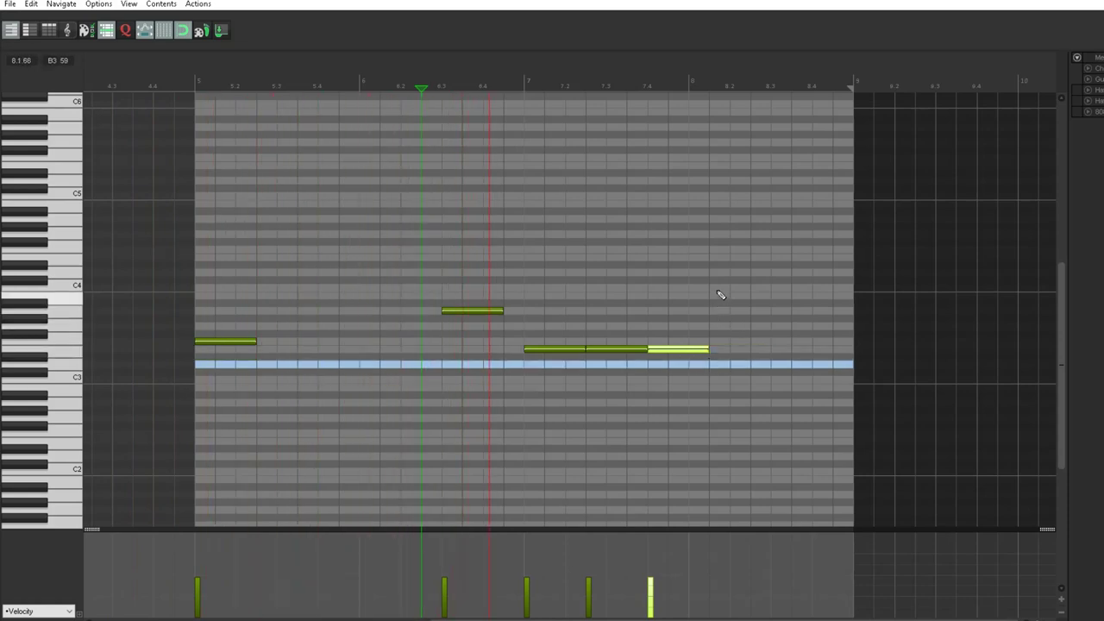
# Step: Add an E4 note one and a half beats long directly after the last E3 note in bar 8
pyautogui.click(723, 258)
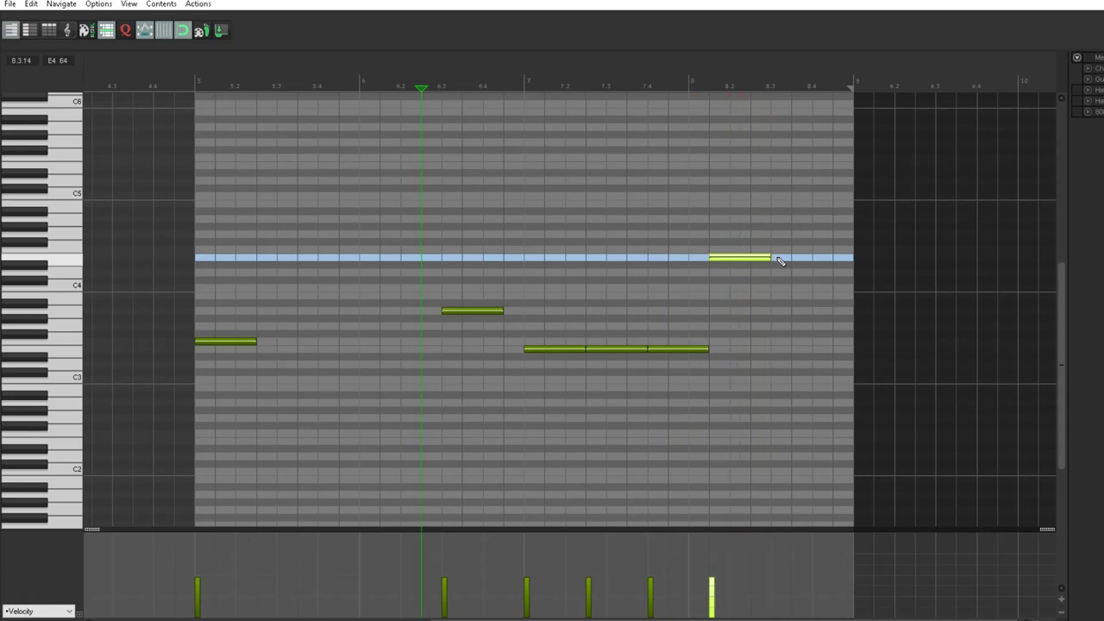
pyautogui.moveTo(779, 261)
pyautogui.mouseDown()
pyautogui.moveTo(790, 262)
pyautogui.moveTo(777, 261)
pyautogui.mouseUp()
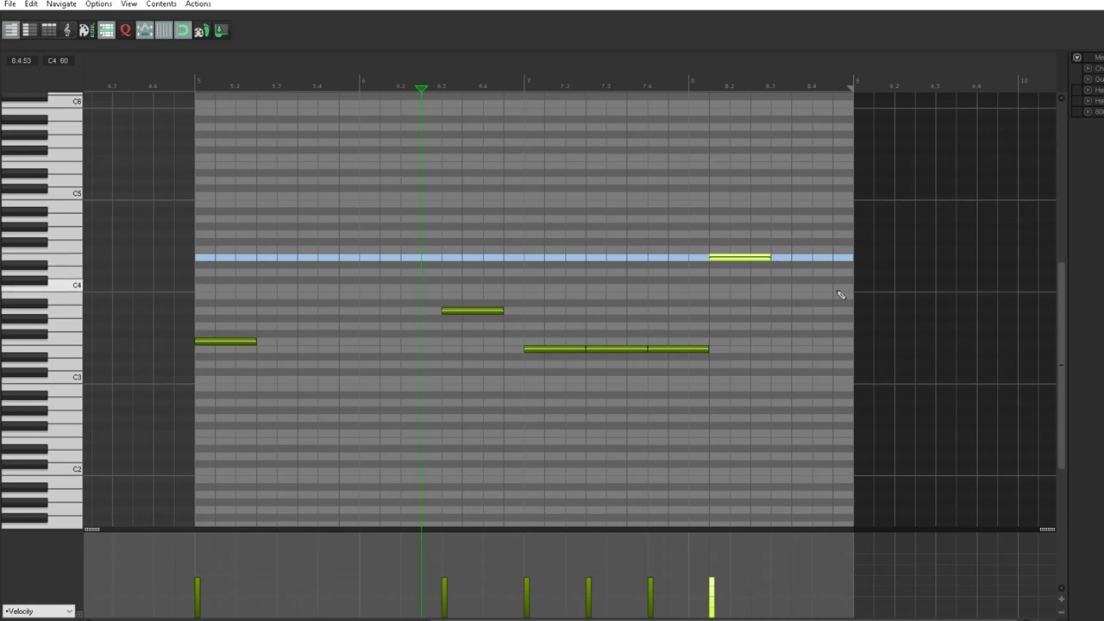
pyautogui.press('space')
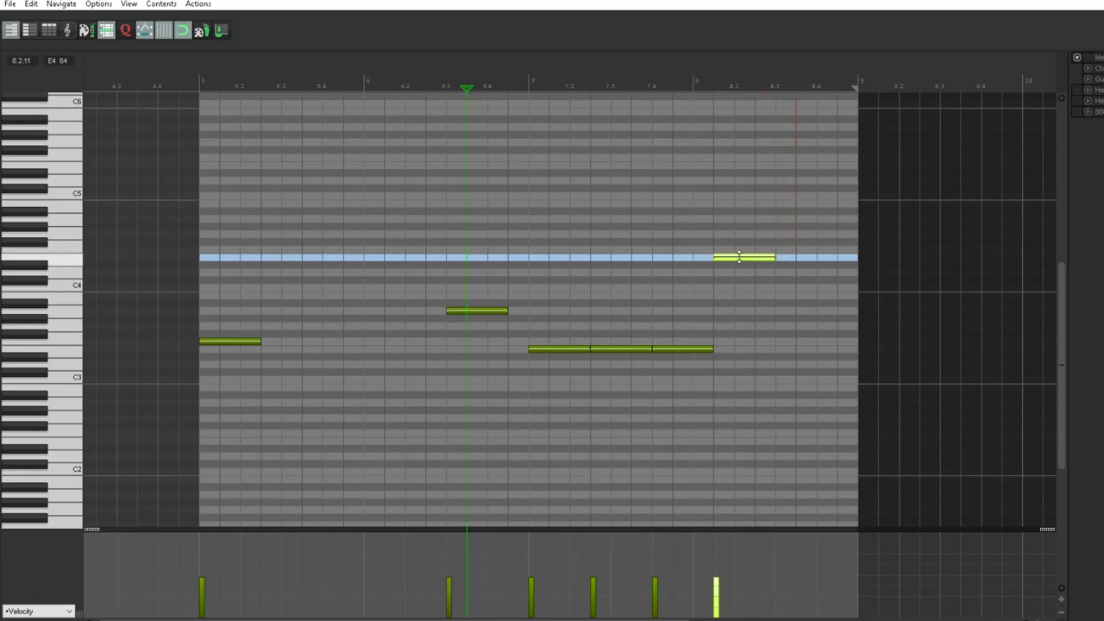
# Step: Move the E4 note to beat 3 of bar 8, play from bar 7, and close the note editor
pyautogui.hscroll(-5, 749, 264)
pyautogui.hscroll(5, 569, 302)
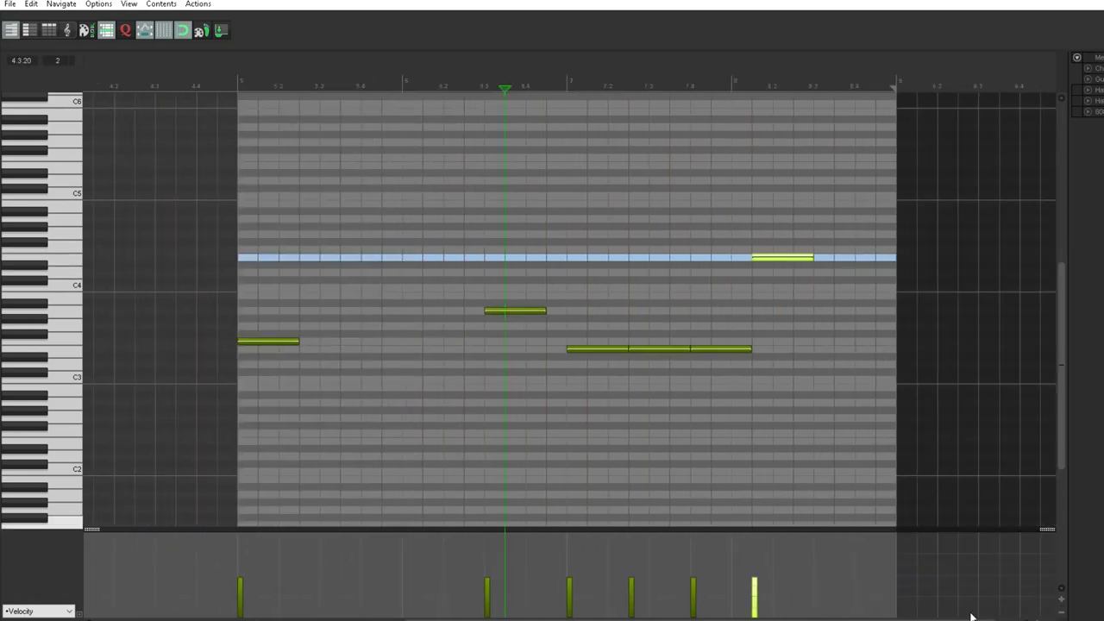
pyautogui.hscroll(-3, 570, 302)
pyautogui.scroll(-2, 779, 236)
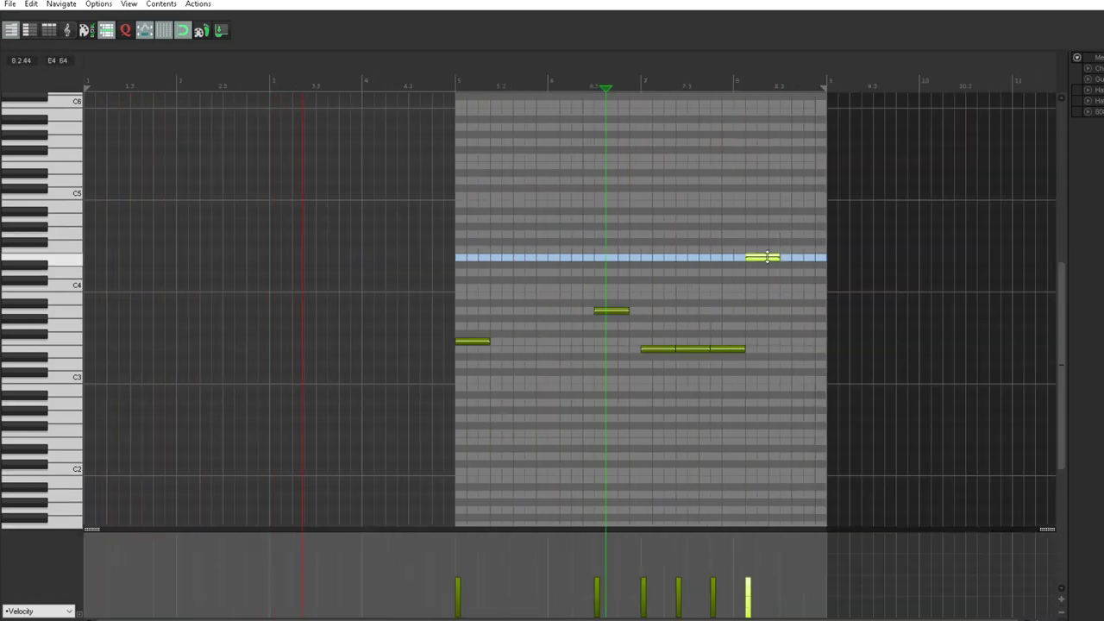
pyautogui.moveTo(768, 258); pyautogui.dragTo(805, 264)
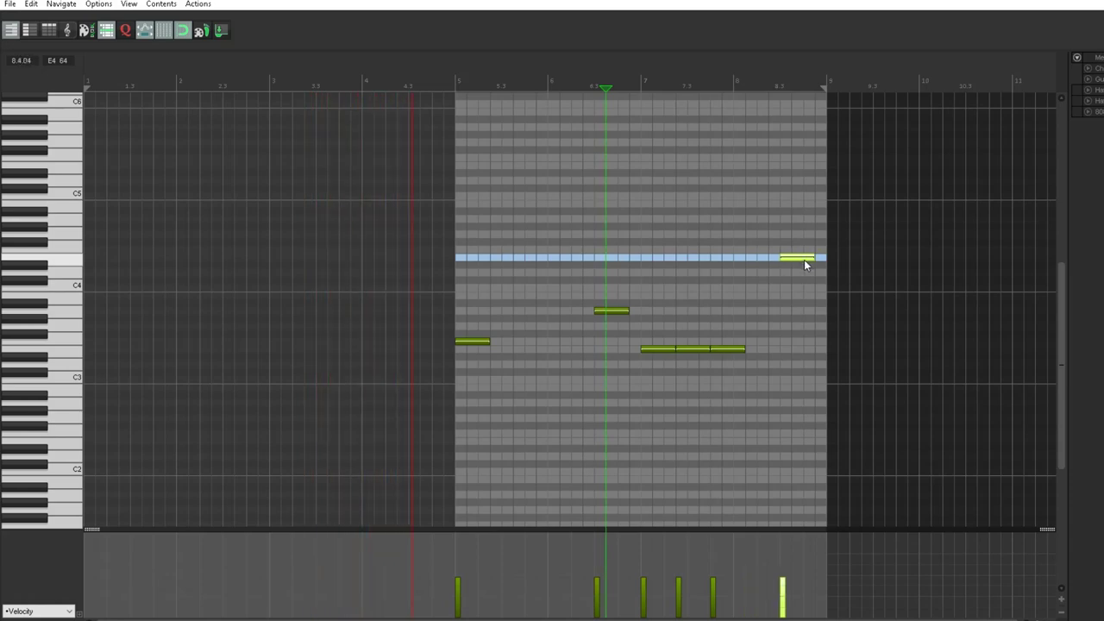
pyautogui.click(664, 84)
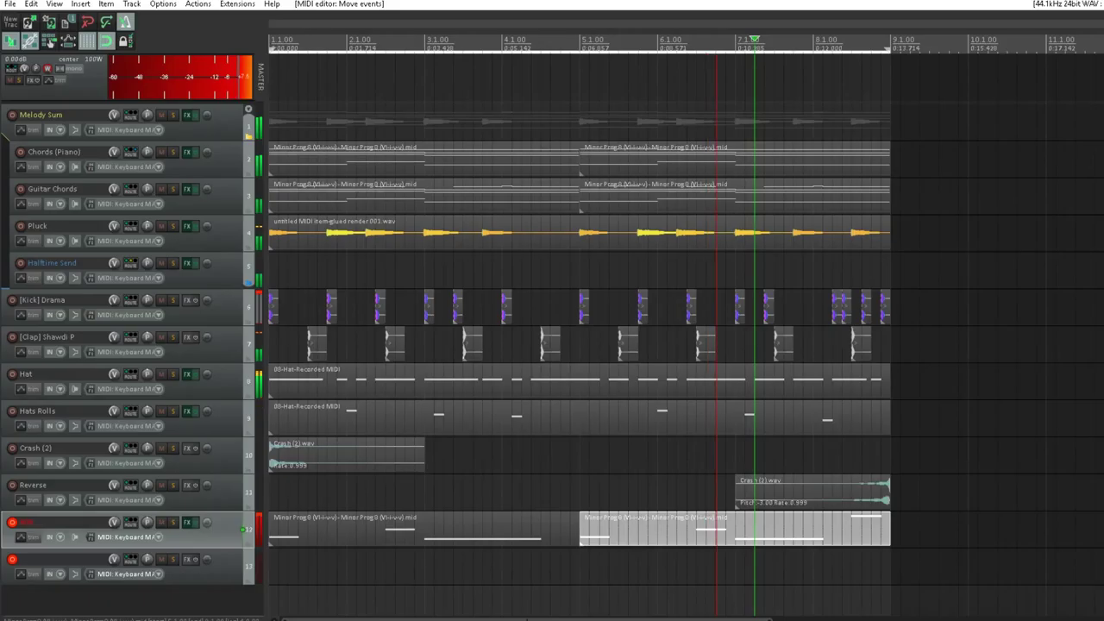
pyautogui.press('Escape')
# Step: Delete the empty track below the 808 and disarm recording on the 808 track
pyautogui.scroll(-2, 602, 378)
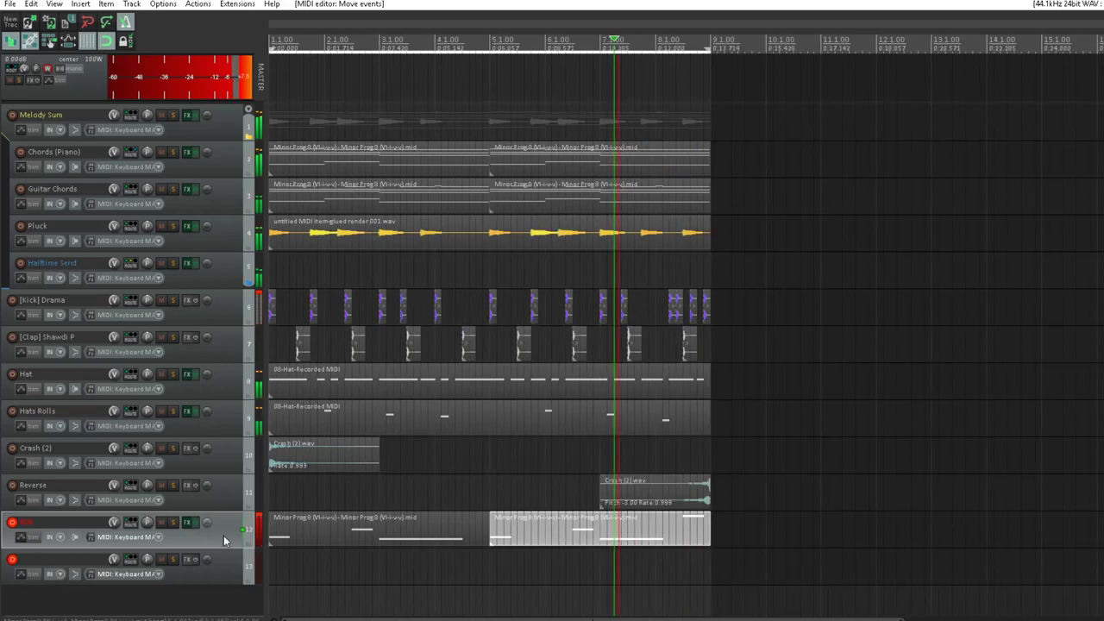
pyautogui.click(207, 580)
pyautogui.press('Delete')
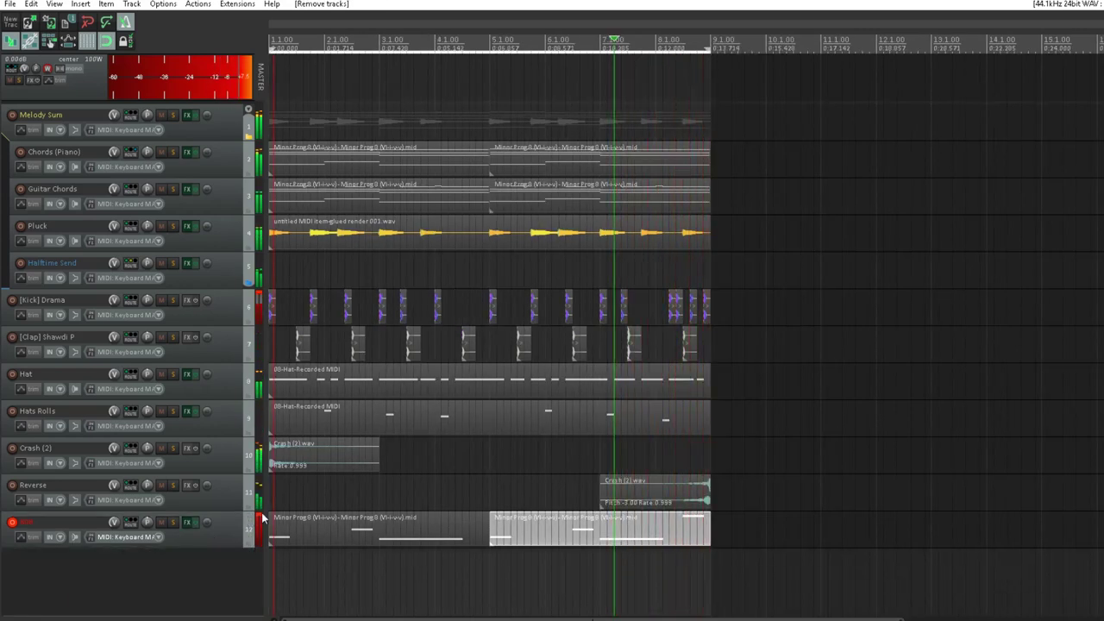
pyautogui.click(12, 522)
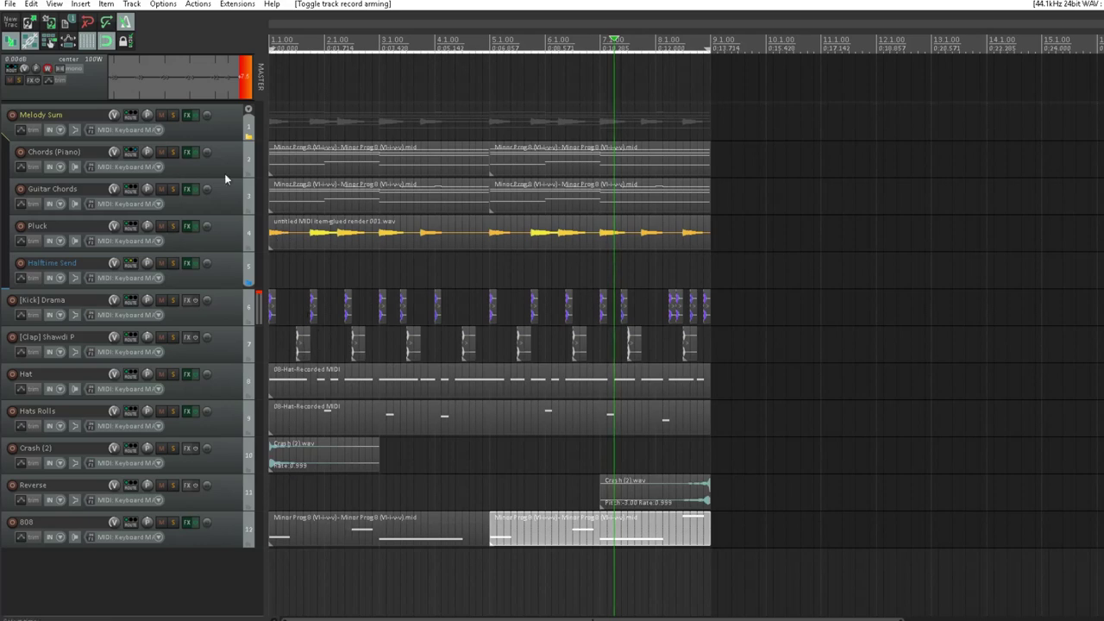
# Step: Clear the master peak meter and play the Chords (Piano) track soloed
pyautogui.click(236, 84)
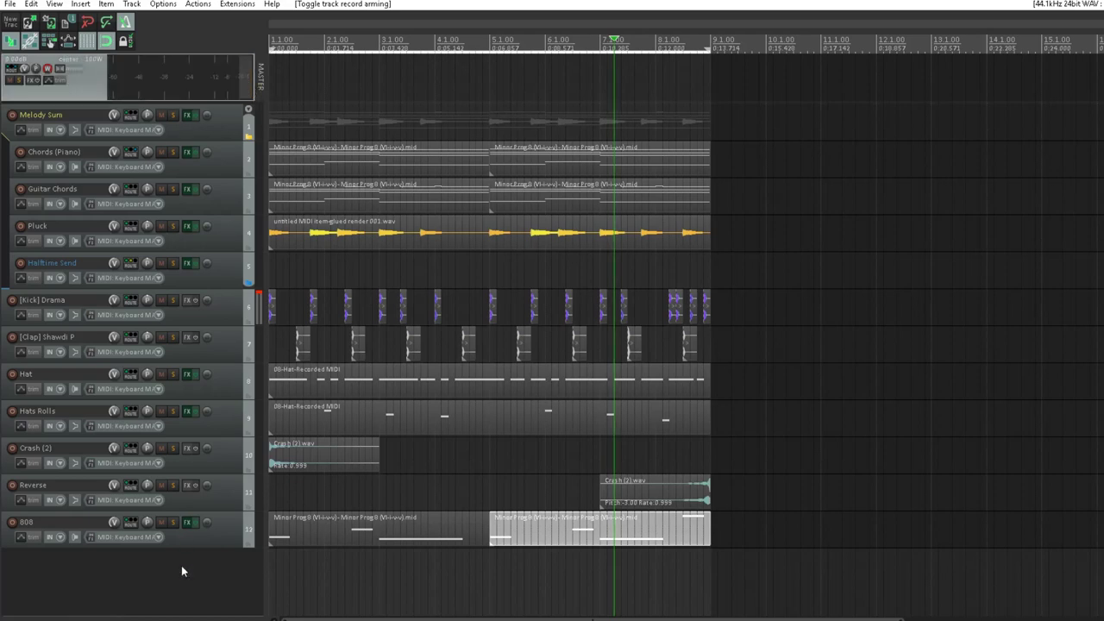
pyautogui.click(100, 144)
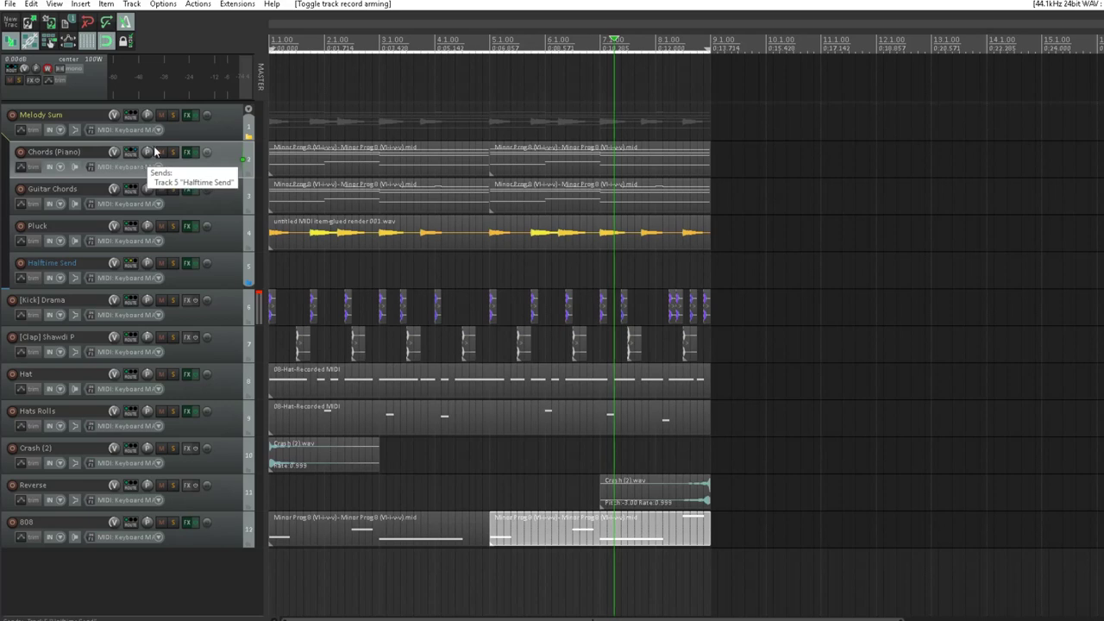
pyautogui.click(173, 153)
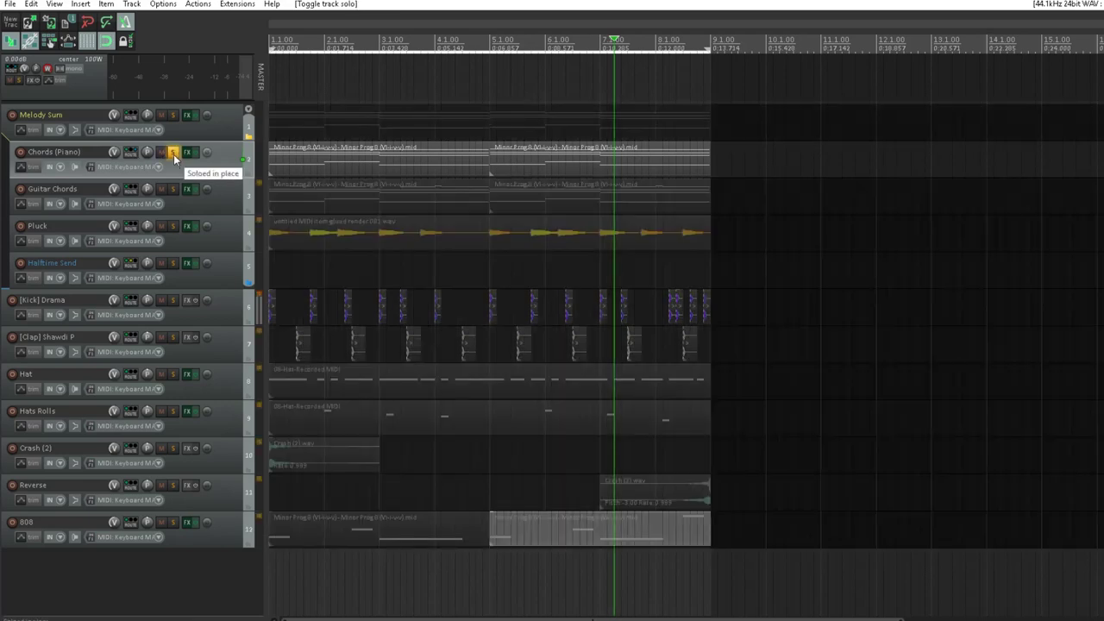
pyautogui.press('space')
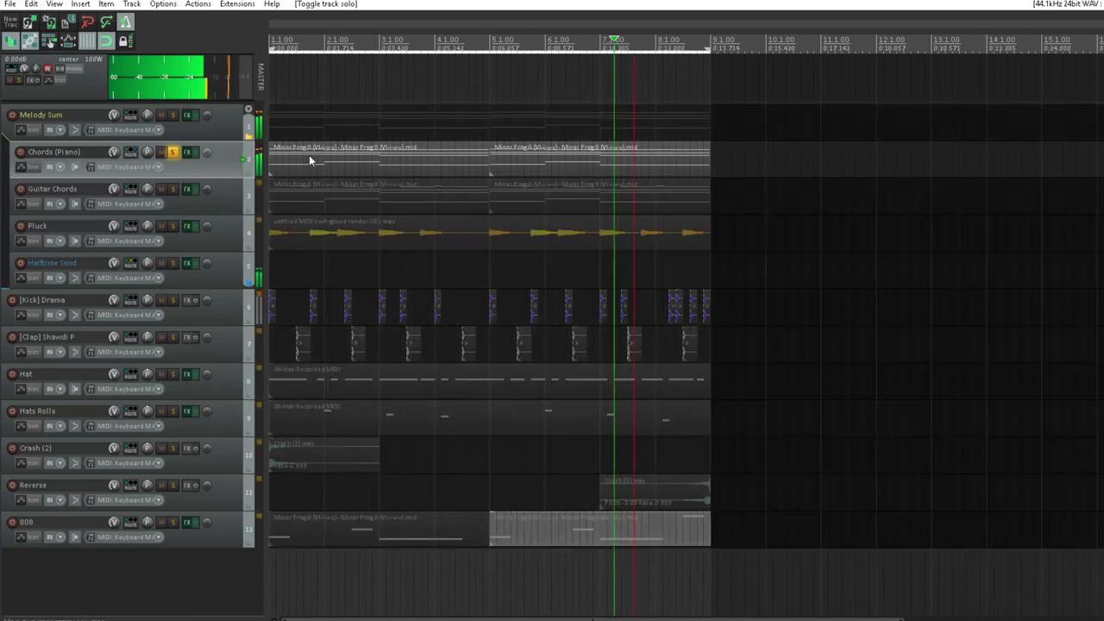
# Step: Lower the master level in the Chords (Piano) track's Addictive Keys effects page to -6.02 dB and check the track's ReaEQ
pyautogui.click(194, 153)
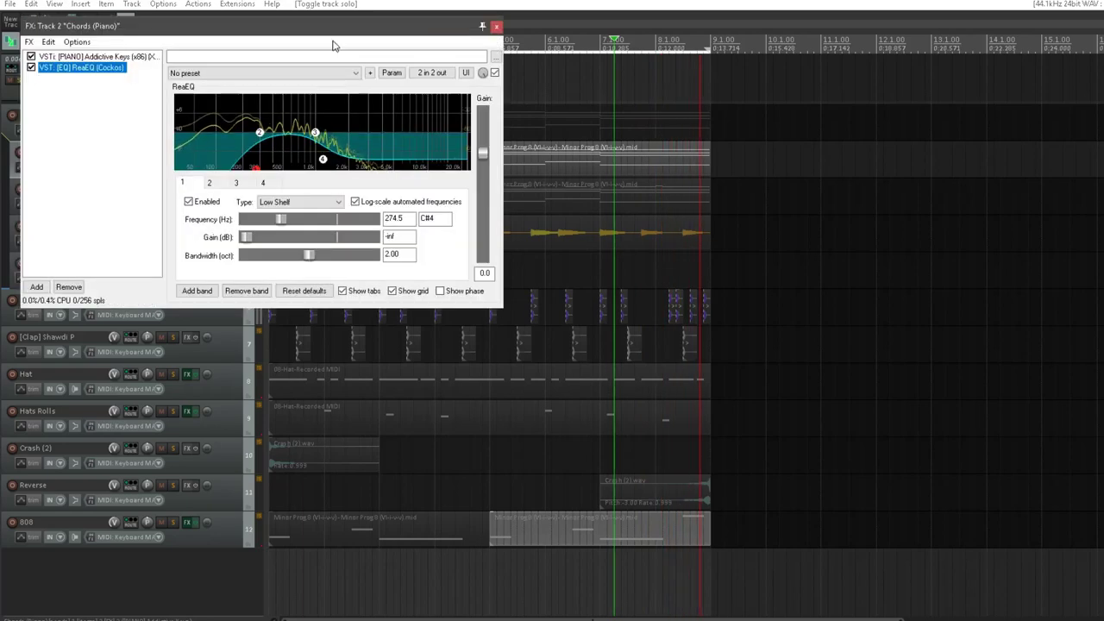
pyautogui.moveTo(362, 24); pyautogui.dragTo(618, 62)
pyautogui.click(620, 138)
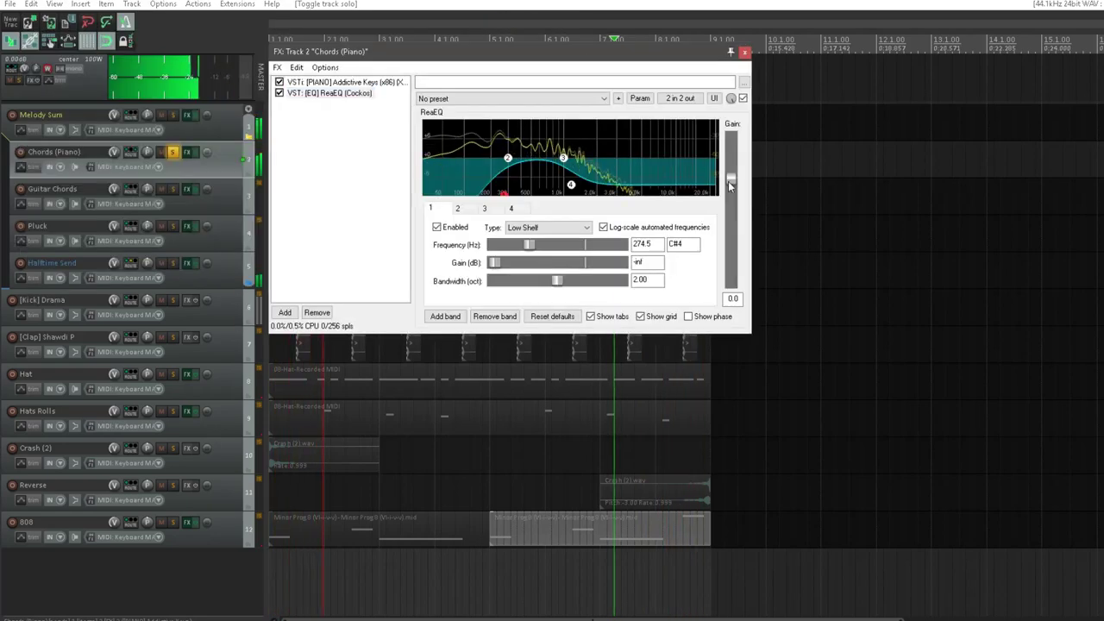
pyautogui.click(359, 82)
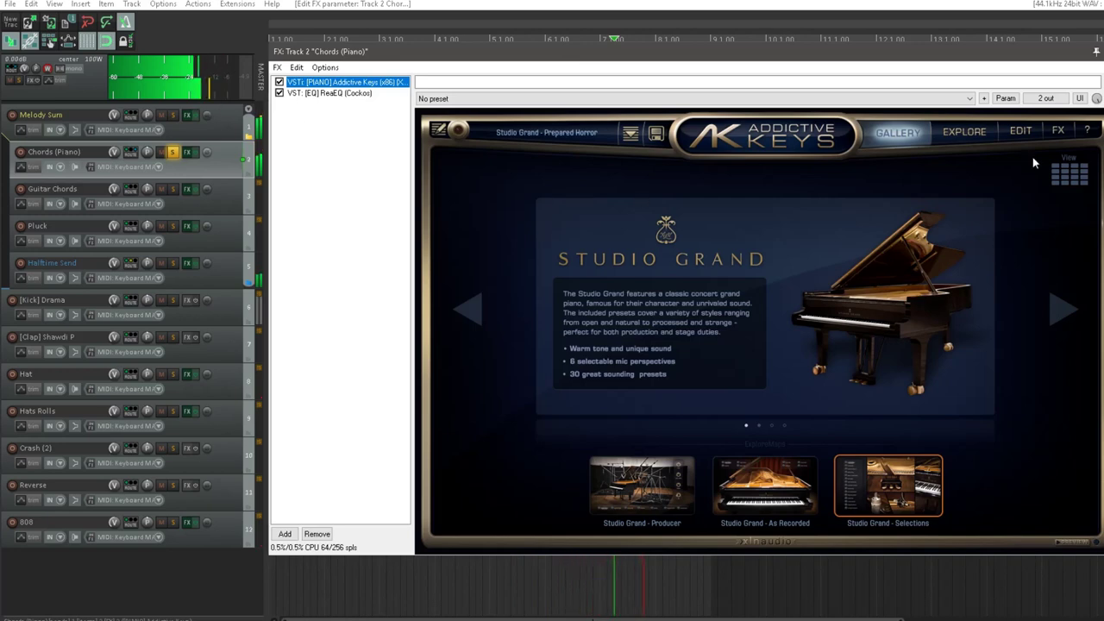
pyautogui.click(1056, 130)
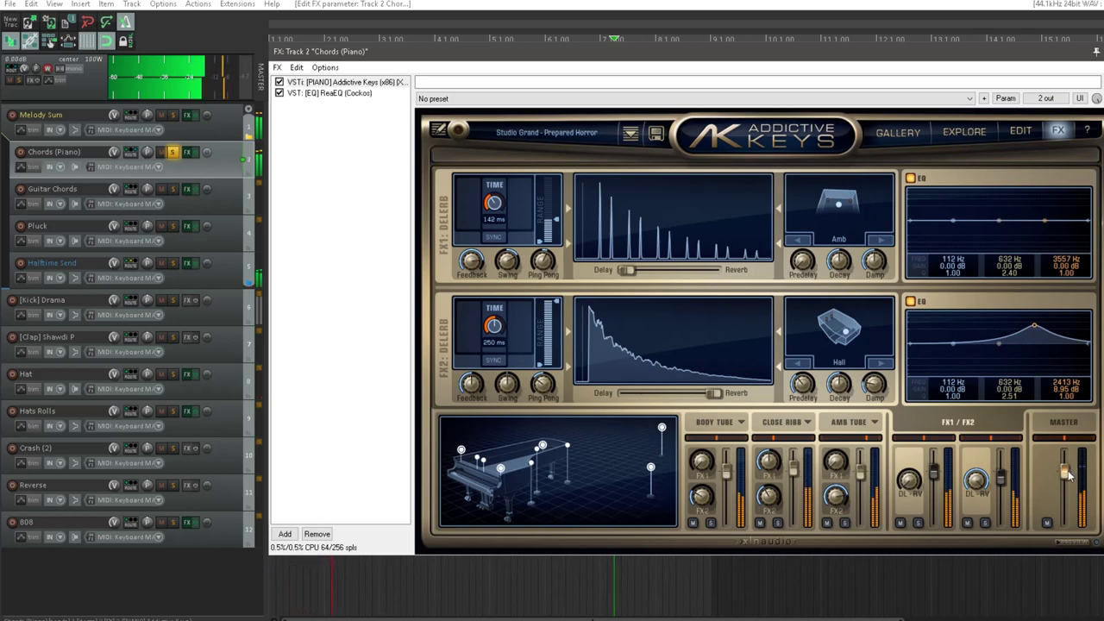
pyautogui.moveTo(1067, 471); pyautogui.dragTo(1069, 485)
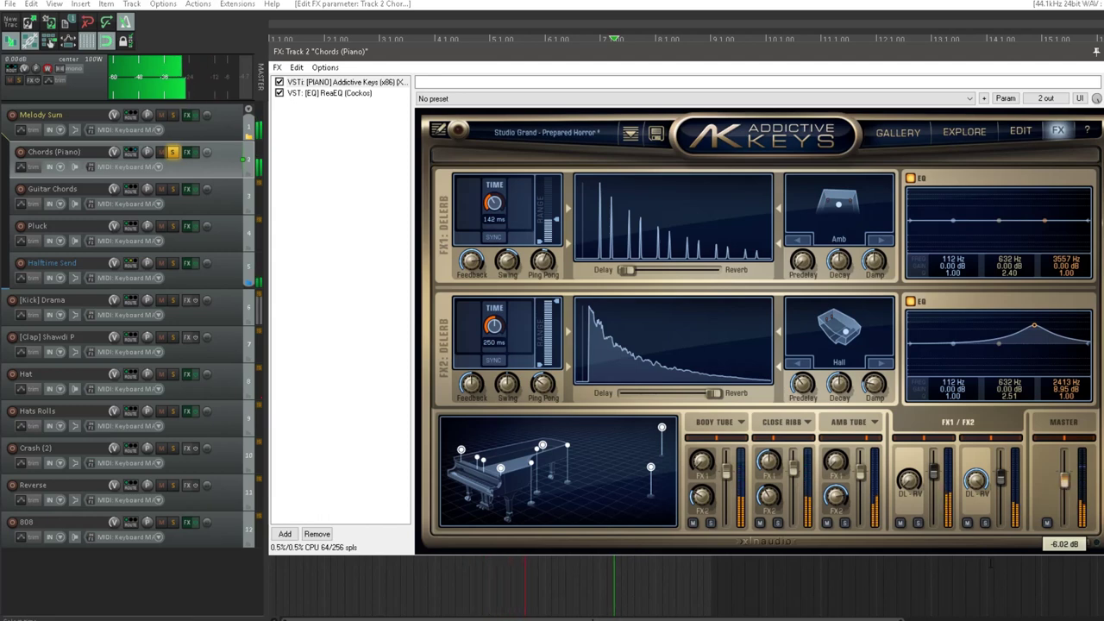
pyautogui.click(316, 94)
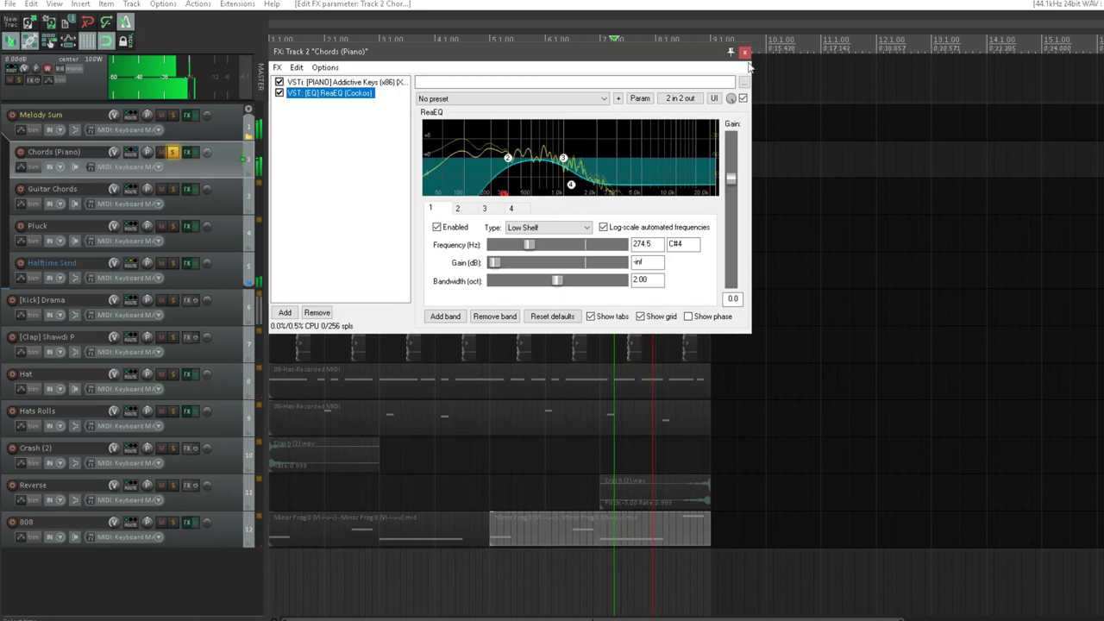
pyautogui.press('Escape')
# Step: Solo the Guitar Chords, Pluck and Halftime Send tracks together with the piano chords
pyautogui.click(172, 189)
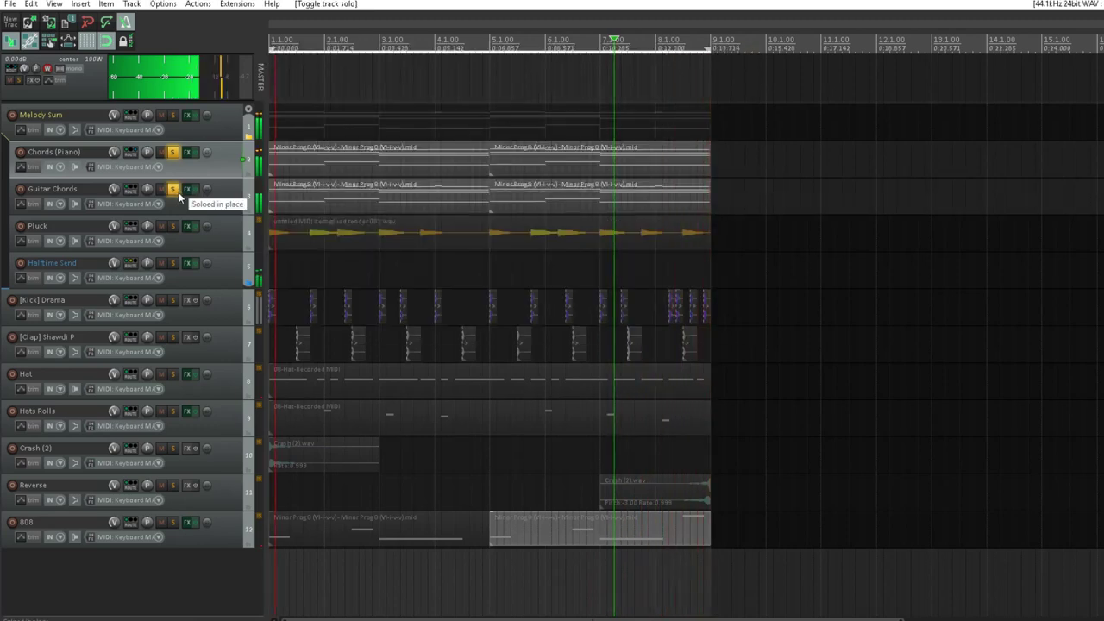
pyautogui.click(220, 199)
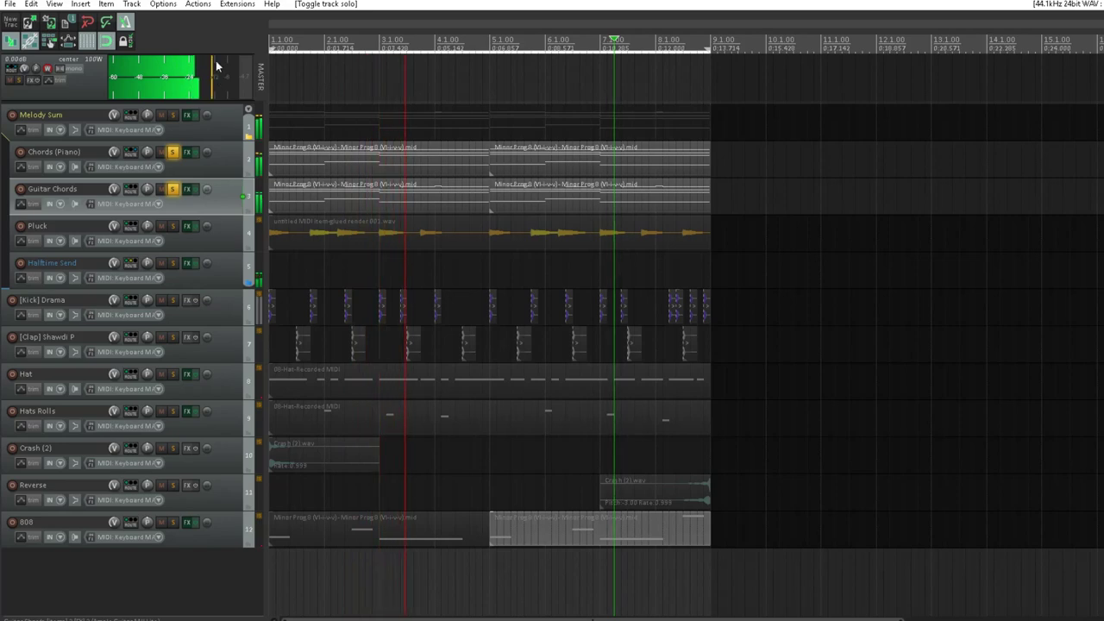
pyautogui.click(174, 227)
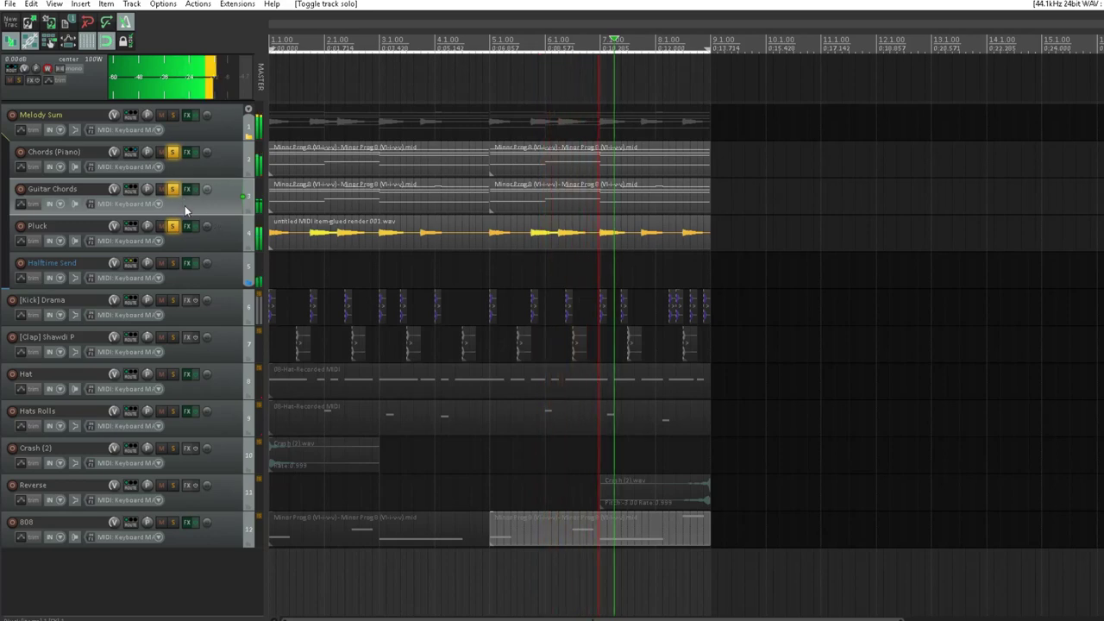
pyautogui.click(172, 262)
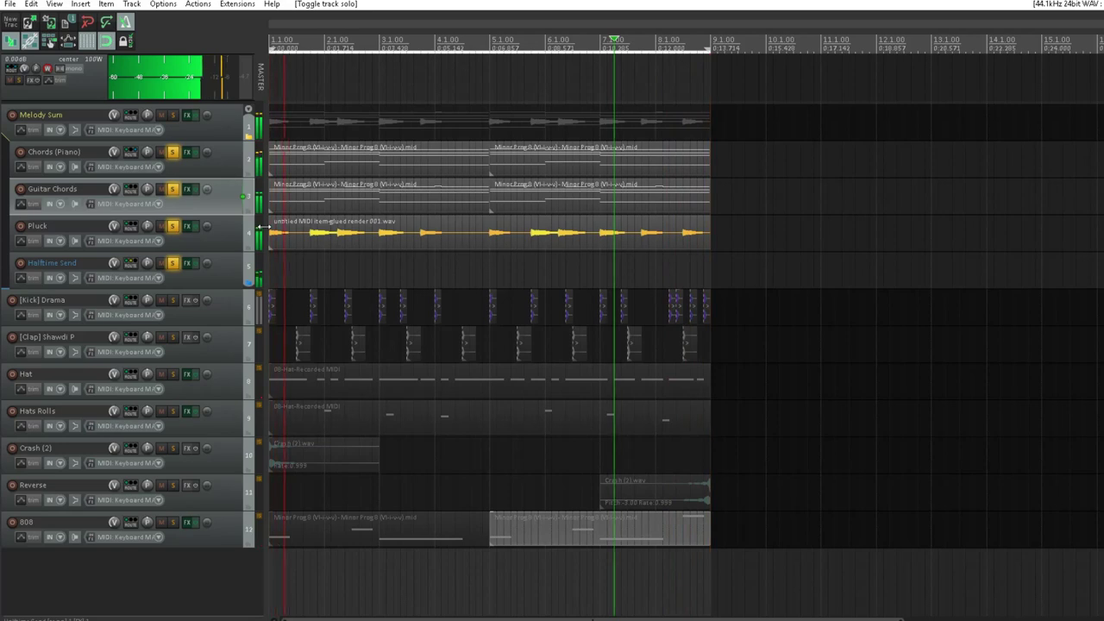
# Step: Add the Waves C1 comp Mono compressor to the Melody Sum group's effects chain
pyautogui.click(187, 115)
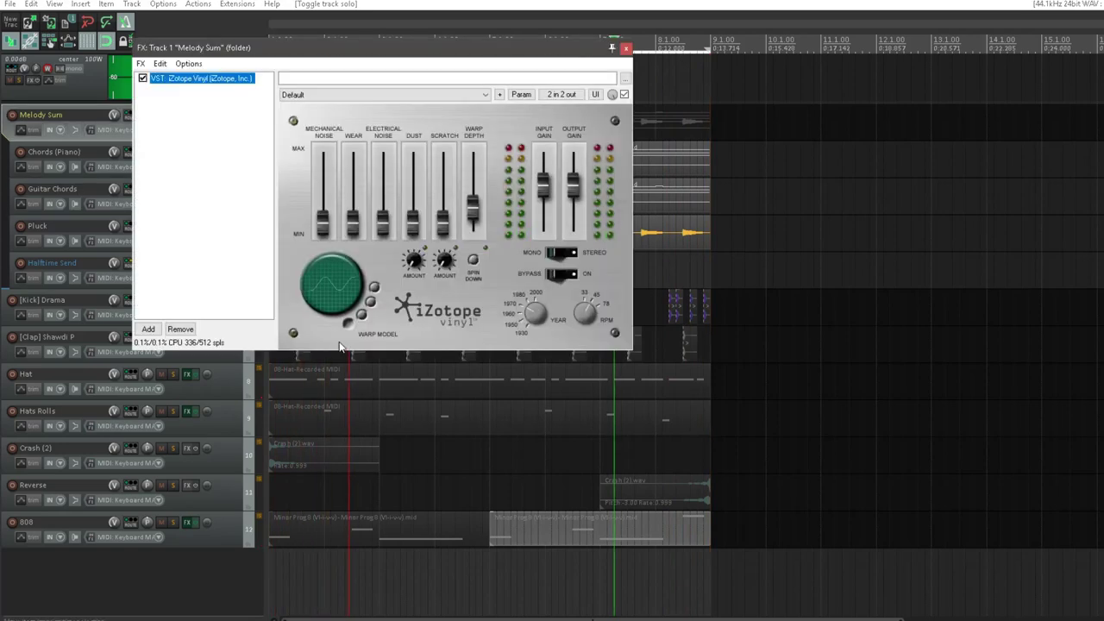
pyautogui.click(148, 329)
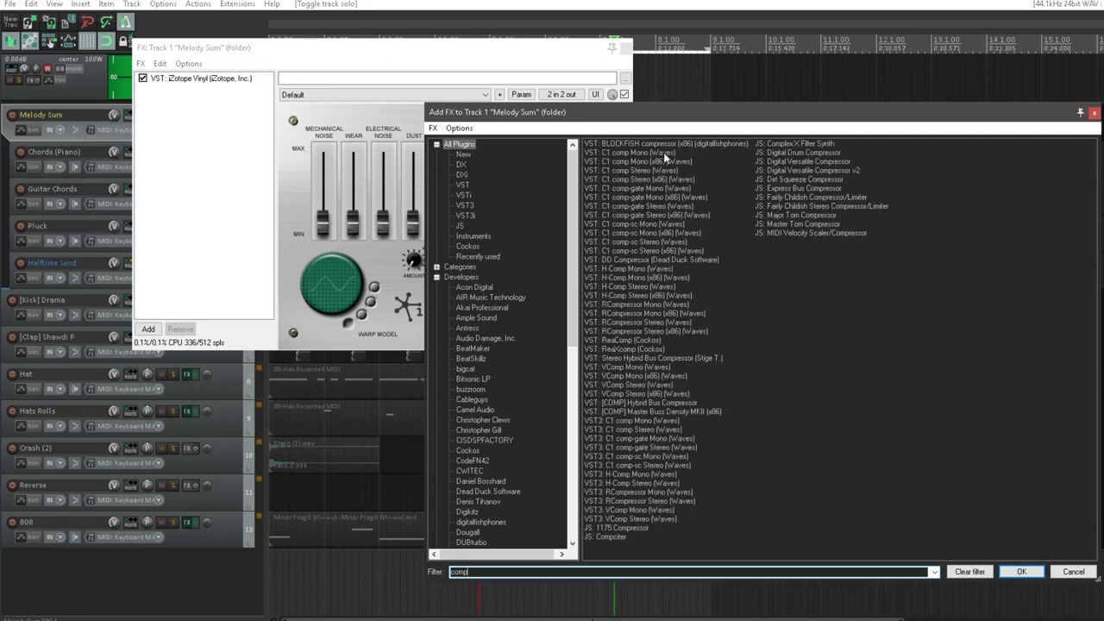
pyautogui.click(665, 152)
pyautogui.click(1022, 572)
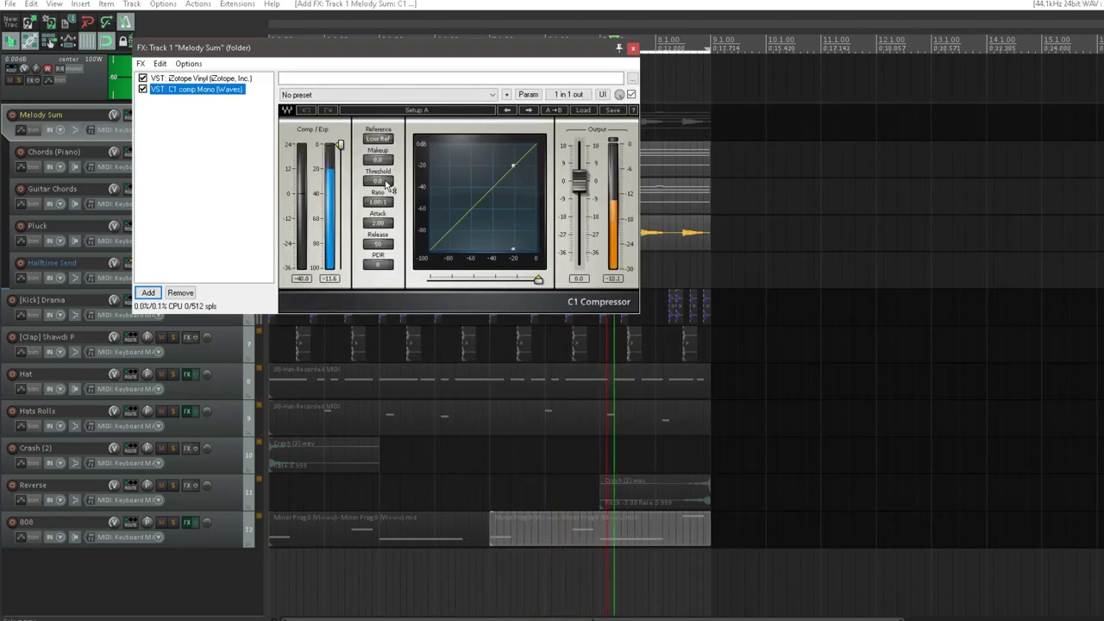
# Step: Set the C1 compressor to ratio 2.02:1, attack 0.01, release 1 and threshold -10.6, and close the effects chain
pyautogui.moveTo(378, 201); pyautogui.dragTo(378, 181)
pyautogui.moveTo(378, 223); pyautogui.dragTo(380, 276)
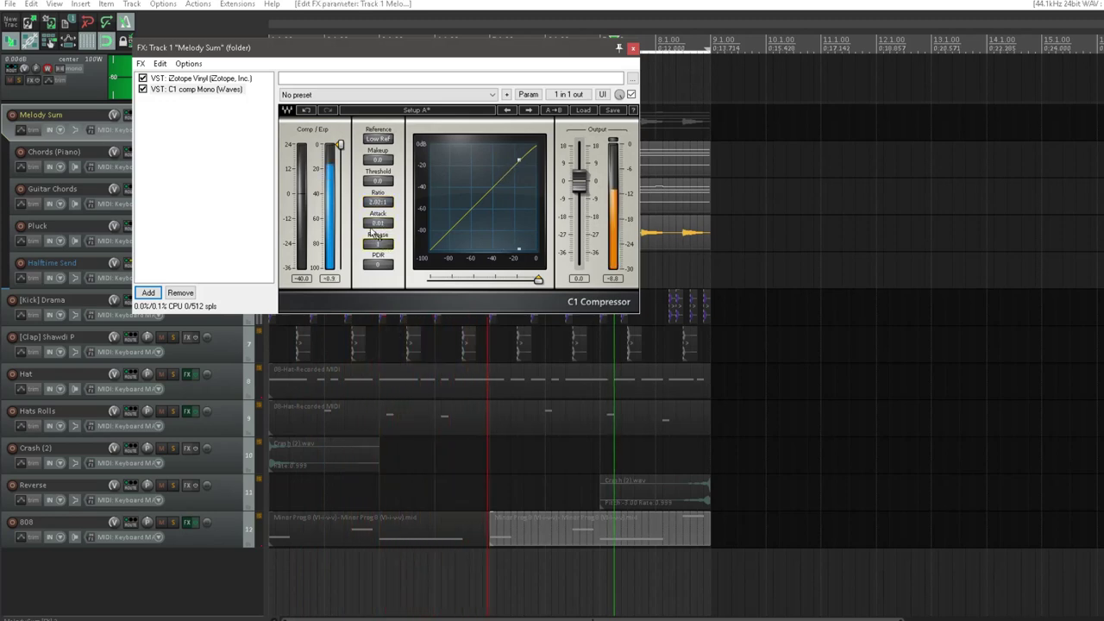
pyautogui.moveTo(340, 143); pyautogui.dragTo(340, 156)
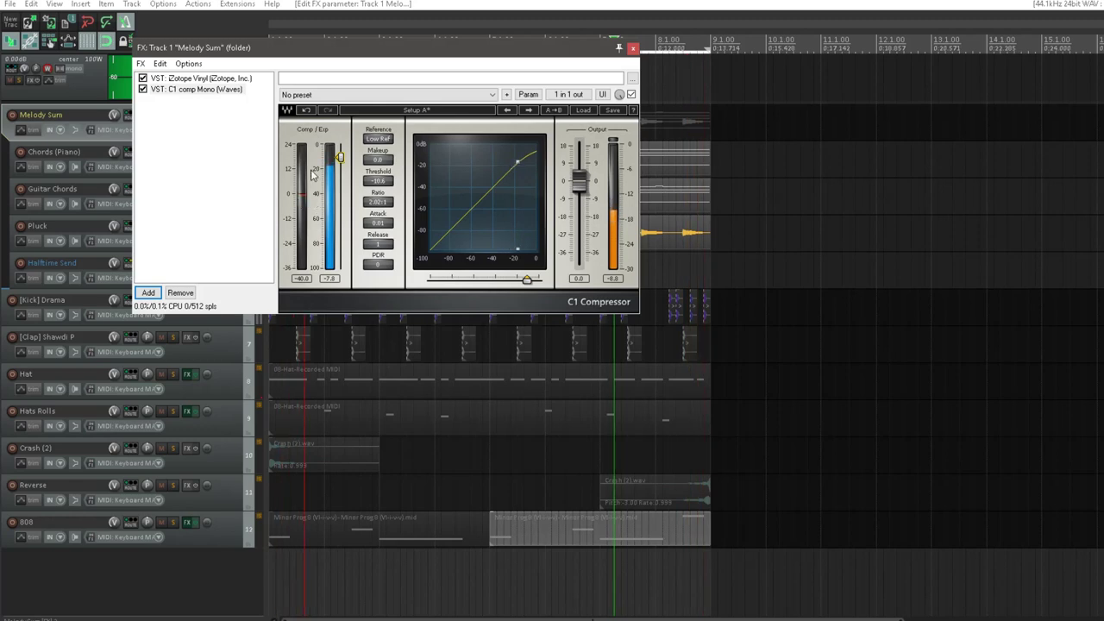
pyautogui.click(633, 48)
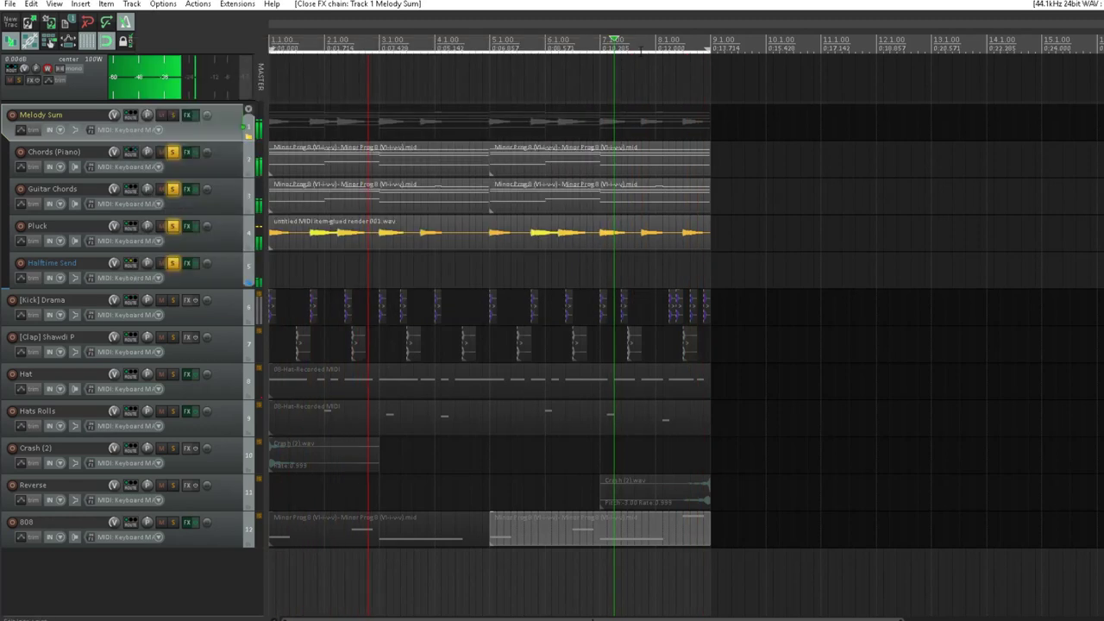
# Step: Solo the [Kick] Drama track alongside the melody tracks, listen to the combination and stop playback
pyautogui.click(172, 301)
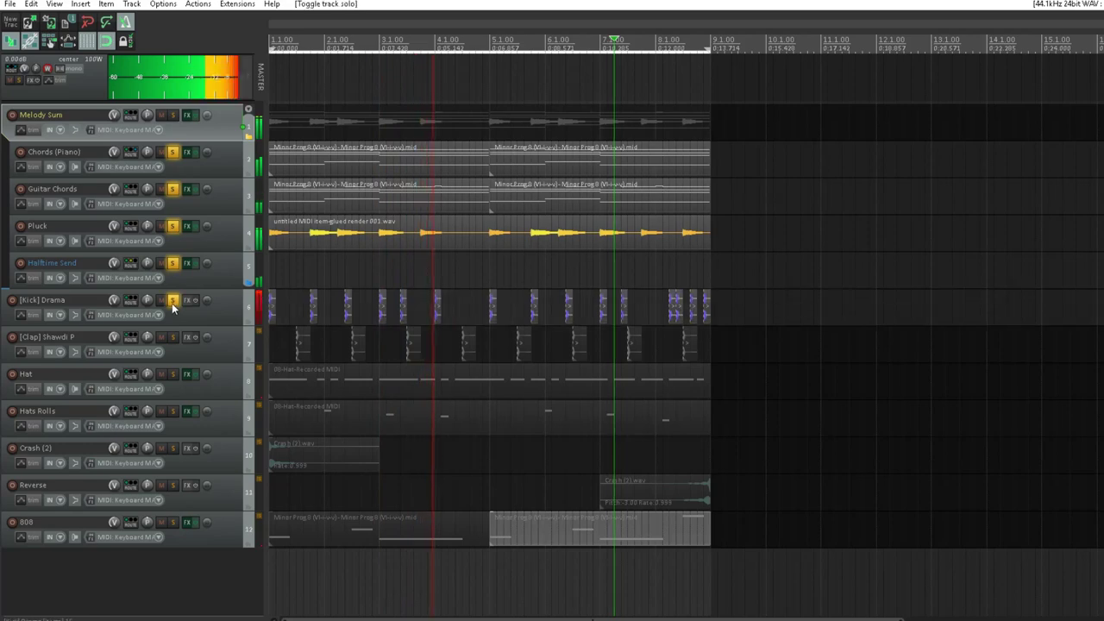
pyautogui.click(193, 321)
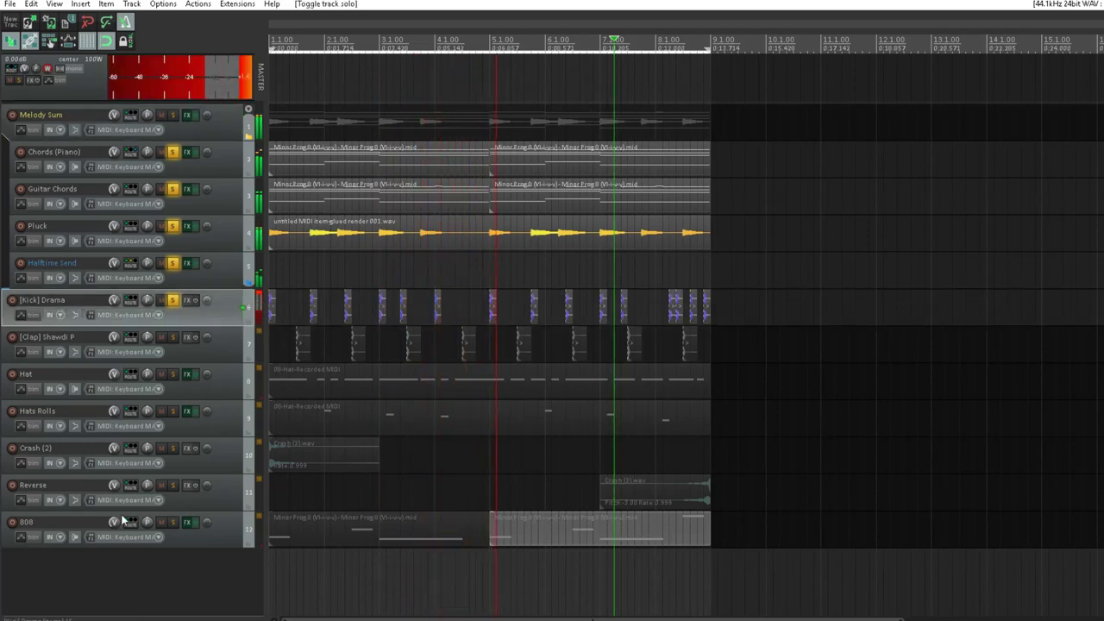
pyautogui.press('space')
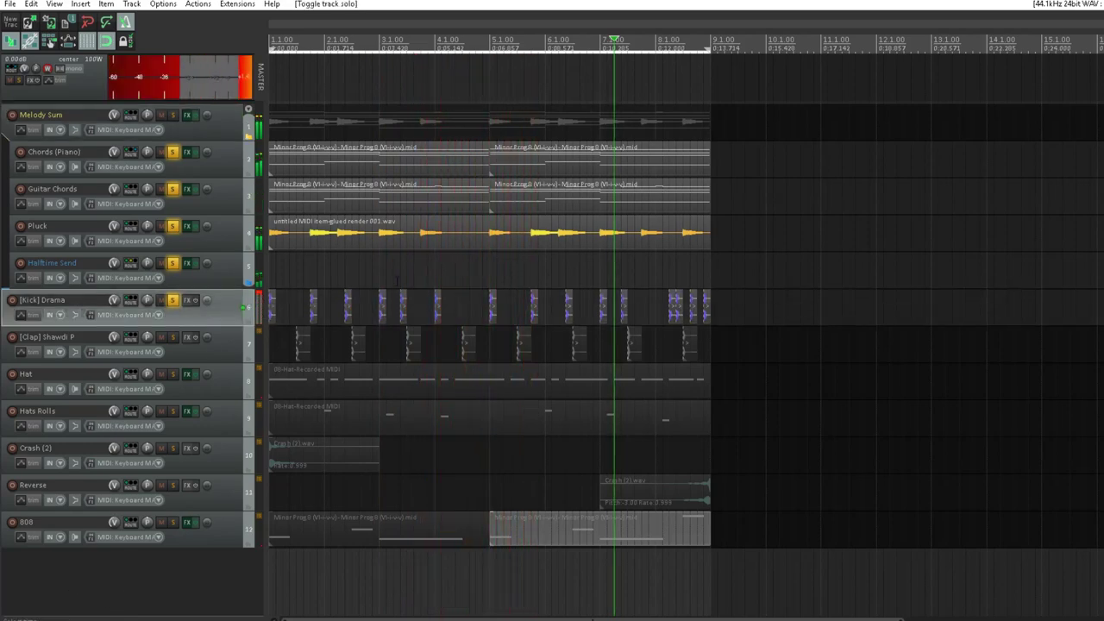
# Step: Clear the solos on the Chords (Piano), Guitar Chords, Pluck, Halftime Send and [Kick] Drama tracks
pyautogui.click(172, 152)
pyautogui.click(173, 189)
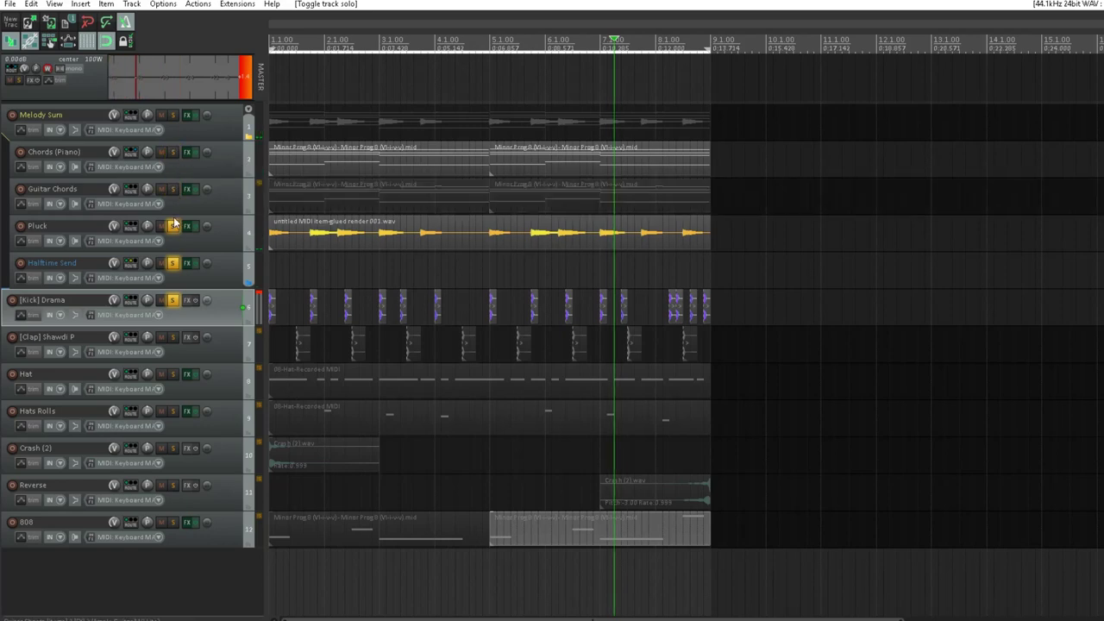
pyautogui.click(173, 226)
pyautogui.click(173, 262)
pyautogui.click(173, 299)
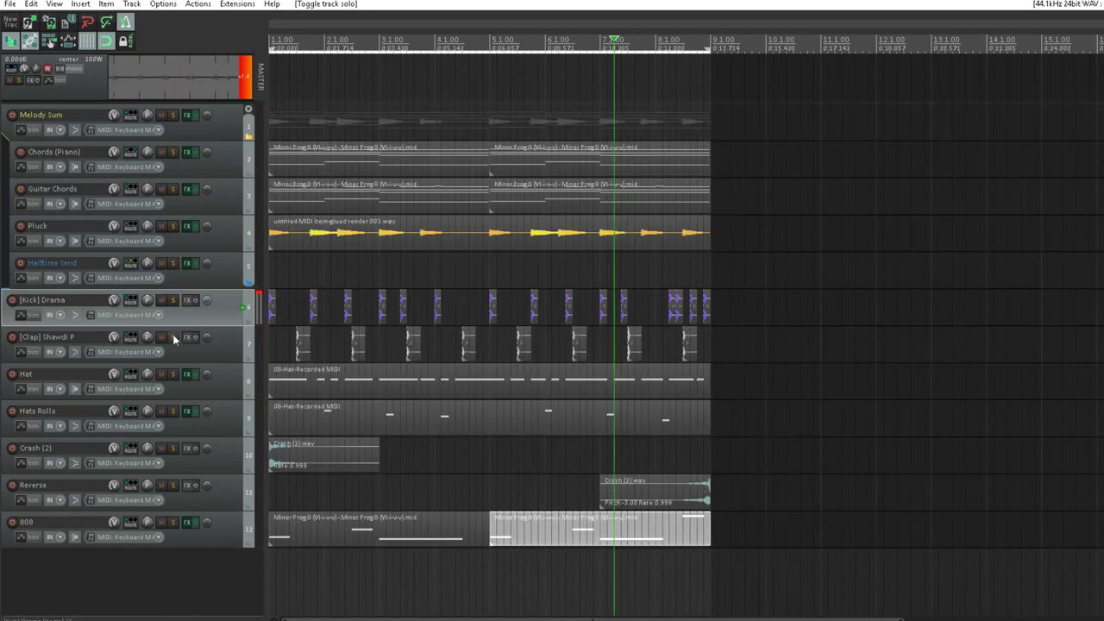
# Step: Mute the Hat, Hats Rolls, Crash (2), Reverse, 808 and [Clap] Shawdi P tracks and play the melody with the kick
pyautogui.click(160, 377)
pyautogui.click(163, 405)
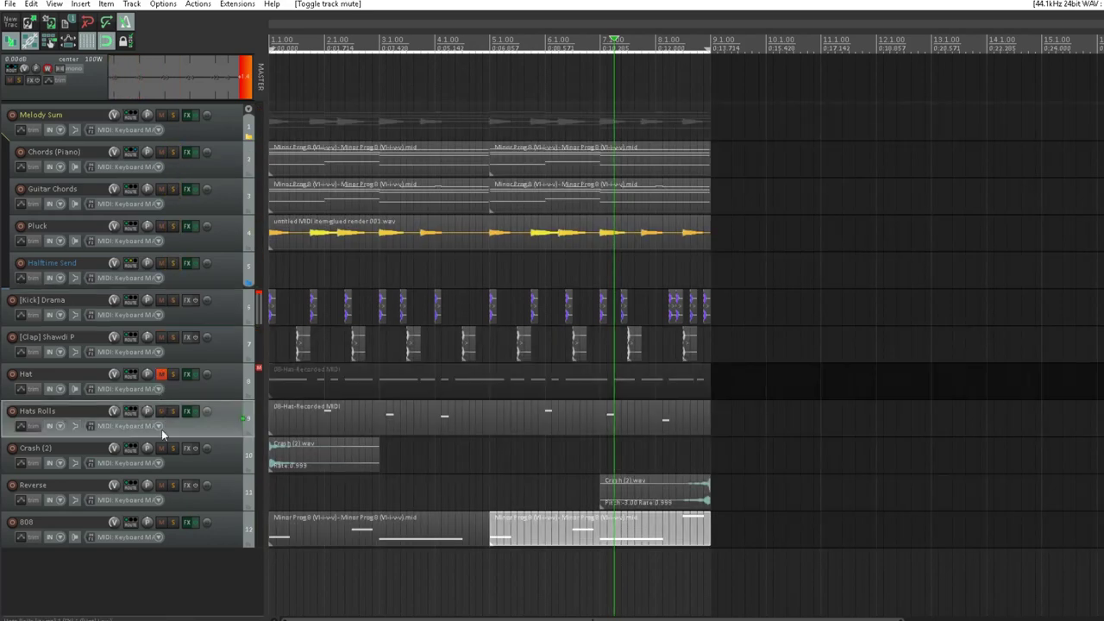
pyautogui.click(162, 412)
pyautogui.click(161, 449)
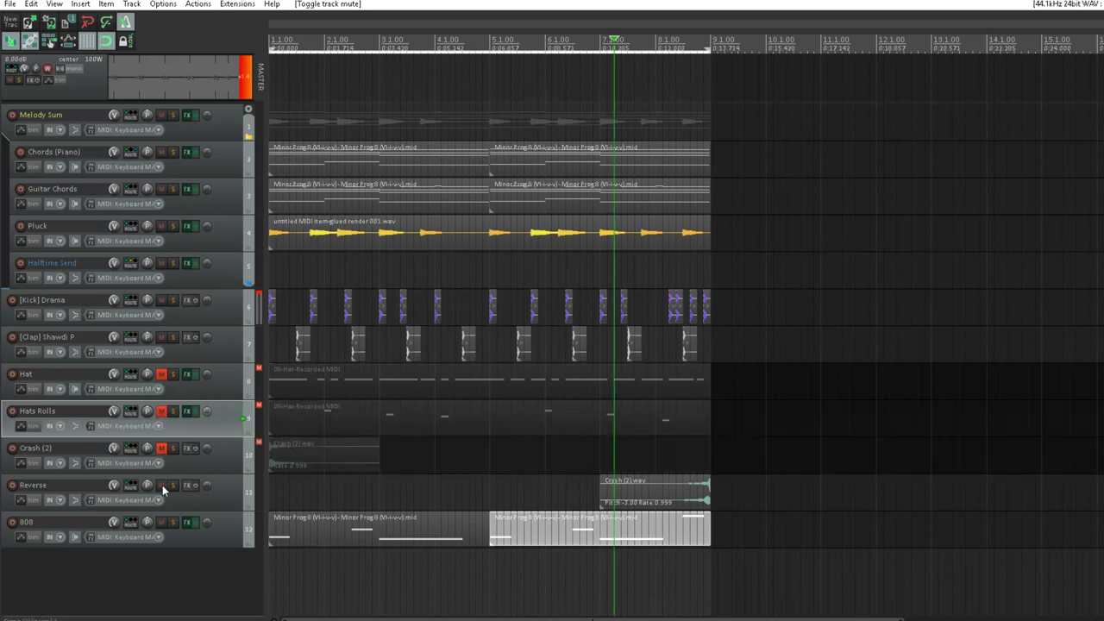
pyautogui.click(160, 486)
pyautogui.click(161, 522)
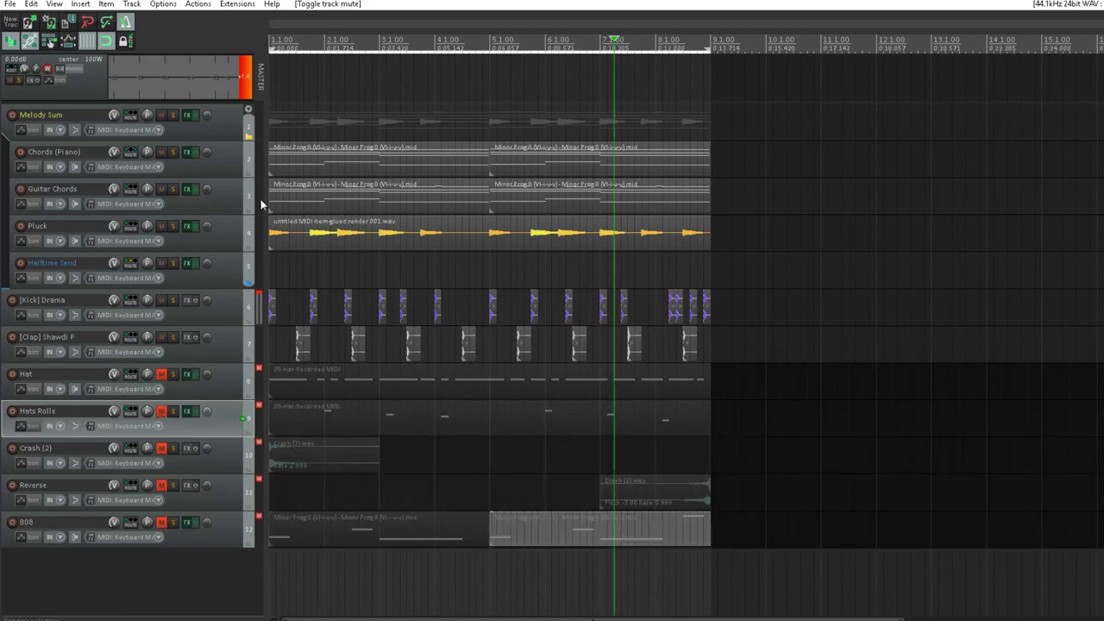
pyautogui.press('space')
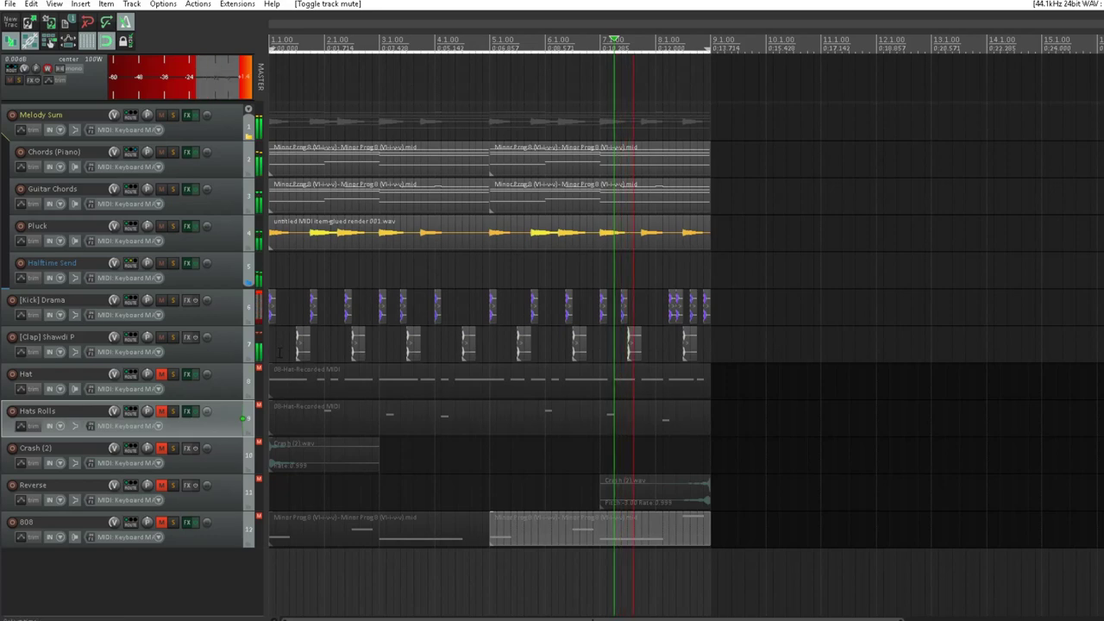
pyautogui.click(162, 337)
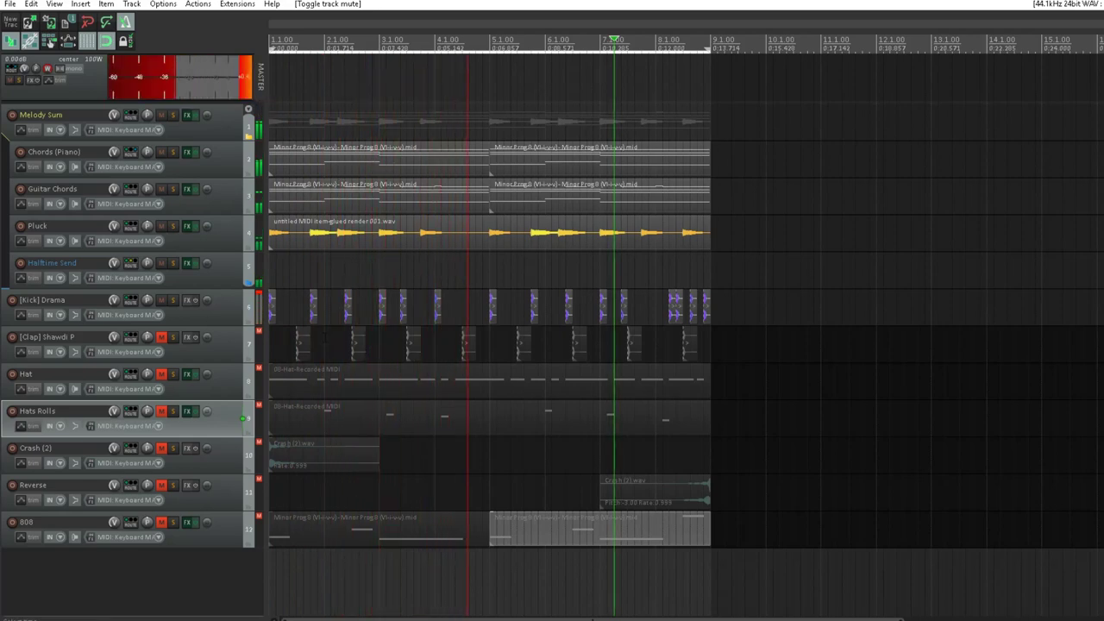
# Step: Solo the [Kick] Drama track, lower the take volume of all its items together, and unsolo the track
pyautogui.click(172, 301)
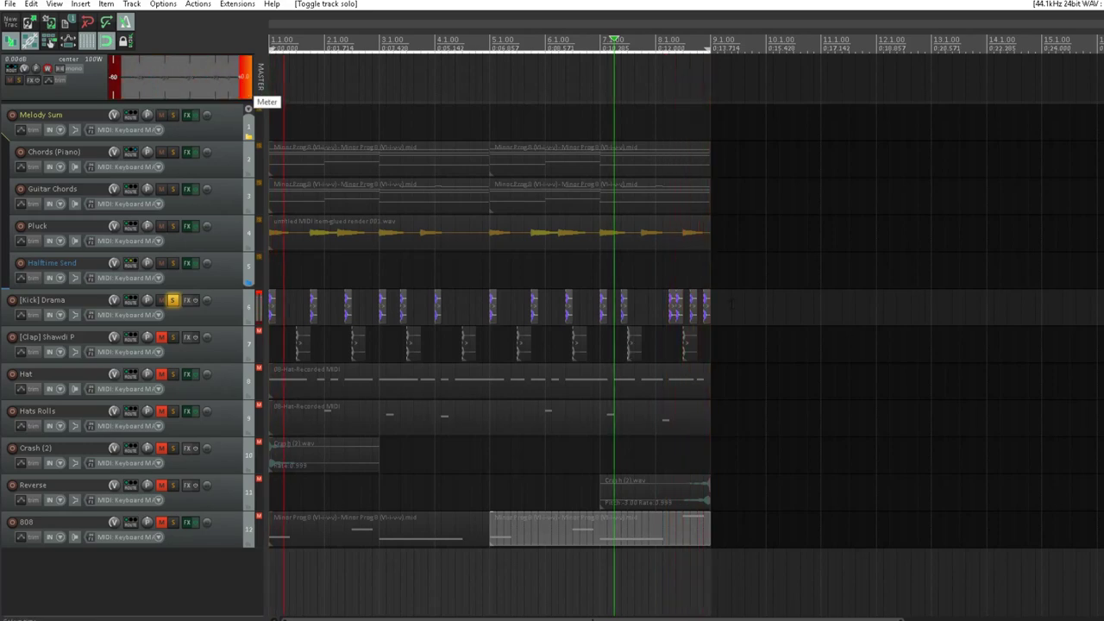
pyautogui.moveTo(730, 293); pyautogui.dragTo(271, 313)
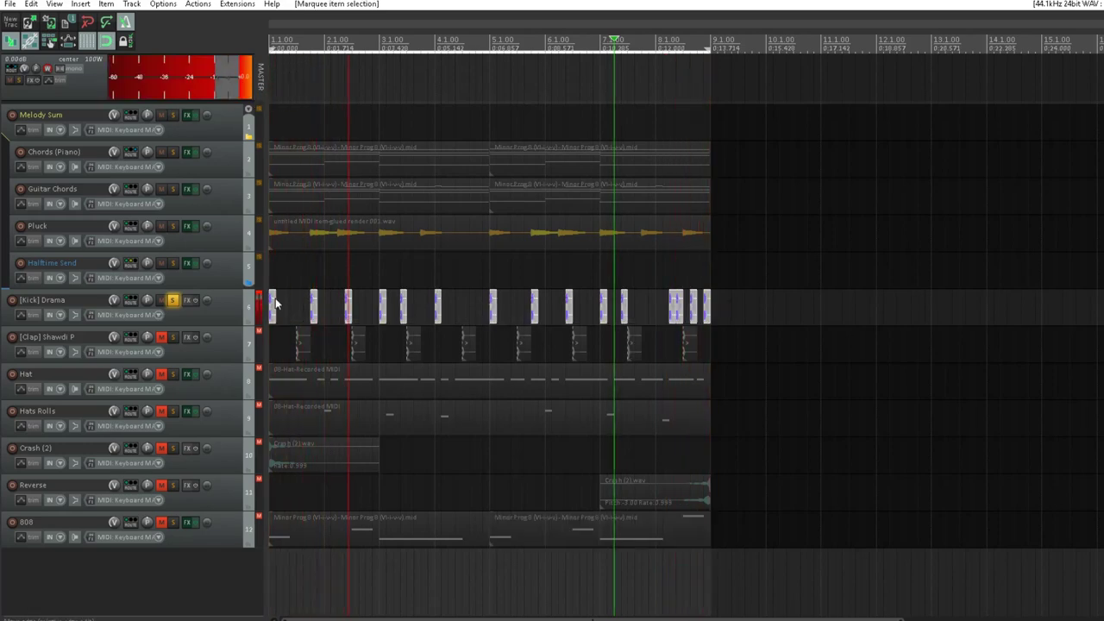
pyautogui.doubleClick(275, 302)
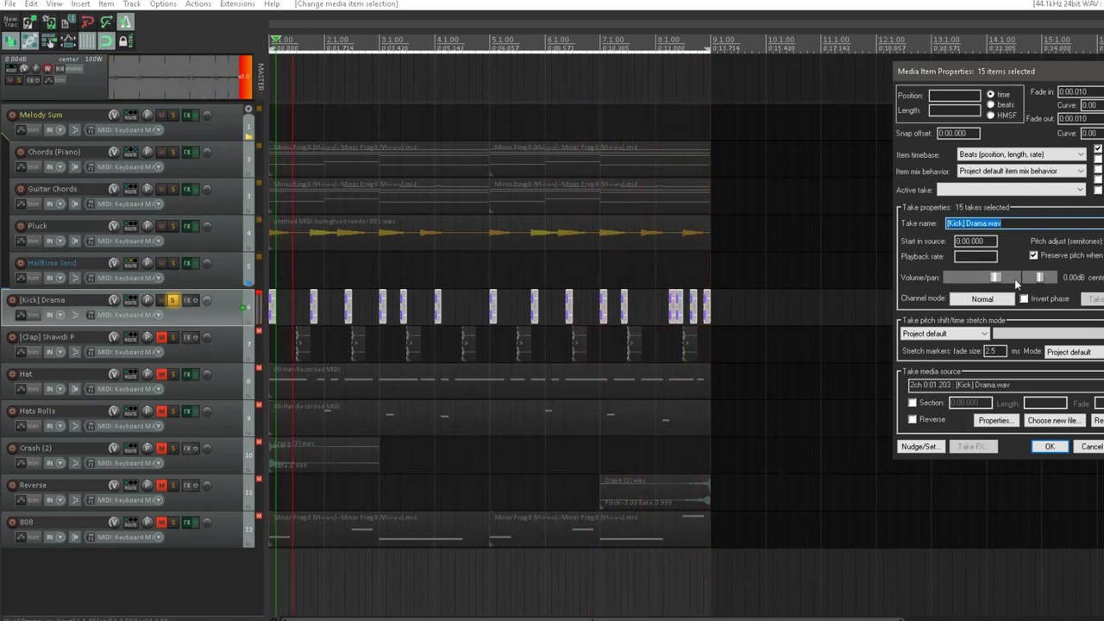
pyautogui.moveTo(996, 277); pyautogui.dragTo(990, 278)
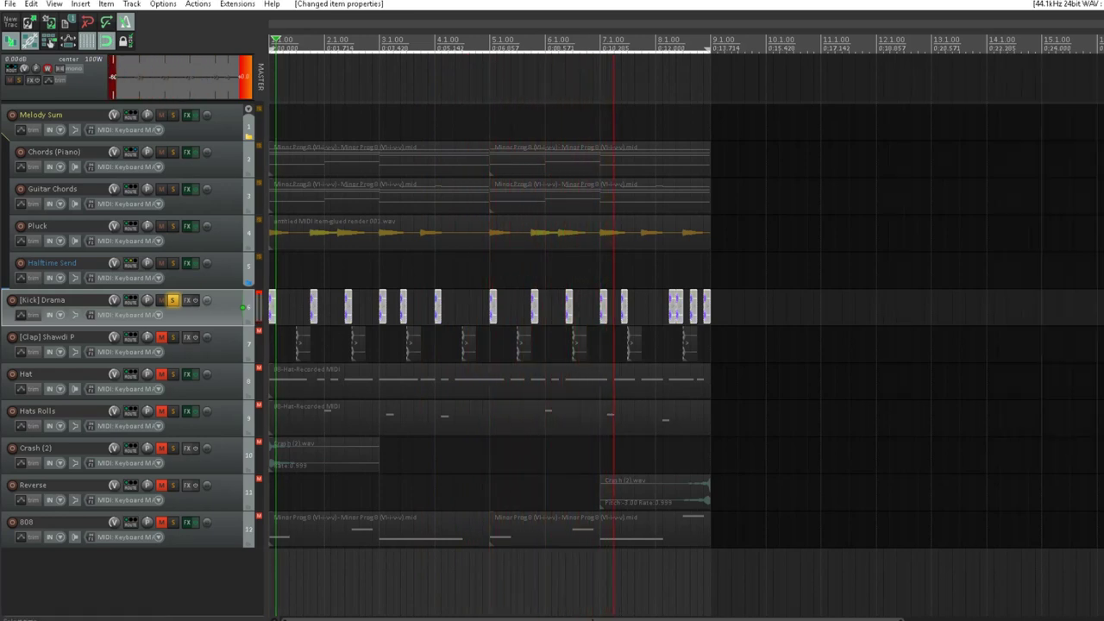
pyautogui.click(1050, 447)
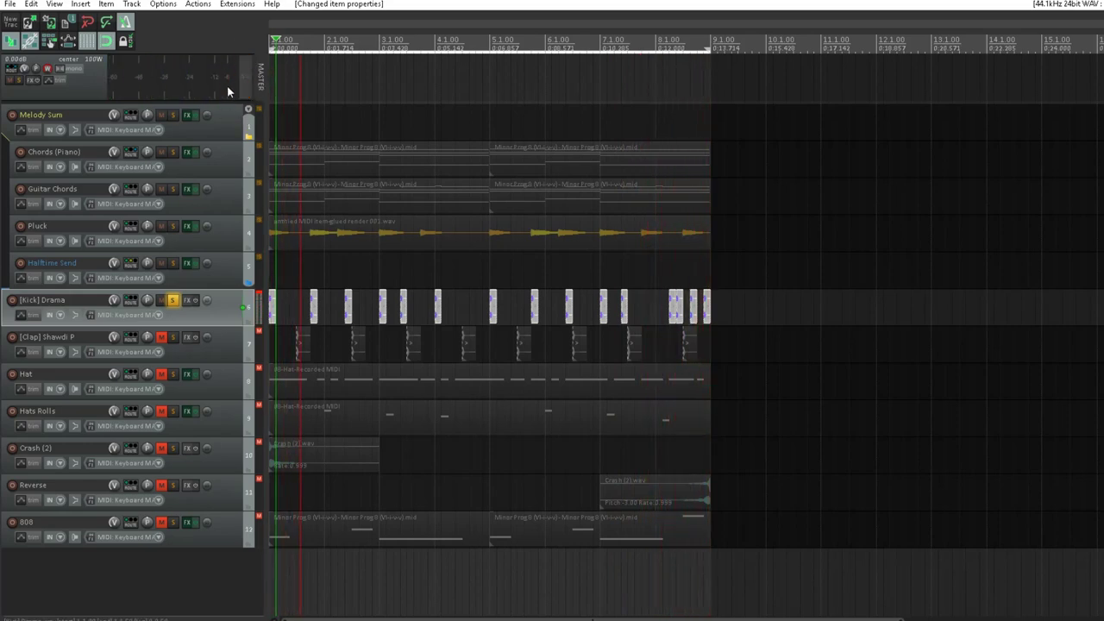
pyautogui.click(176, 301)
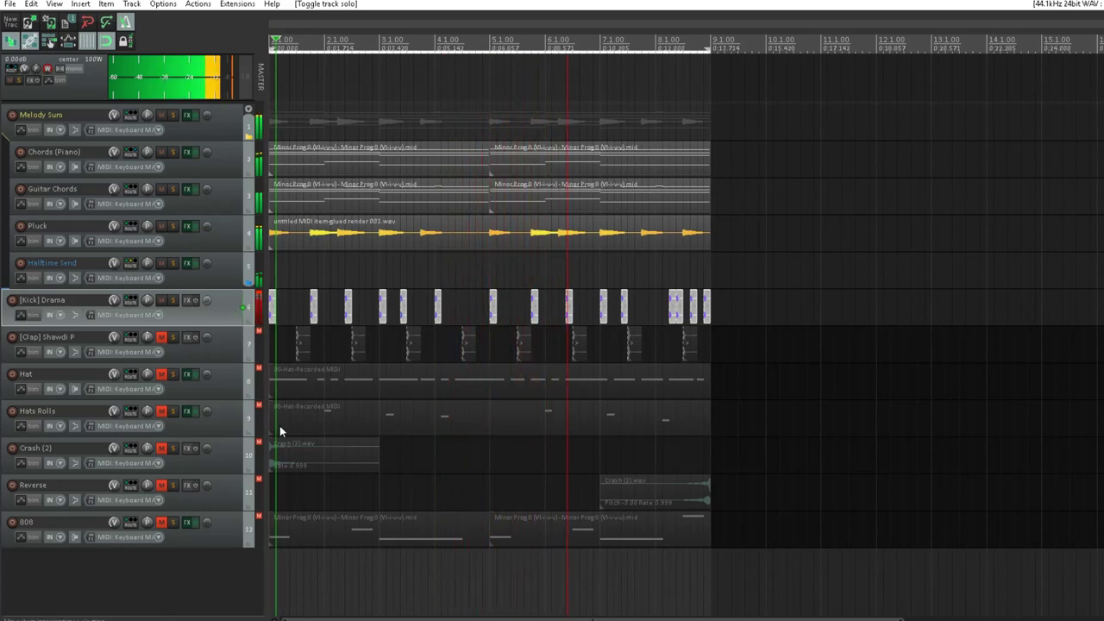
# Step: Unmute and solo the [Clap] Shawdi P track, lower all its items' take volume to -2.85 dB, and unsolo it
pyautogui.click(161, 337)
pyautogui.click(173, 337)
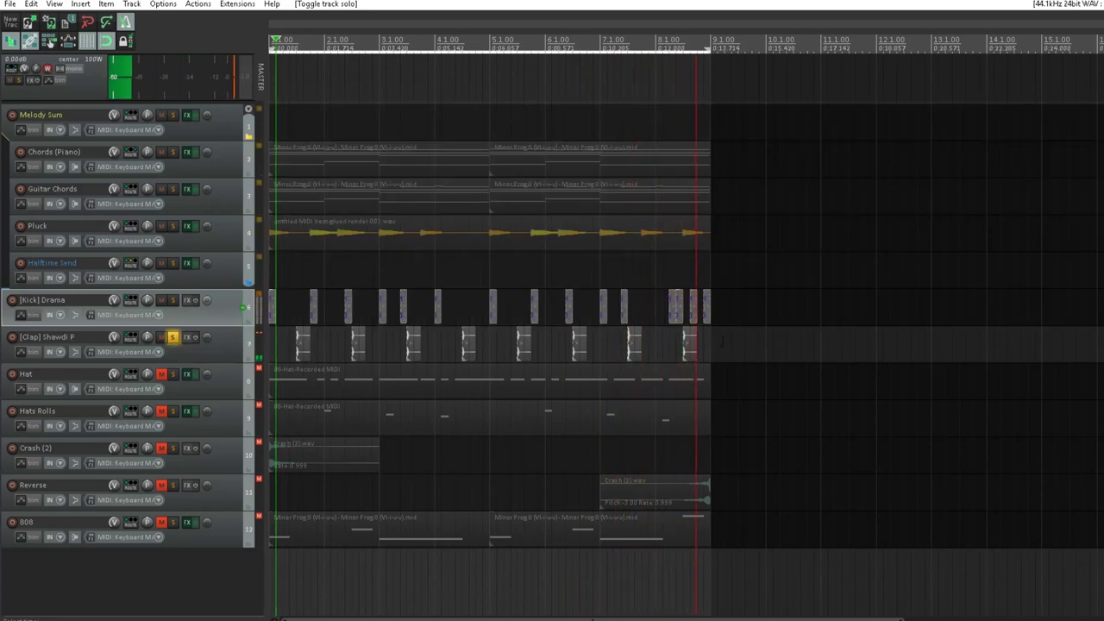
pyautogui.doubleClick(227, 347)
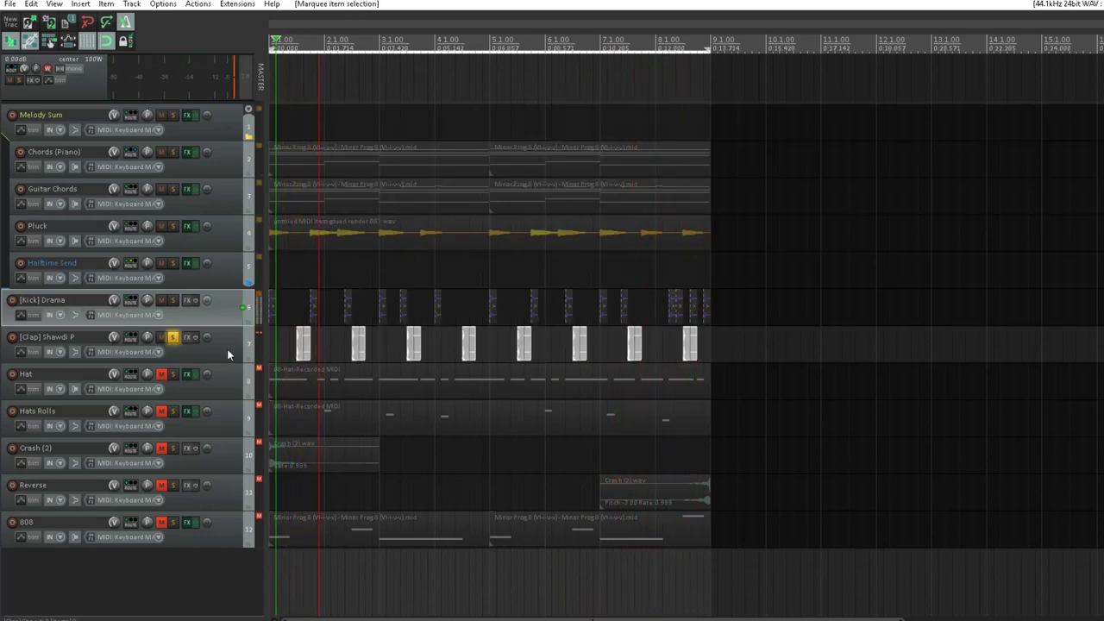
pyautogui.press('F2')
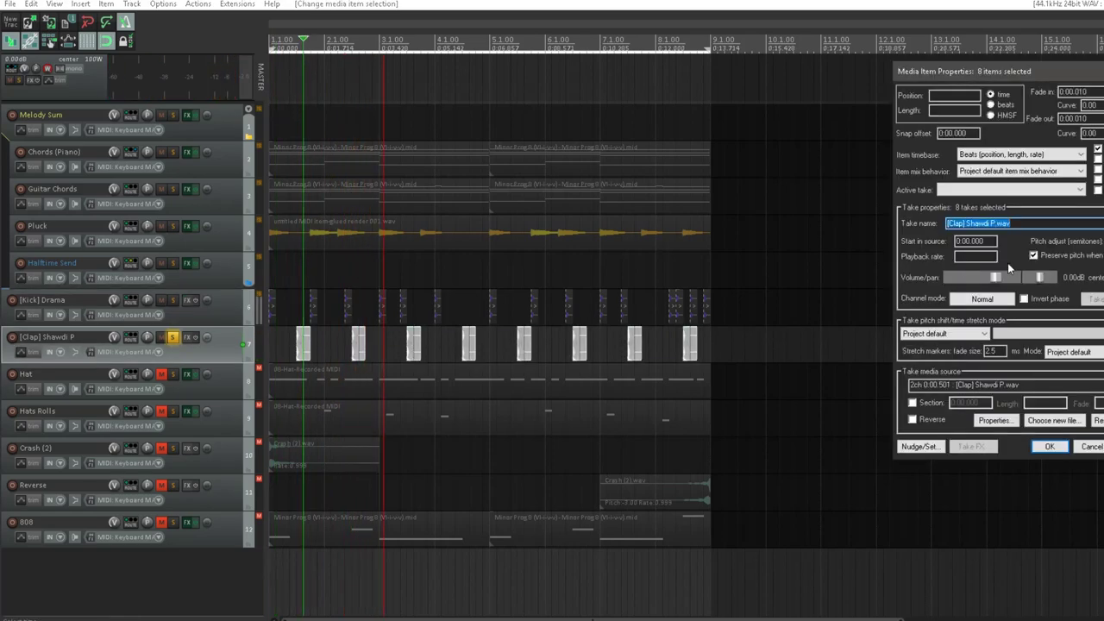
pyautogui.moveTo(999, 278); pyautogui.dragTo(992, 276)
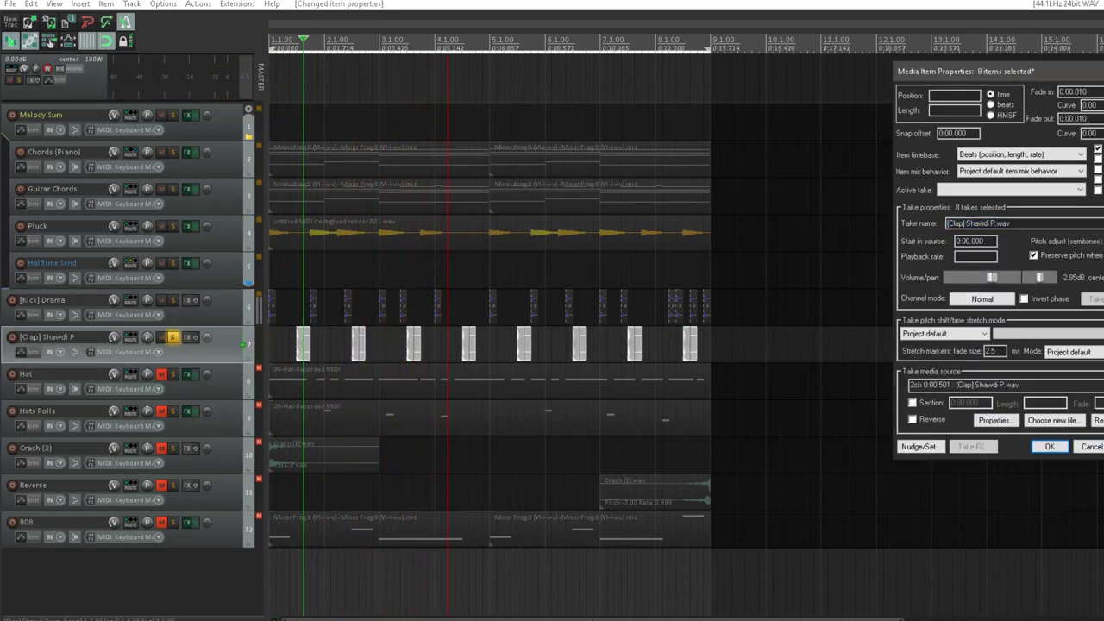
pyautogui.click(1050, 446)
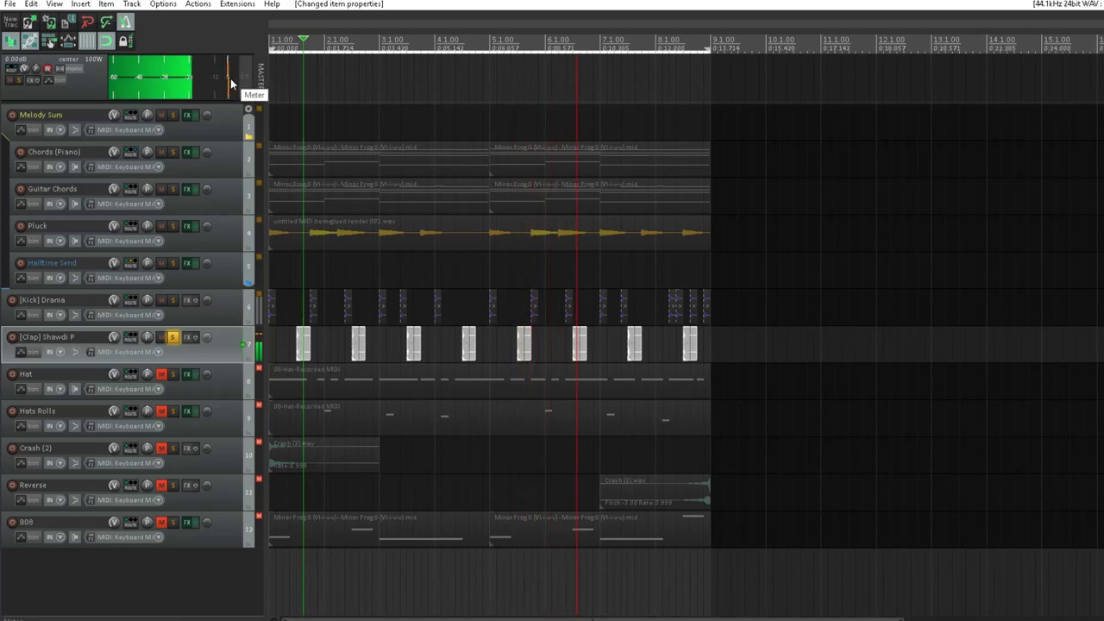
pyautogui.click(174, 338)
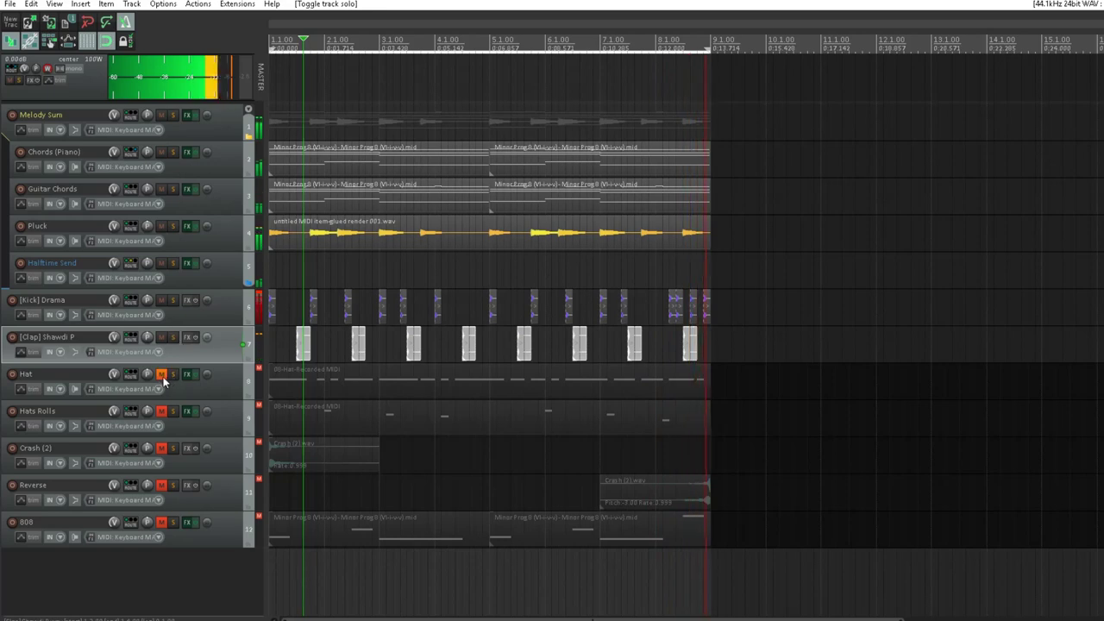
# Step: Unmute the Hat track, open its ReaSamplOmatic5000 effect and briefly audition the track soloed
pyautogui.click(162, 375)
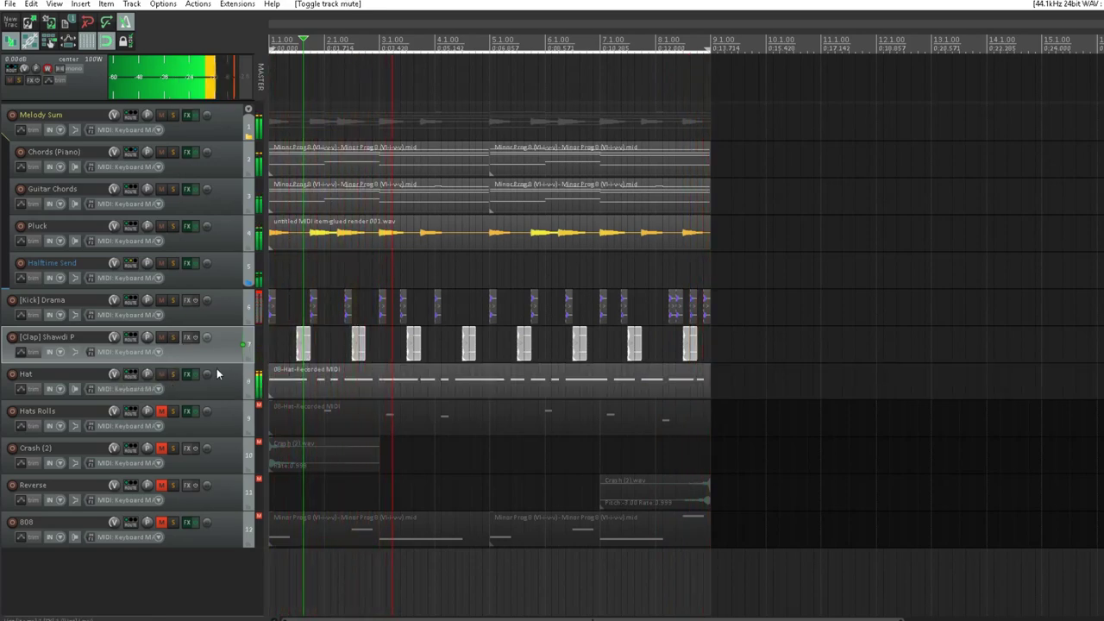
pyautogui.click(187, 375)
pyautogui.click(187, 375)
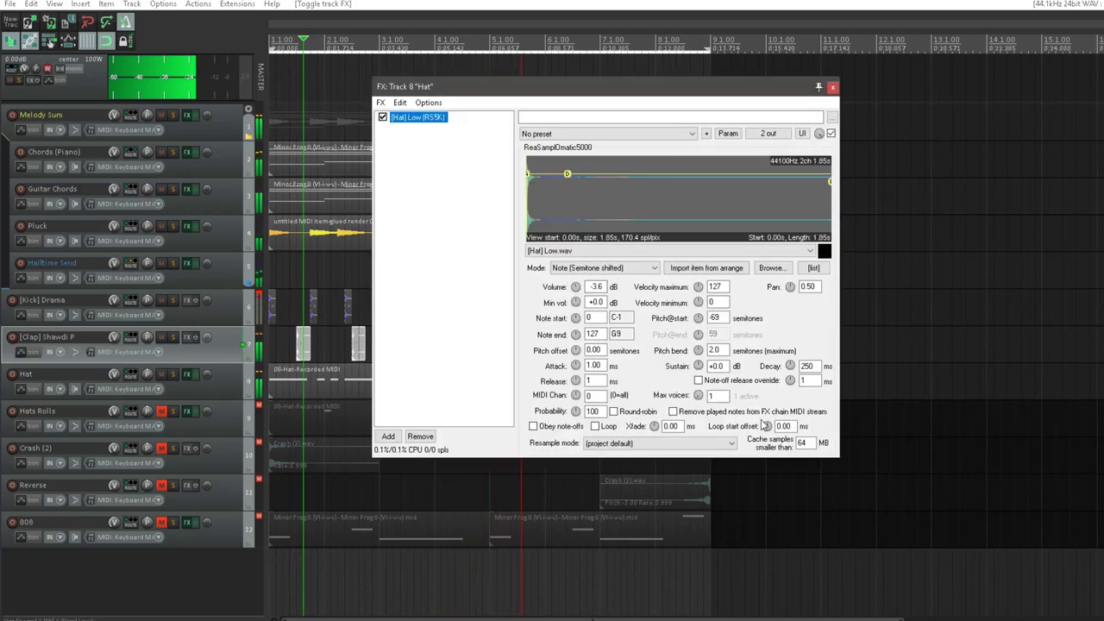
pyautogui.click(179, 377)
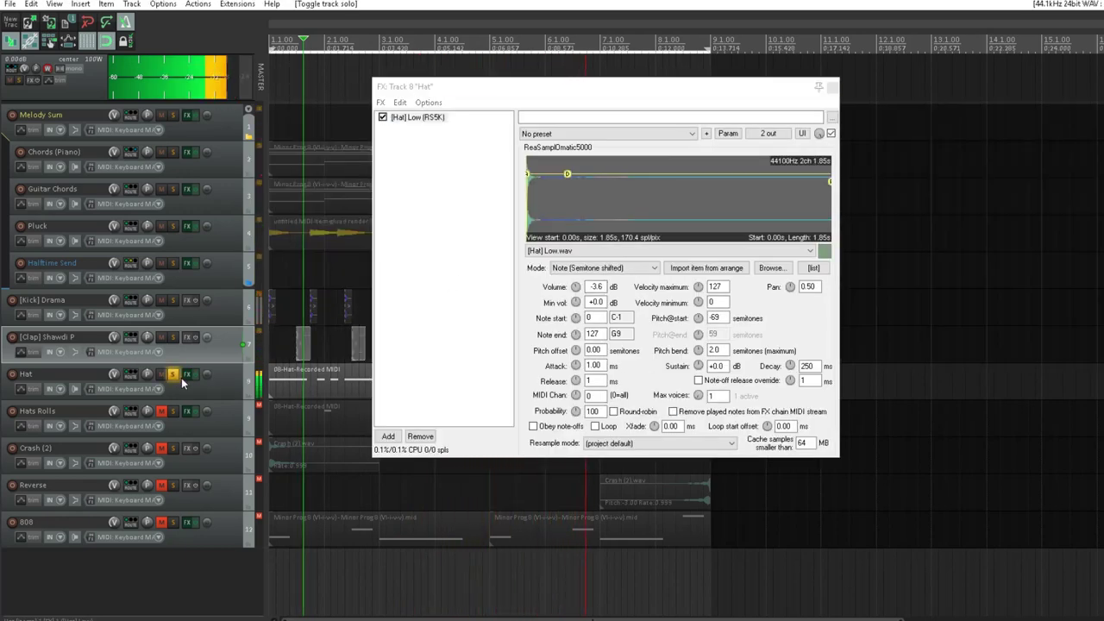
pyautogui.click(173, 376)
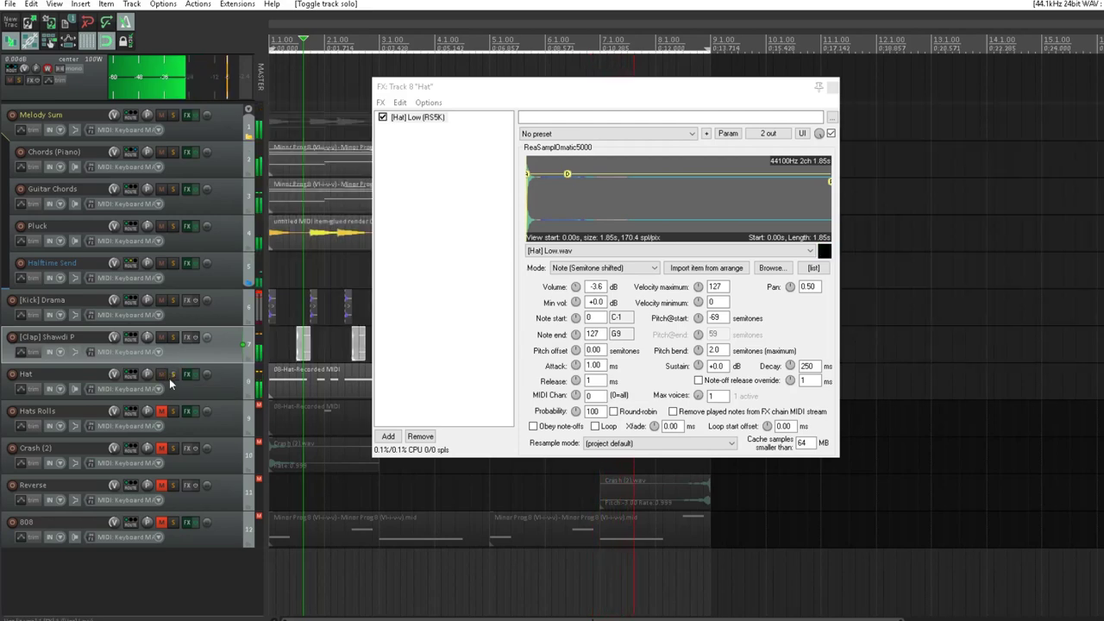
# Step: Select the Hat and Hats Rolls tracks together and lower their track volume to about -5 dB
pyautogui.click(226, 414)
pyautogui.click(230, 390)
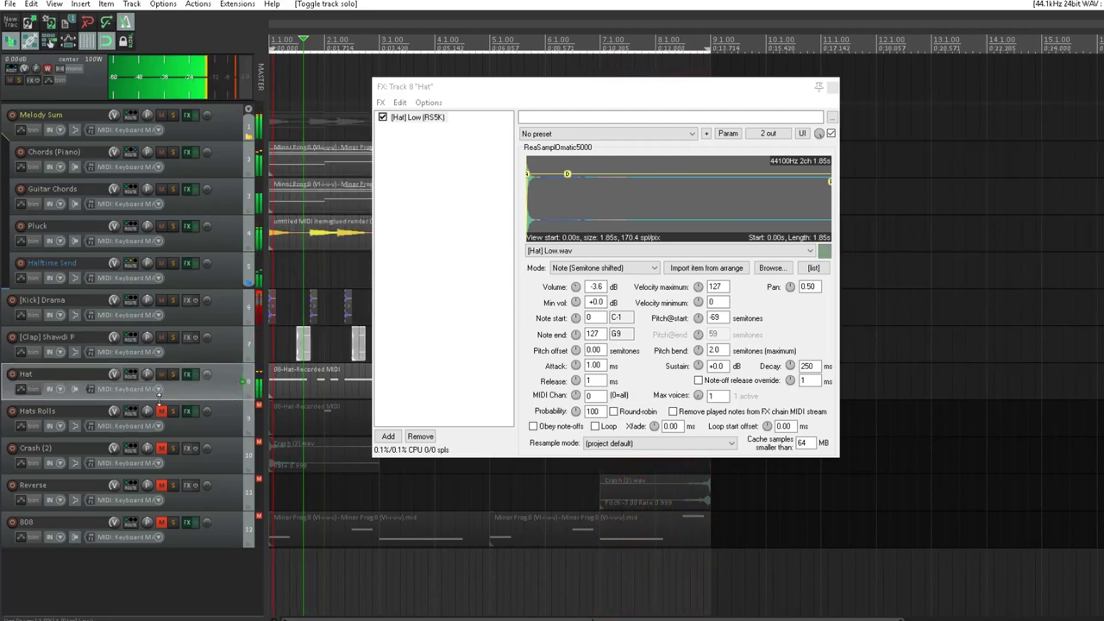
pyautogui.moveTo(119, 378); pyautogui.dragTo(119, 390)
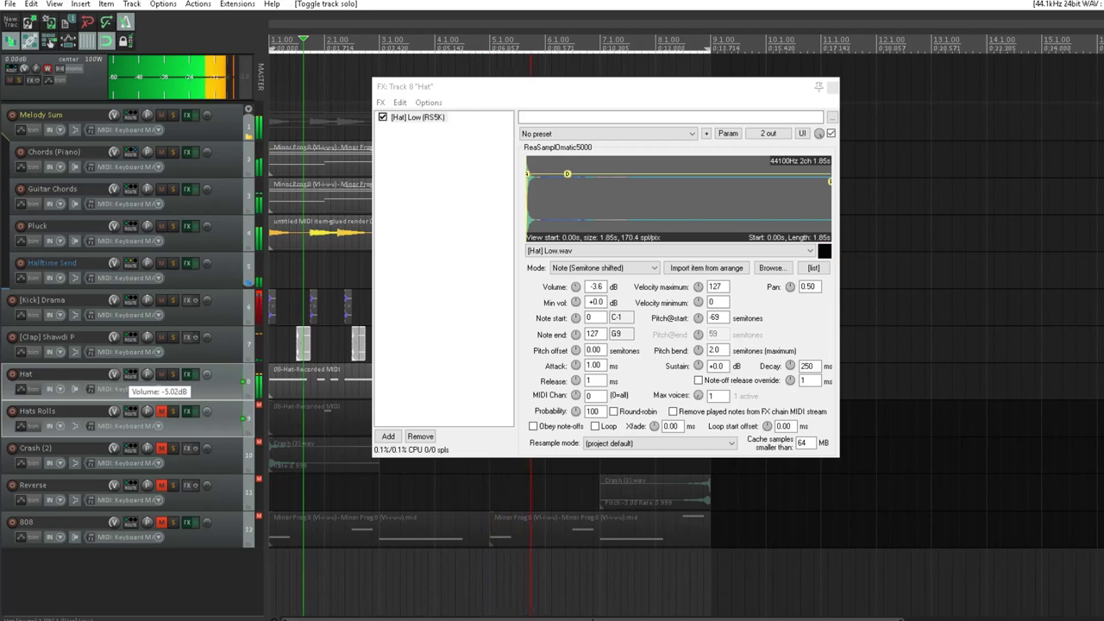
pyautogui.moveTo(119, 390); pyautogui.dragTo(119, 390)
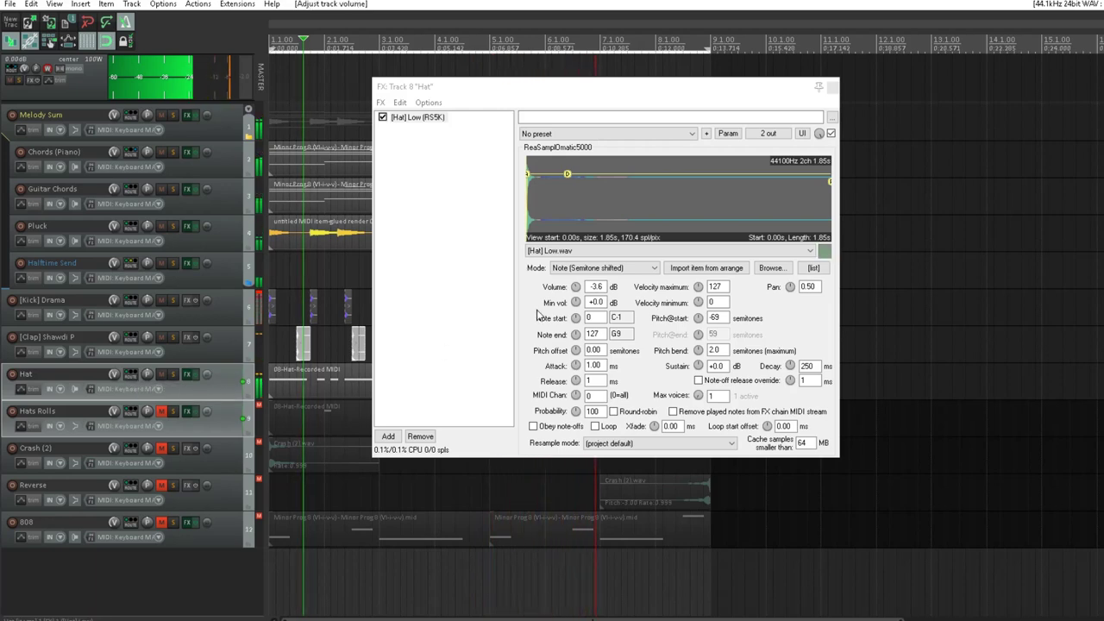
# Step: Close the Hat effect window, unmute the Hats Rolls track, and pan Hat and Hats Rolls together to the left
pyautogui.click(832, 86)
pyautogui.click(162, 412)
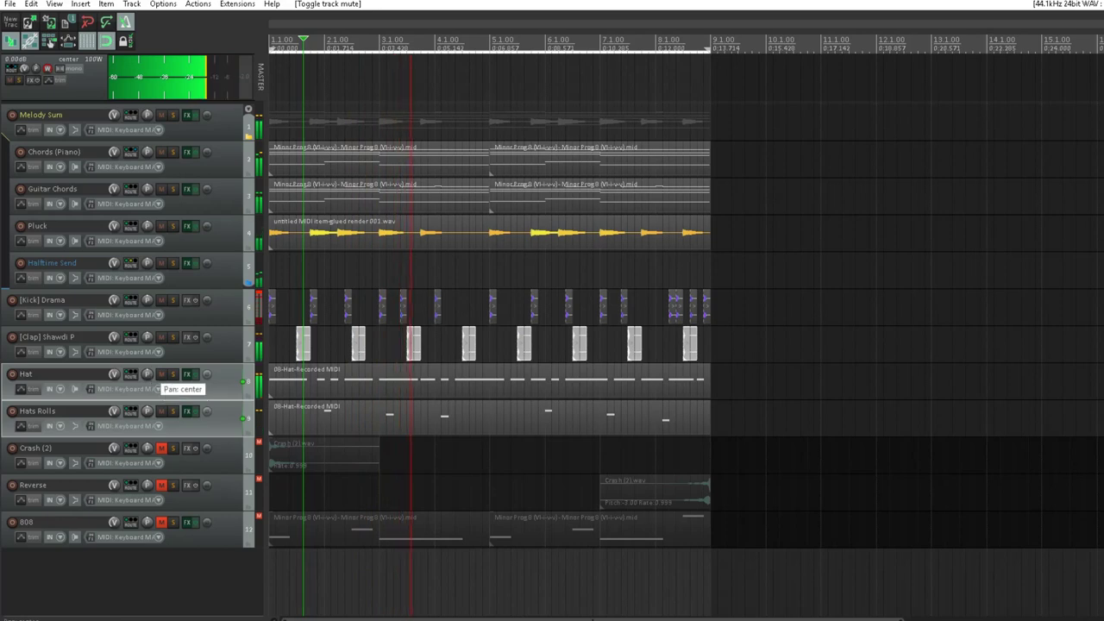
pyautogui.moveTo(147, 373); pyautogui.dragTo(147, 388)
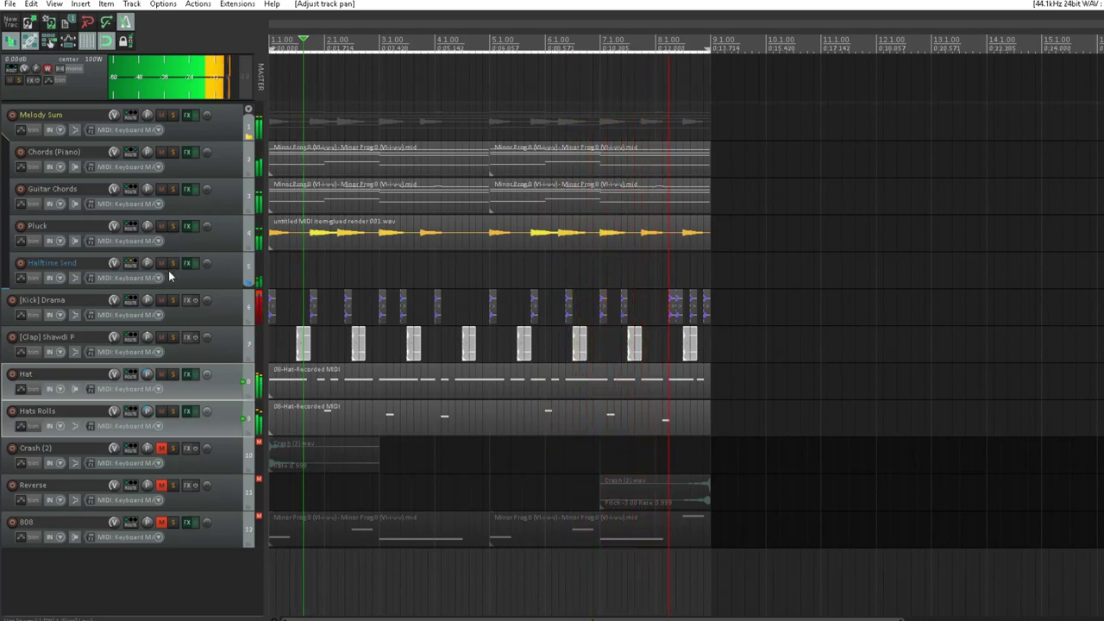
# Step: Pan the [Clap] Shawdi P track about 7% left and the Hats Rolls track about 30% right
pyautogui.click(195, 350)
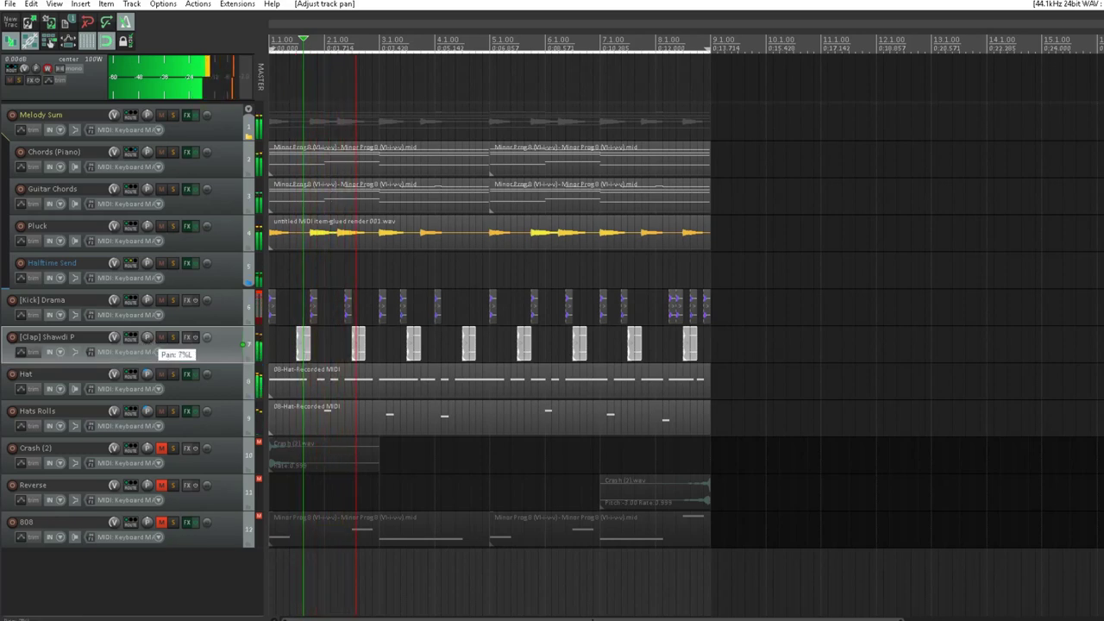
pyautogui.moveTo(147, 336); pyautogui.dragTo(147, 338)
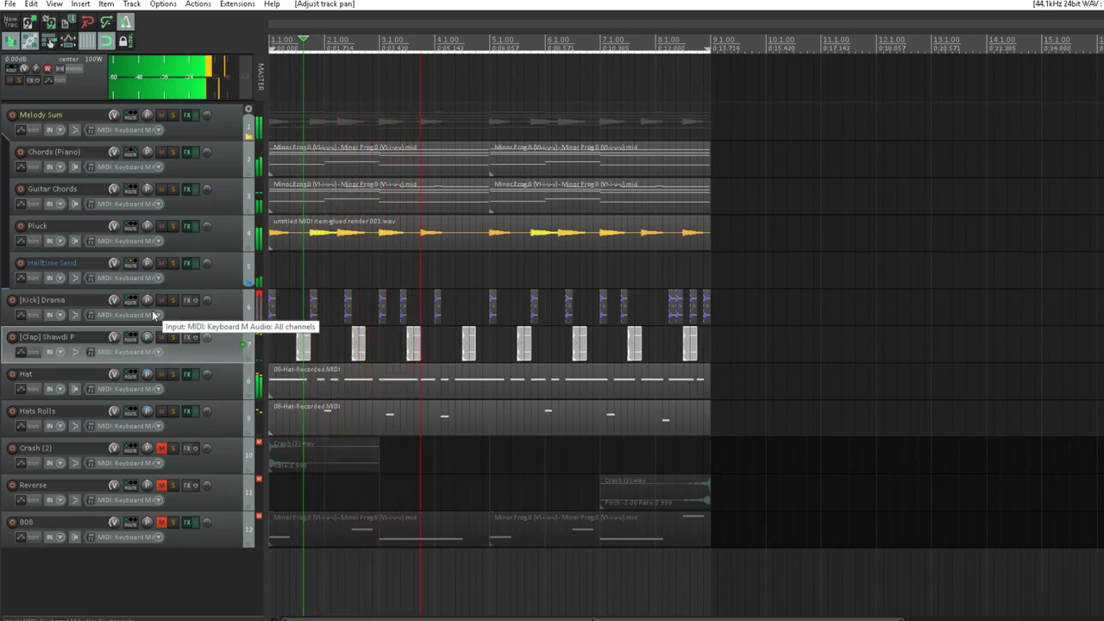
pyautogui.click(234, 427)
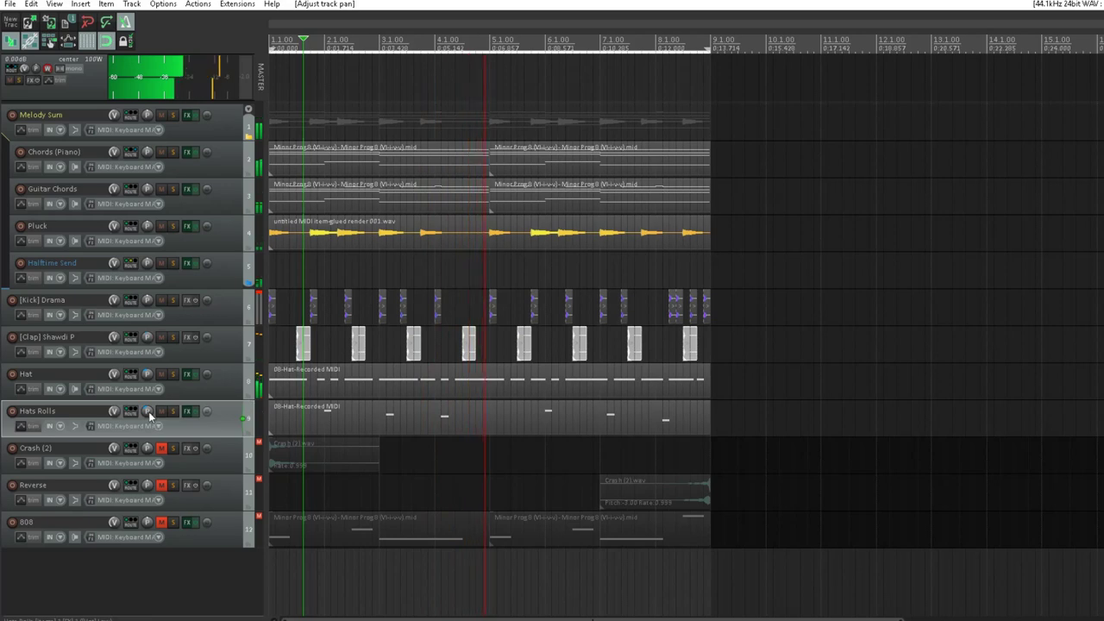
pyautogui.moveTo(153, 421); pyautogui.dragTo(152, 418)
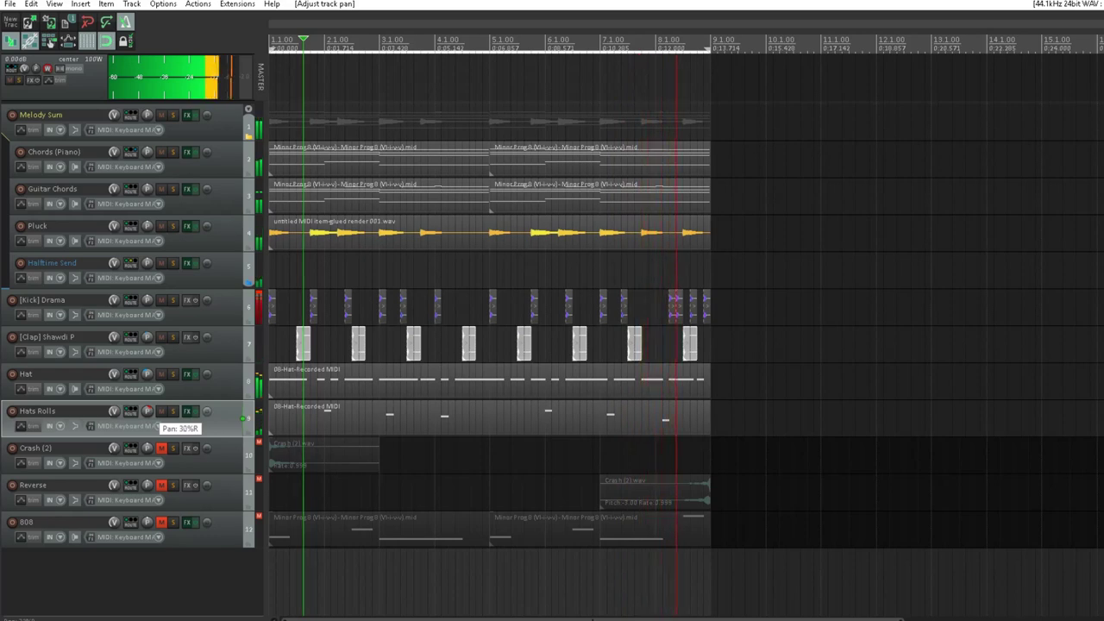
# Step: Unmute the Crash (2) and Reverse tracks, panning Crash (2) about 37% right and Reverse about 34% left
pyautogui.click(226, 457)
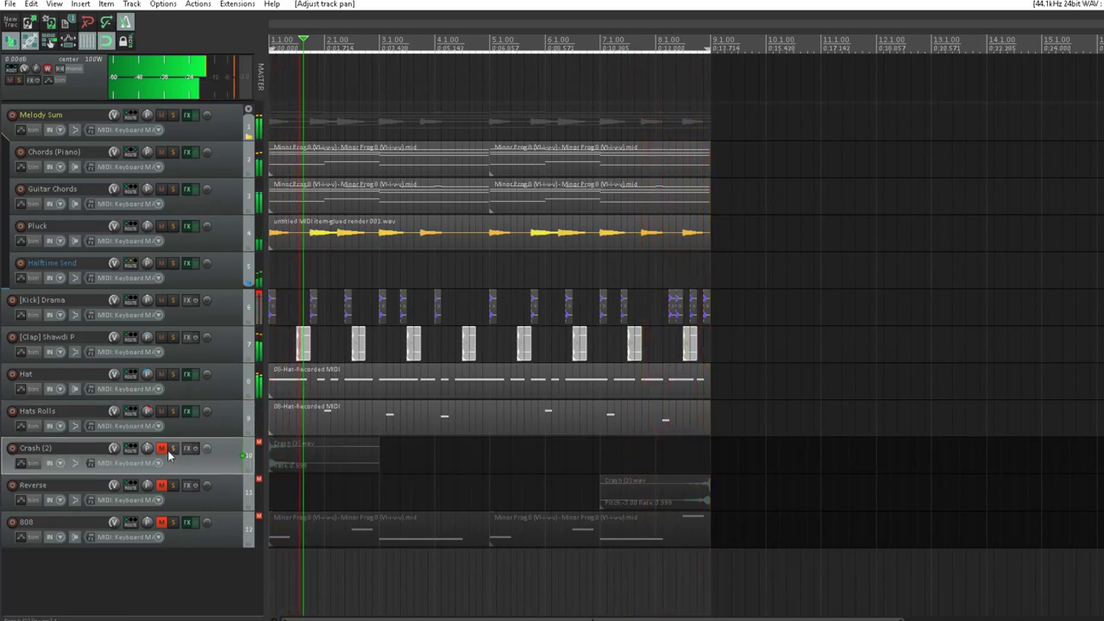
pyautogui.click(162, 449)
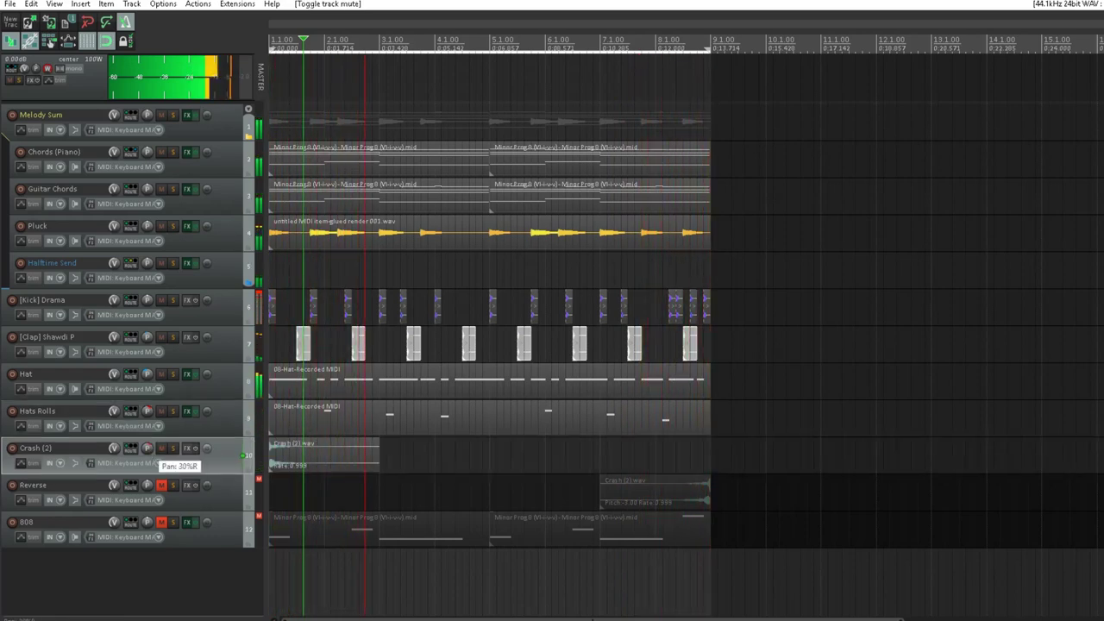
pyautogui.moveTo(146, 448); pyautogui.dragTo(150, 491)
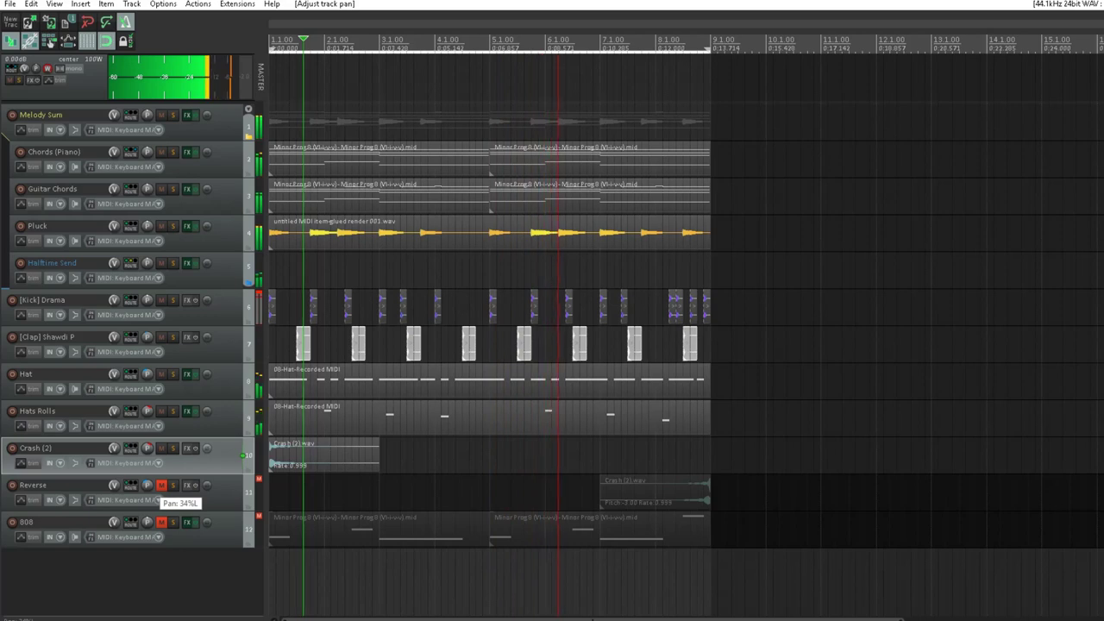
pyautogui.click(161, 485)
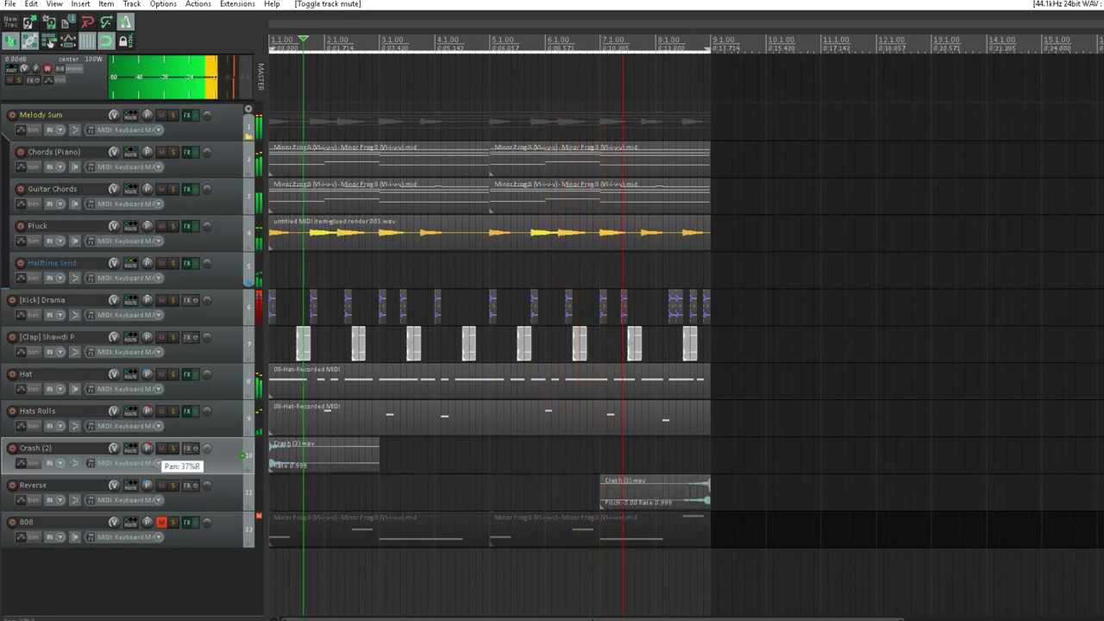
pyautogui.moveTo(147, 448); pyautogui.dragTo(250, 485)
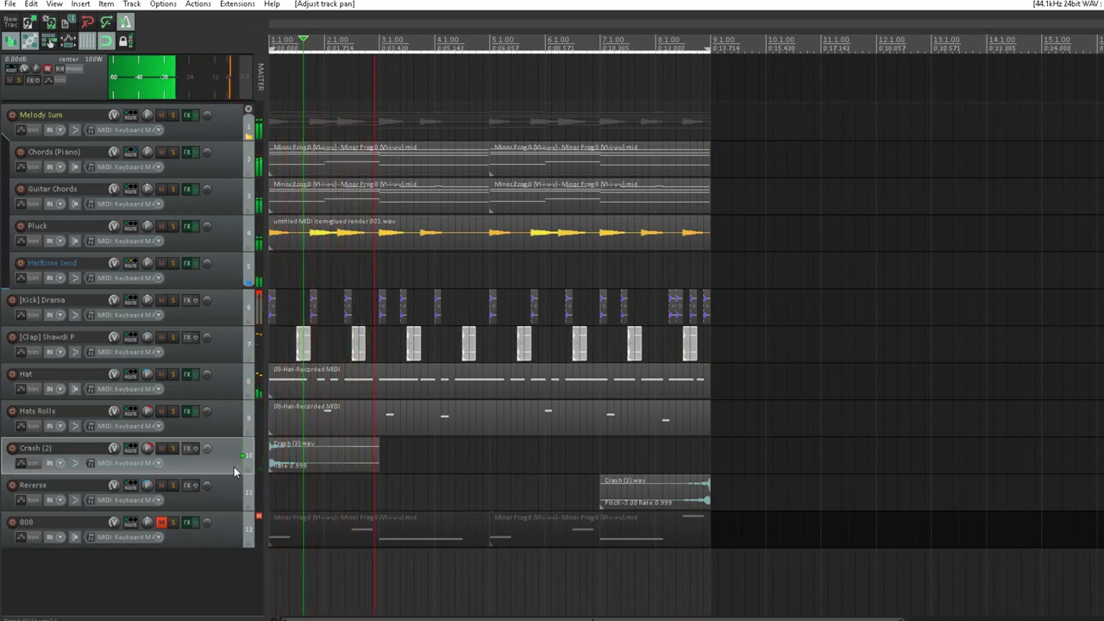
# Step: Lower the Crash (2) and Reverse tracks together to about -6.25 dB, and select the Hat and Hats Rolls tracks
pyautogui.keyDown('ctrl'); pyautogui.click(231, 496); pyautogui.keyUp('ctrl')
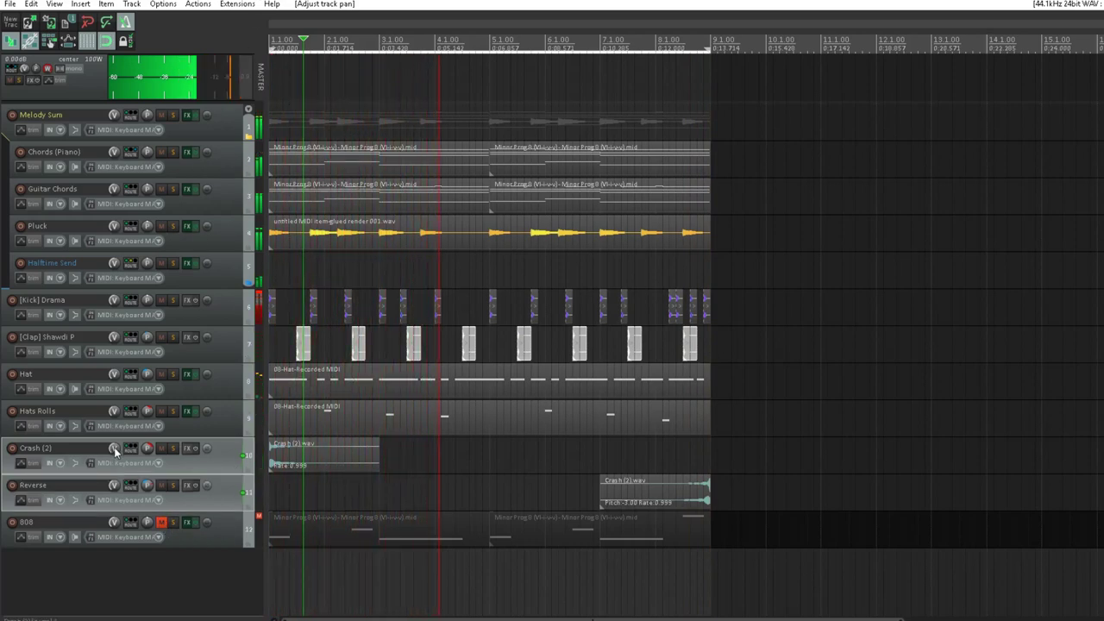
pyautogui.moveTo(115, 450); pyautogui.dragTo(115, 445)
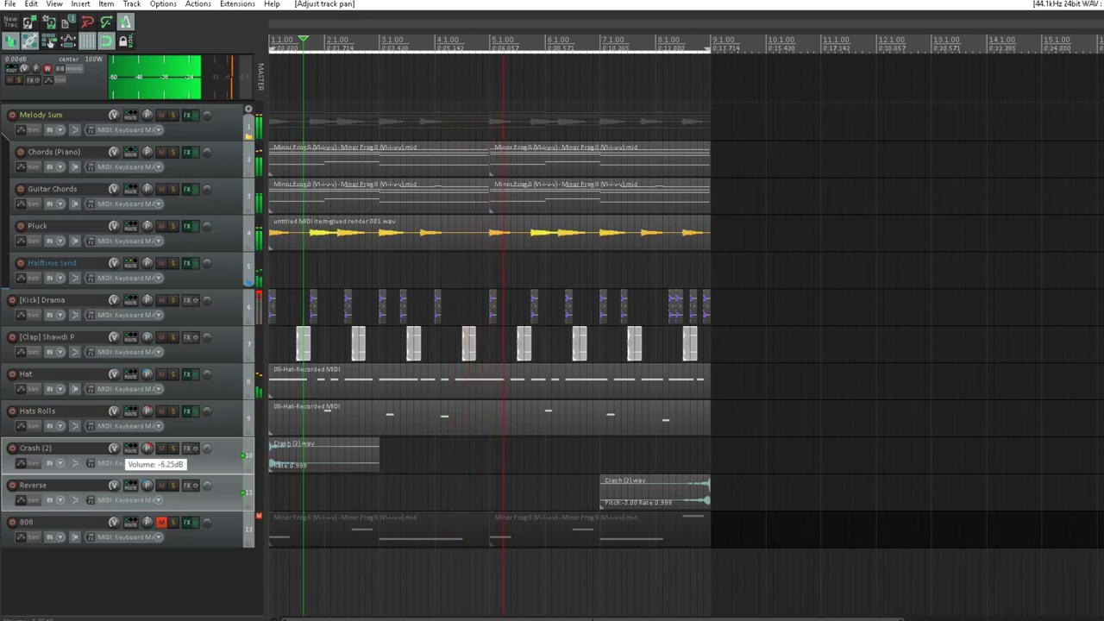
pyautogui.click(233, 413)
pyautogui.keyDown('ctrl'); pyautogui.click(155, 393); pyautogui.keyUp('ctrl')
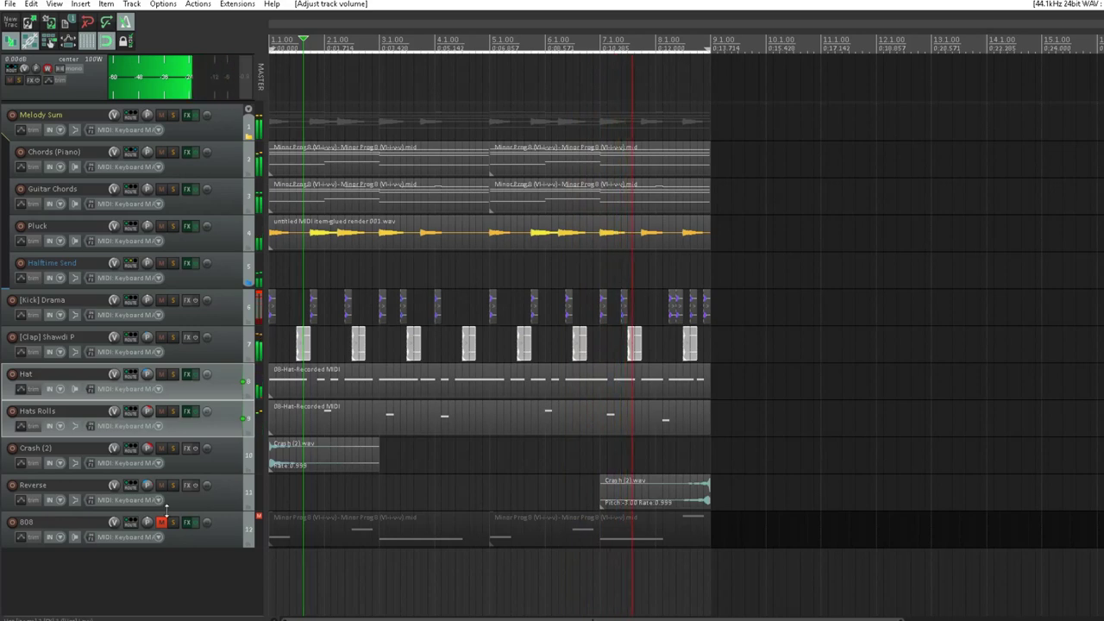
# Step: Unmute and solo the 808 track, and open its Urban Flame instrument with the window moved clear of the track controls
pyautogui.click(218, 529)
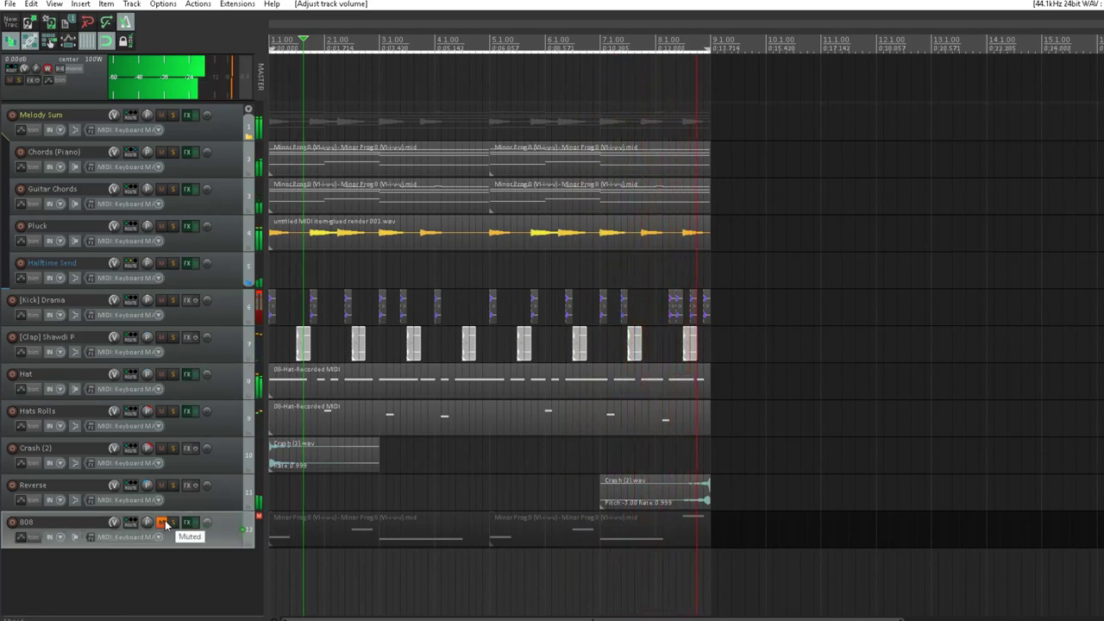
pyautogui.click(166, 526)
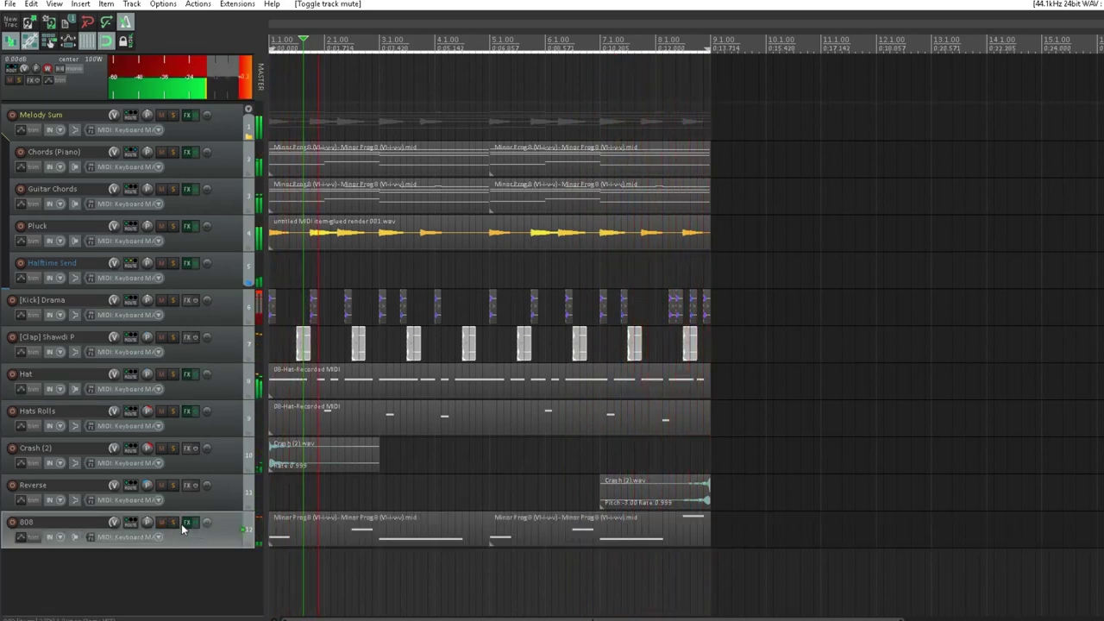
pyautogui.click(187, 523)
pyautogui.click(174, 523)
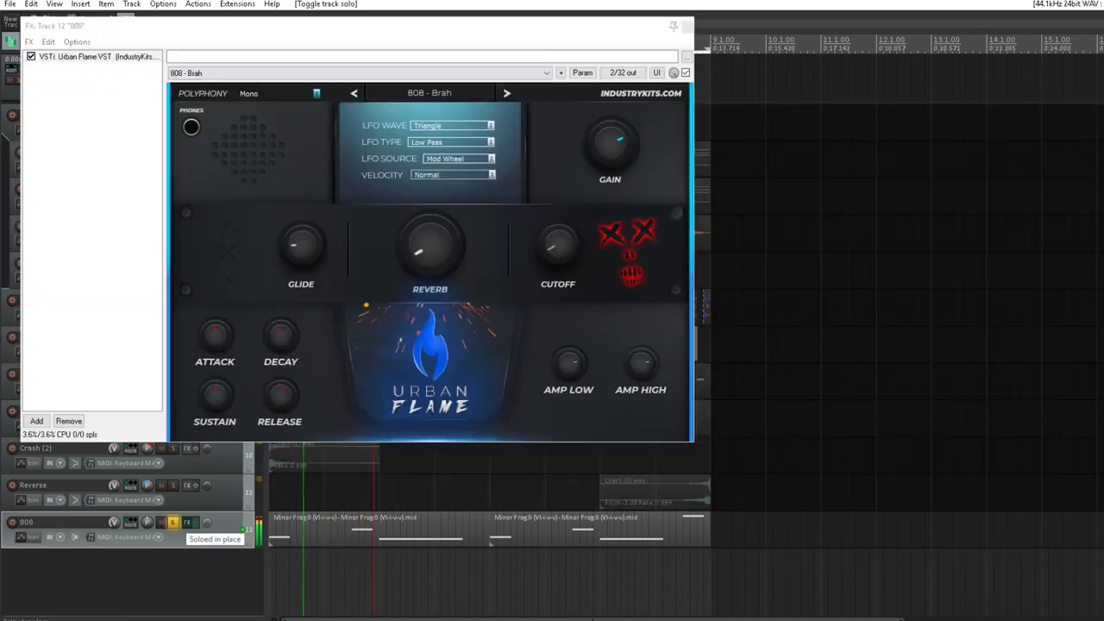
pyautogui.moveTo(323, 22); pyautogui.dragTo(654, 69)
# Step: Lower the Urban Flame gain on the 808 and set its LFO wave to Square
pyautogui.moveTo(934, 191); pyautogui.dragTo(940, 227)
pyautogui.click(820, 173)
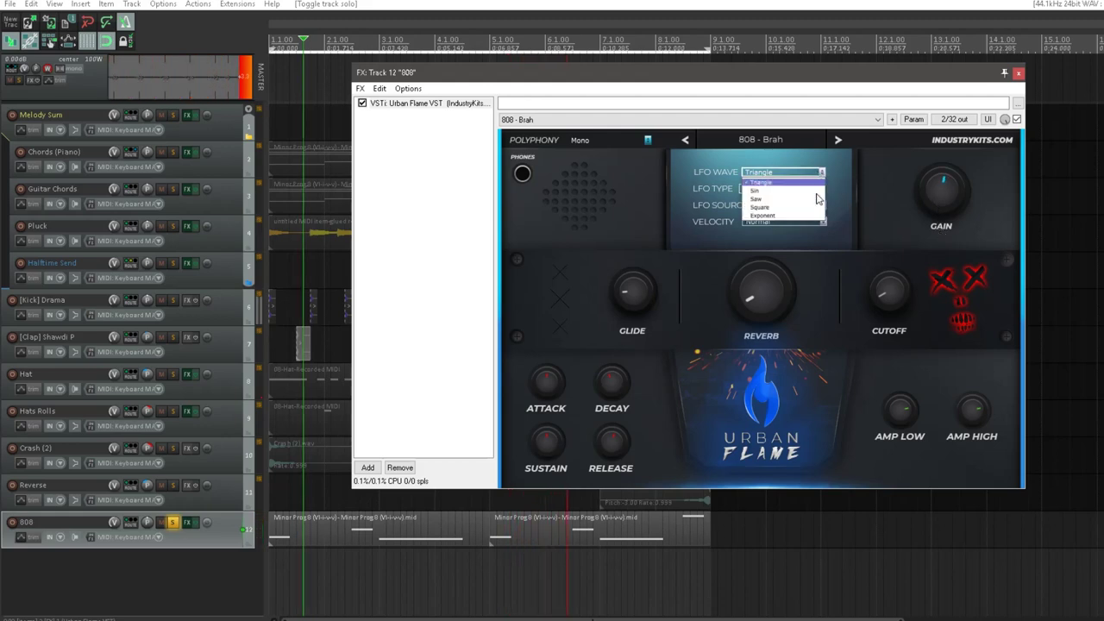
pyautogui.click(816, 205)
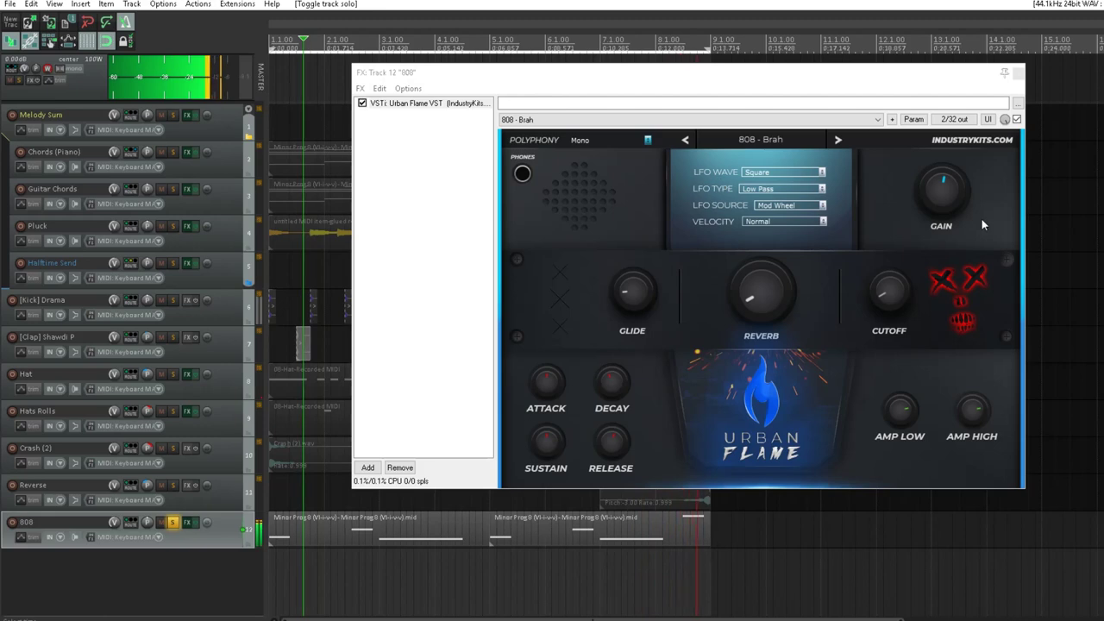
pyautogui.click(949, 207)
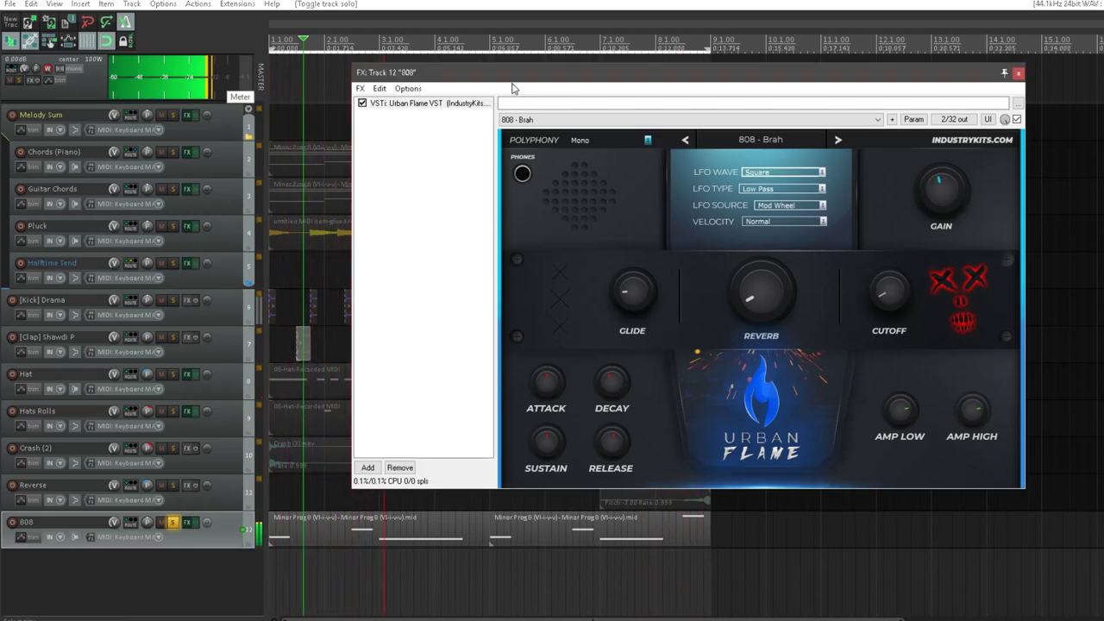
# Step: Add the RBass Mono (Waves) plugin to the 808 track's effects chain
pyautogui.click(403, 181)
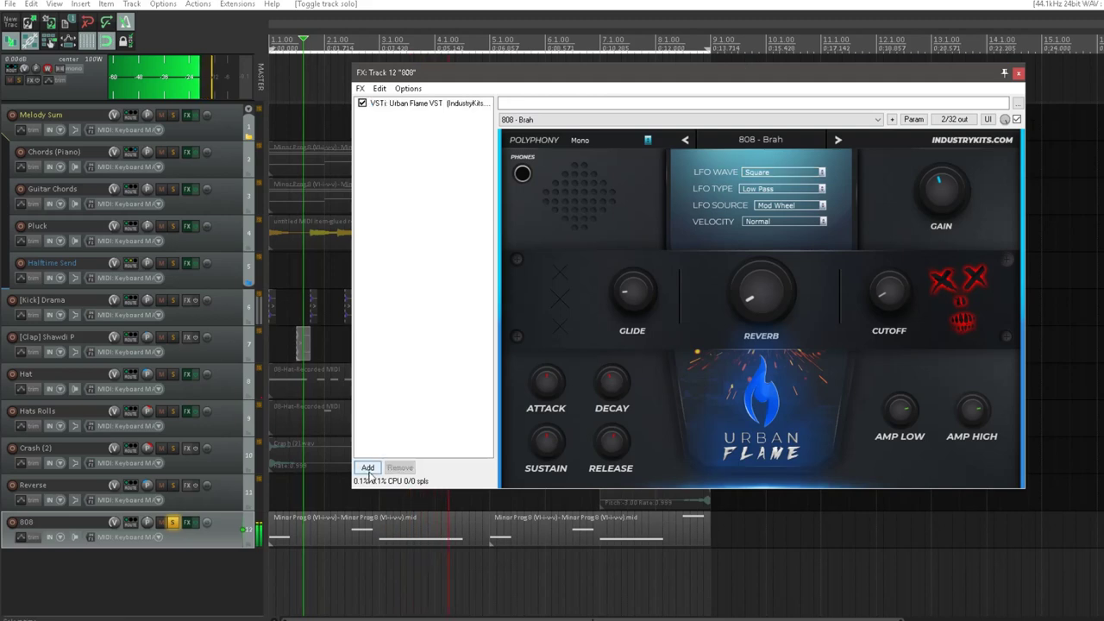
pyautogui.click(369, 469)
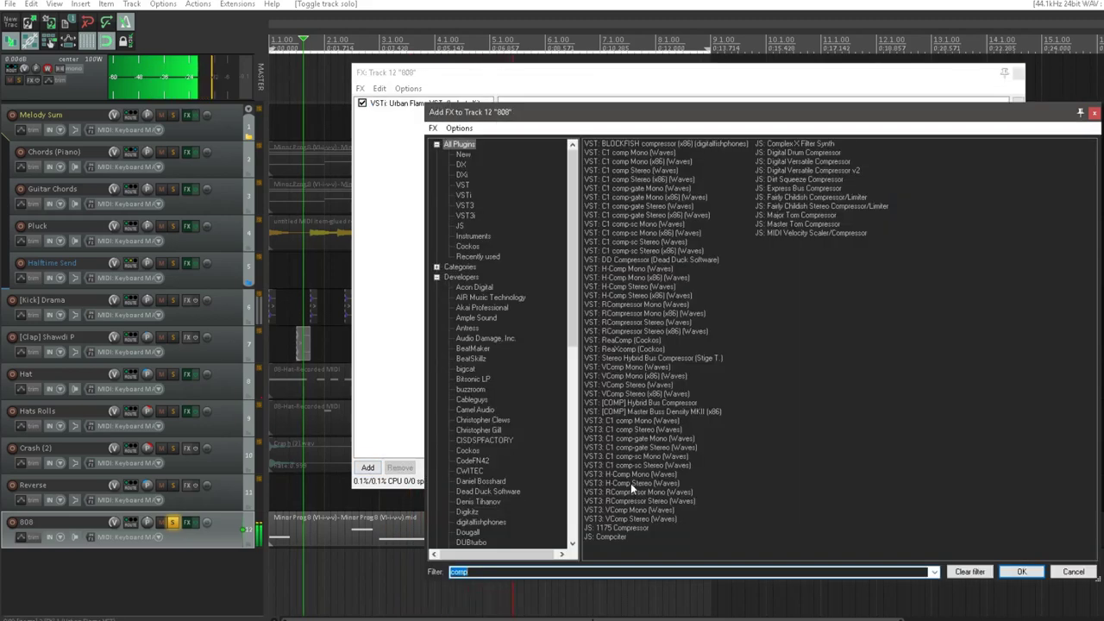
pyautogui.write('rbass')
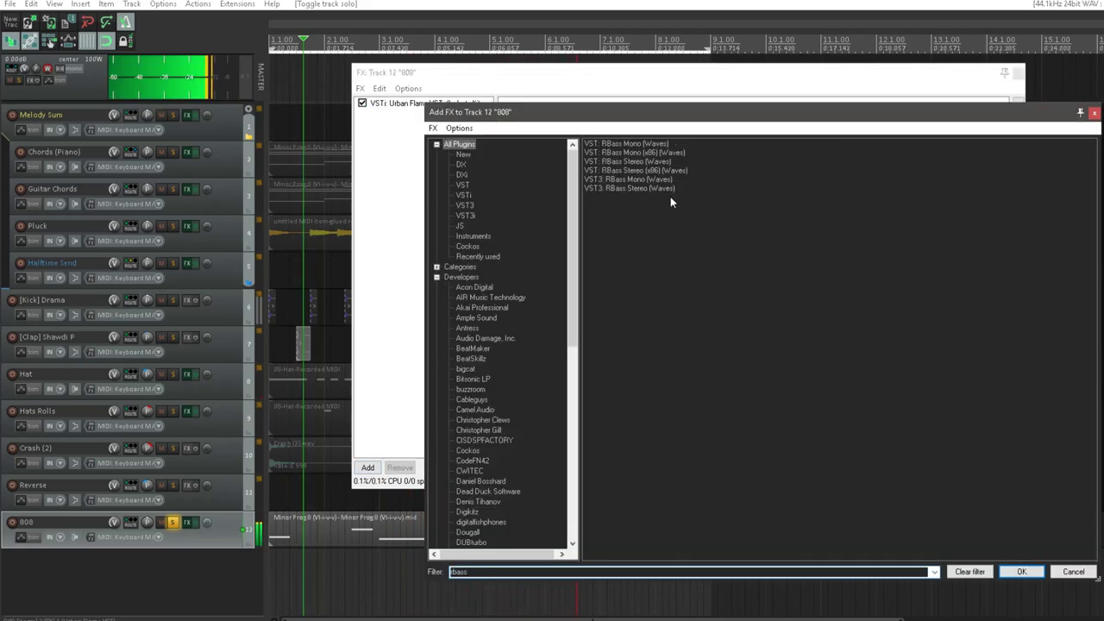
pyautogui.click(651, 152)
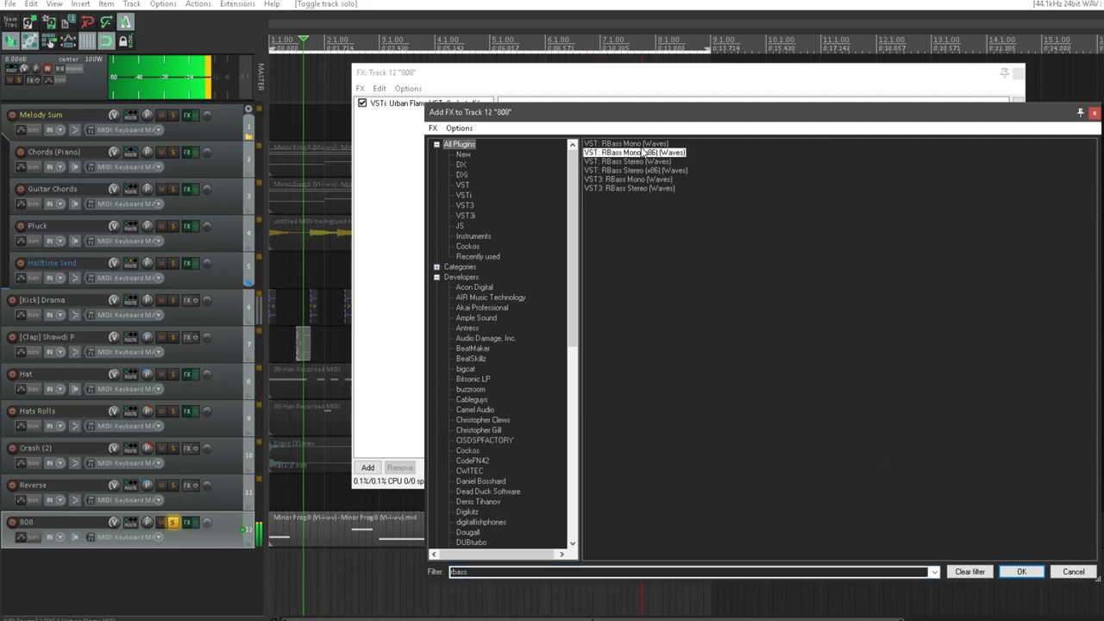
pyautogui.press('Up')
pyautogui.click(1022, 572)
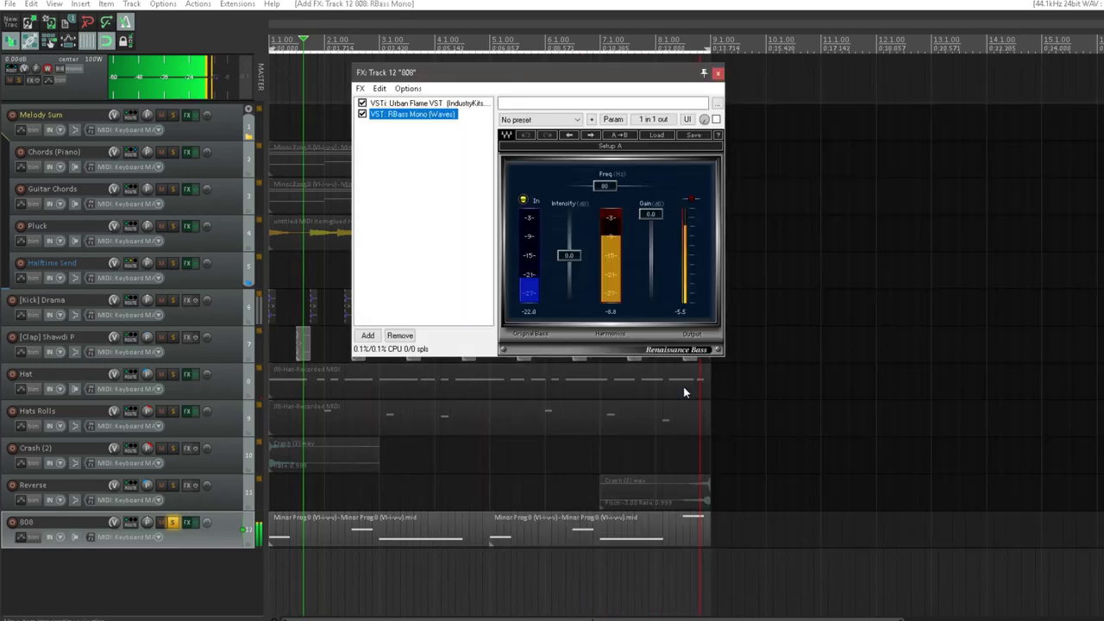
# Step: Load the Pensado Bass factory preset from the Dave Pensado group in Renaissance Bass
pyautogui.press('space')
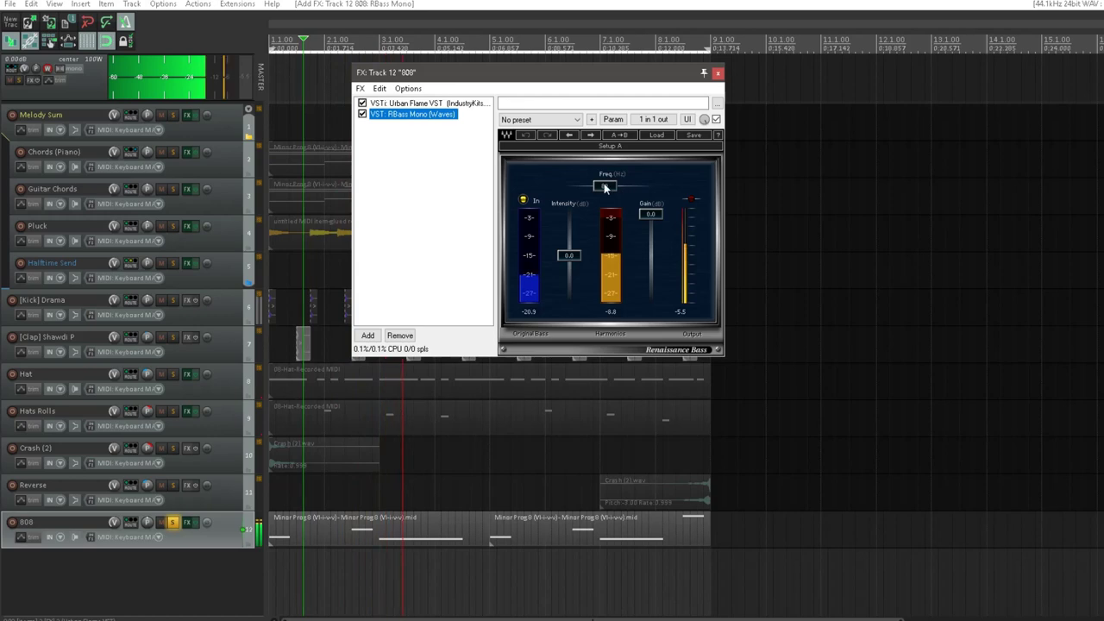
pyautogui.click(661, 135)
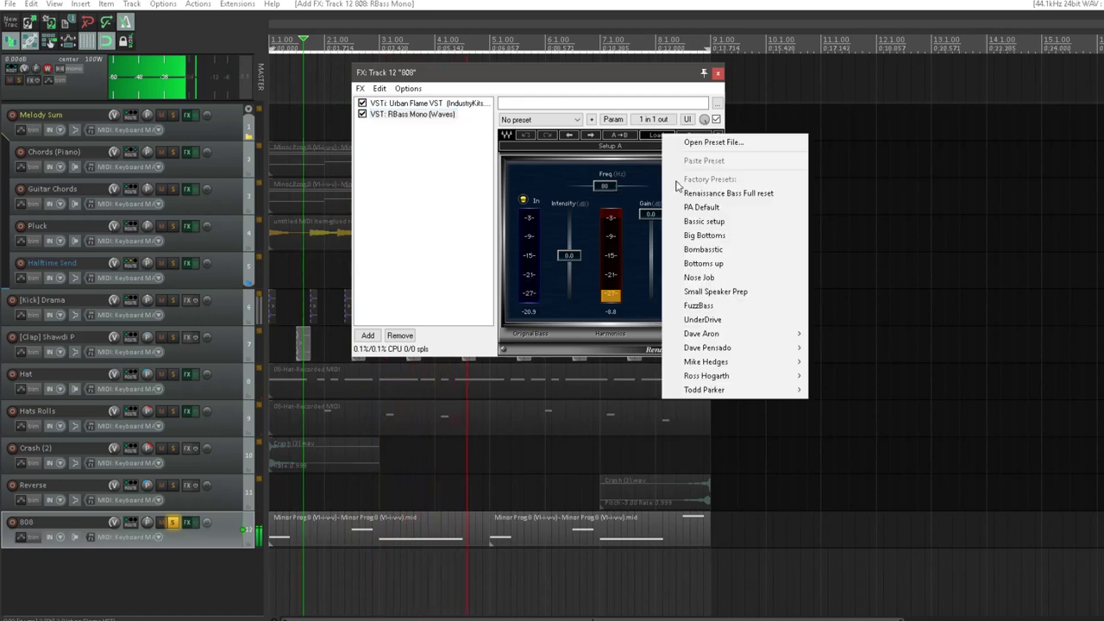
pyautogui.moveTo(734, 348)
pyautogui.click(828, 349)
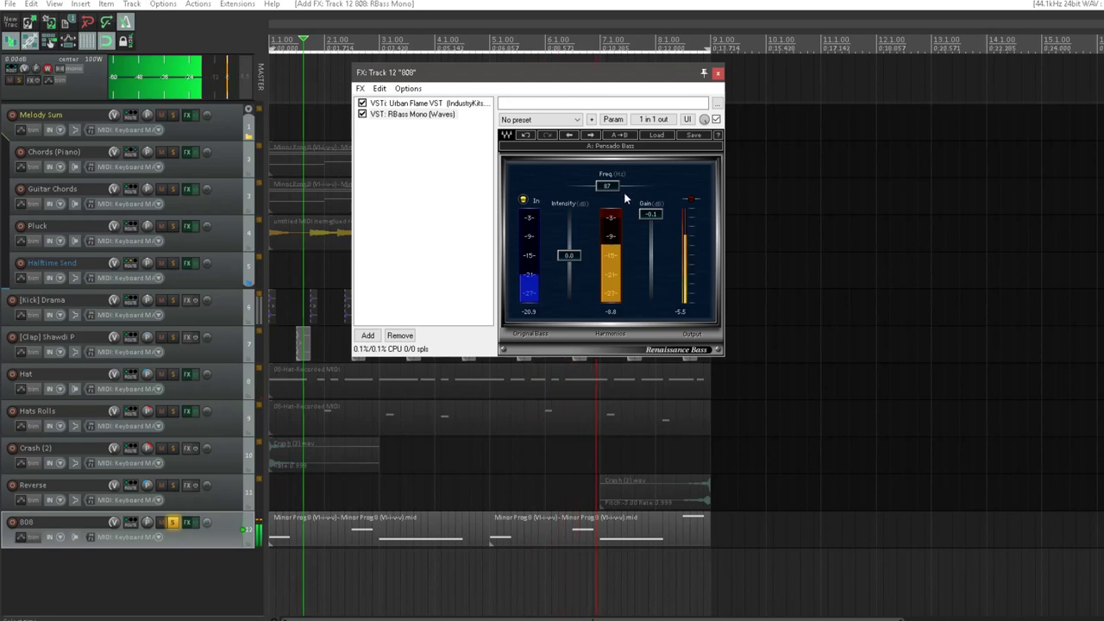
# Step: Bypass and re-enable RBass Mono during playback to compare the 808 with and without it
pyautogui.click(716, 120)
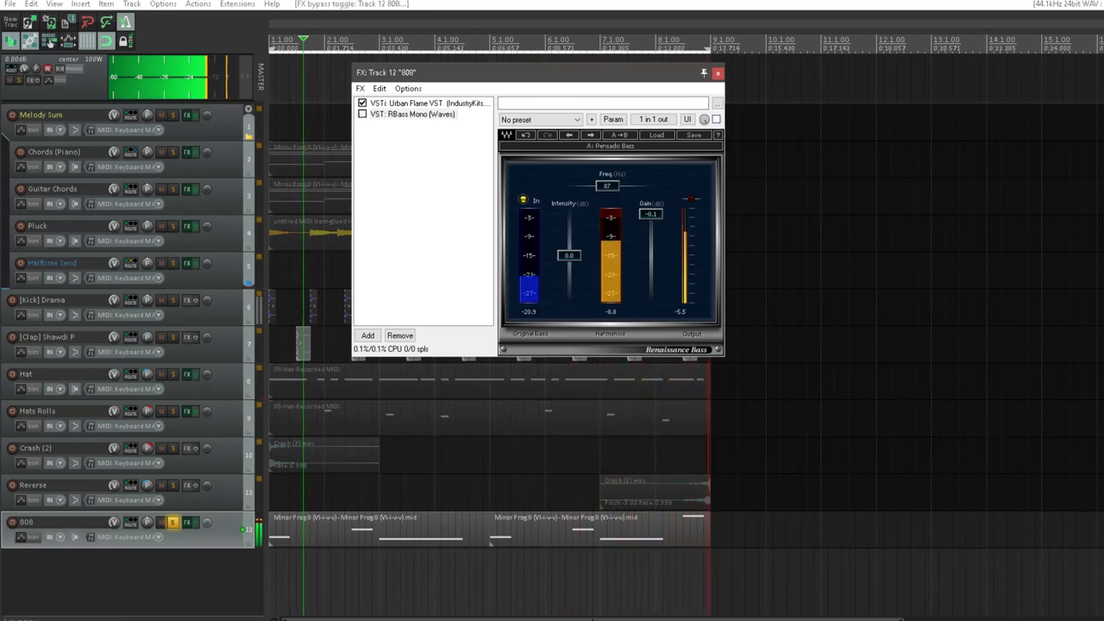
pyautogui.click(716, 120)
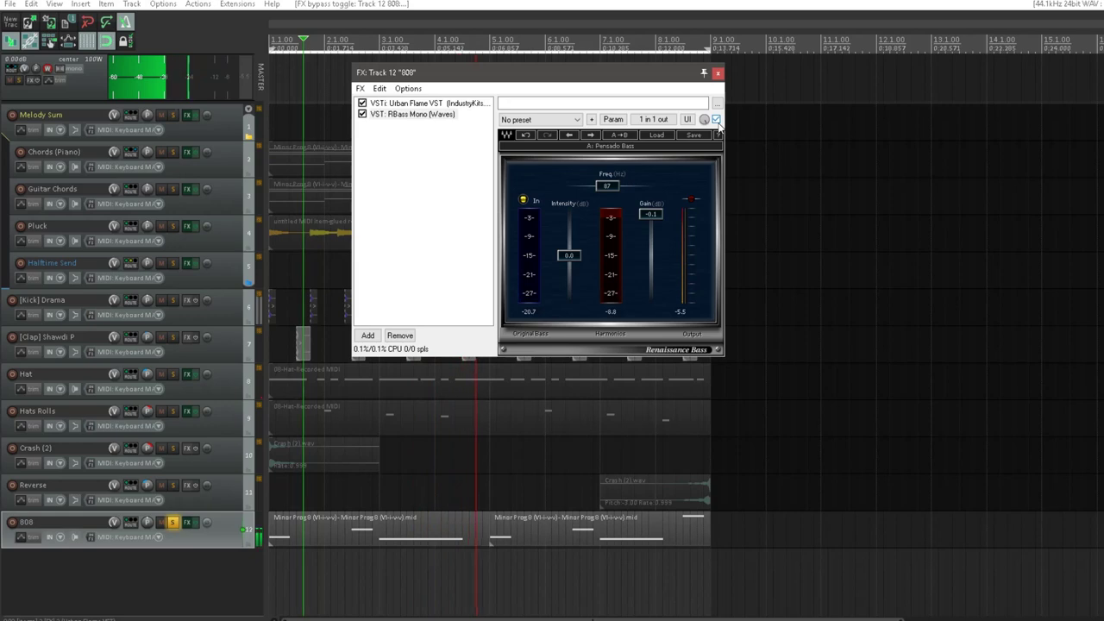
pyautogui.click(436, 163)
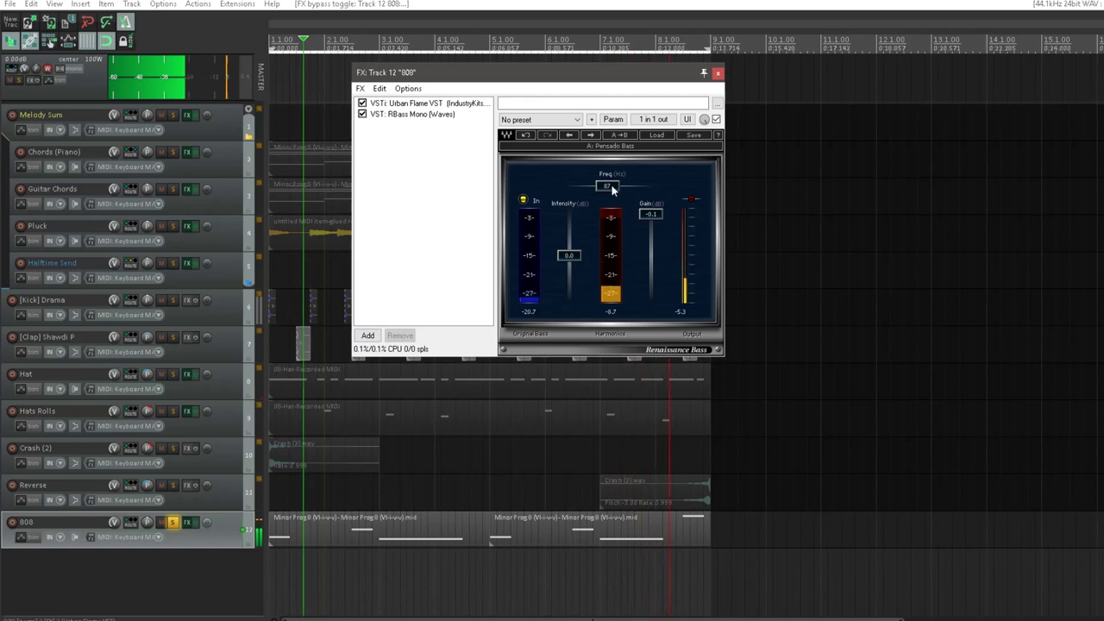
# Step: Add the TDR Nova equalizer to the 808 track's effects chain
pyautogui.click(368, 335)
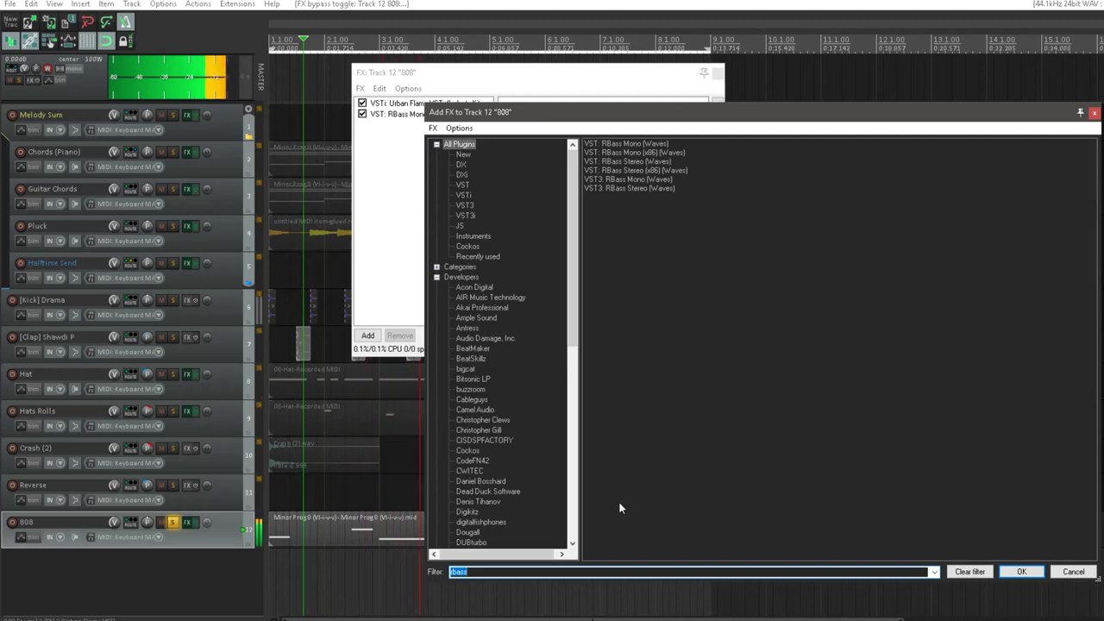
pyautogui.write('eq')
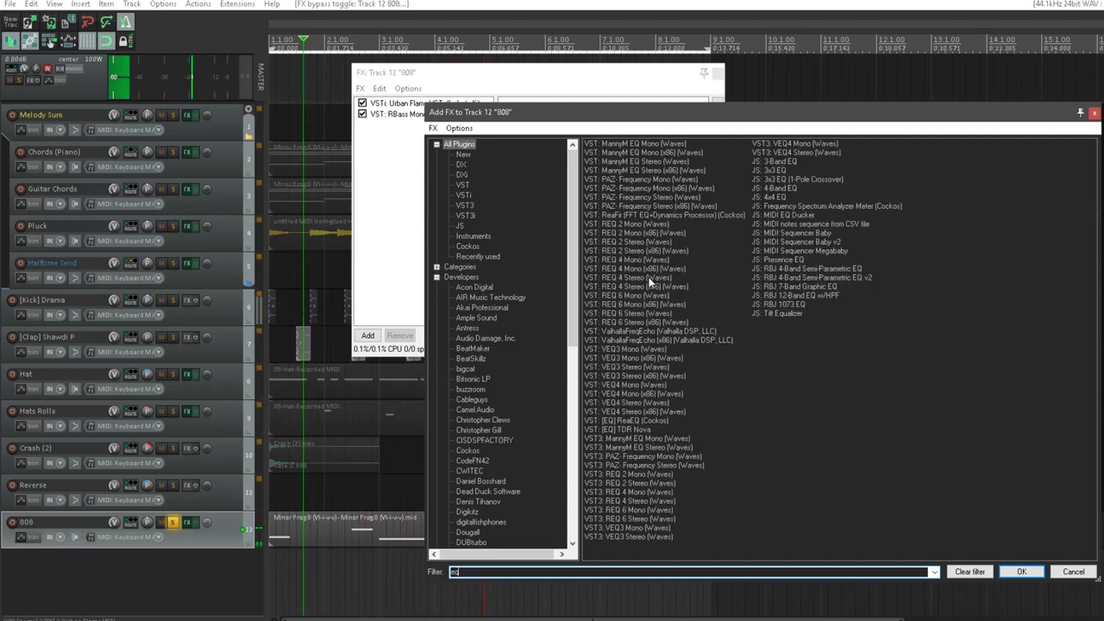
pyautogui.click(643, 429)
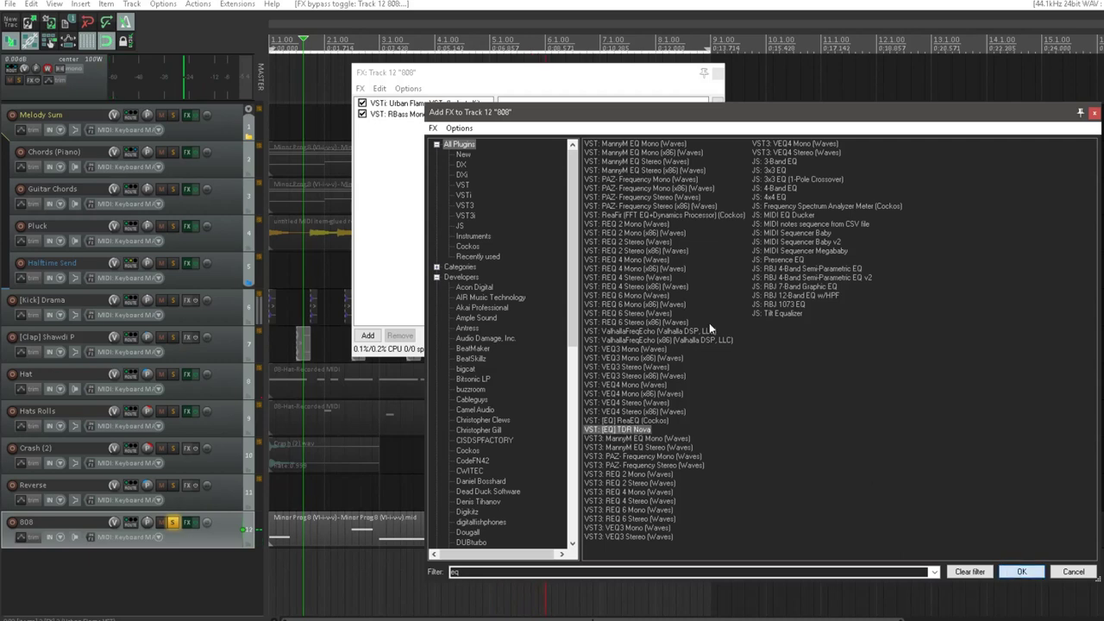
pyautogui.press('Return')
# Step: Set TDR Nova's analyzer to show the input signal and load the 808 EQ Starting preset
pyautogui.click(906, 137)
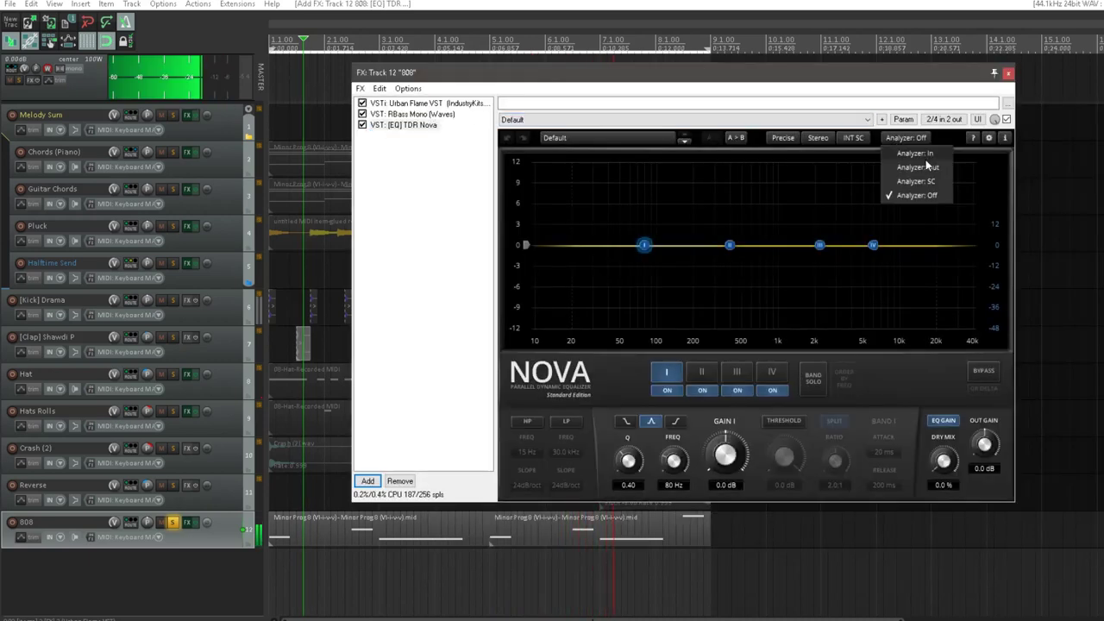
pyautogui.click(916, 153)
pyautogui.click(719, 119)
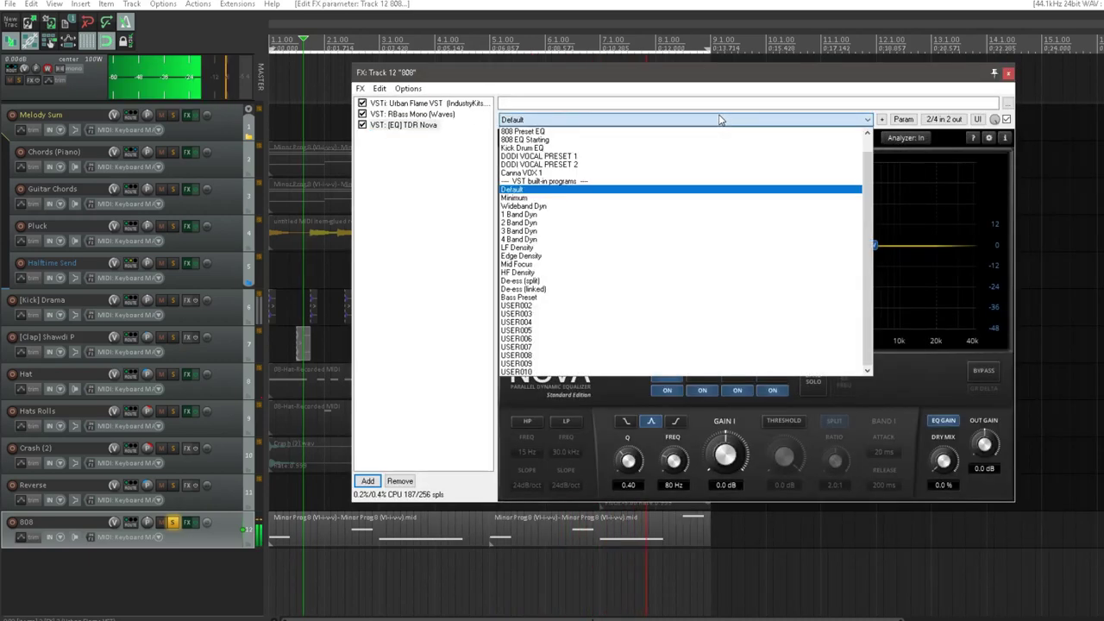
pyautogui.click(543, 139)
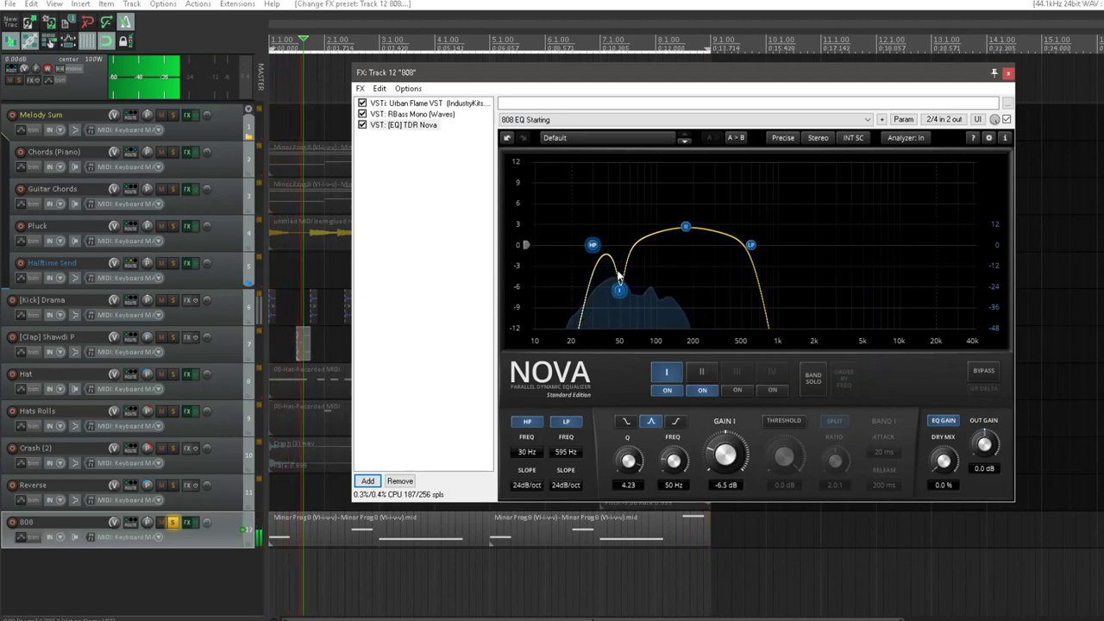
# Step: Set the high-pass filter frequency in TDR Nova to 20 Hz
pyautogui.doubleClick(533, 453)
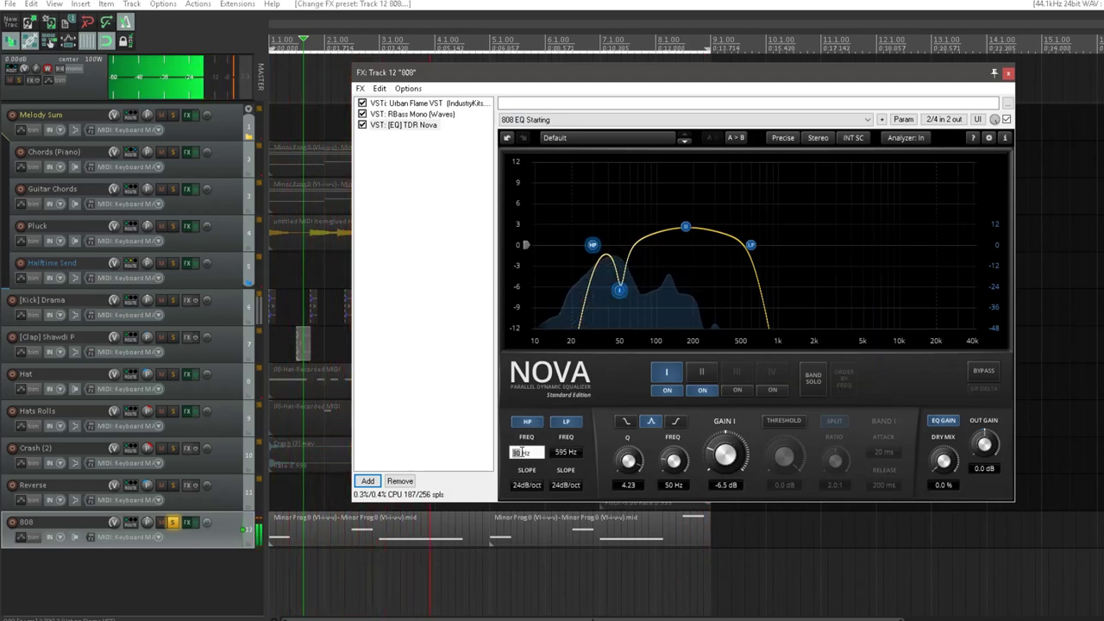
pyautogui.write('20')
pyautogui.press('Return')
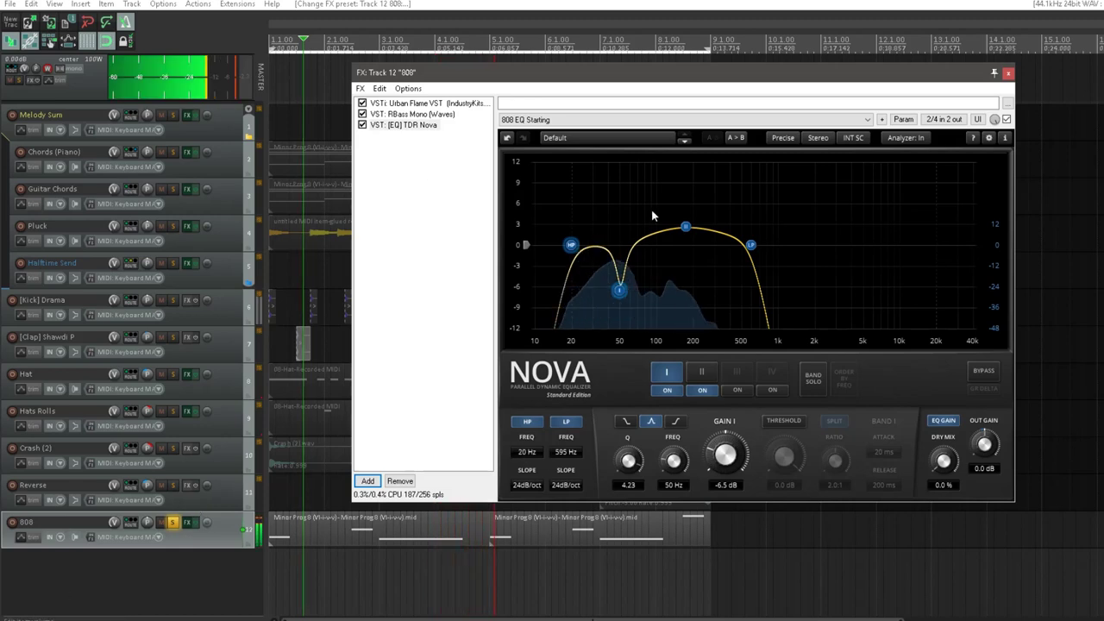
# Step: Reduce the boost of EQ band II and move the low-pass filter up to about 678 Hz
pyautogui.moveTo(686, 227); pyautogui.dragTo(688, 236)
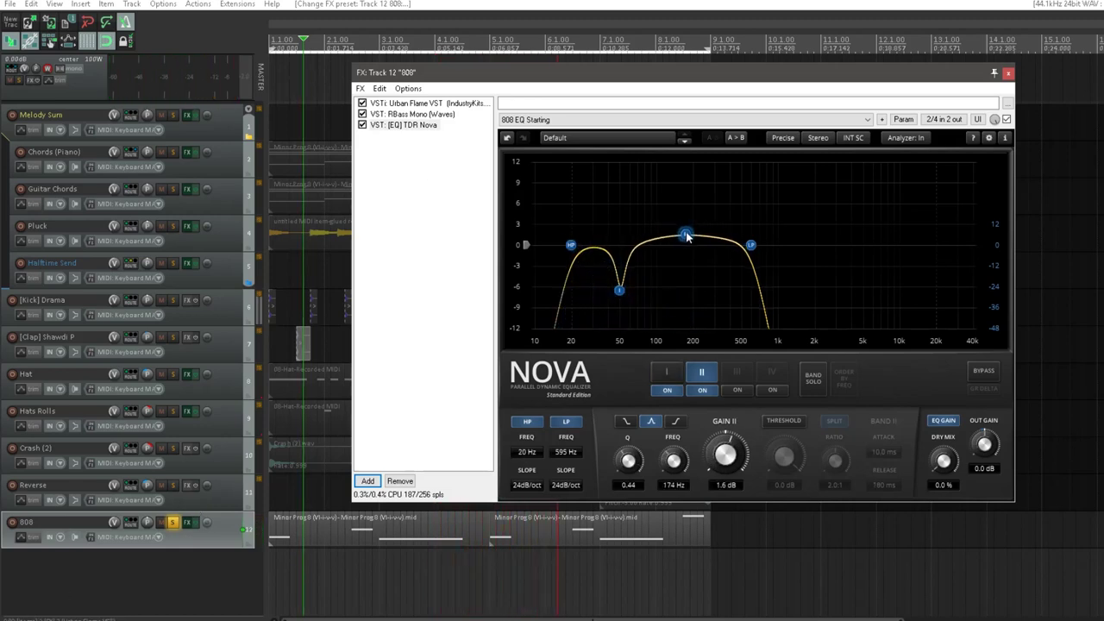
pyautogui.click(752, 246)
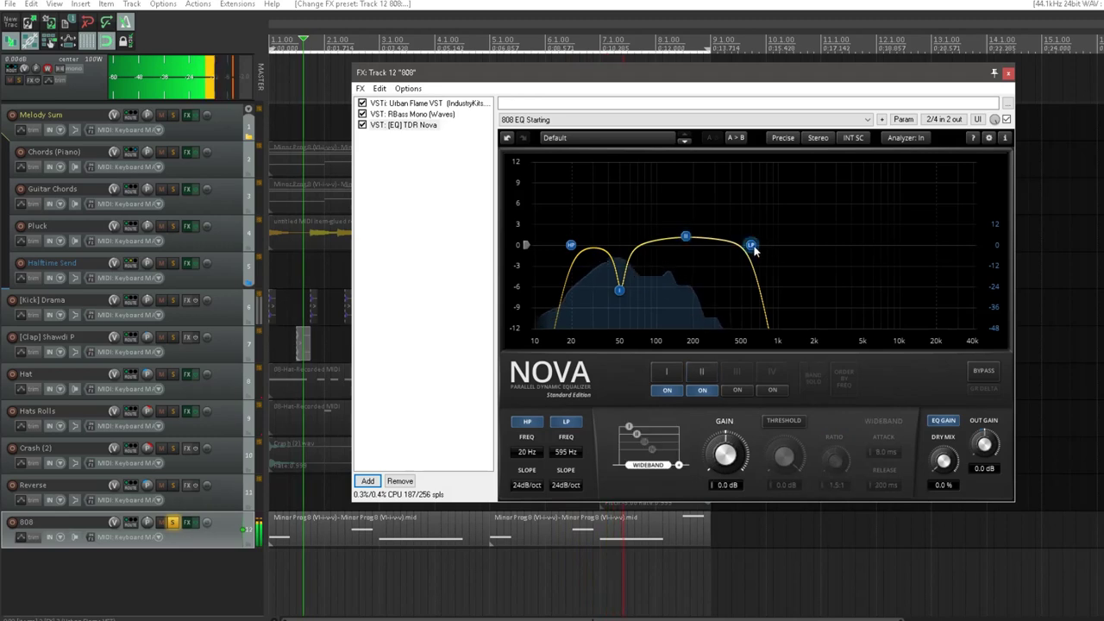
pyautogui.moveTo(753, 248); pyautogui.dragTo(757, 245)
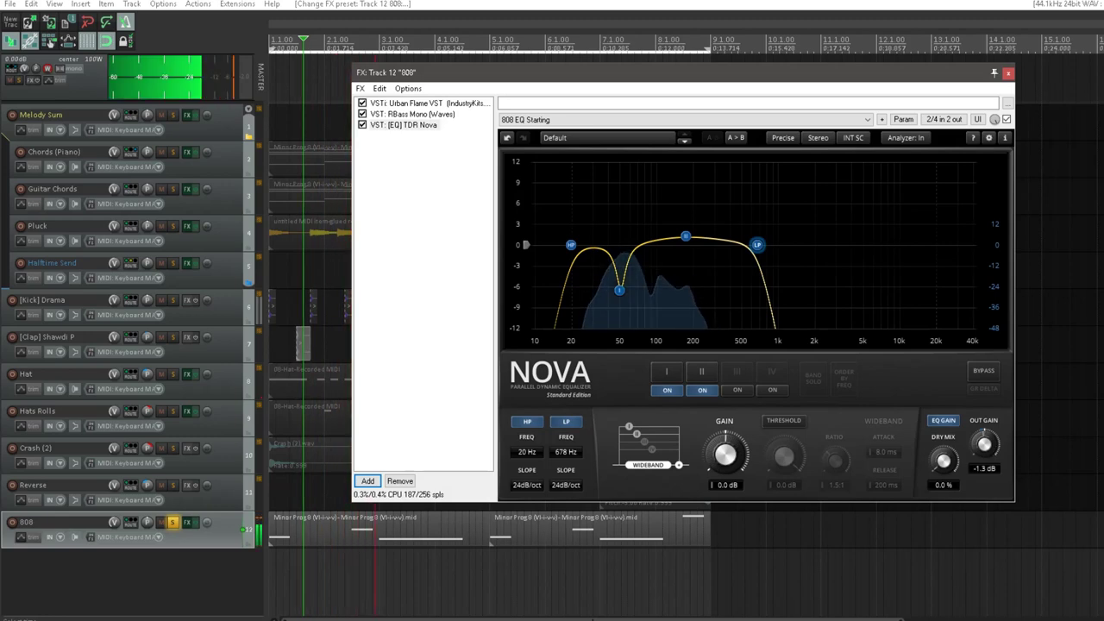
# Step: Lower TDR Nova's output gain to -3.5 dB and close the 808's effects window
pyautogui.moveTo(985, 444); pyautogui.dragTo(984, 458)
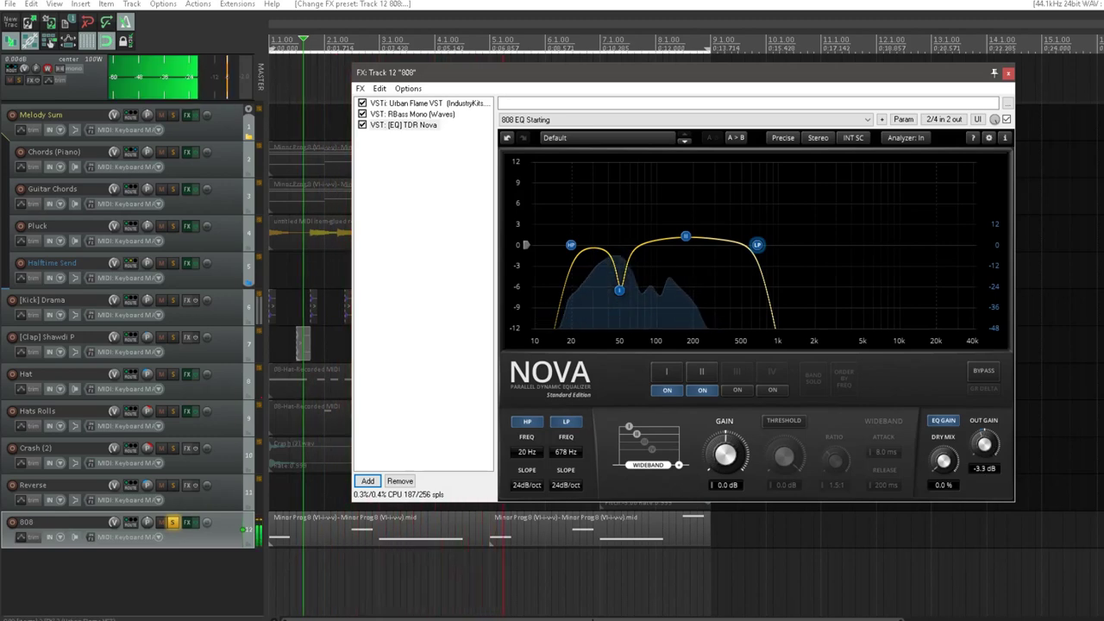
pyautogui.moveTo(985, 458); pyautogui.dragTo(984, 459)
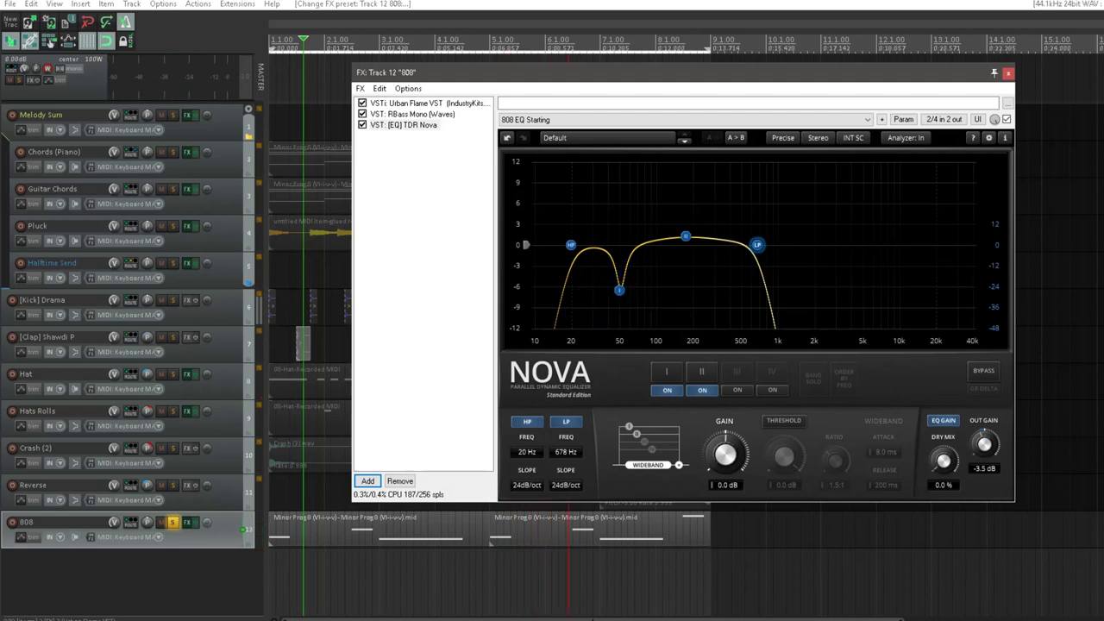
pyautogui.press('Escape')
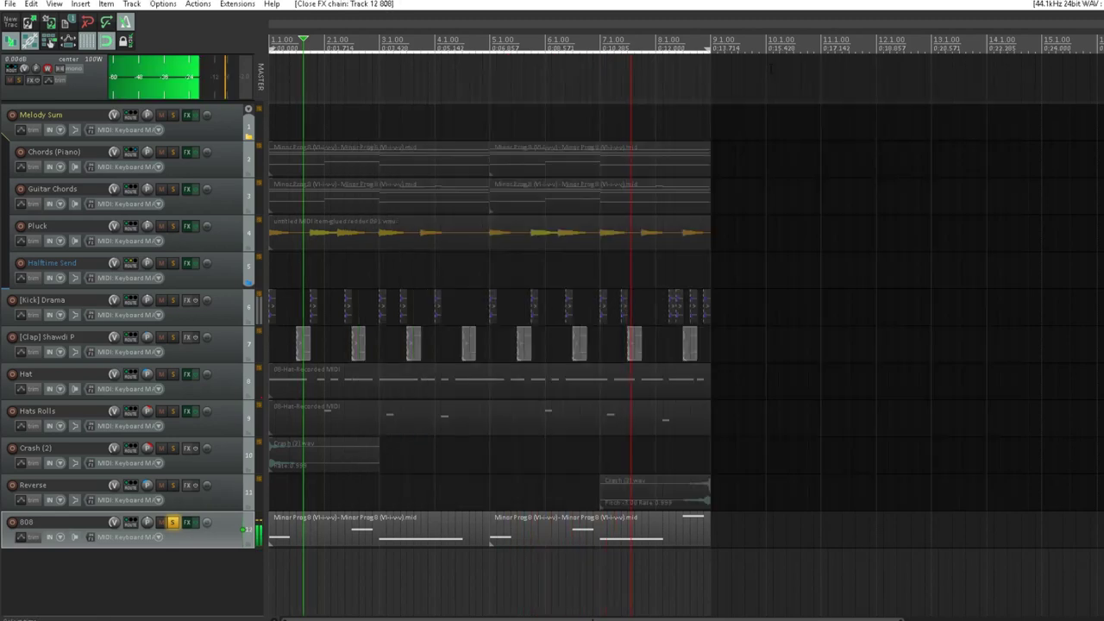
# Step: Unsolo the 808 track and lower its volume slightly against the full mix
pyautogui.hotkey('ctrl', 'z')
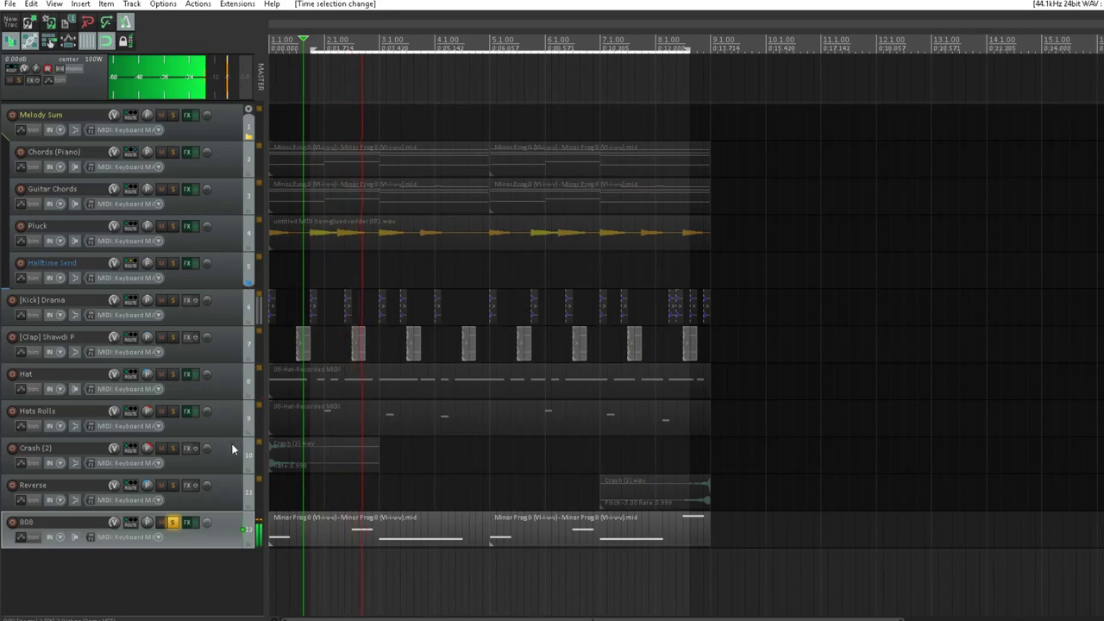
pyautogui.click(173, 522)
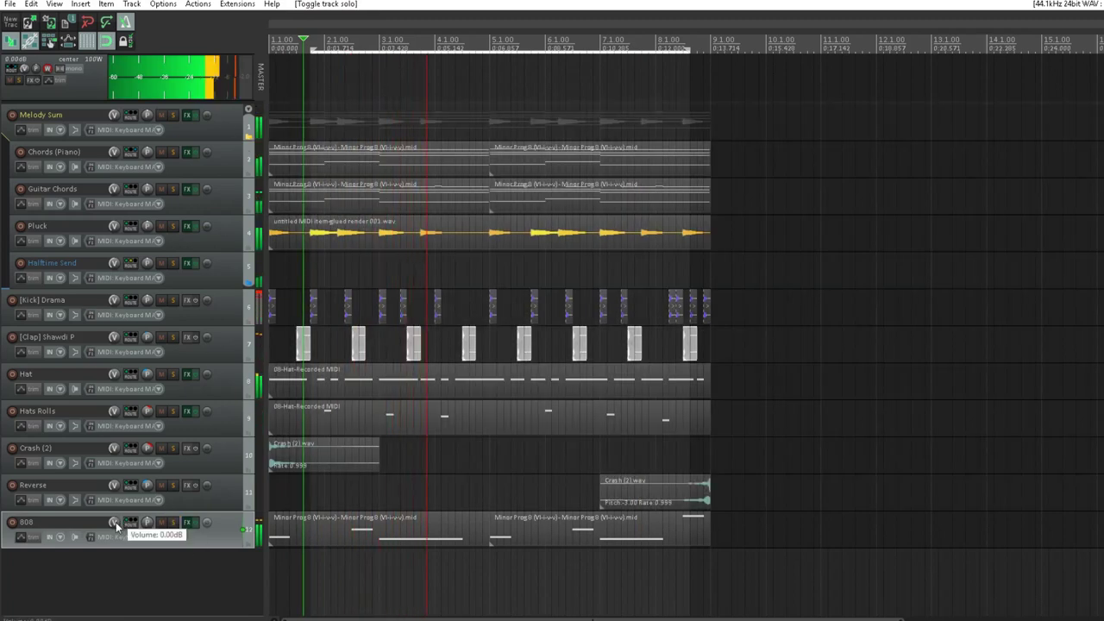
pyautogui.moveTo(116, 525); pyautogui.dragTo(116, 534)
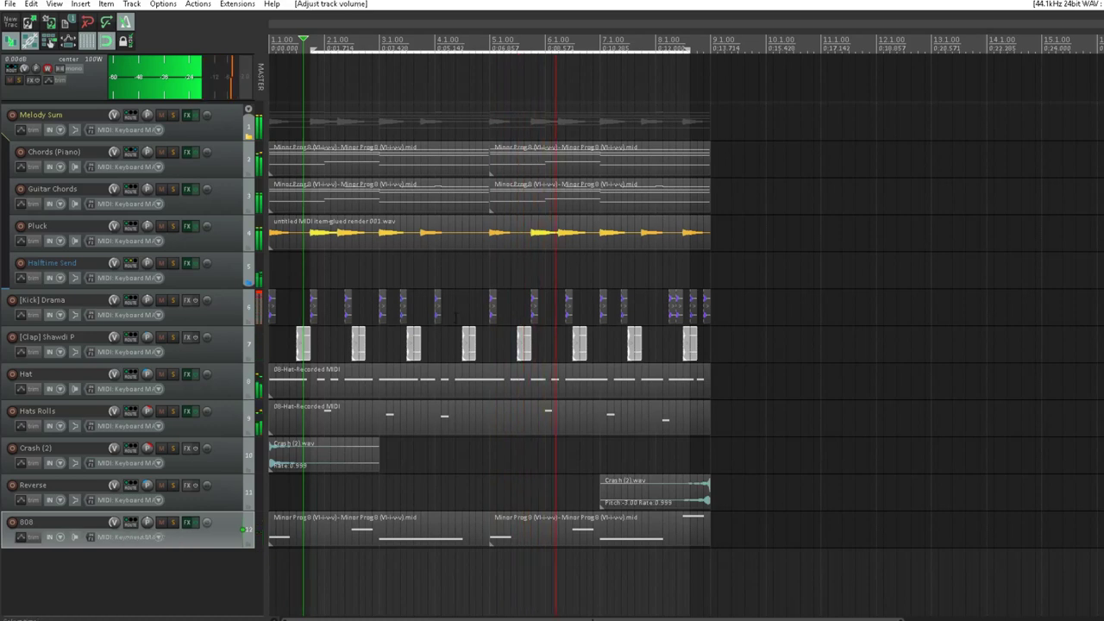
pyautogui.click(78, 86)
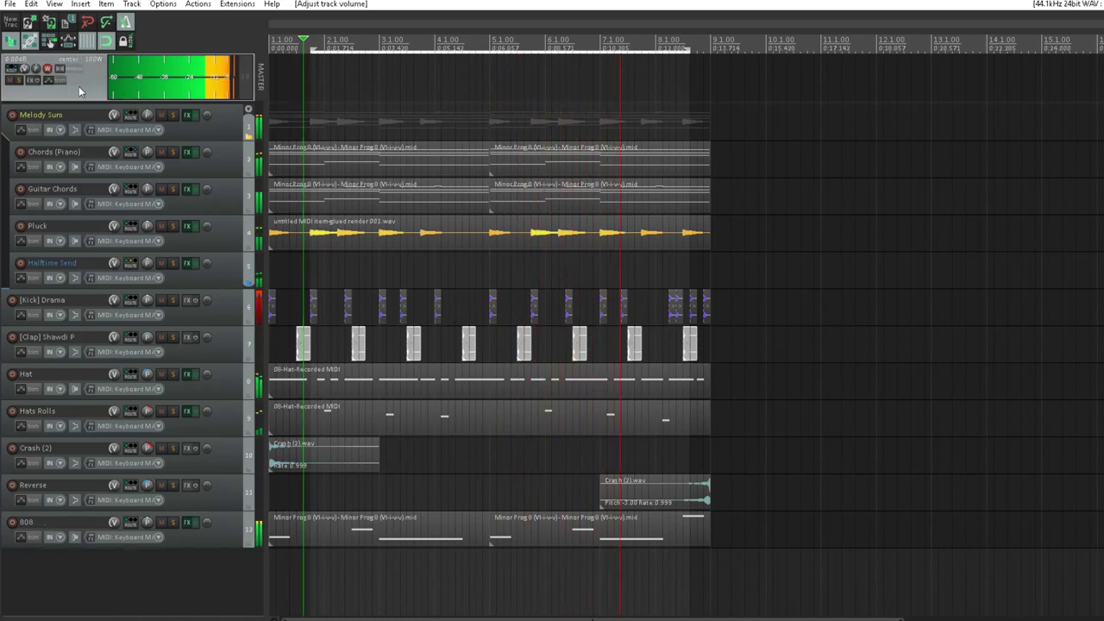
pyautogui.click(31, 80)
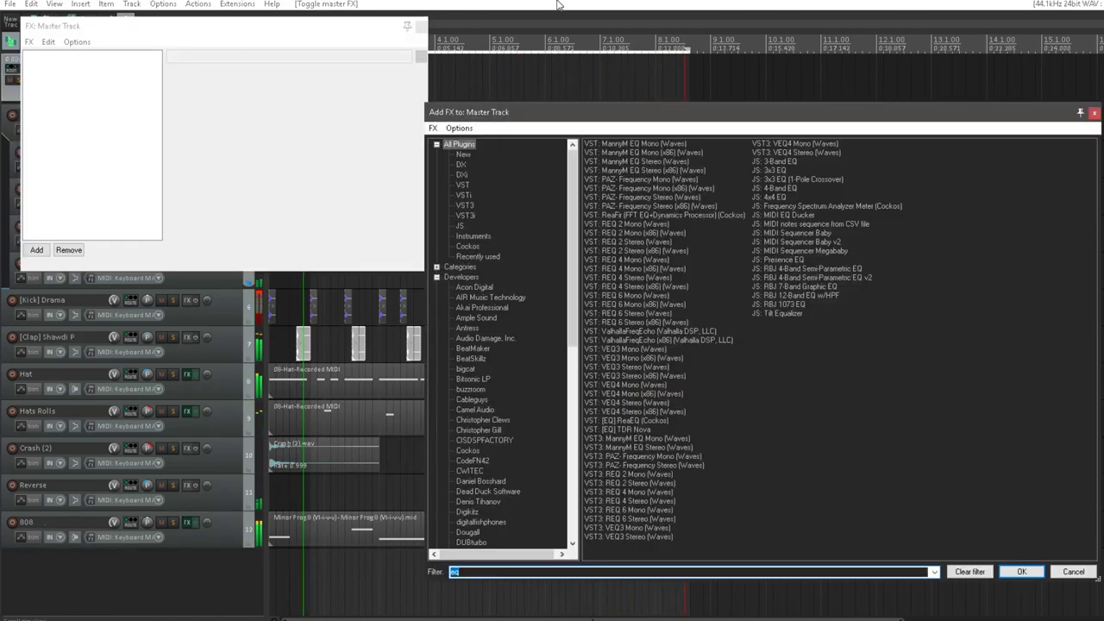
pyautogui.click(421, 27)
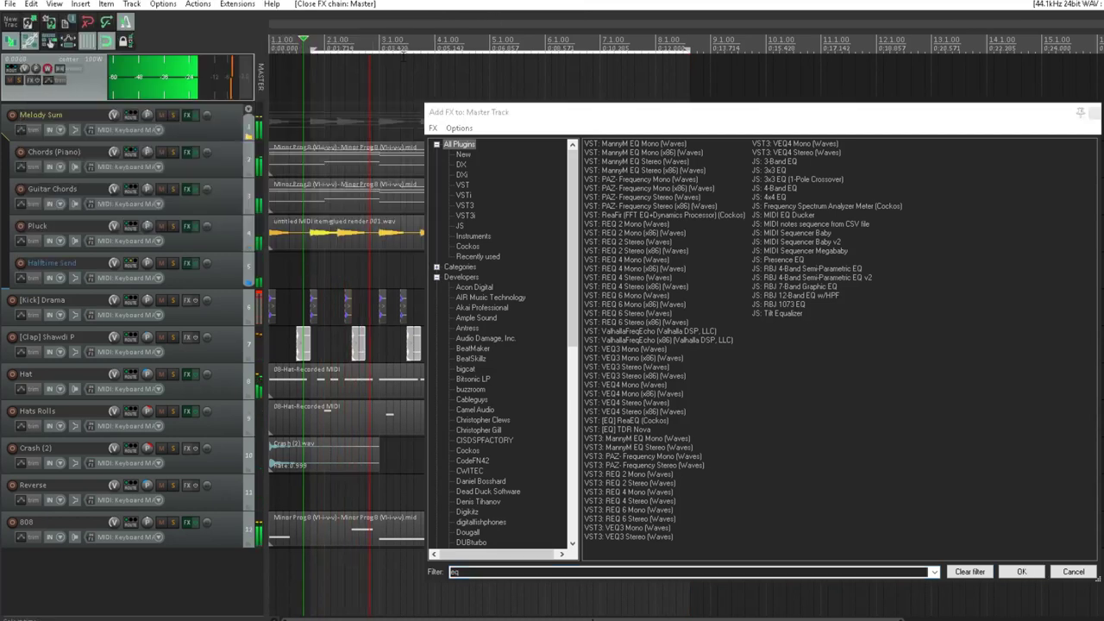
pyautogui.press('Home')
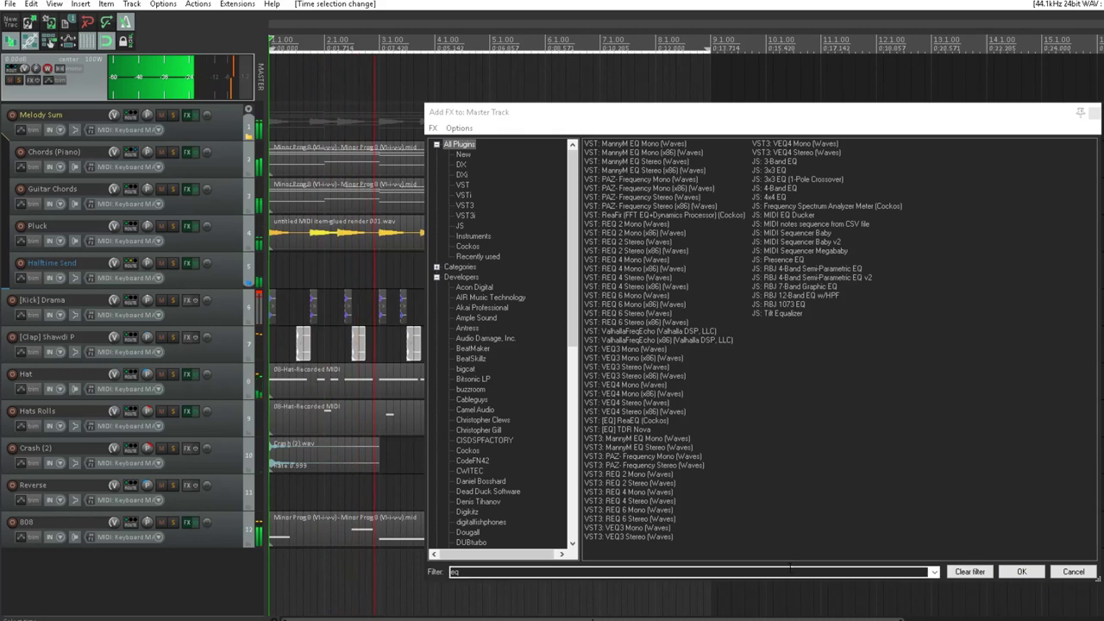
pyautogui.click(1072, 572)
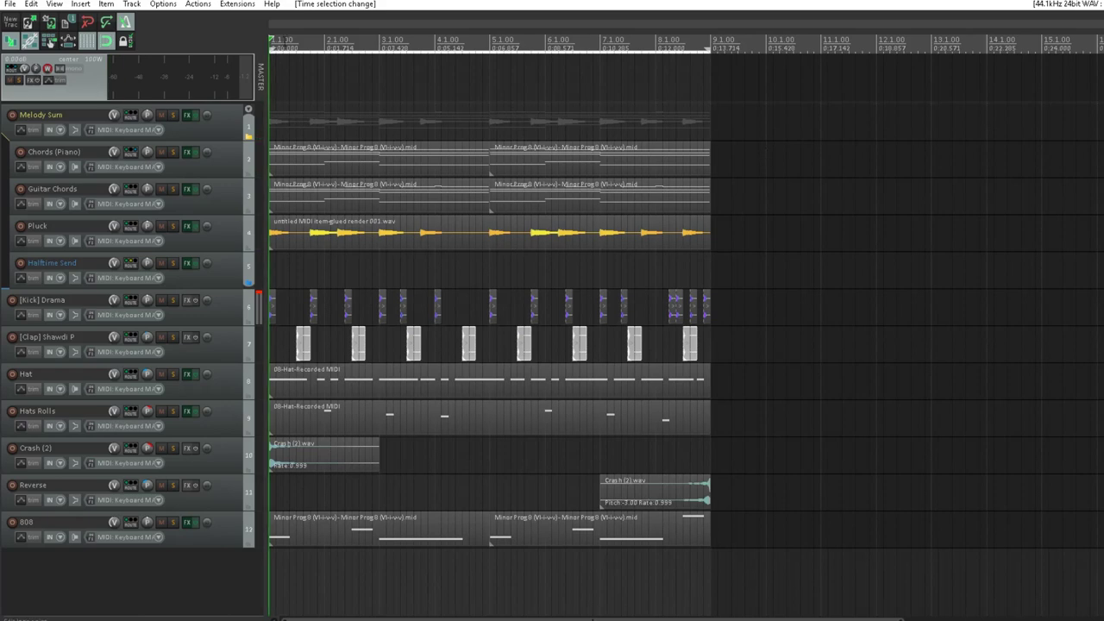
# Step: Add the J37 Stereo (Waves) plugin to the master track's effects chain
pyautogui.click(41, 81)
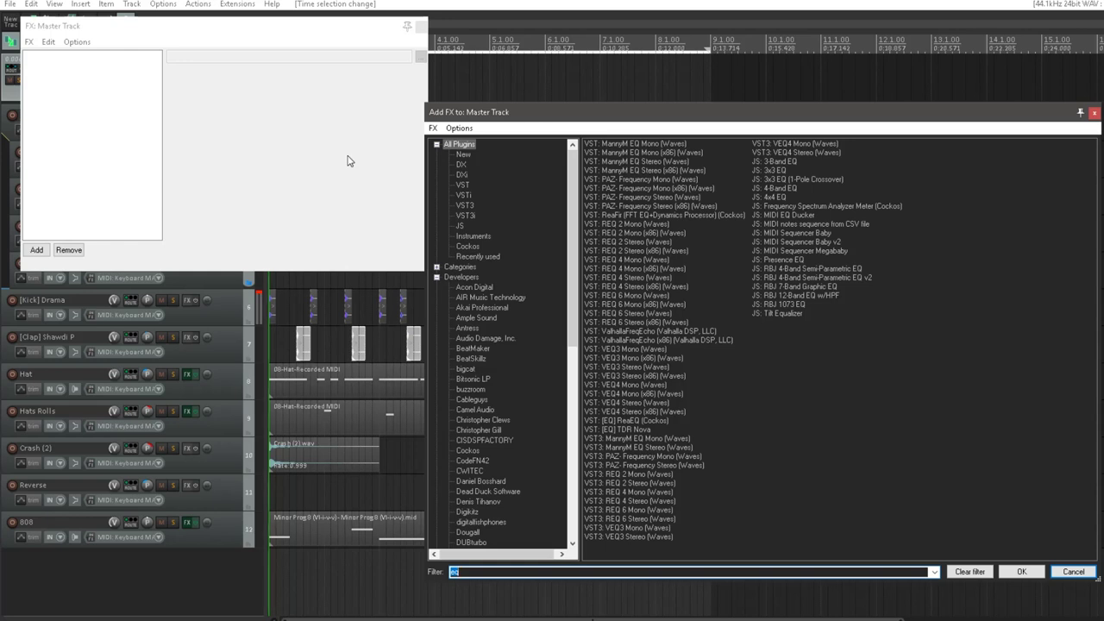
pyautogui.write('J37')
pyautogui.click(654, 163)
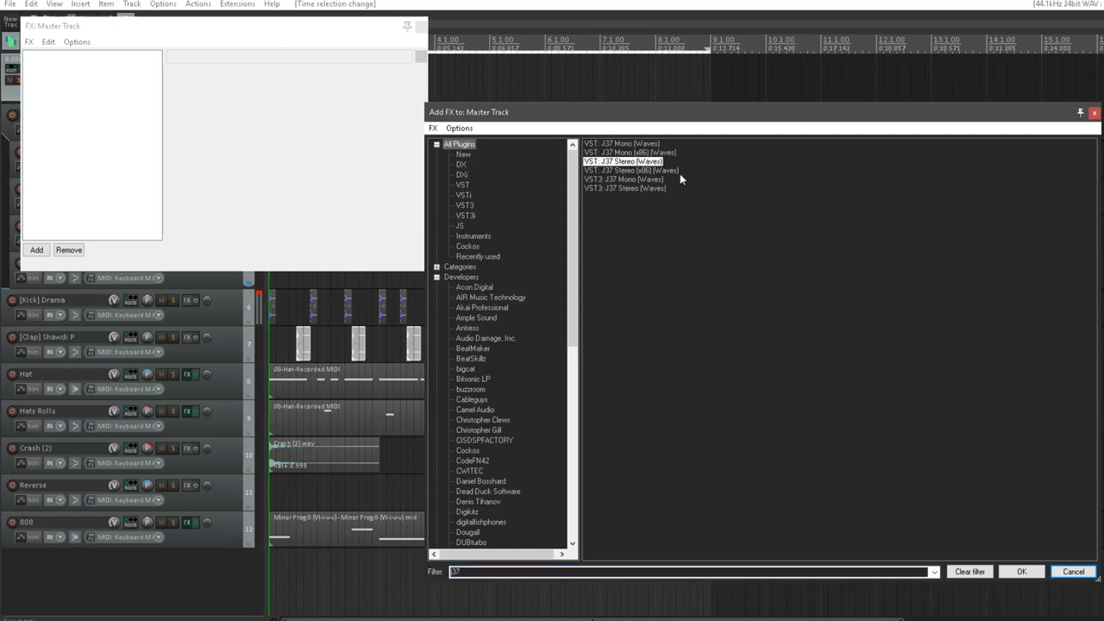
pyautogui.click(1020, 576)
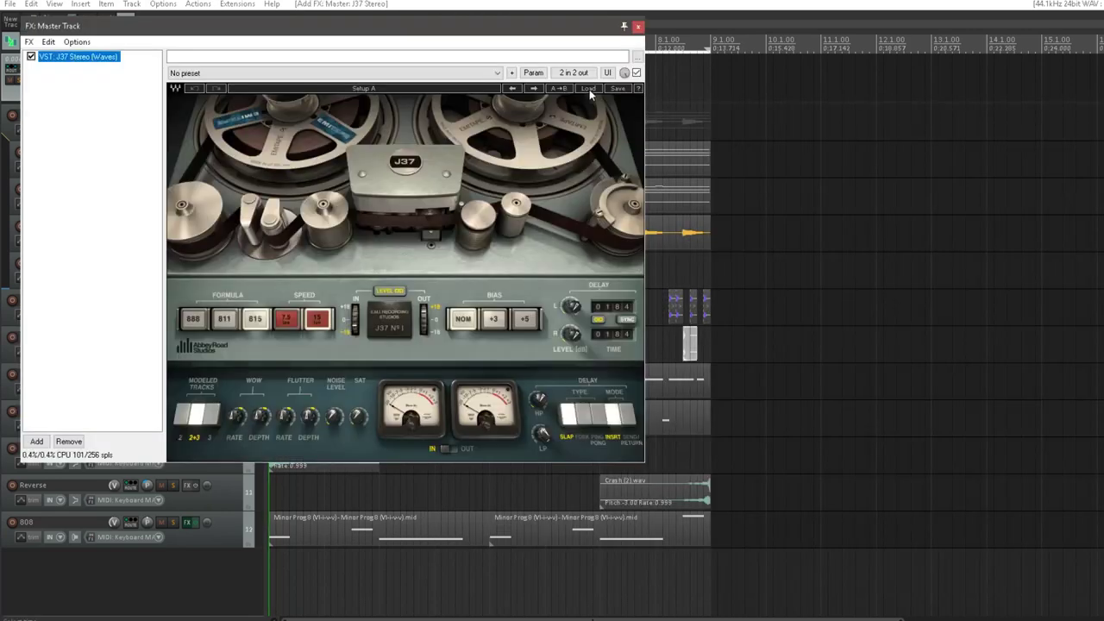
# Step: Audition J37's mastering presets during playback: Hi Freq Smoothing Round Bottom, Fat Tight And Open, and Mid Freq Enhancer
pyautogui.click(588, 89)
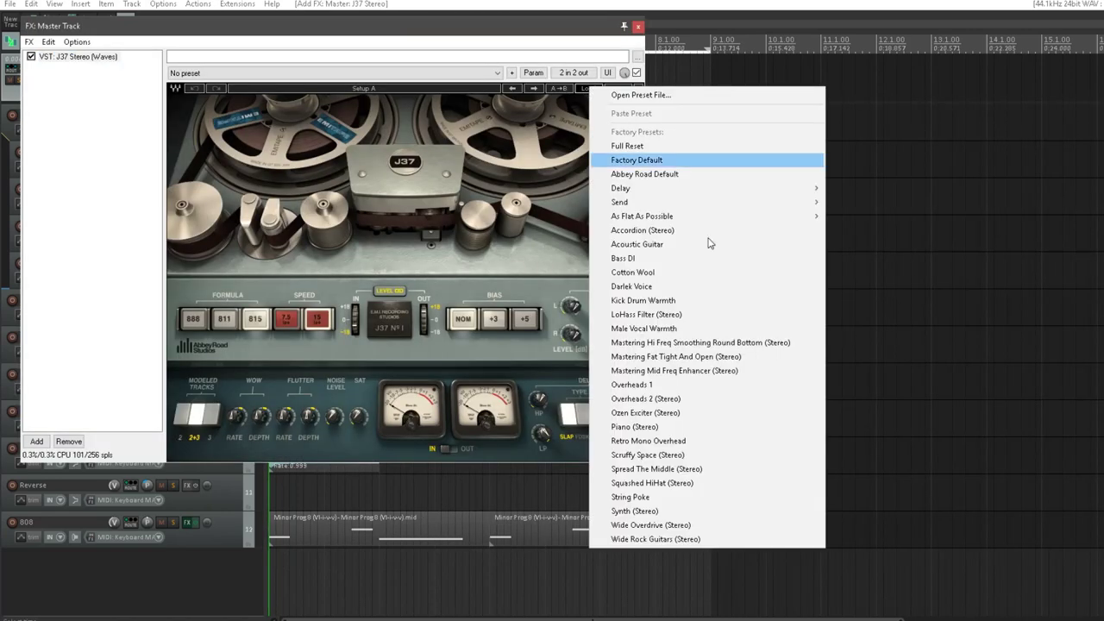
pyautogui.click(740, 350)
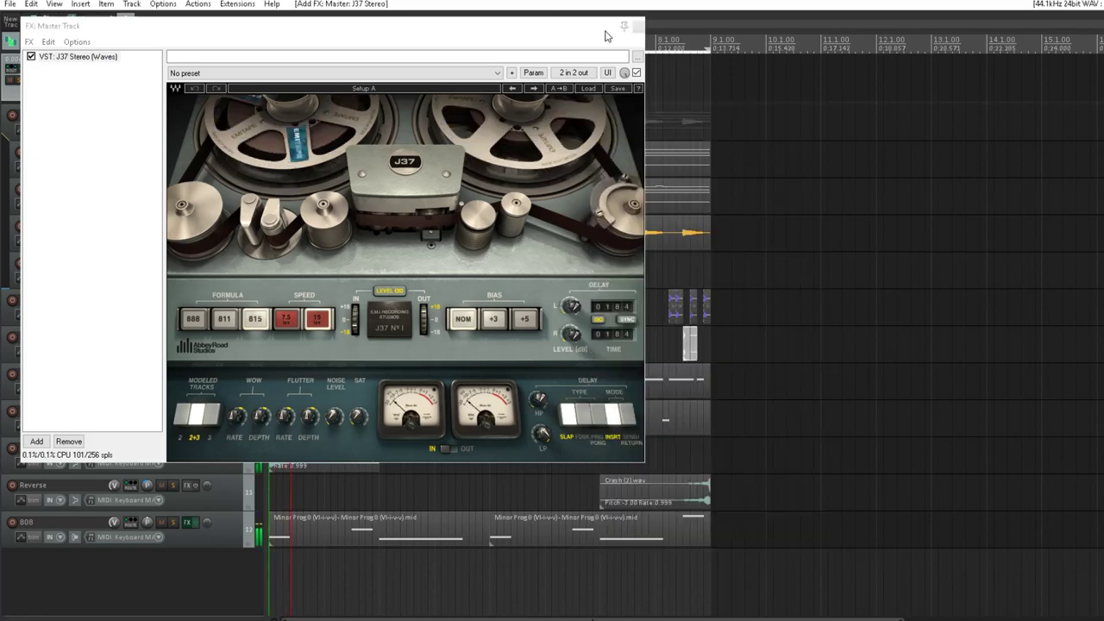
pyautogui.click(587, 89)
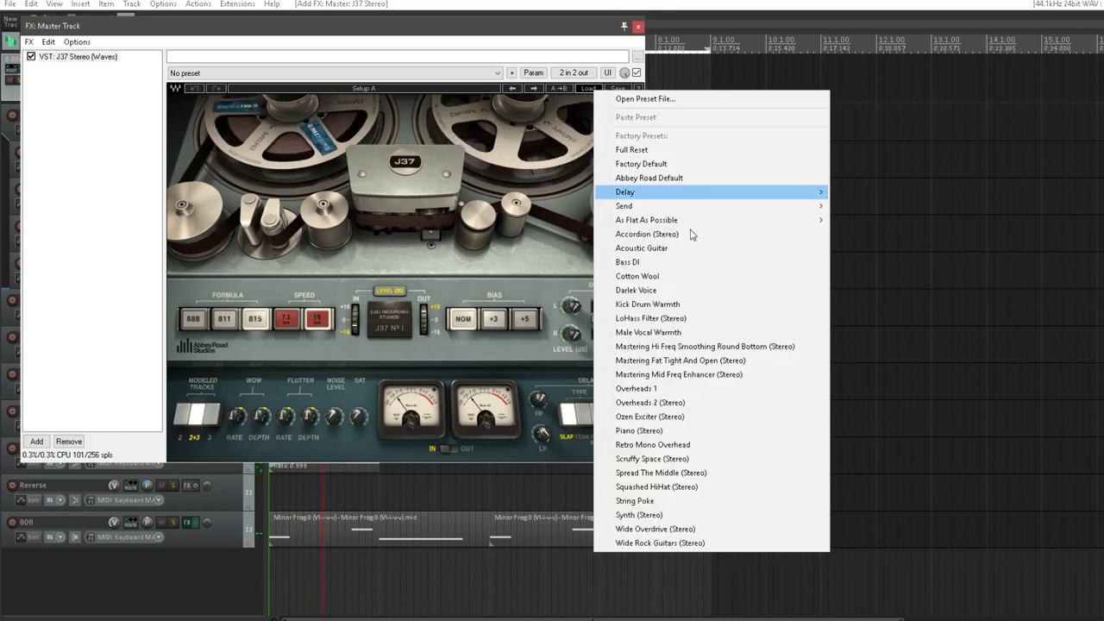
pyautogui.click(772, 346)
pyautogui.click(587, 90)
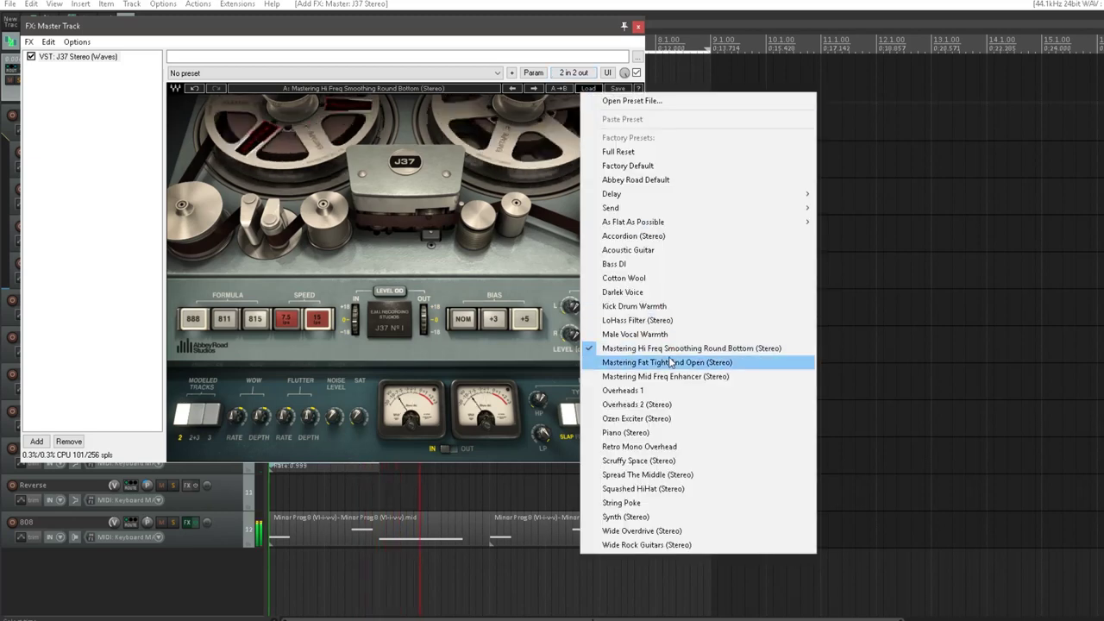
pyautogui.click(863, 286)
pyautogui.click(588, 89)
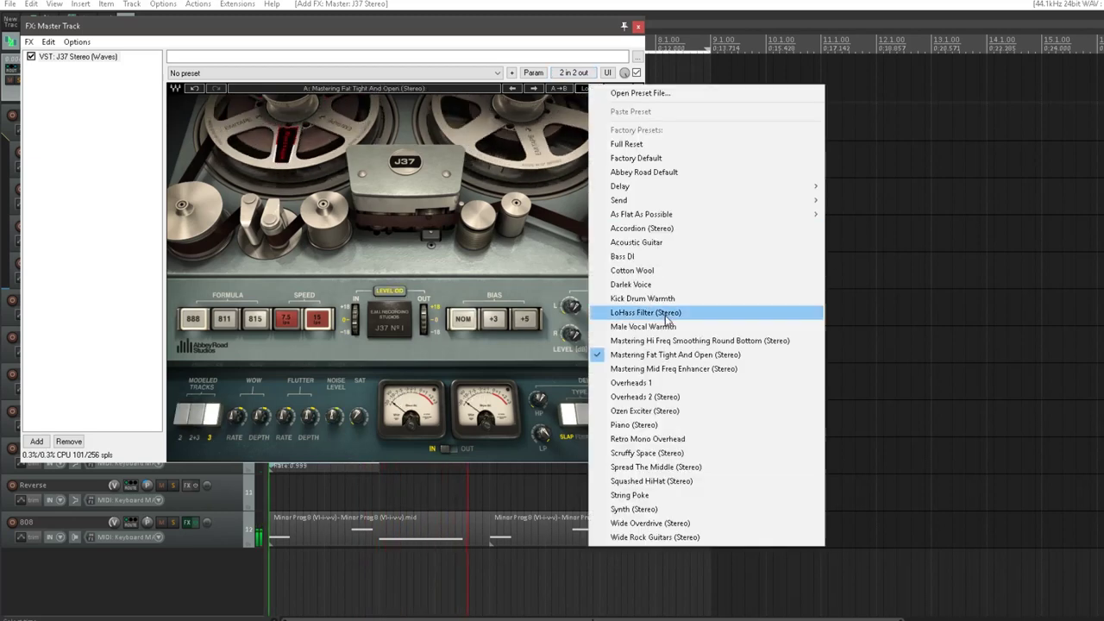
pyautogui.click(691, 371)
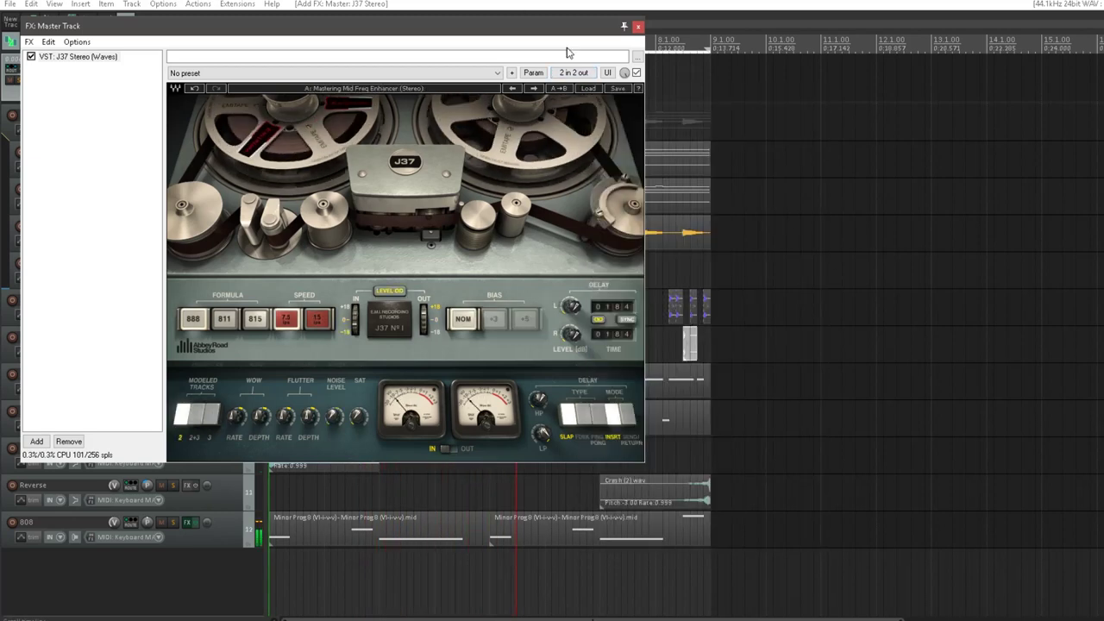
# Step: Audition J37's Darlek Voice, String Poke and Male Vocal Warmth presets on the master during playback
pyautogui.click(588, 89)
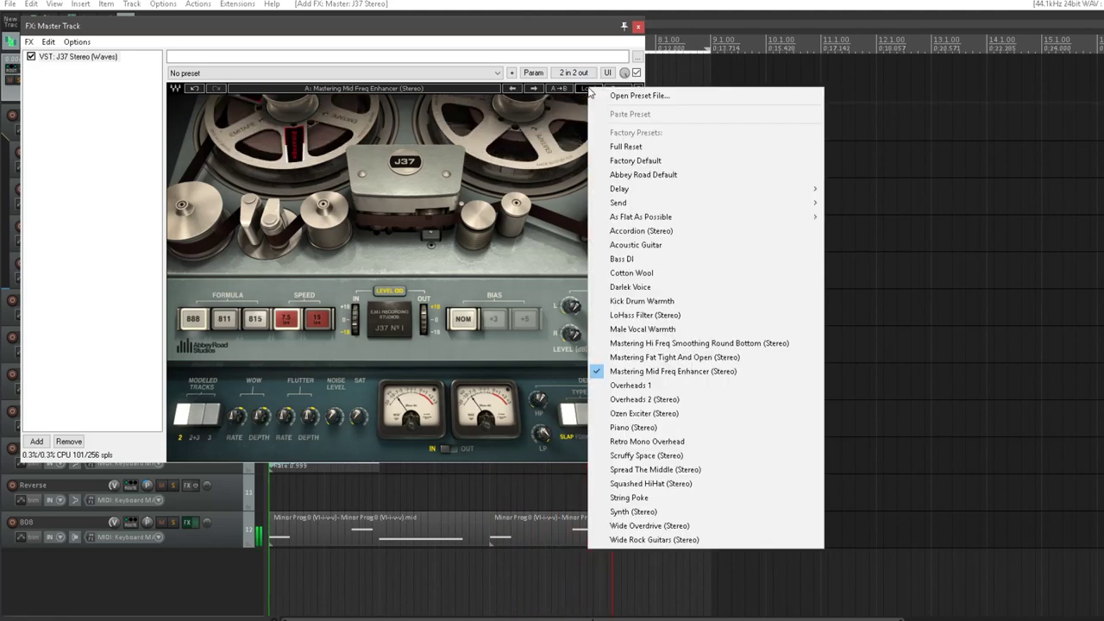
pyautogui.click(678, 294)
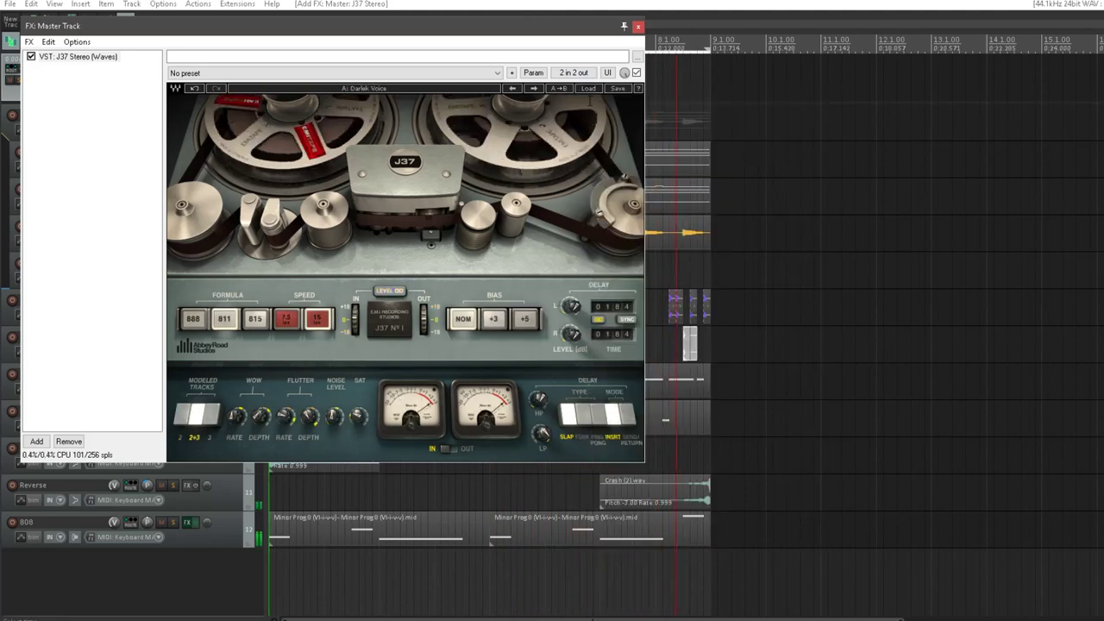
pyautogui.click(588, 89)
pyautogui.click(633, 503)
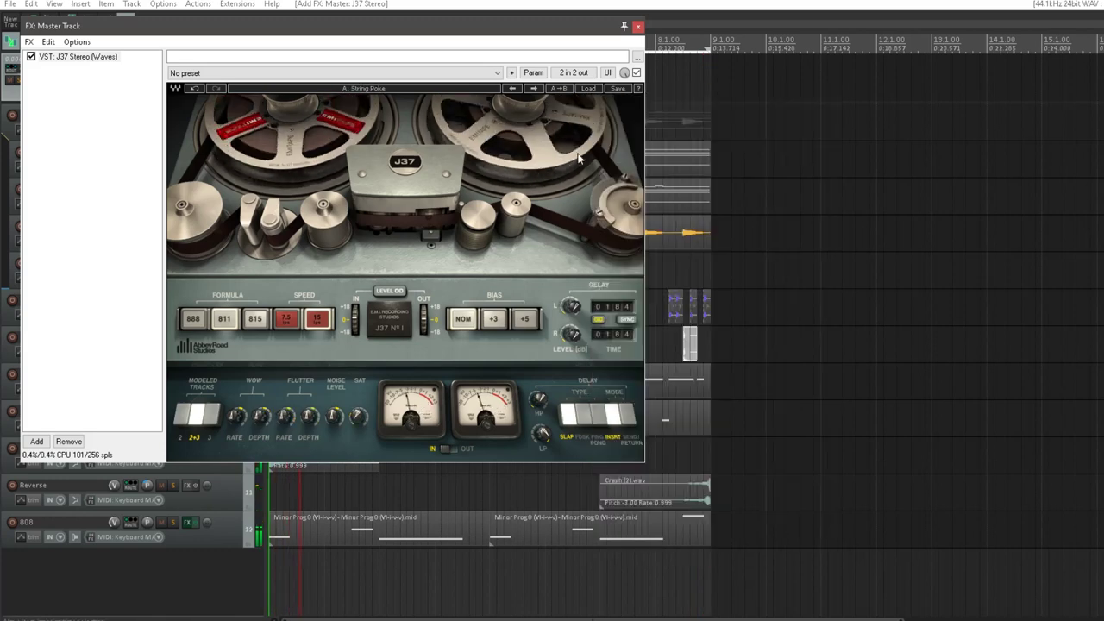
pyautogui.click(588, 89)
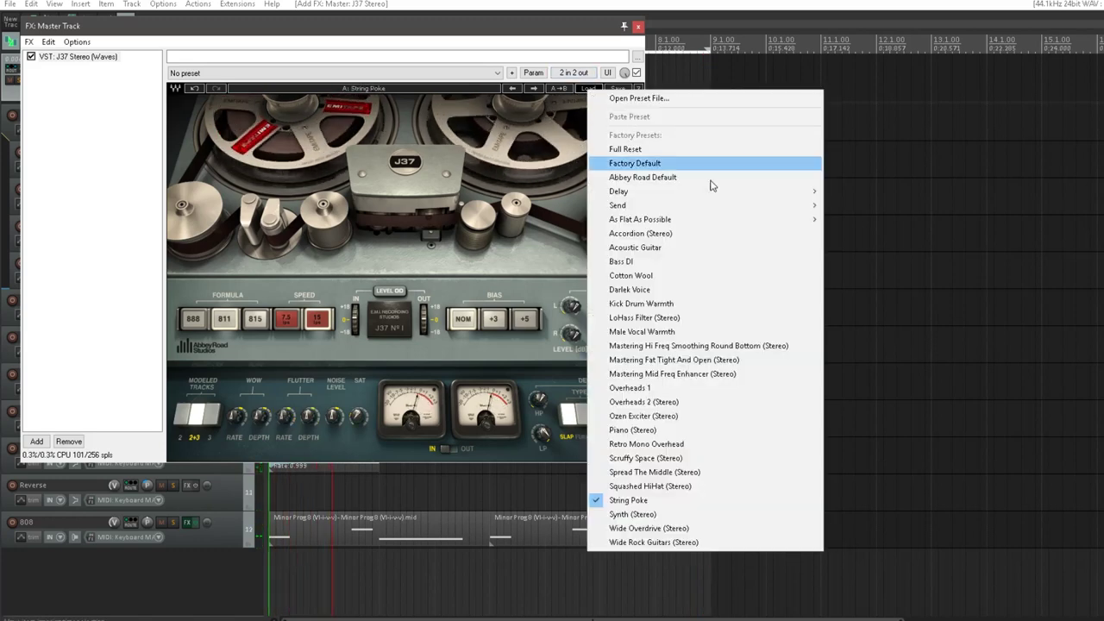
pyautogui.click(656, 331)
# Step: Load J37's Mastering Hi Freq Smoothing Round Bottom preset and move the effects window clear of the track list
pyautogui.click(587, 90)
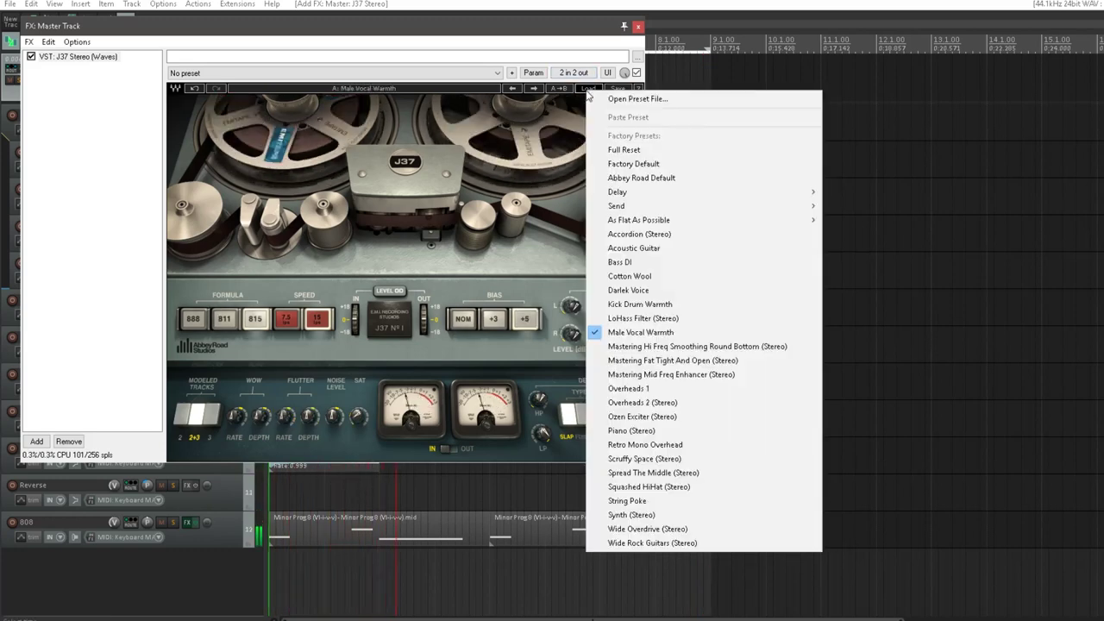
pyautogui.click(673, 346)
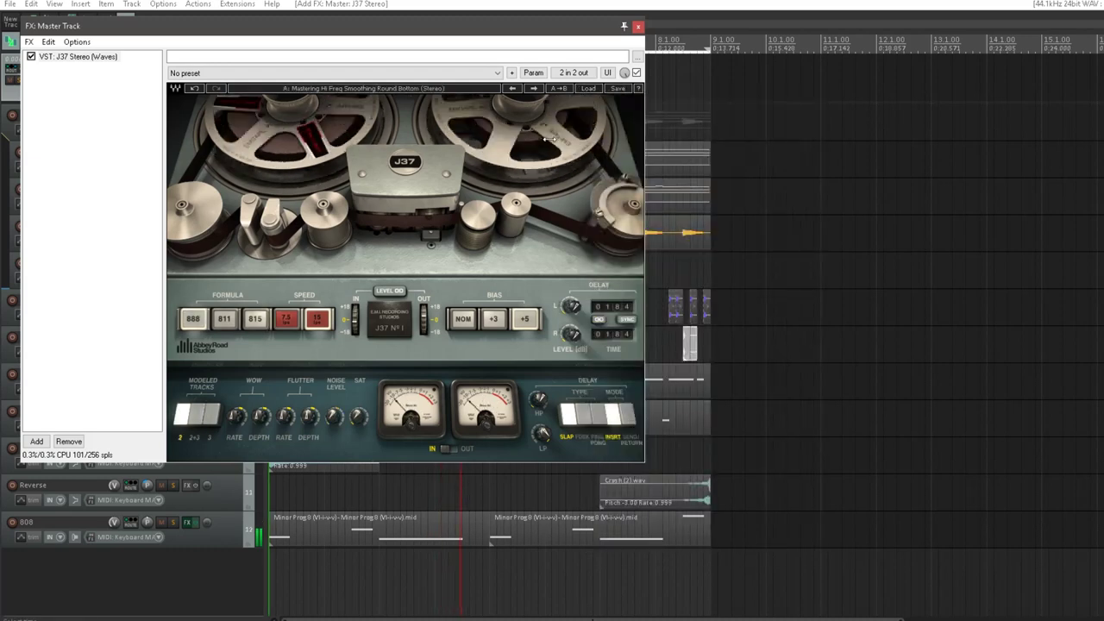
pyautogui.click(74, 116)
pyautogui.moveTo(88, 31); pyautogui.dragTo(377, 88)
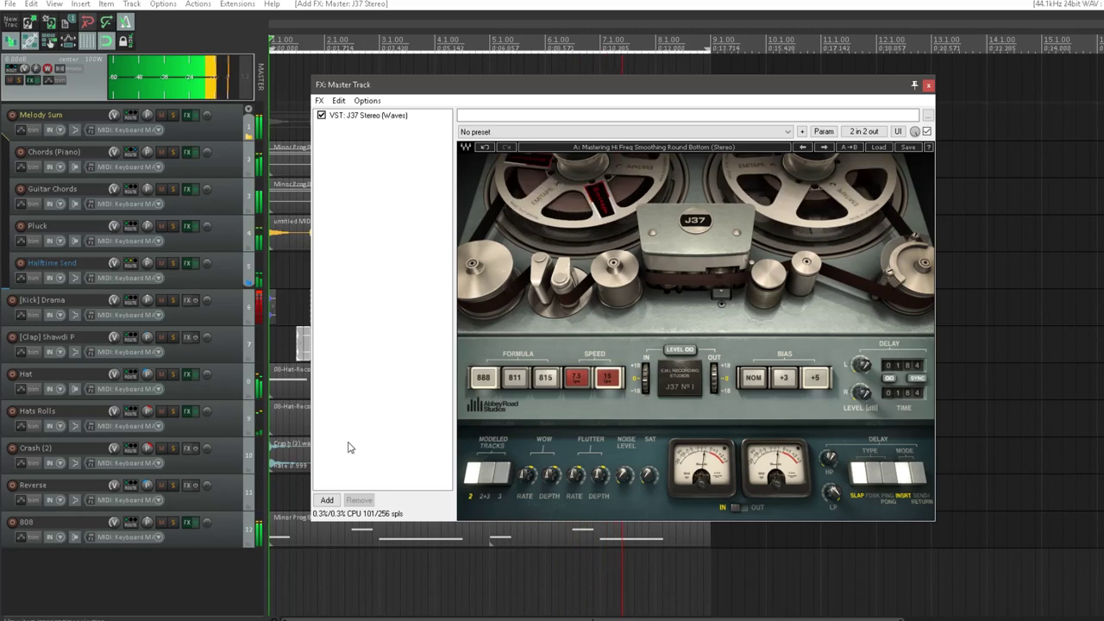
# Step: Add the C1 comp Stereo (Waves) compressor to the master track's effects chain after J37
pyautogui.click(327, 501)
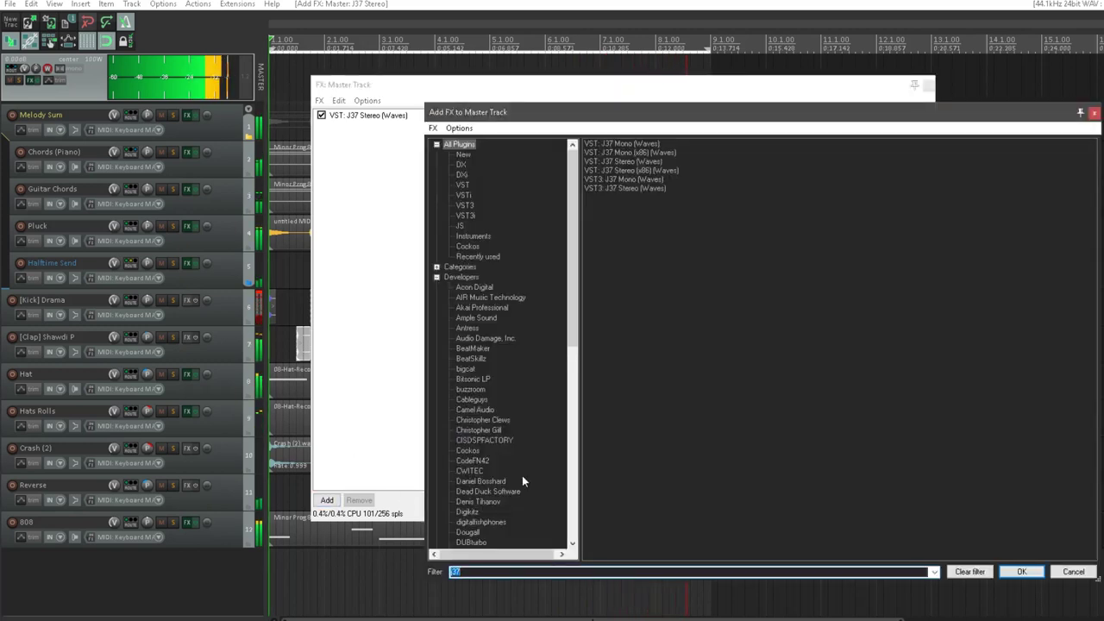
pyautogui.write('comp')
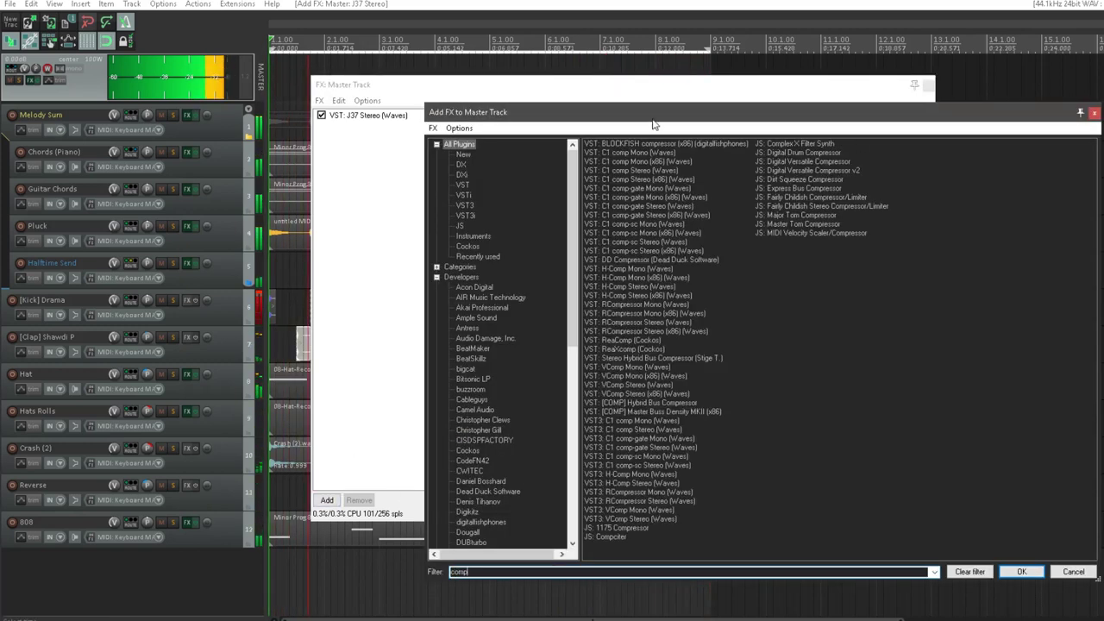
pyautogui.click(634, 153)
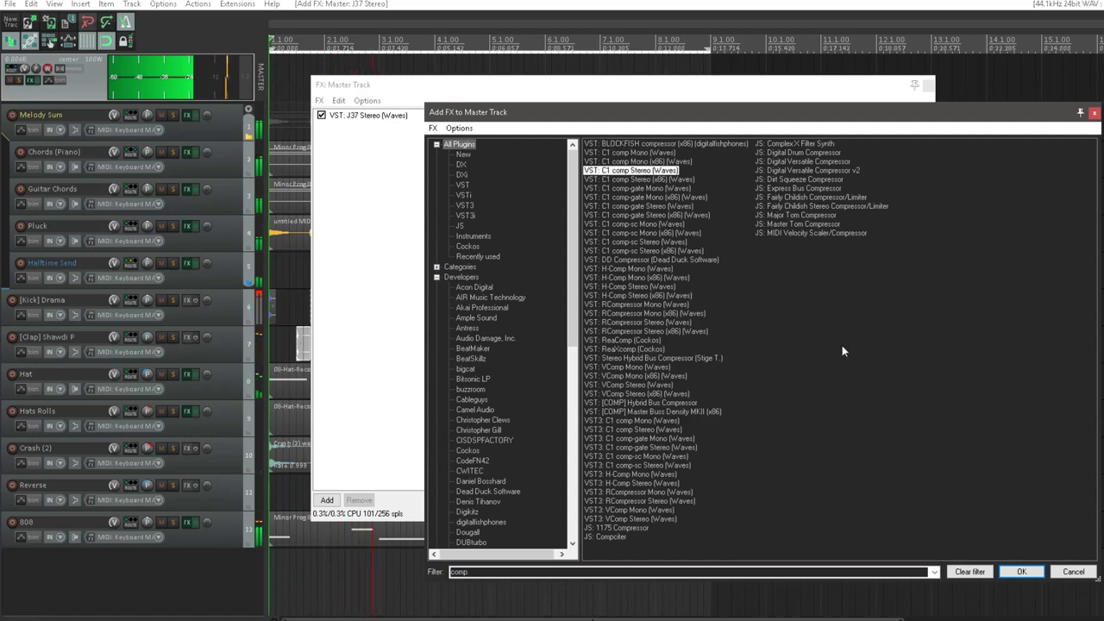
pyautogui.click(1021, 572)
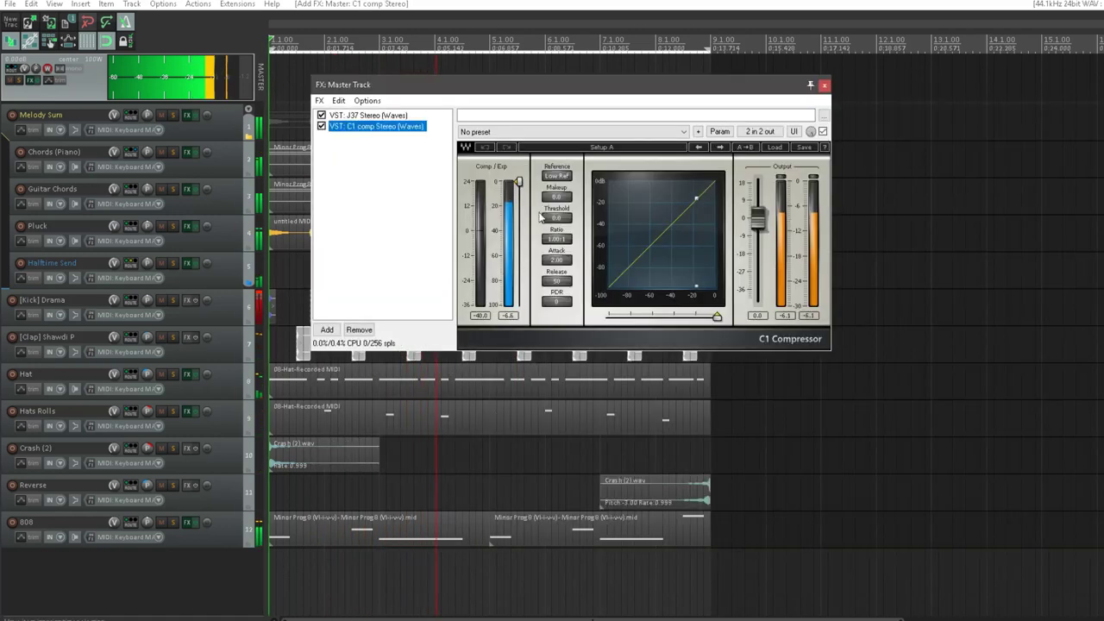
# Step: Set the C1 compressor's ratio to 2:1 on the master track
pyautogui.click(561, 246)
pyautogui.click(556, 240)
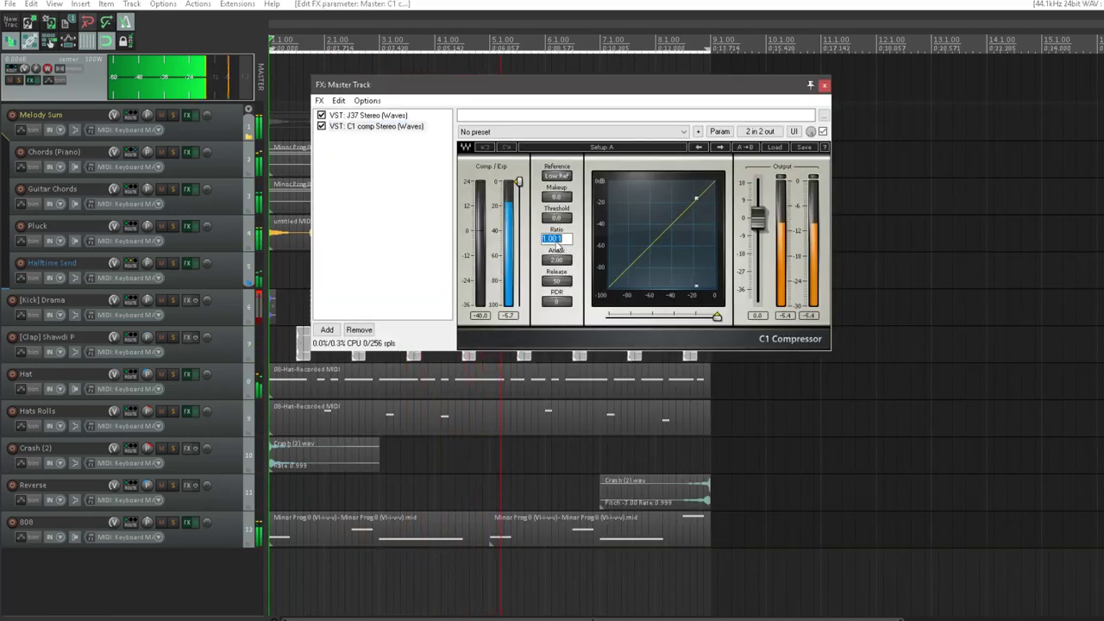
pyautogui.write('2')
pyautogui.press('Return')
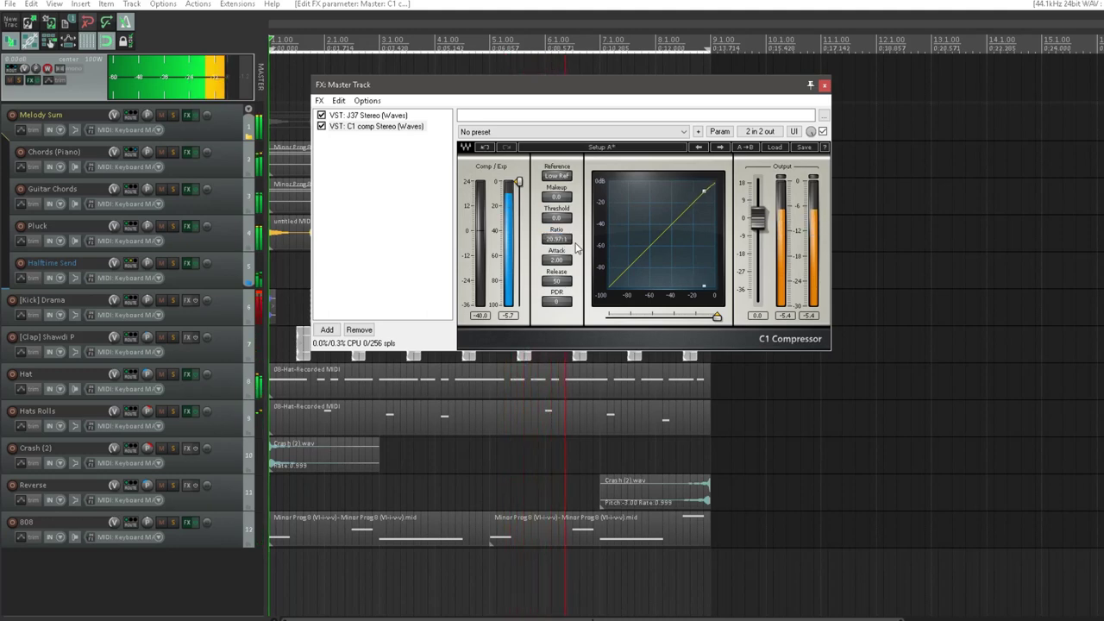
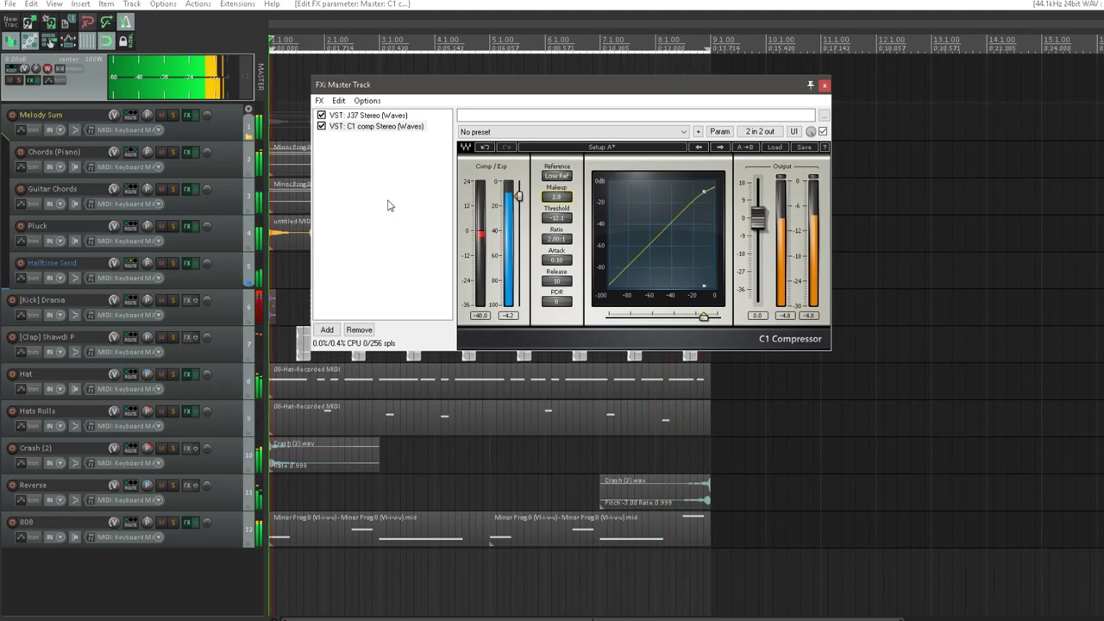
# Step: Add the L3 MultiMaximizer Stereo (Waves) limiter to the end of the master track's effects chain
pyautogui.click(373, 307)
pyautogui.click(327, 329)
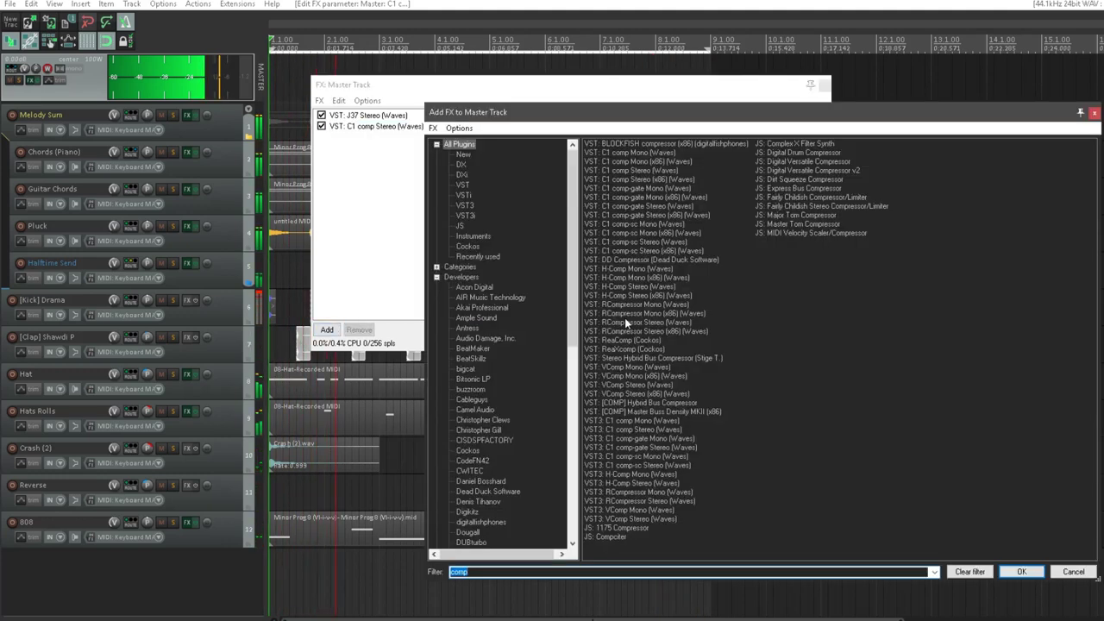
pyautogui.write('l3')
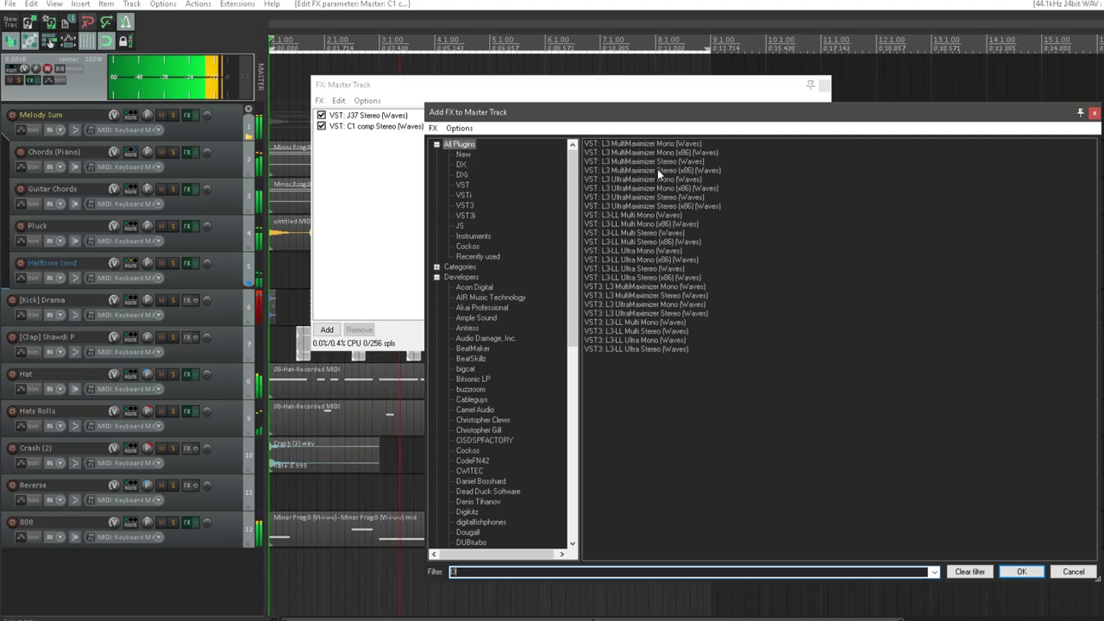
pyautogui.click(677, 198)
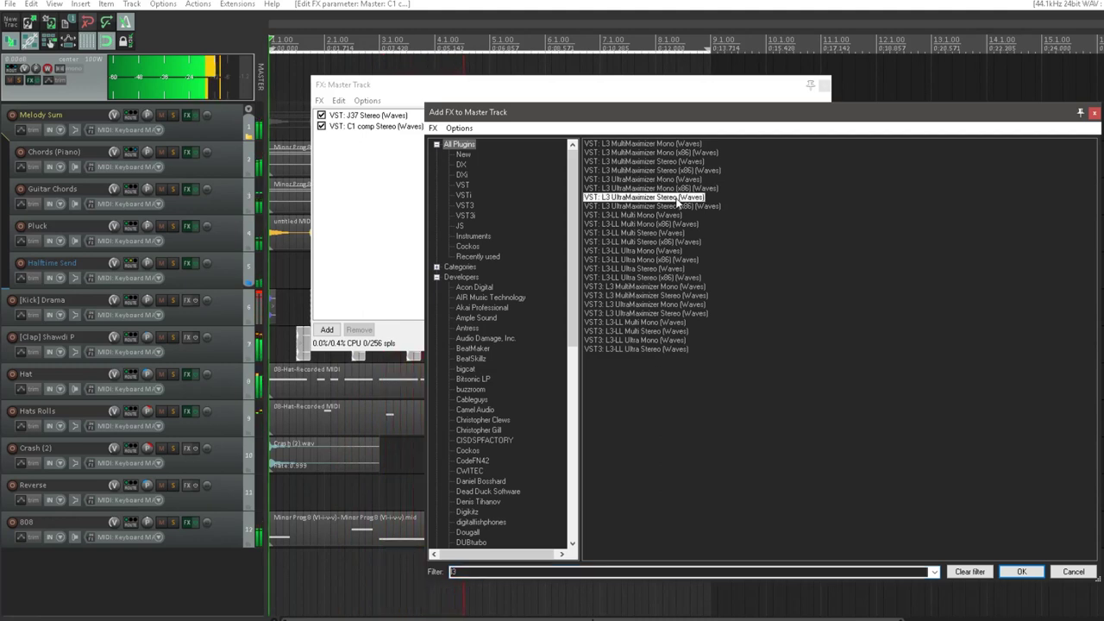
pyautogui.click(695, 162)
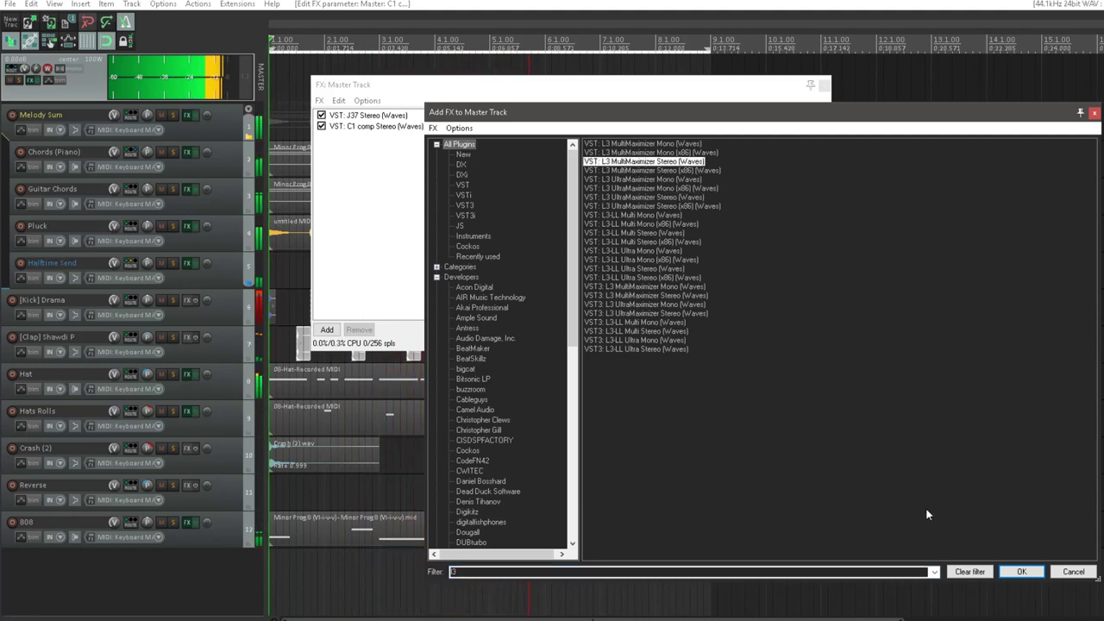
pyautogui.click(1009, 570)
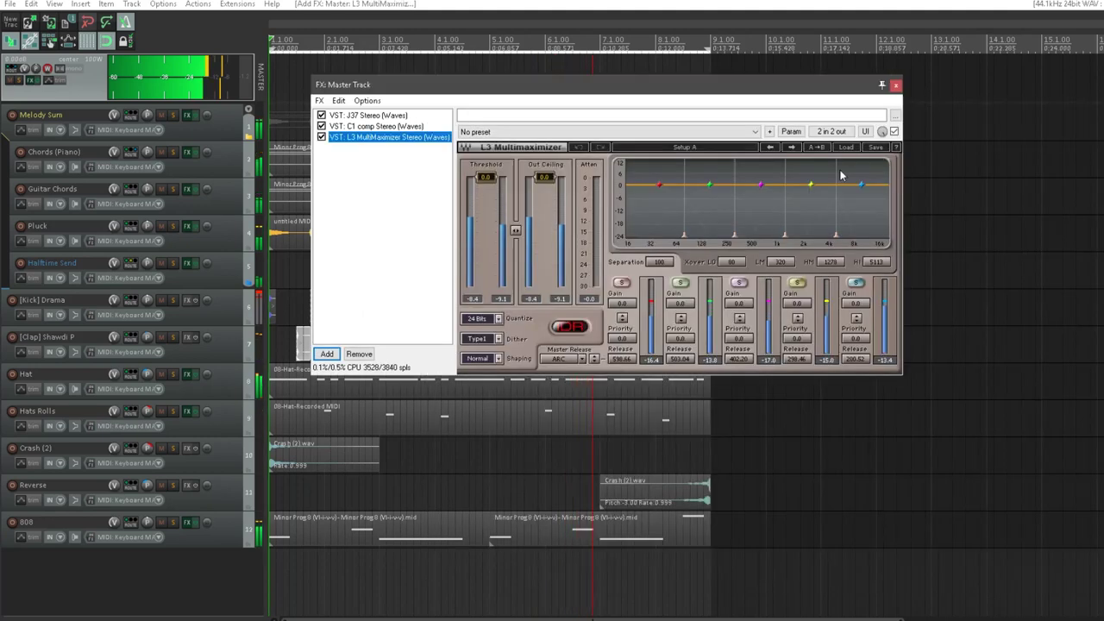
# Step: Load the L3's Hi Res CD Master preset, lower its threshold to about -11 dB, and close the effects window
pyautogui.click(844, 149)
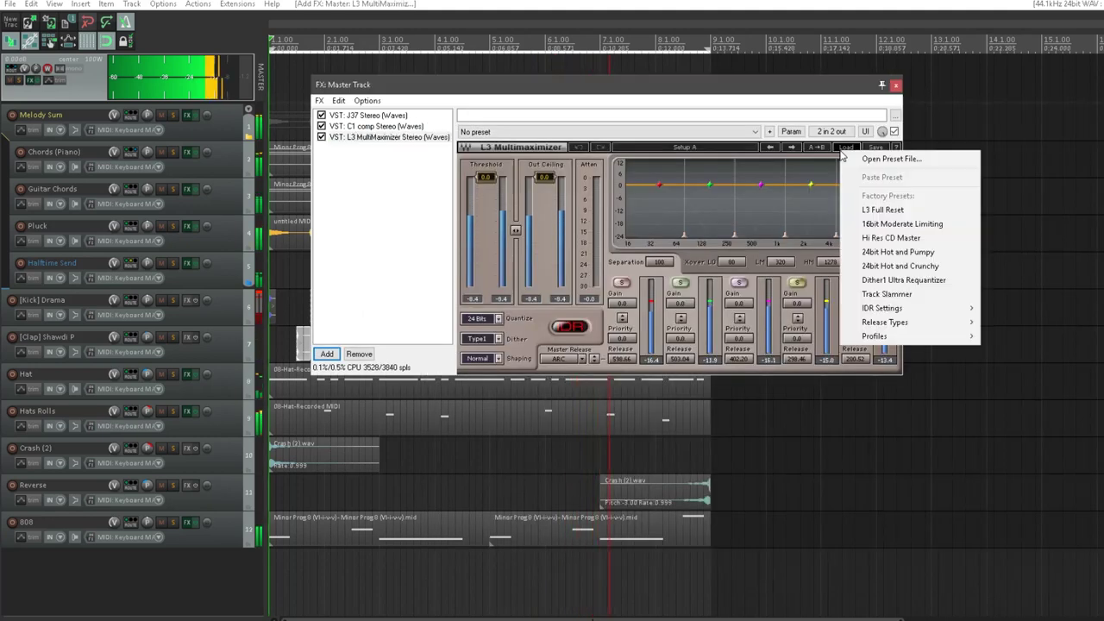
pyautogui.click(891, 237)
pyautogui.moveTo(486, 194); pyautogui.dragTo(593, 168)
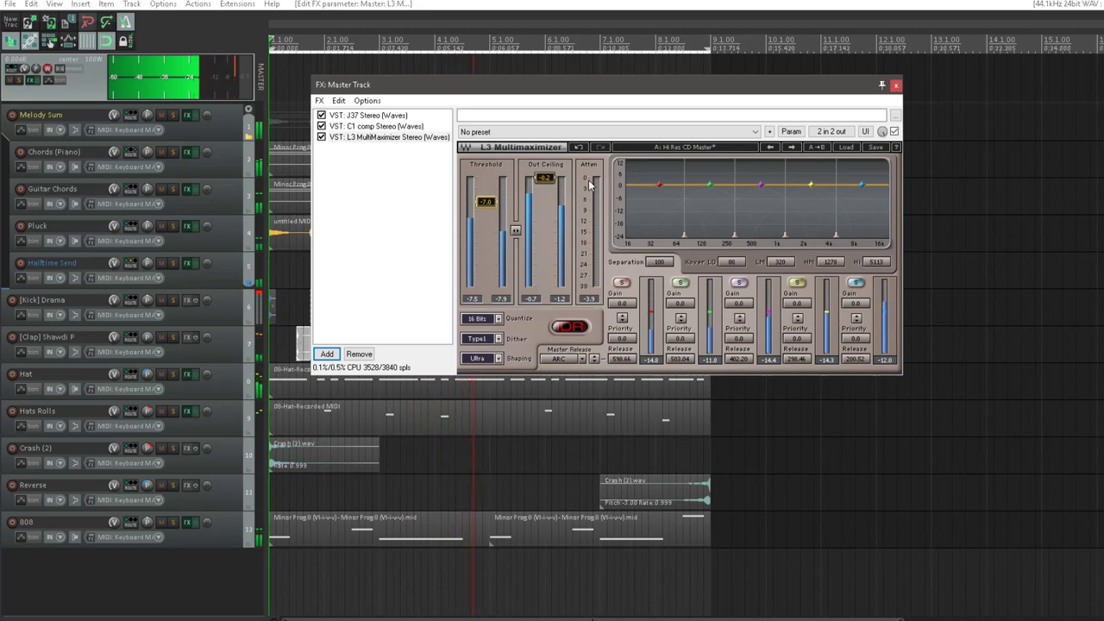
pyautogui.moveTo(503, 203)
pyautogui.mouseDown()
pyautogui.moveTo(486, 205)
pyautogui.moveTo(486, 217)
pyautogui.mouseUp()
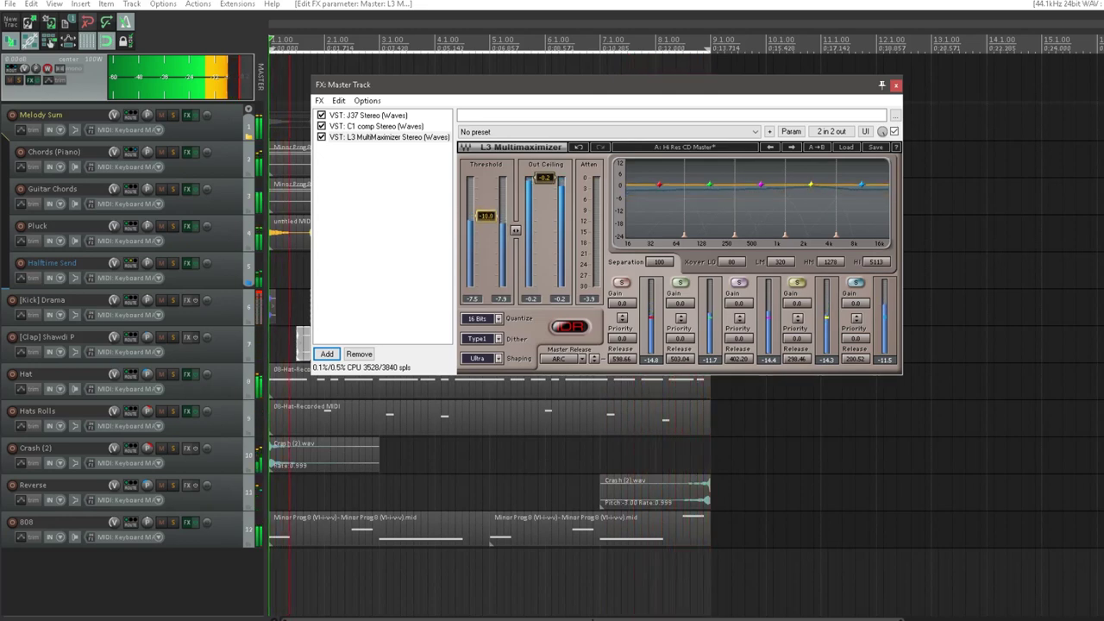
pyautogui.click(897, 85)
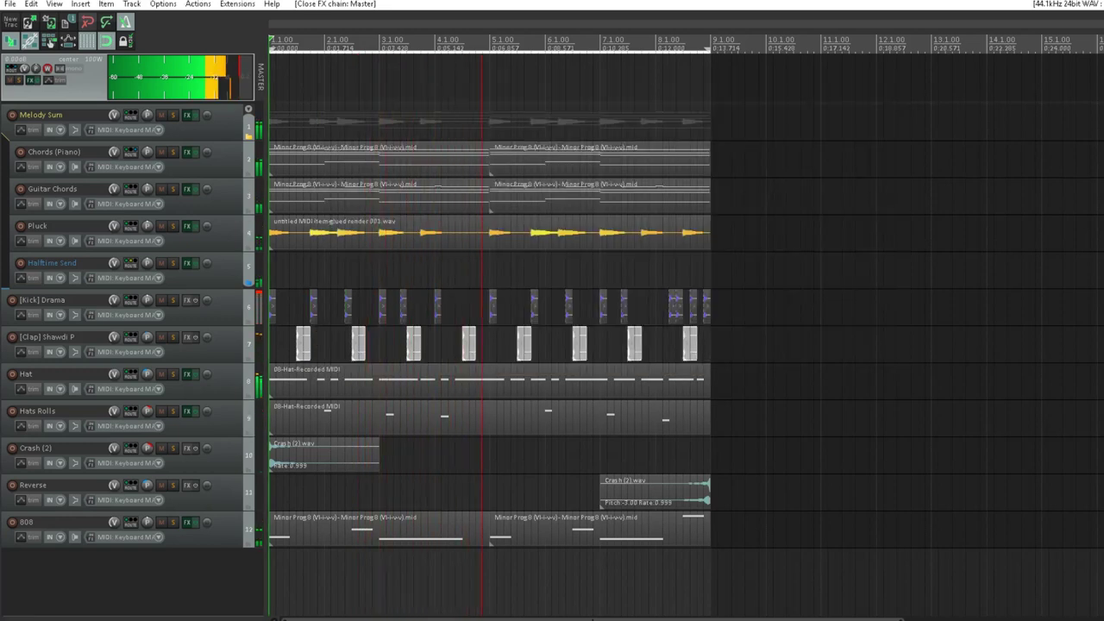
# Step: Stop playback and bypass the master track's effects chain, leaving its effects window closed
pyautogui.press('space')
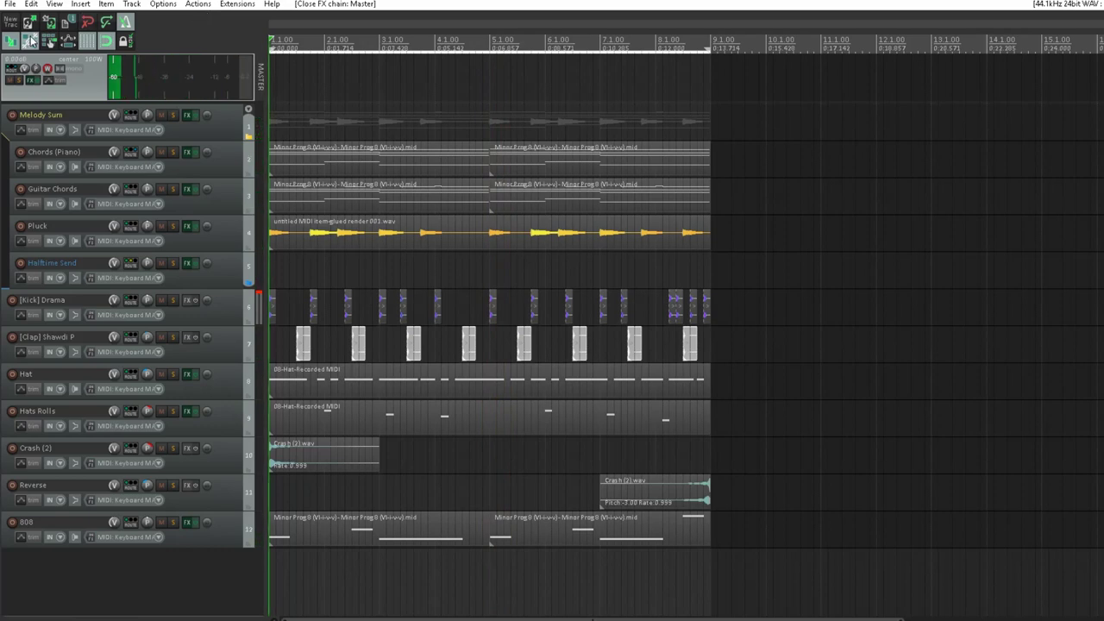
pyautogui.click(35, 86)
pyautogui.keyDown('ctrl'); pyautogui.click(36, 88); pyautogui.keyUp('ctrl')
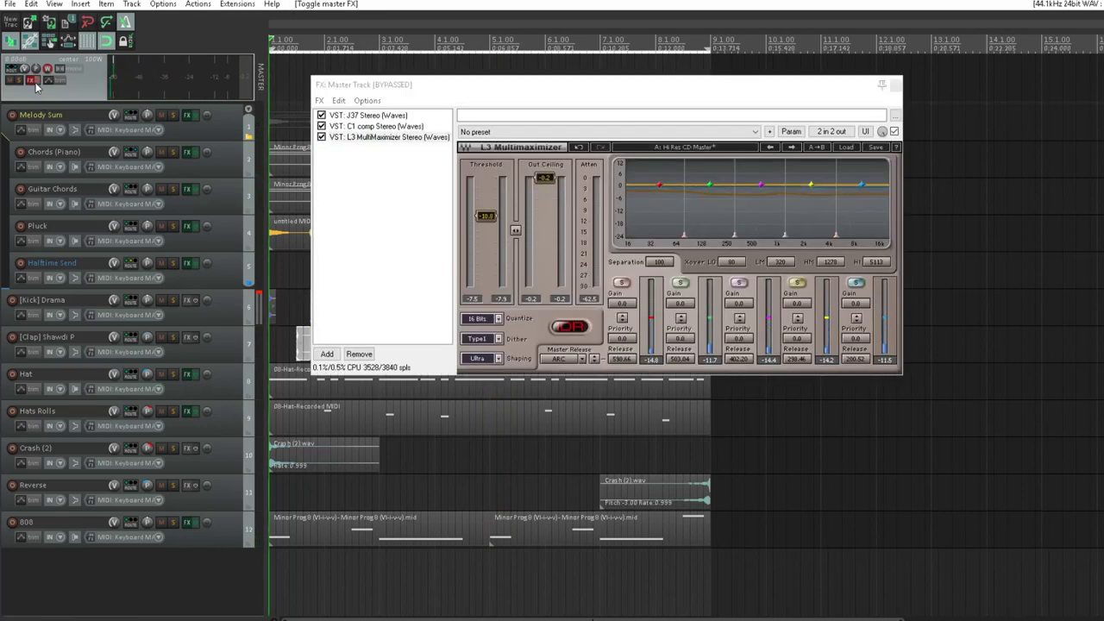
pyautogui.click(895, 85)
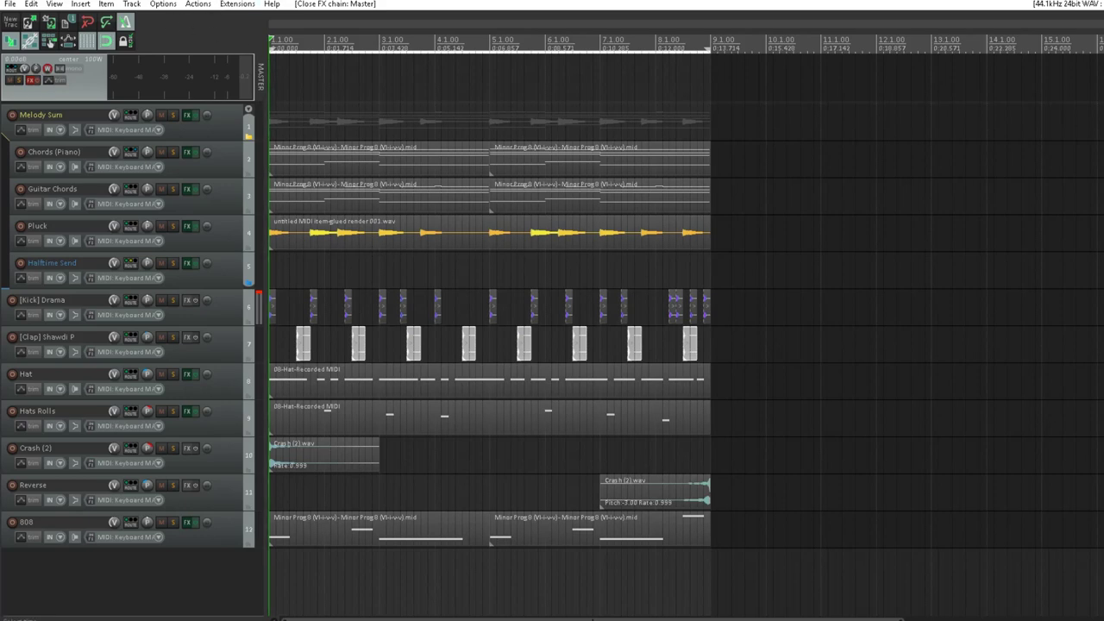
# Step: Bring up the mixer over the arrangement, review the track levels and effects, and close it
pyautogui.hotkey('ctrl', 'm')
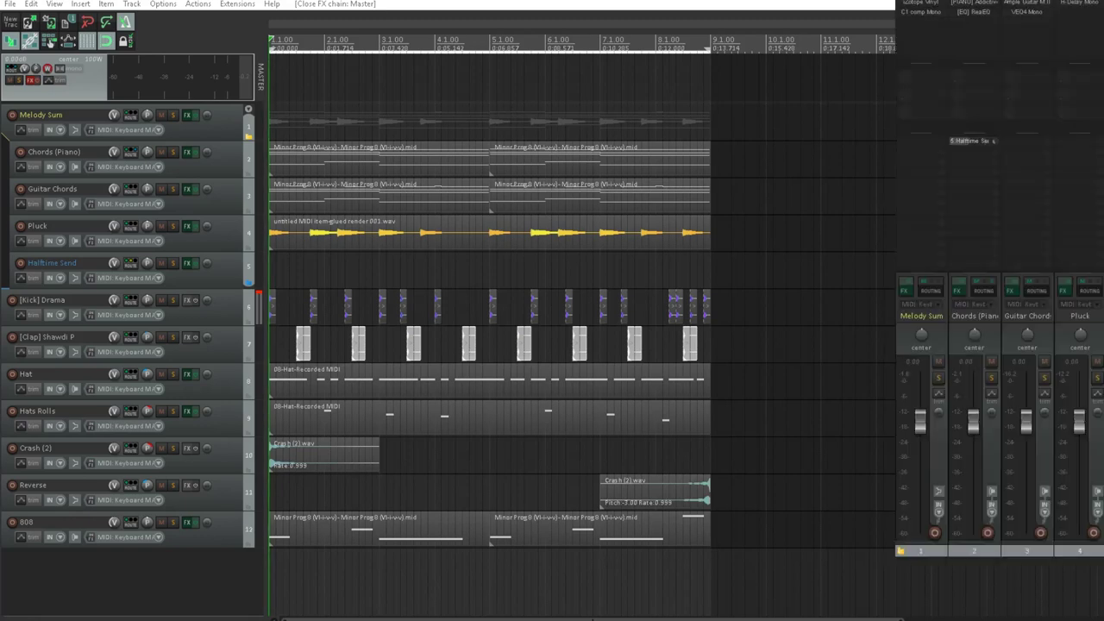
pyautogui.moveTo(1018, 112); pyautogui.dragTo(349, 70)
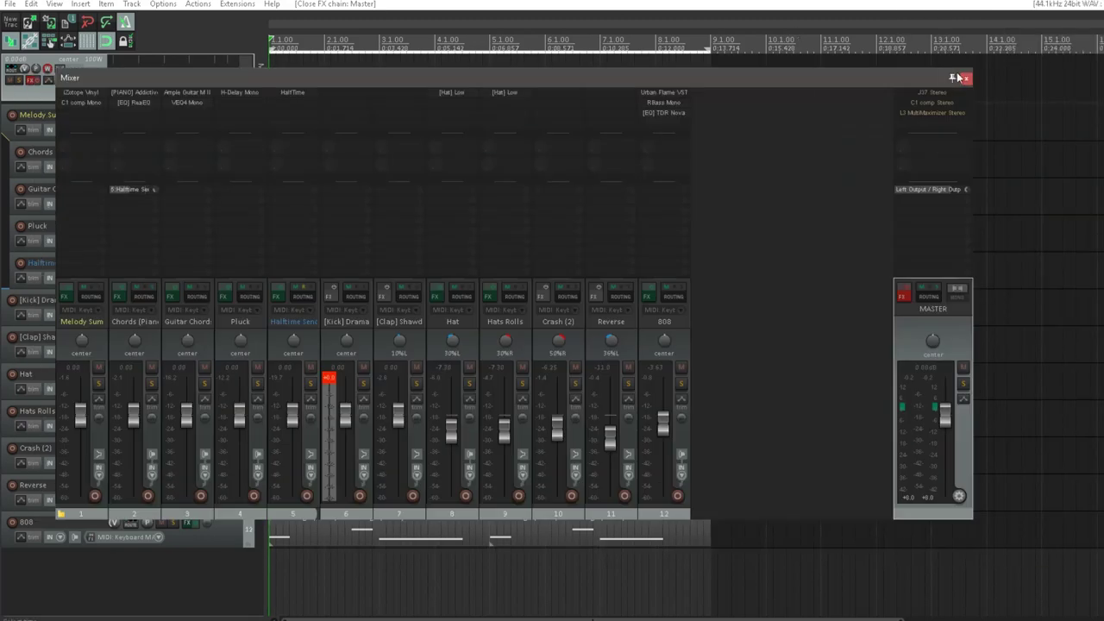
pyautogui.doubleClick(895, 78)
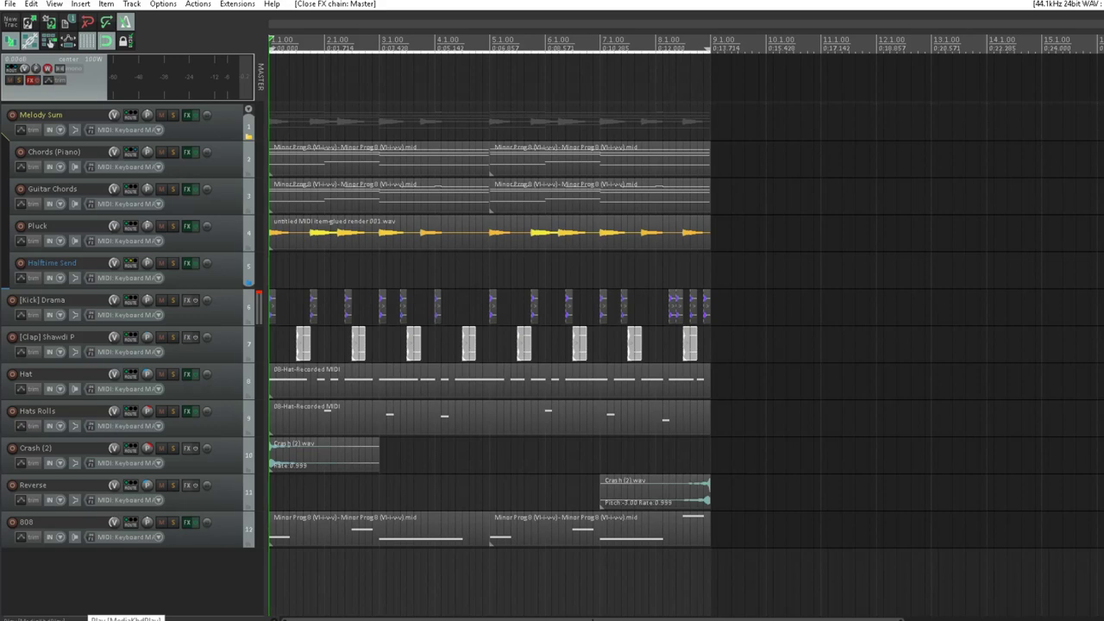
# Step: Select every item in the eight-bar loop across all tracks and glue the items on each track
pyautogui.press('space')
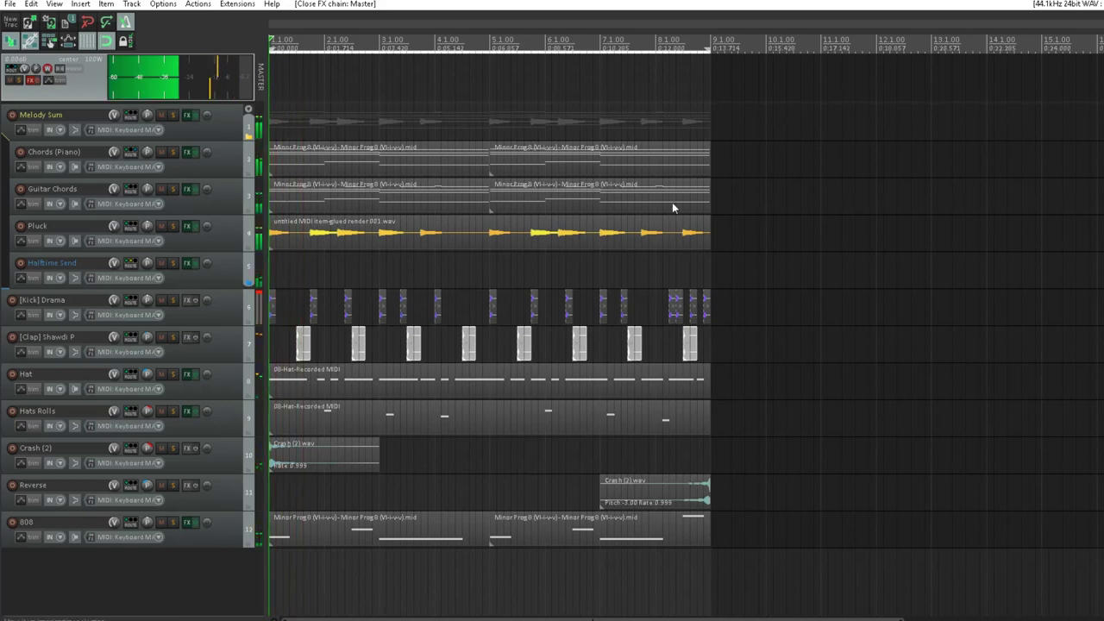
pyautogui.moveTo(773, 140); pyautogui.dragTo(81, 576)
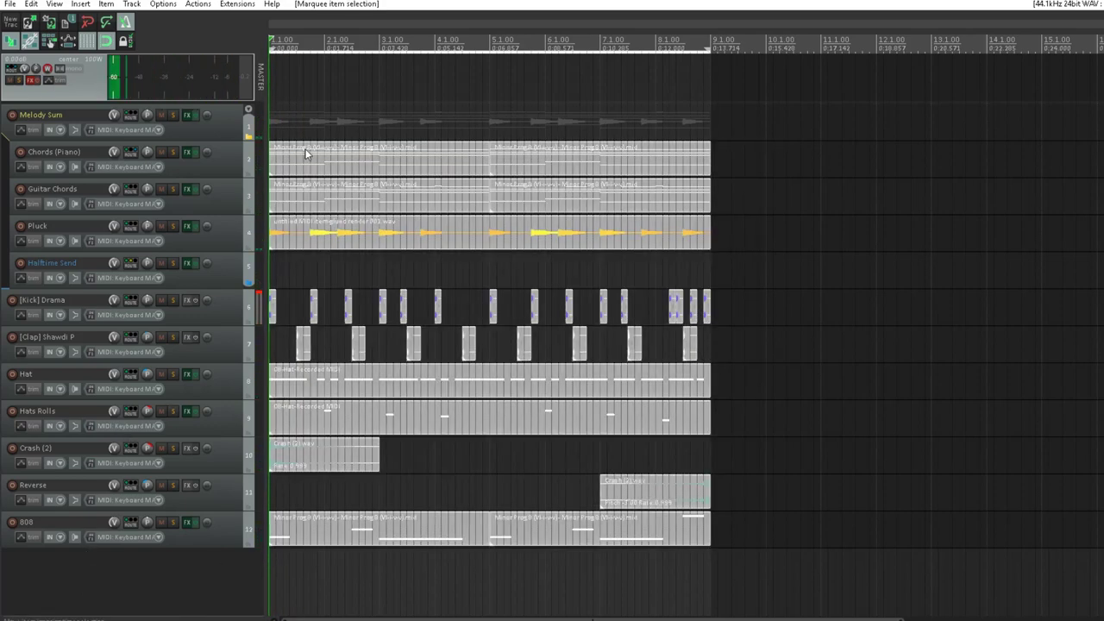
pyautogui.rightClick(474, 353)
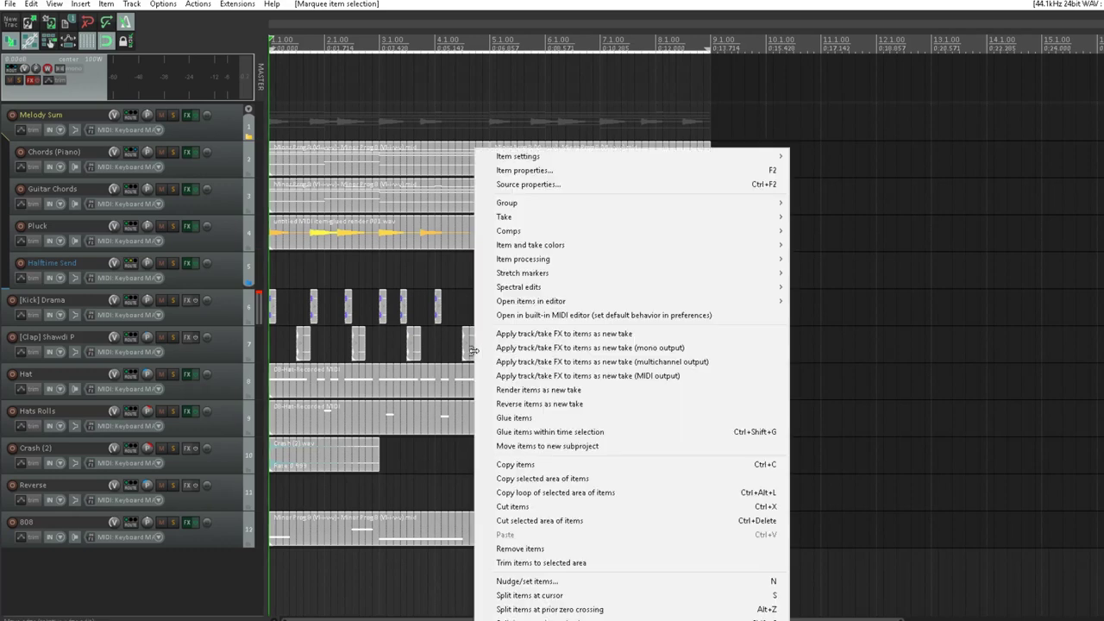
pyautogui.click(556, 419)
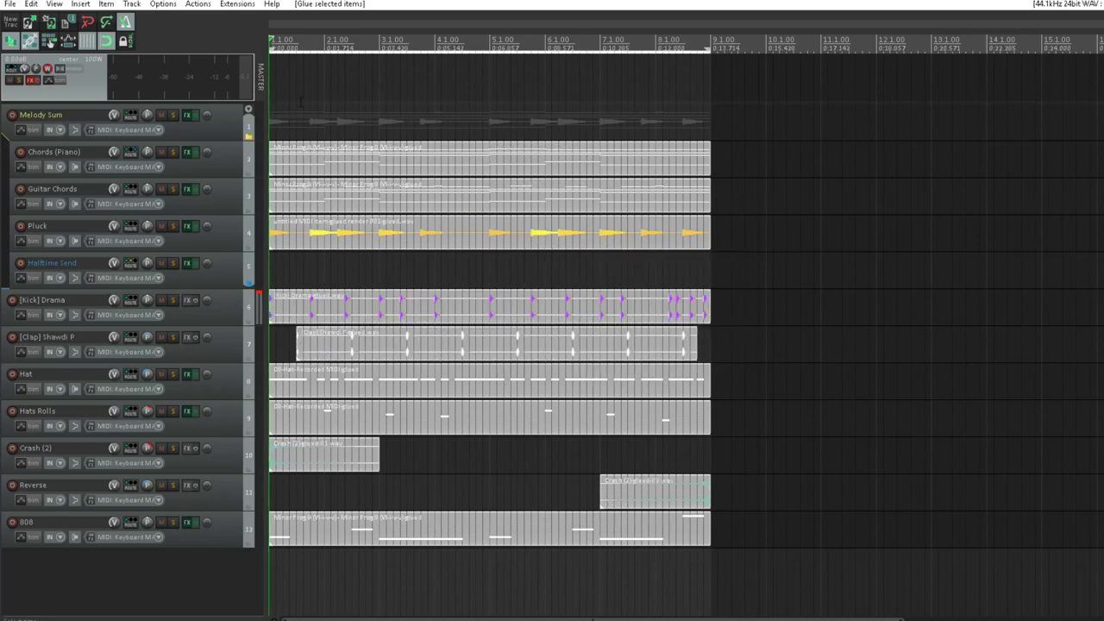
# Step: Duplicate the glued eight-bar block on all tracks twice, placing copies at bars 9 and 17
pyautogui.moveTo(305, 163); pyautogui.dragTo(752, 179)
pyautogui.scroll(-3, 757, 182)
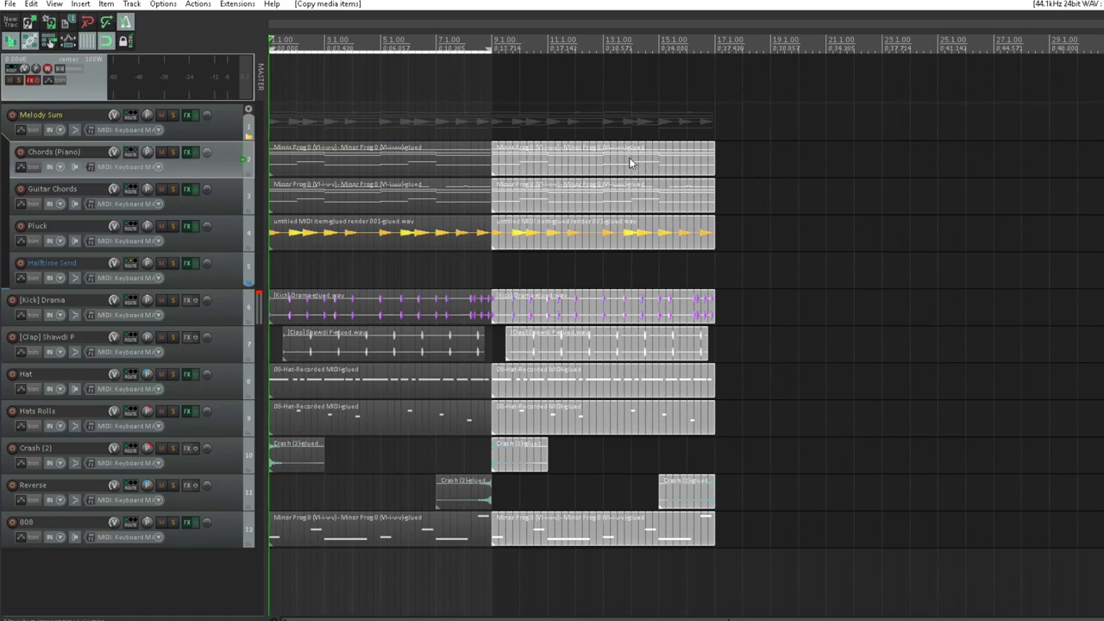
pyautogui.moveTo(562, 164); pyautogui.dragTo(787, 175)
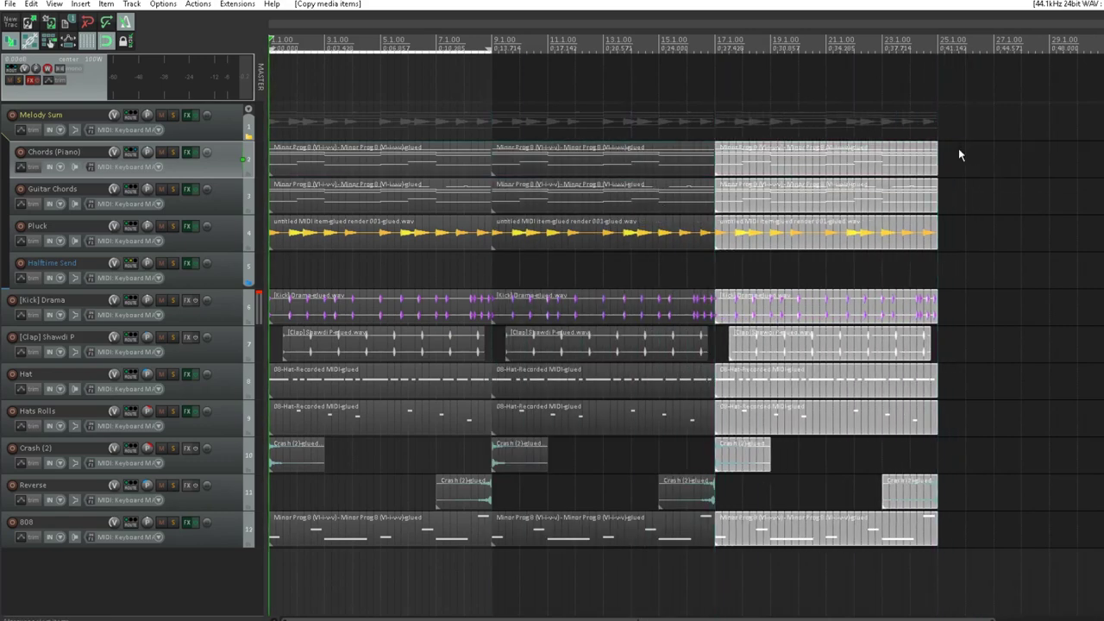
# Step: Select every item across all tracks in the 24-bar arrangement and set the time selection from bar 1 to bar 25
pyautogui.moveTo(959, 148); pyautogui.dragTo(129, 618)
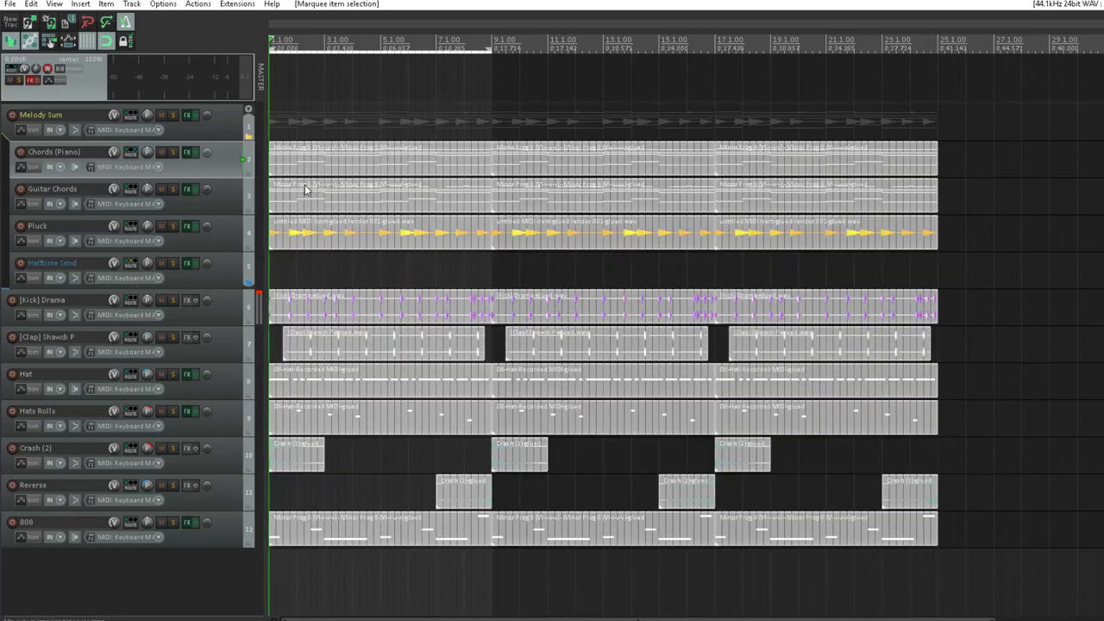
pyautogui.moveTo(285, 167); pyautogui.dragTo(958, 202)
pyautogui.hotkey('ctrl', 'z')
pyautogui.click(704, 41)
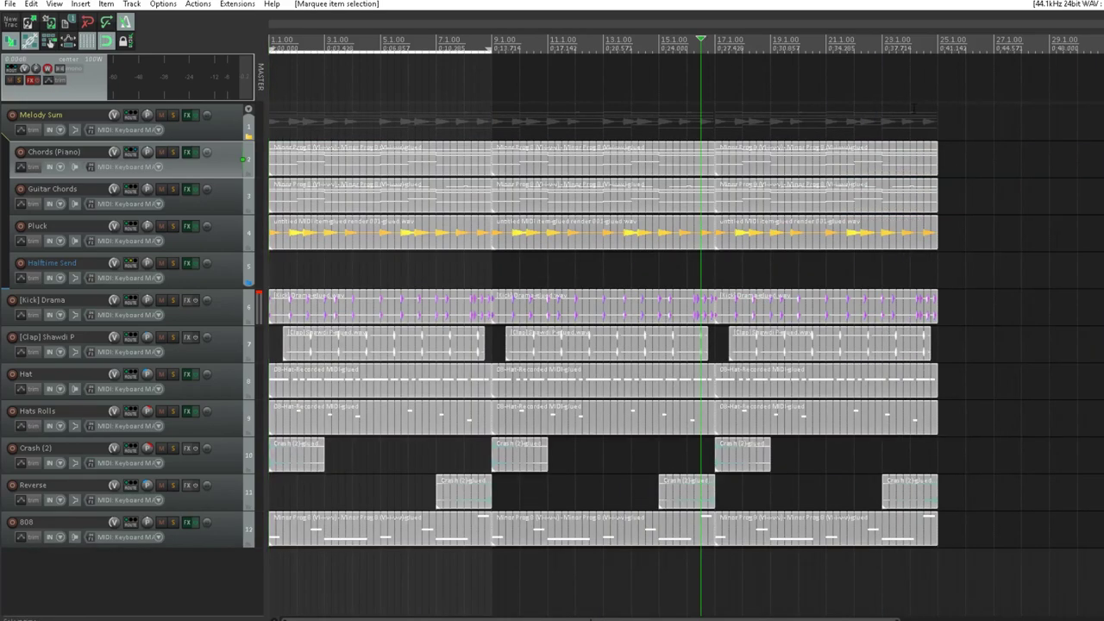
pyautogui.doubleClick(706, 41)
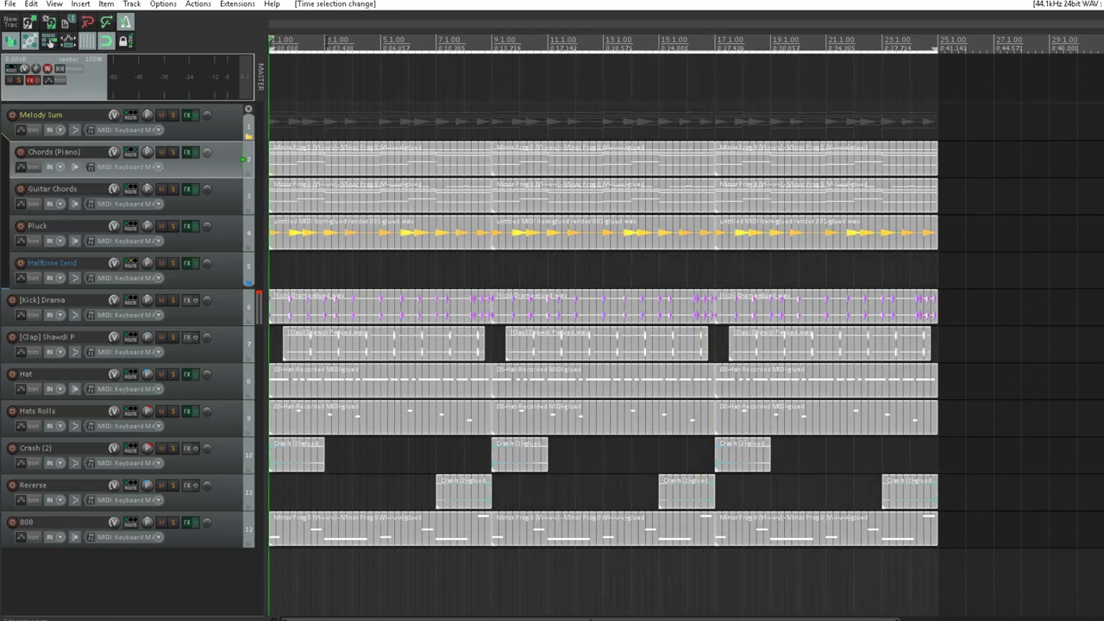
pyautogui.moveTo(326, 79); pyautogui.dragTo(378, 81)
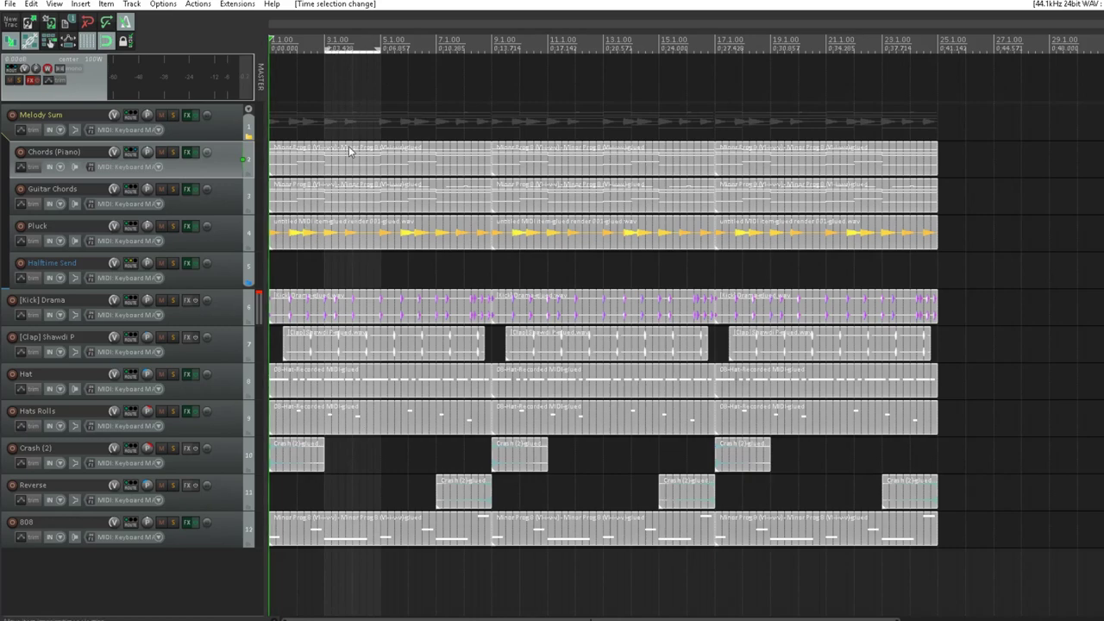
pyautogui.moveTo(349, 149); pyautogui.dragTo(1039, 181)
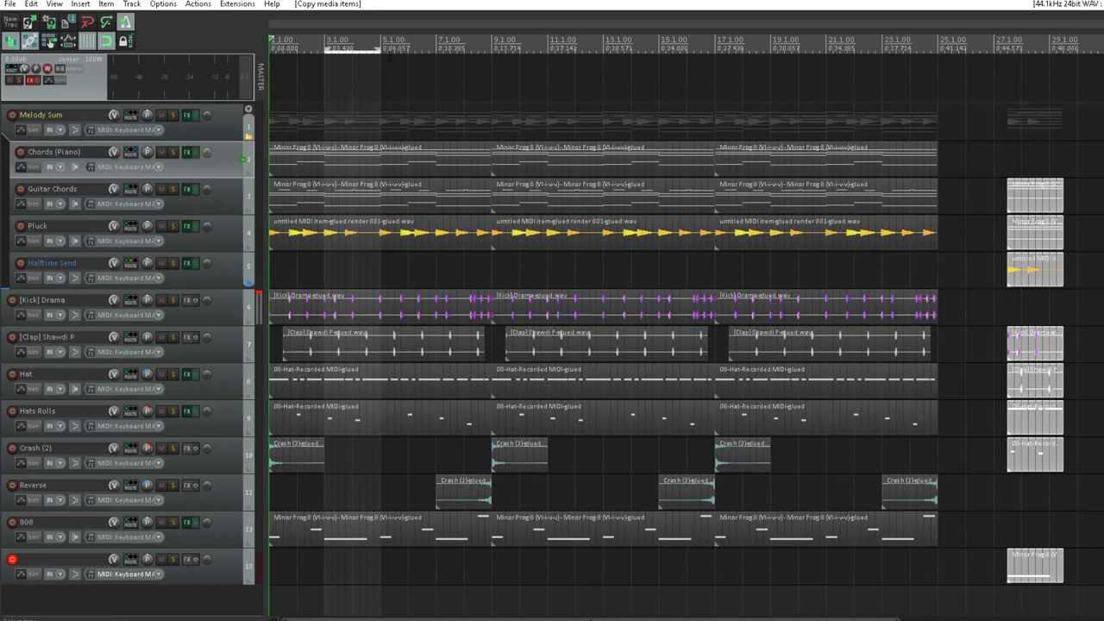
pyautogui.hotkey('ctrl', 'z')
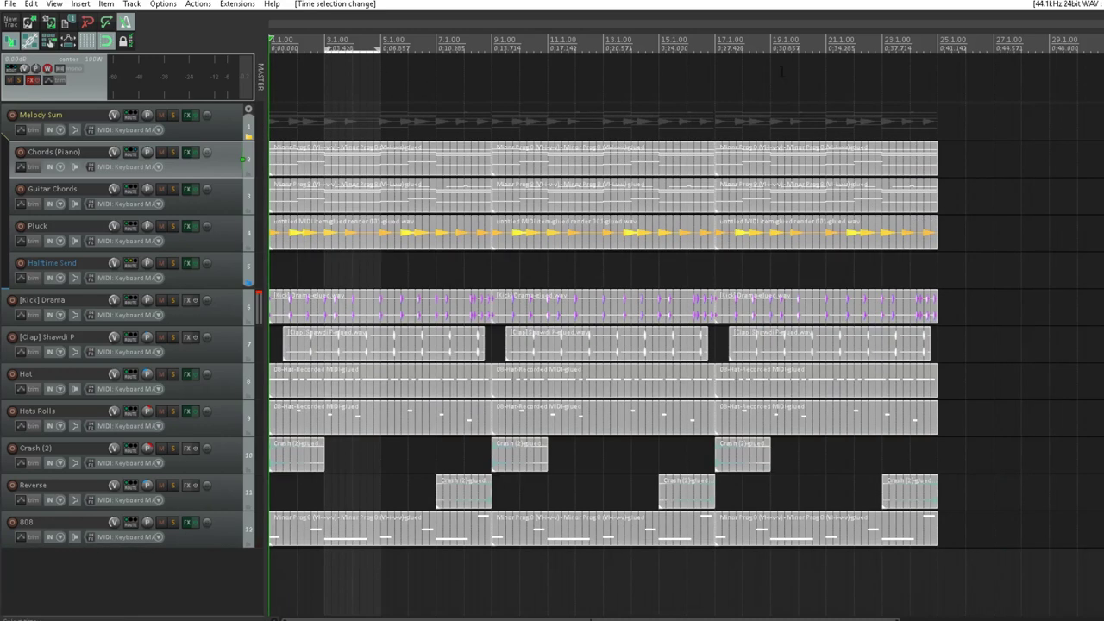
pyautogui.hotkey('ctrl', 'z')
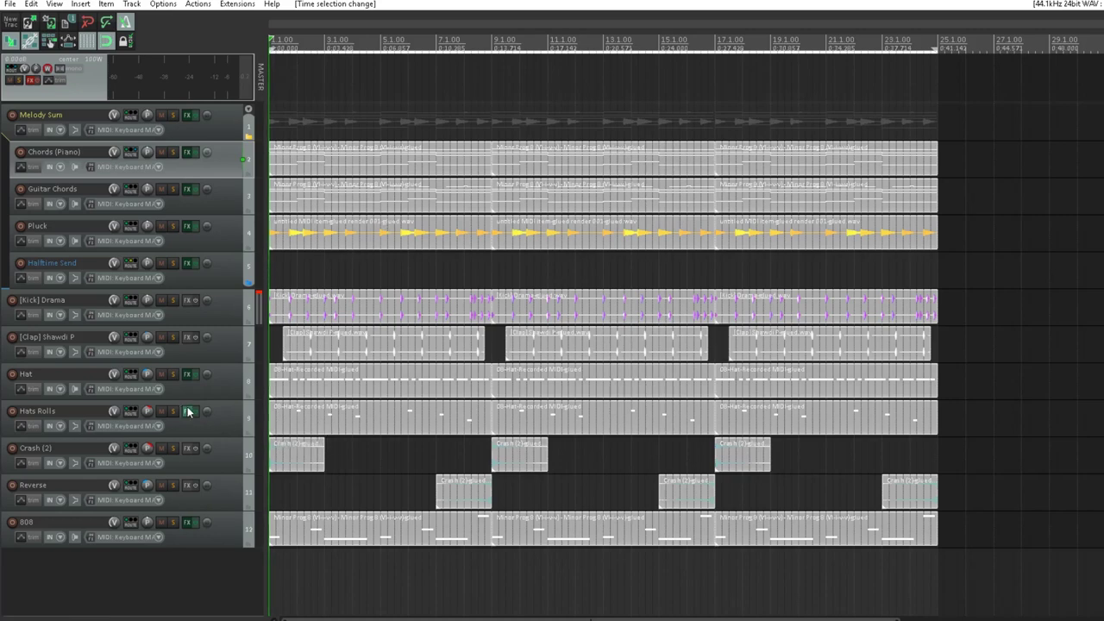
# Step: Duplicate the 24-bar block on all tracks, placing the copy at bar 25
pyautogui.moveTo(289, 159); pyautogui.dragTo(956, 160)
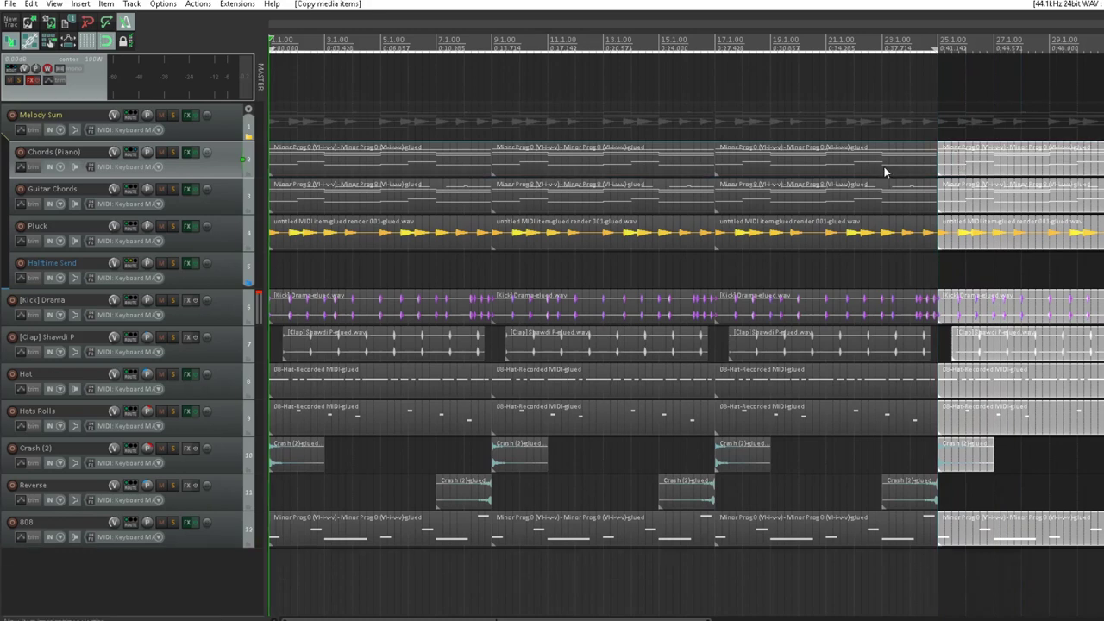
pyautogui.click(367, 168)
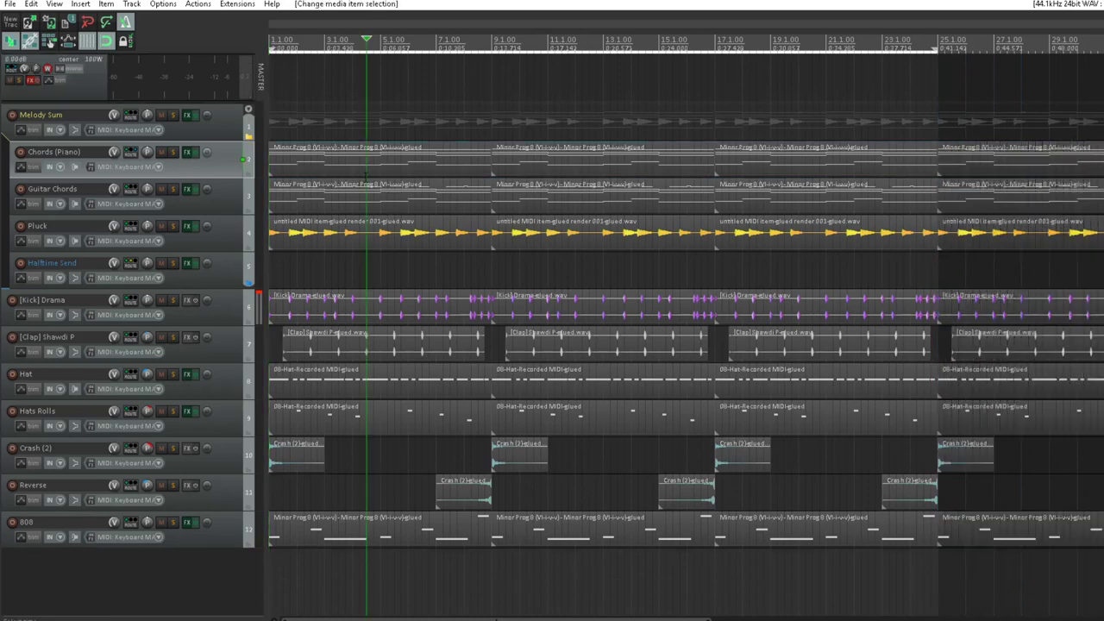
pyautogui.click(368, 226)
# Step: Delete the first eight-bar items on the Guitar Chords, Kick, Clap and Hat tracks to thin out the intro
pyautogui.click(319, 194)
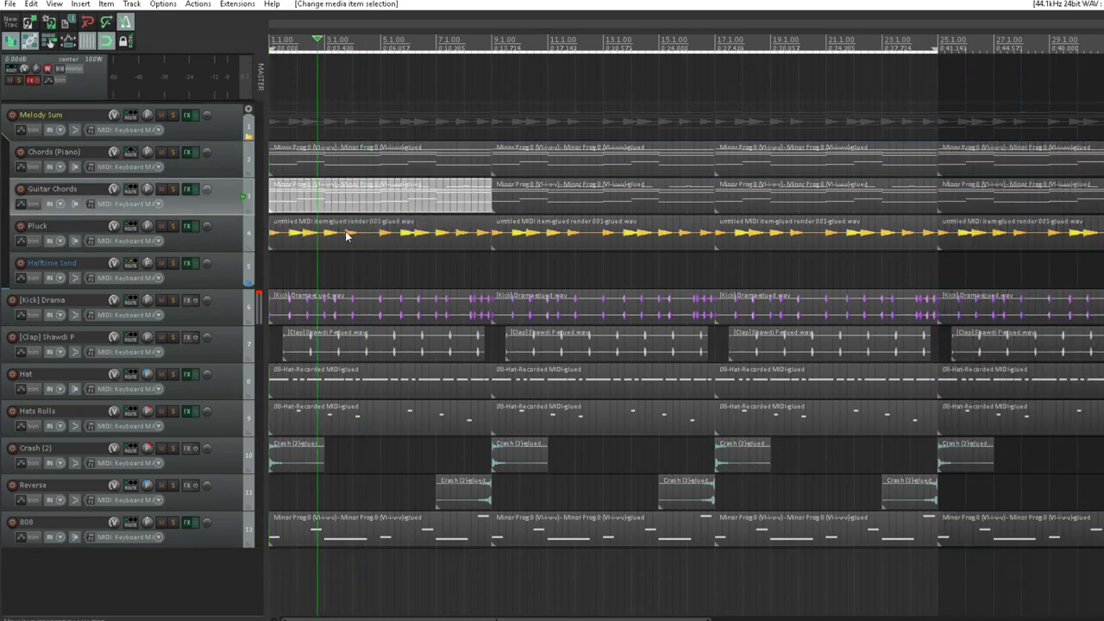
pyautogui.press('Delete')
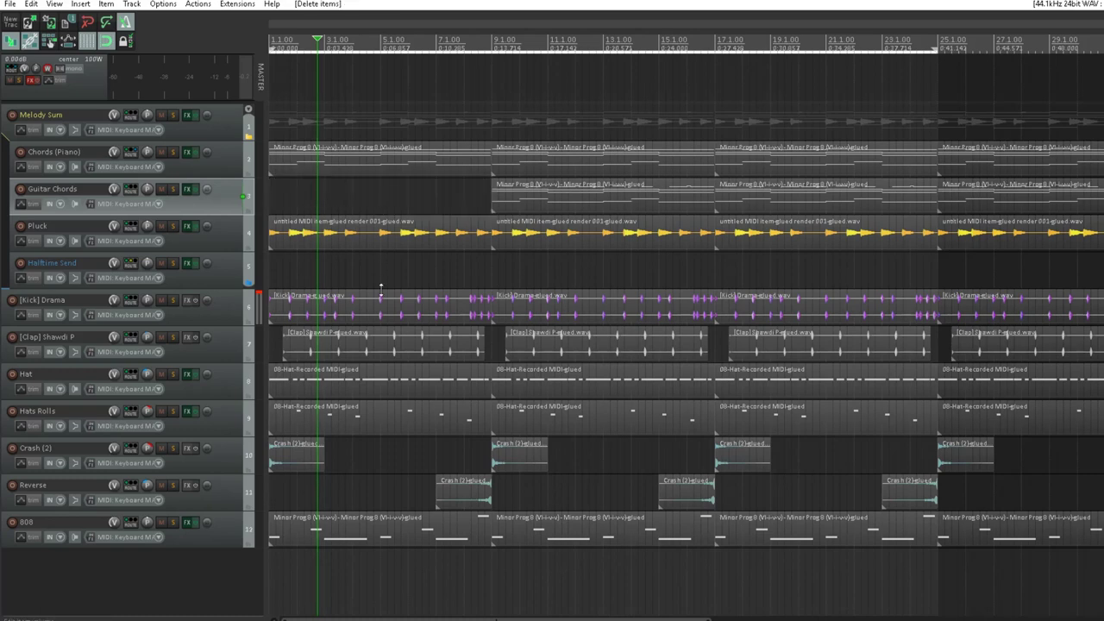
pyautogui.click(382, 312)
pyautogui.press('Delete')
pyautogui.click(402, 345)
pyautogui.press('Delete')
pyautogui.click(415, 388)
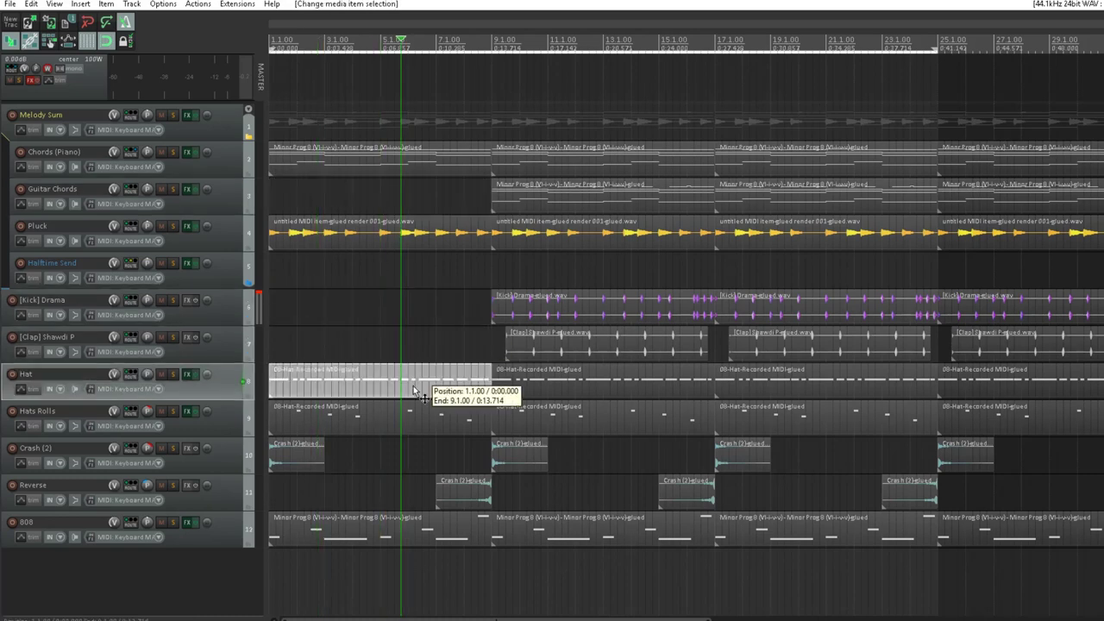
pyautogui.press('Delete')
# Step: Trim the first Hats Rolls and 808 items to start at bar 5, and delete the crash at bar 1
pyautogui.click(325, 412)
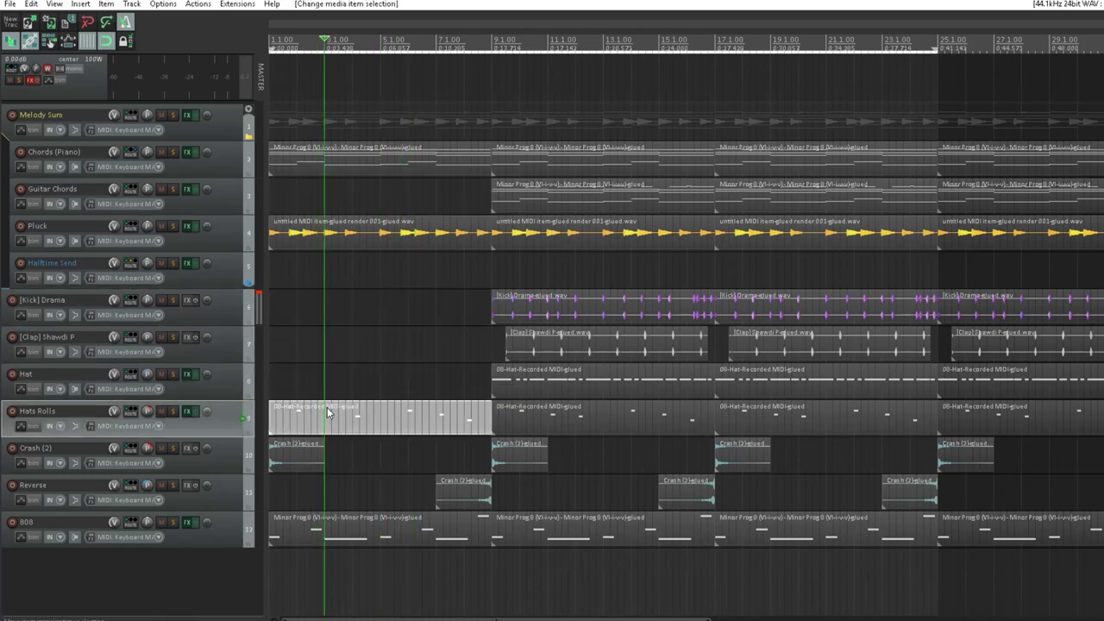
pyautogui.moveTo(271, 422); pyautogui.dragTo(380, 464)
pyautogui.click(290, 454)
pyautogui.press('Delete')
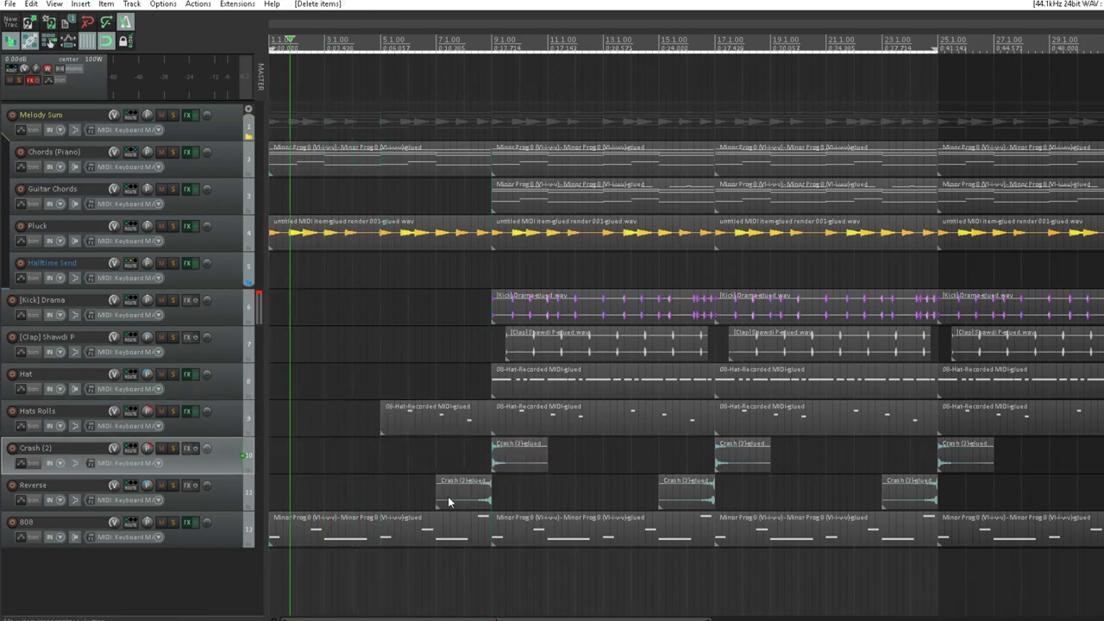
pyautogui.click(448, 496)
pyautogui.click(320, 531)
pyautogui.moveTo(272, 533); pyautogui.dragTo(380, 541)
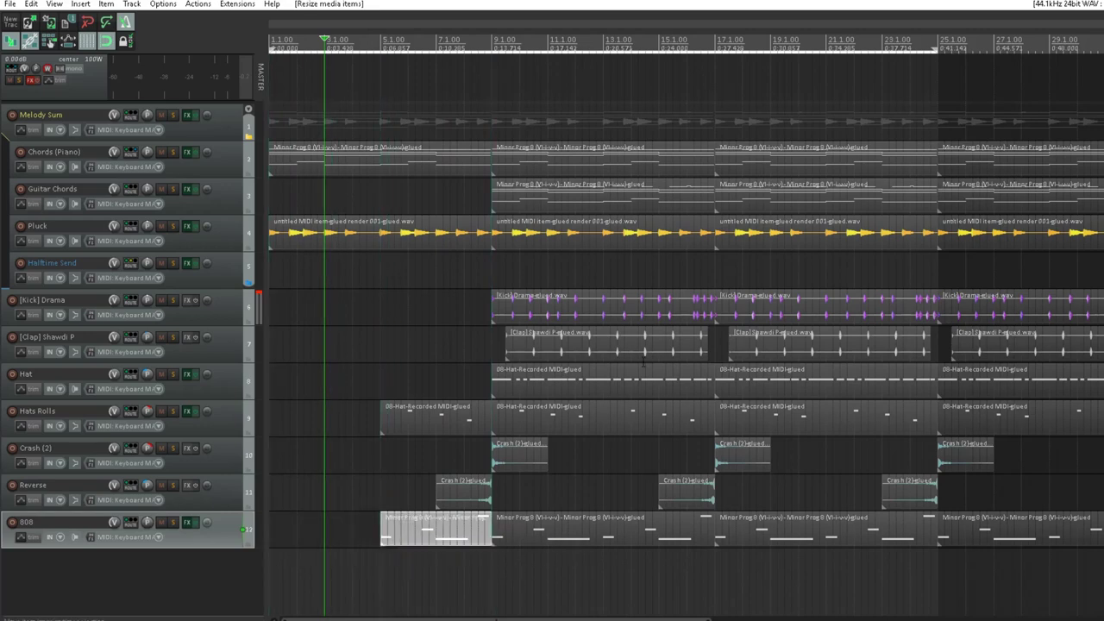
# Step: Play the arrangement from the start and lower the Pluck track's volume slightly
pyautogui.moveTo(651, 615); pyautogui.dragTo(704, 616)
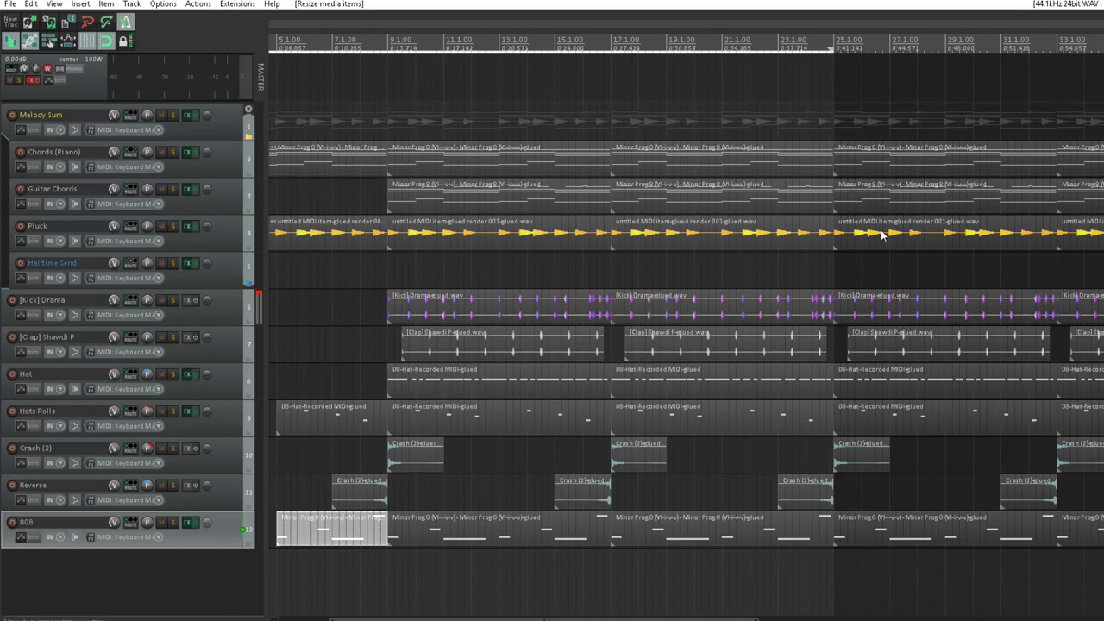
pyautogui.press('Home')
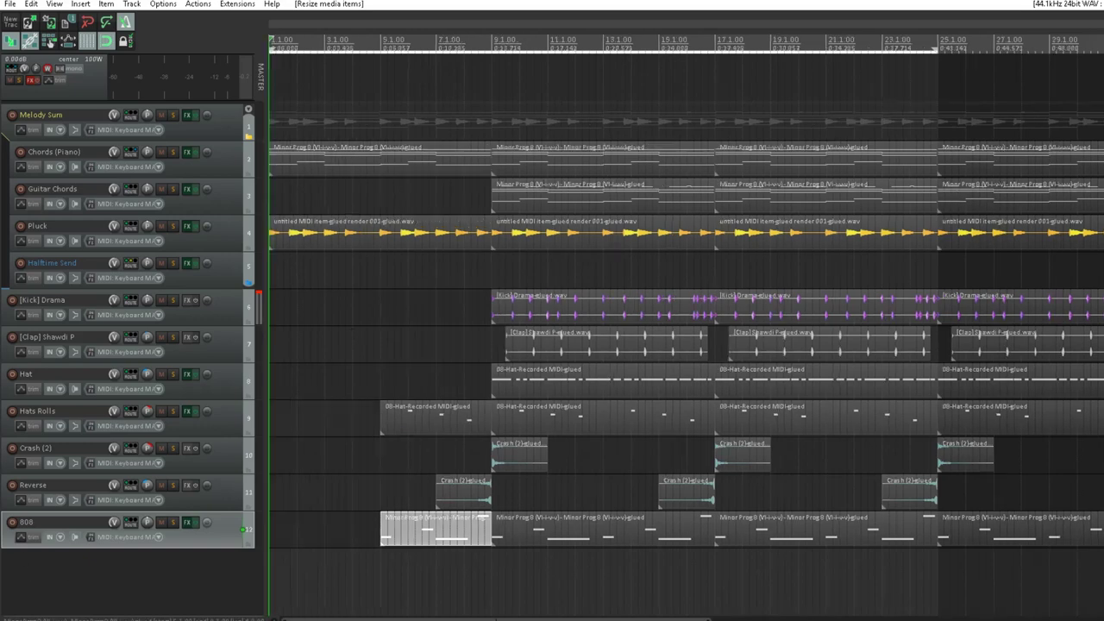
pyautogui.press('space')
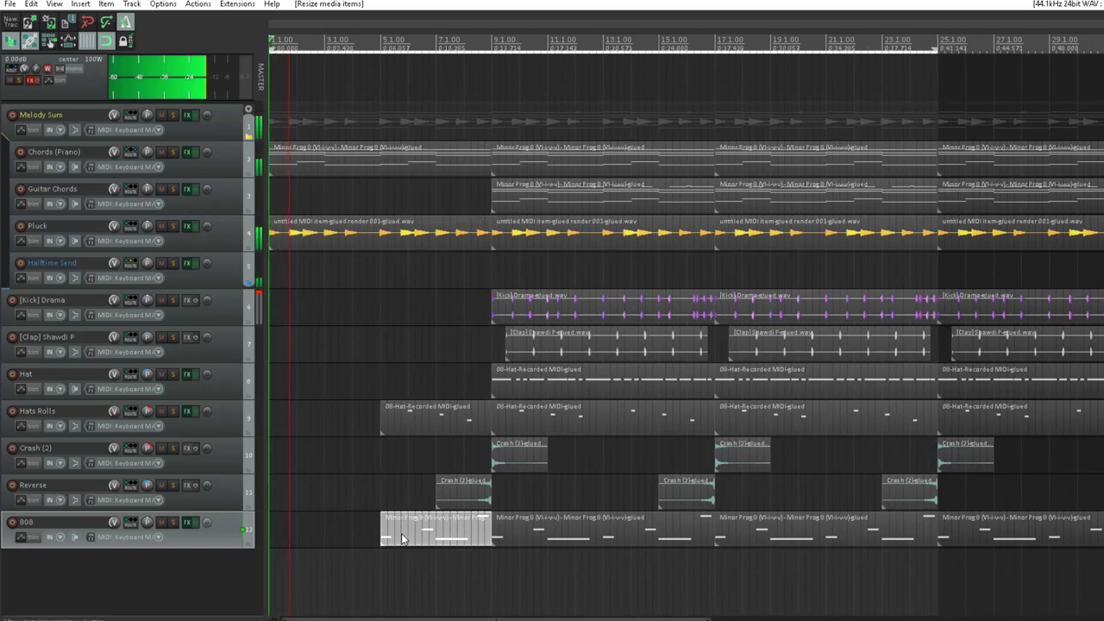
pyautogui.scroll(-3, 382, 538)
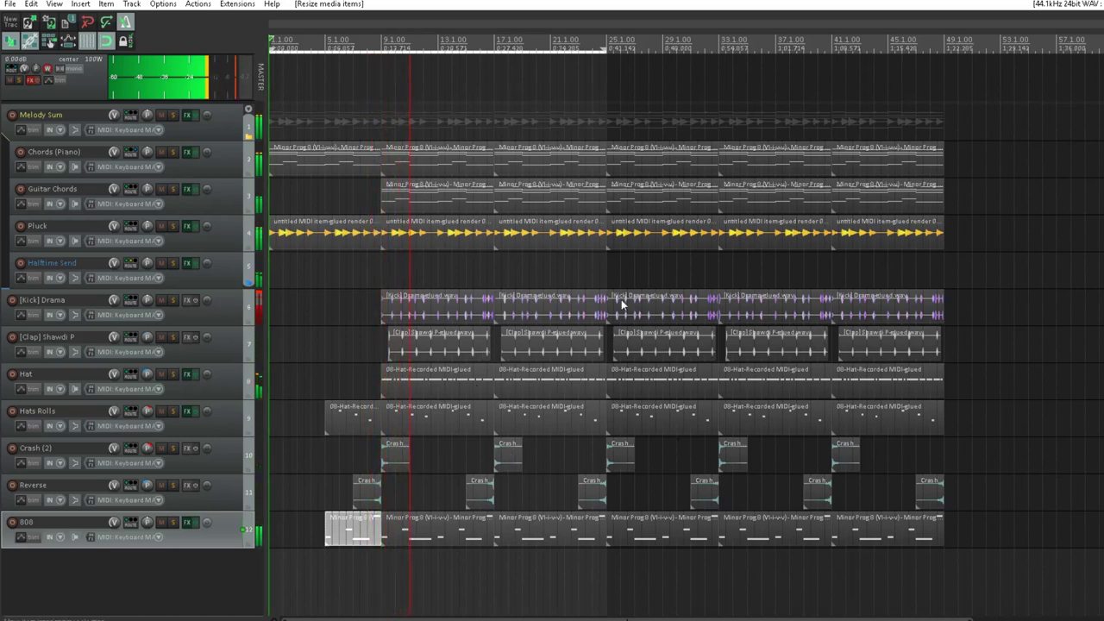
pyautogui.click(206, 234)
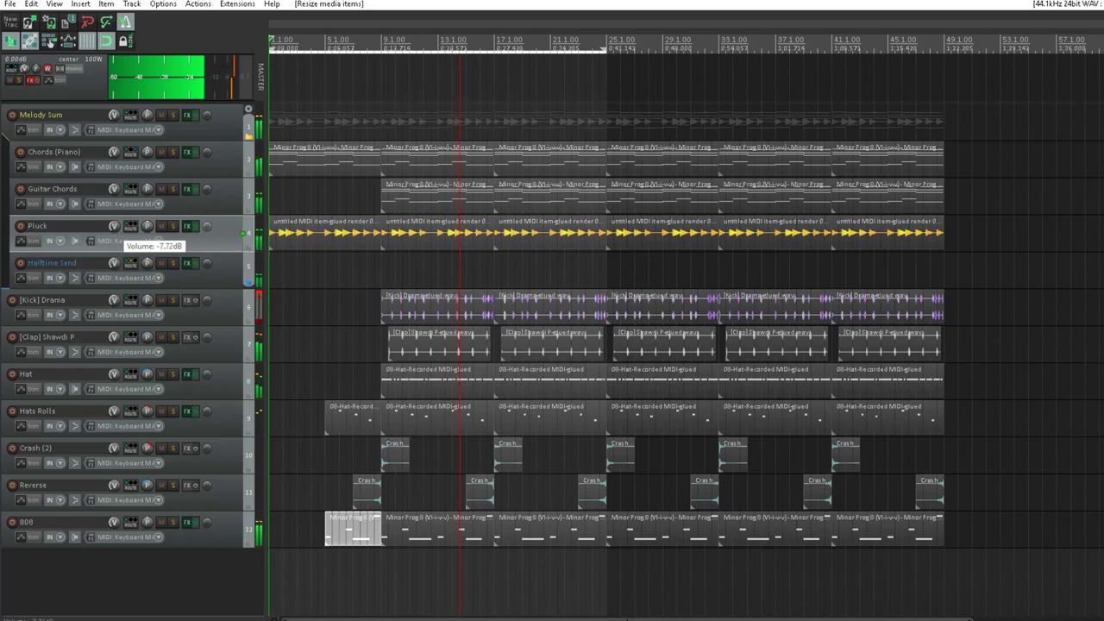
pyautogui.moveTo(146, 226); pyautogui.dragTo(146, 232)
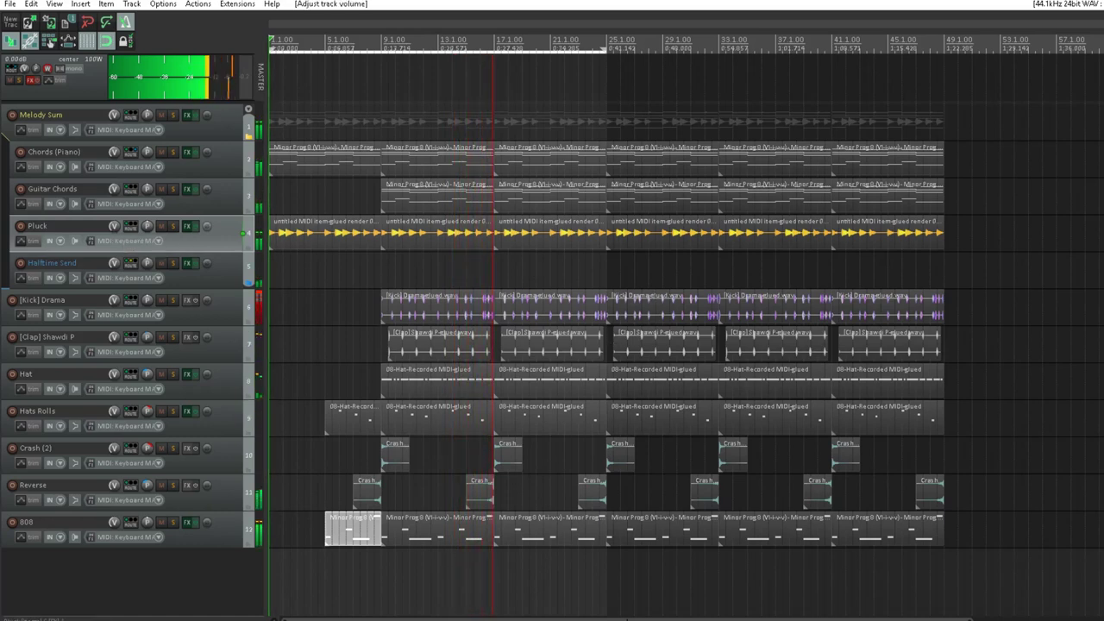
# Step: Delete the Hat and Hats Rolls items that start at bar 25
pyautogui.click(661, 420)
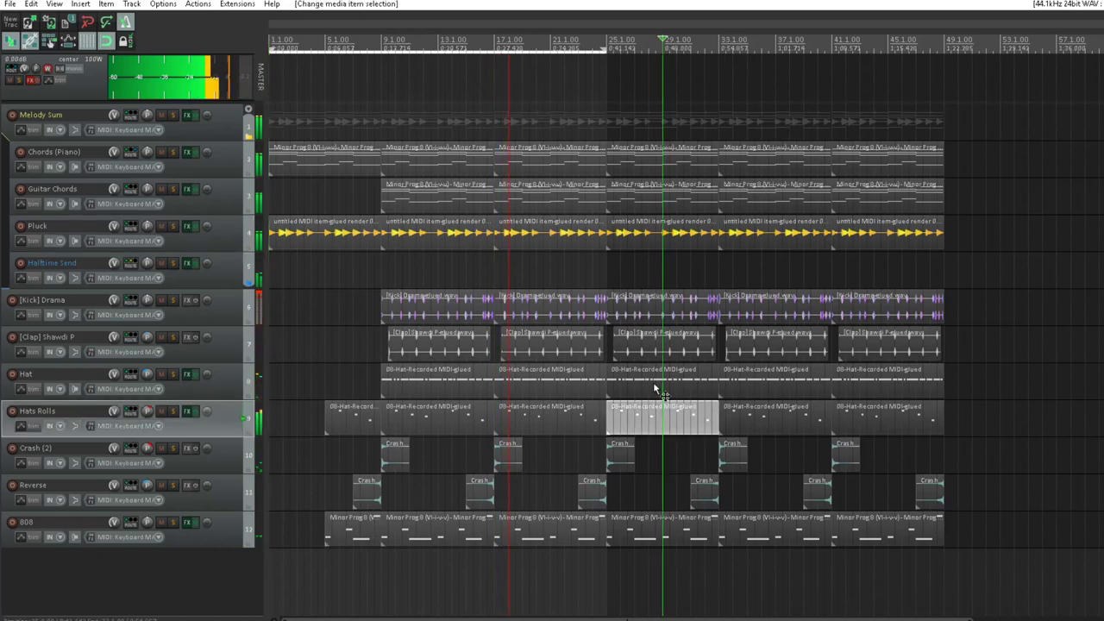
pyautogui.click(653, 382)
pyautogui.press('Delete')
pyautogui.click(662, 422)
pyautogui.press('Delete')
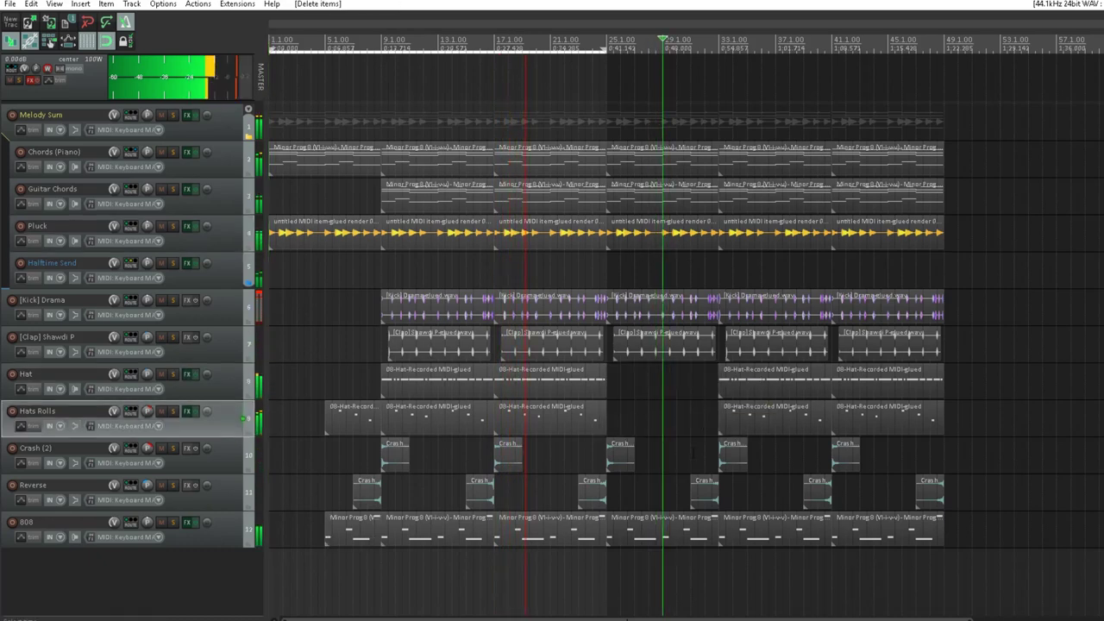
# Step: Delete the 808 item at bar 25 and the Hat and Kick items at bar 33
pyautogui.click(747, 383)
pyautogui.press('Delete')
pyautogui.click(680, 530)
pyautogui.press('Delete')
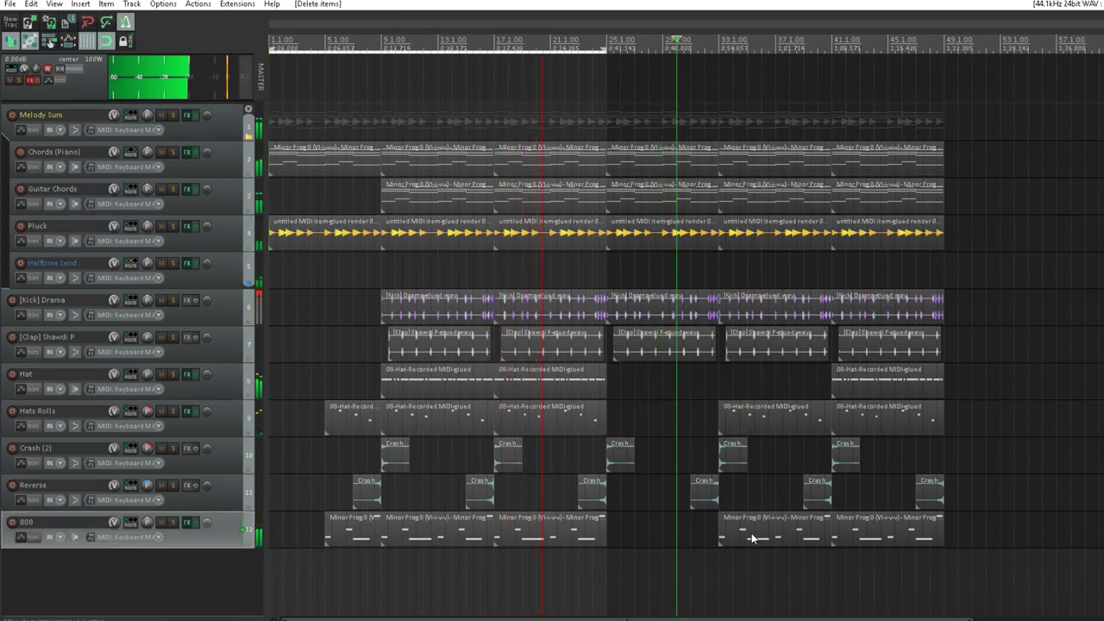
pyautogui.click(756, 311)
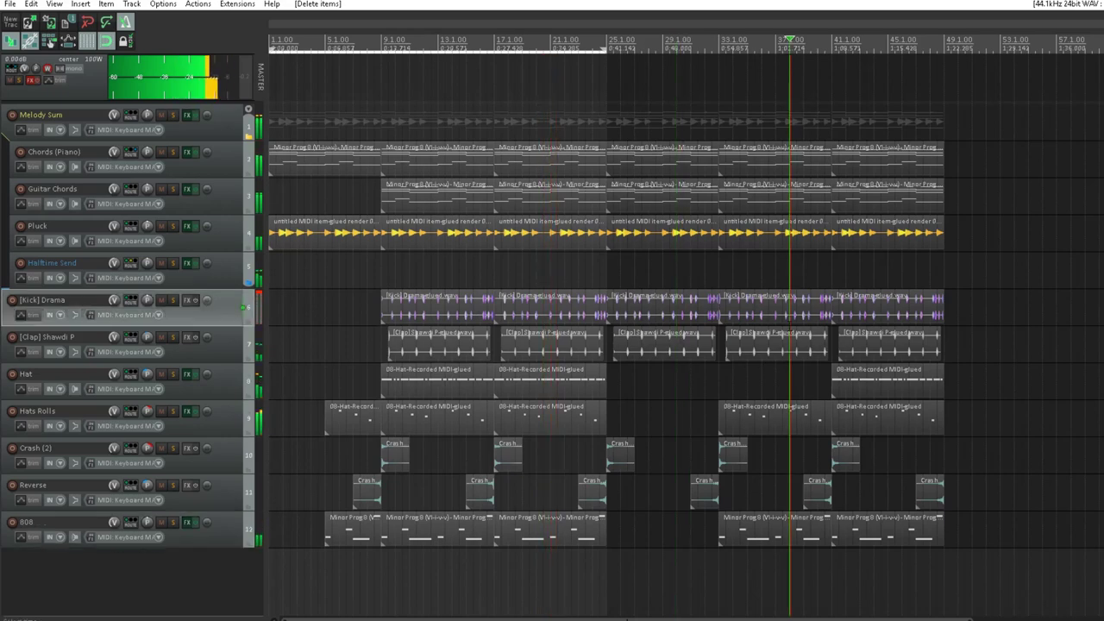
pyautogui.press('Delete')
pyautogui.press('space')
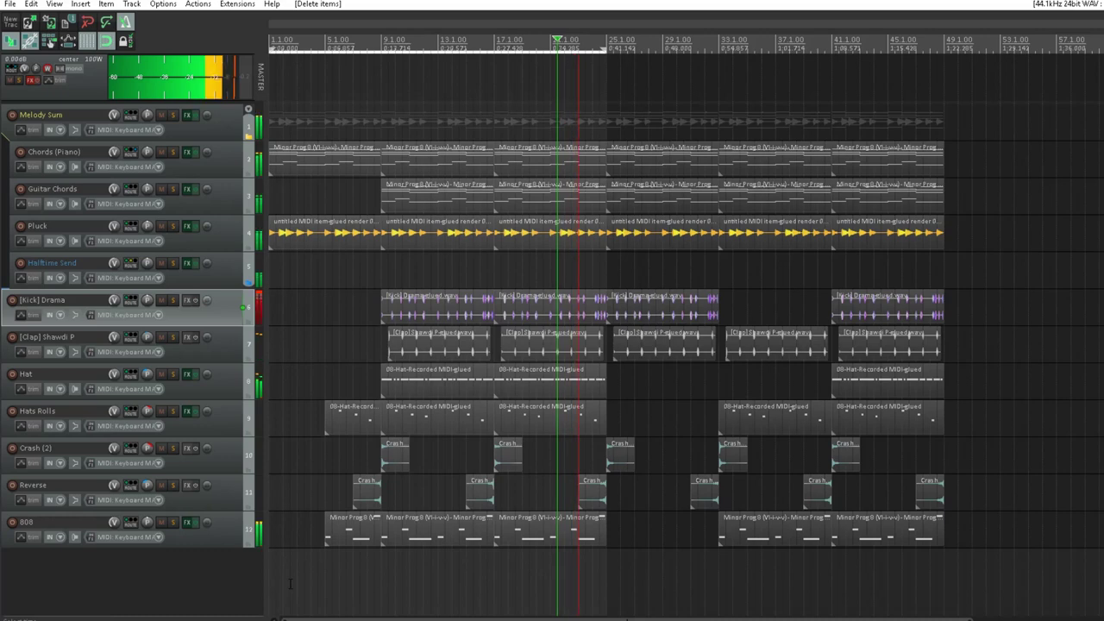
# Step: Delete the Pluck items at bars 25 and 33, and add a fade-in over the full length of the one at bar 41
pyautogui.click(670, 226)
pyautogui.press('Delete')
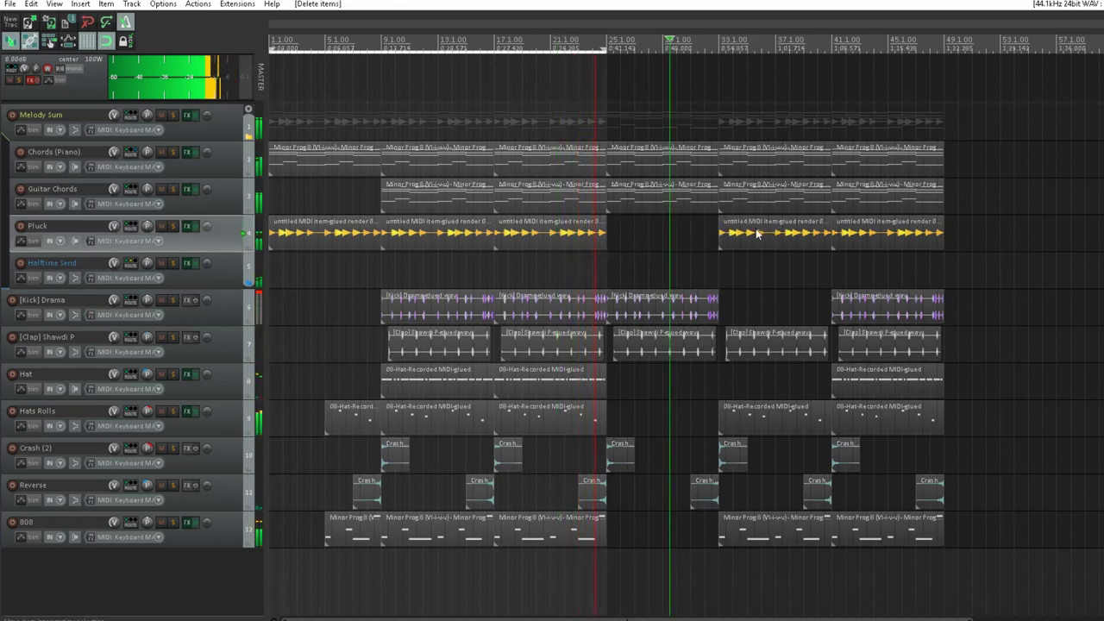
pyautogui.click(734, 231)
pyautogui.press('Delete')
pyautogui.click(835, 227)
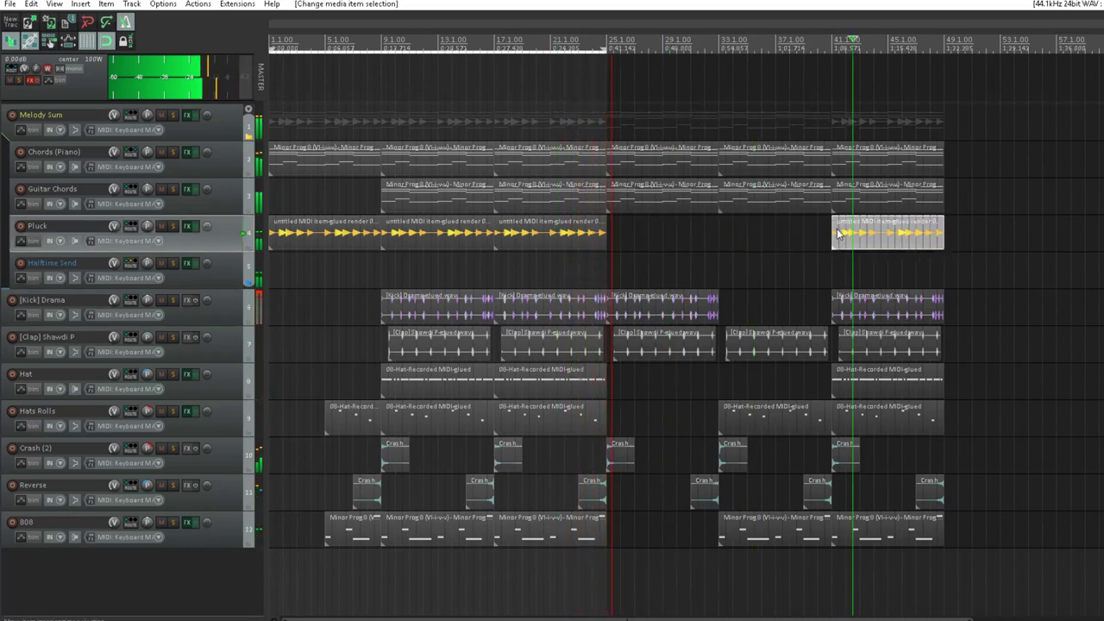
pyautogui.moveTo(836, 225); pyautogui.dragTo(994, 219)
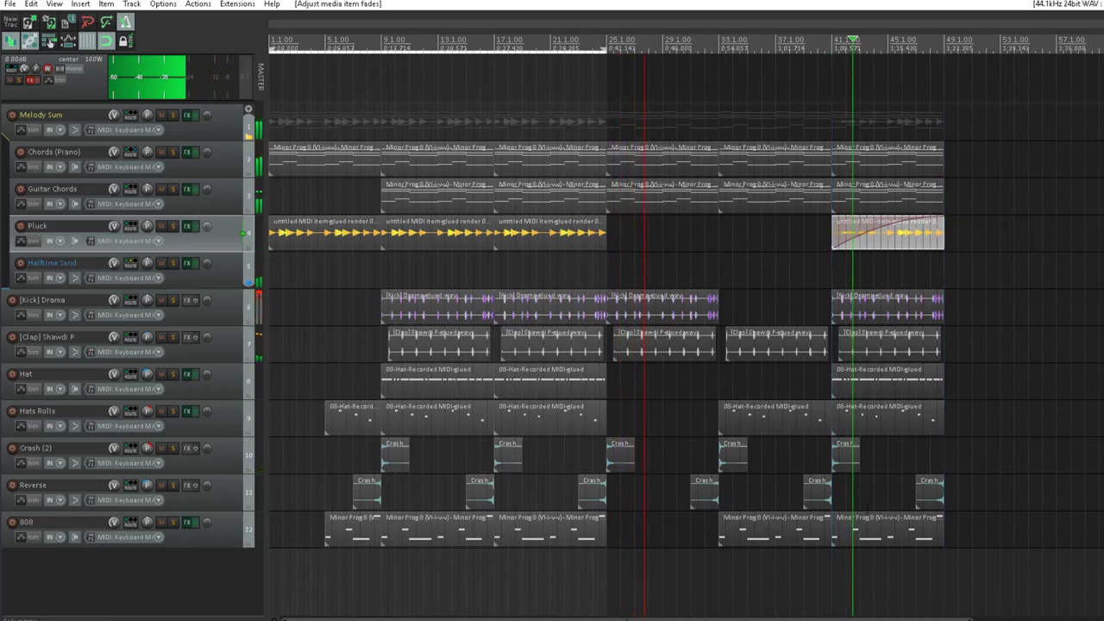
# Step: Shorten the last 808 and Hat items, which start at bar 41, to end at bar 45
pyautogui.click(939, 531)
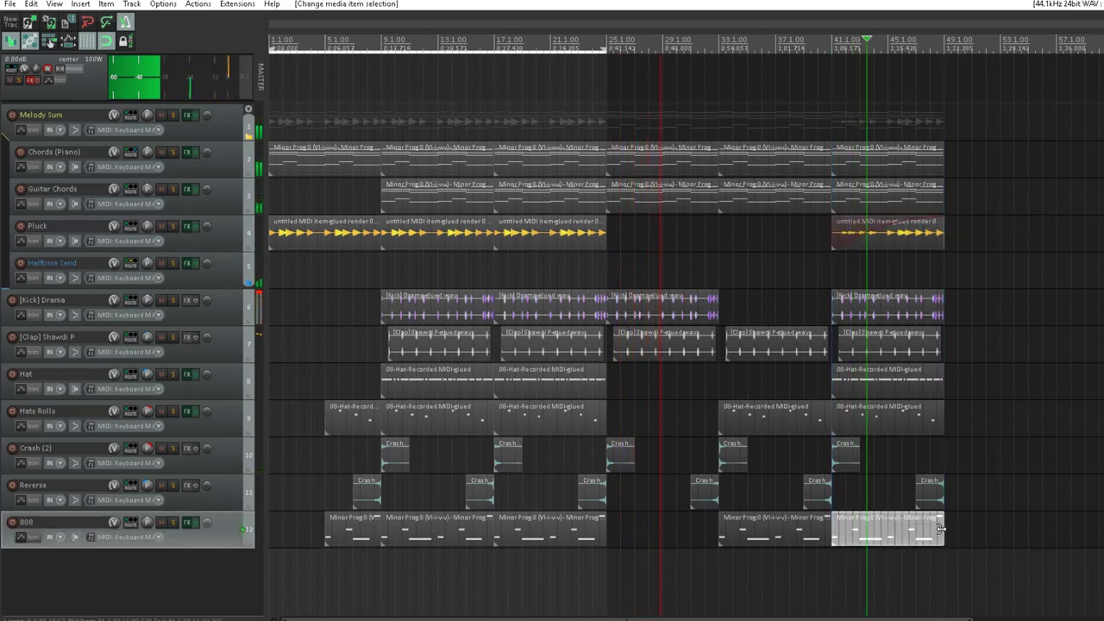
pyautogui.moveTo(939, 531); pyautogui.dragTo(884, 535)
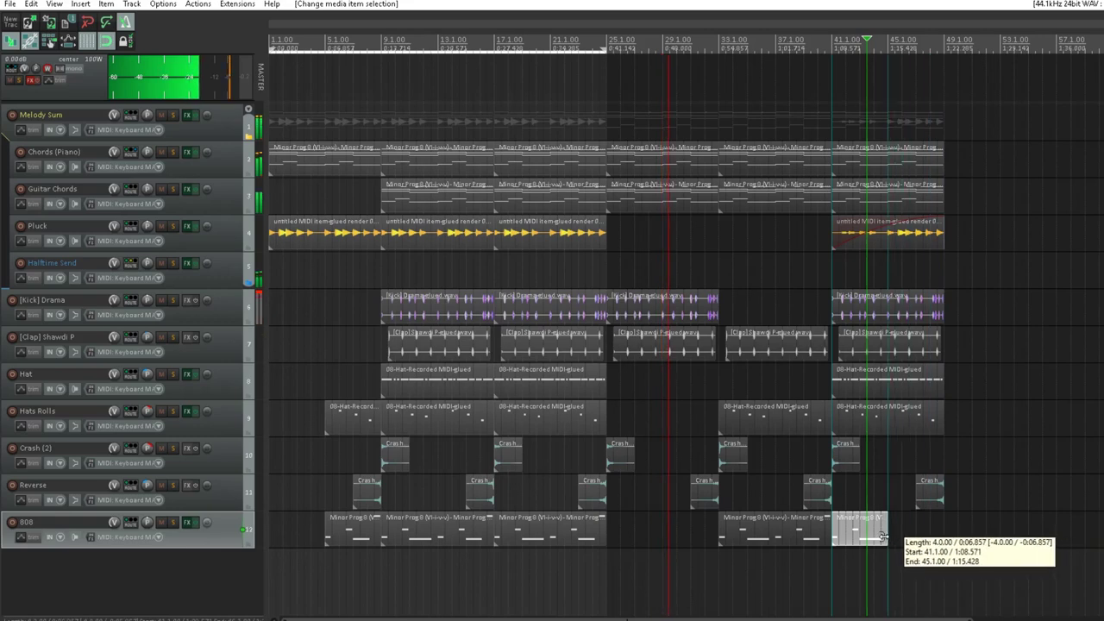
pyautogui.click(917, 421)
pyautogui.click(939, 390)
pyautogui.moveTo(939, 390); pyautogui.dragTo(887, 399)
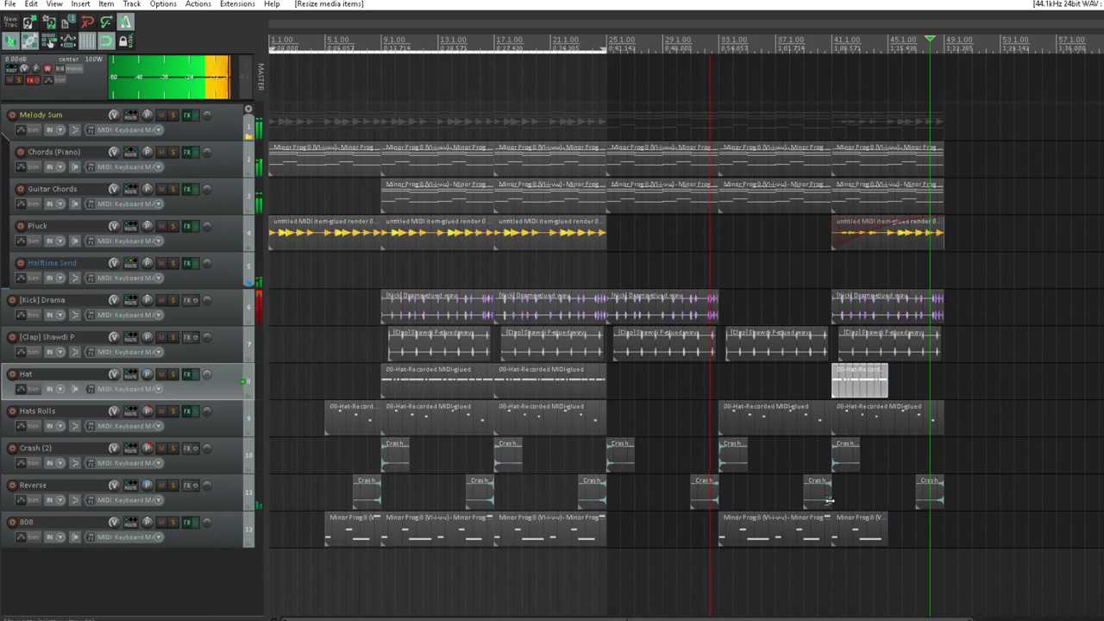
# Step: Move the crash from bar 41 to bar 45 and delete the Reverse item leading into bar 41
pyautogui.click(849, 467)
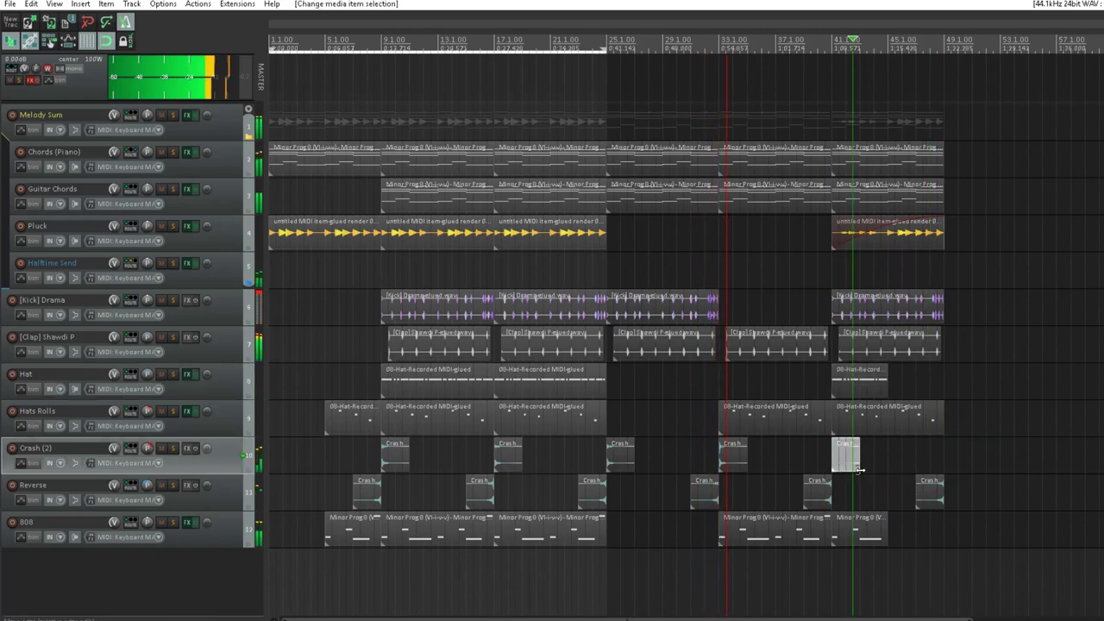
pyautogui.moveTo(849, 467); pyautogui.dragTo(902, 471)
pyautogui.click(816, 493)
pyautogui.press('Delete')
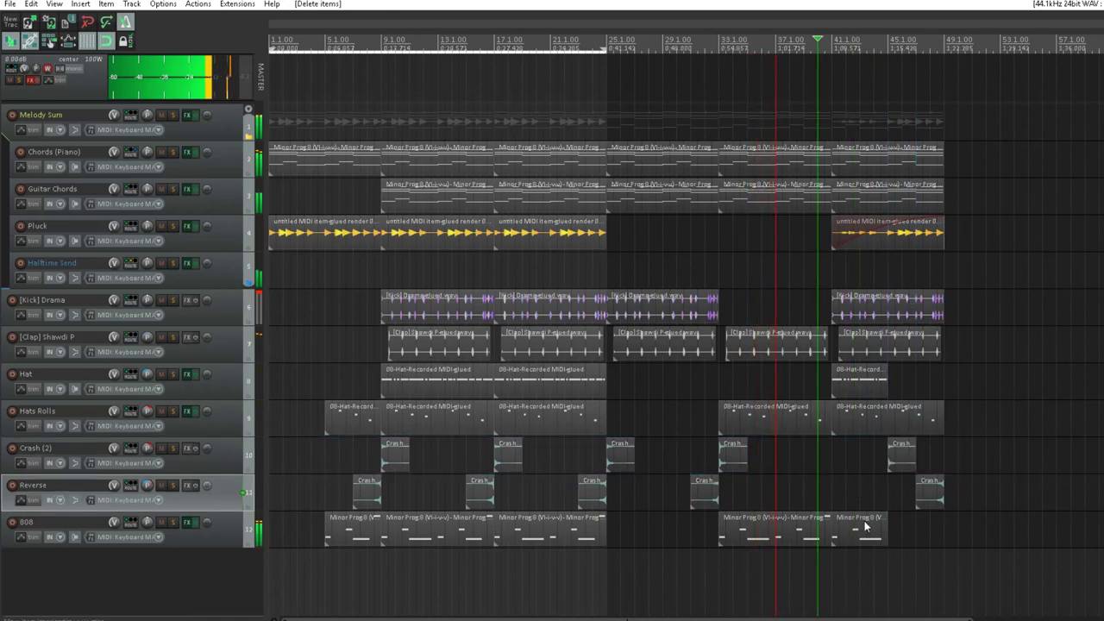
# Step: Trim the Kick item at bar 41 to span only bars 45 to 47, and reshape the fade-in on the Pluck item at bar 41
pyautogui.click(864, 307)
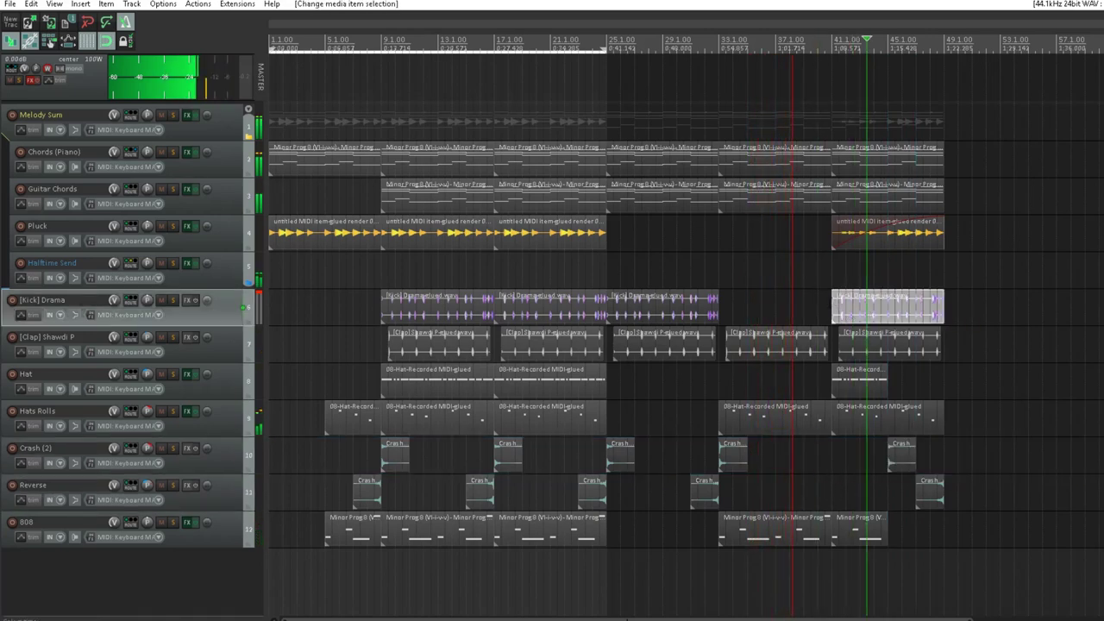
pyautogui.moveTo(832, 300); pyautogui.dragTo(918, 319)
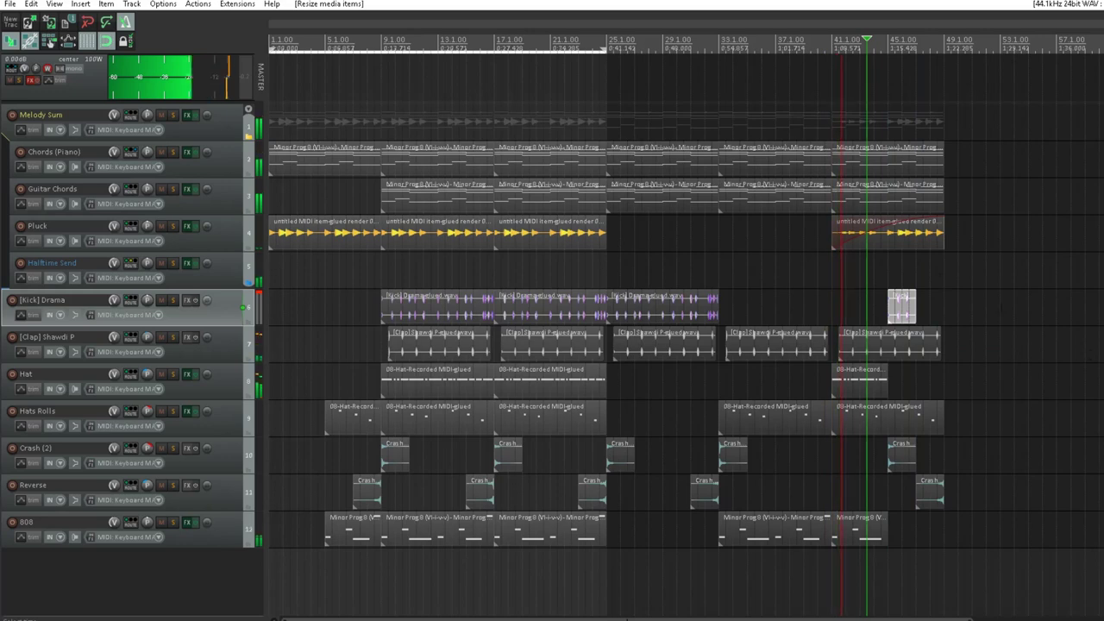
pyautogui.moveTo(863, 237); pyautogui.dragTo(909, 250)
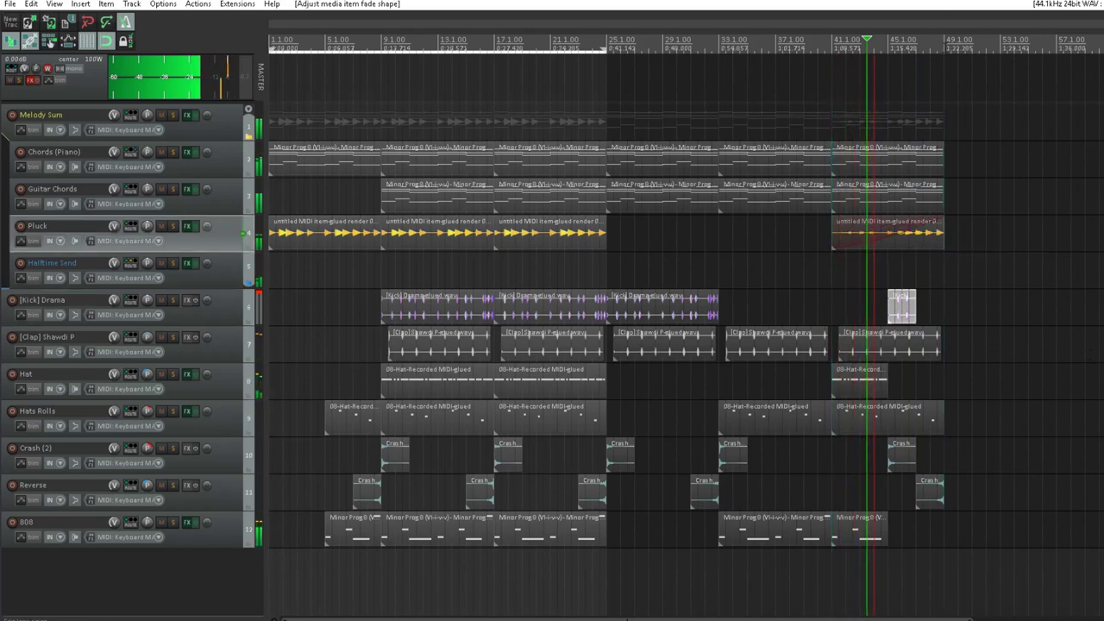
# Step: Set the time selection from bar 9 to bar 49 and switch on the master track's effects
pyautogui.moveTo(946, 50); pyautogui.dragTo(382, 59)
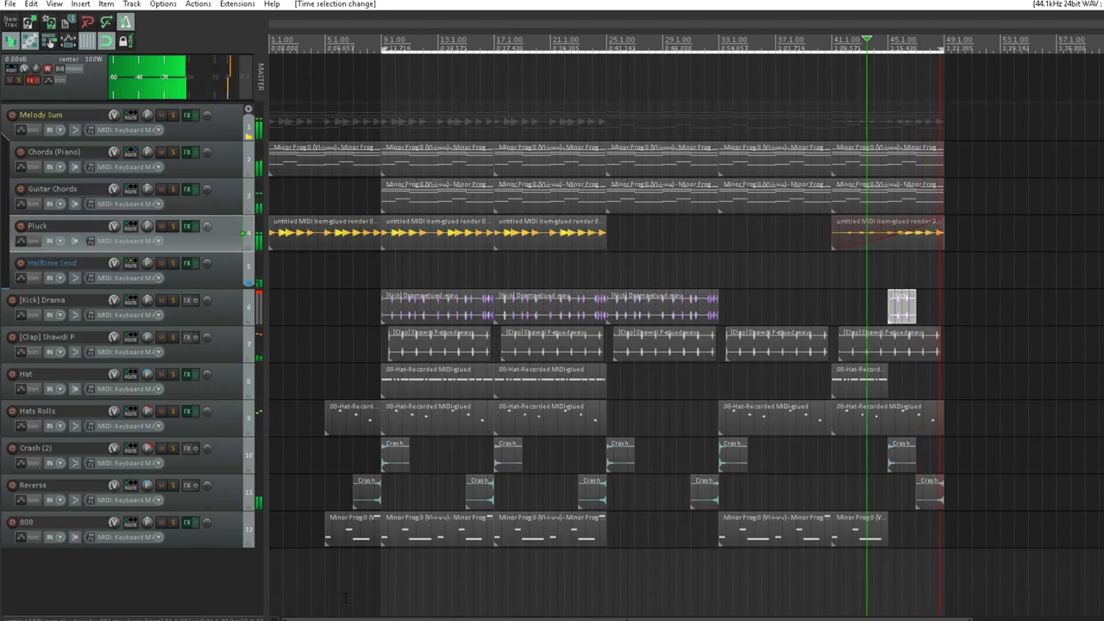
pyautogui.click(42, 78)
pyautogui.click(31, 80)
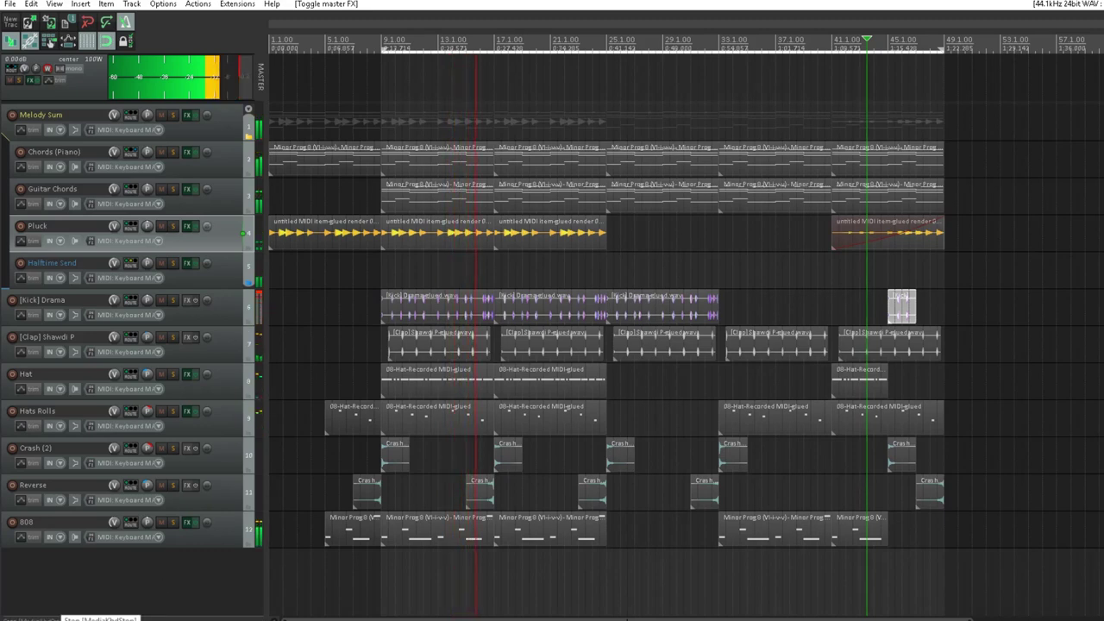
# Step: Delete the Hat item that starts at bar 17
pyautogui.click(536, 383)
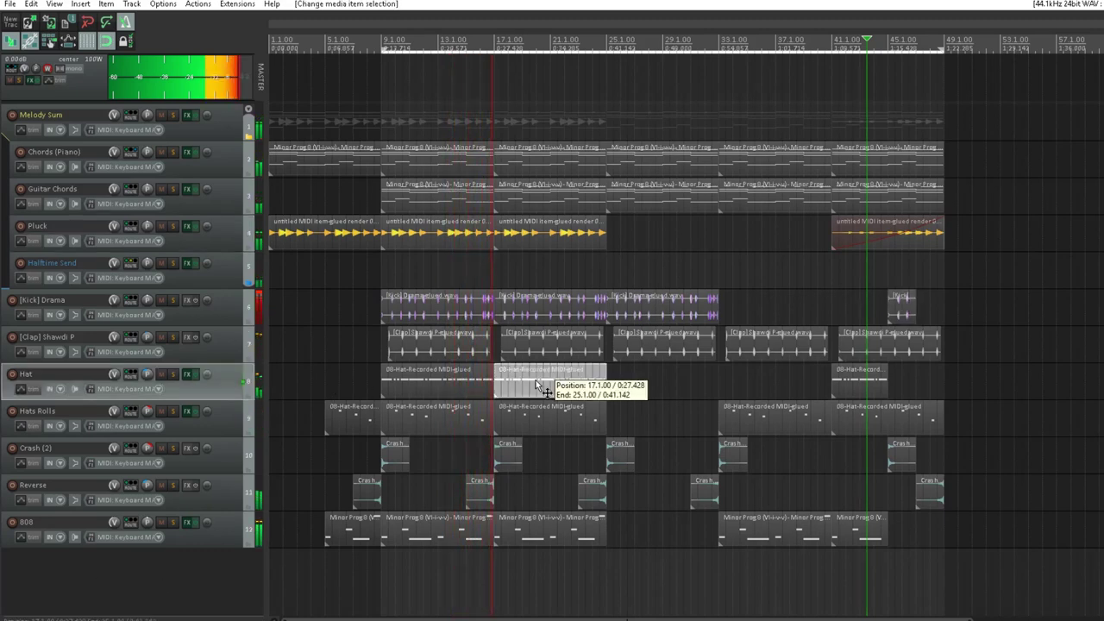
pyautogui.press('Delete')
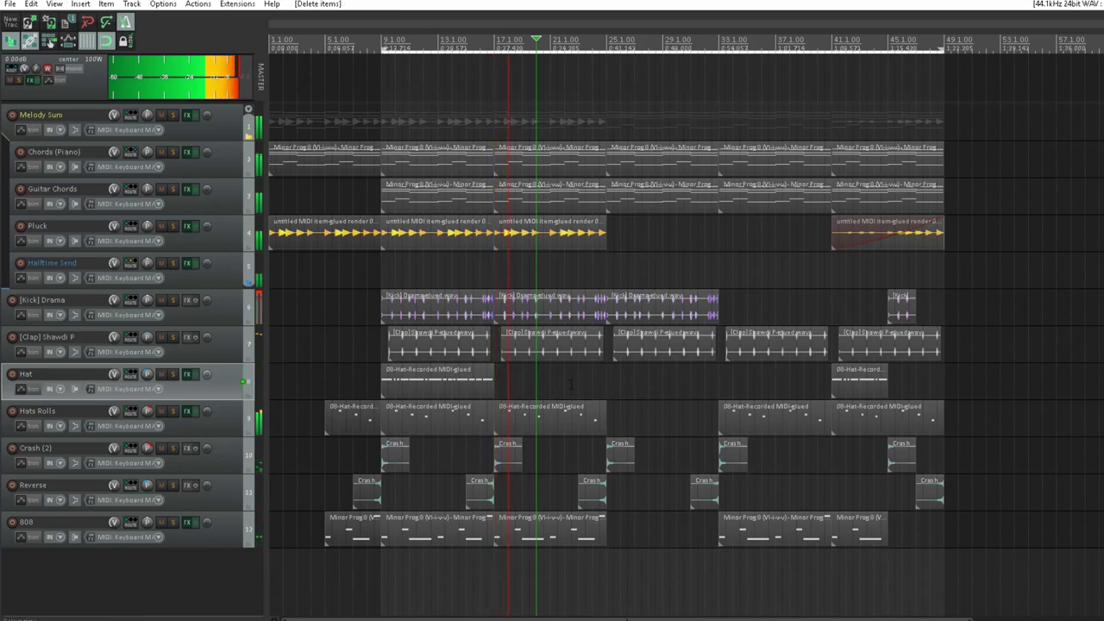
# Step: Try a copy of the bar 9 Hat item at bar 25, shortened to end at bar 29, and delete it again
pyautogui.click(412, 385)
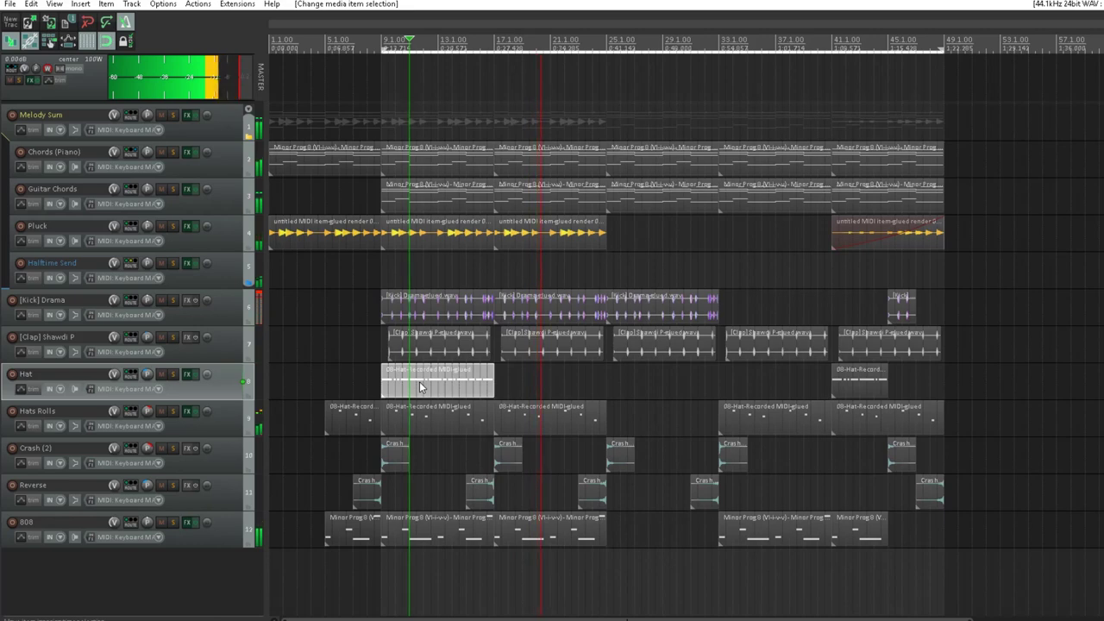
pyautogui.moveTo(409, 386); pyautogui.dragTo(636, 371)
pyautogui.moveTo(714, 380); pyautogui.dragTo(656, 388)
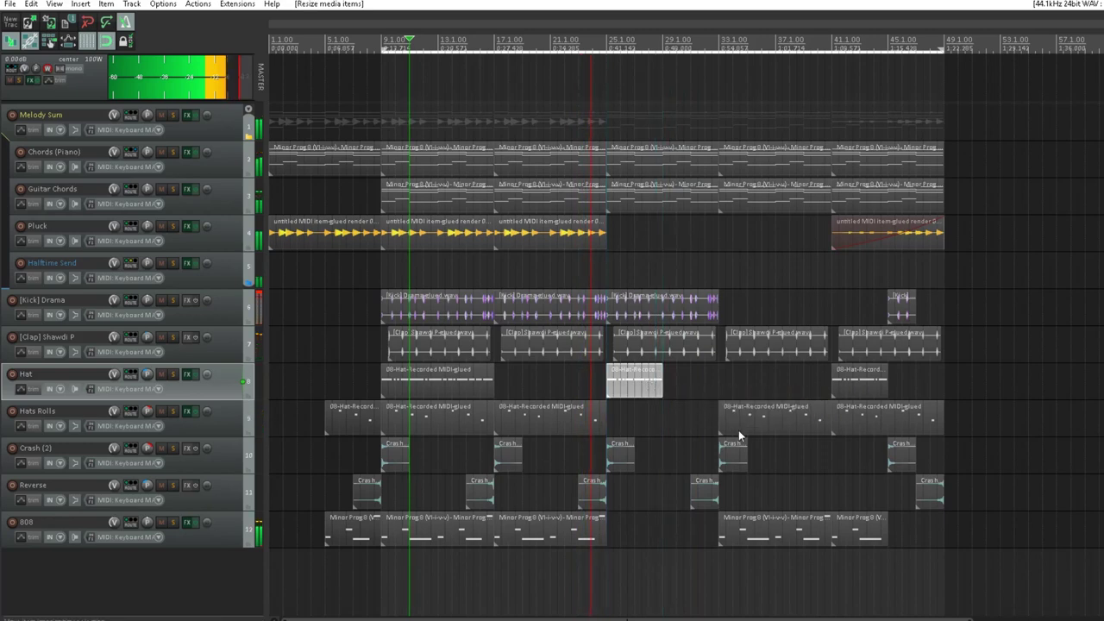
pyautogui.click(624, 385)
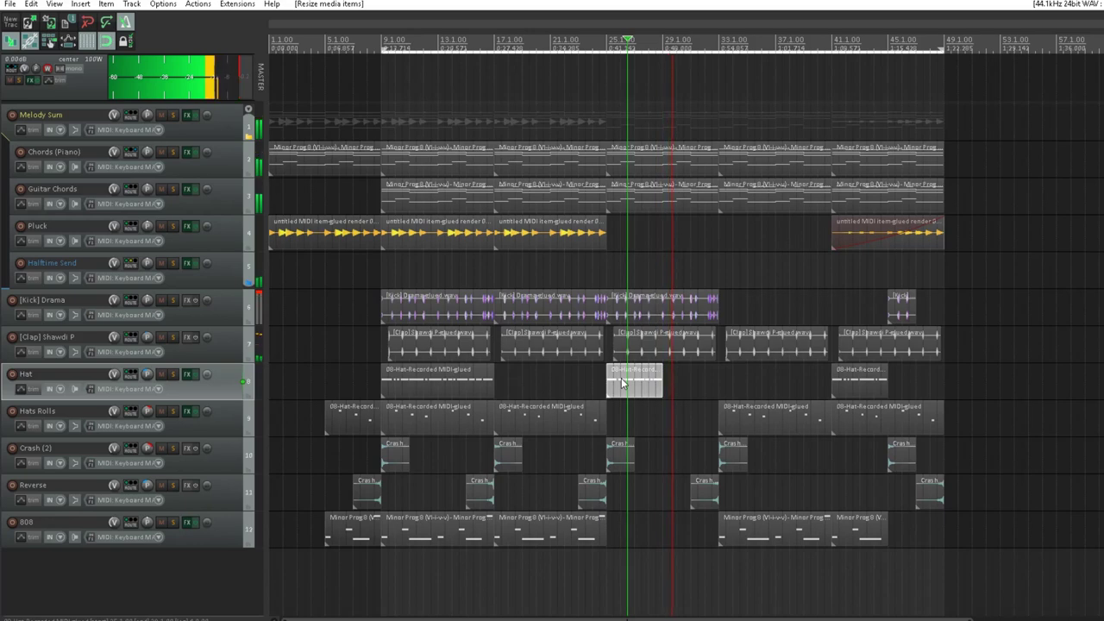
pyautogui.press('Delete')
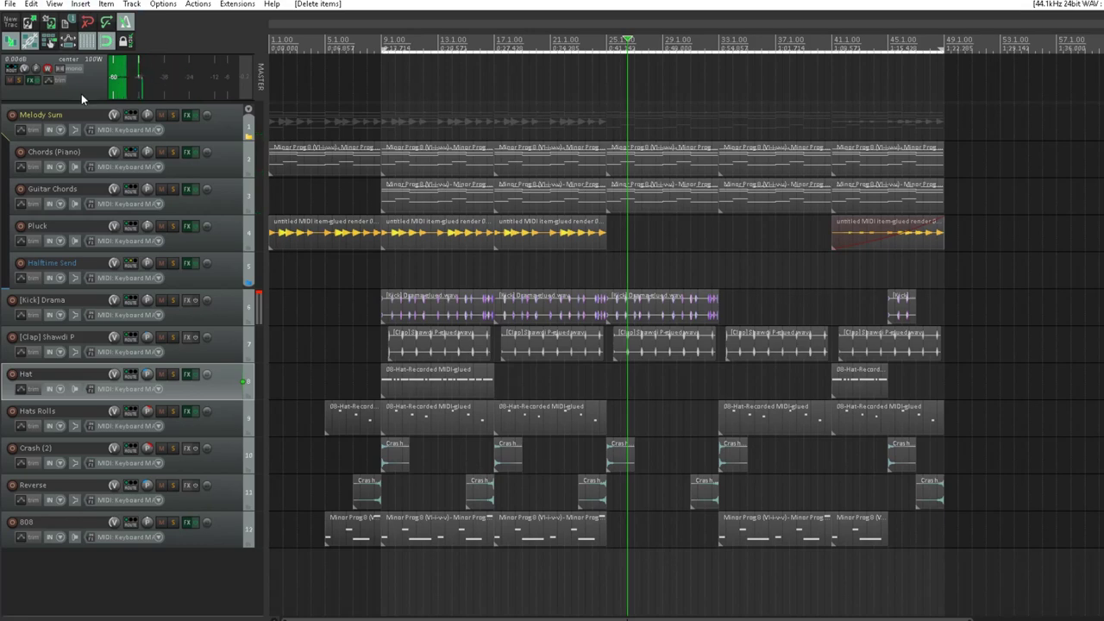
# Step: Quit the program and return to the desktop
pyautogui.click(15, 5)
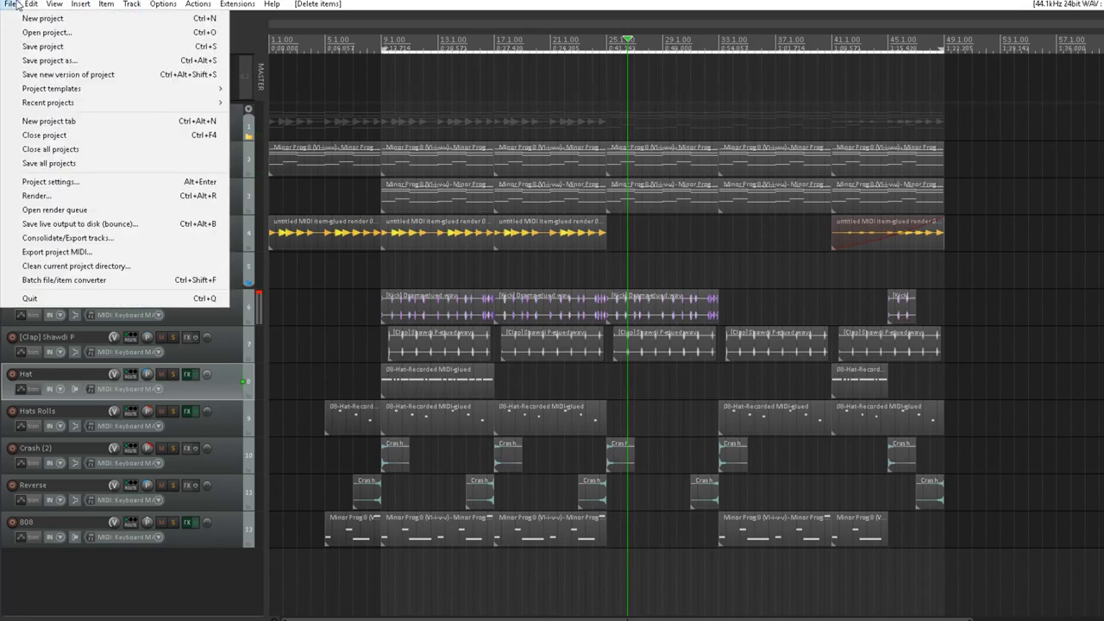
pyautogui.press('Escape')
pyautogui.click(115, 301)
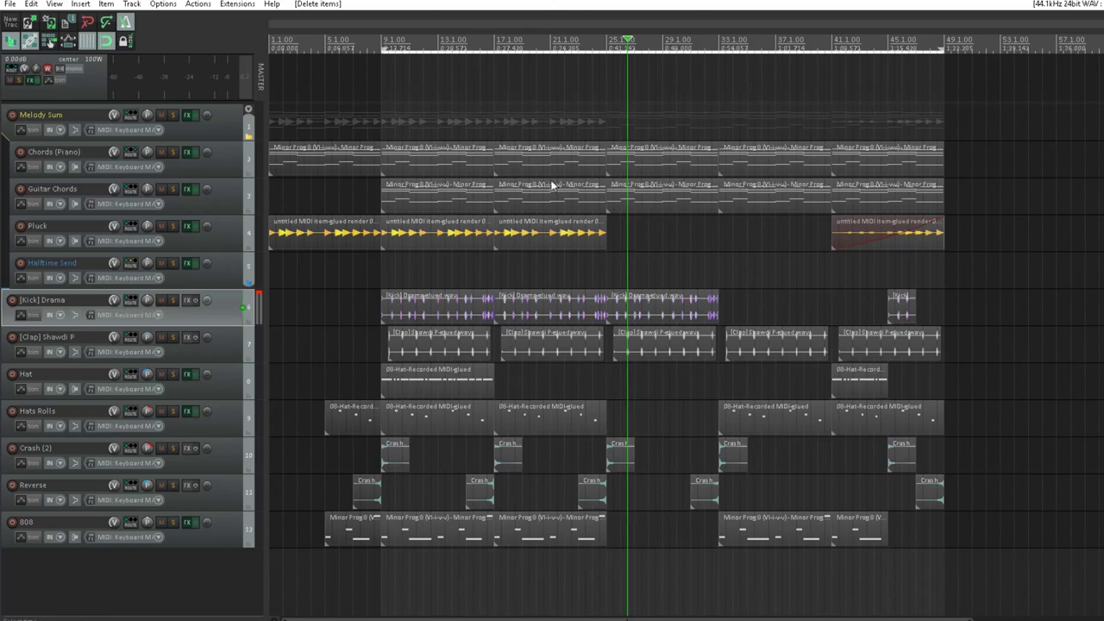
pyautogui.click(10, 3)
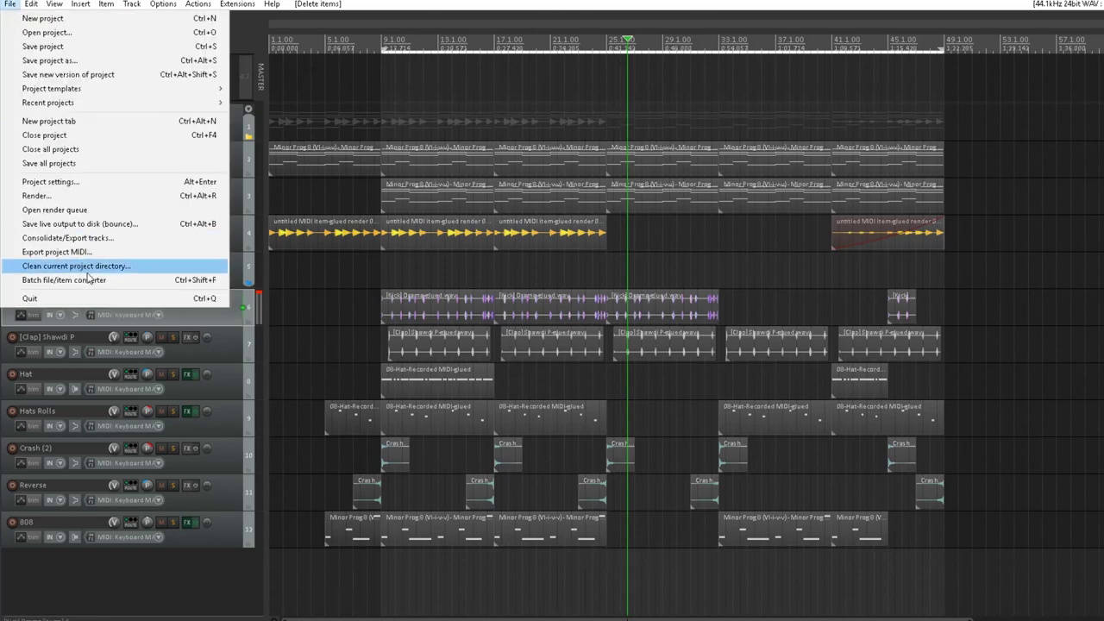
pyautogui.click(34, 301)
pyautogui.click(617, 358)
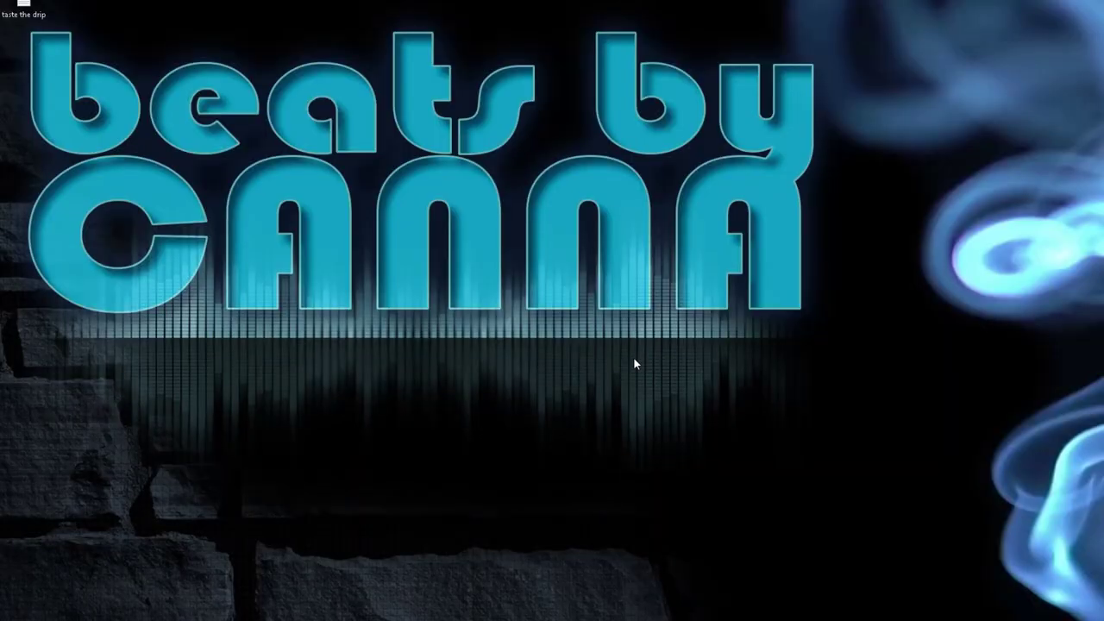